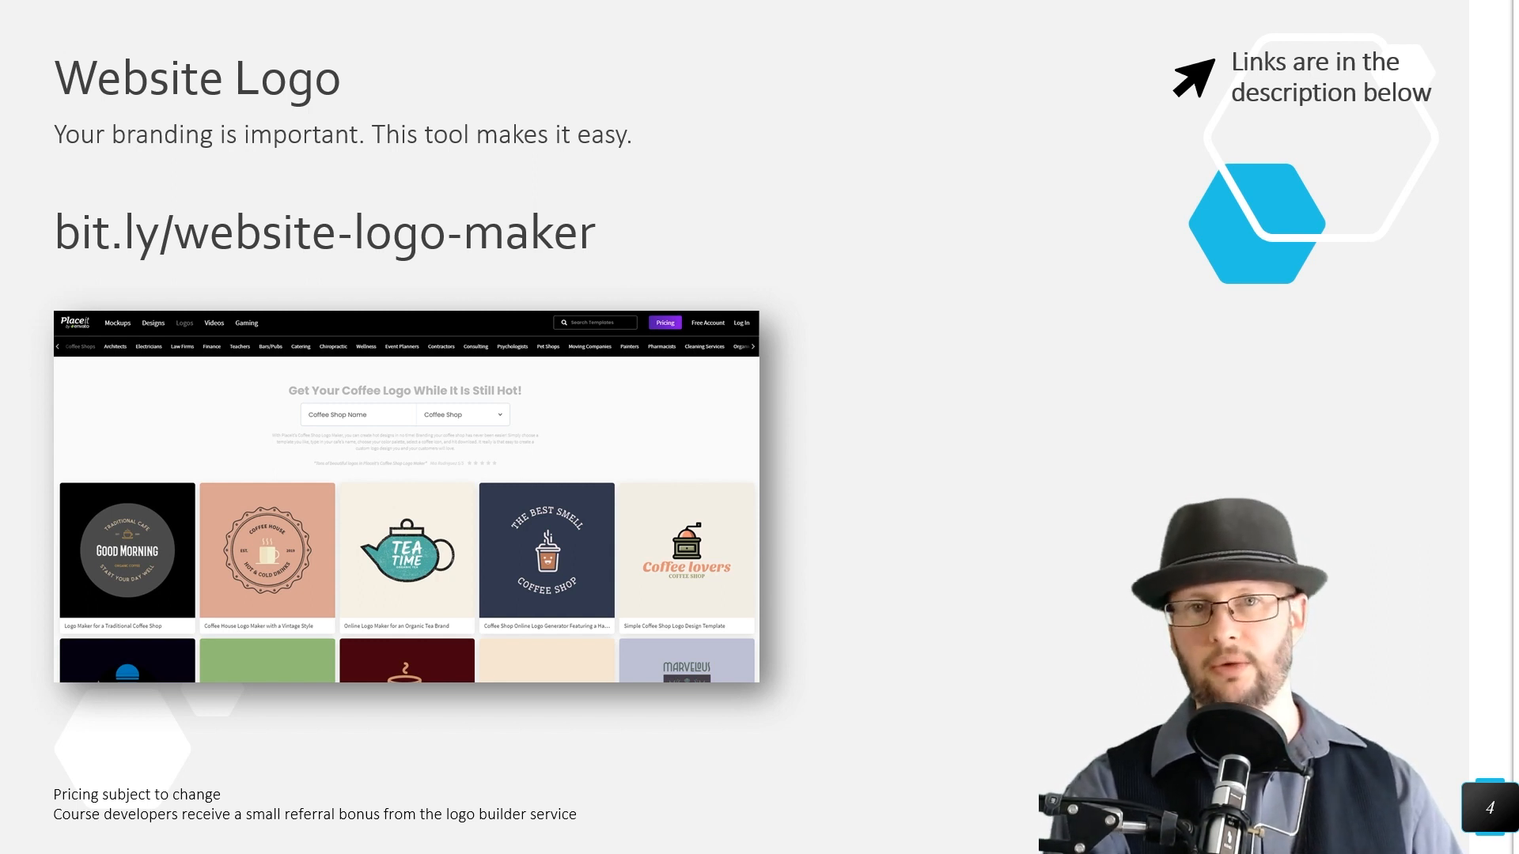
key(Right)
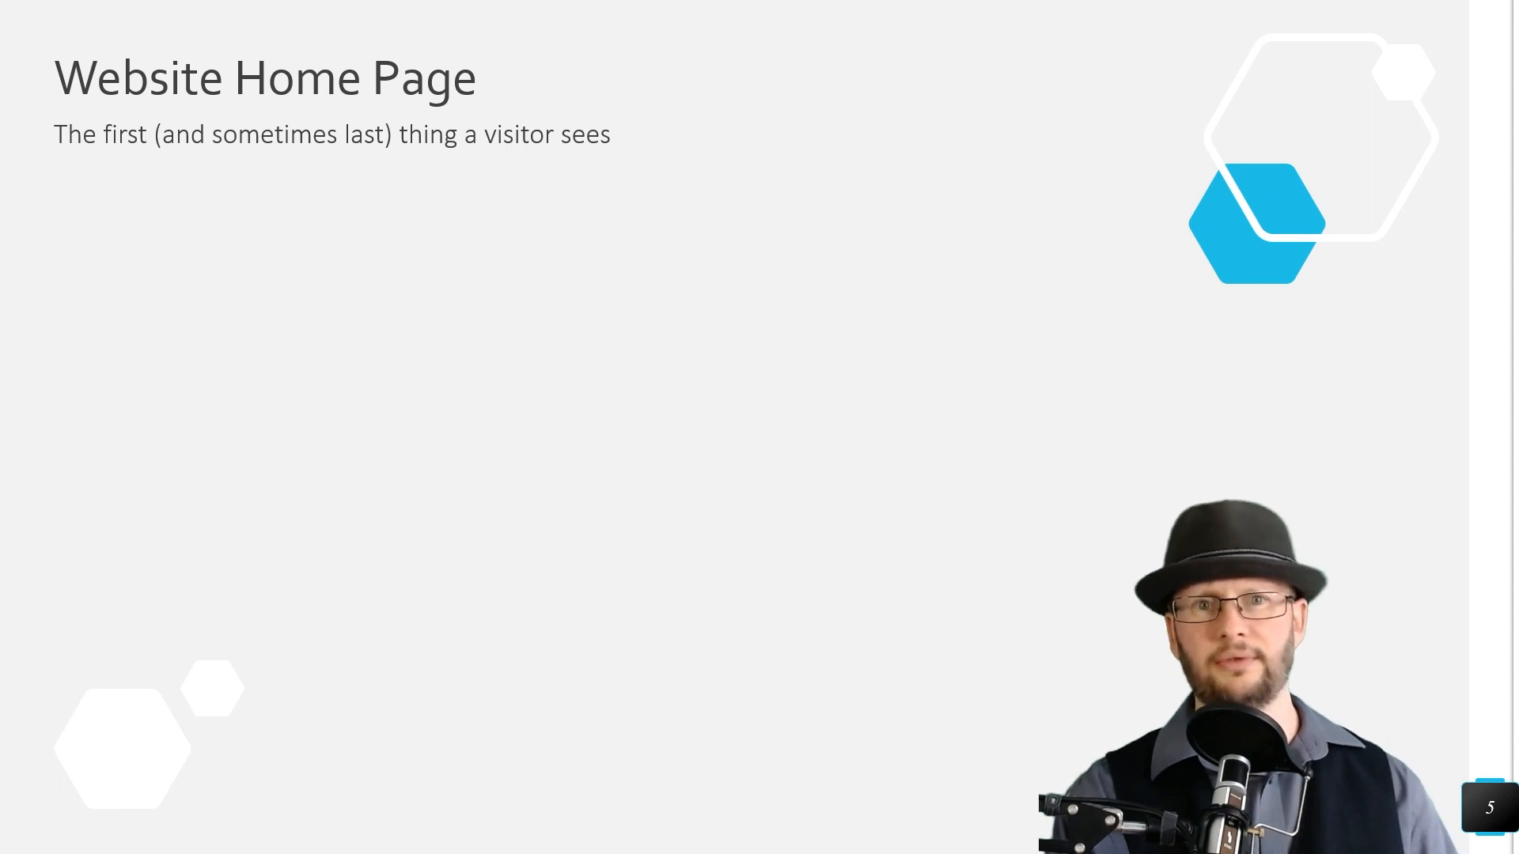
key(Right)
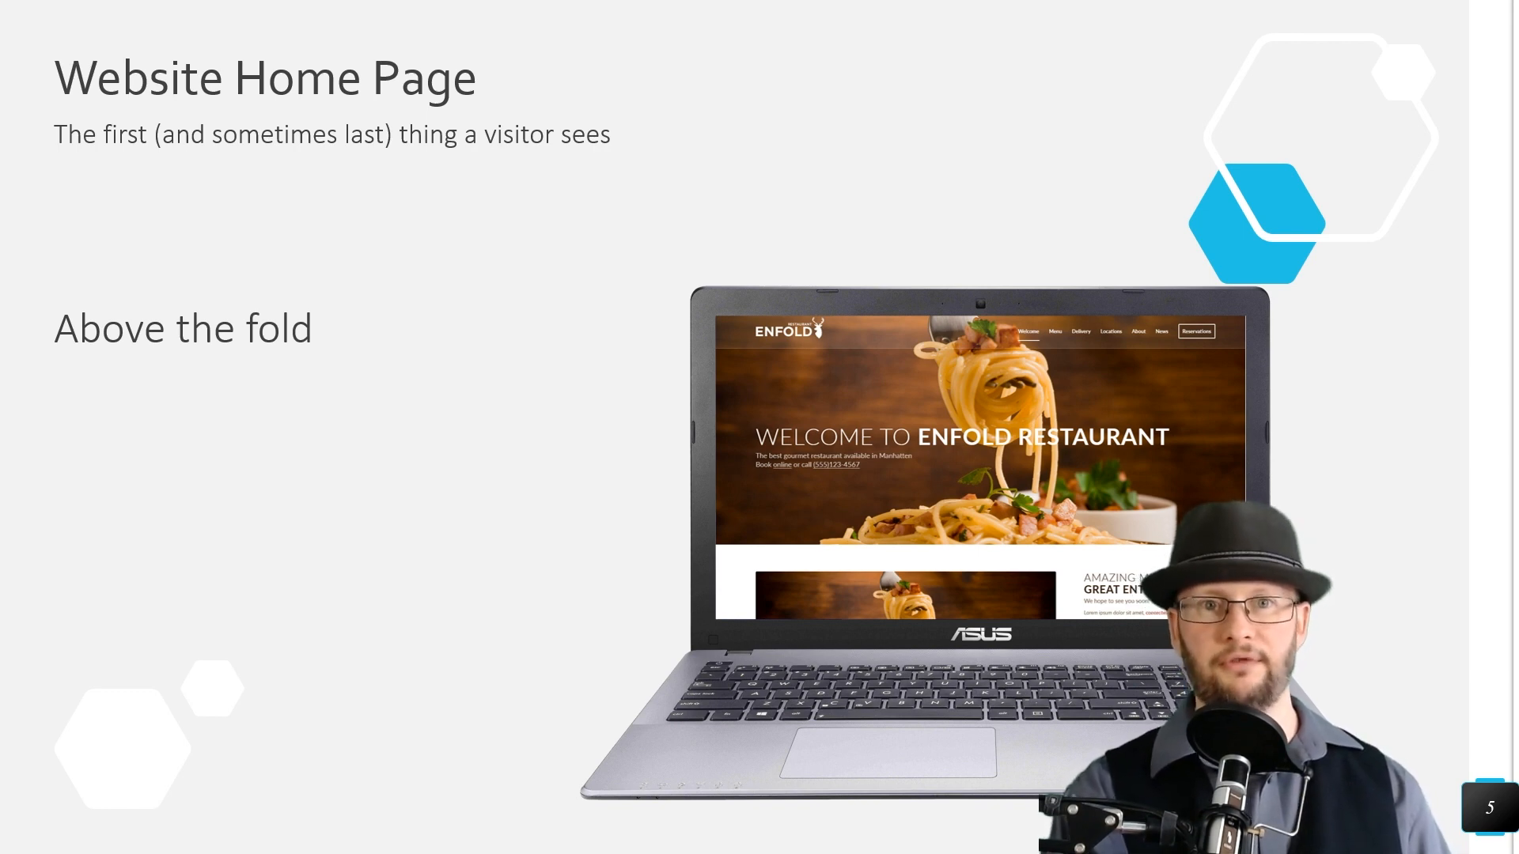
key(Right)
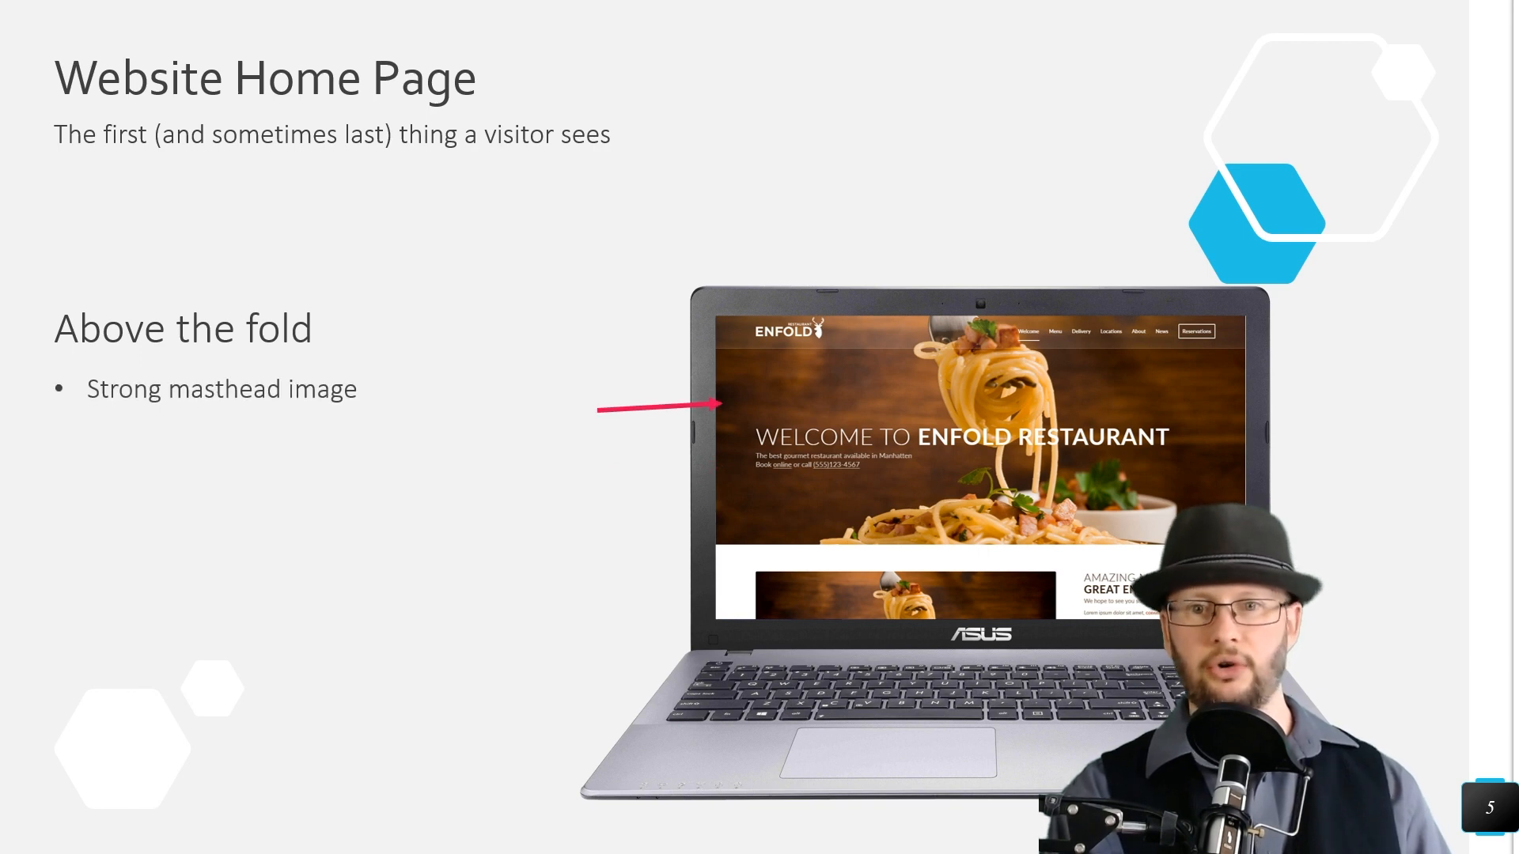
key(Right)
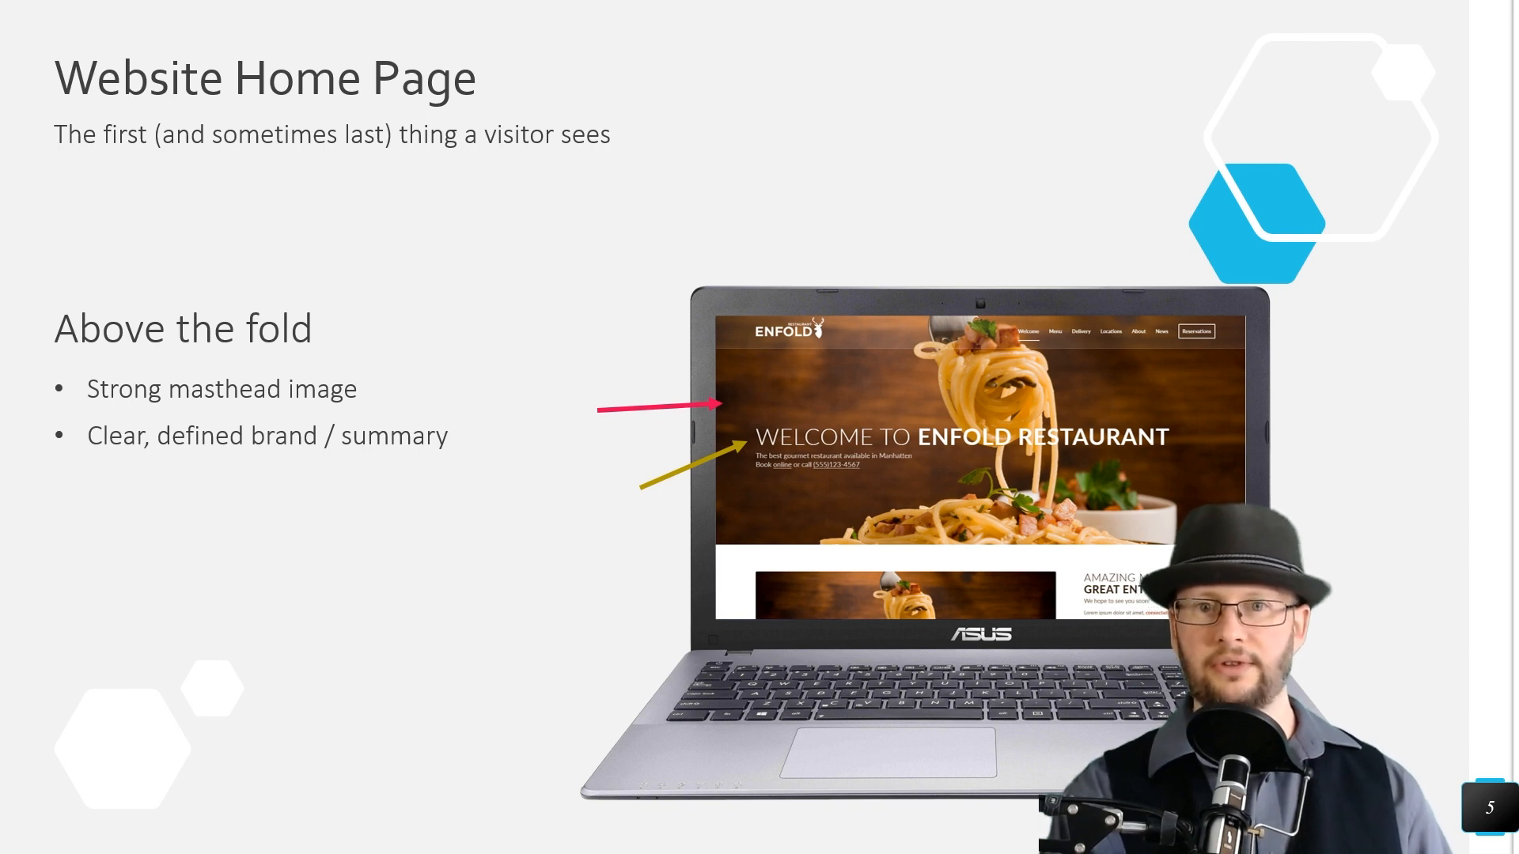
key(Right)
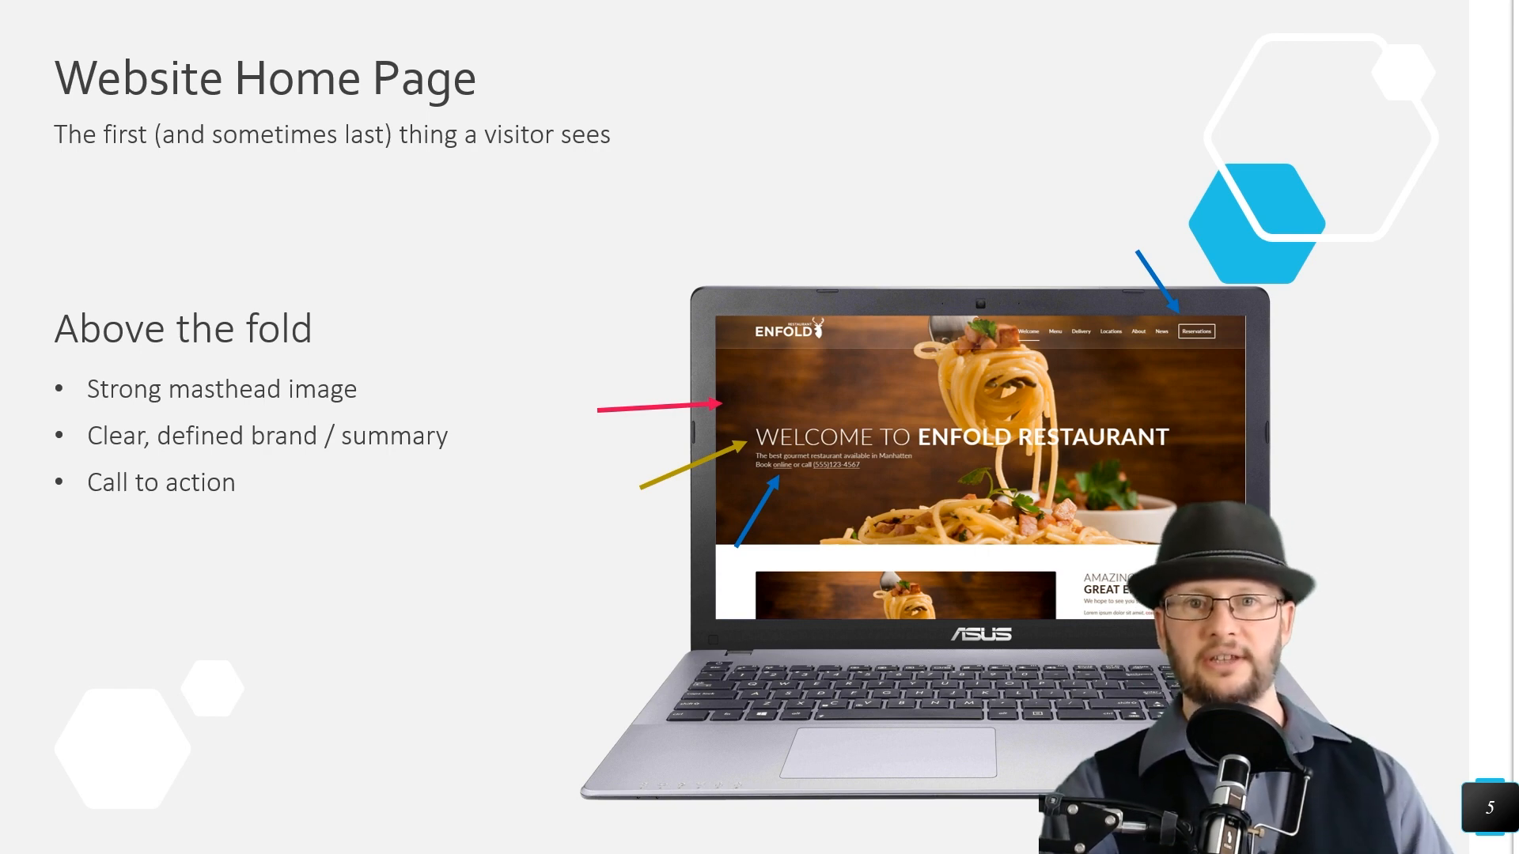
key(Right)
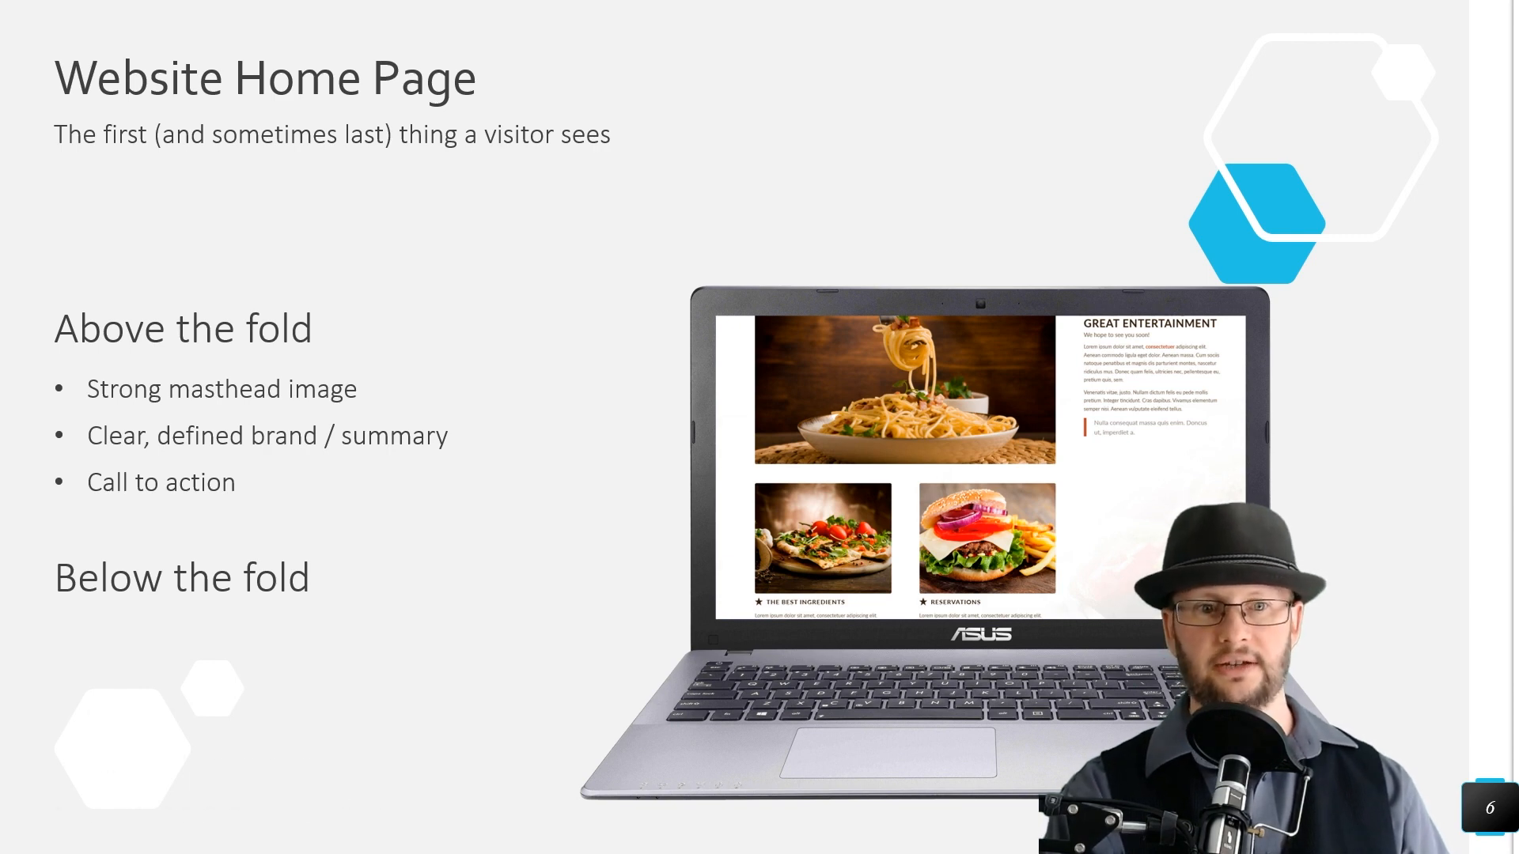
key(Right)
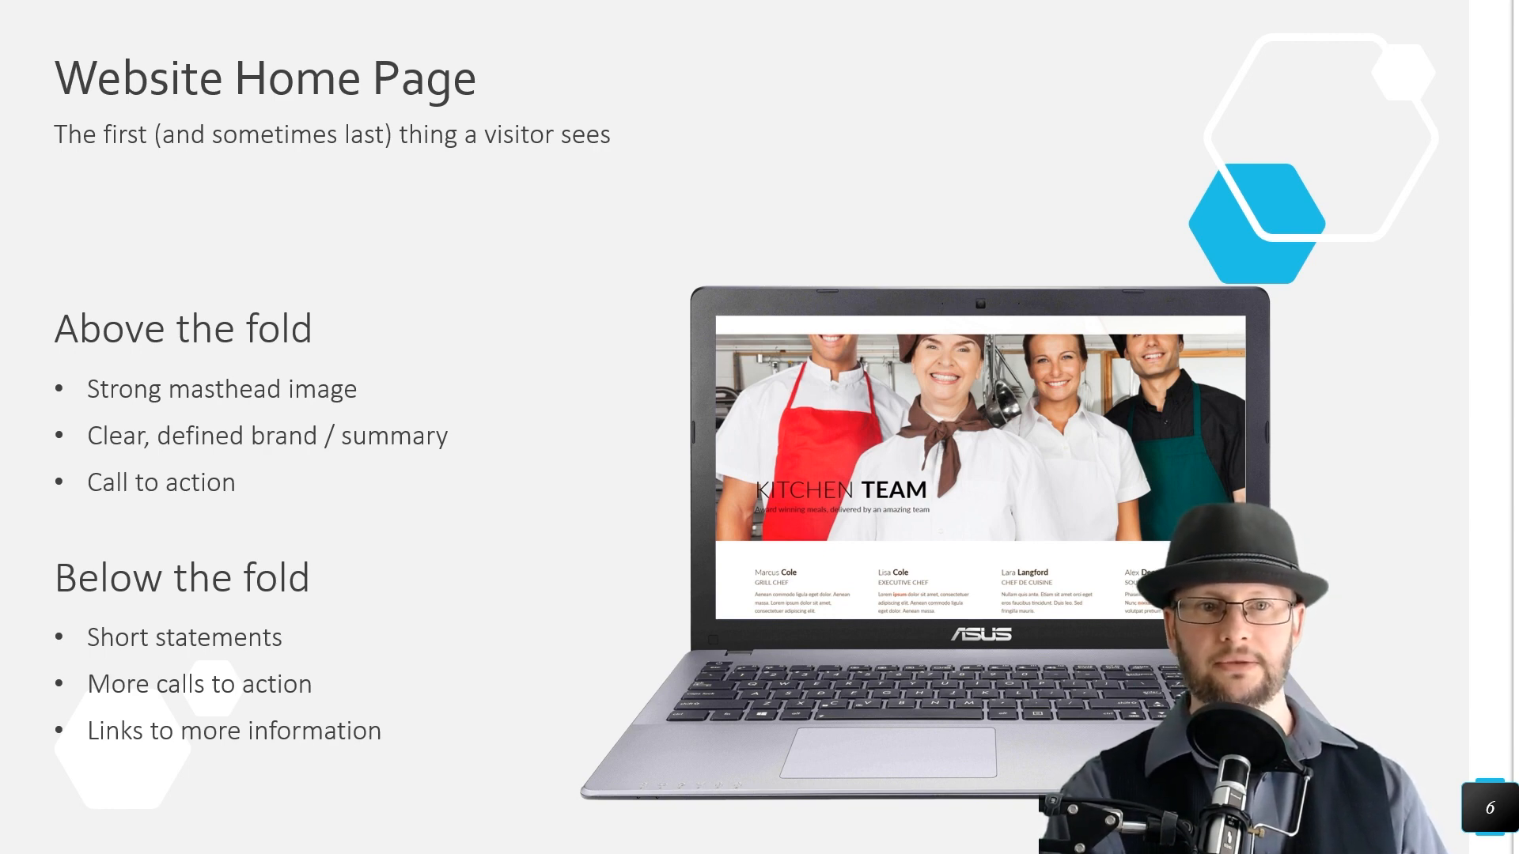
key(Right)
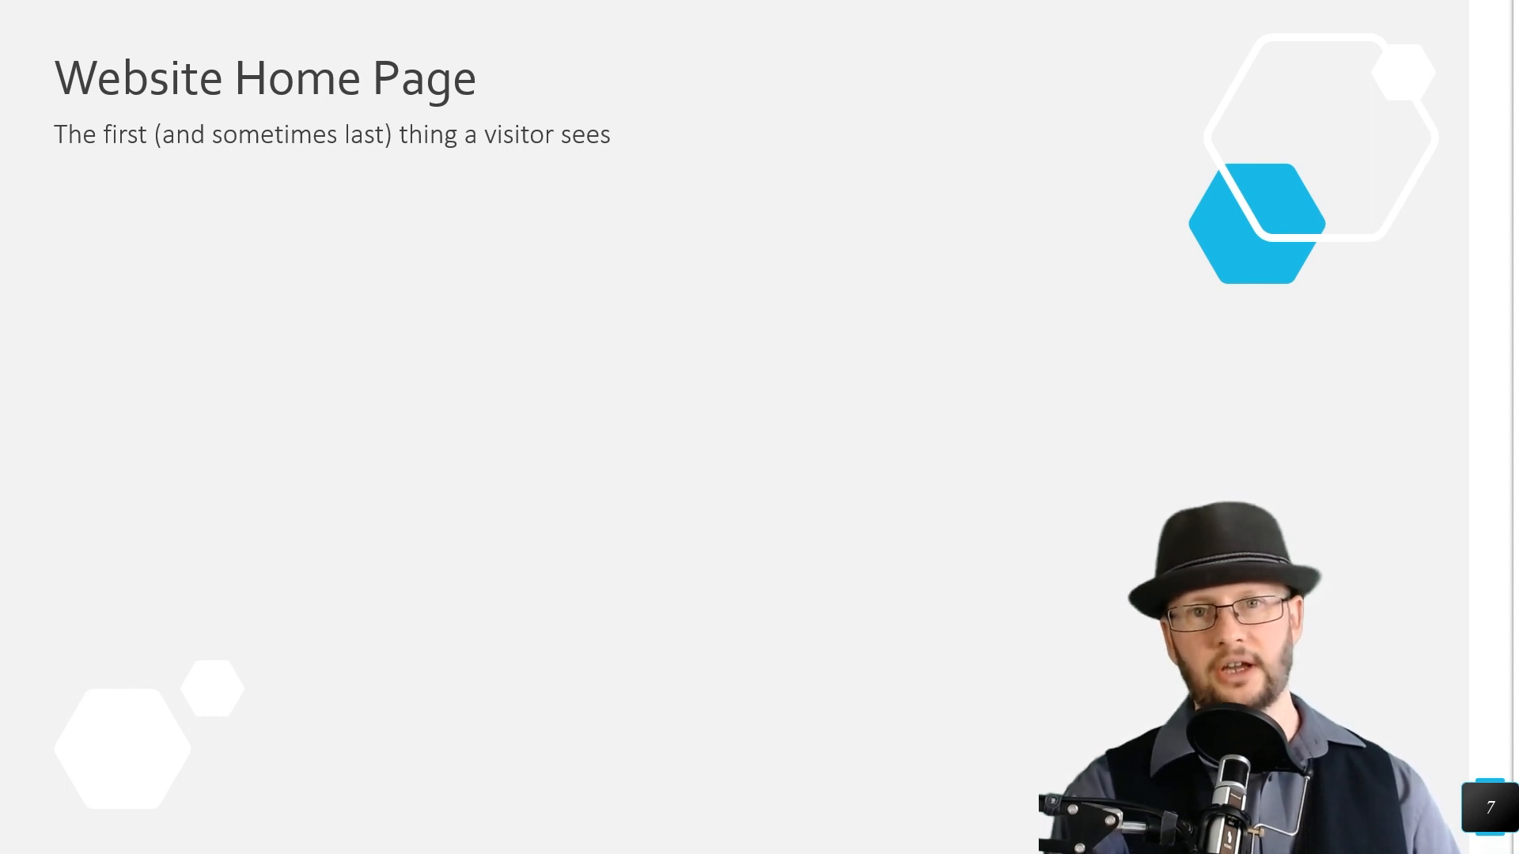
key(Right)
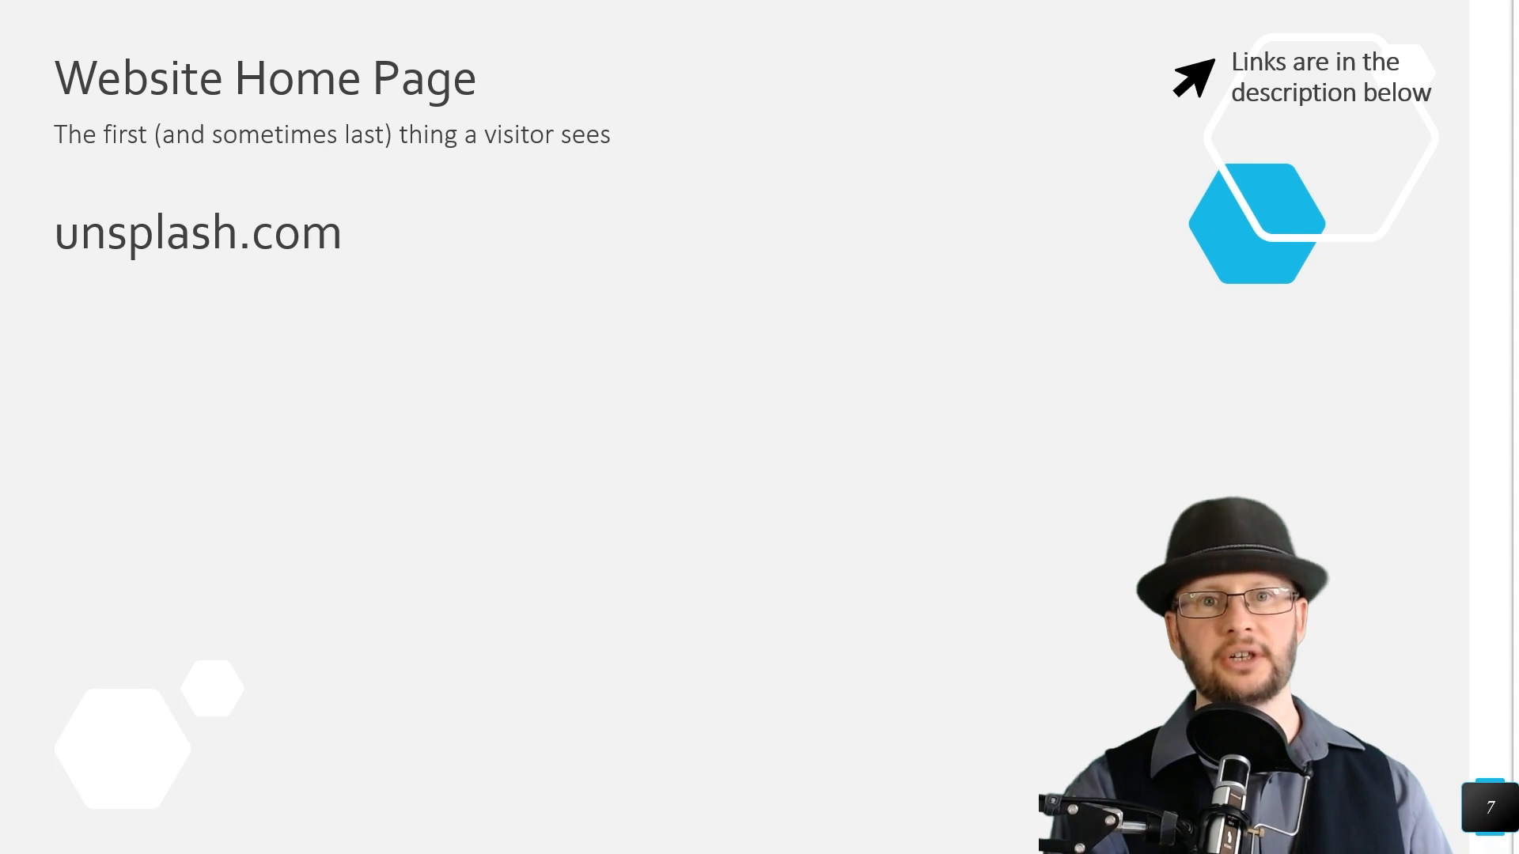
key(Right)
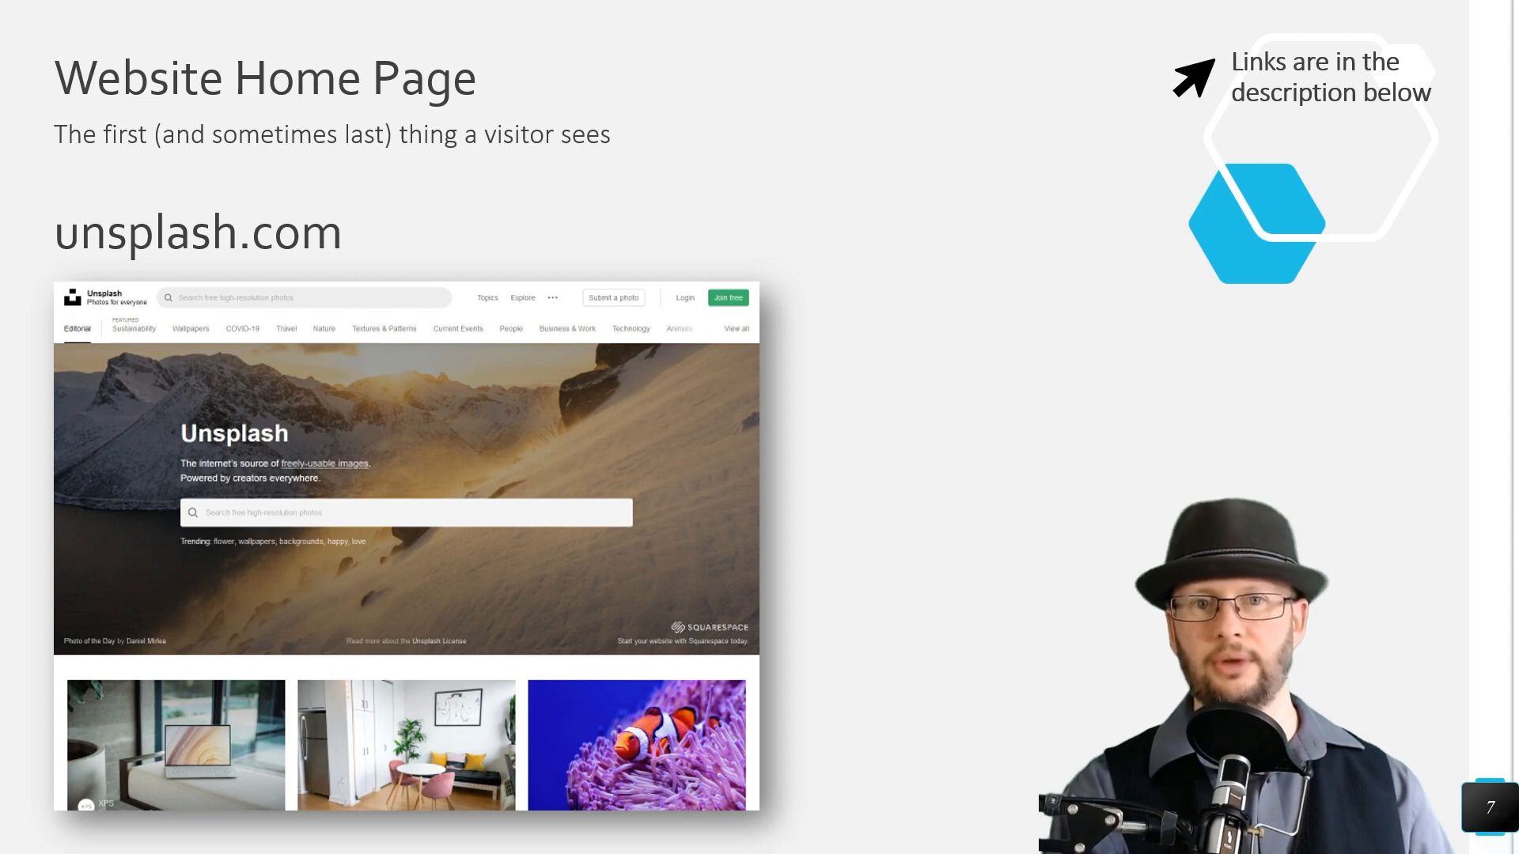
key(Right)
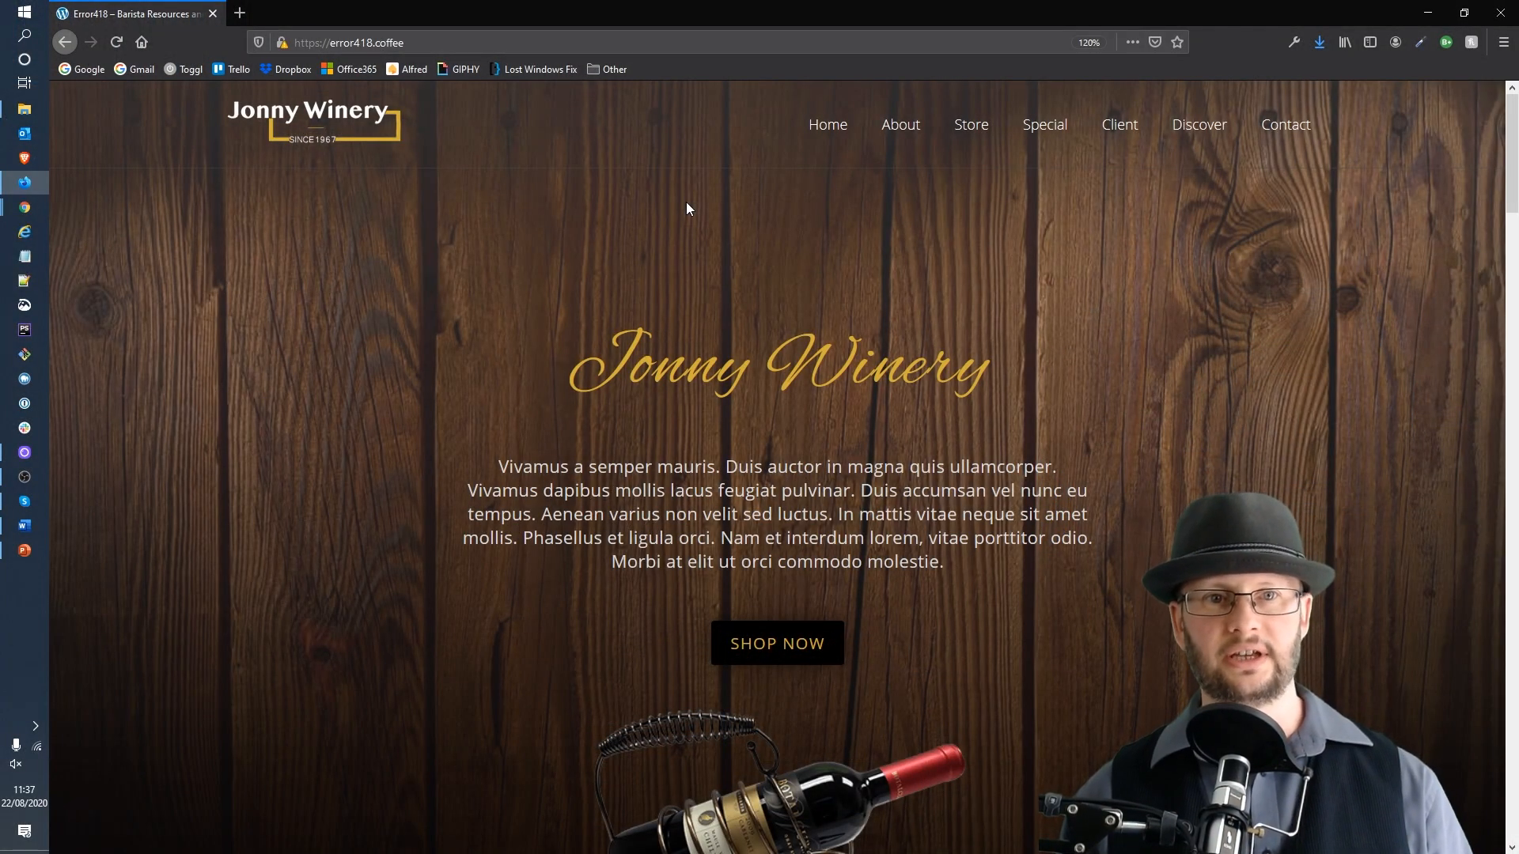
Step: Scroll through the Jonny Winery home page and examine its masthead and sections
scroll(1199, 365, down, 10)
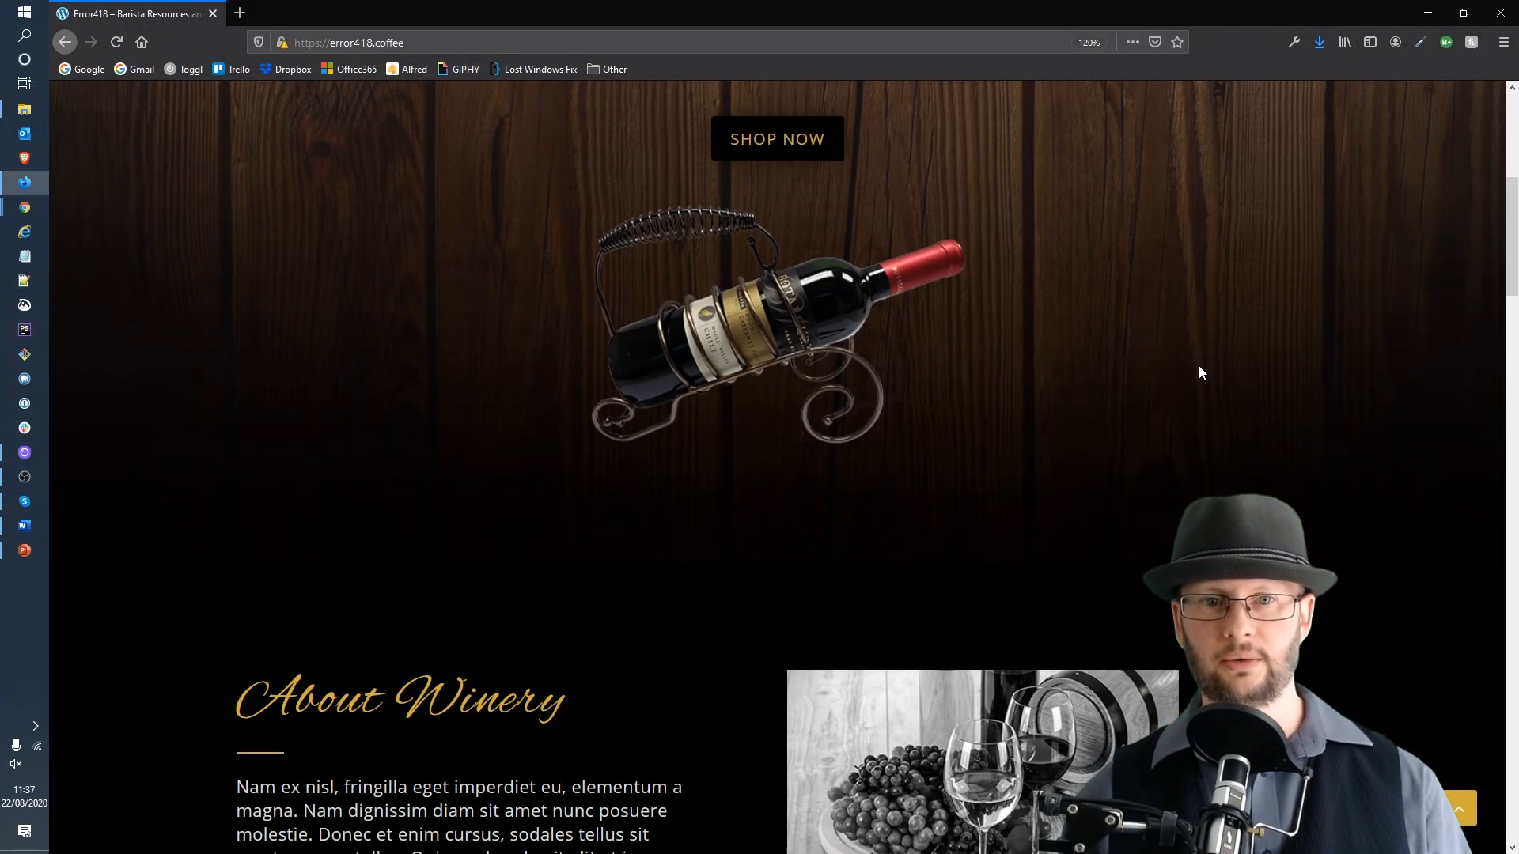
scroll(1222, 350, down, 15)
scroll(1220, 348, up, 18)
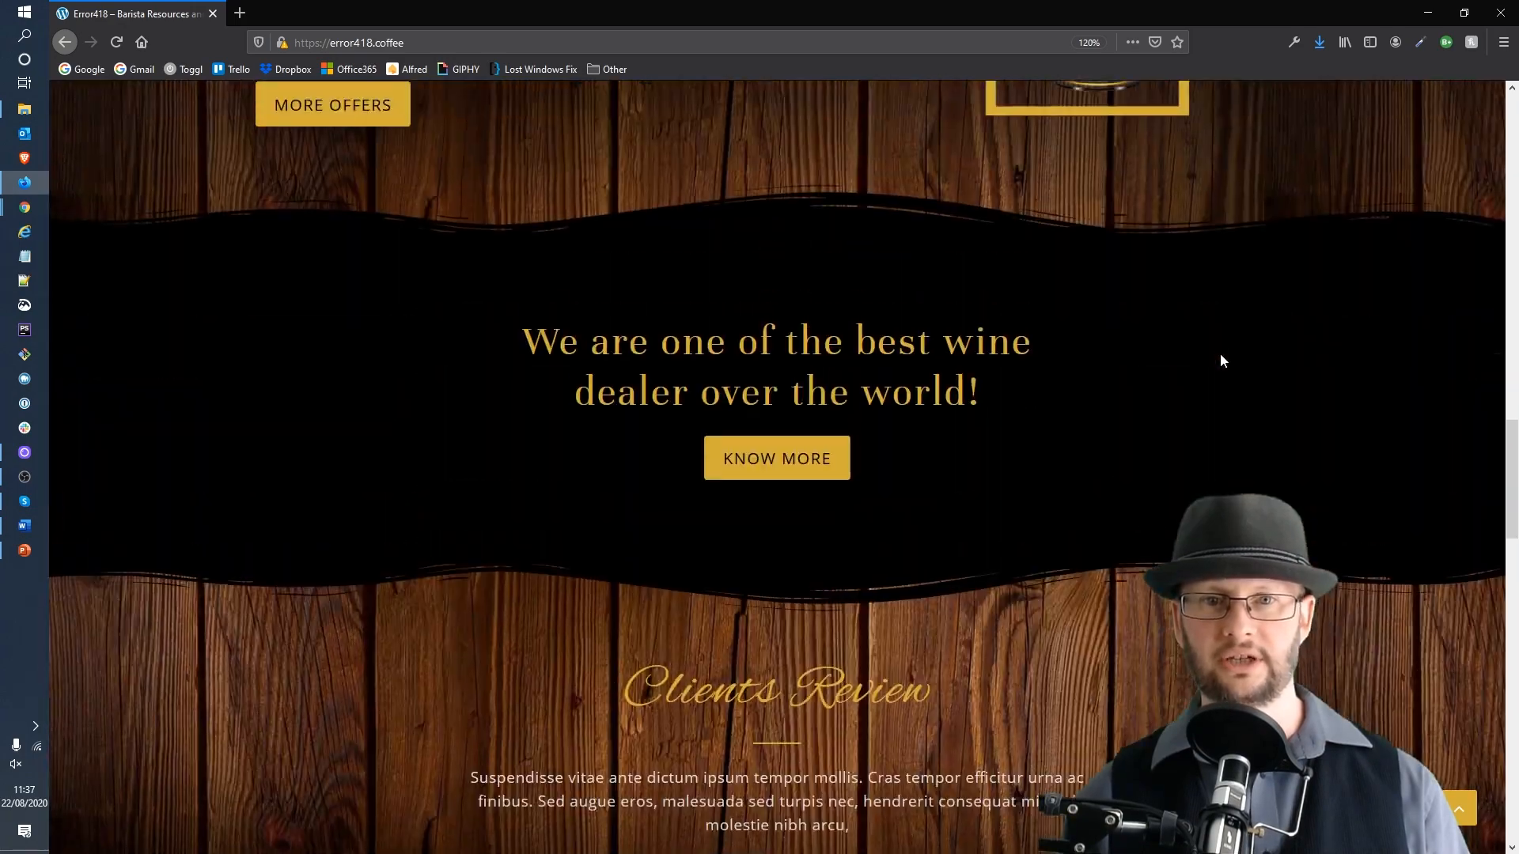
scroll(1213, 348, up, 10)
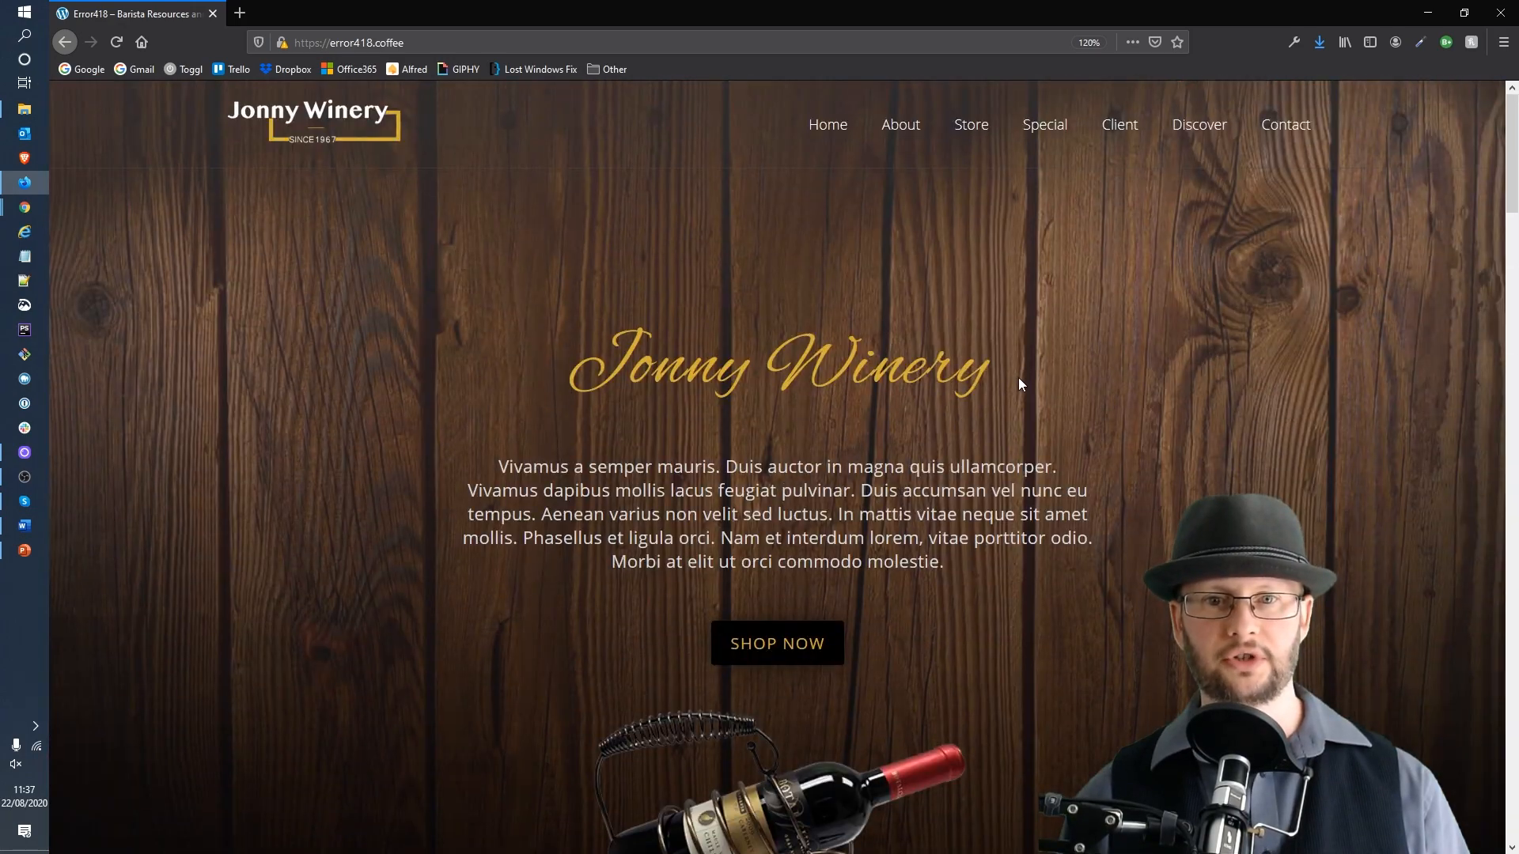
drag(1000, 373, 515, 314)
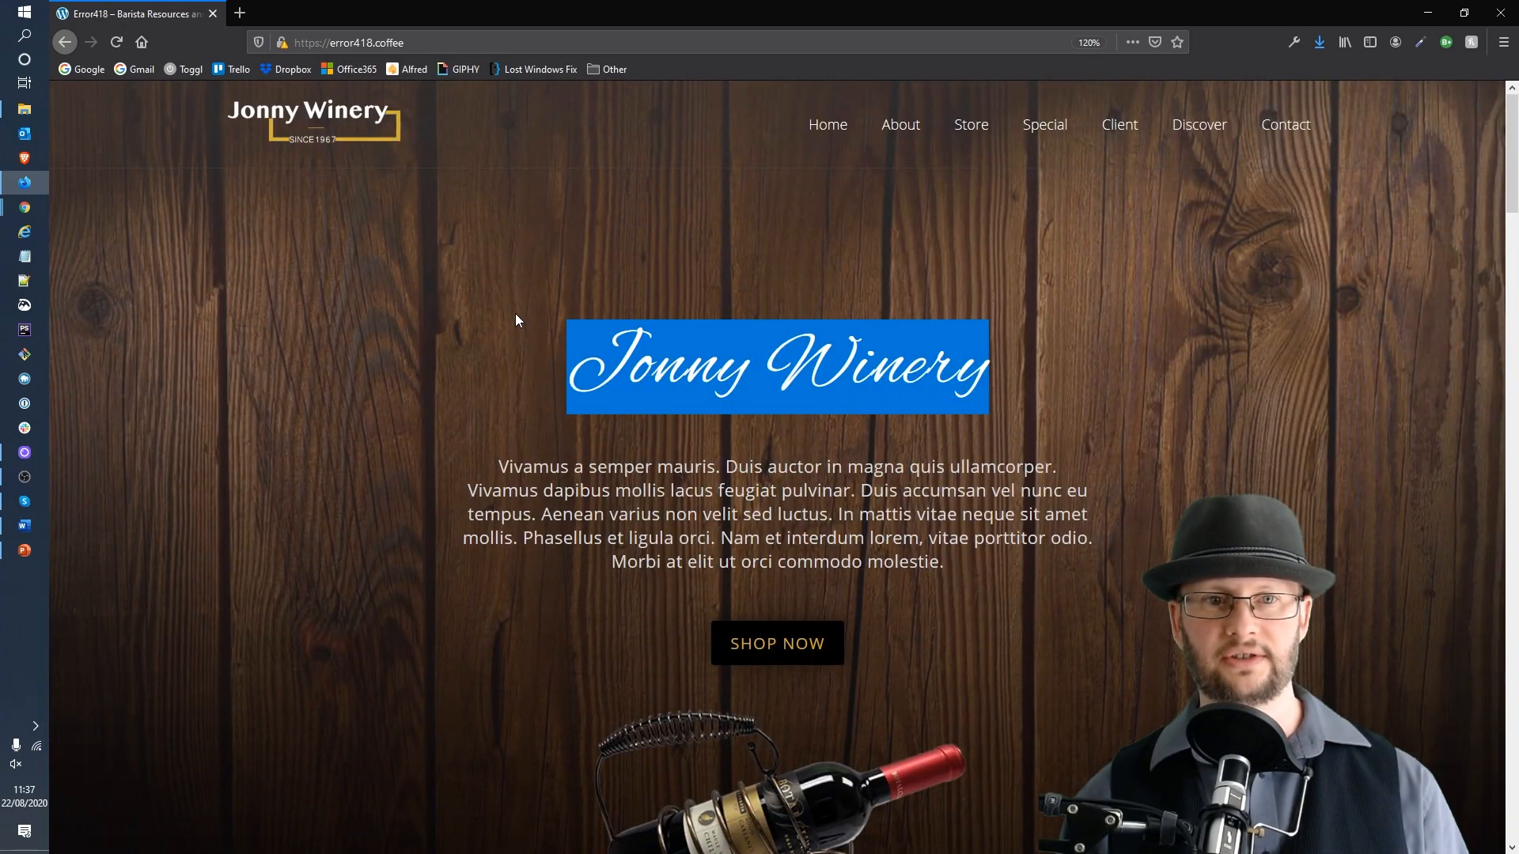
click(497, 365)
scroll(704, 472, down, 5)
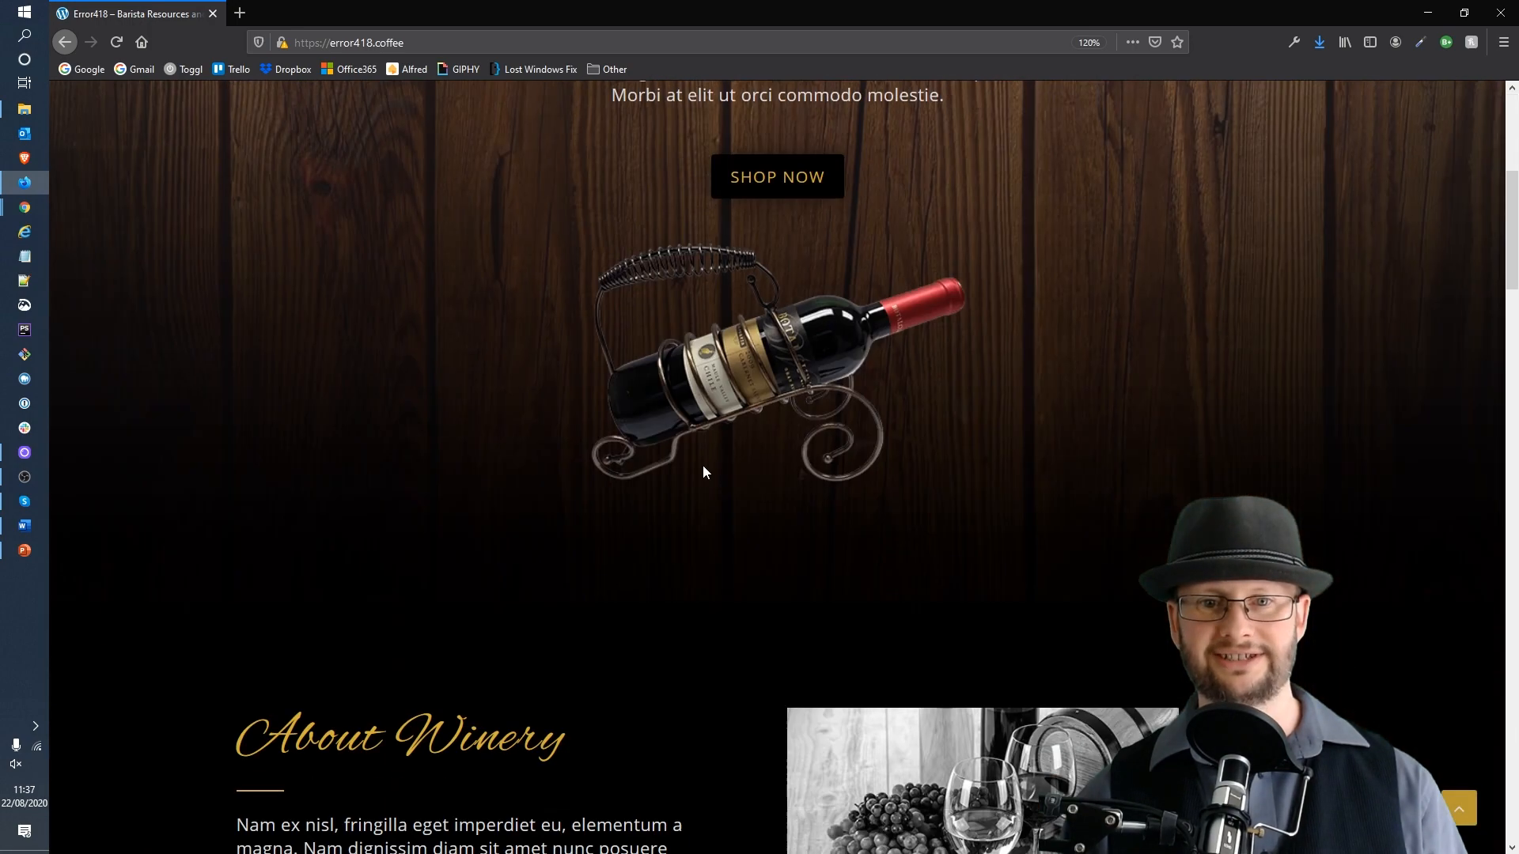
scroll(704, 472, up, 4)
drag(946, 463, 498, 374)
click(881, 425)
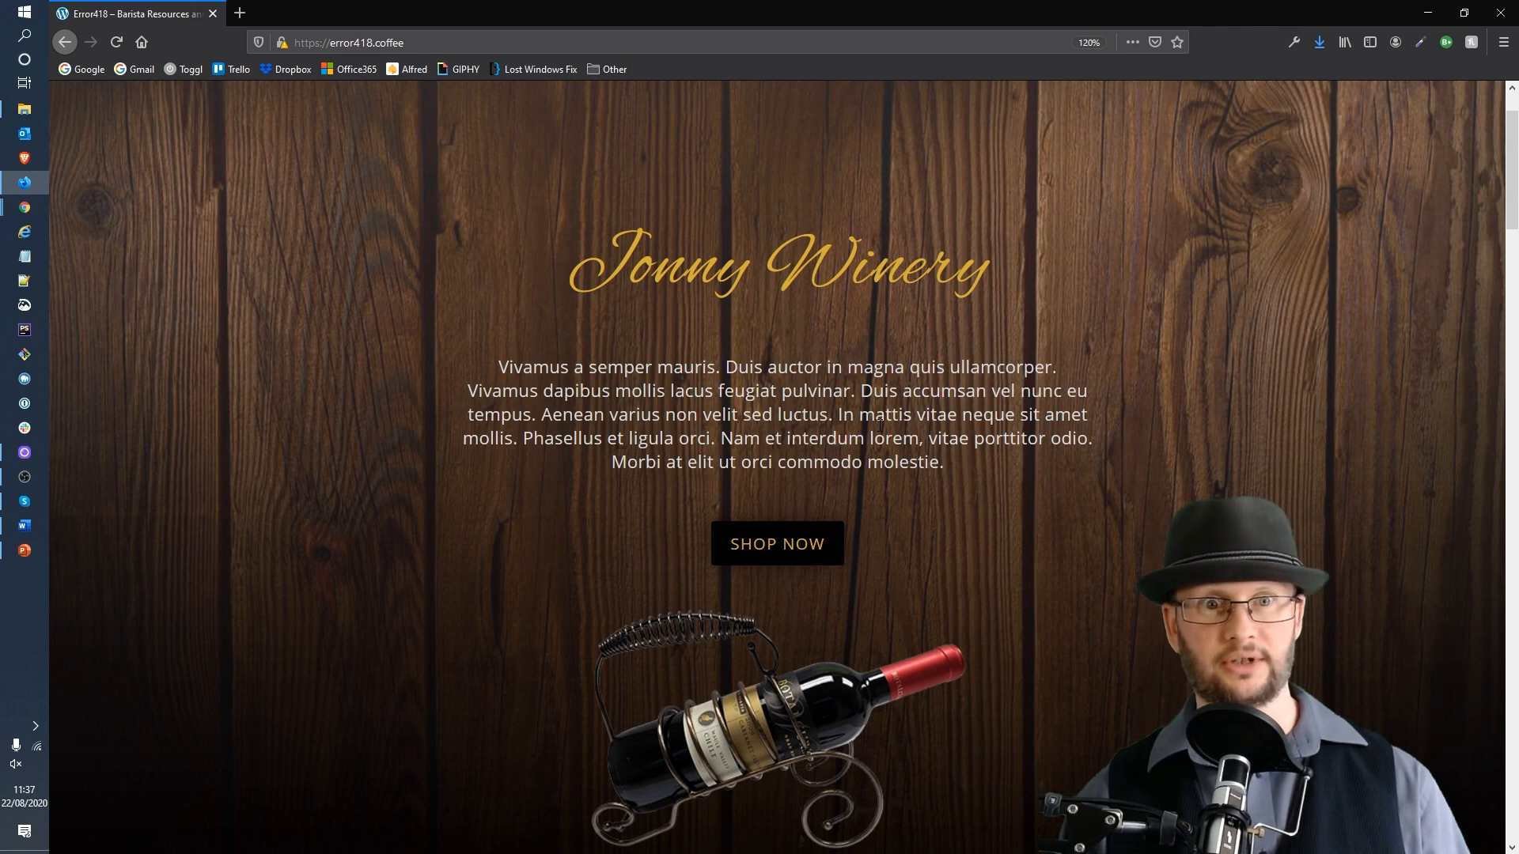
Step: Open the site's login page by appending /wp-login.php to the error418.coffee address
click(635, 43)
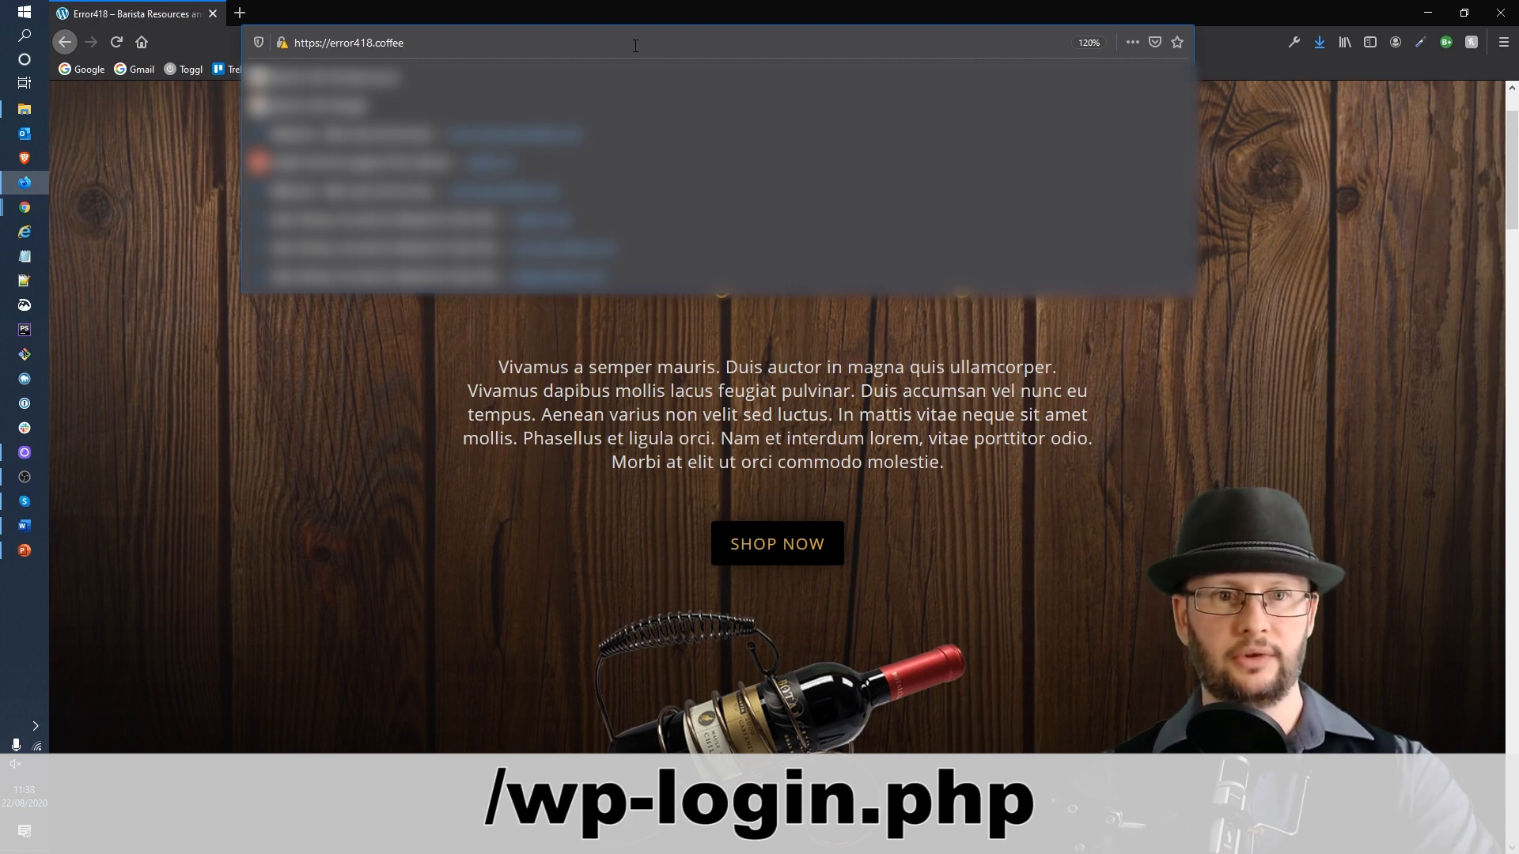
text(/w)
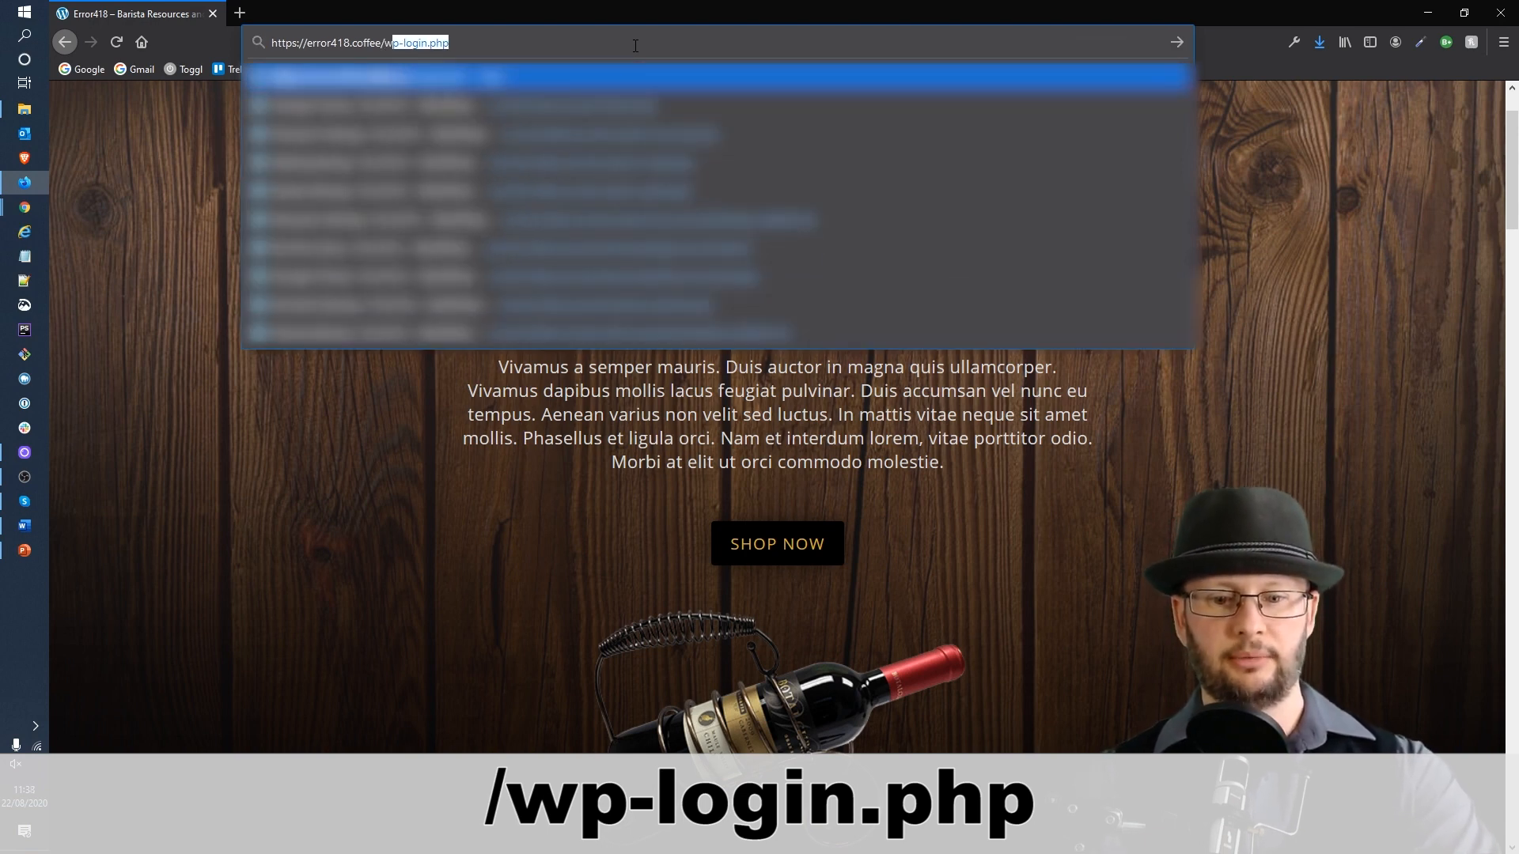
text(p-log)
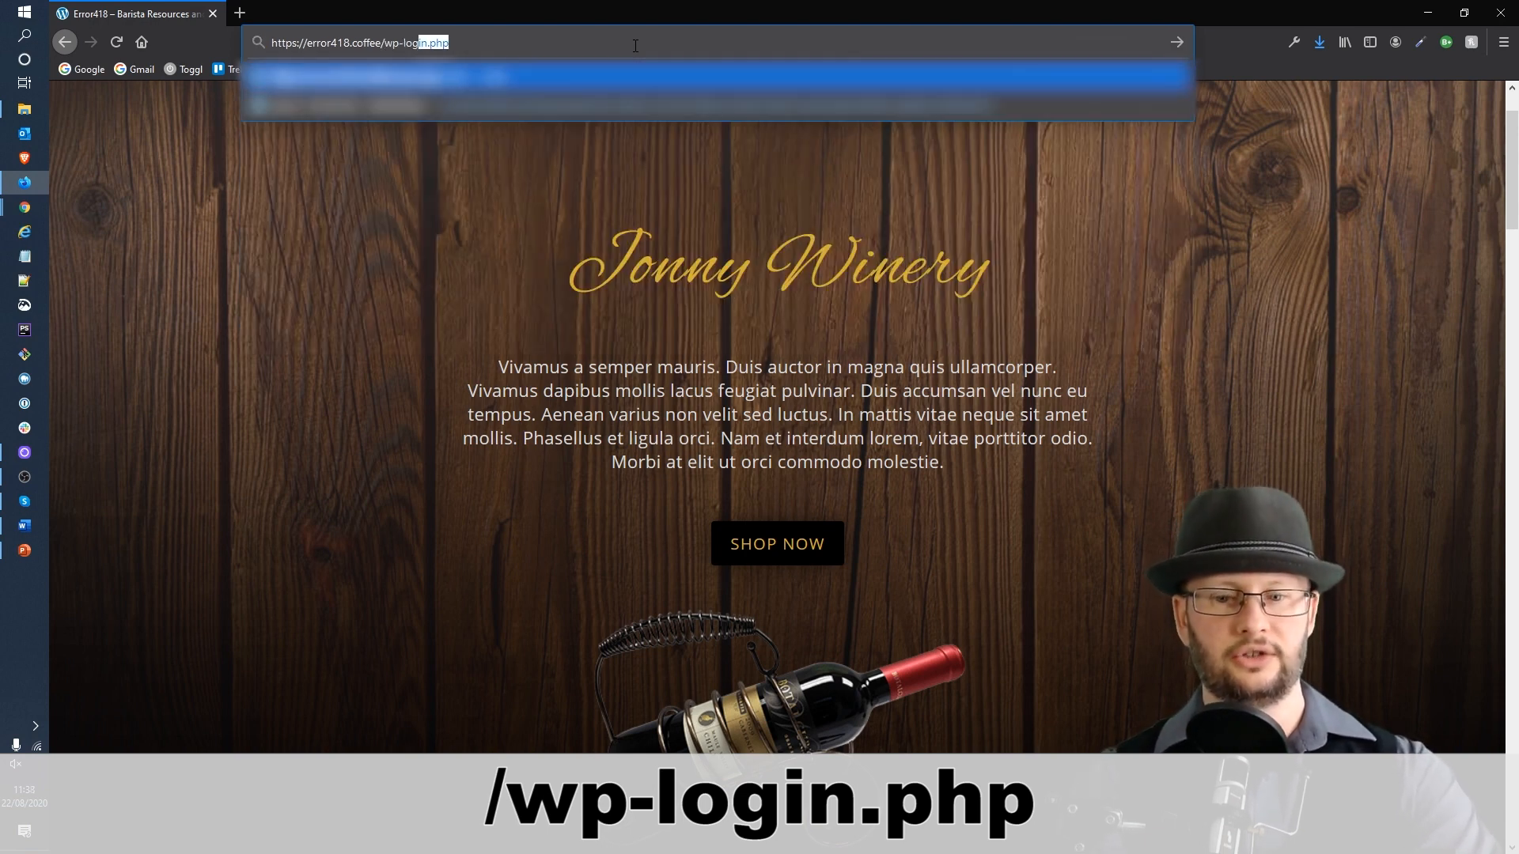
key(Right)
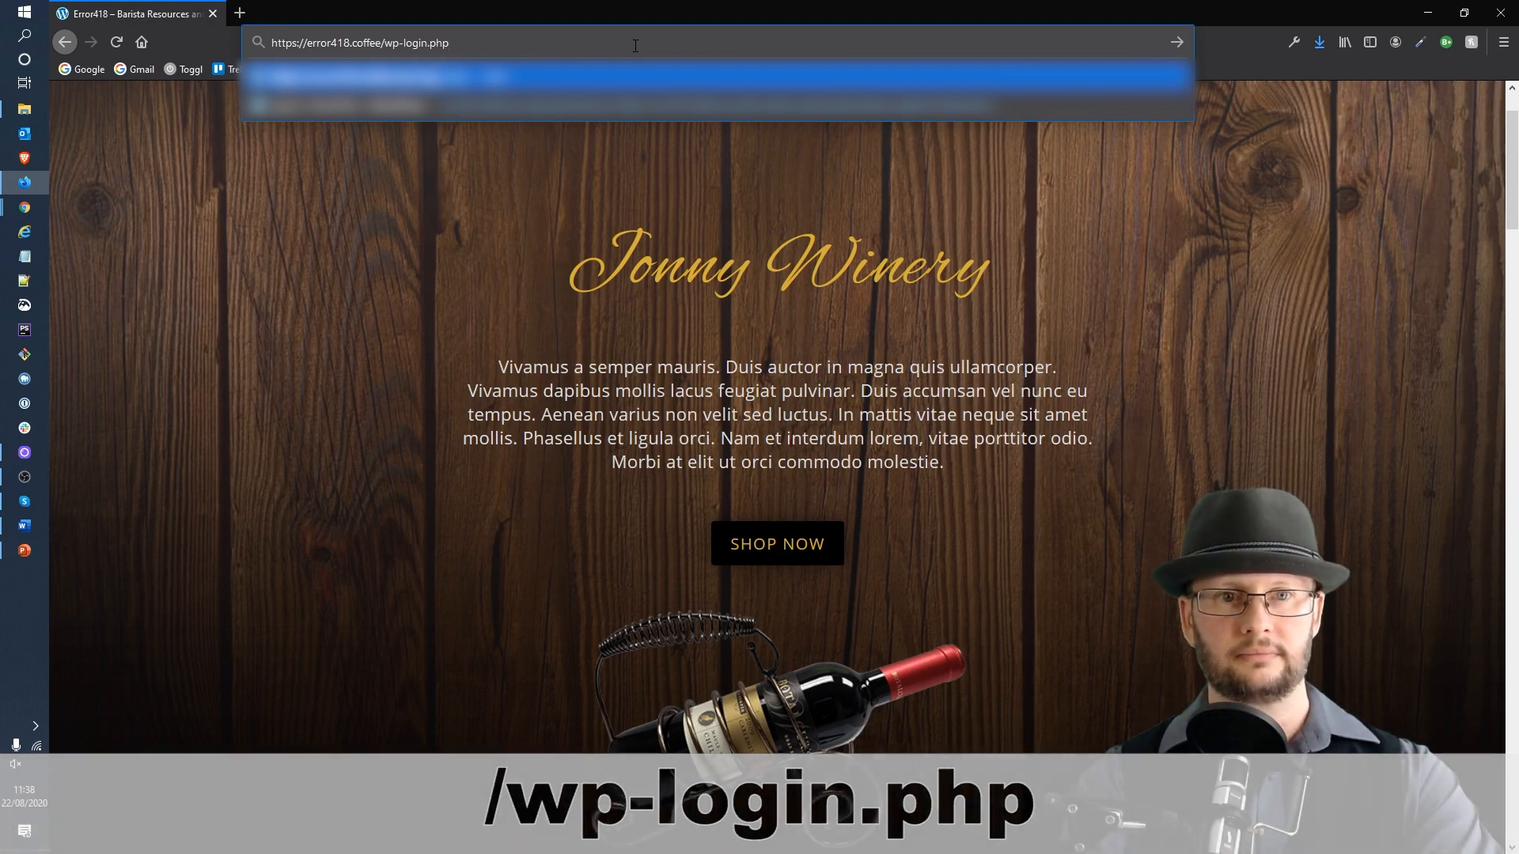
key(Return)
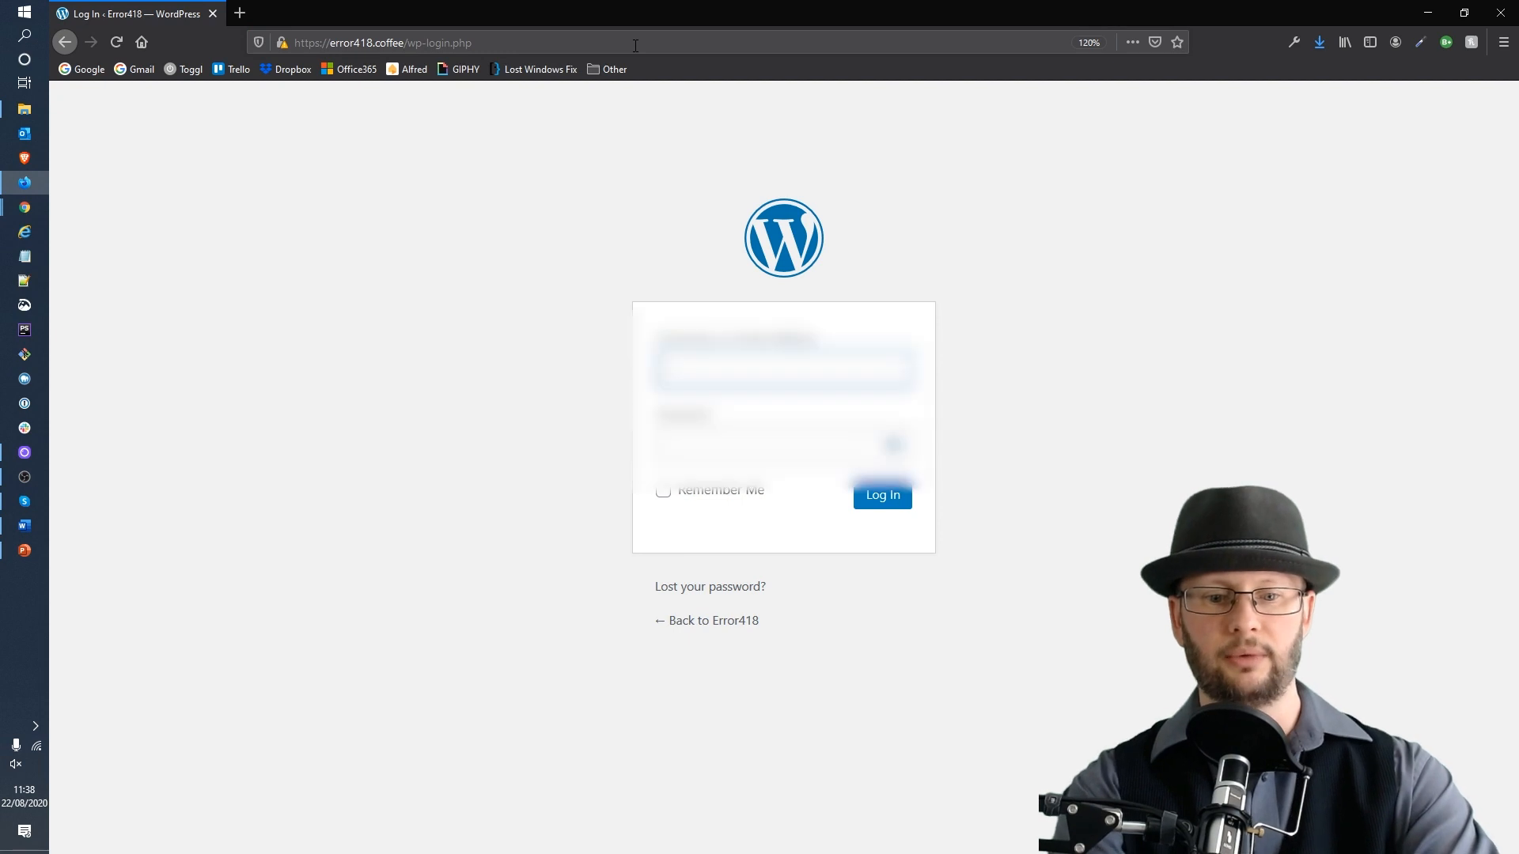
Step: Log in to WordPress with the saved admin username and the account password
text(adm)
key(Down)
key(Down)
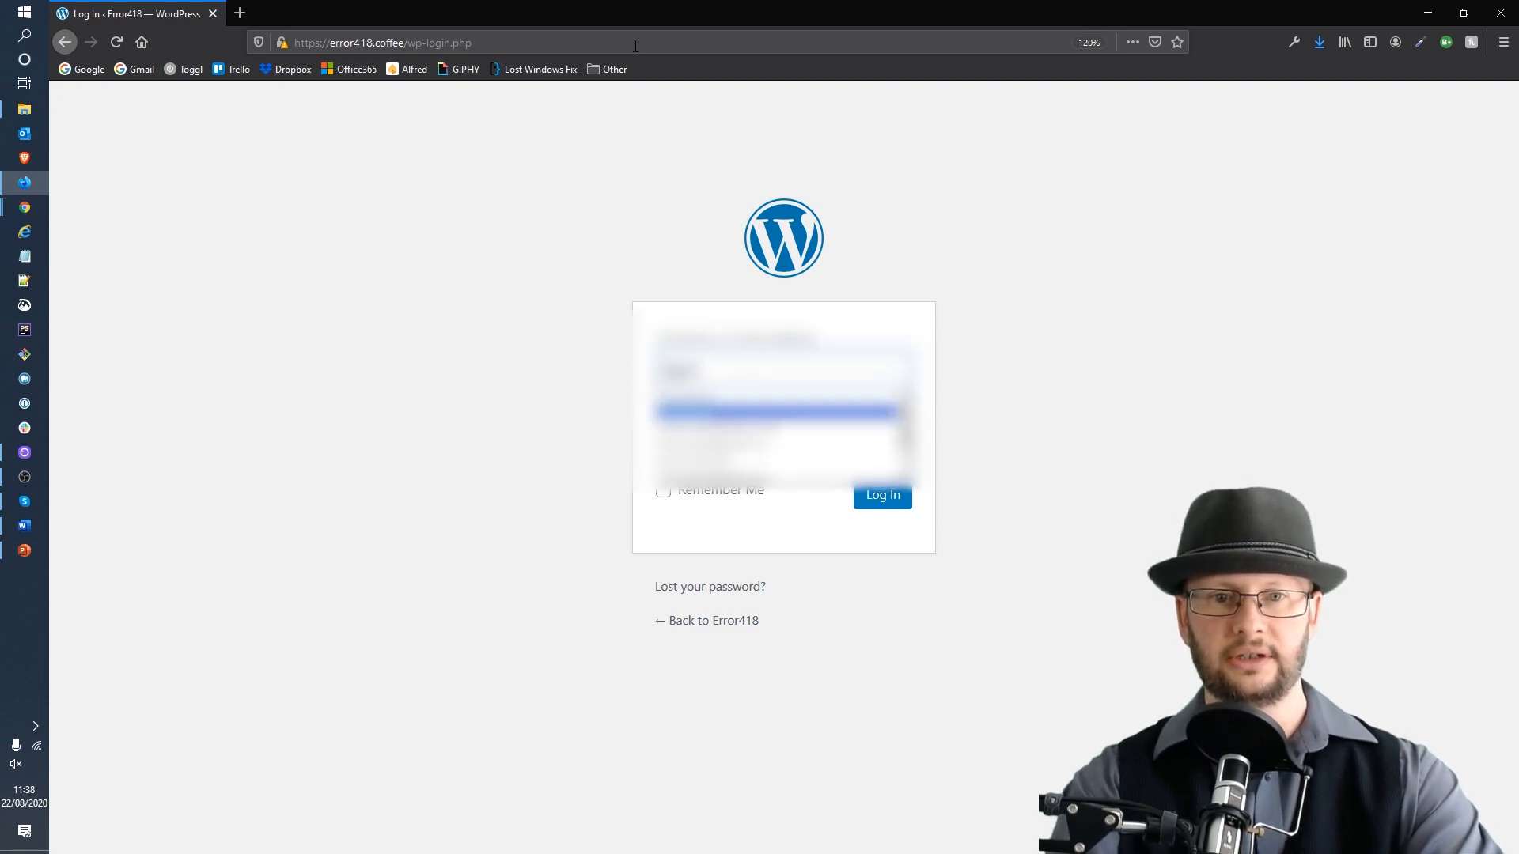
key(Return)
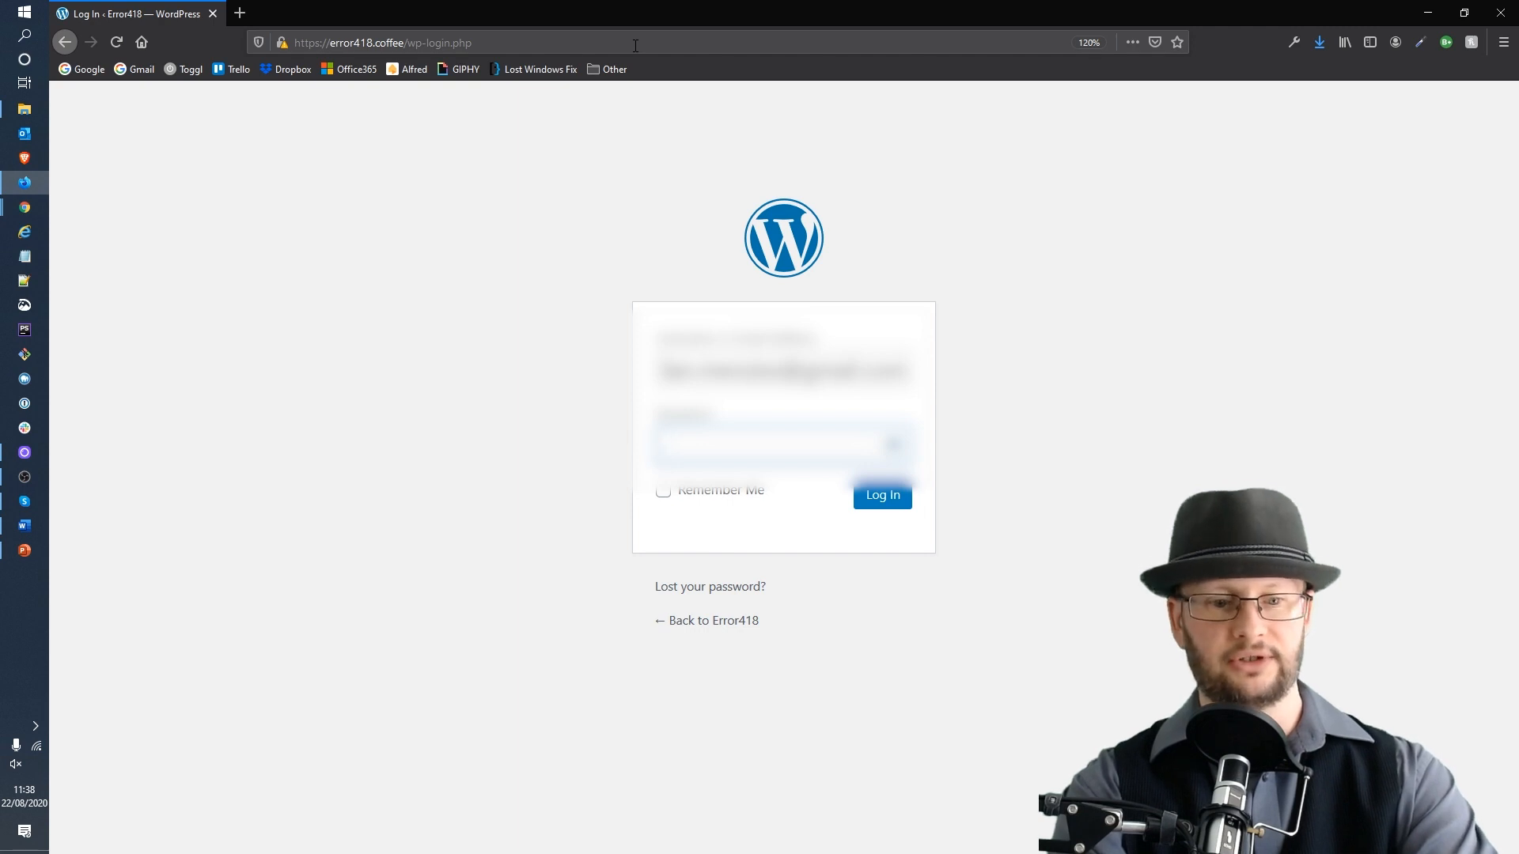
text(•)
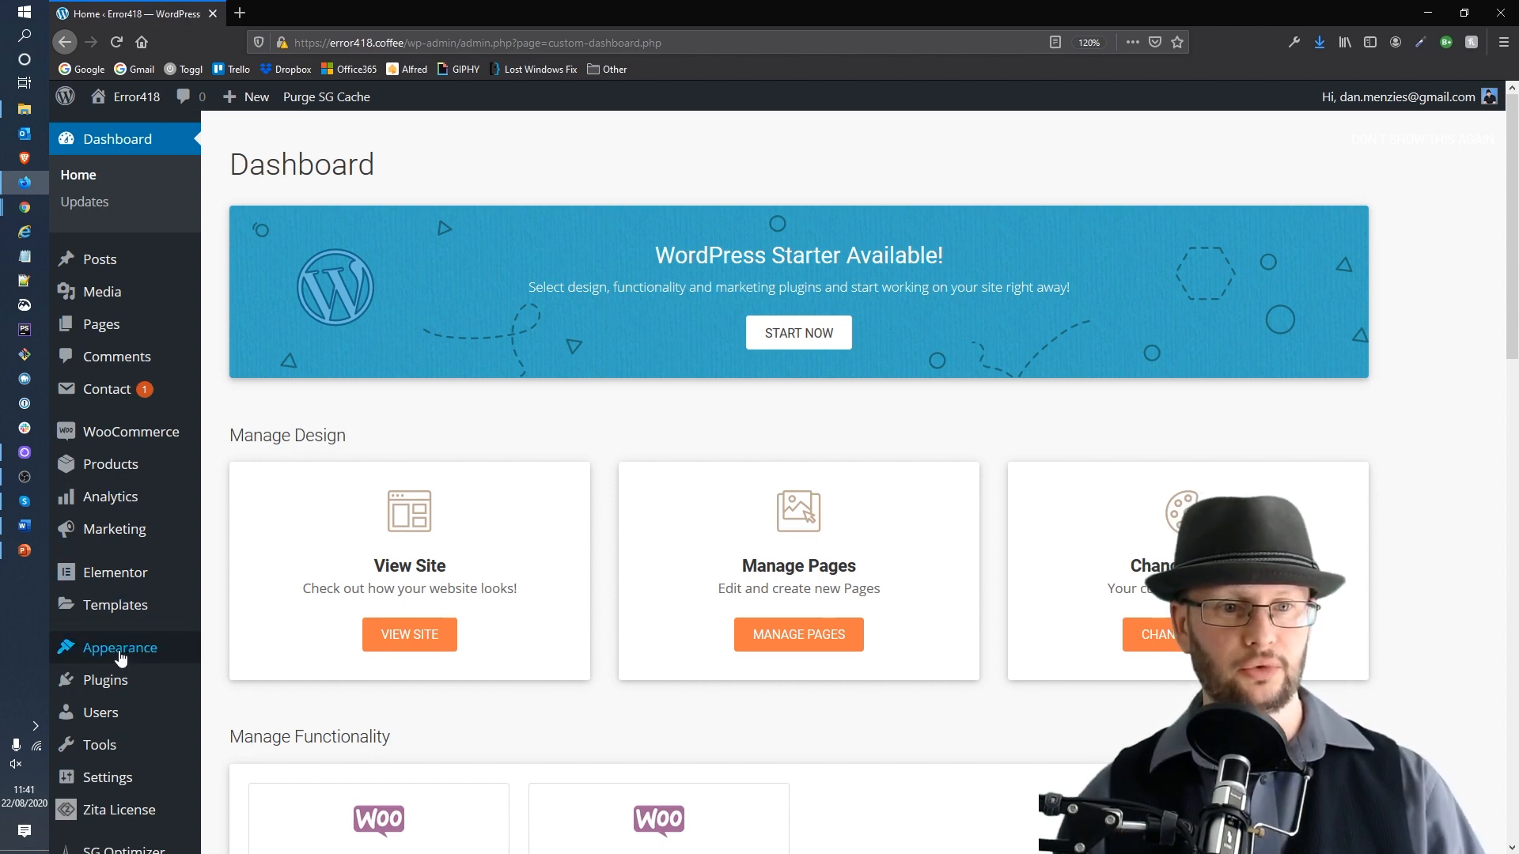
Step: Open the theme Customiser's Site Identity settings under WordPress Default
mouse_move(120, 655)
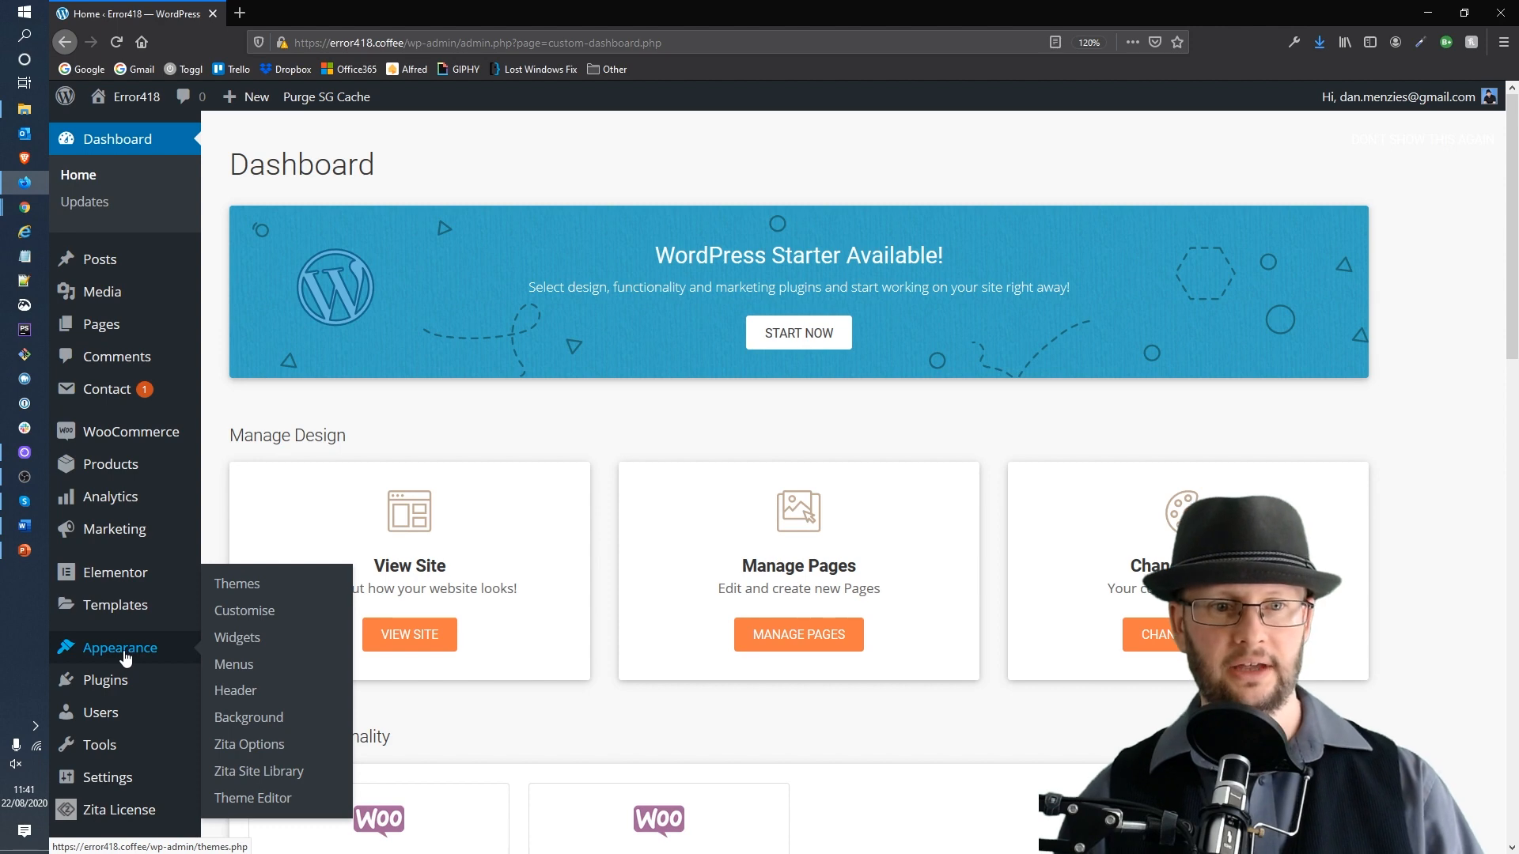
click(272, 622)
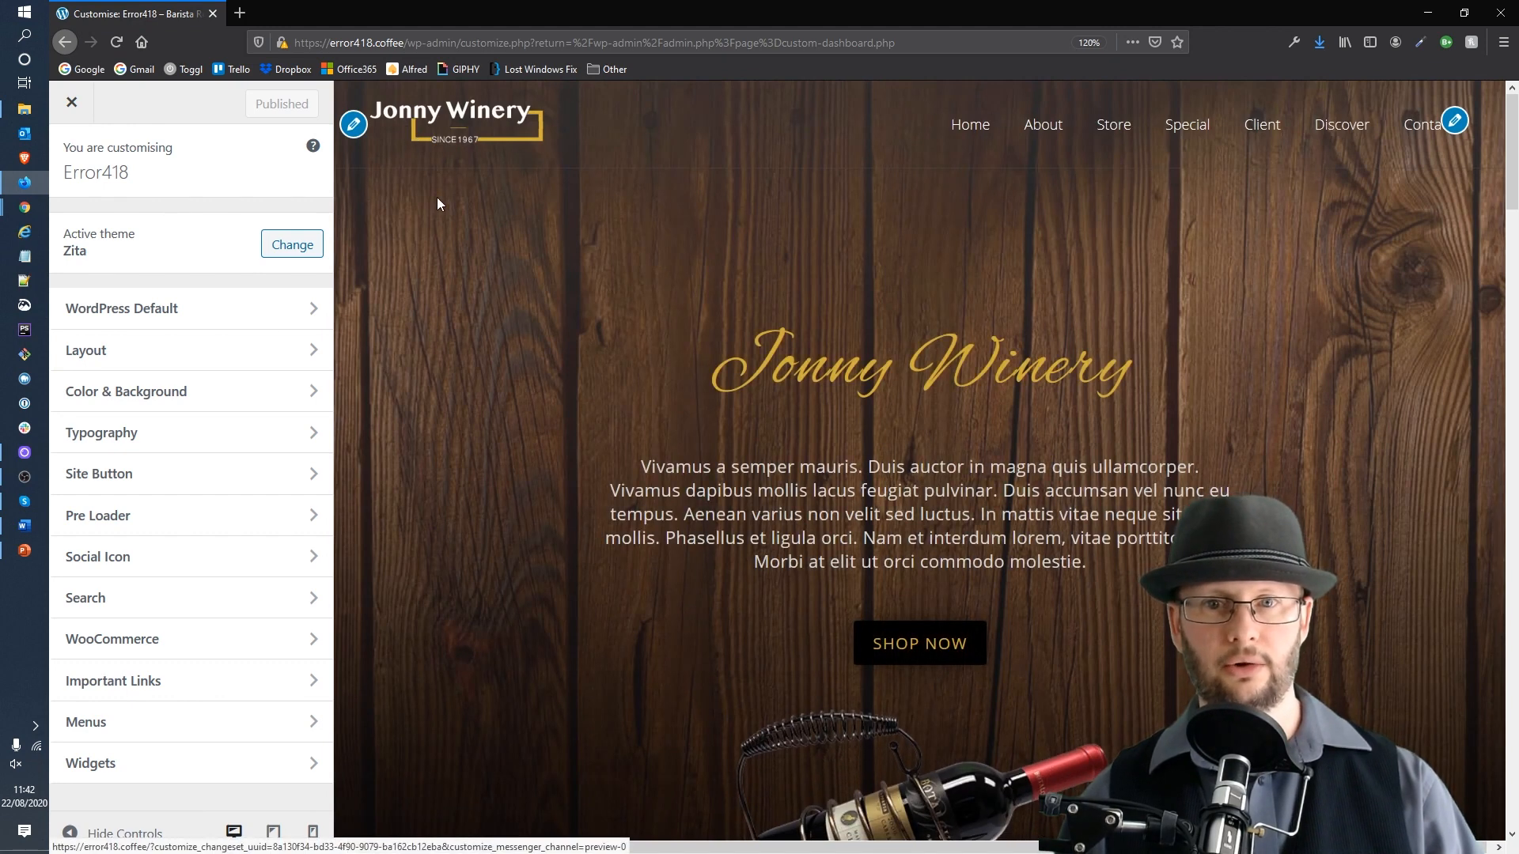
click(151, 317)
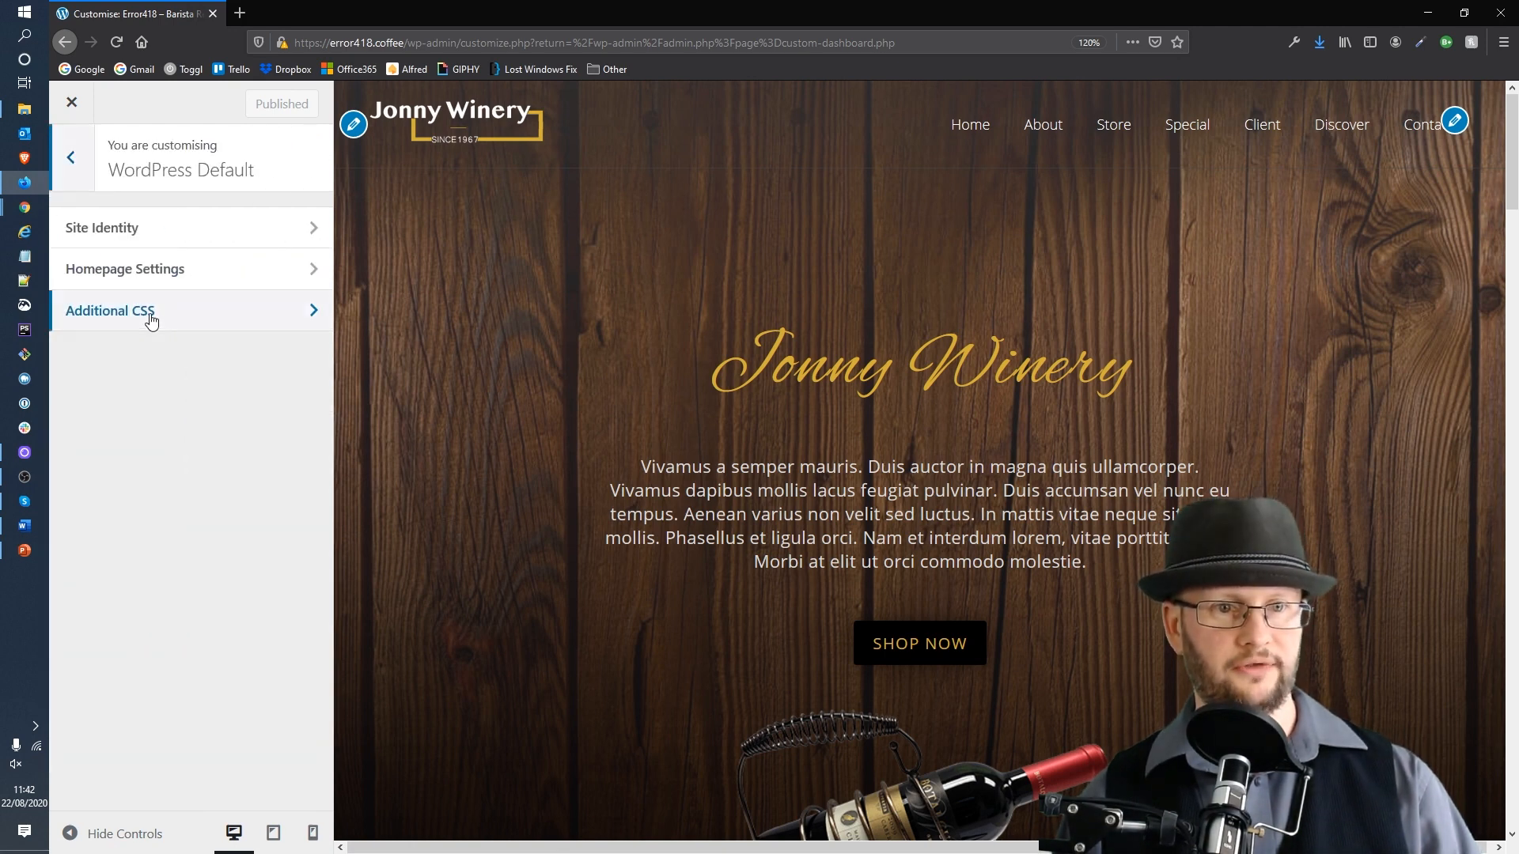
click(127, 227)
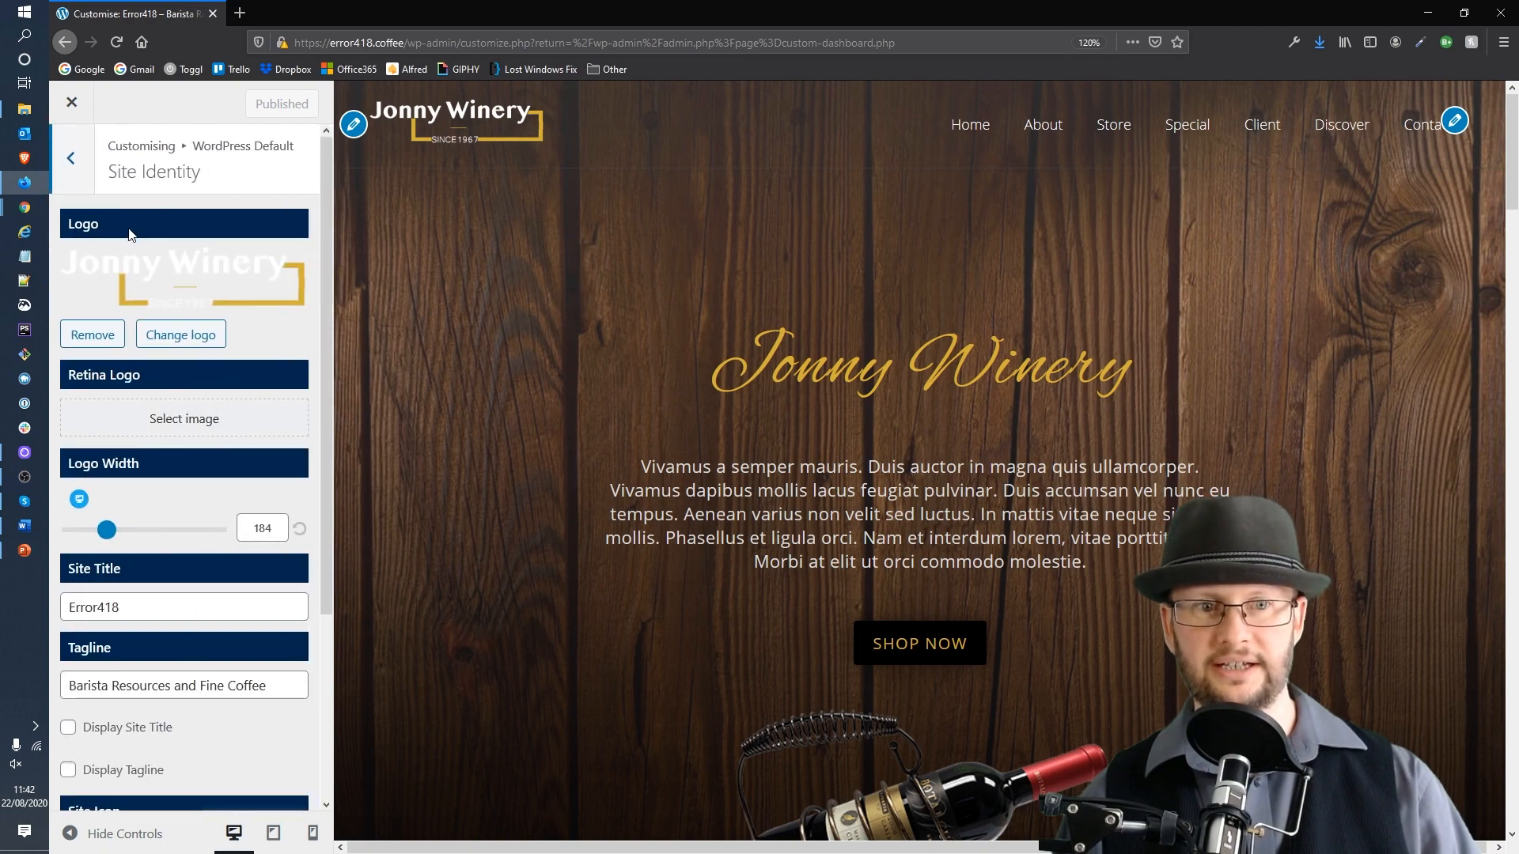
Step: Open the logo picker and give the error418-logo-scaled image the alt text and title Error418
click(165, 336)
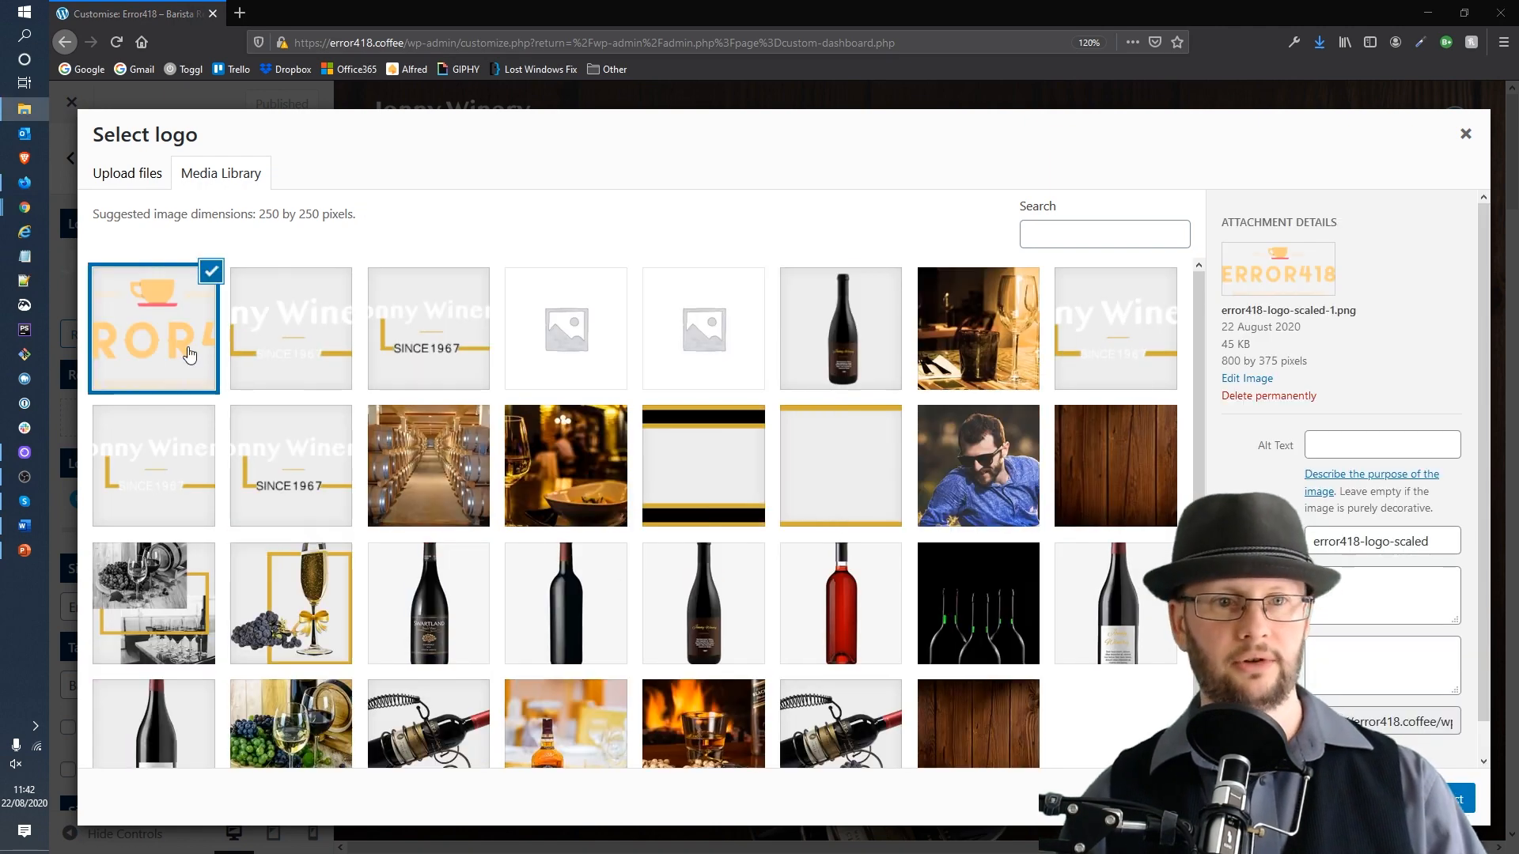
click(1401, 453)
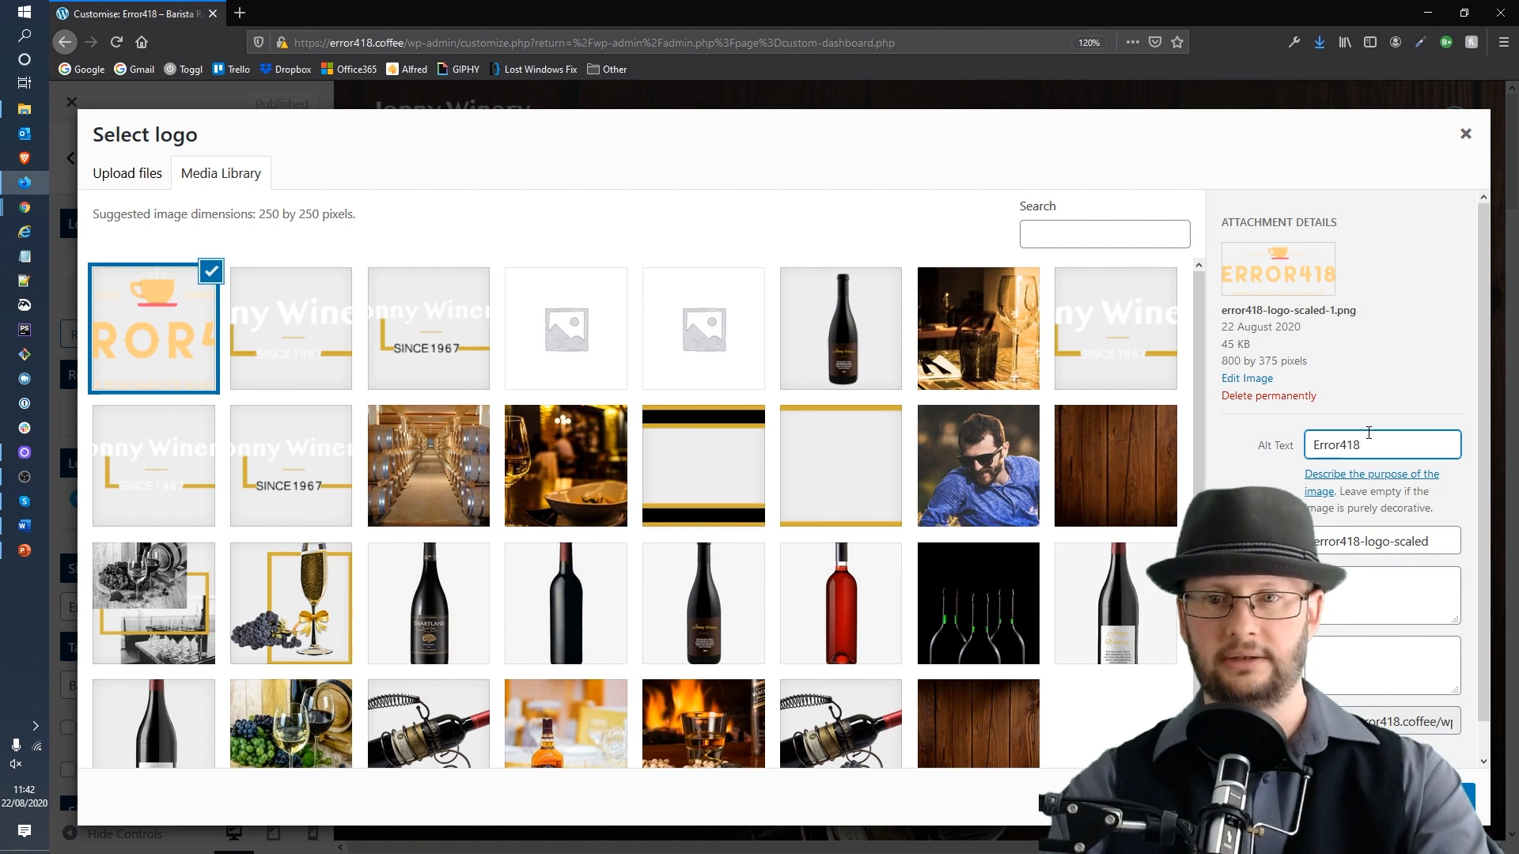
key(Tab)
text(Er)
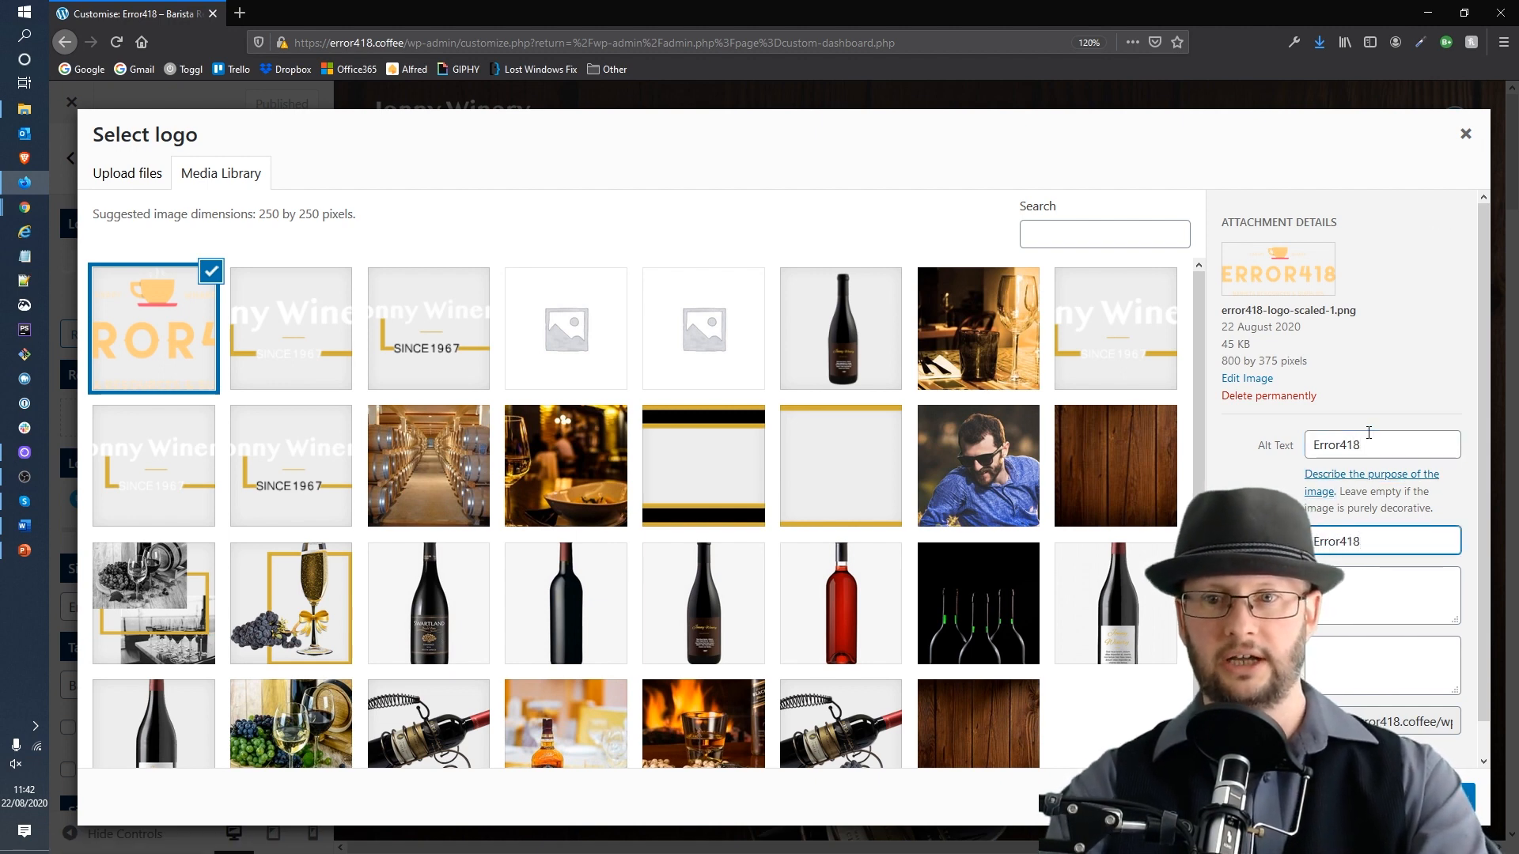
text(ror418)
key(Tab)
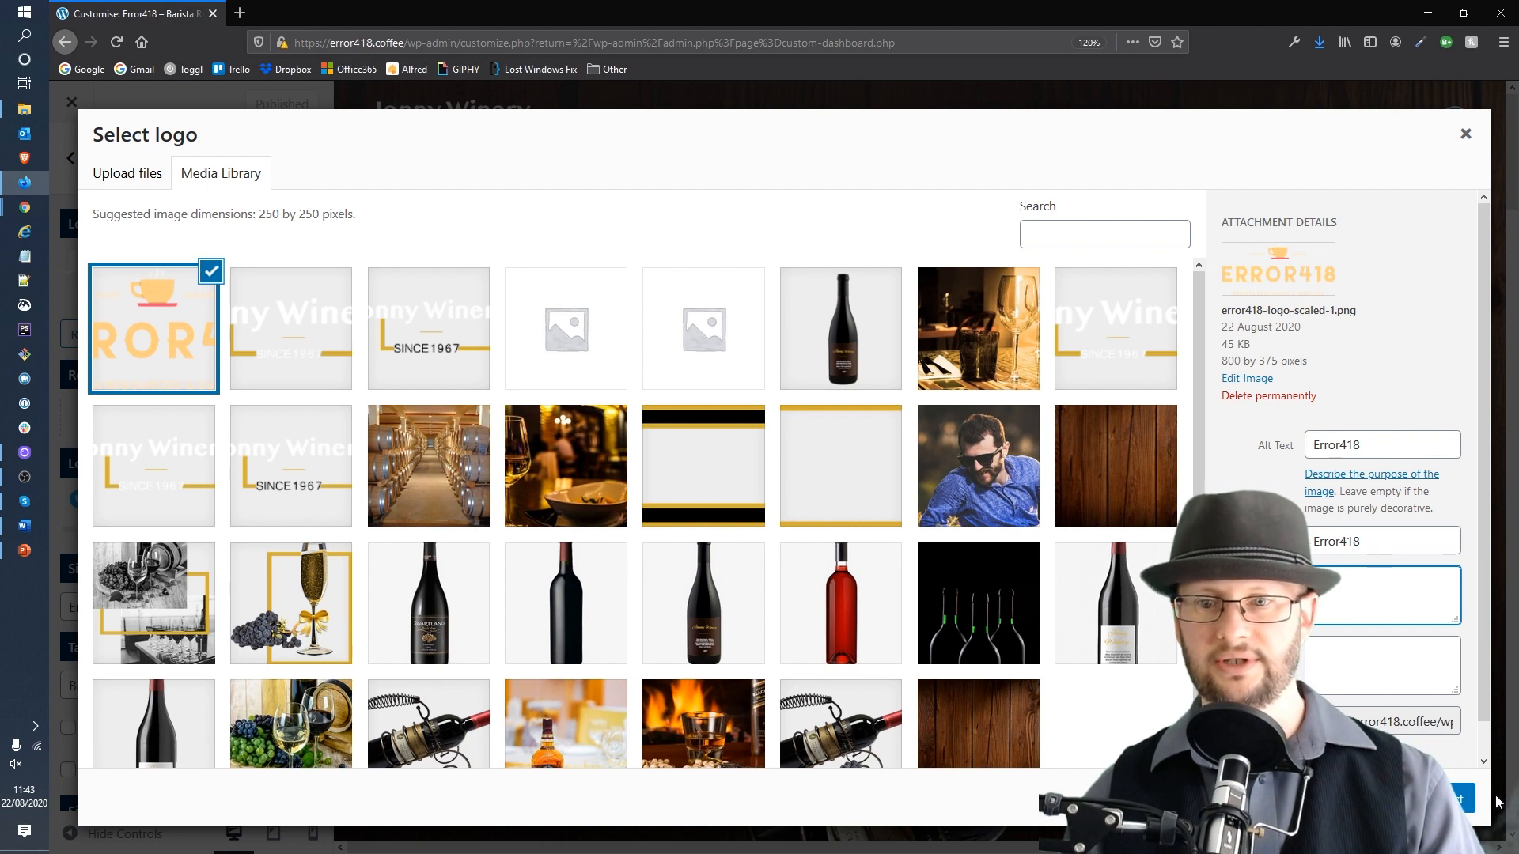
Step: Use that image as the logo with the crop widened to the whole image, and publish the change
scroll(1366, 637, down, 1)
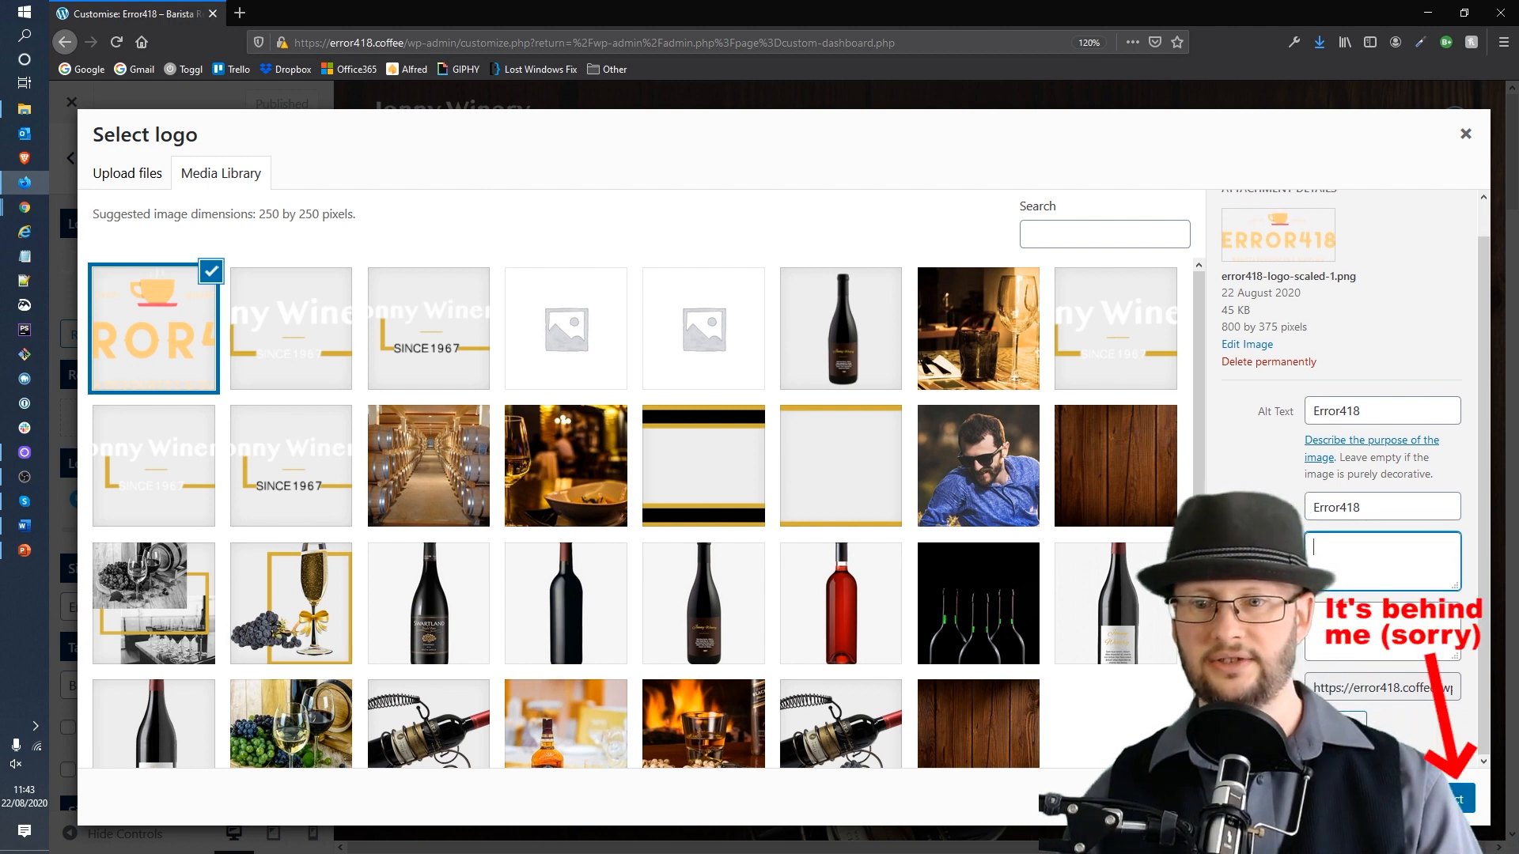
click(1457, 799)
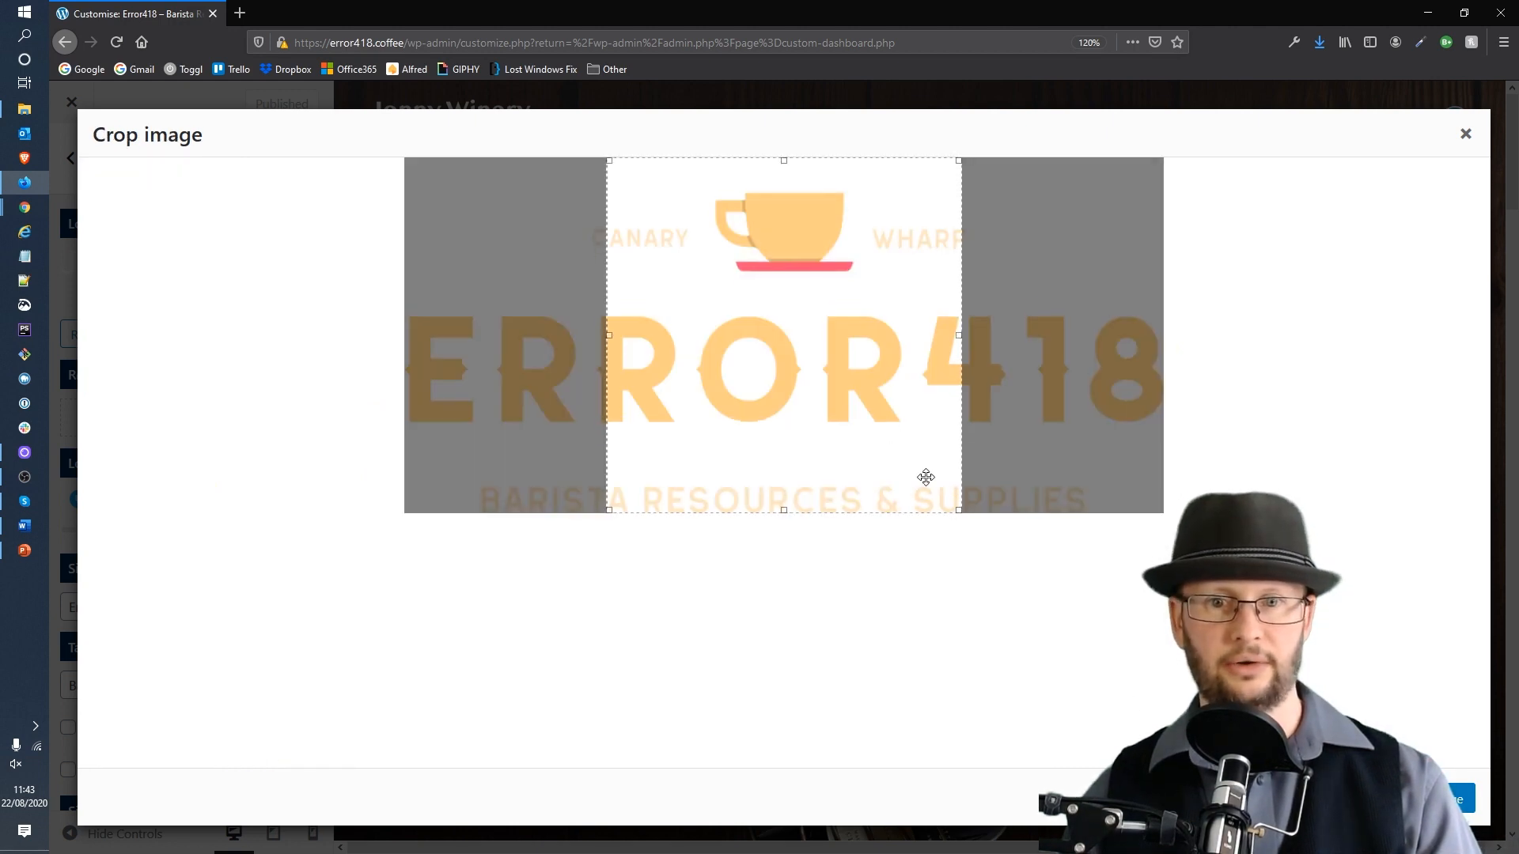
drag(959, 335, 1159, 344)
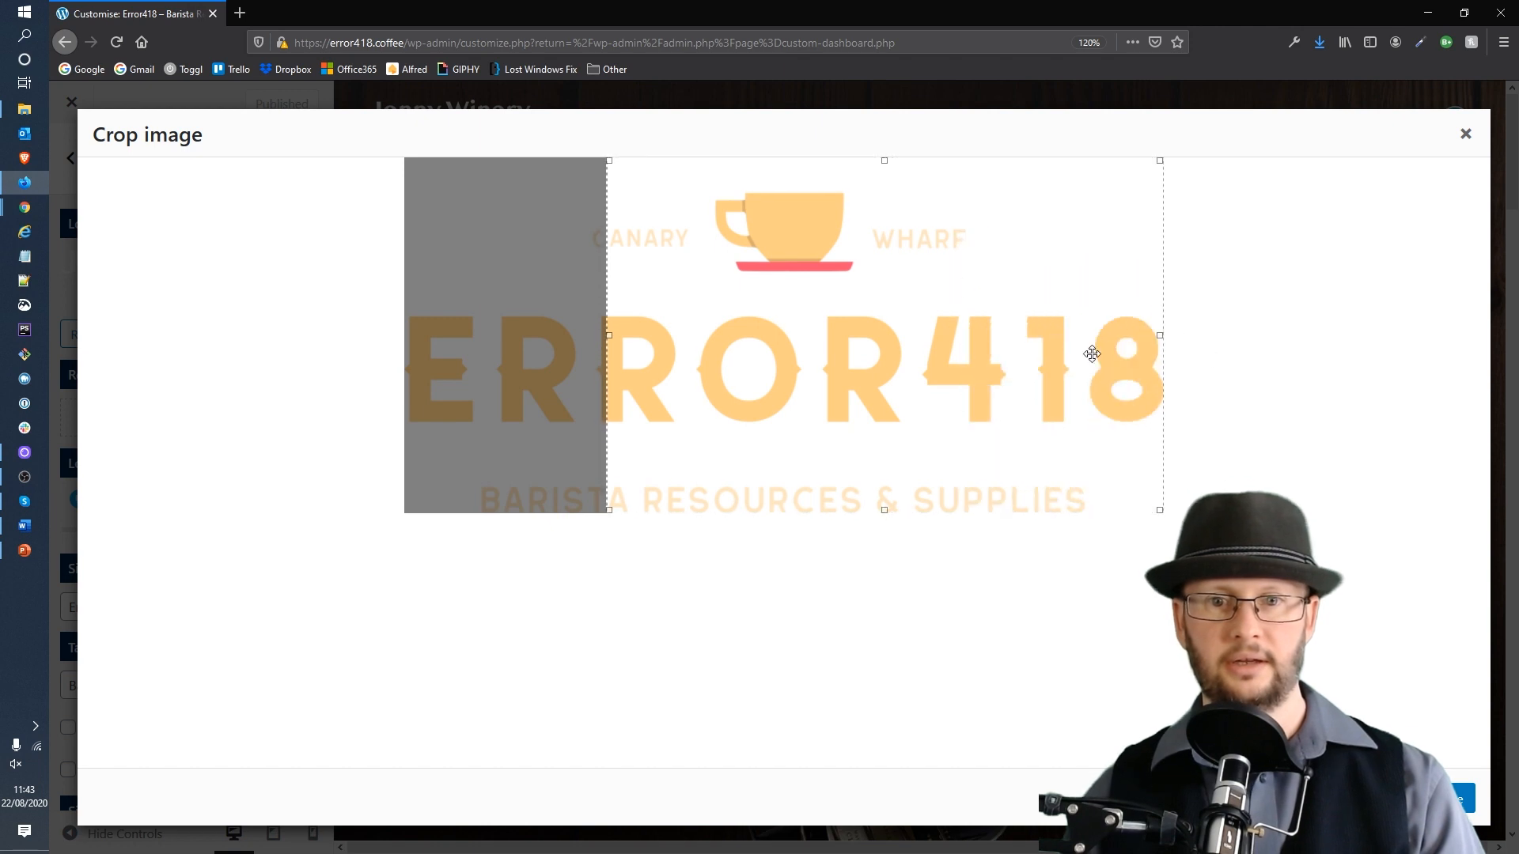
drag(606, 340, 348, 346)
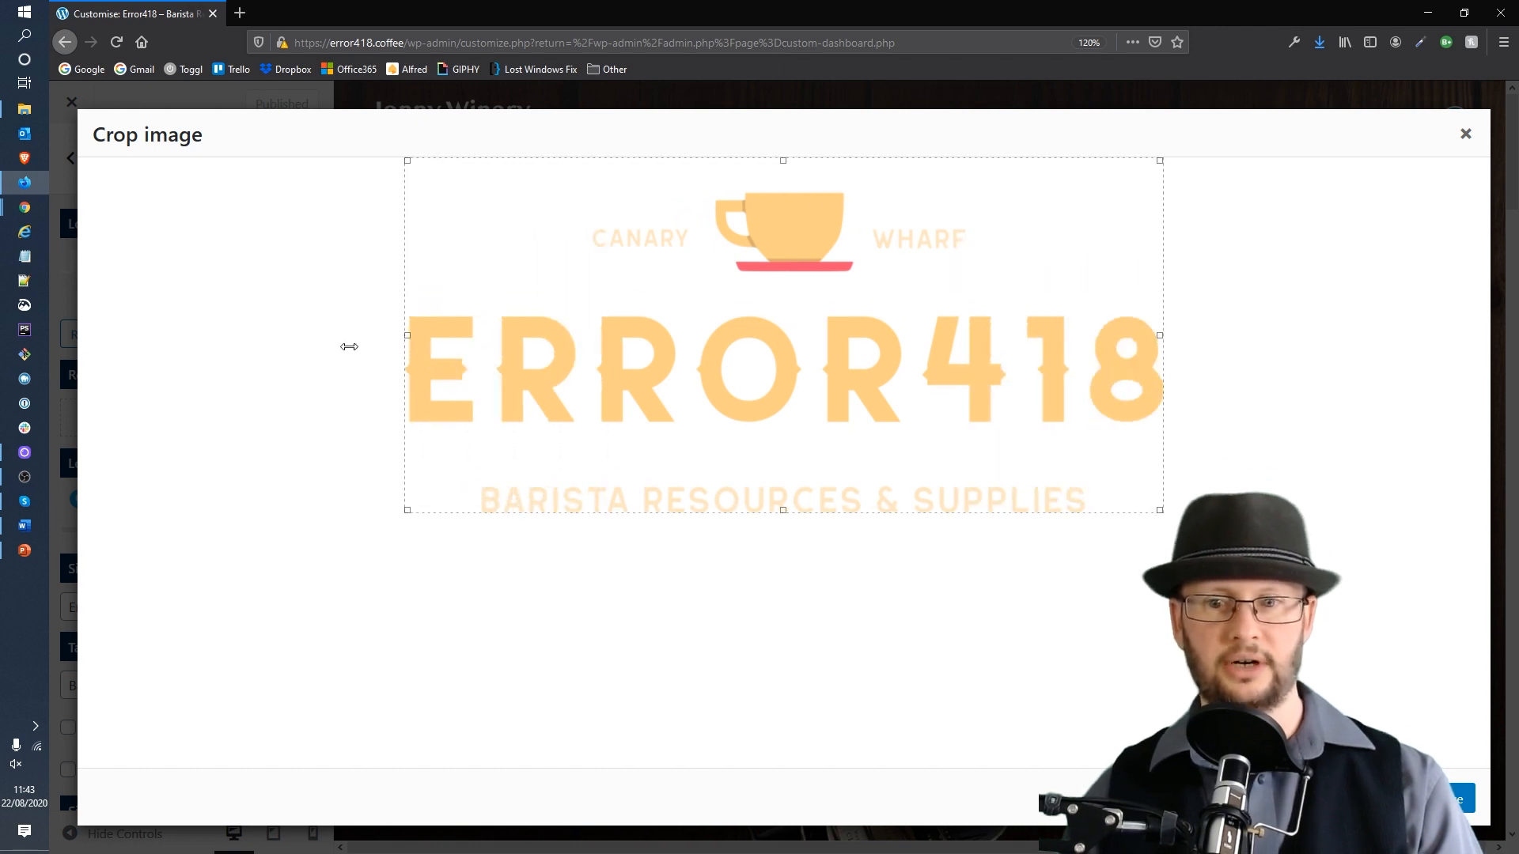
click(1460, 799)
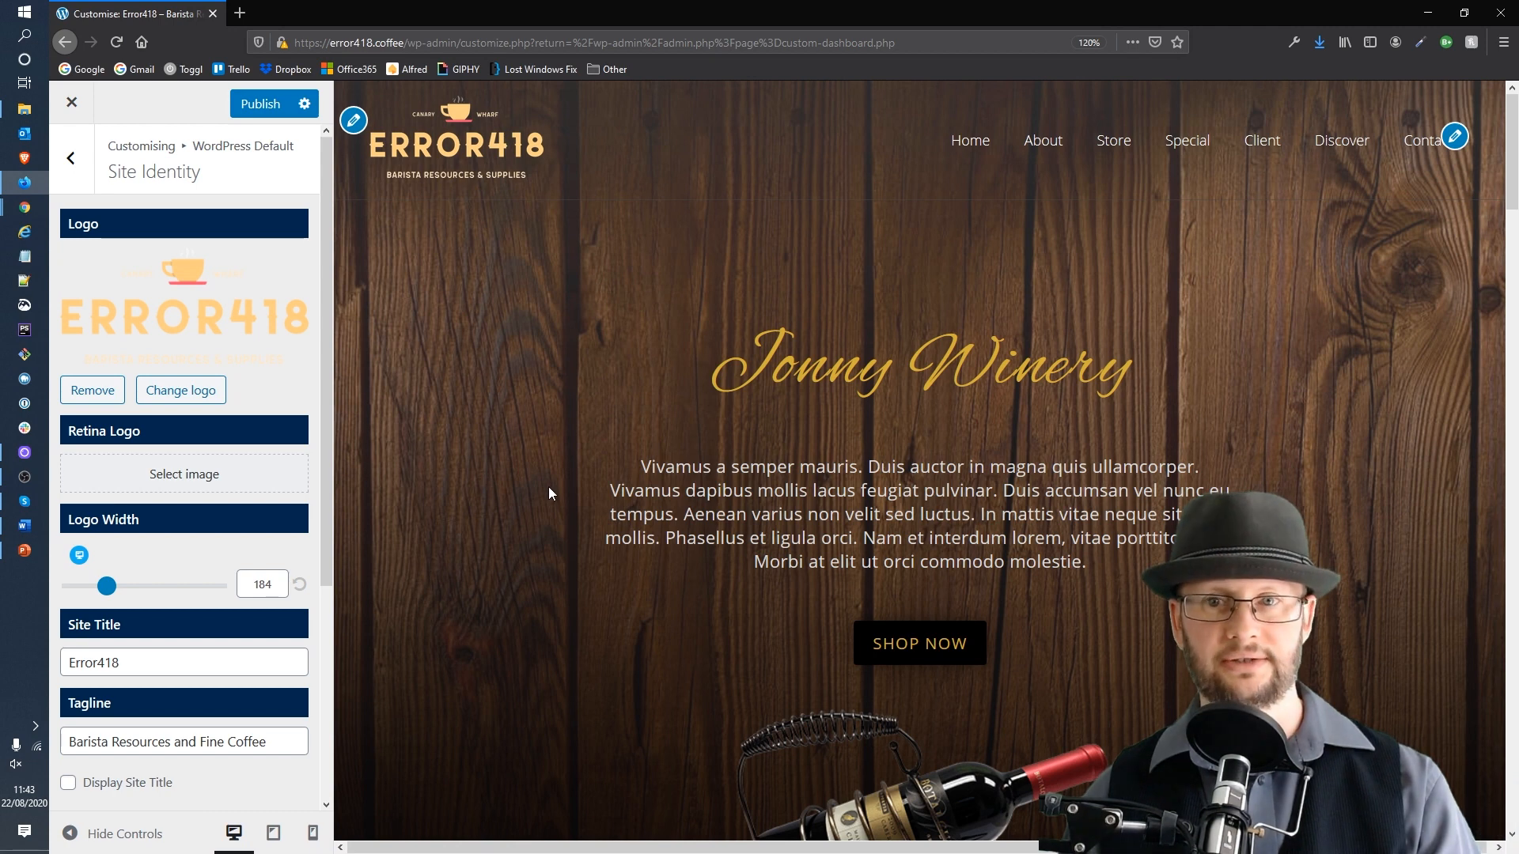
click(260, 105)
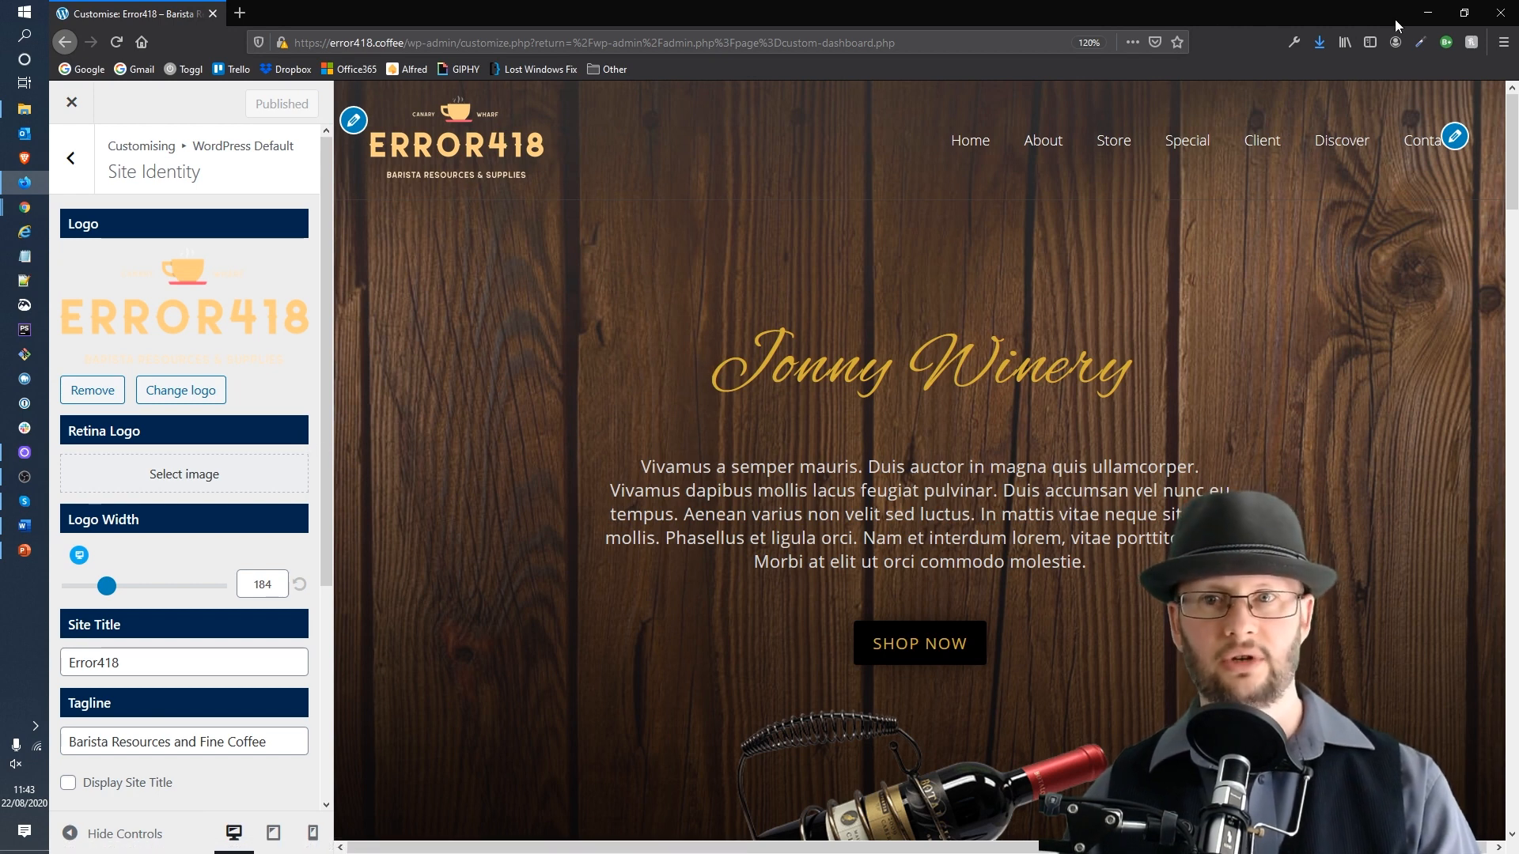
Step: Sample the logo's cup colour with the browser's Color Picker extension
click(1422, 40)
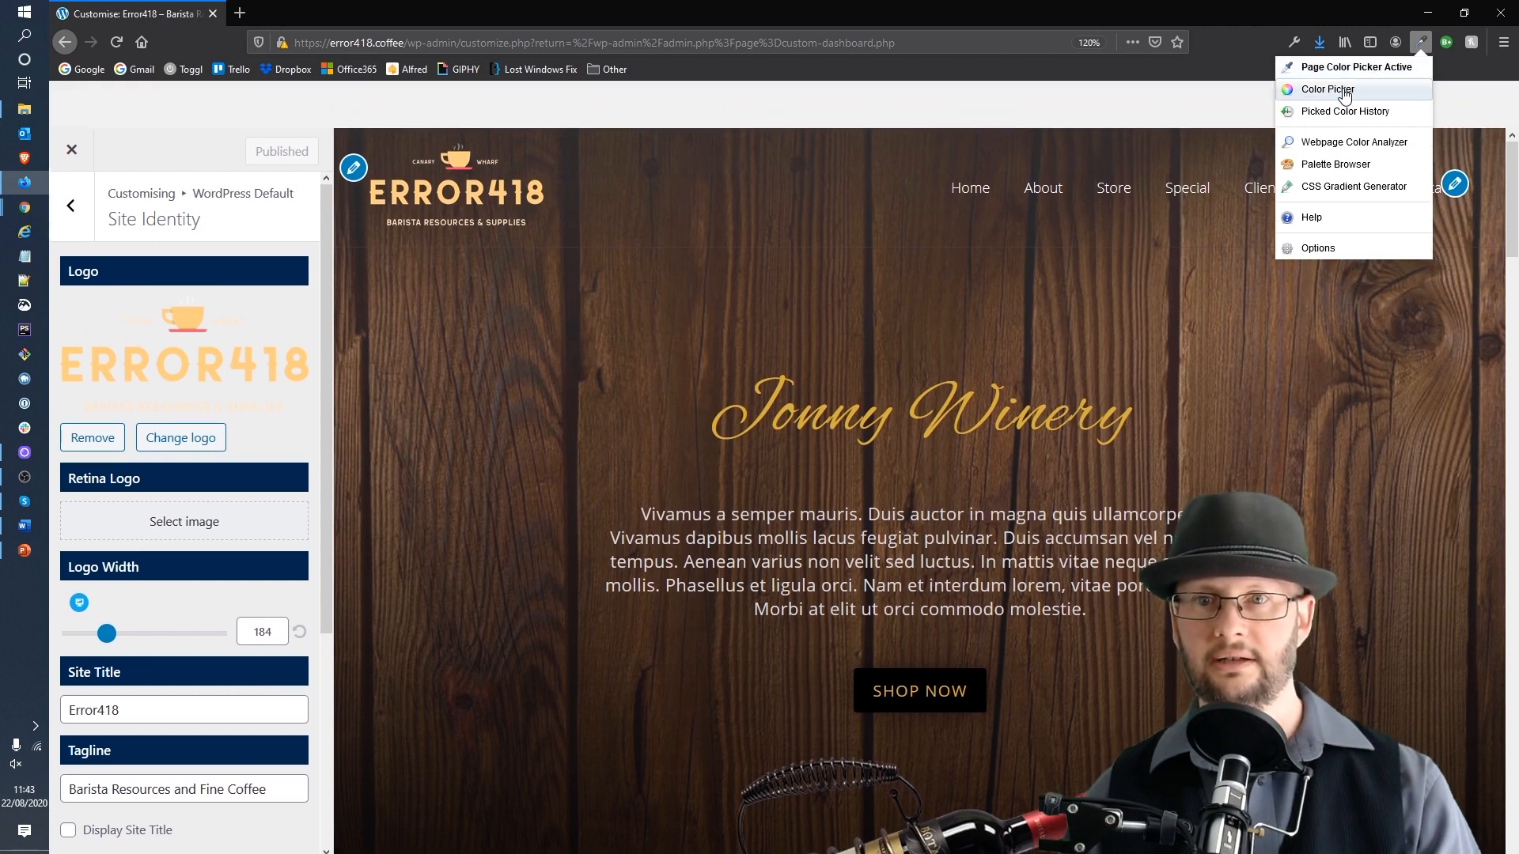
click(1342, 91)
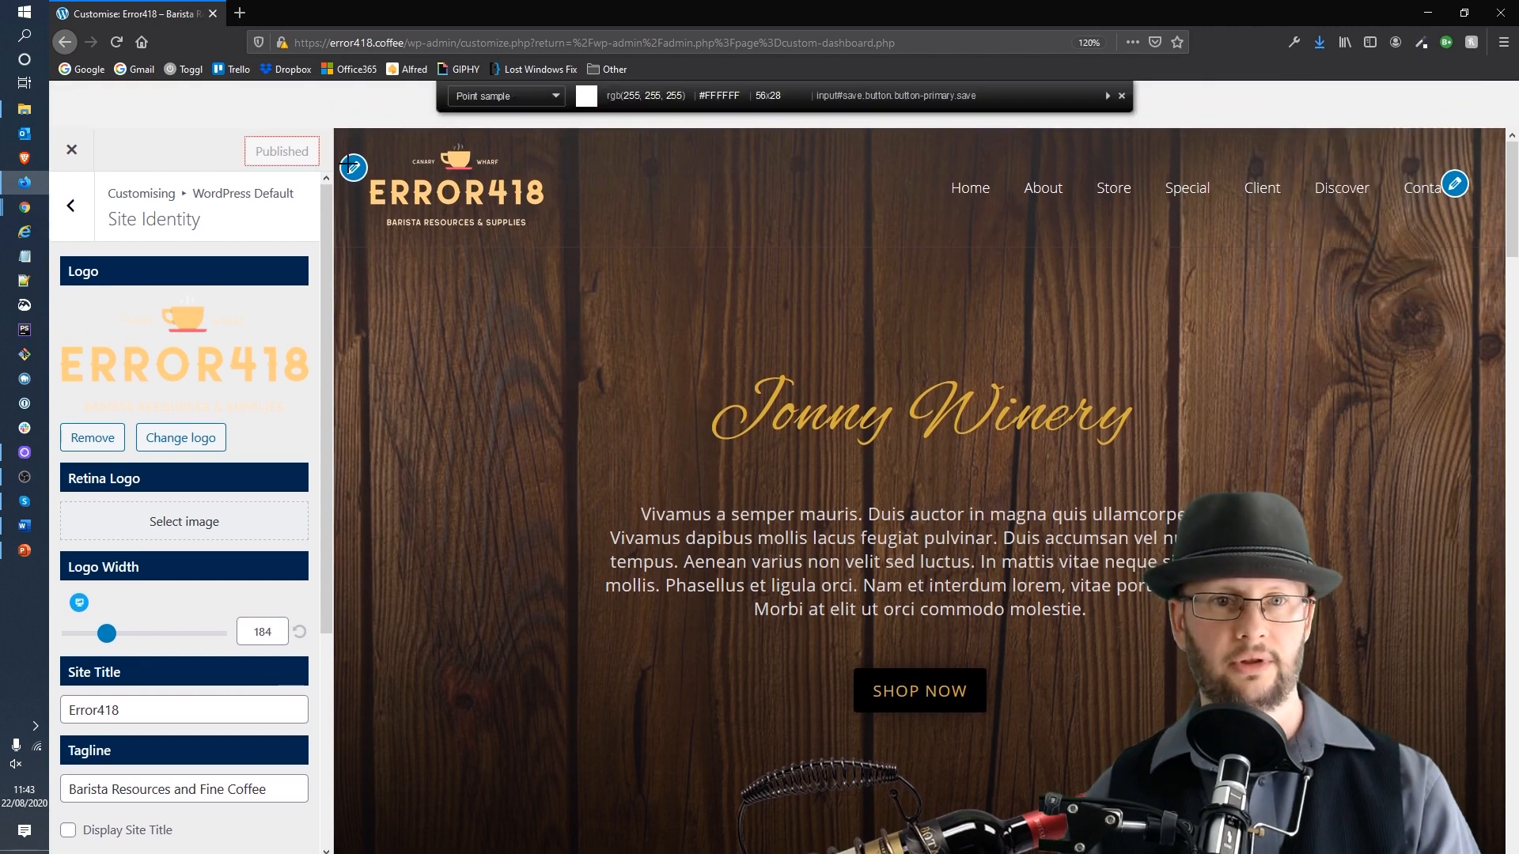
click(457, 158)
Step: Set the Theme Color in Color & Background's Global Colors to the sampled #ffcf83
click(71, 207)
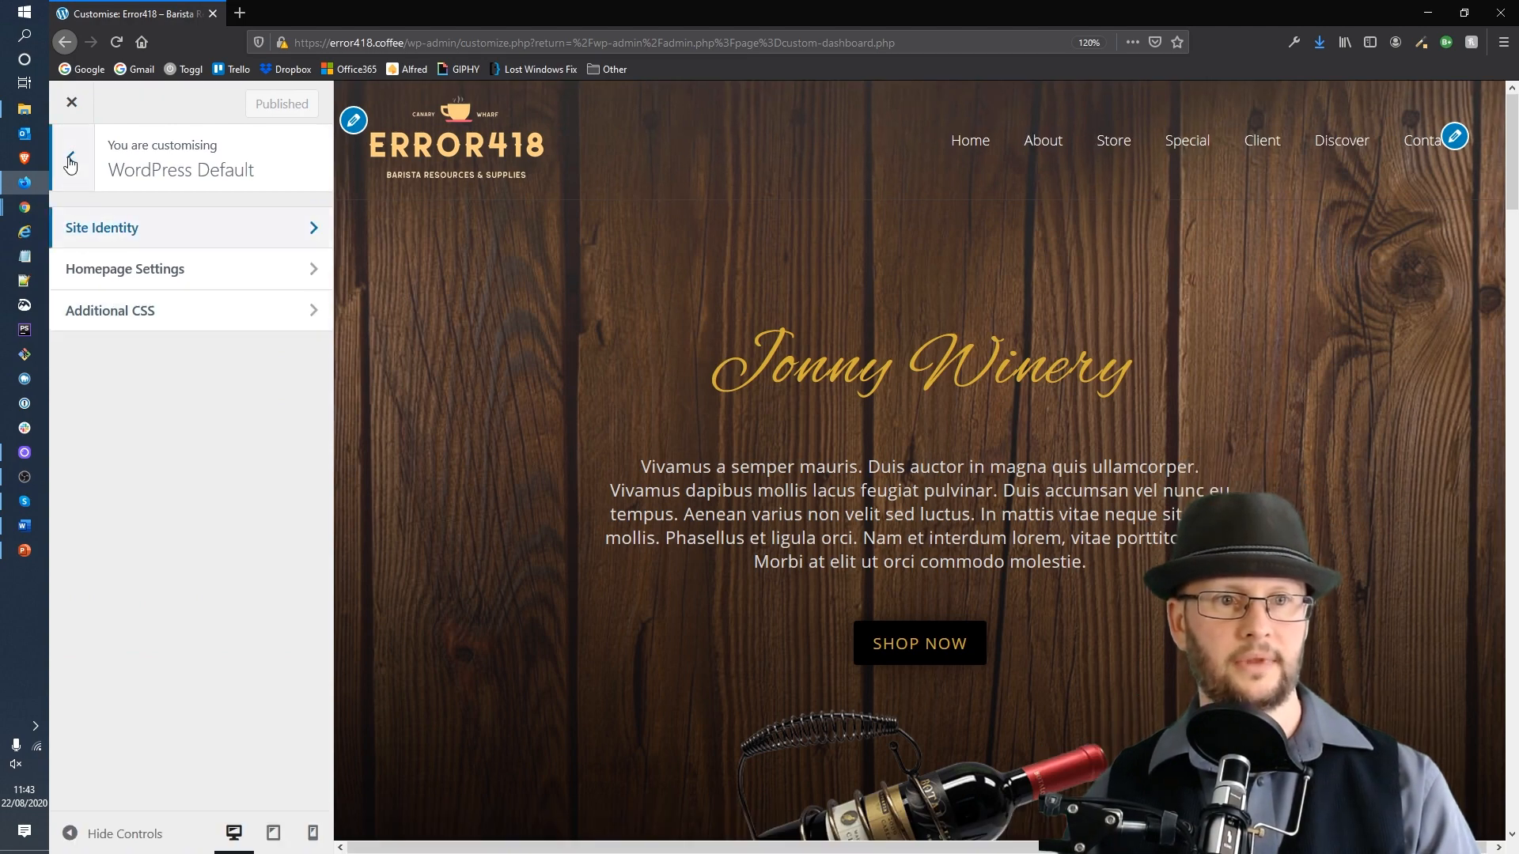
click(71, 161)
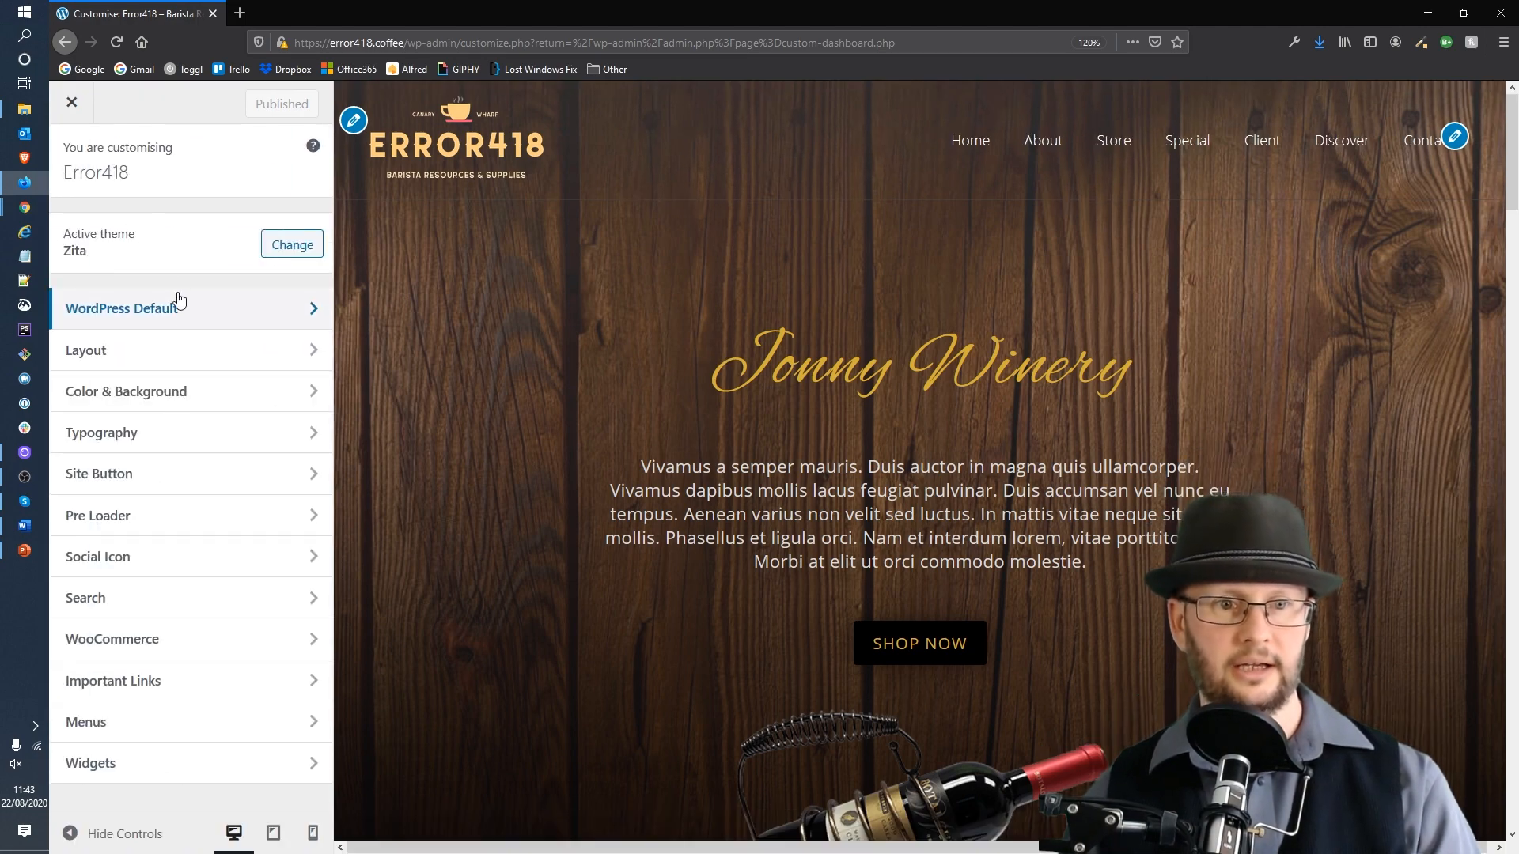
click(118, 392)
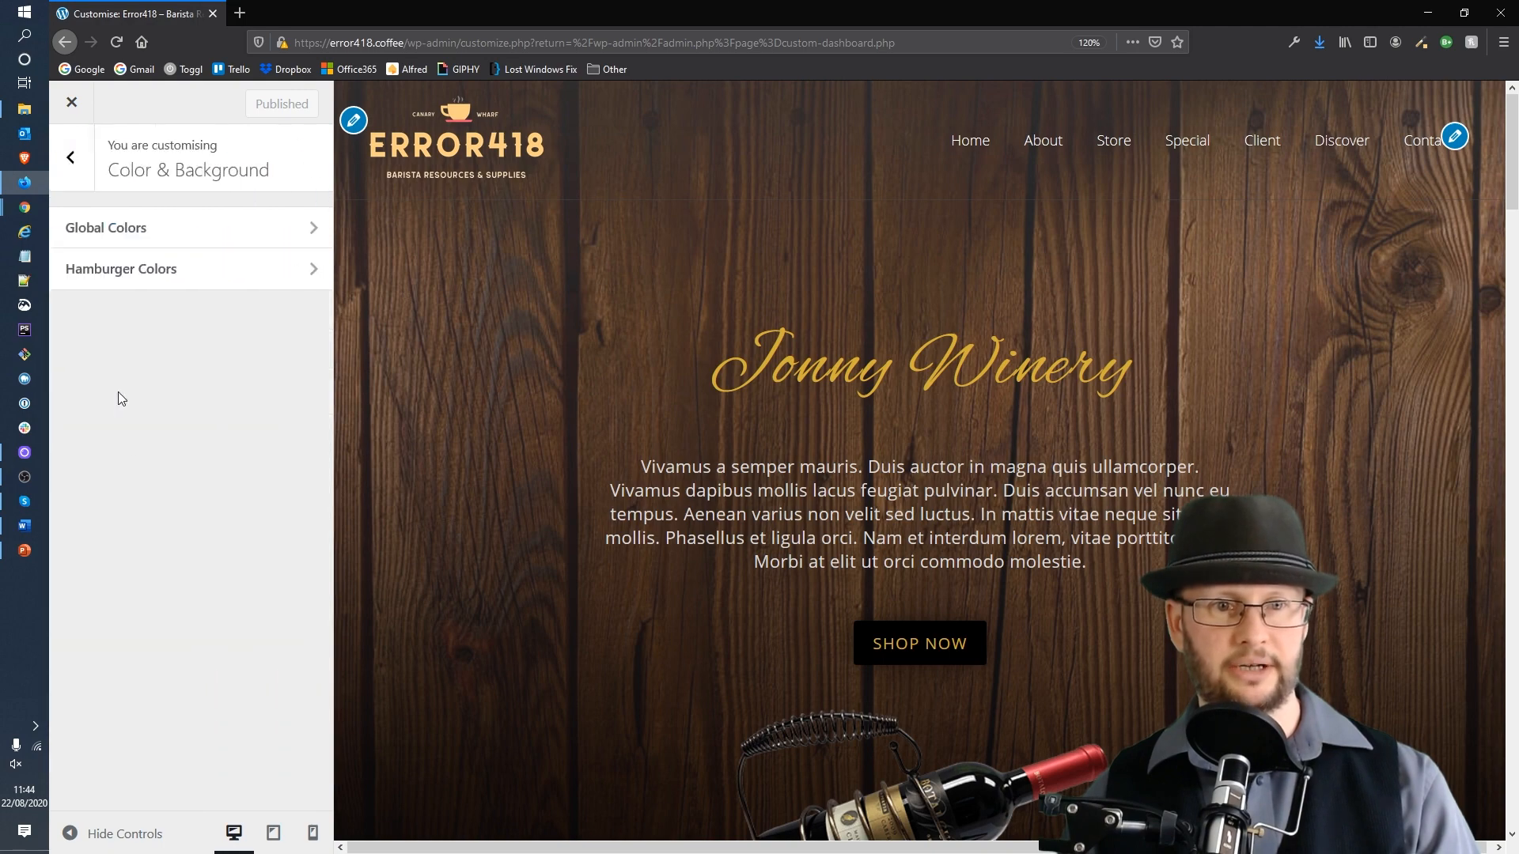
click(141, 231)
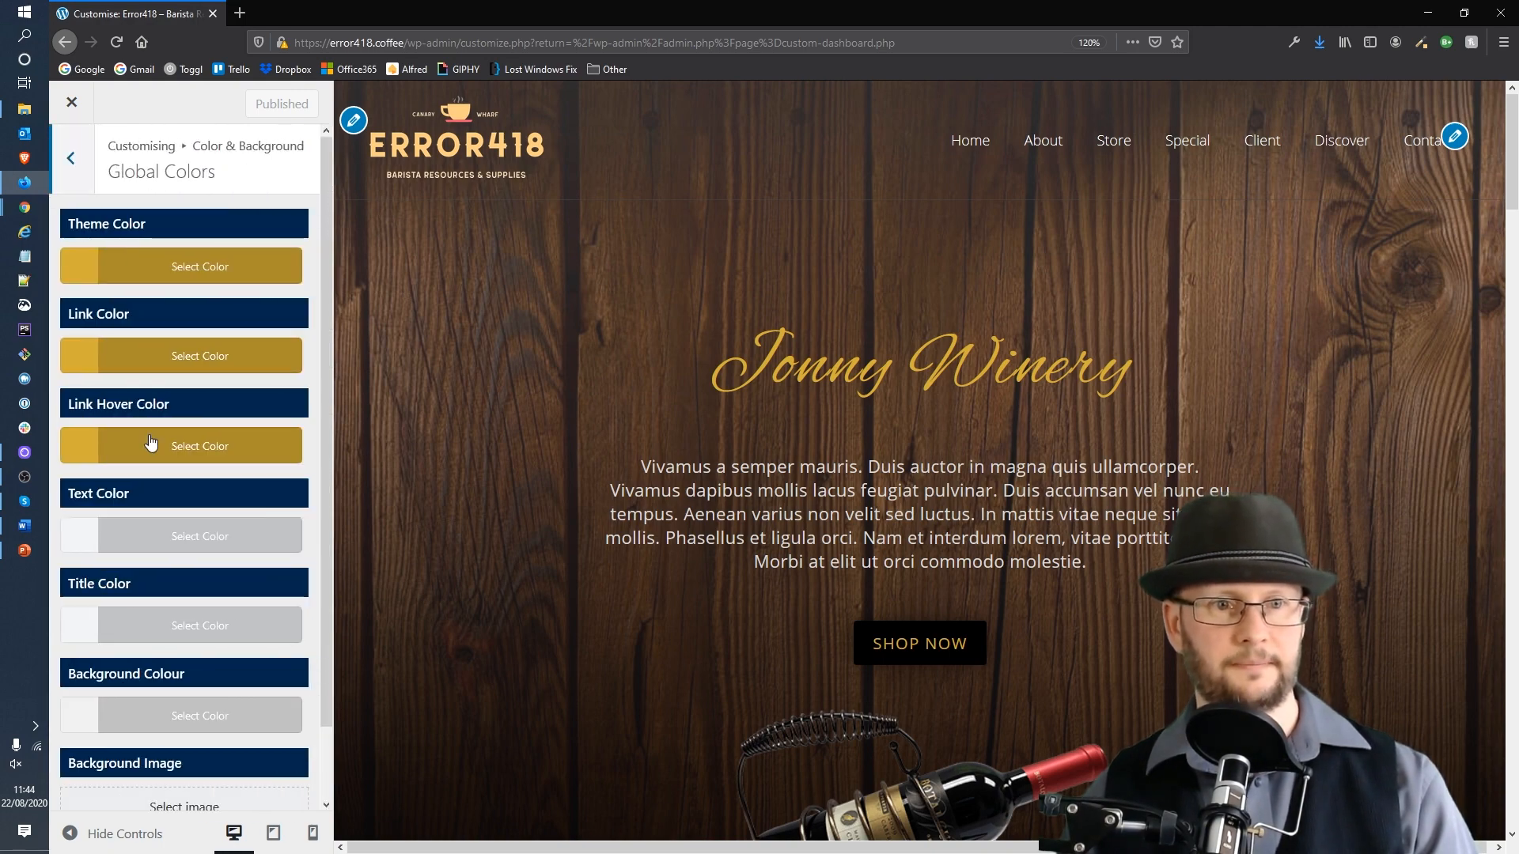
click(89, 272)
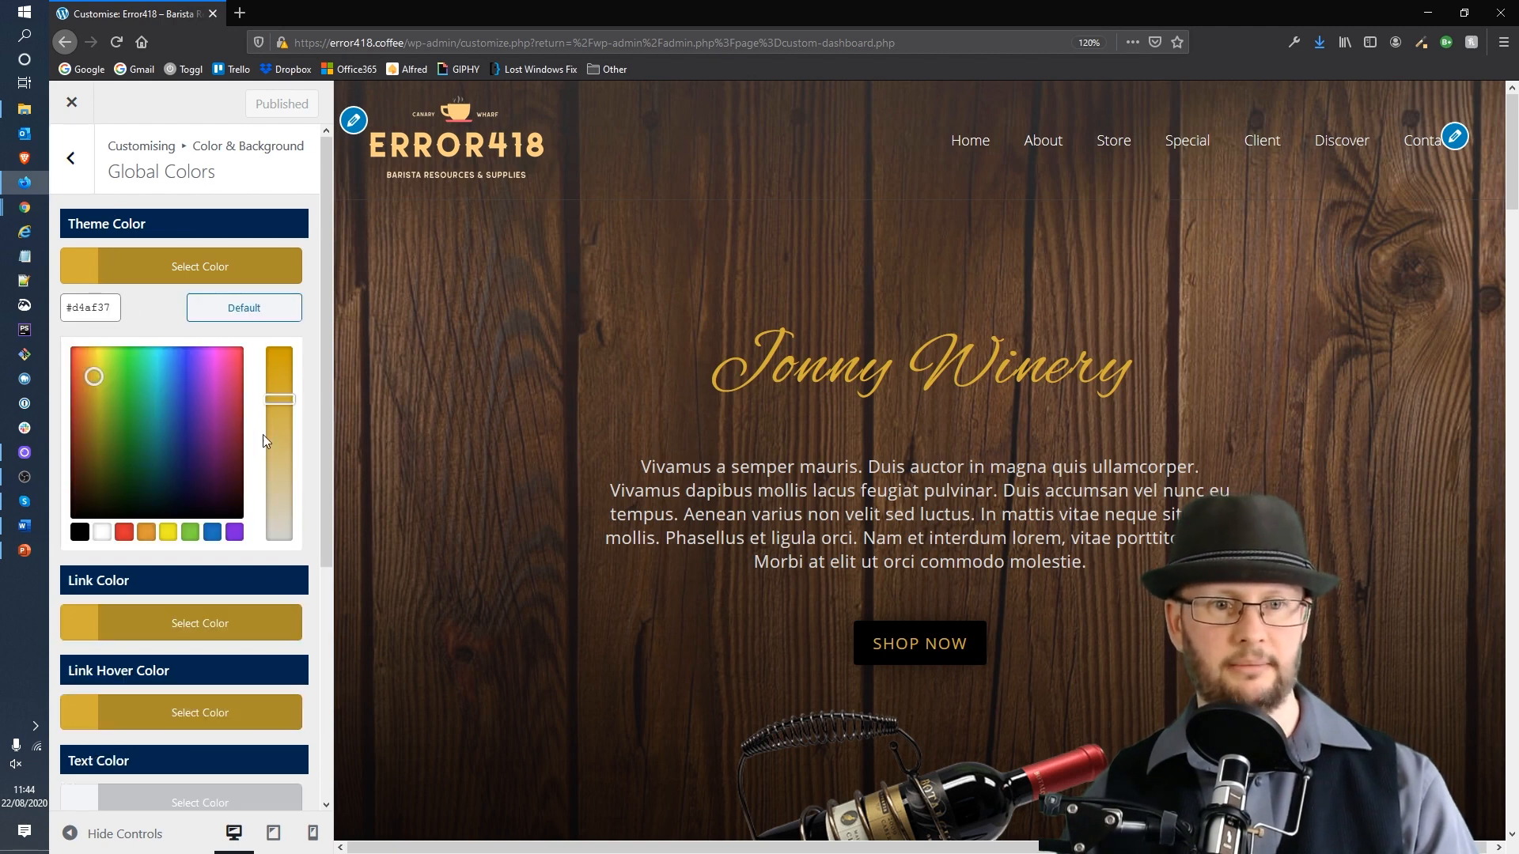
drag(118, 308, 2, 305)
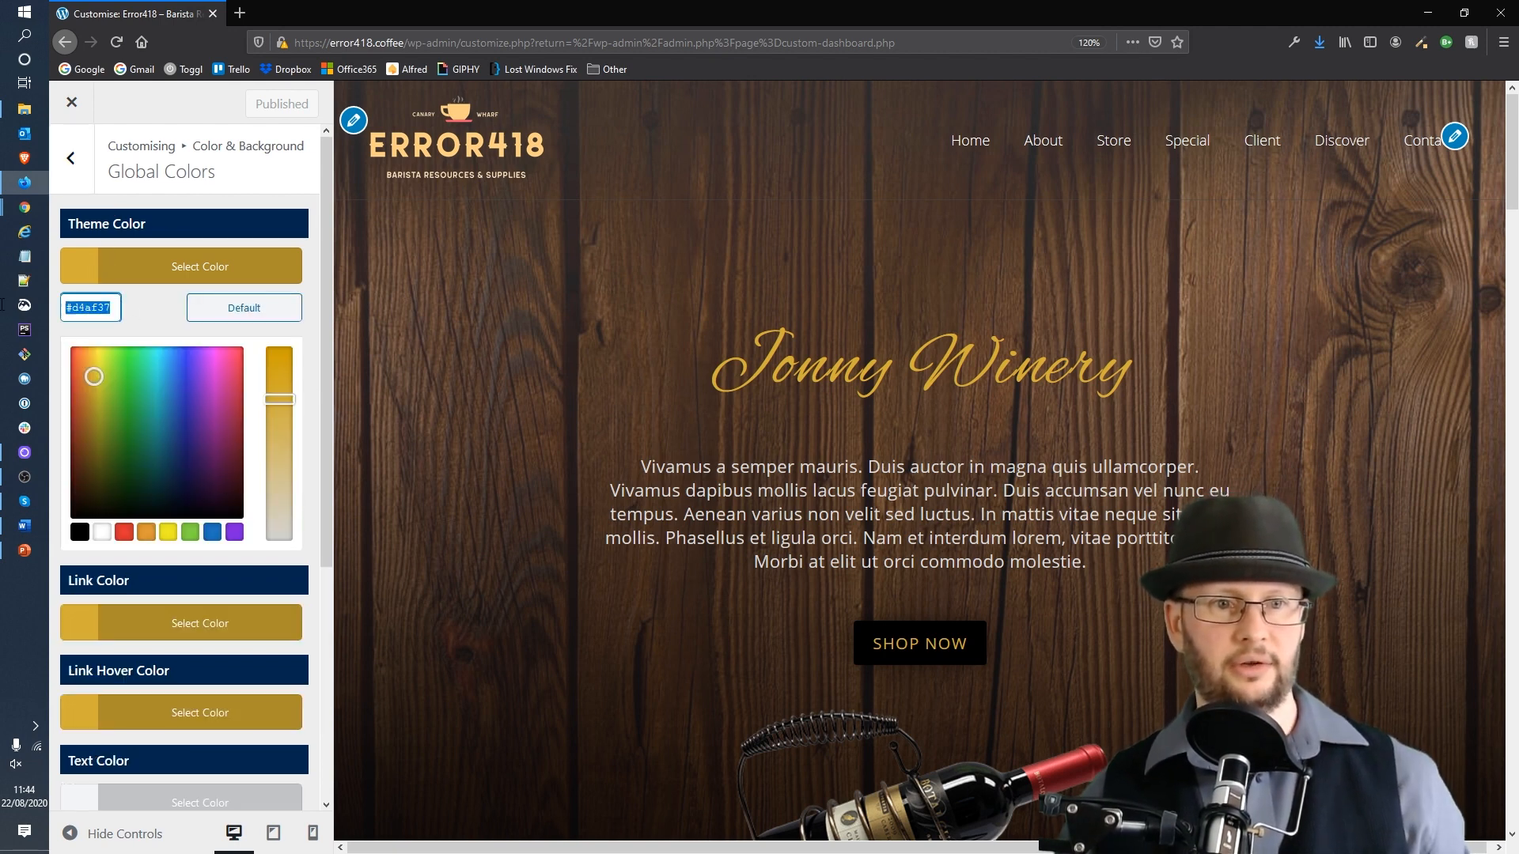
key(ctrl+v)
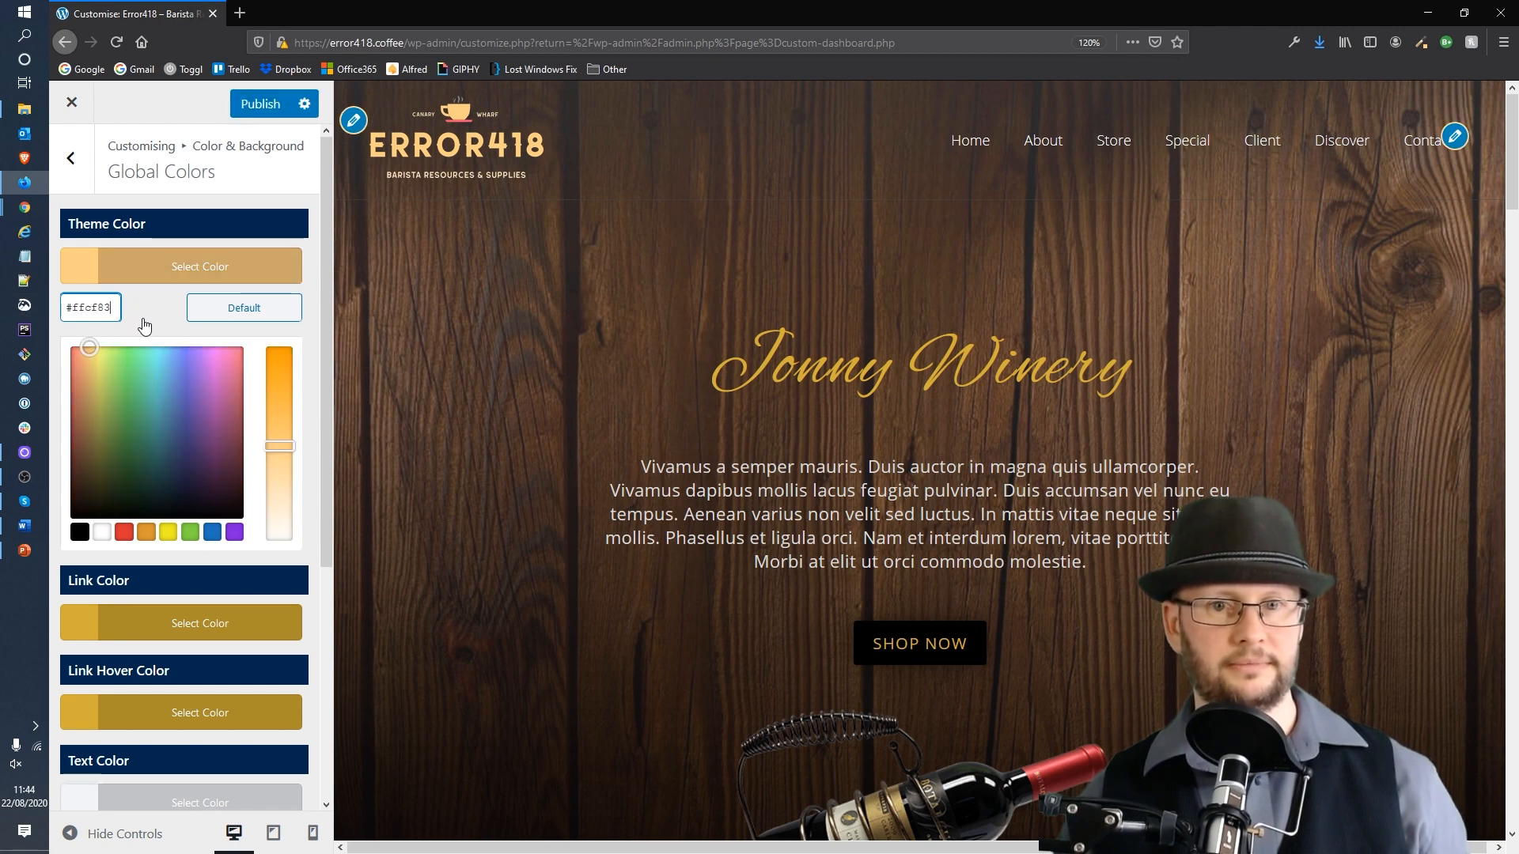
Step: Paste the same #FFCF83 colour as the Link Color
click(138, 622)
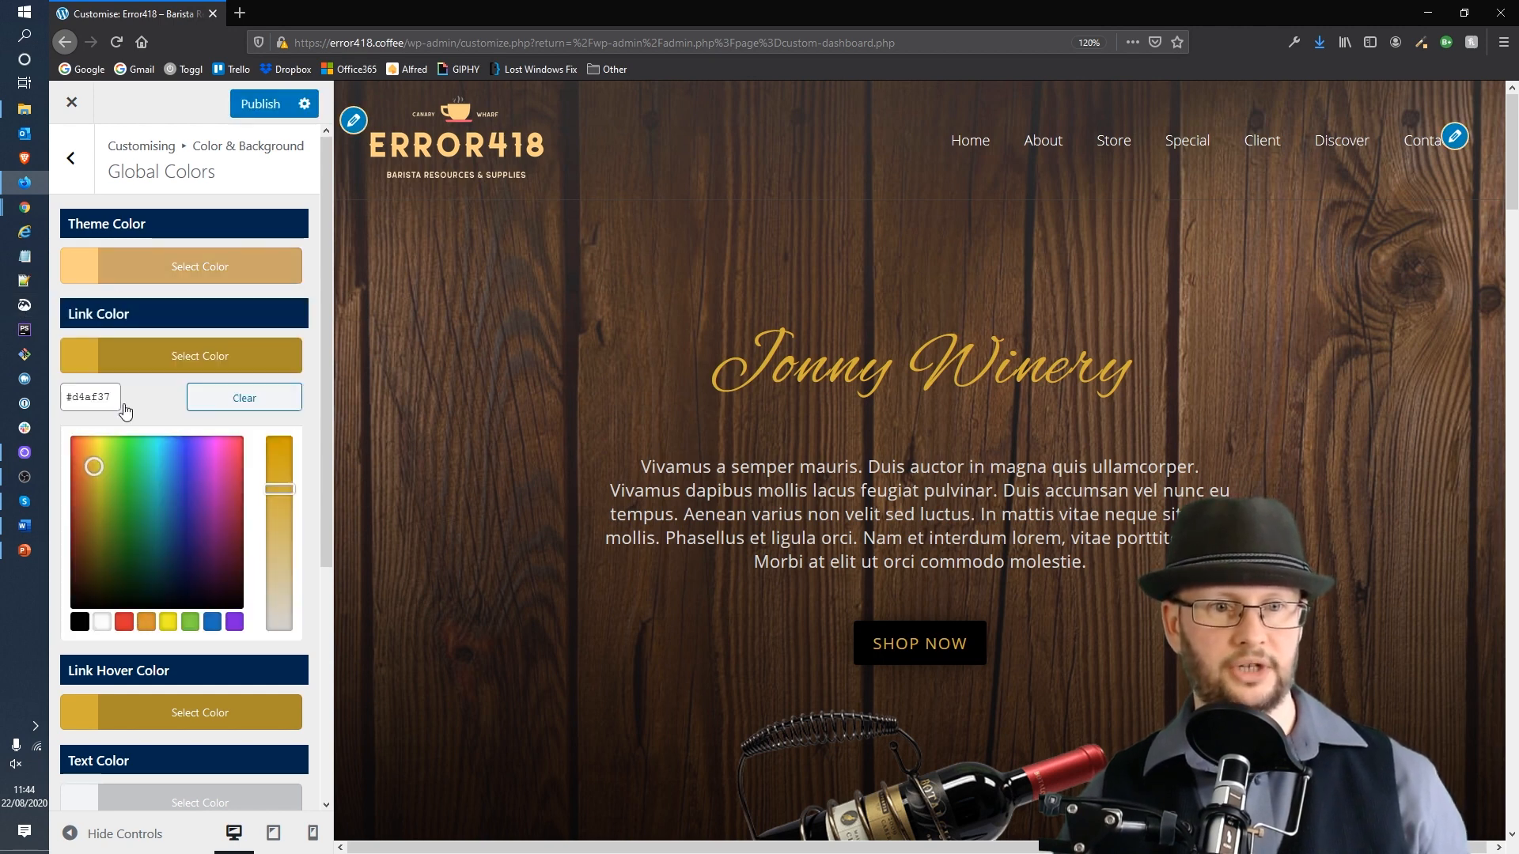
drag(117, 394, 56, 396)
key(ctrl+v)
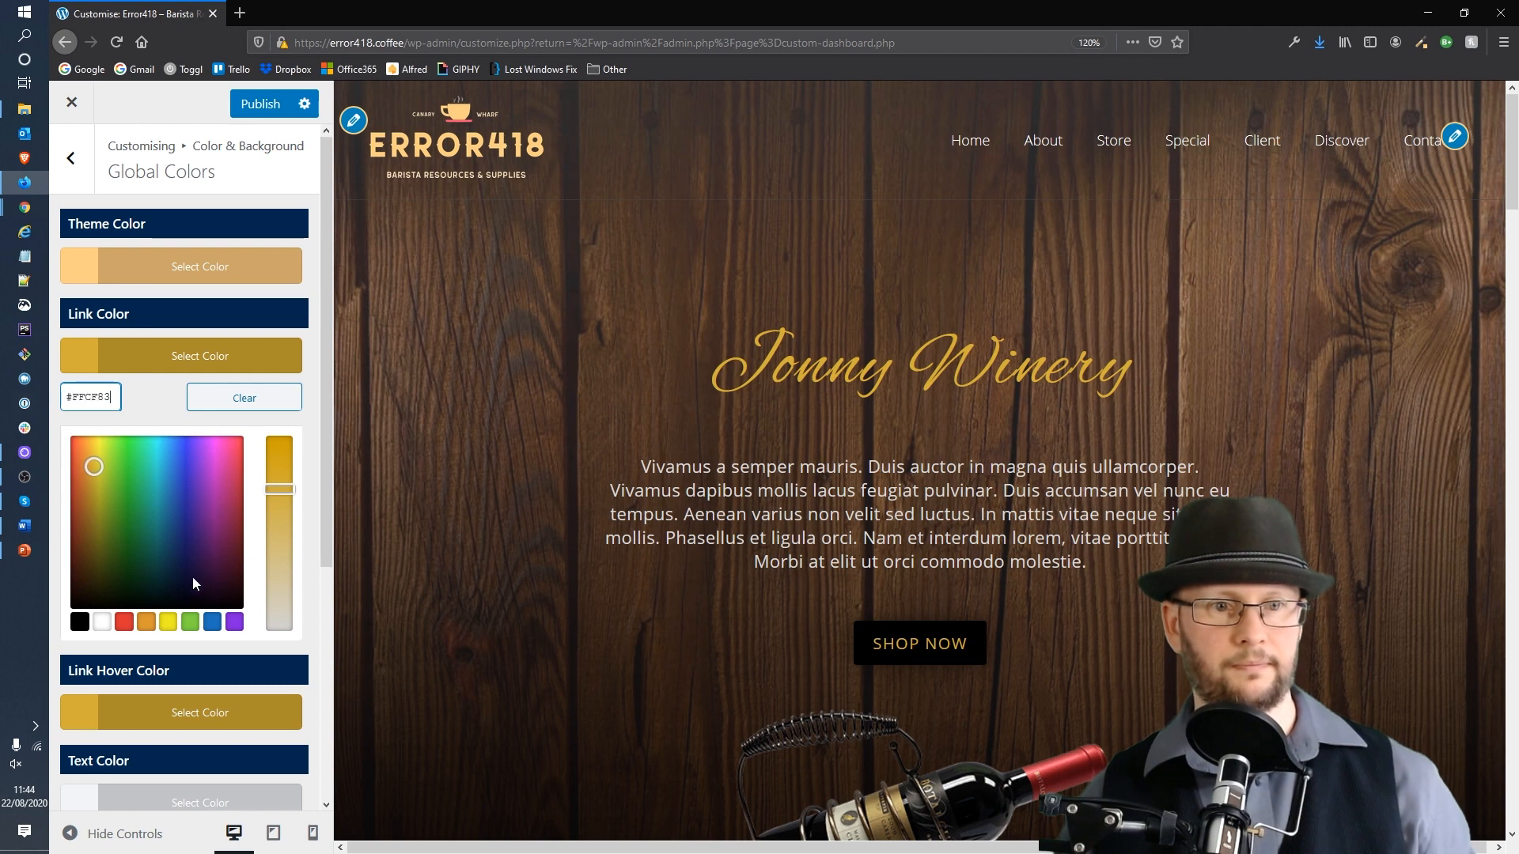
Step: Set the Link Hover Color to #FFCF83 as well and publish the colour changes
click(166, 710)
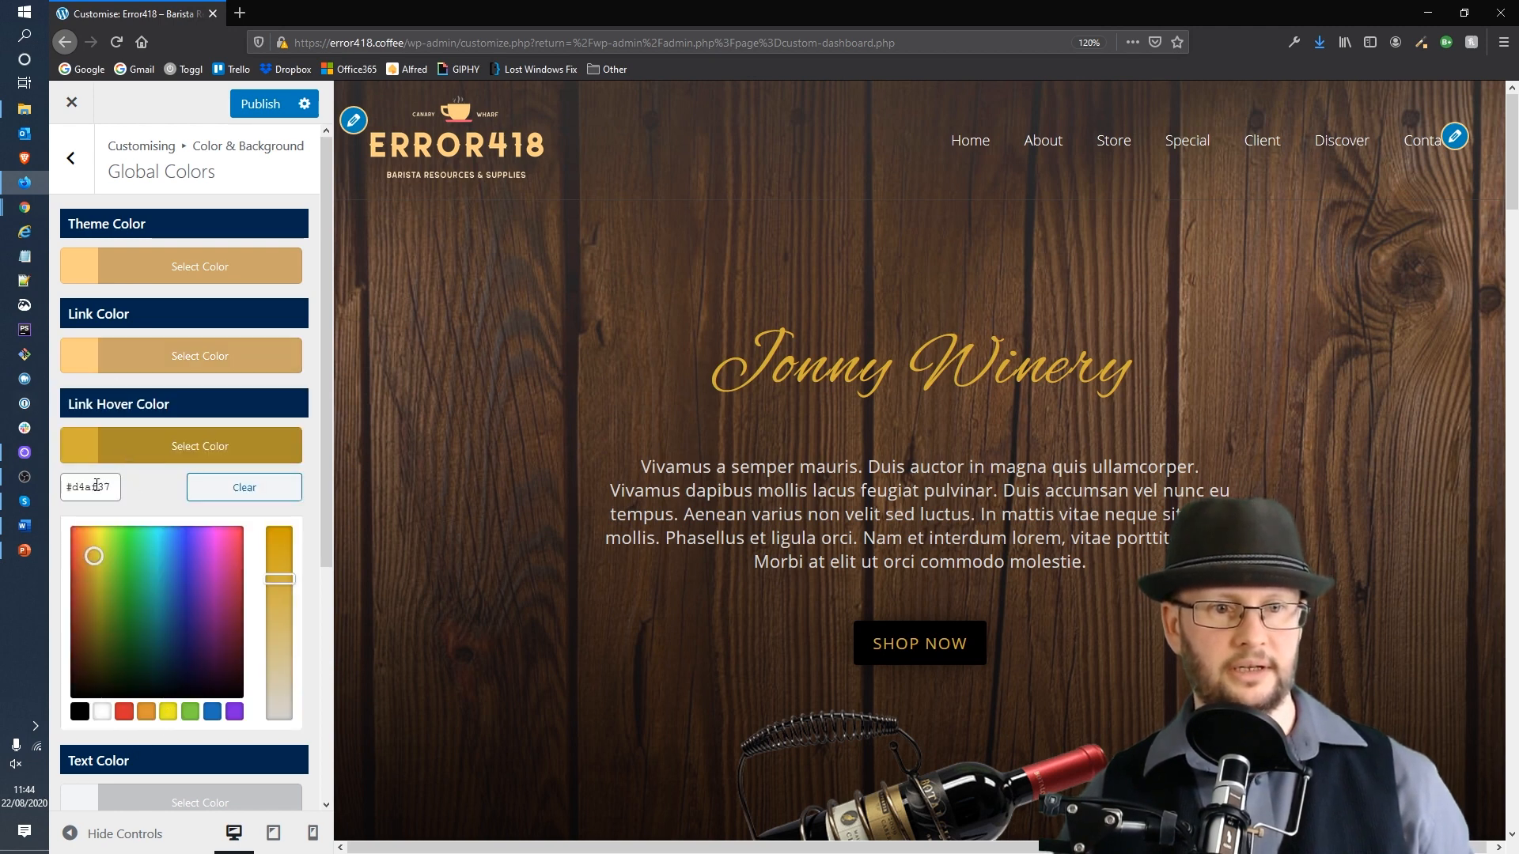
scroll(227, 368, down, 5)
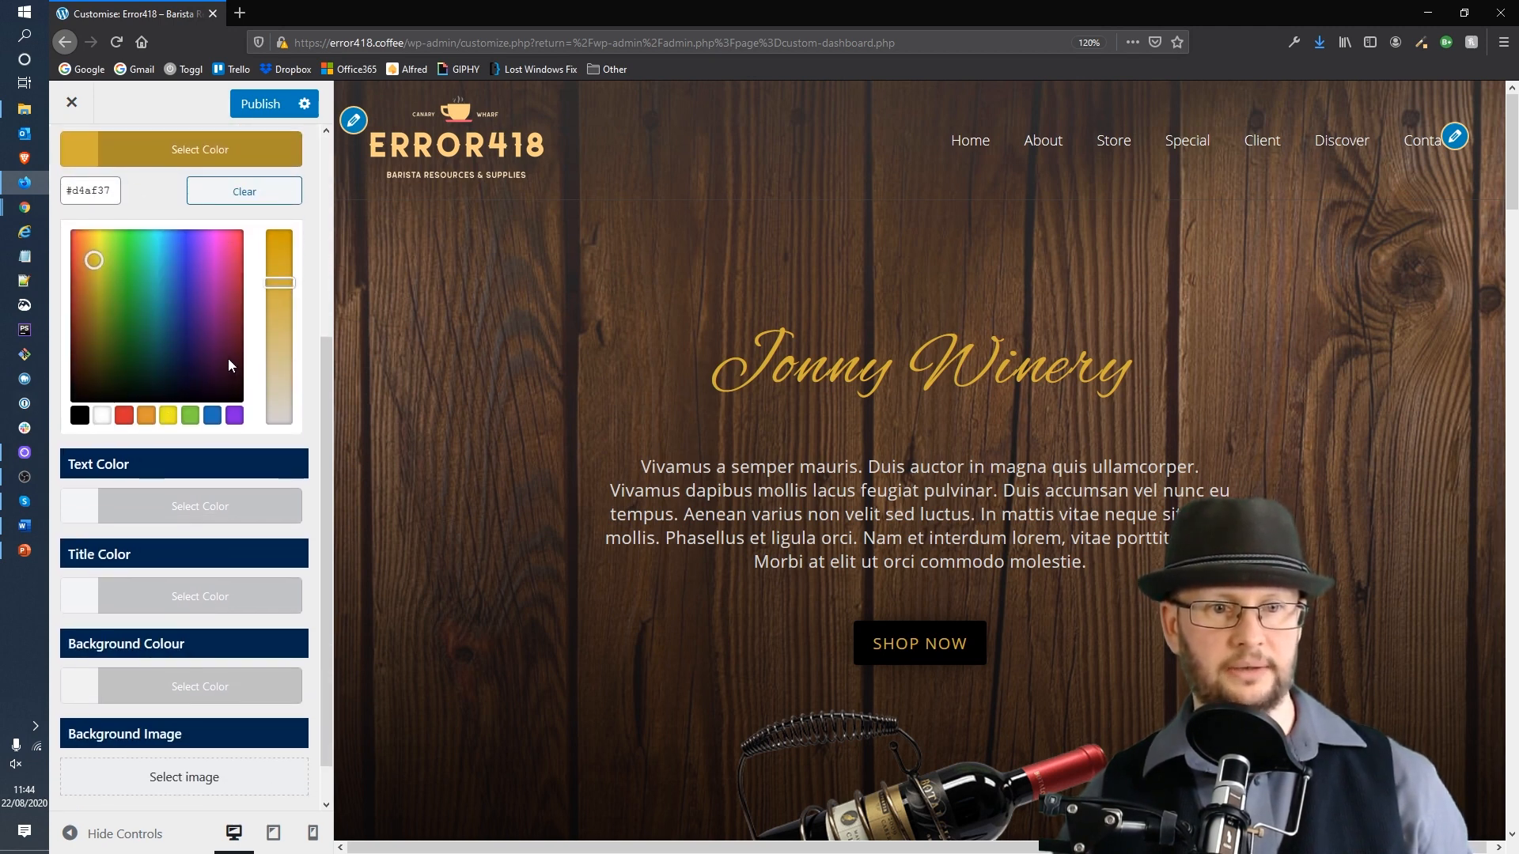
scroll(227, 360, up, 4)
scroll(228, 362, up, 2)
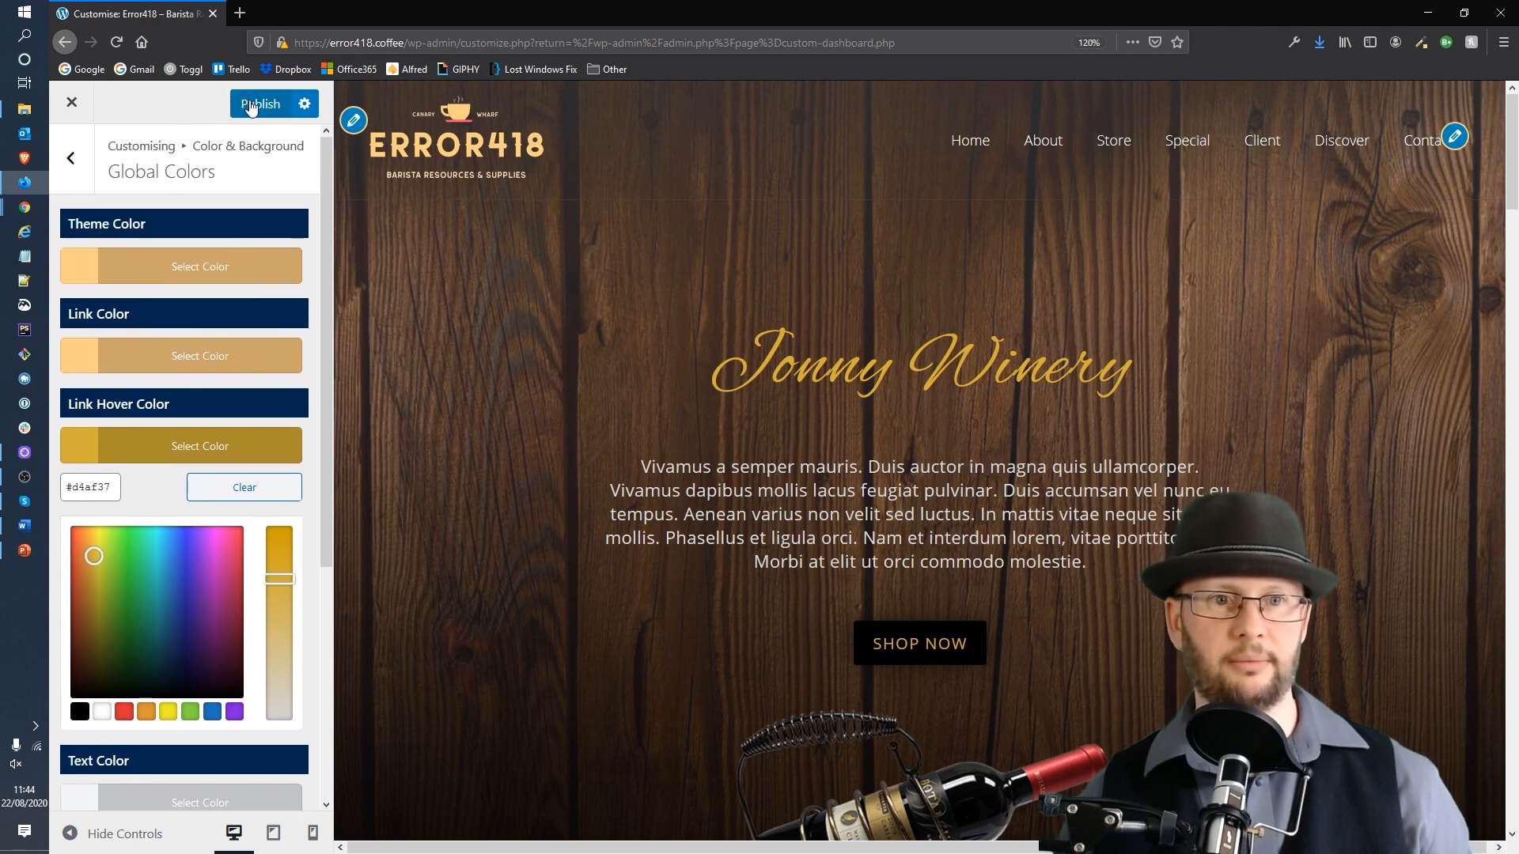
click(249, 106)
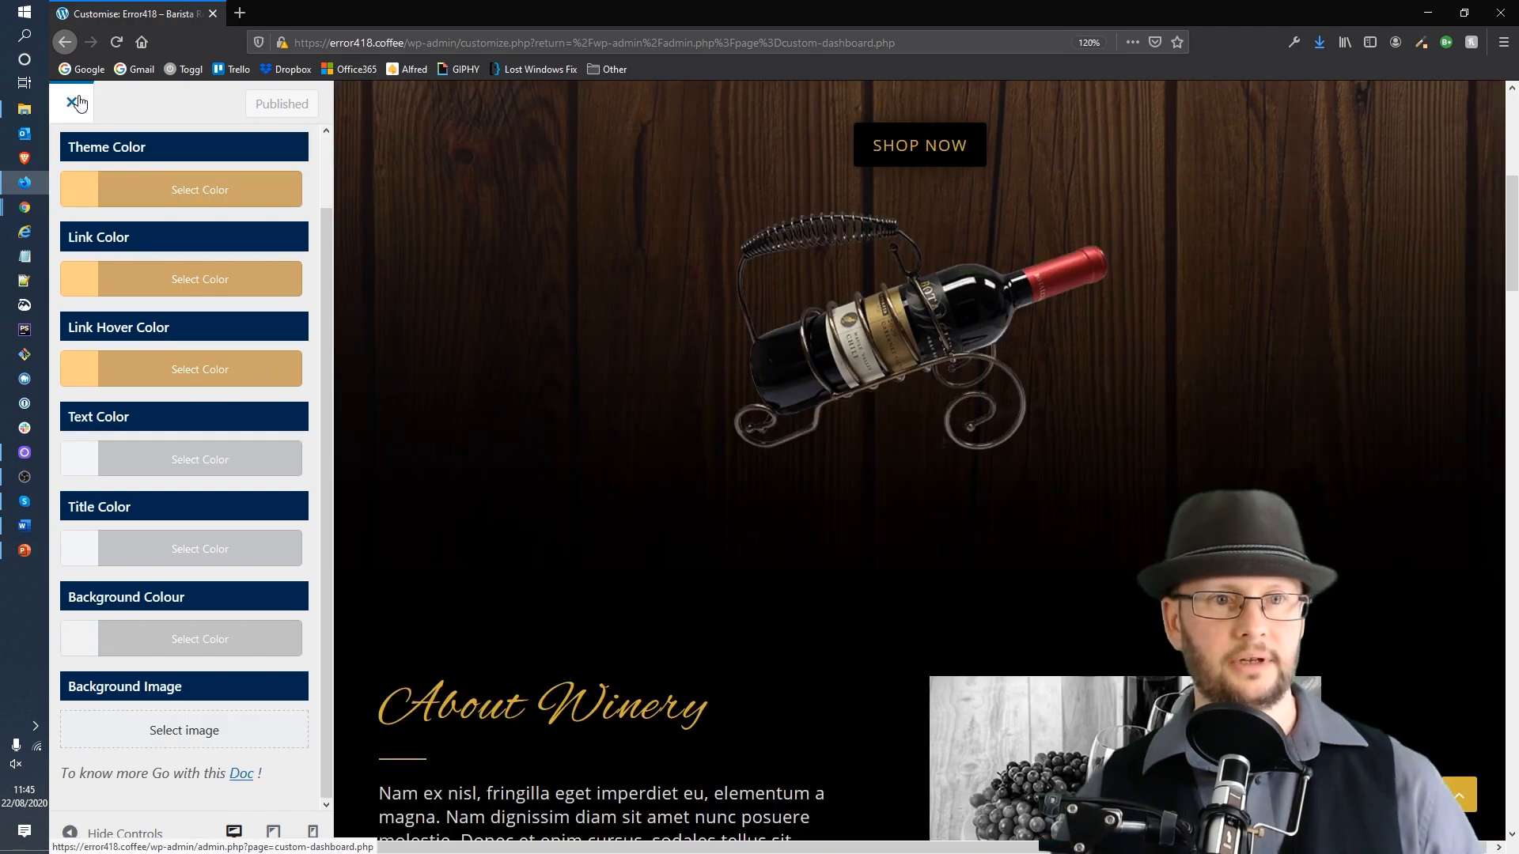
Step: Exit the Customiser and open the list of all pages
click(78, 103)
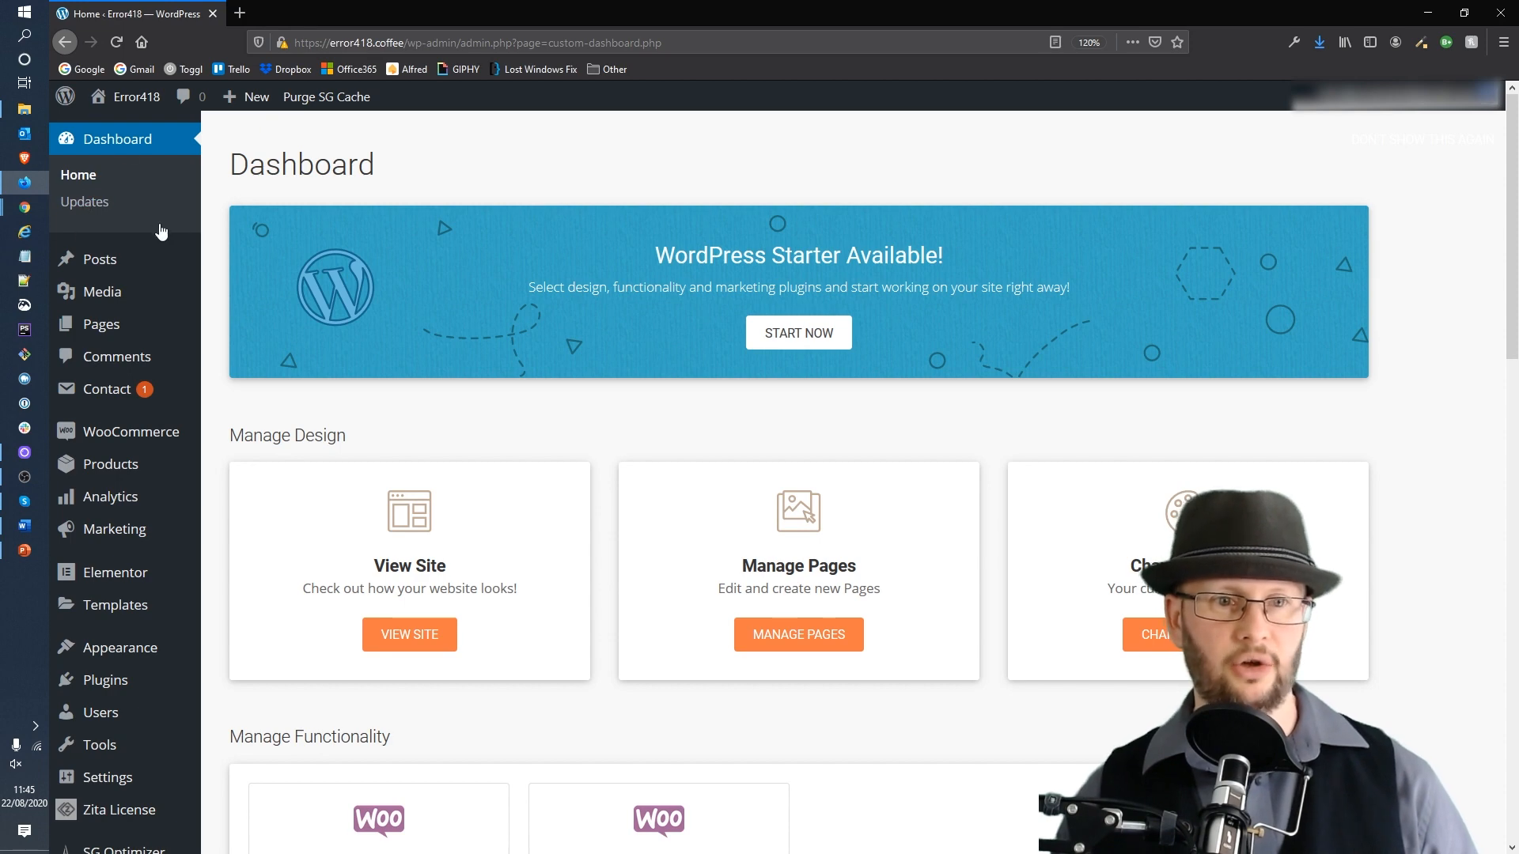
mouse_move(101, 325)
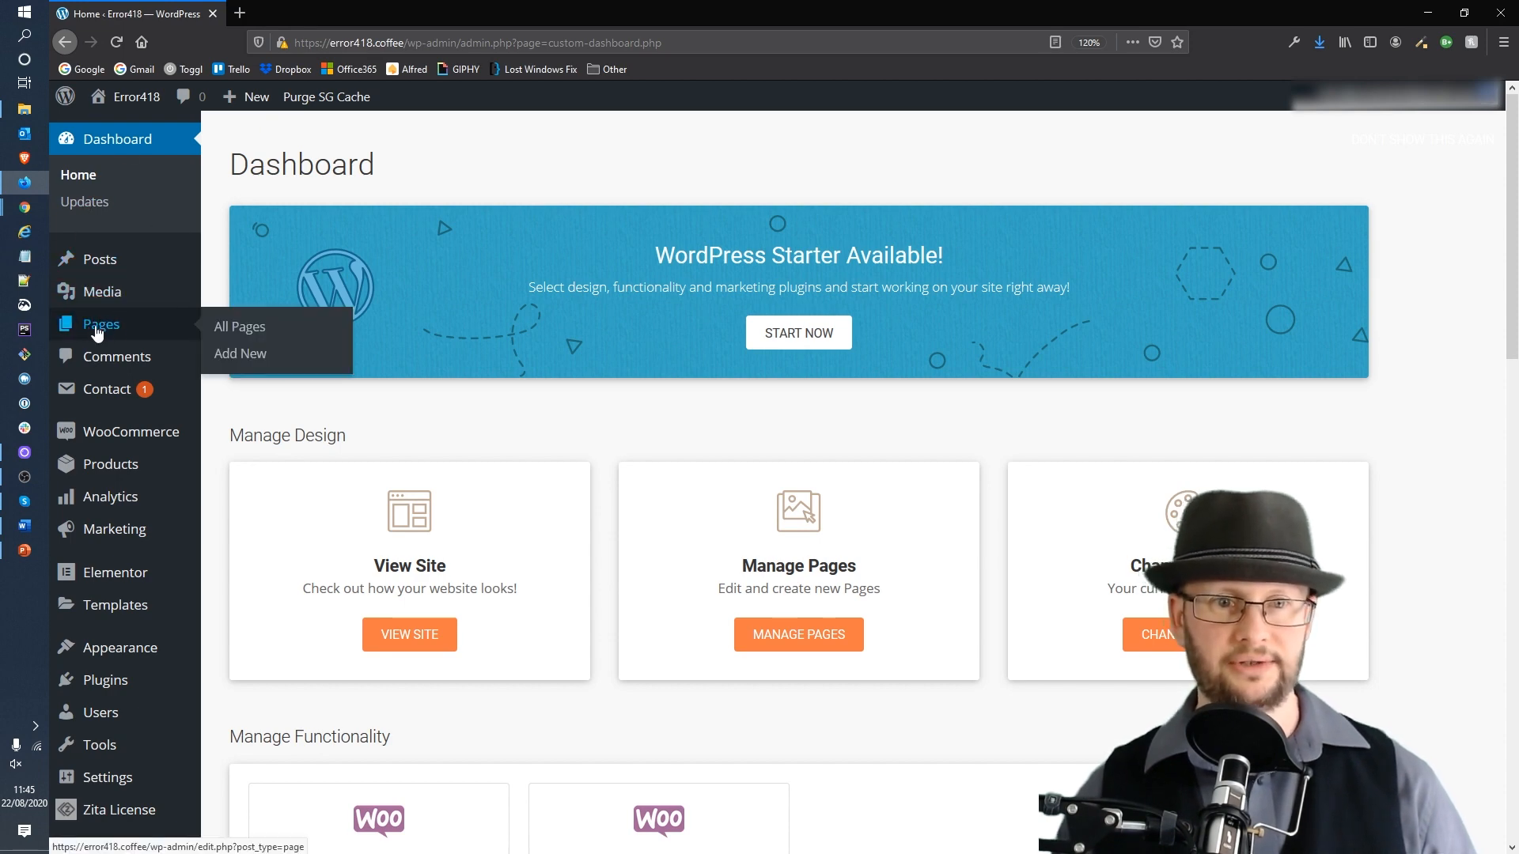
click(246, 327)
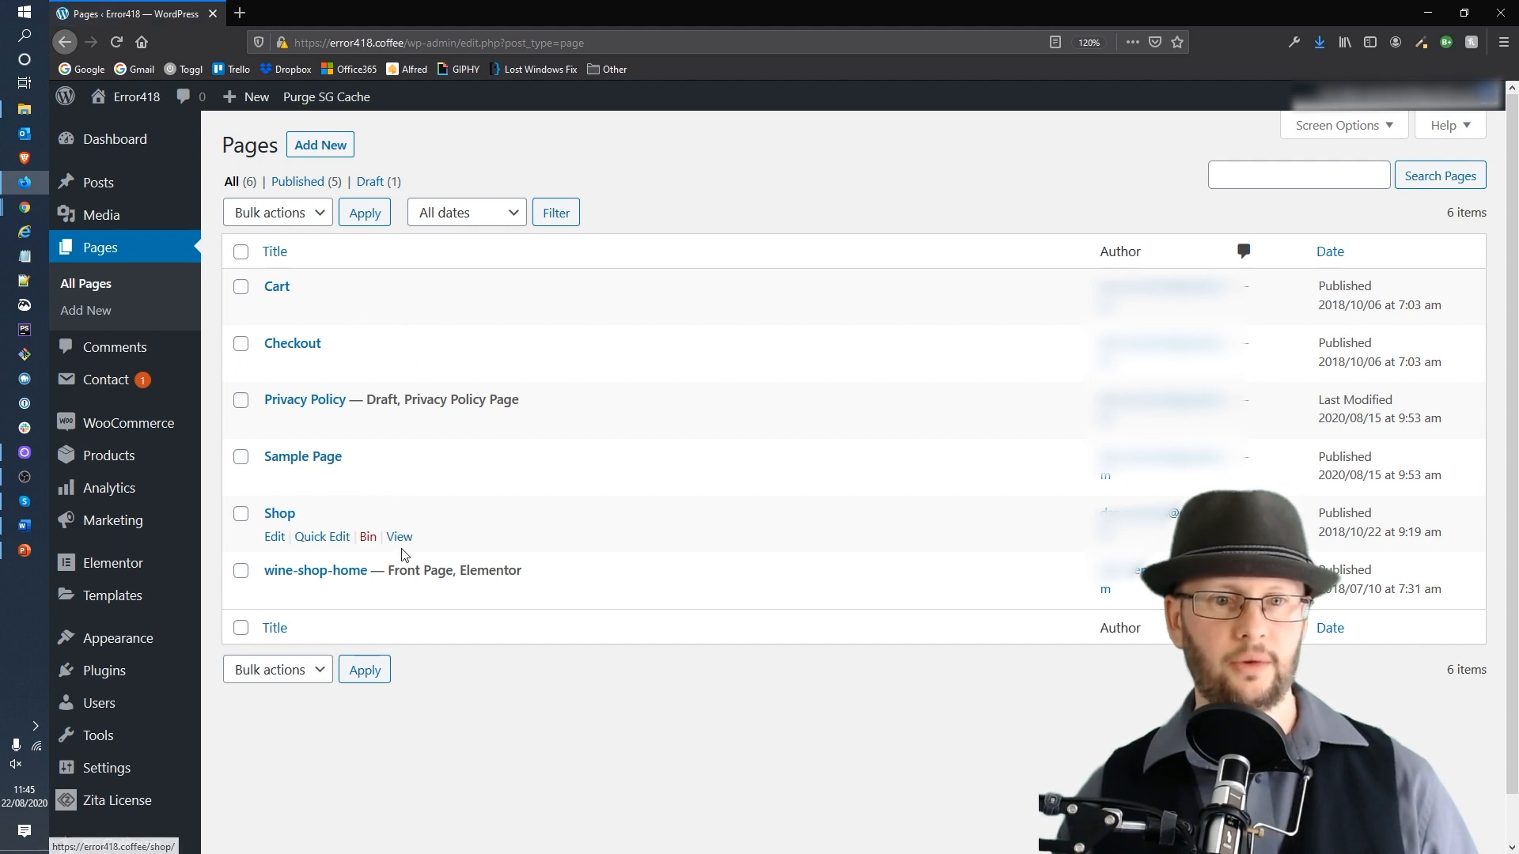
Step: Open the wine-shop-home front page with Edit with Elementor
drag(389, 571, 453, 572)
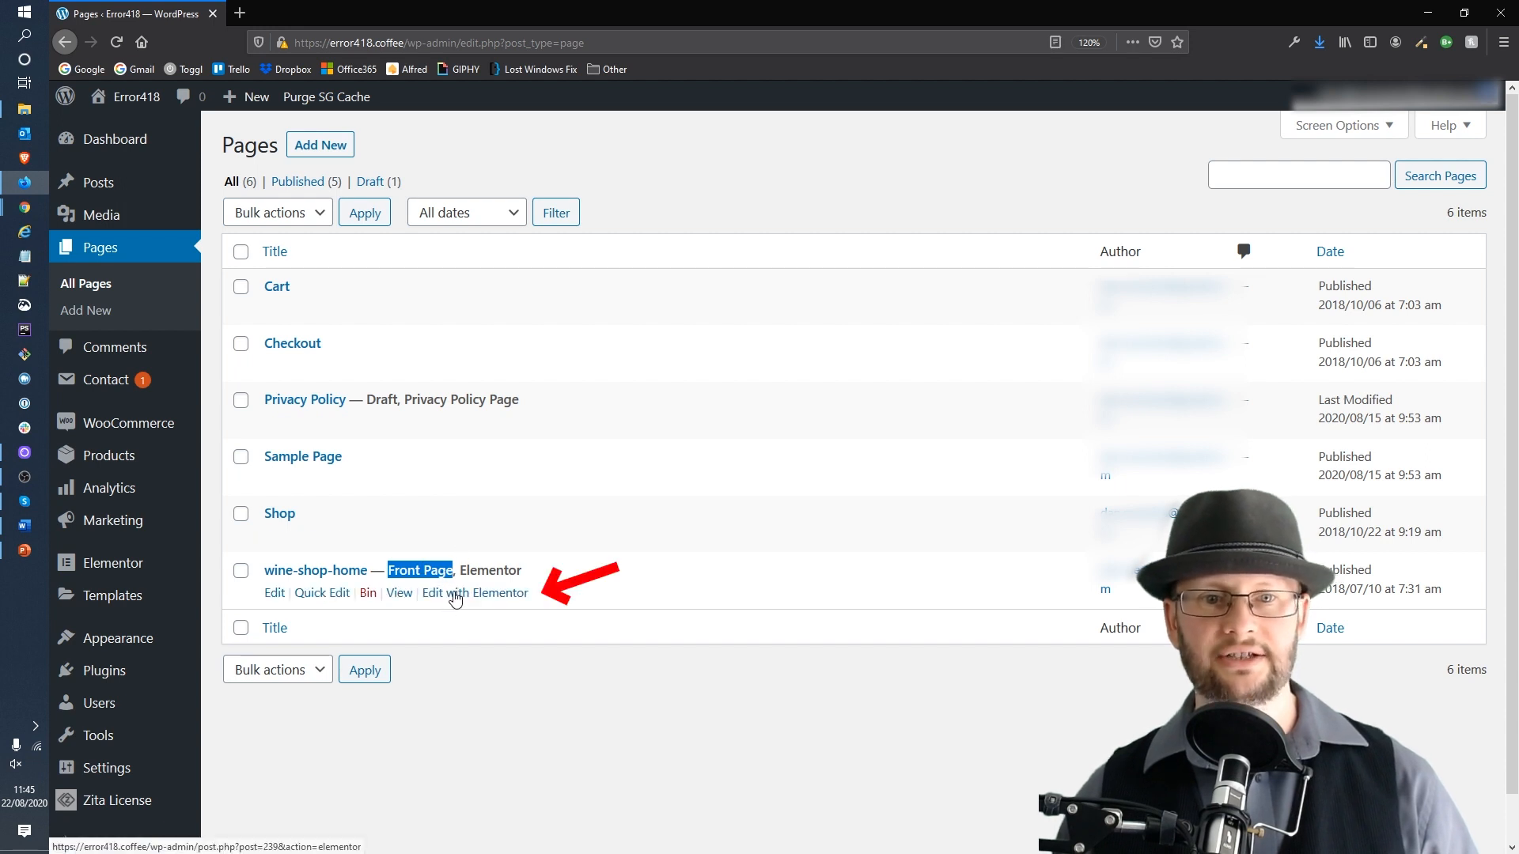
click(454, 594)
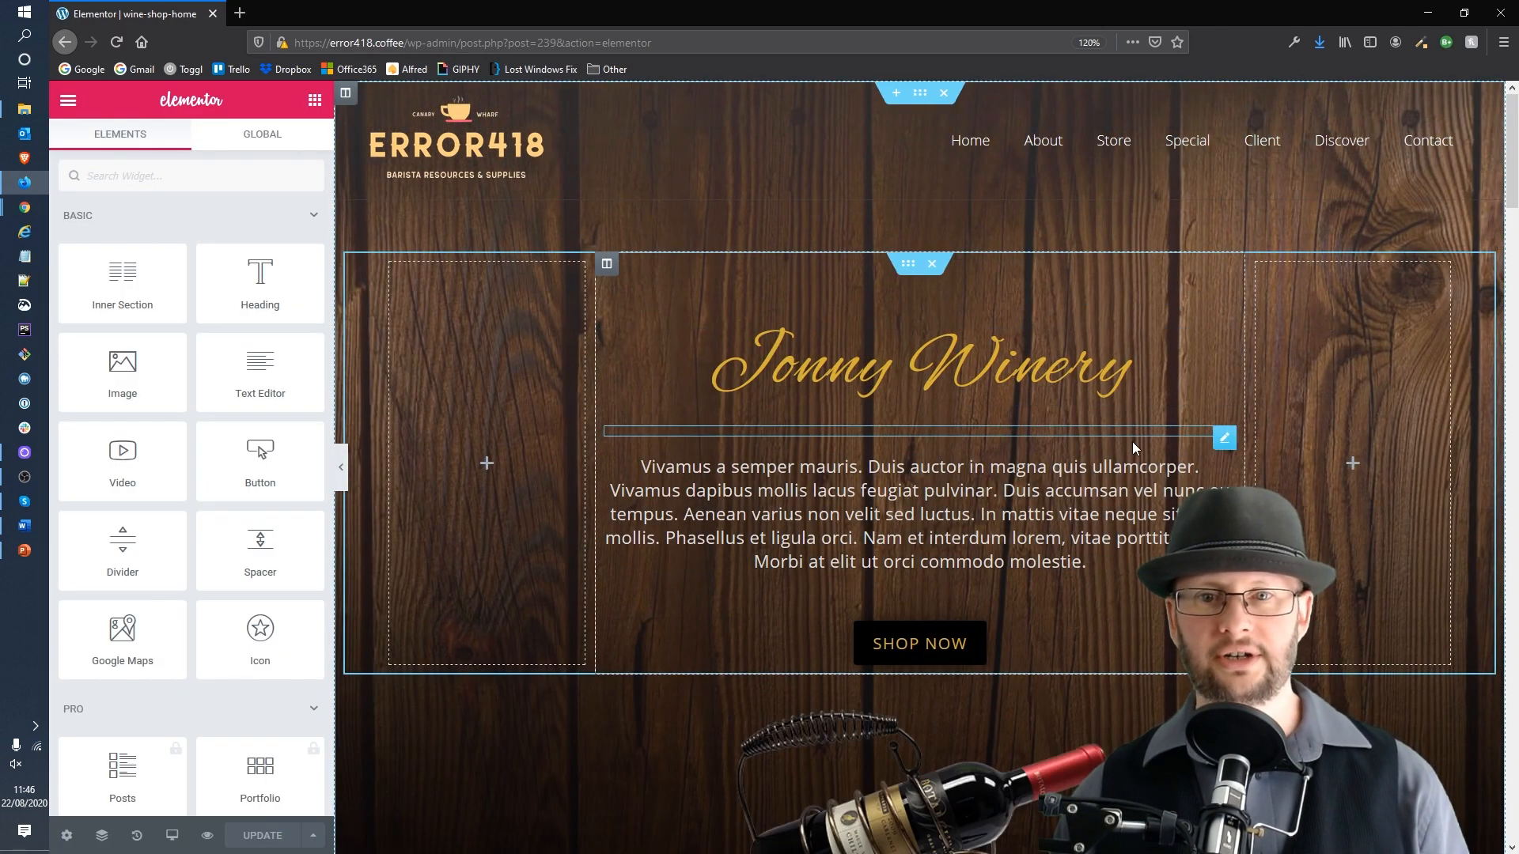
Step: Delete the Jonny Winery heading from the hero section
scroll(1080, 503, down, 5)
scroll(1079, 503, down, 10)
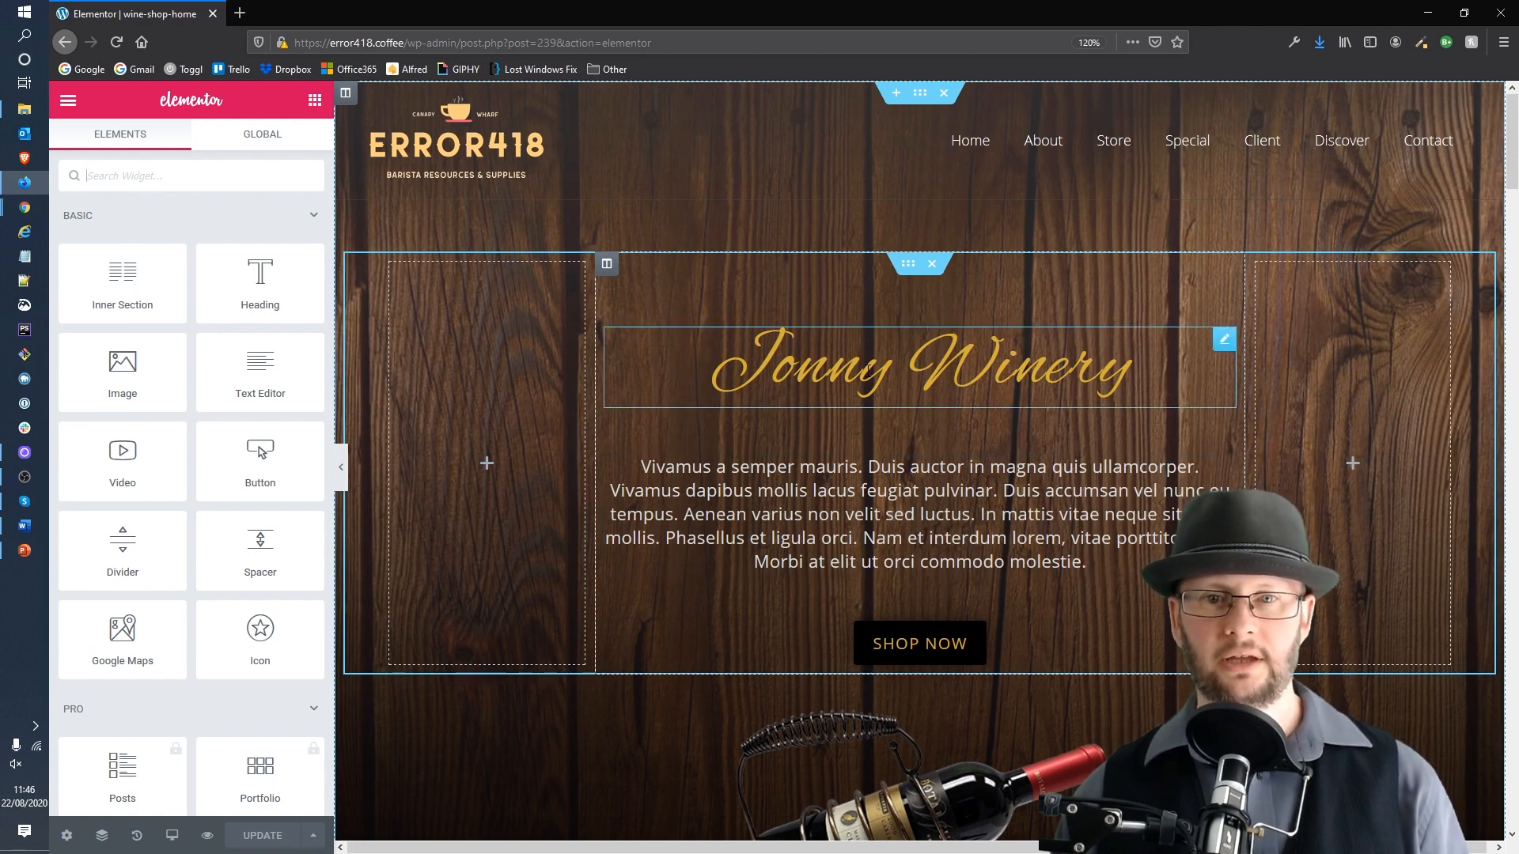
click(1056, 364)
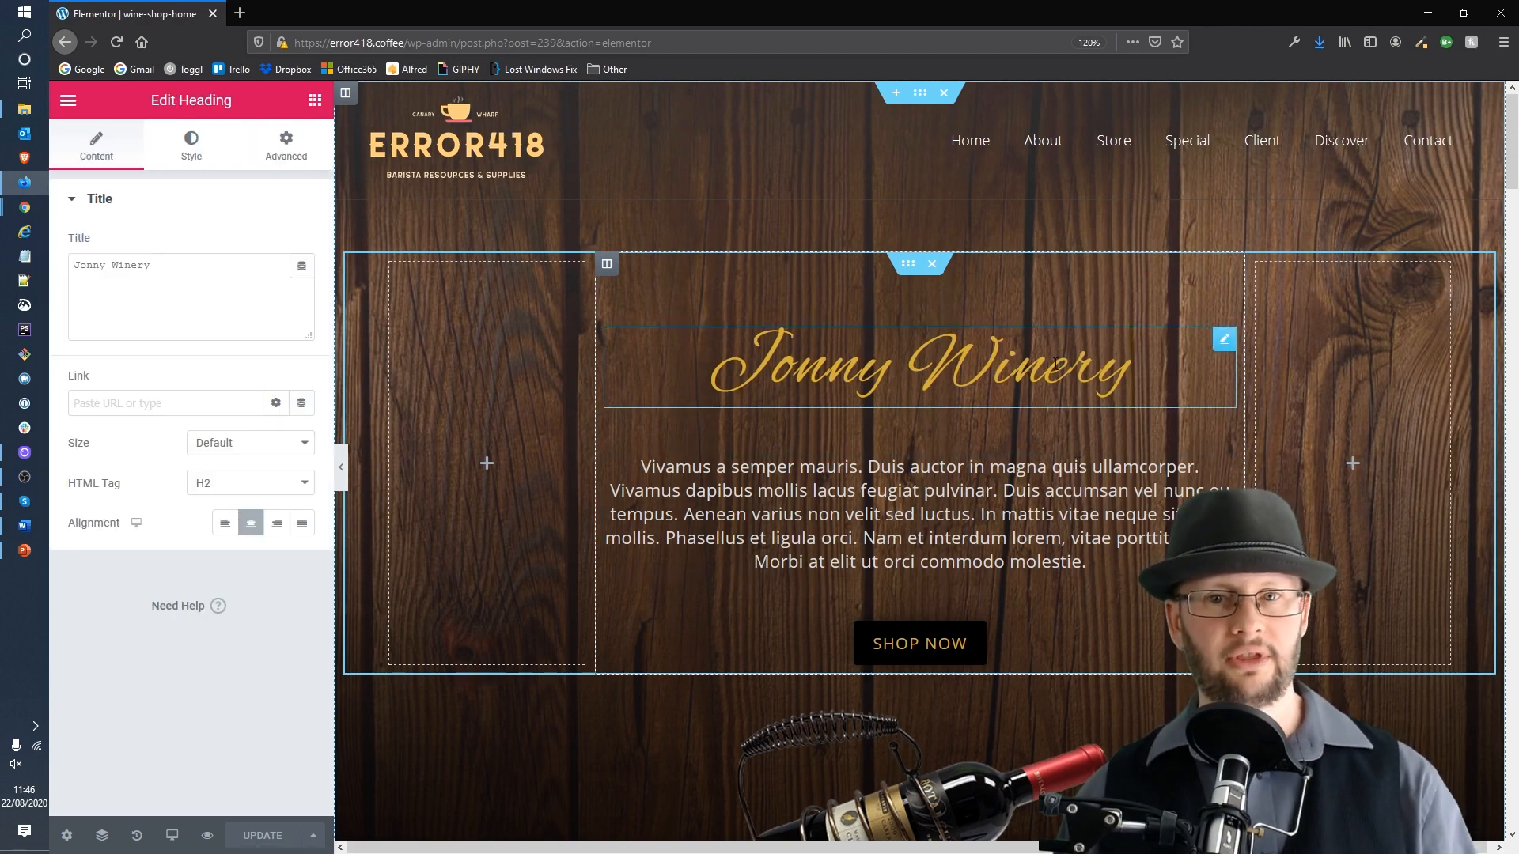
click(701, 366)
drag(702, 366, 1157, 362)
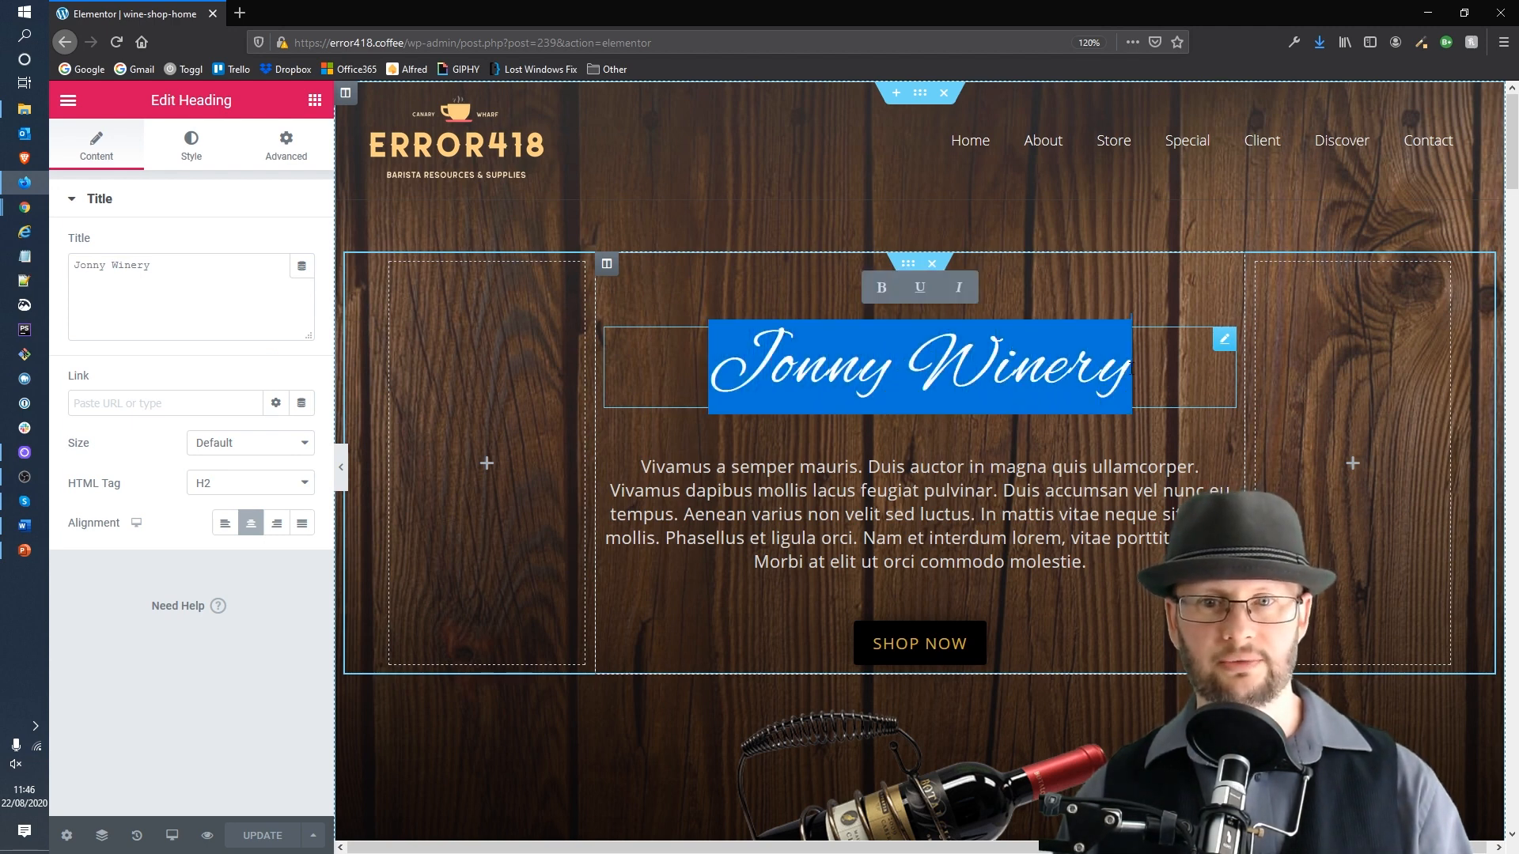
click(1164, 352)
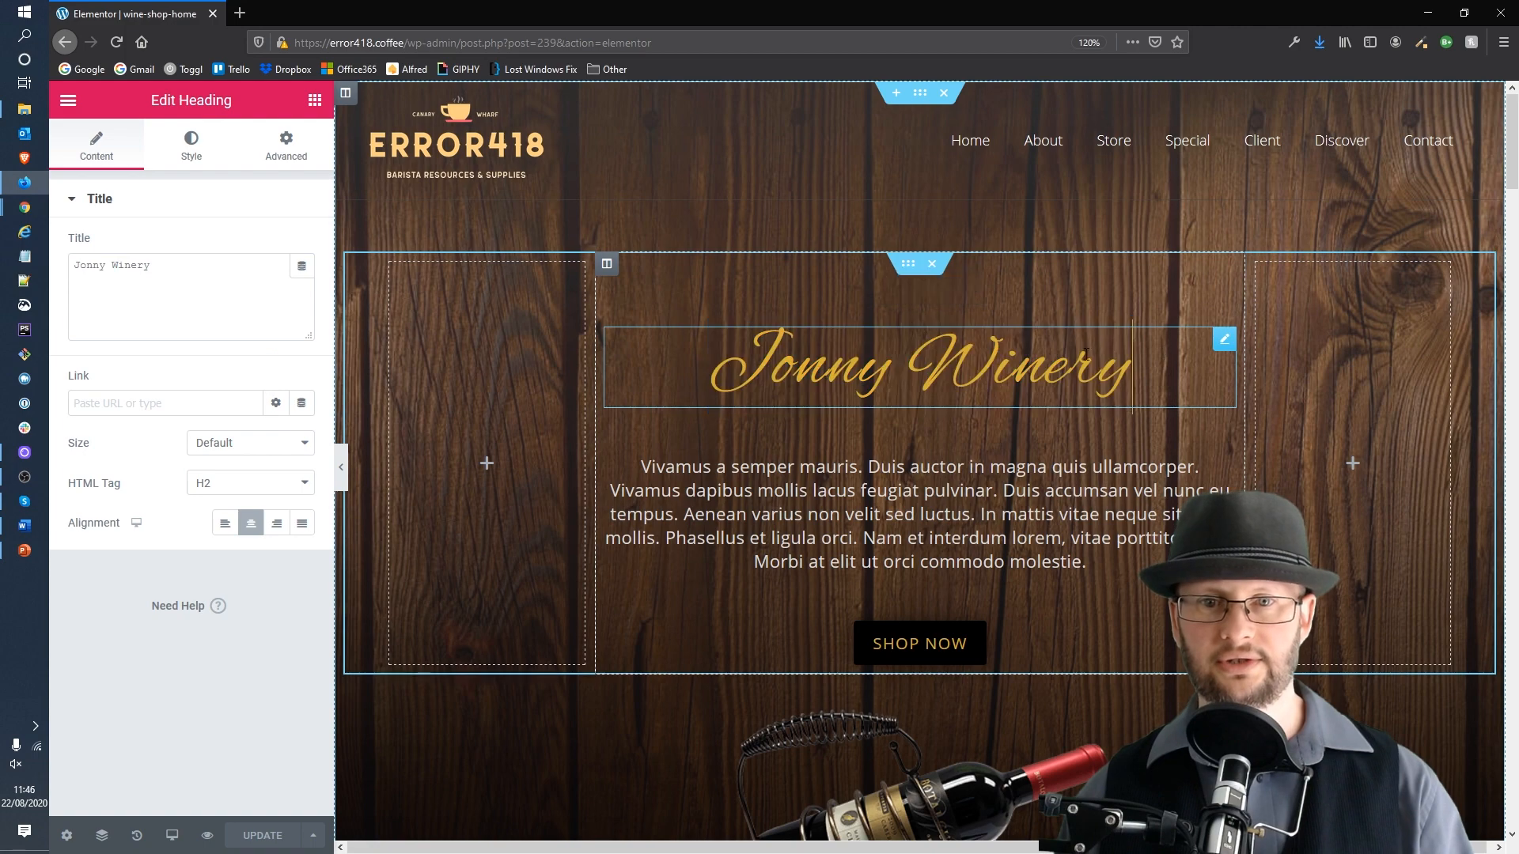
right_click(975, 357)
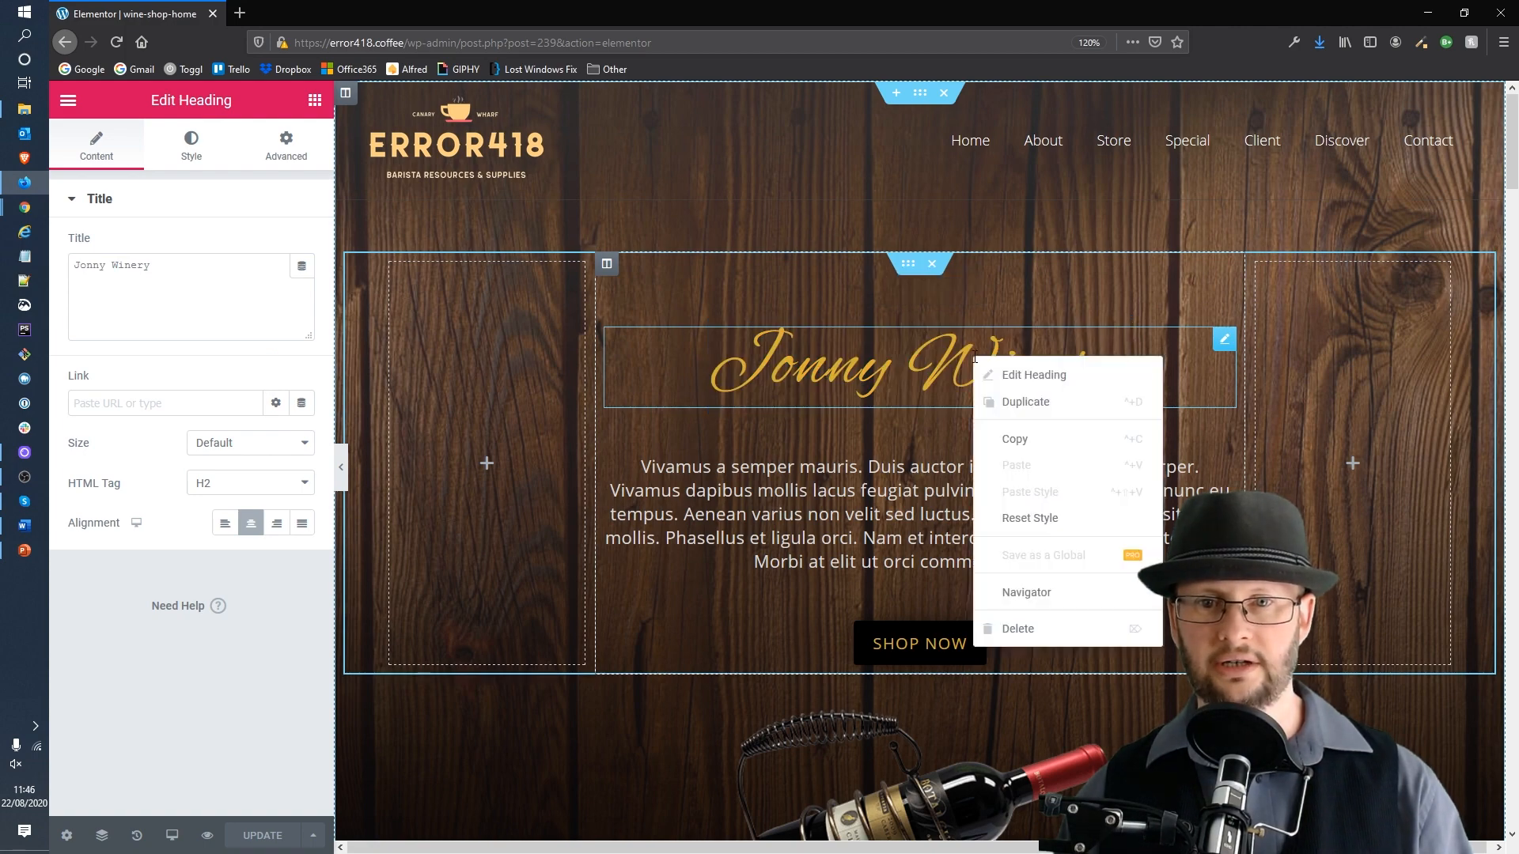
click(999, 630)
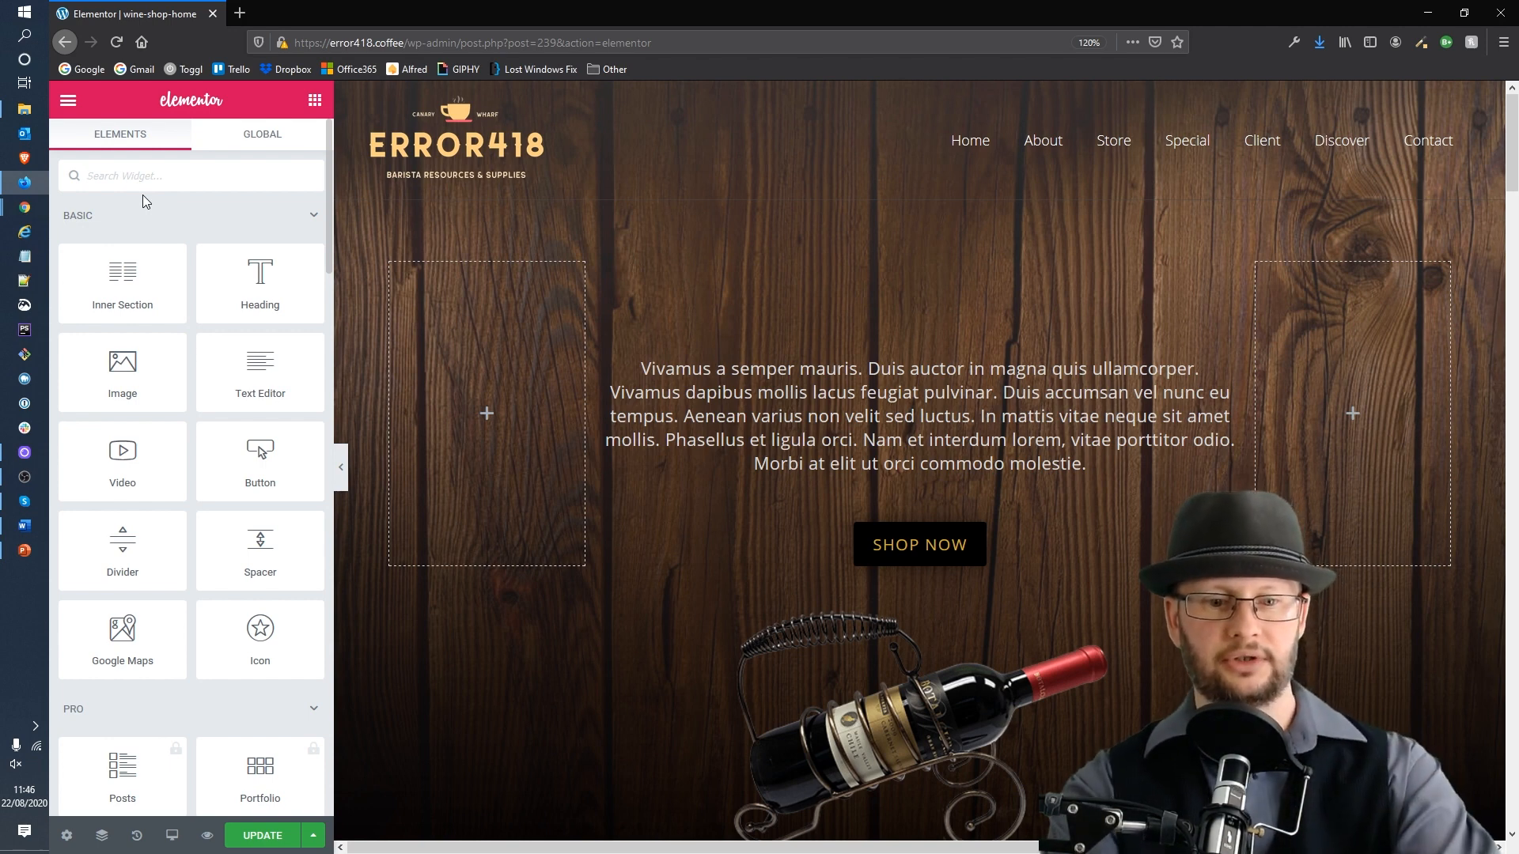
Step: Search for the Image widget and place it in the hero column above the paragraph
text(imag)
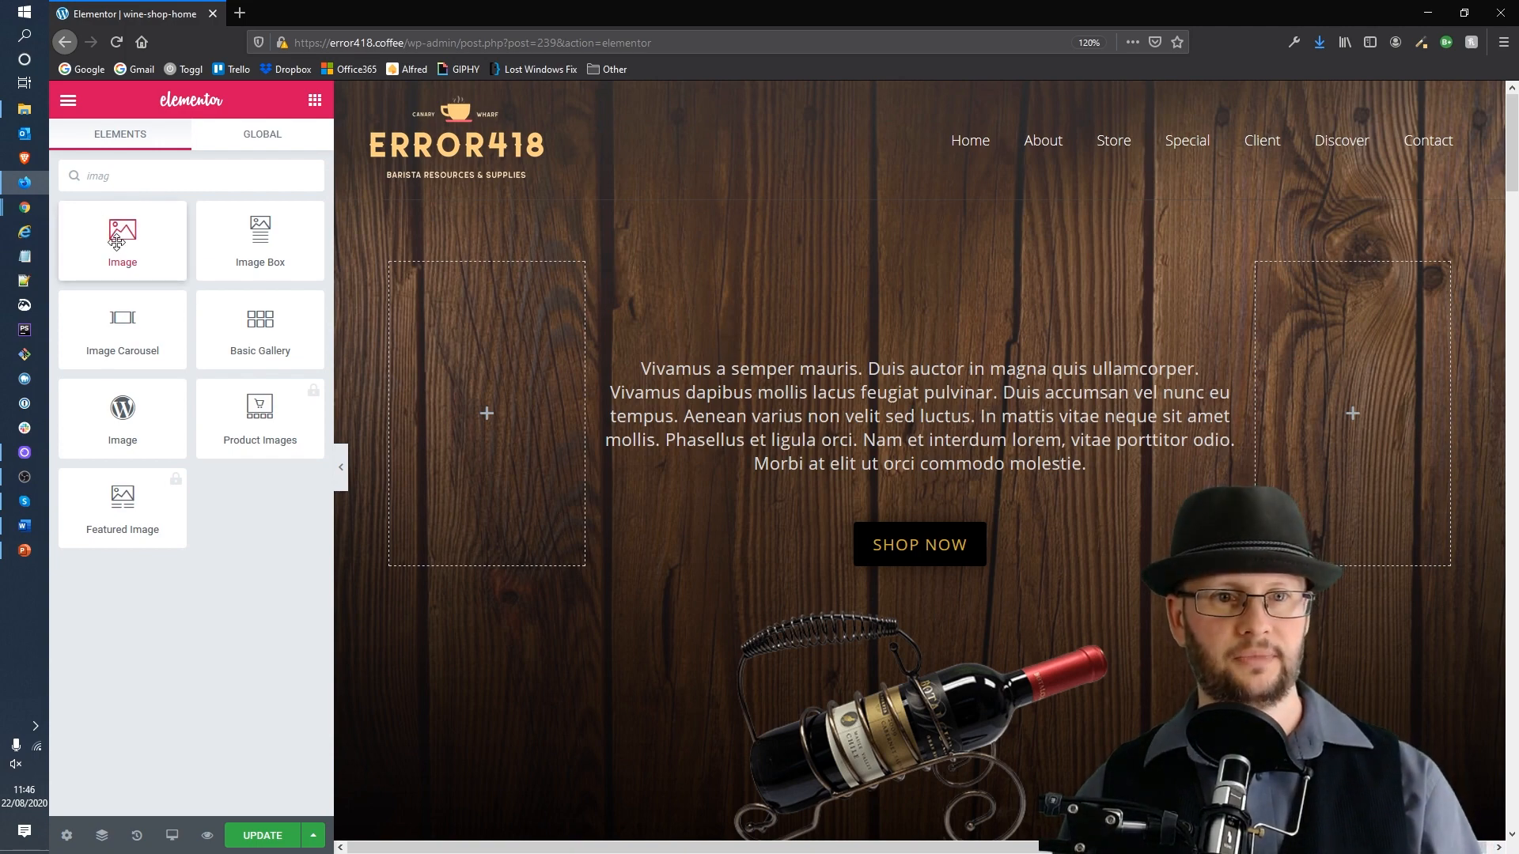
drag(118, 241, 918, 385)
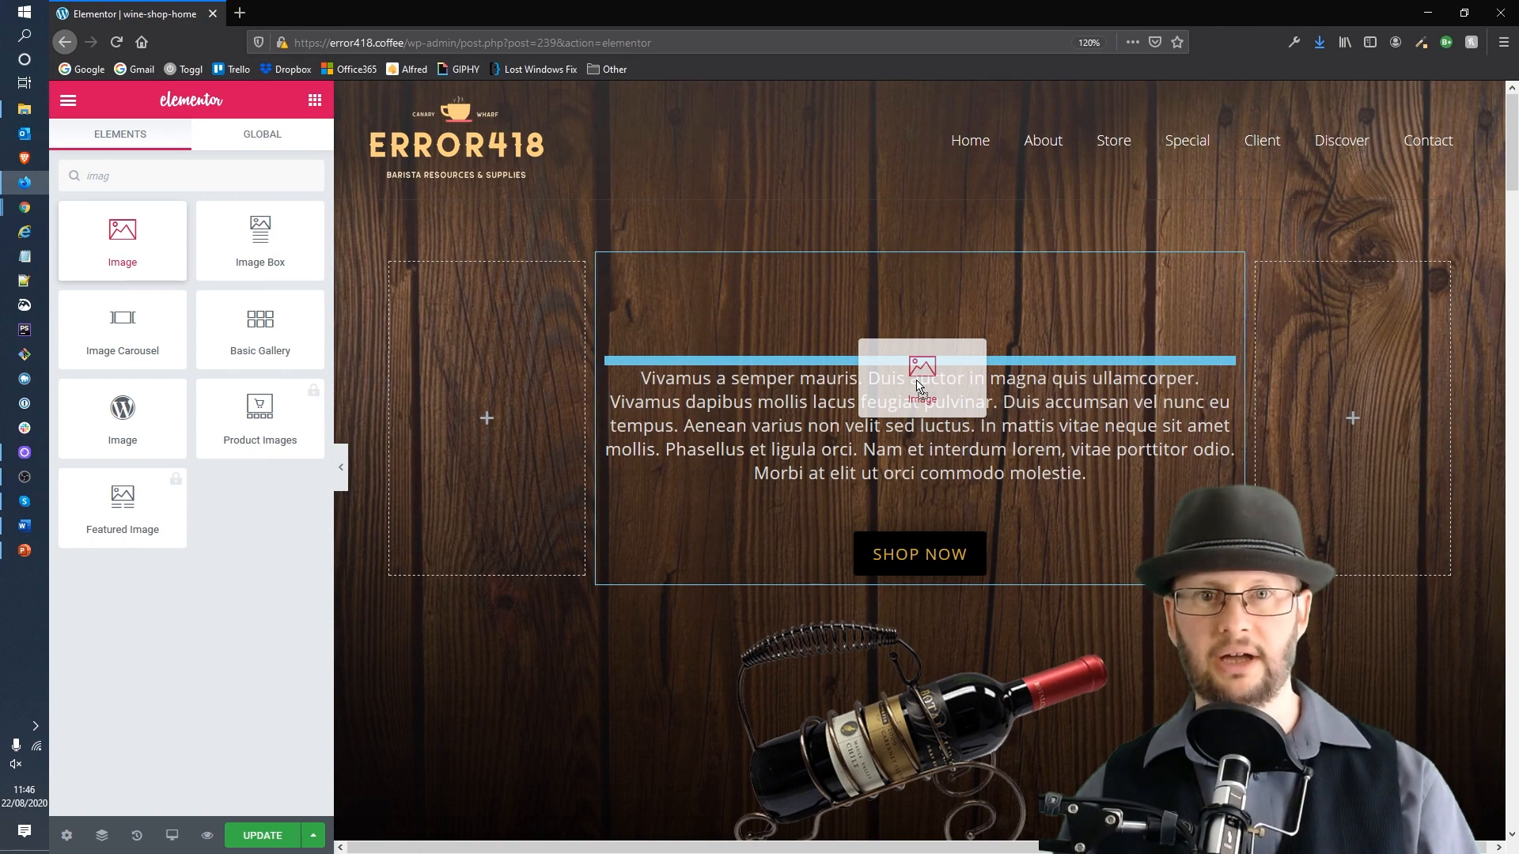
mouse_move(920, 386)
mouse_down()
mouse_move(928, 355)
mouse_move(927, 377)
mouse_up()
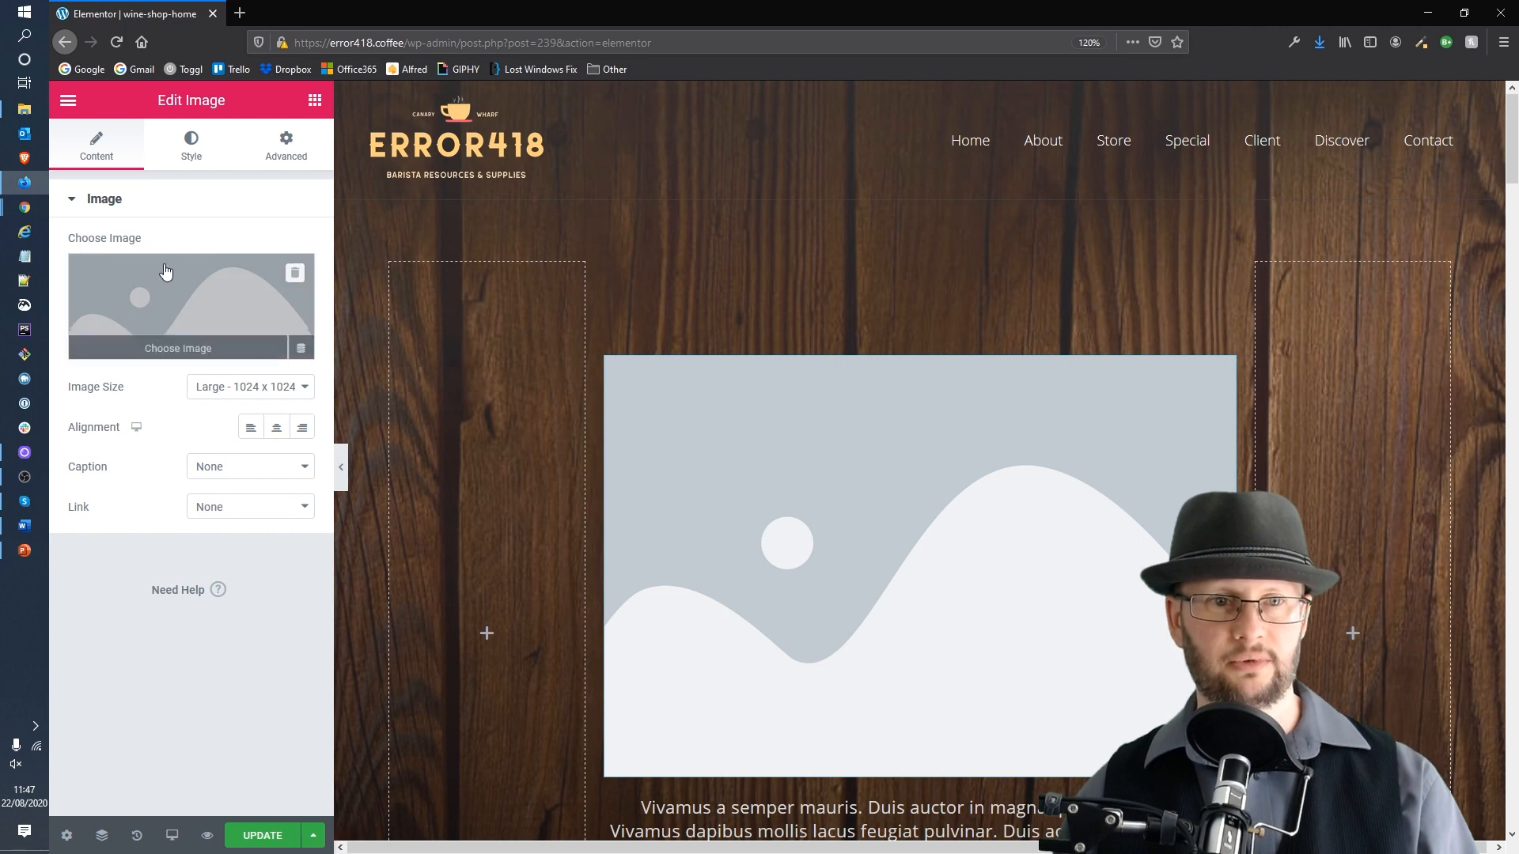
Step: Insert error418-logo-scaled-1.png from the Media Library as the widget's image
click(147, 309)
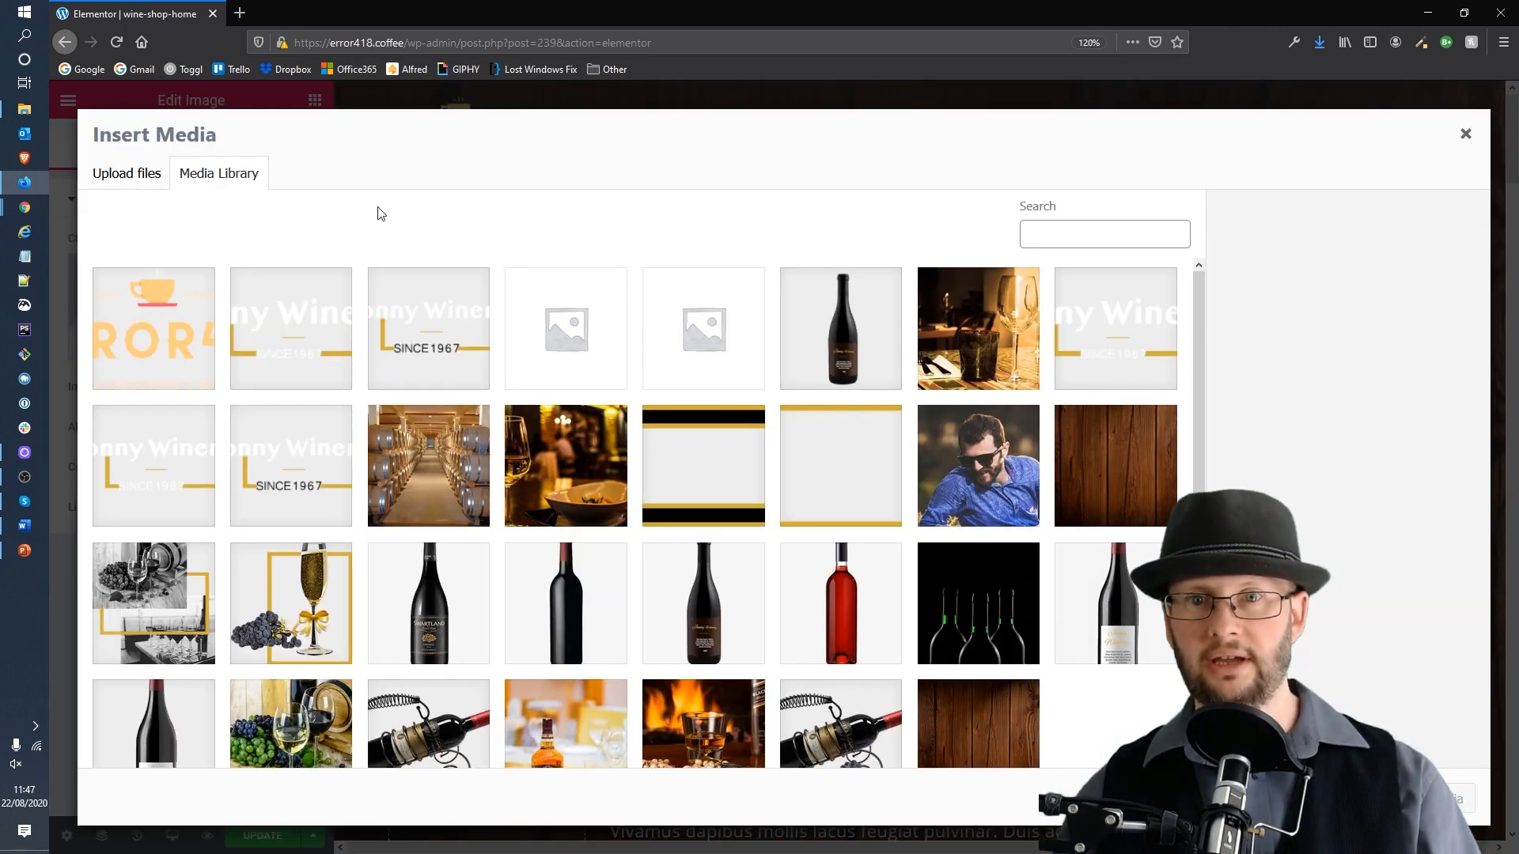
click(173, 324)
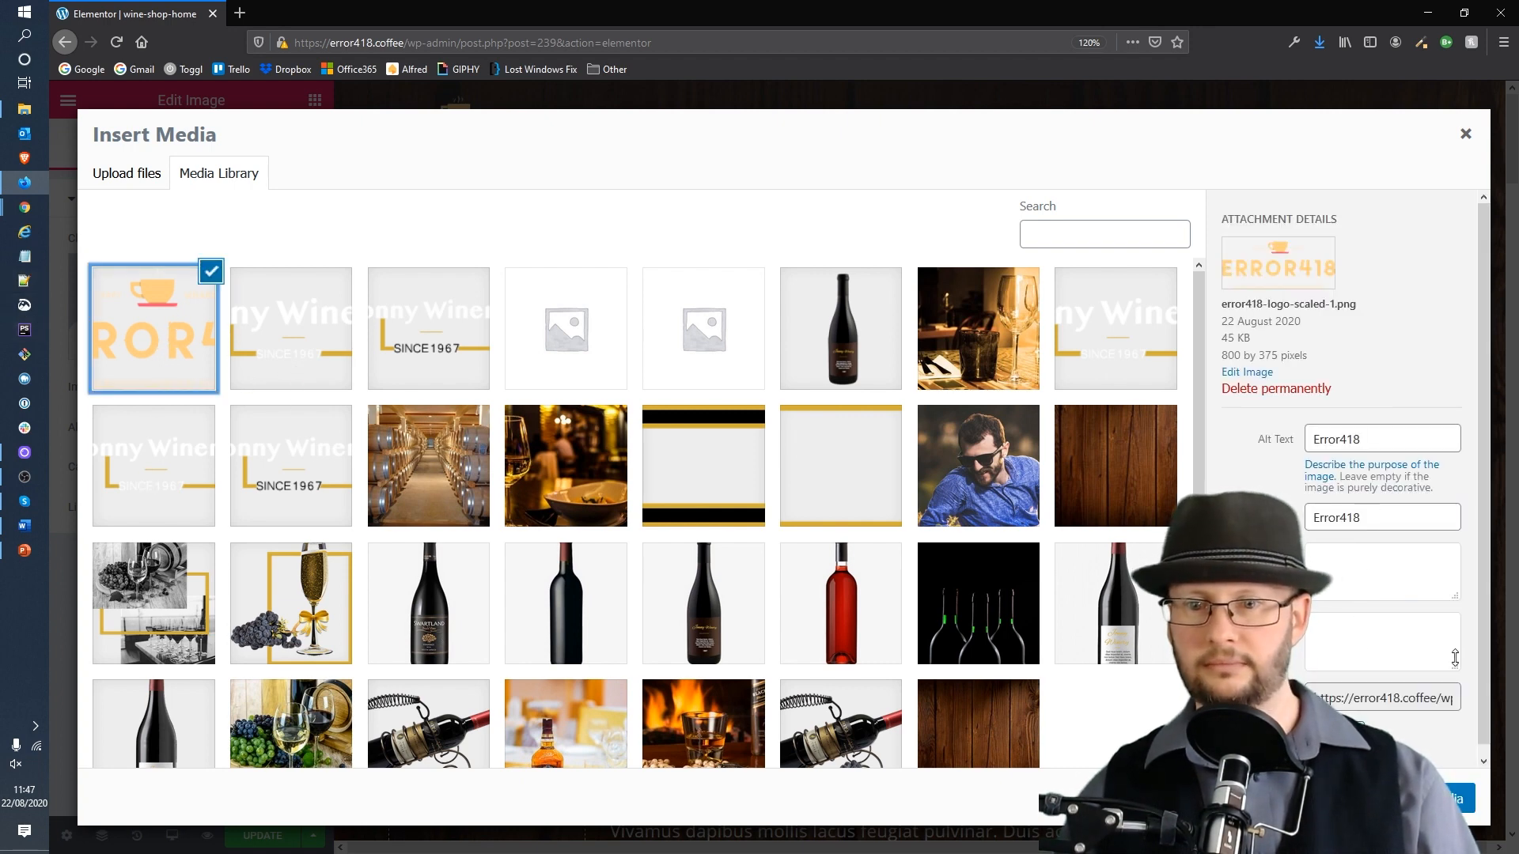
scroll(1436, 692, down, 1)
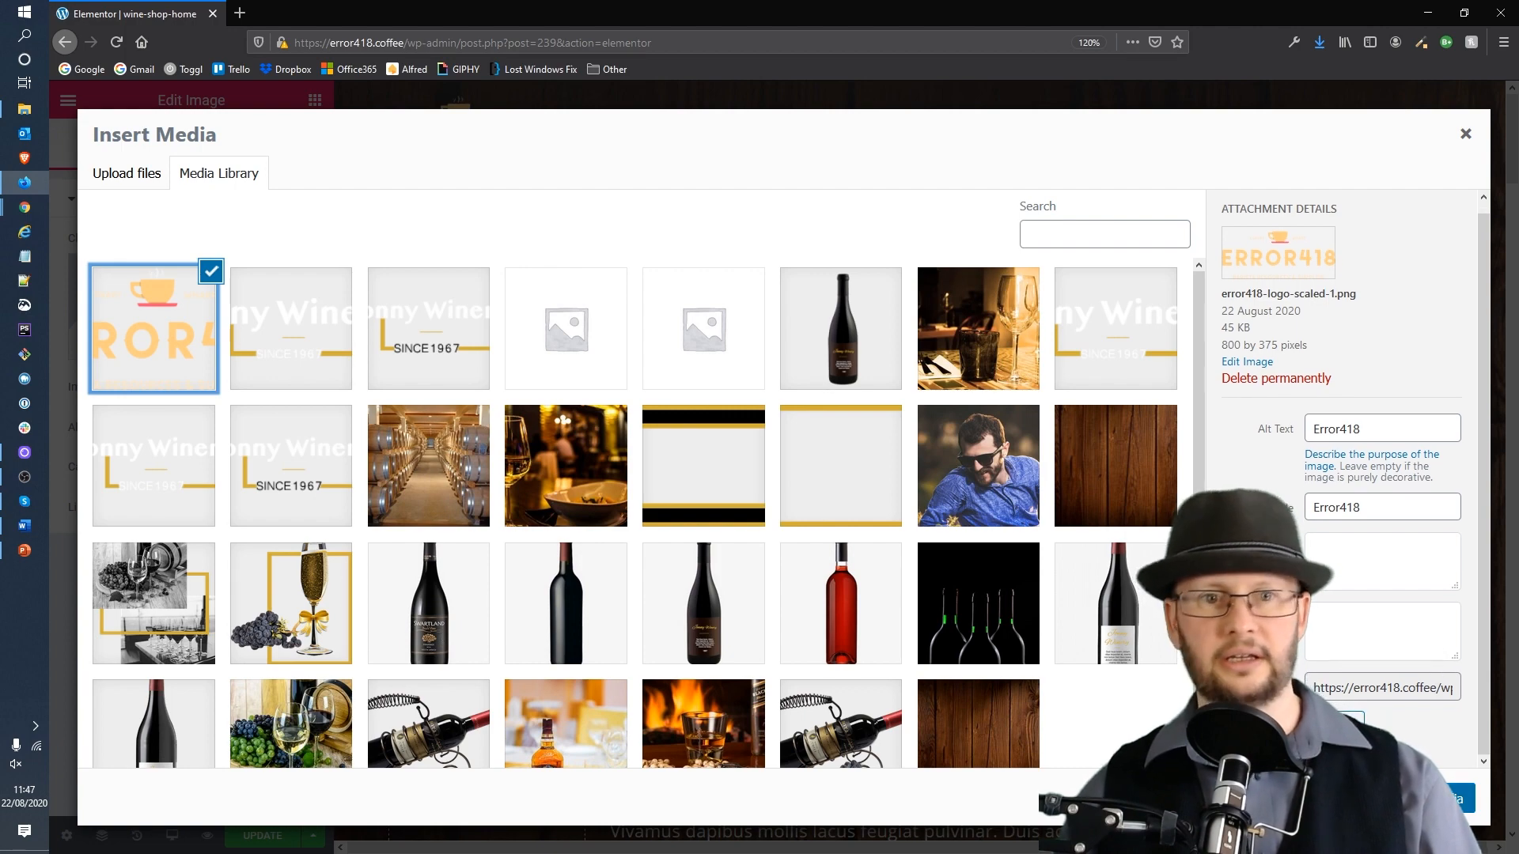
click(1424, 799)
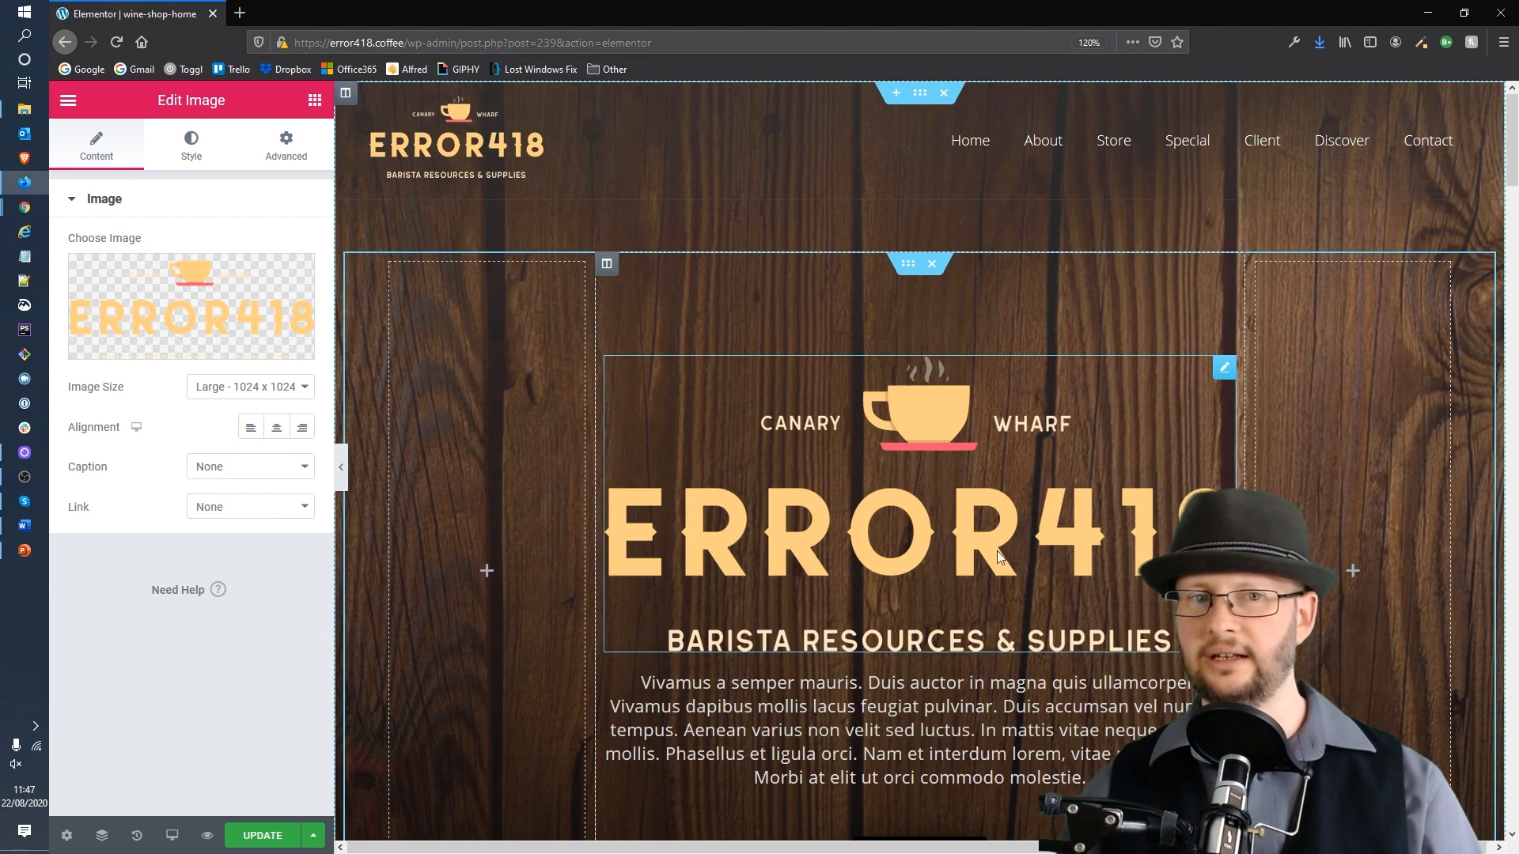
Step: Set the image size to Custom with a width of 350 and apply it
click(277, 389)
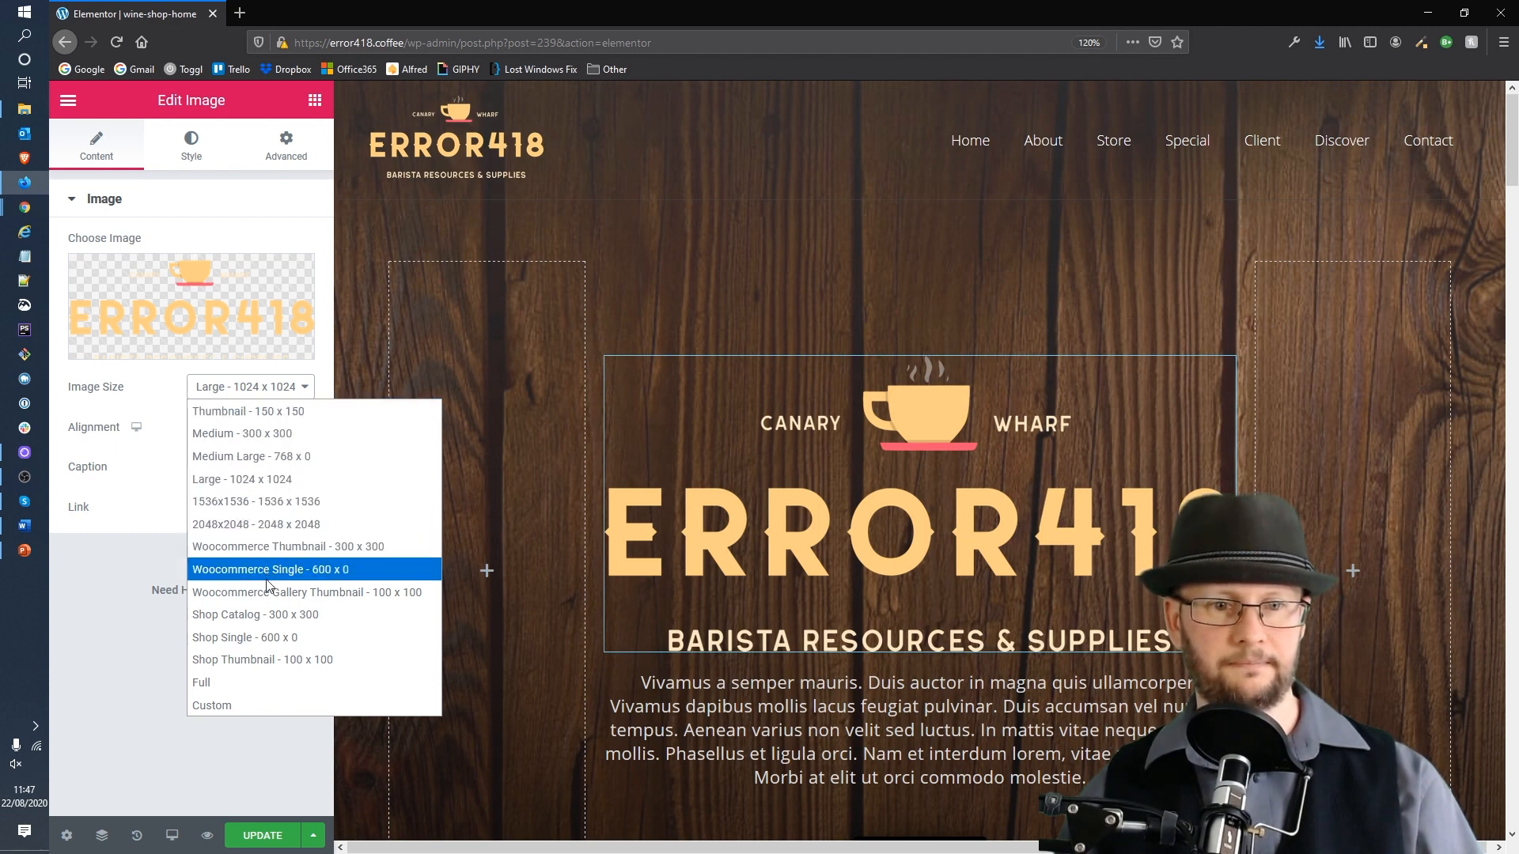
click(239, 703)
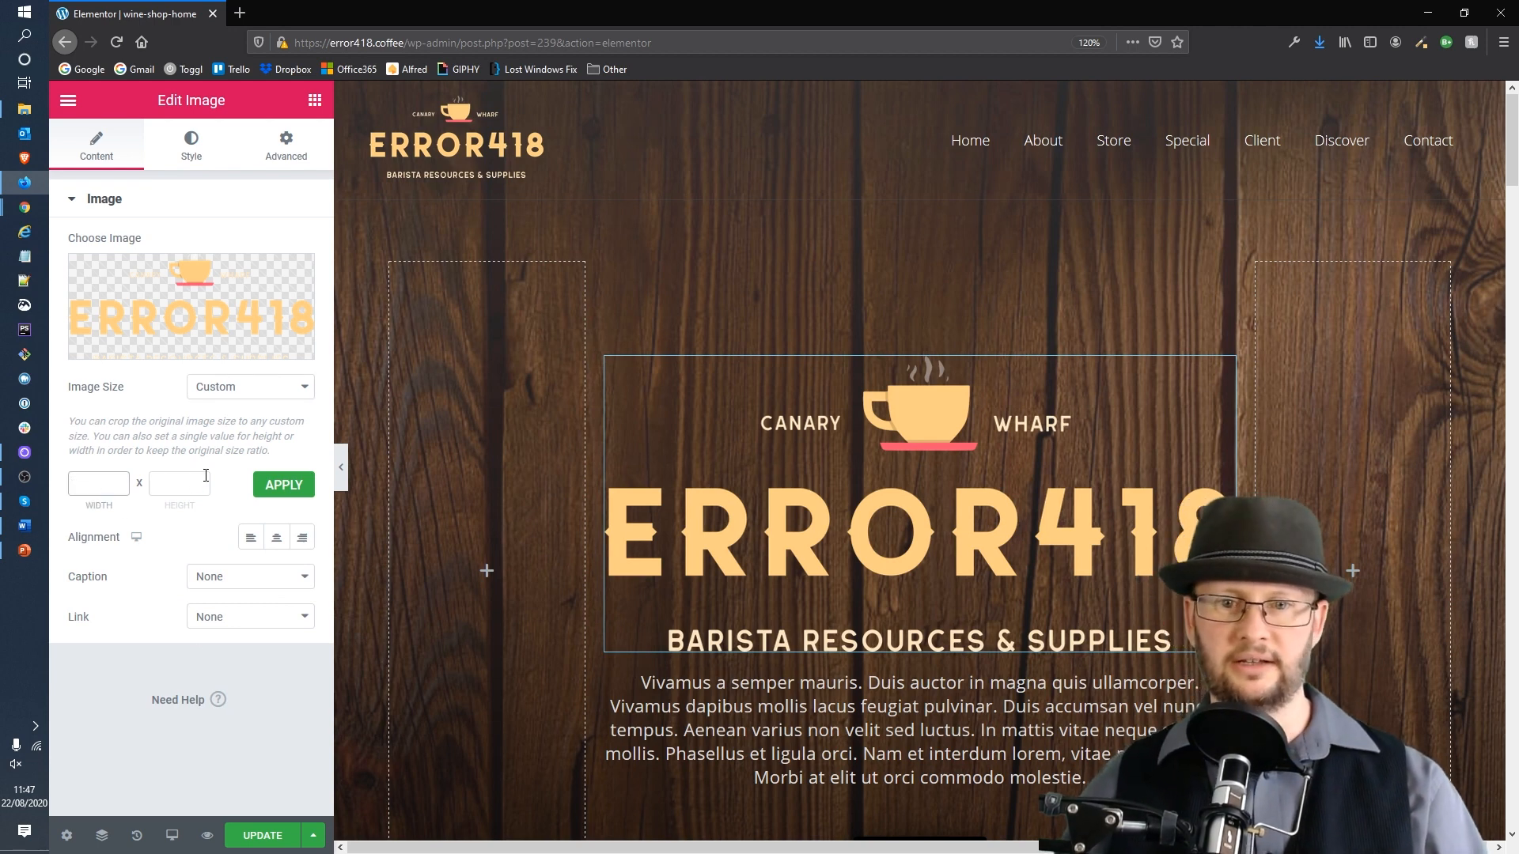
text(400)
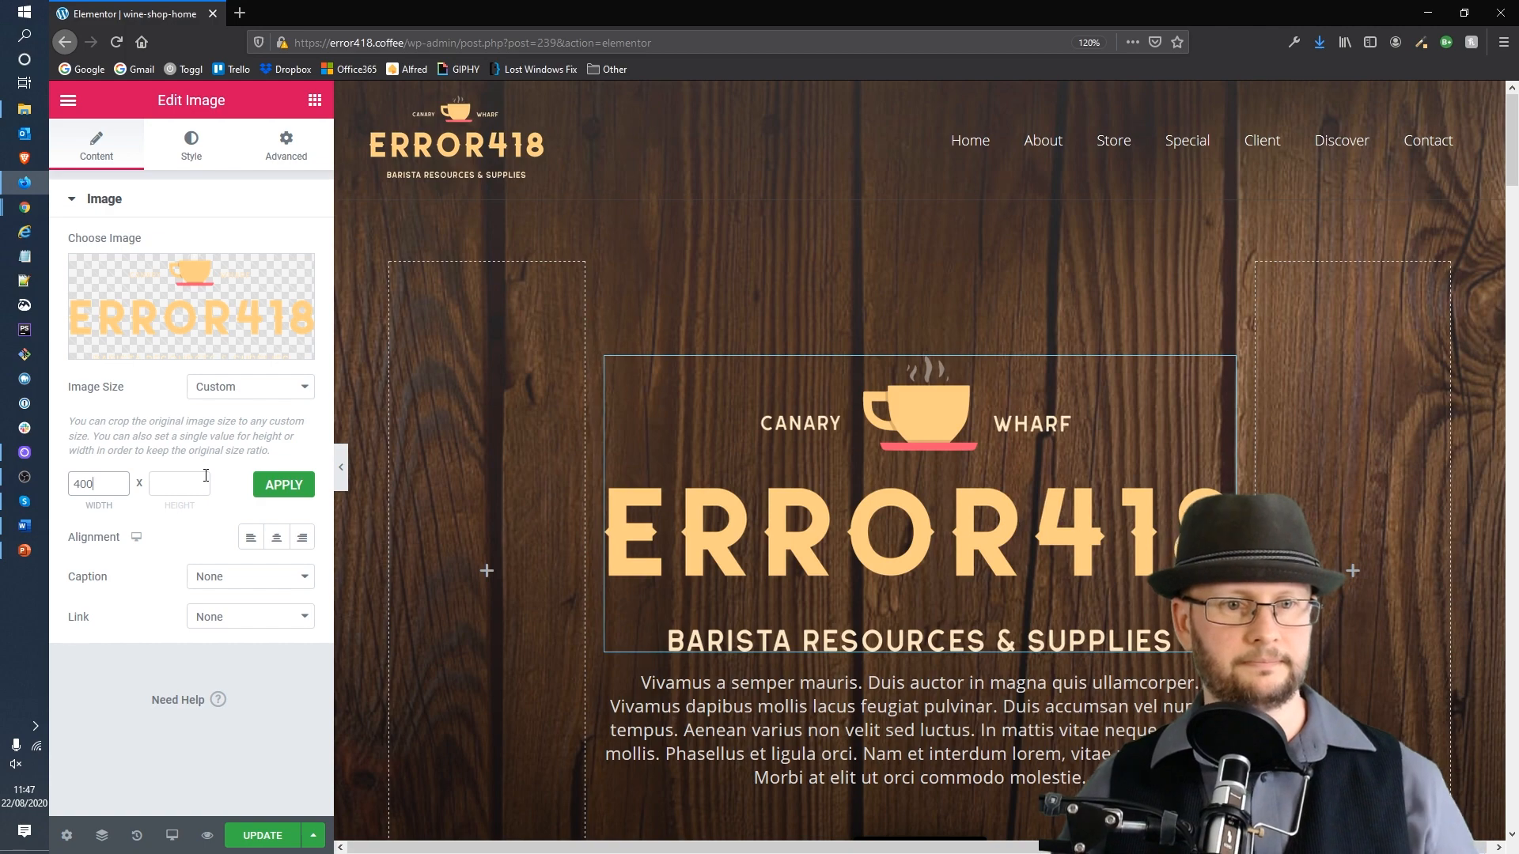
click(206, 476)
click(261, 488)
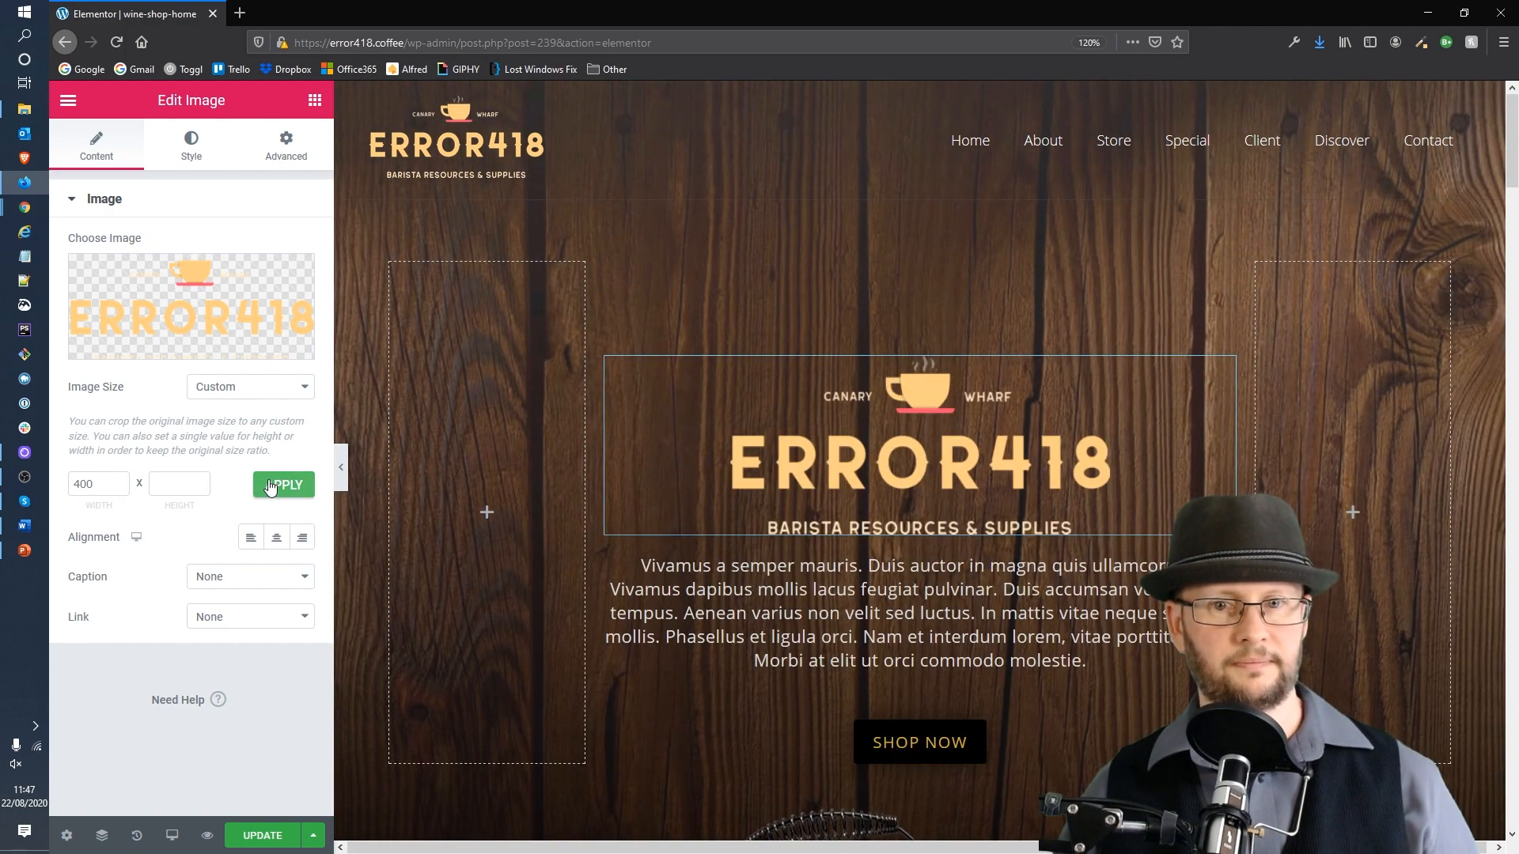
drag(96, 482, 50, 484)
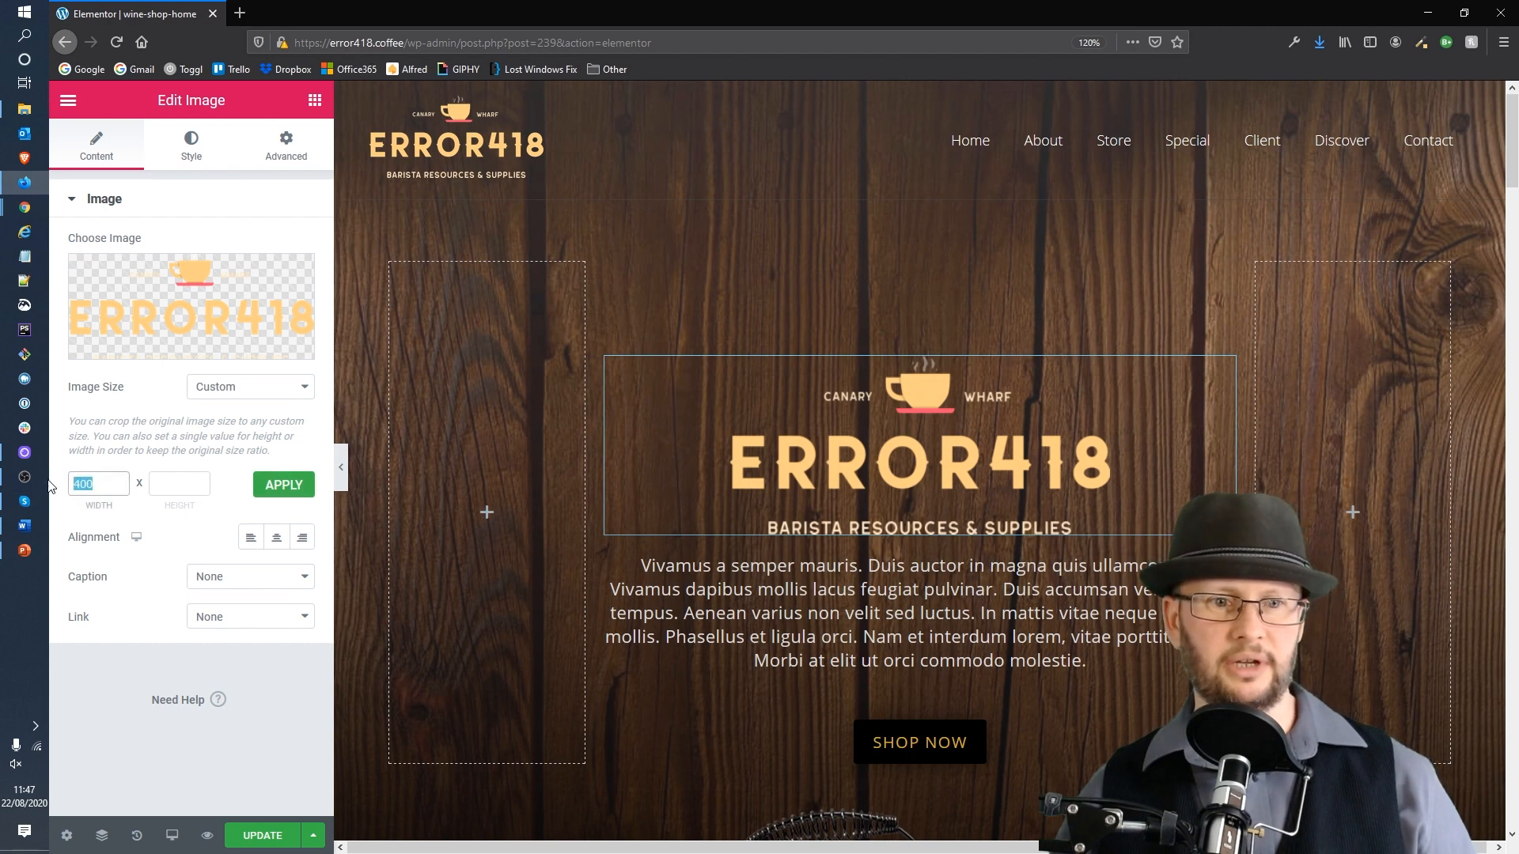
text(385)
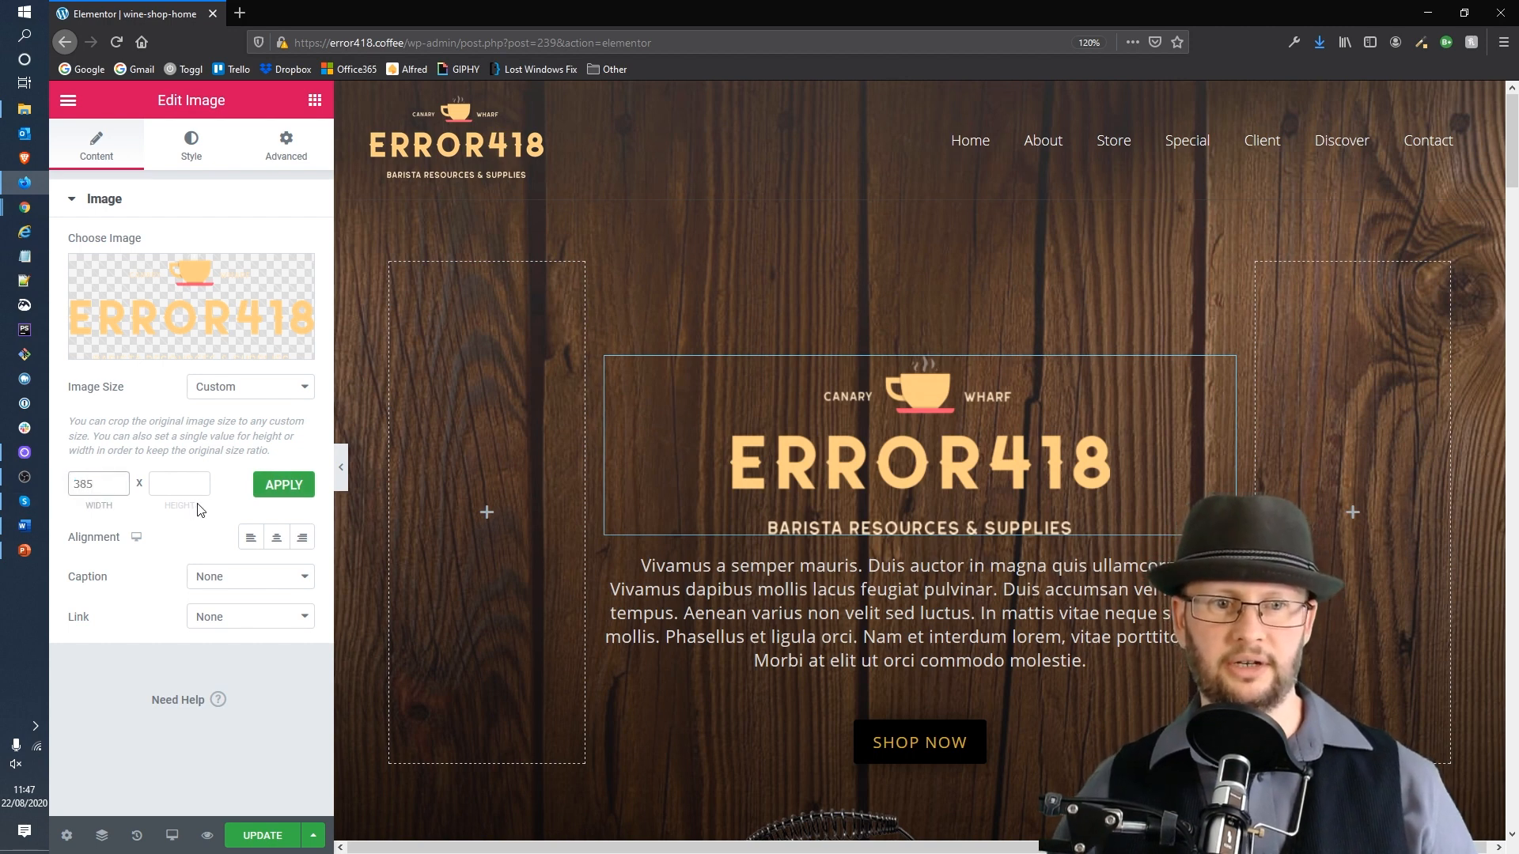
key(BackSpace)
key(BackSpace)
text(50)
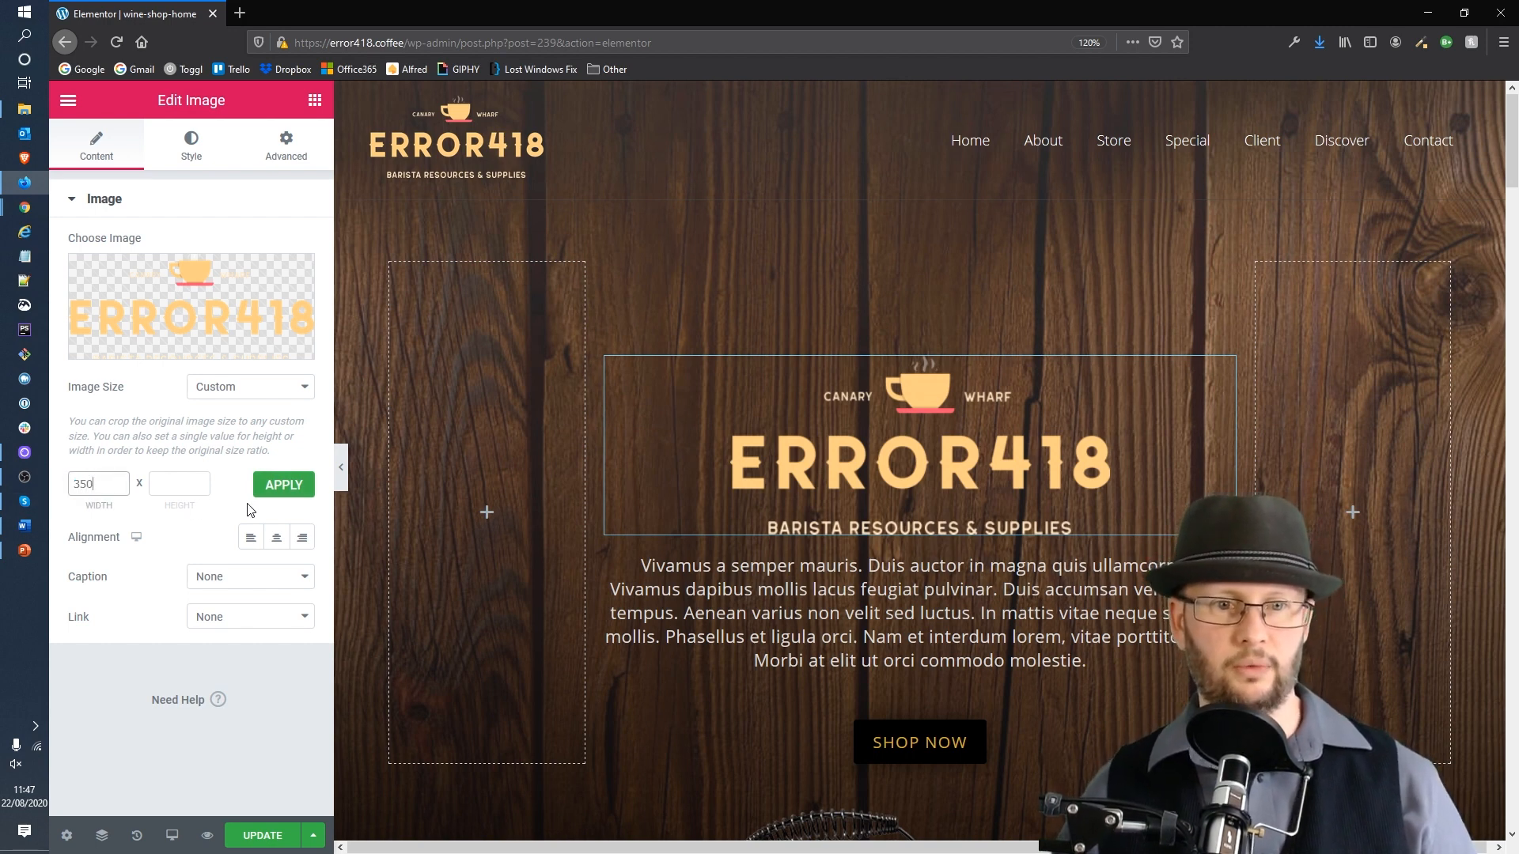
click(262, 488)
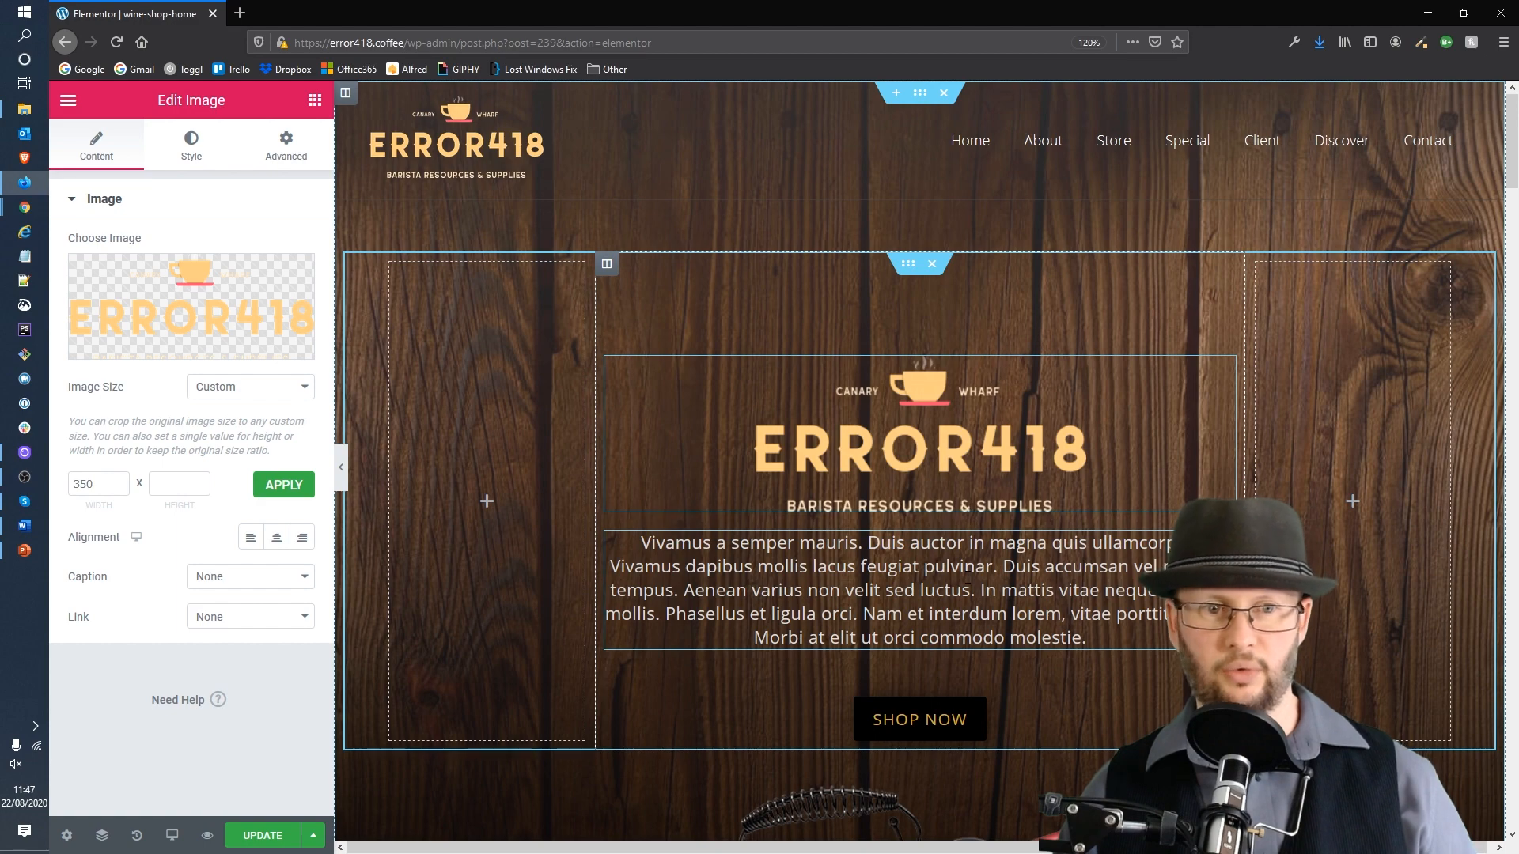
Step: Review the image's Style and Advanced options, return to its content settings, and update the page
click(191, 146)
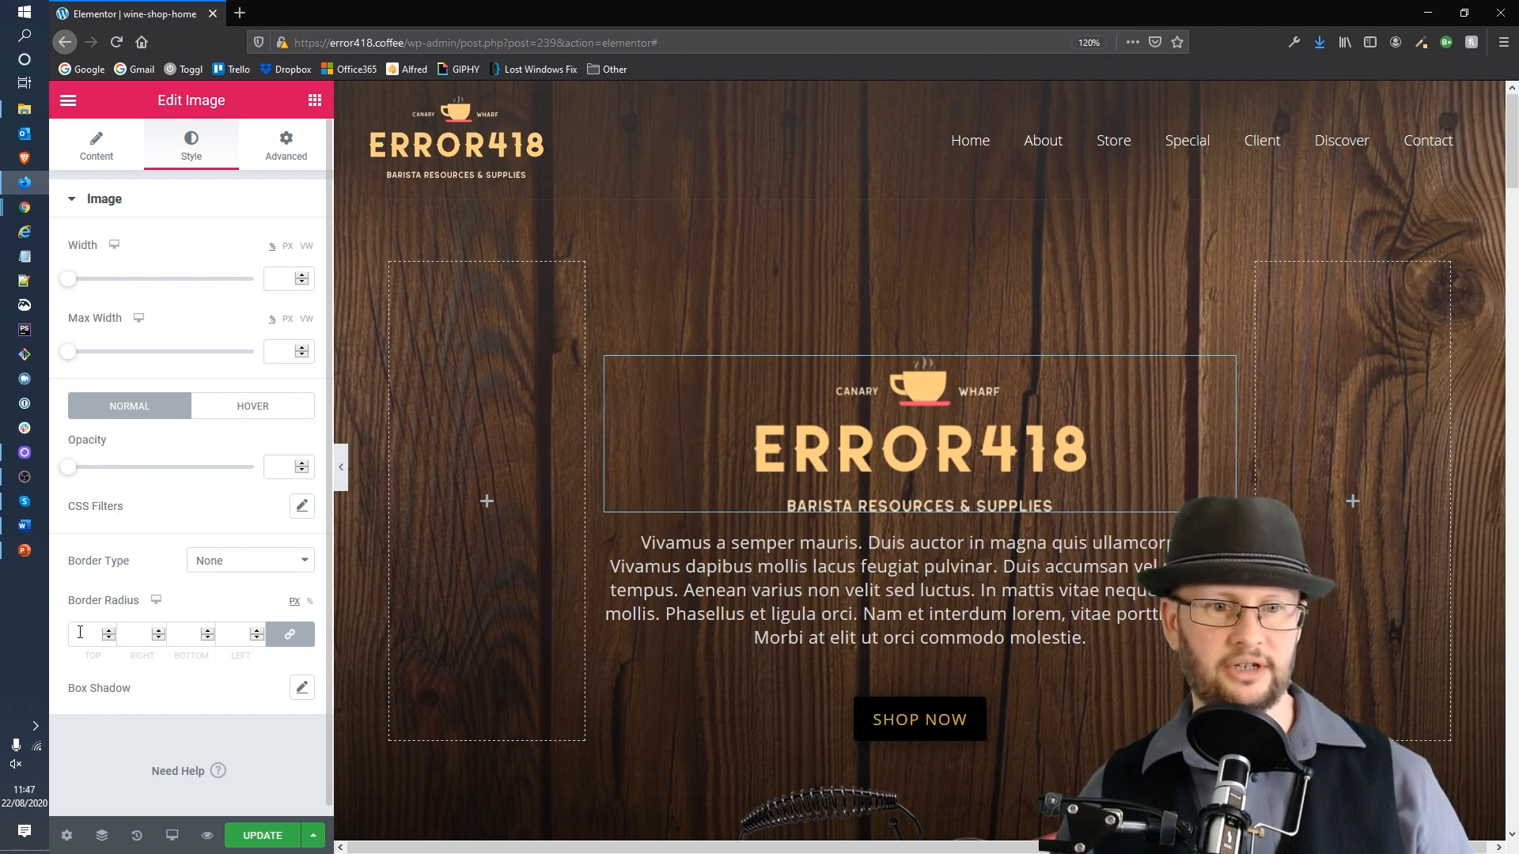
click(295, 153)
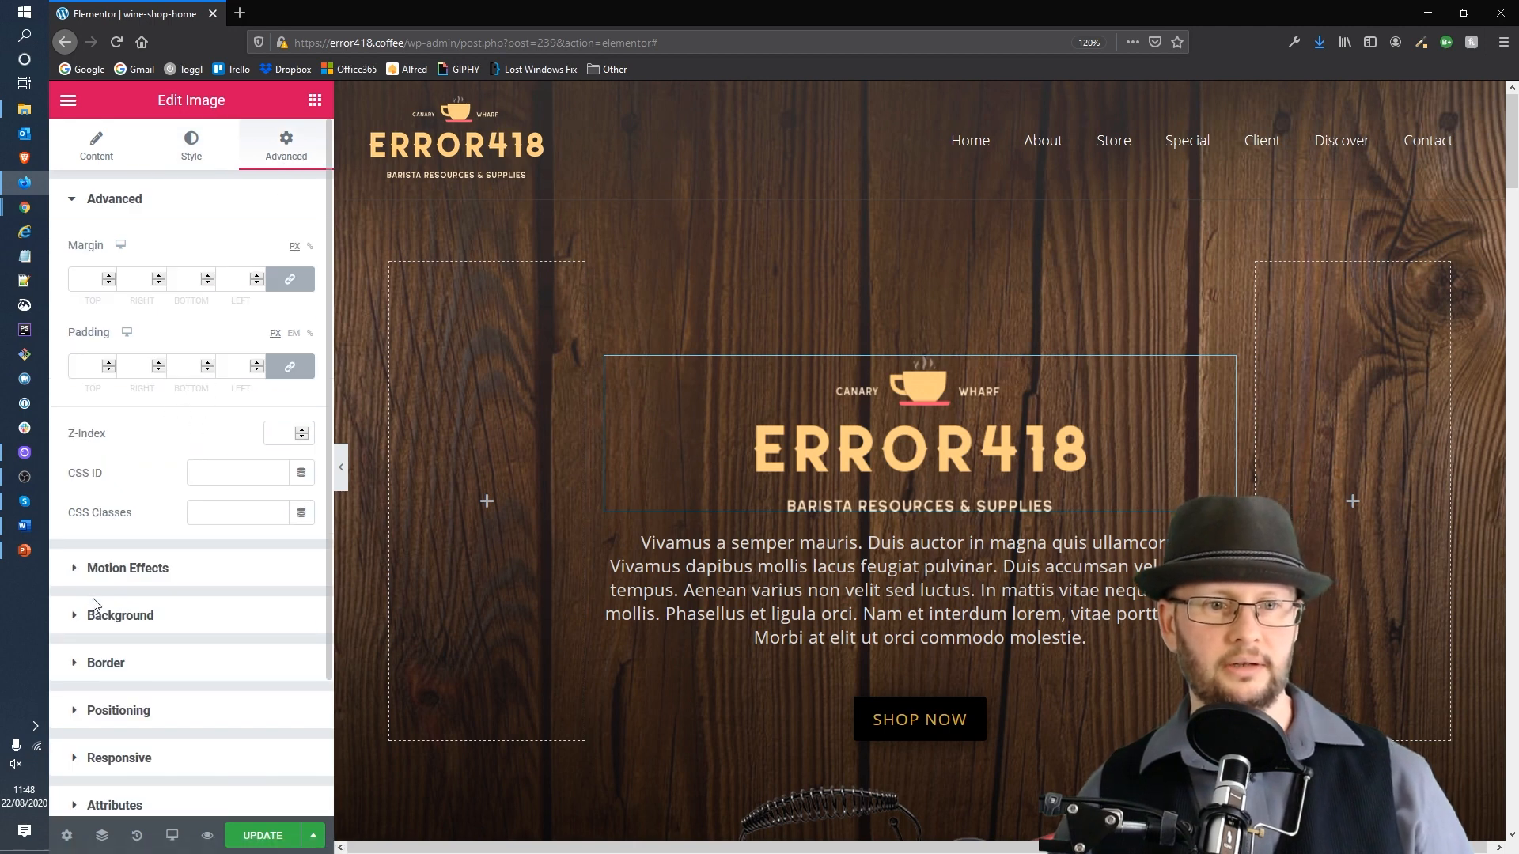
scroll(88, 655, down, 2)
click(125, 483)
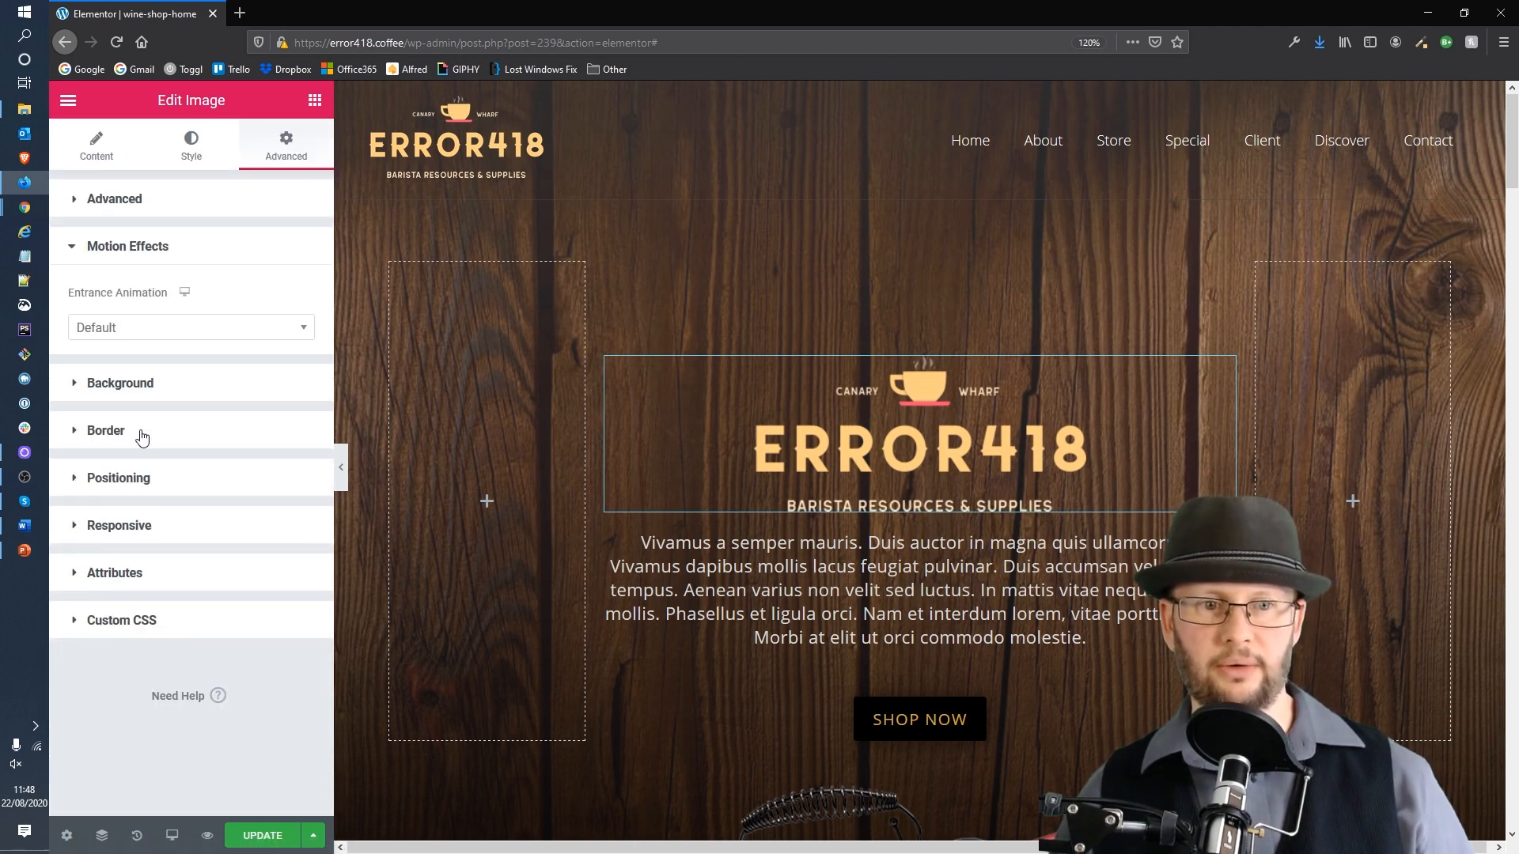
click(123, 386)
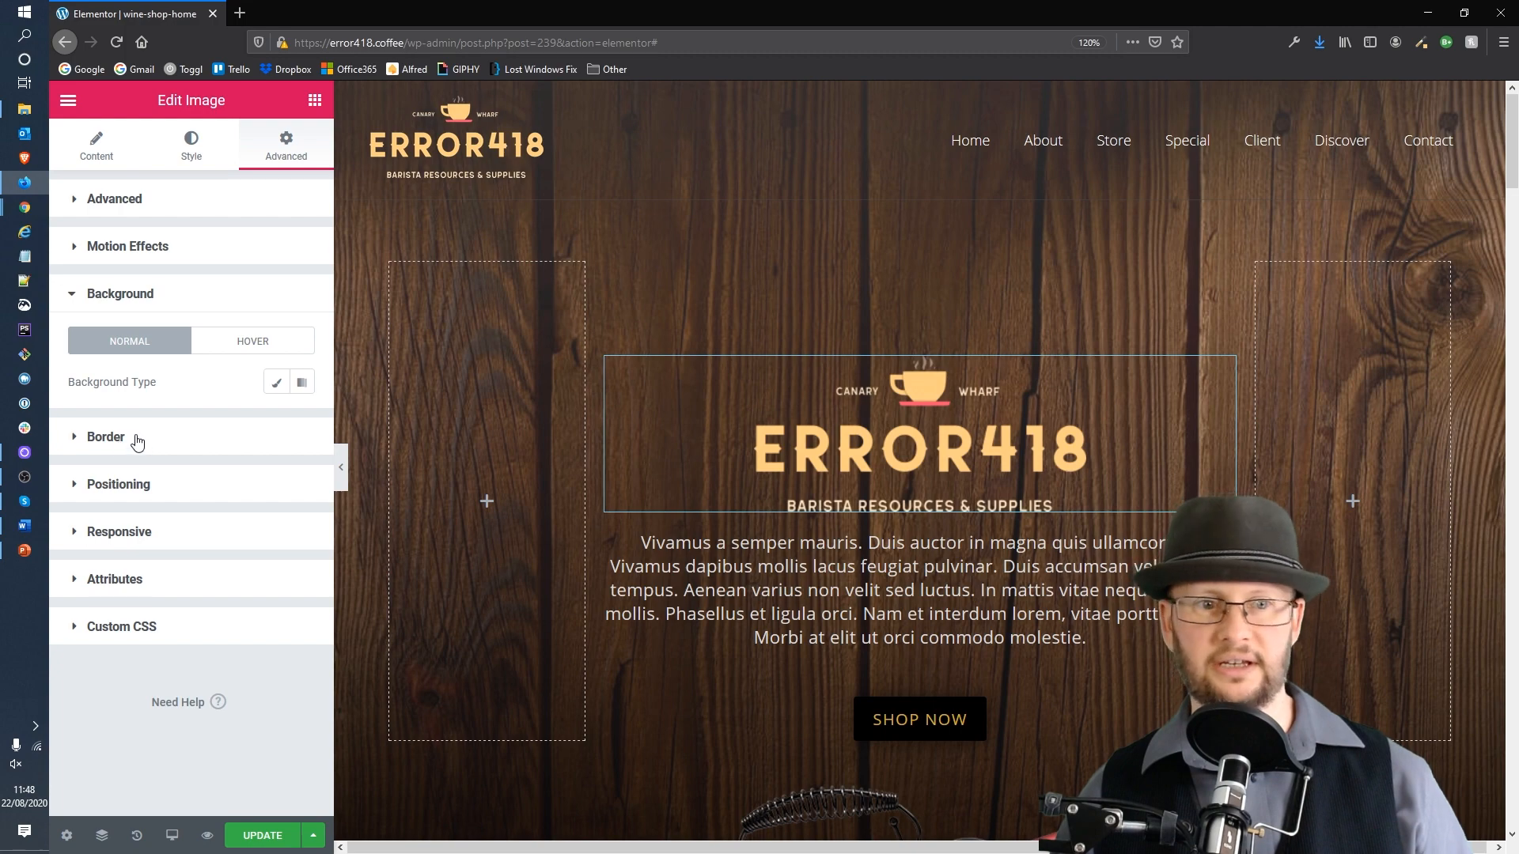
click(137, 440)
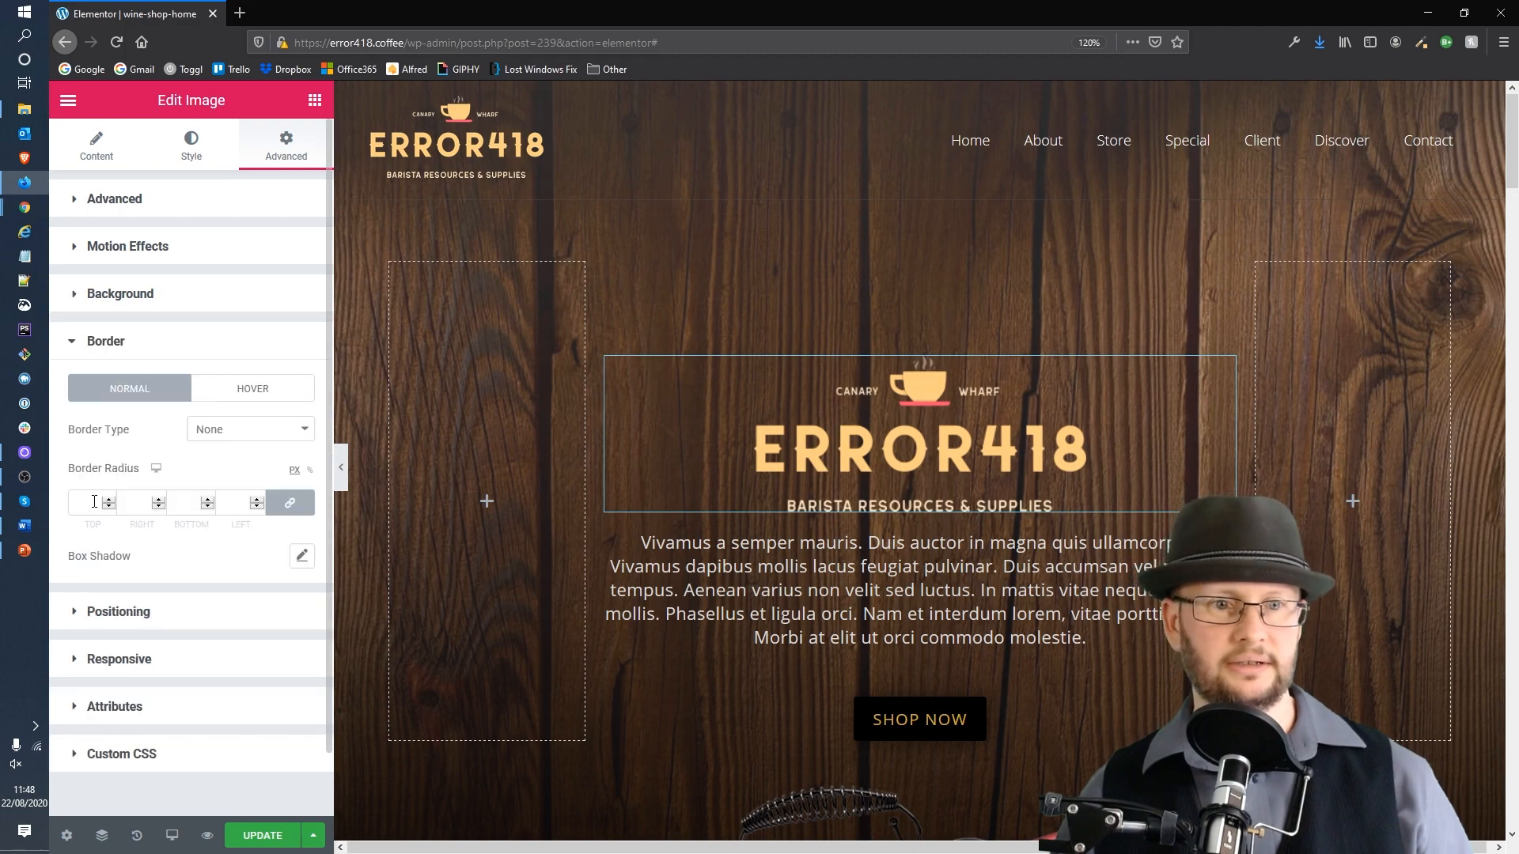
click(98, 143)
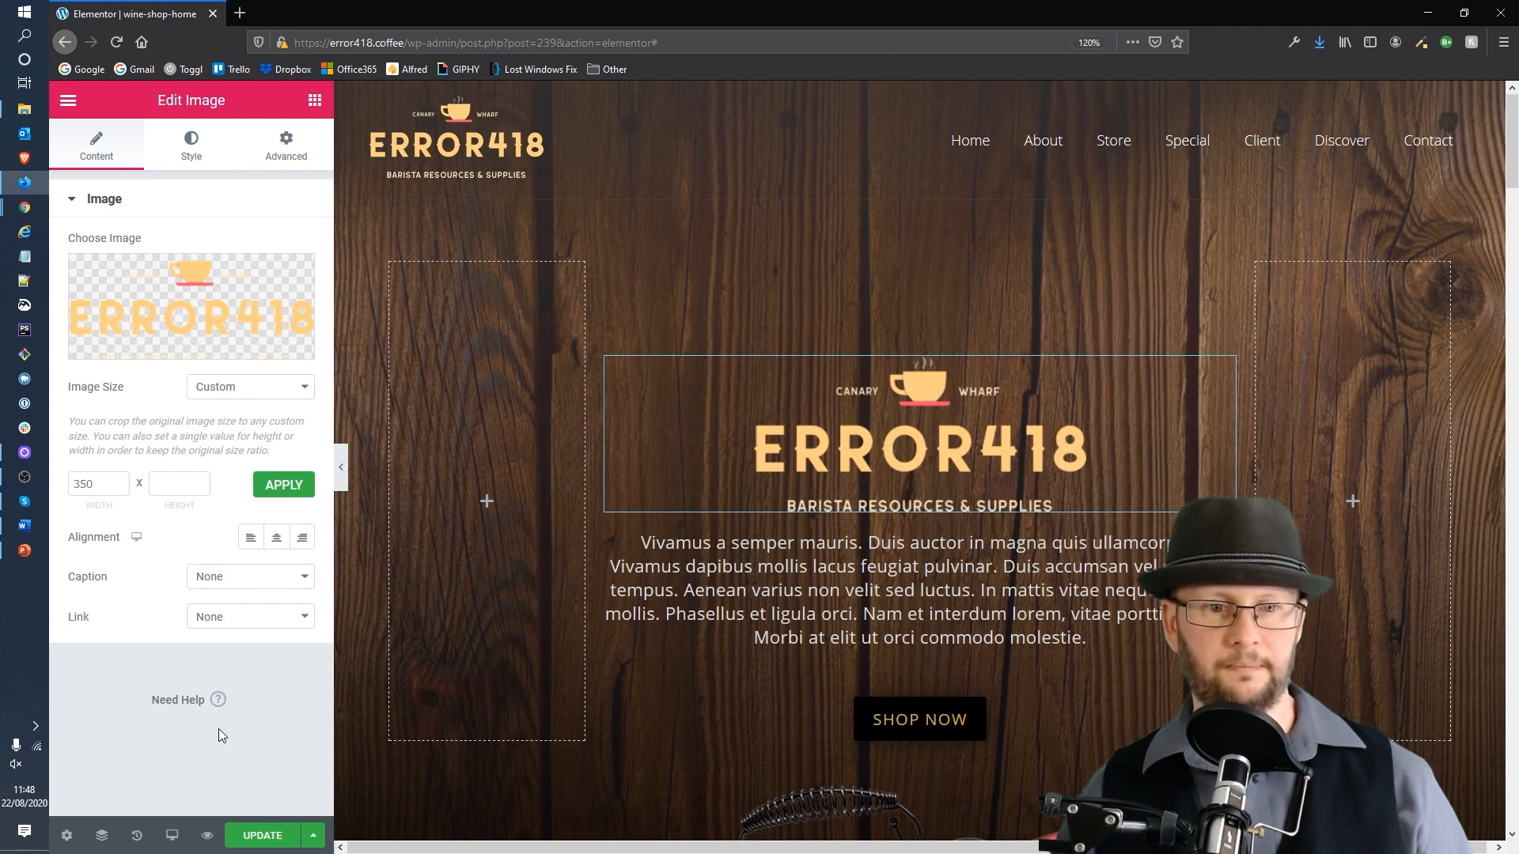
click(246, 840)
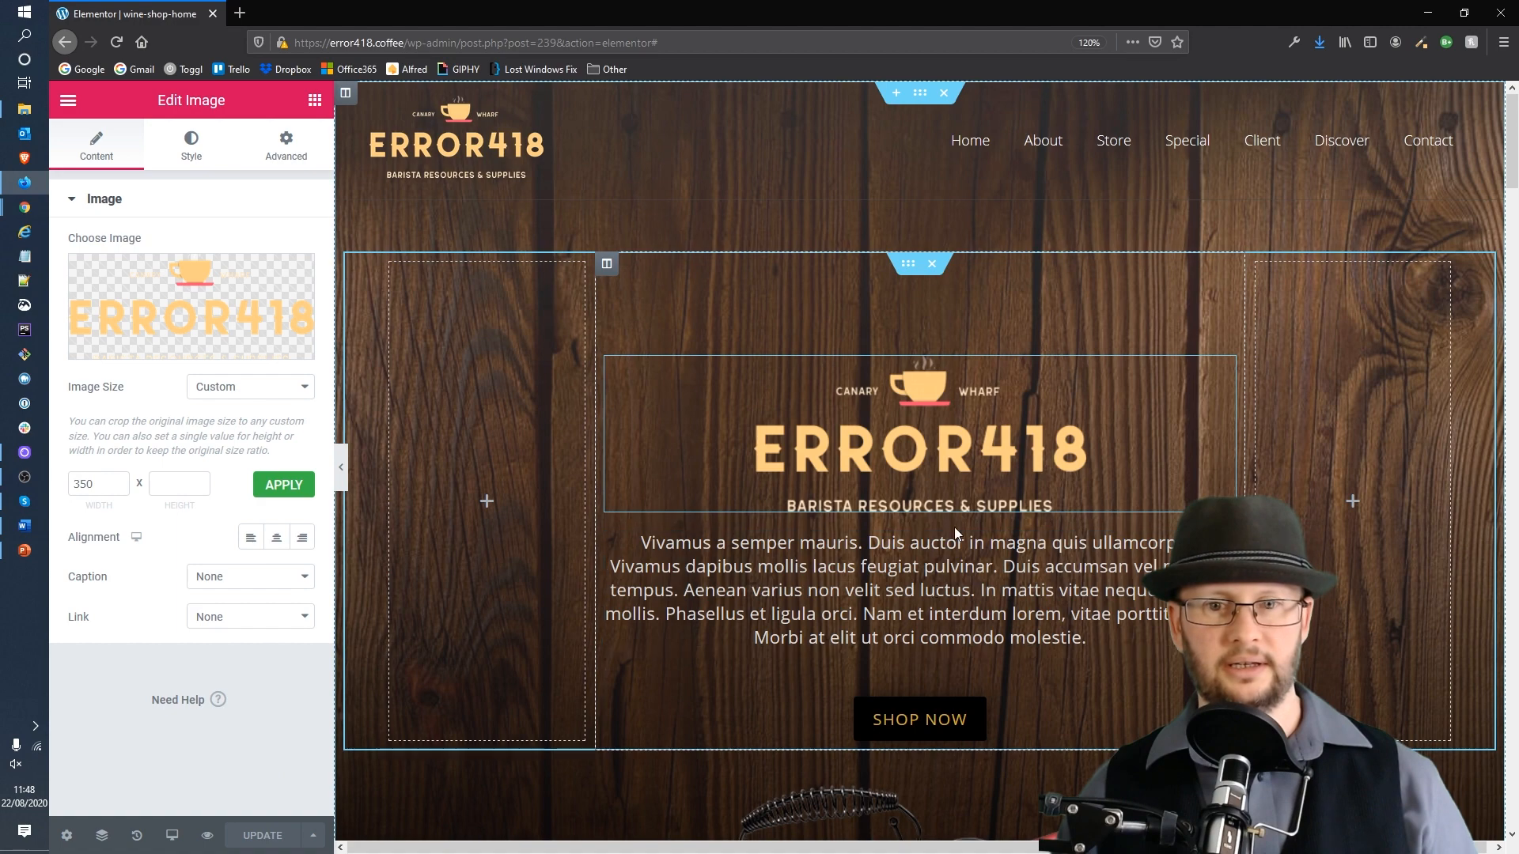
Step: Delete the SHOP NOW button beneath the hero paragraph
scroll(954, 527, down, 3)
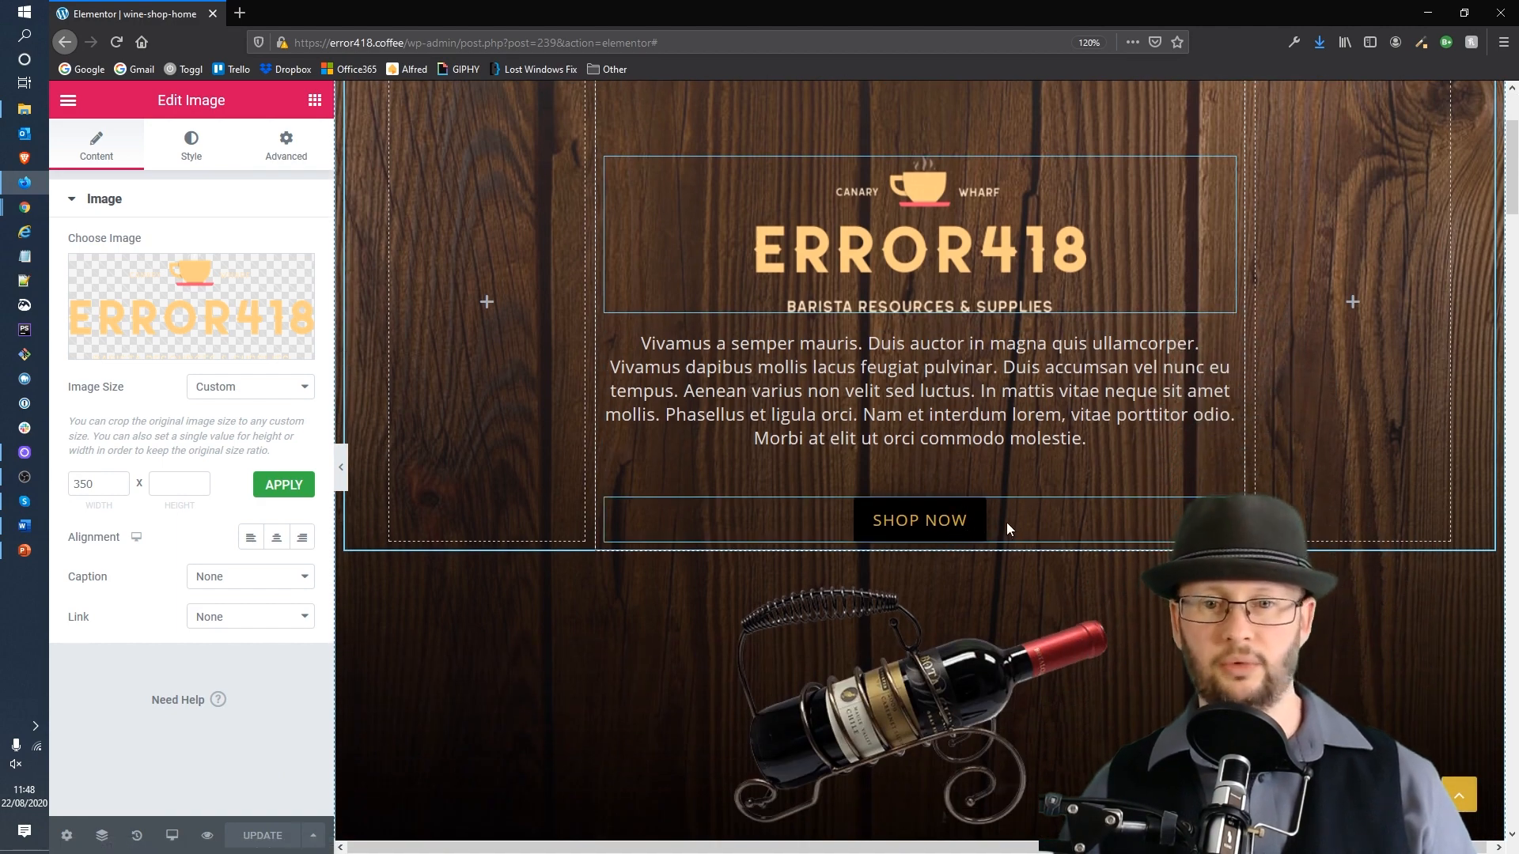
right_click(1008, 528)
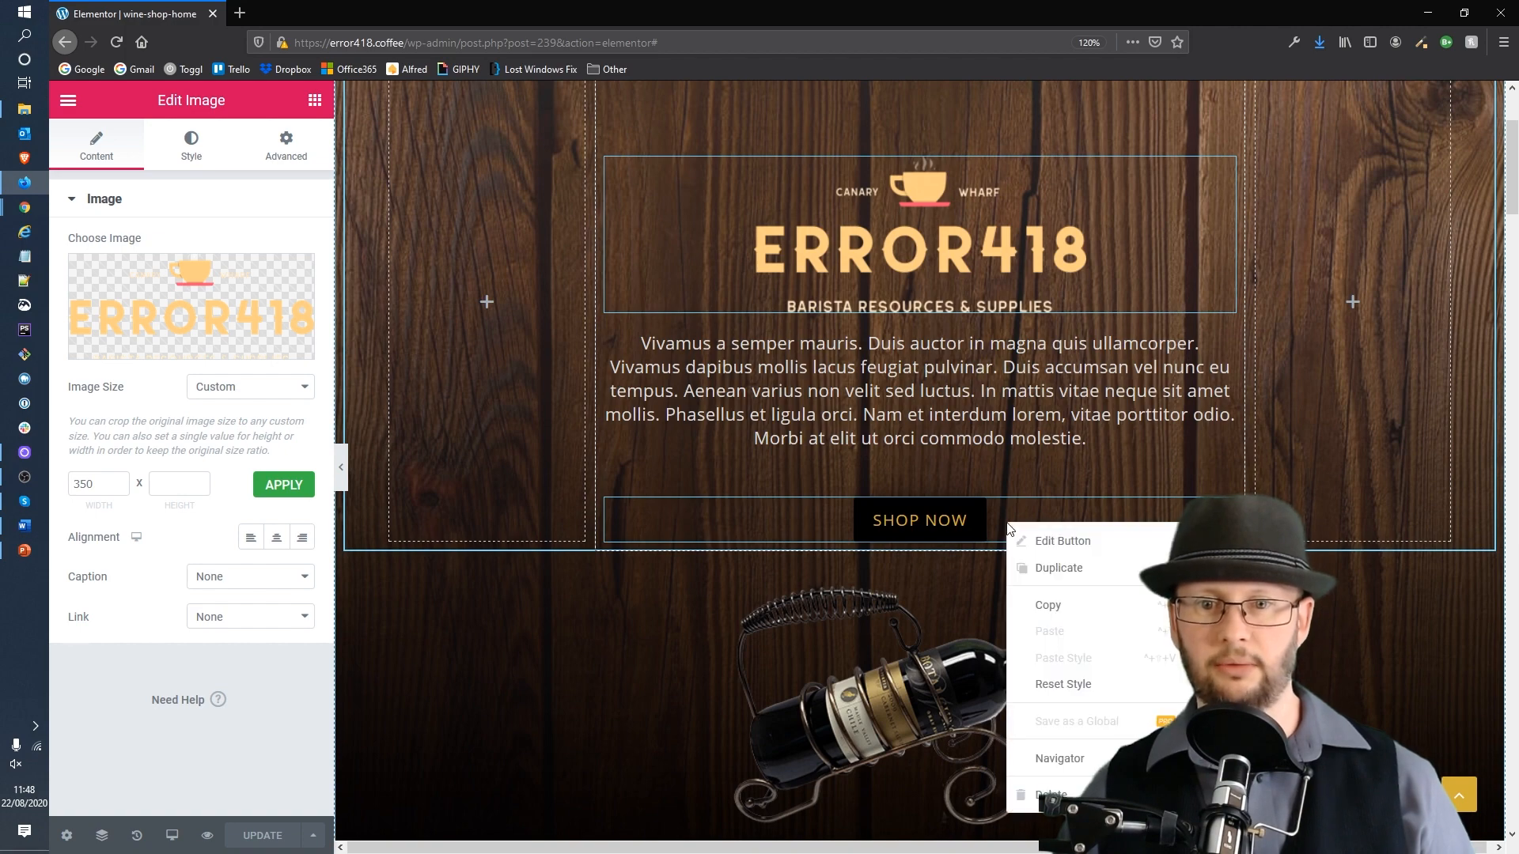
click(1056, 794)
Step: Delete the wine bottle image in the section below the hero
scroll(1127, 605, down, 3)
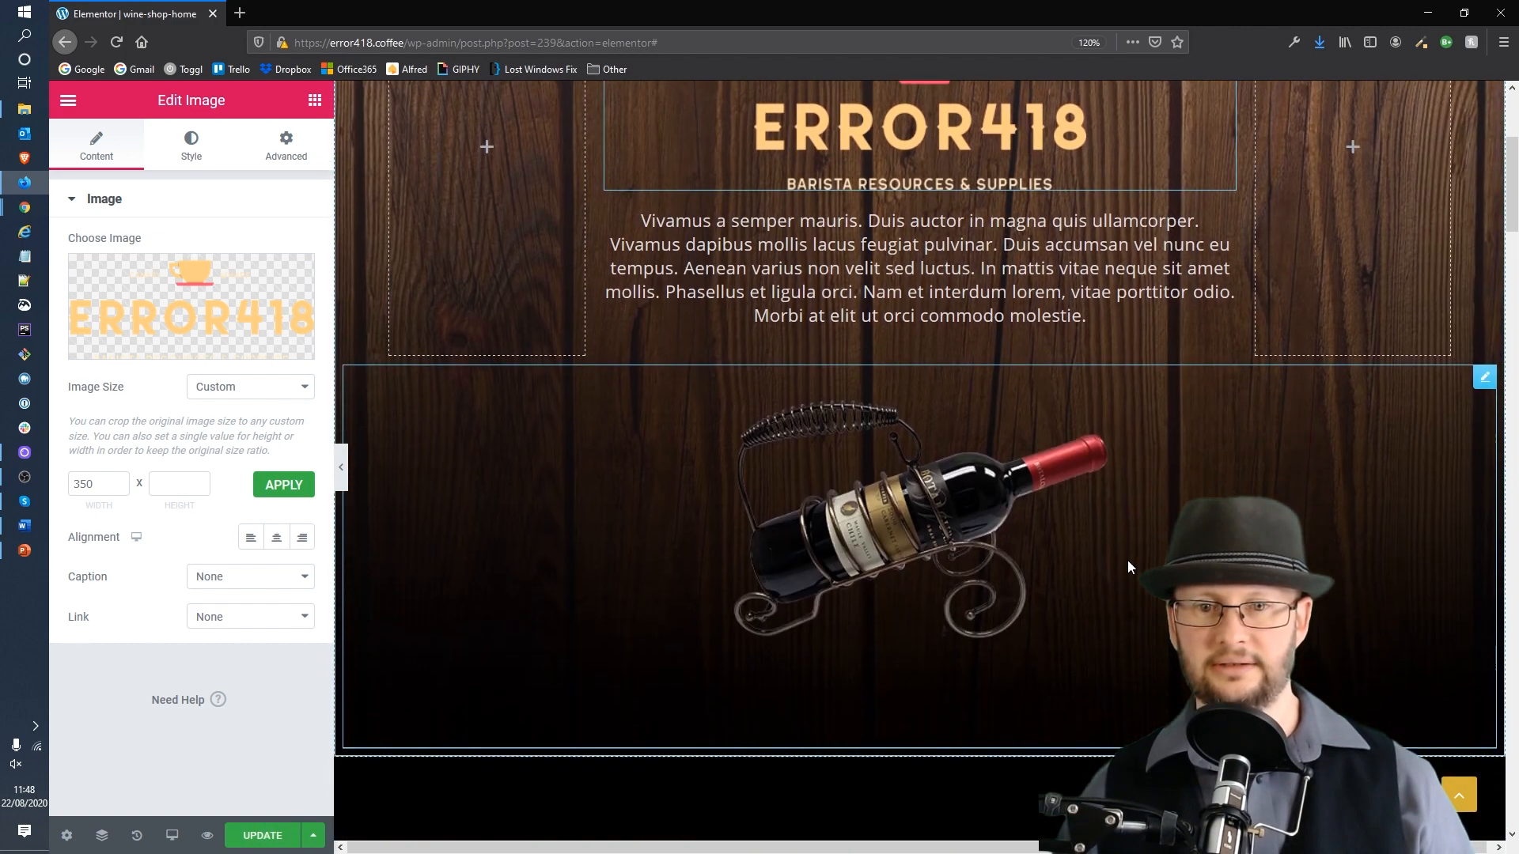
click(920, 408)
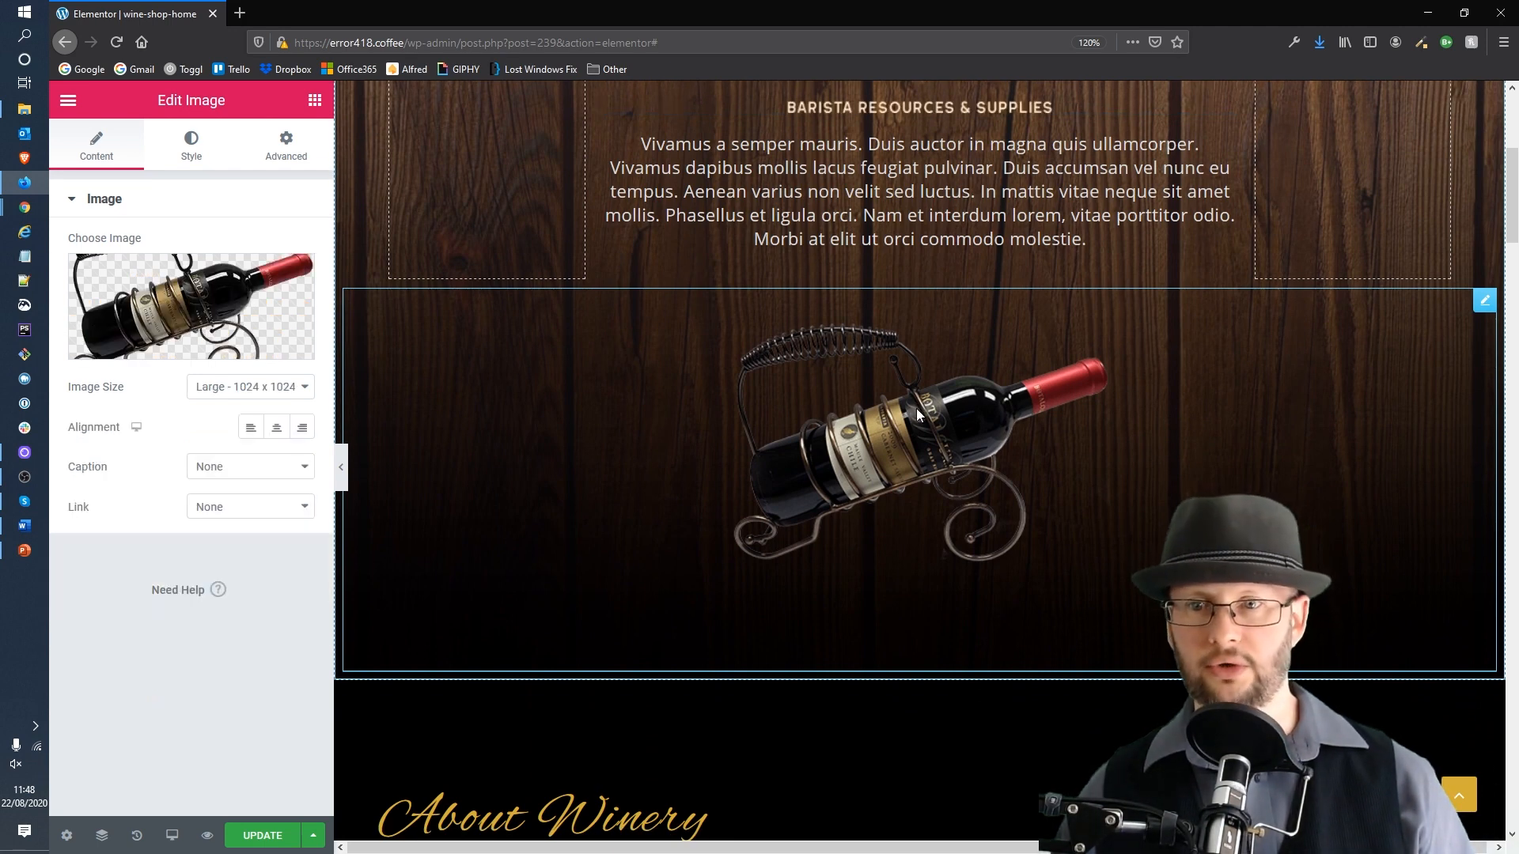
right_click(960, 402)
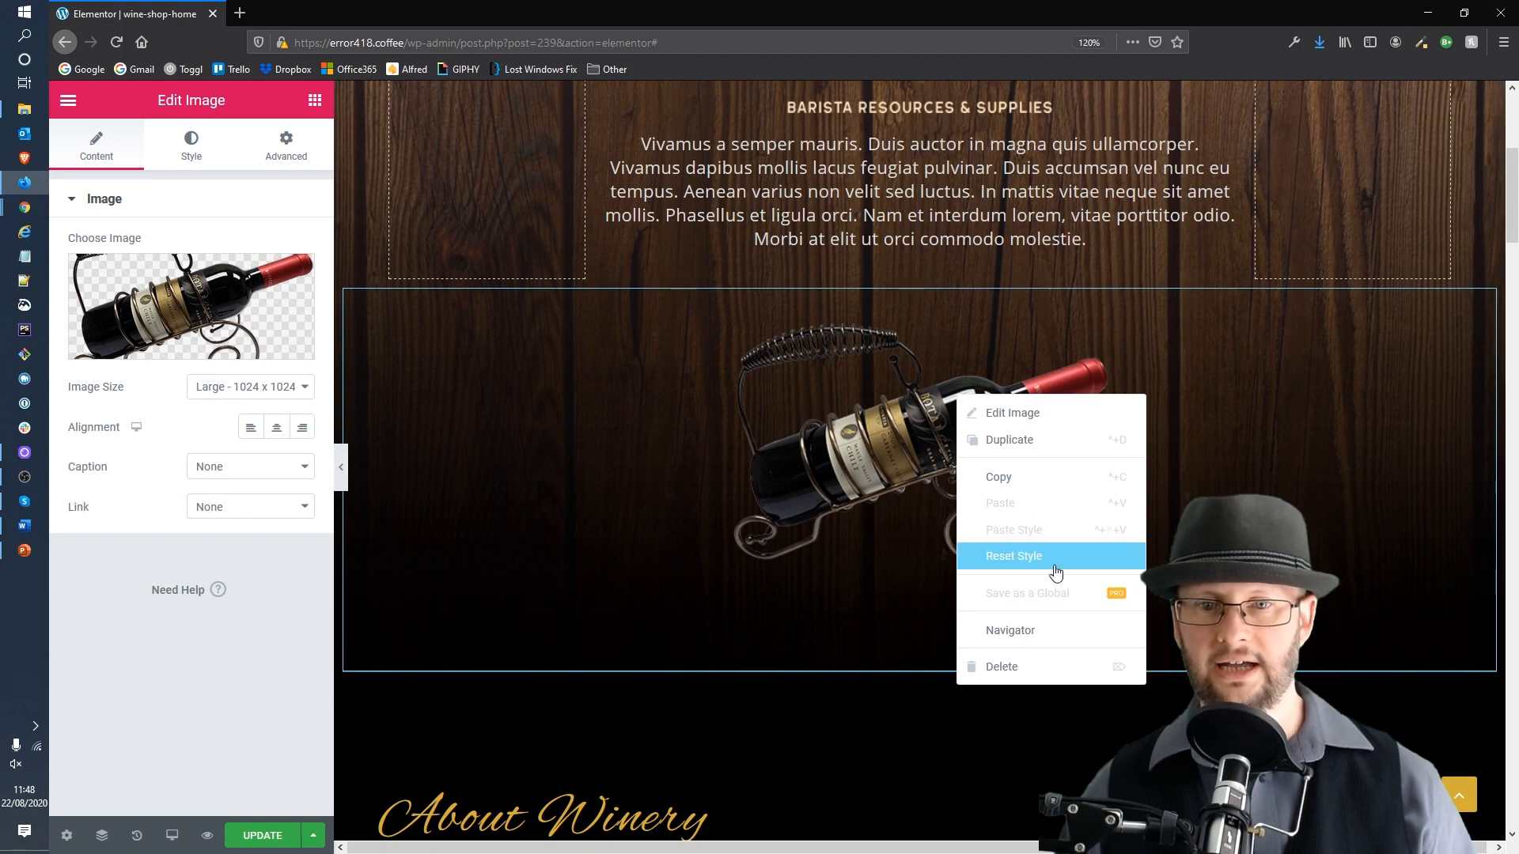
click(1034, 672)
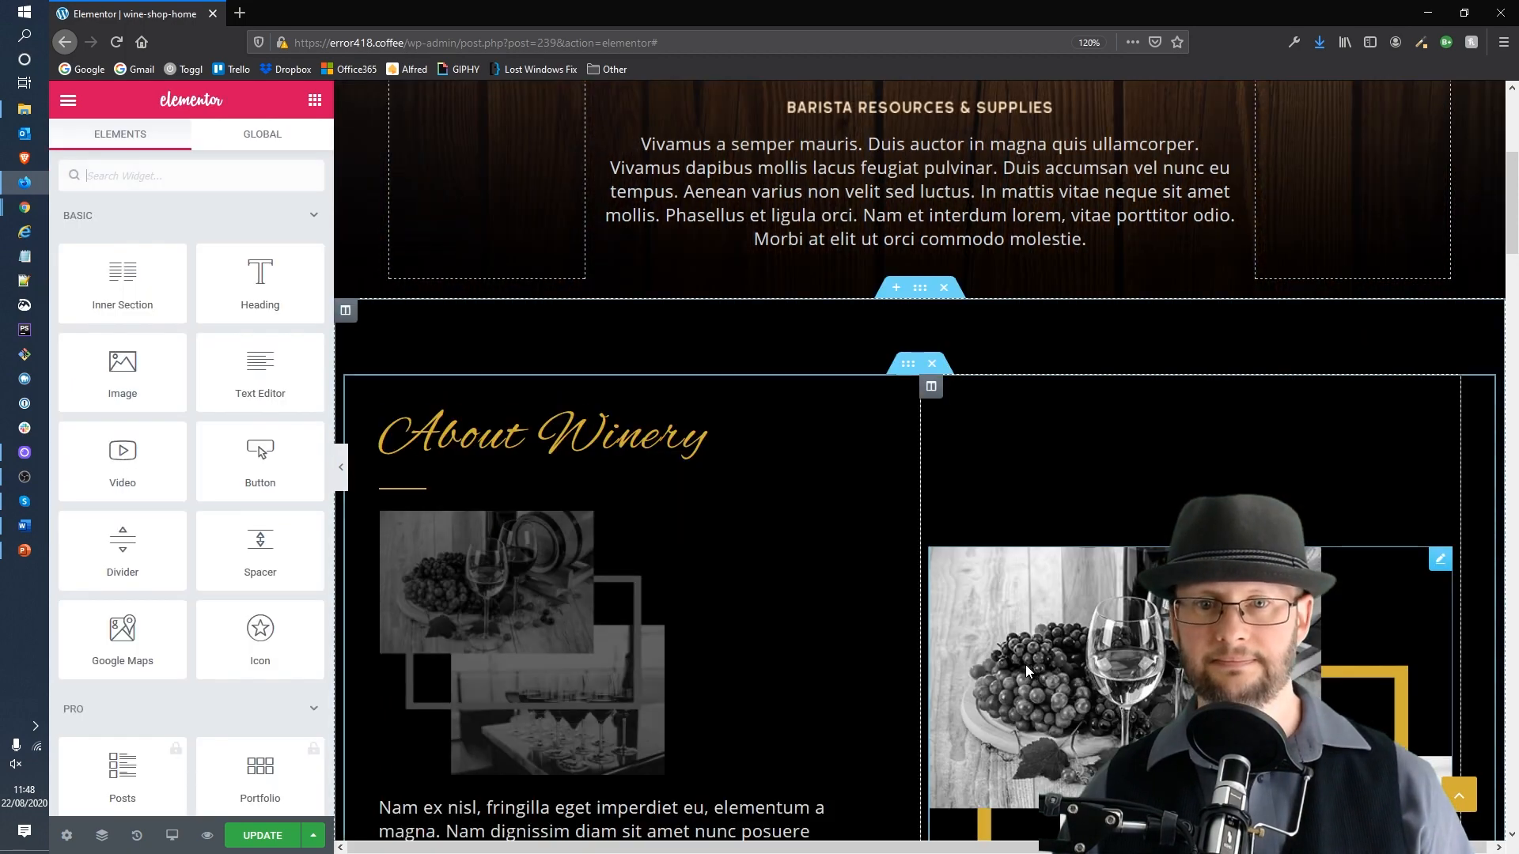
scroll(1105, 427, up, 5)
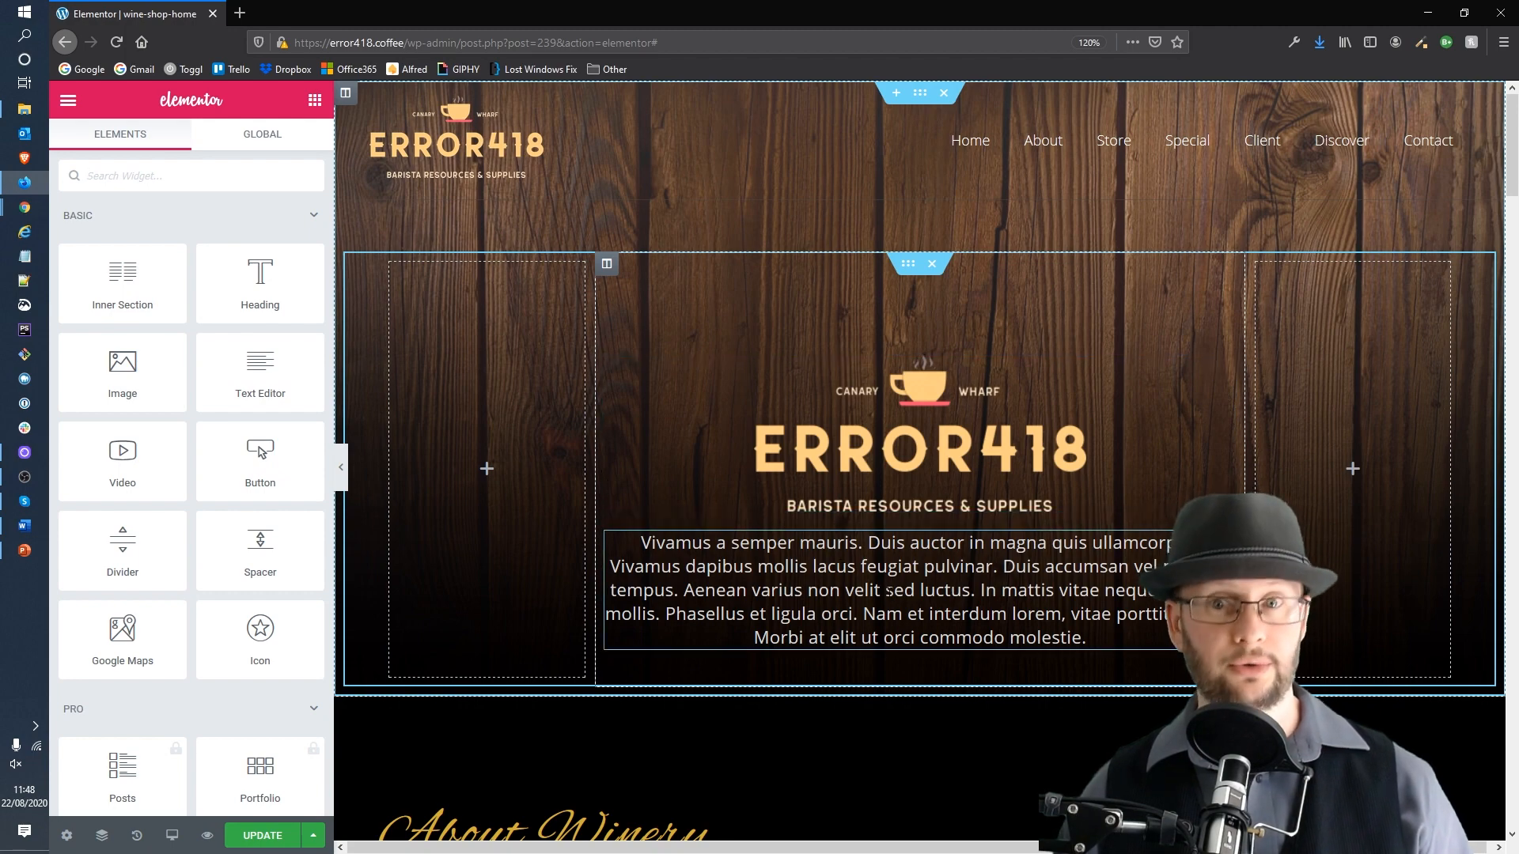
Step: Replace the hero paragraph's placeholder text with "This is my text!"
click(888, 590)
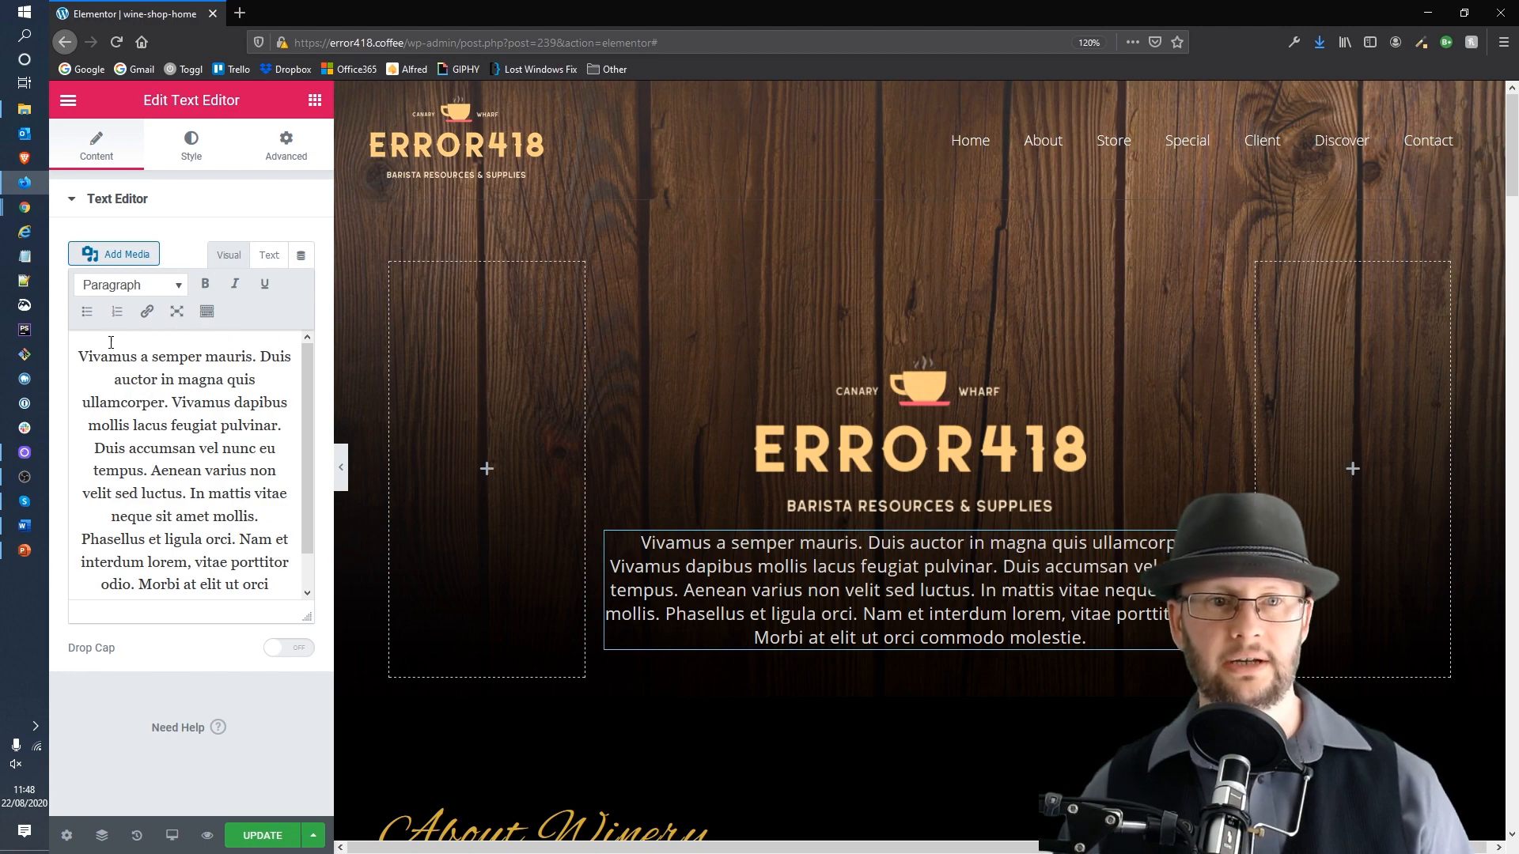
drag(76, 352, 286, 621)
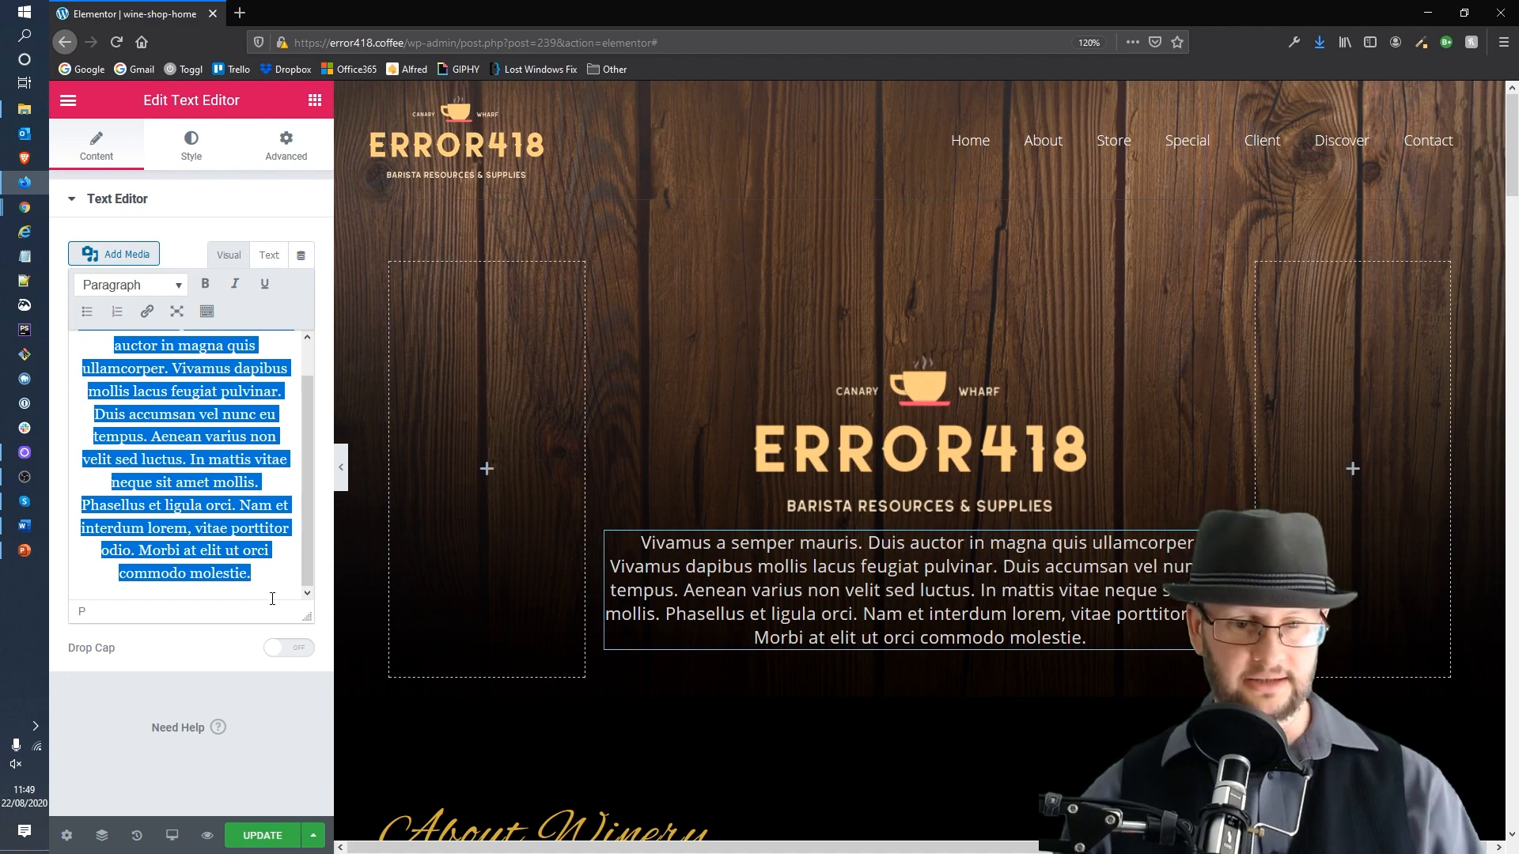
text(This is m)
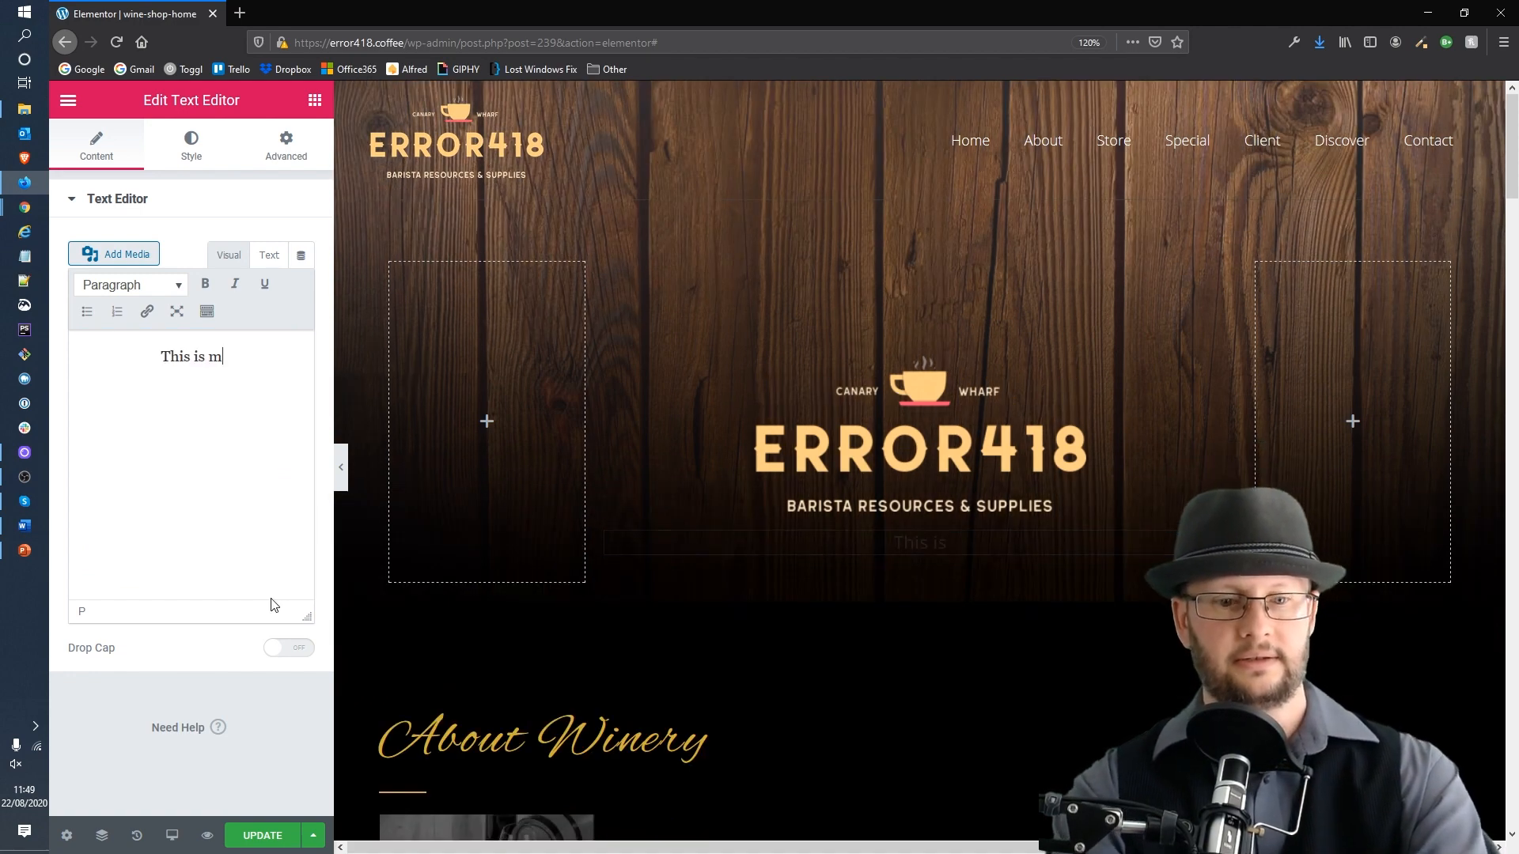
text(y tex)
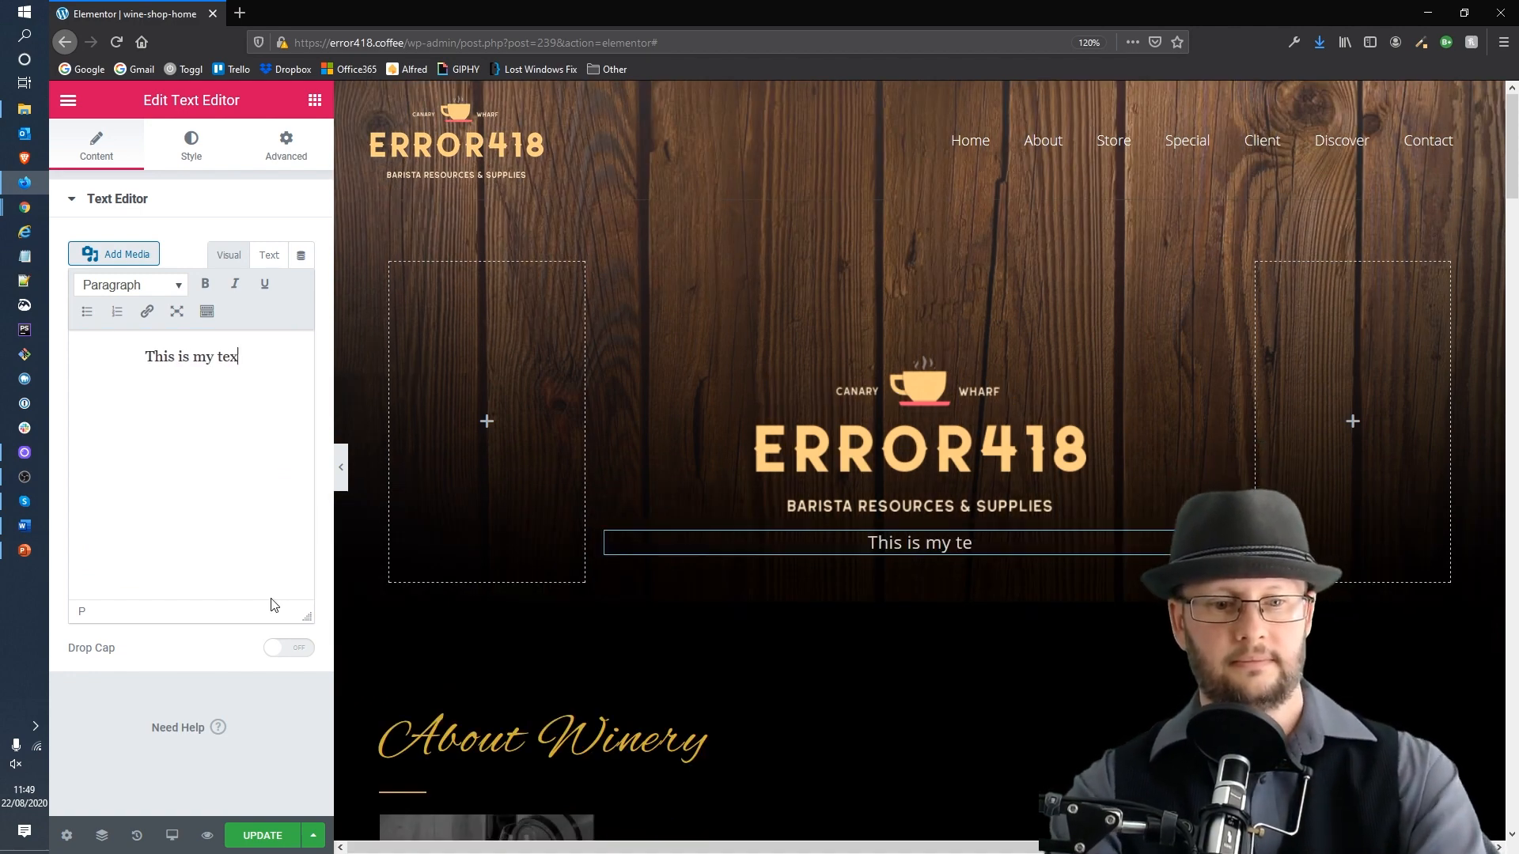
text(t!)
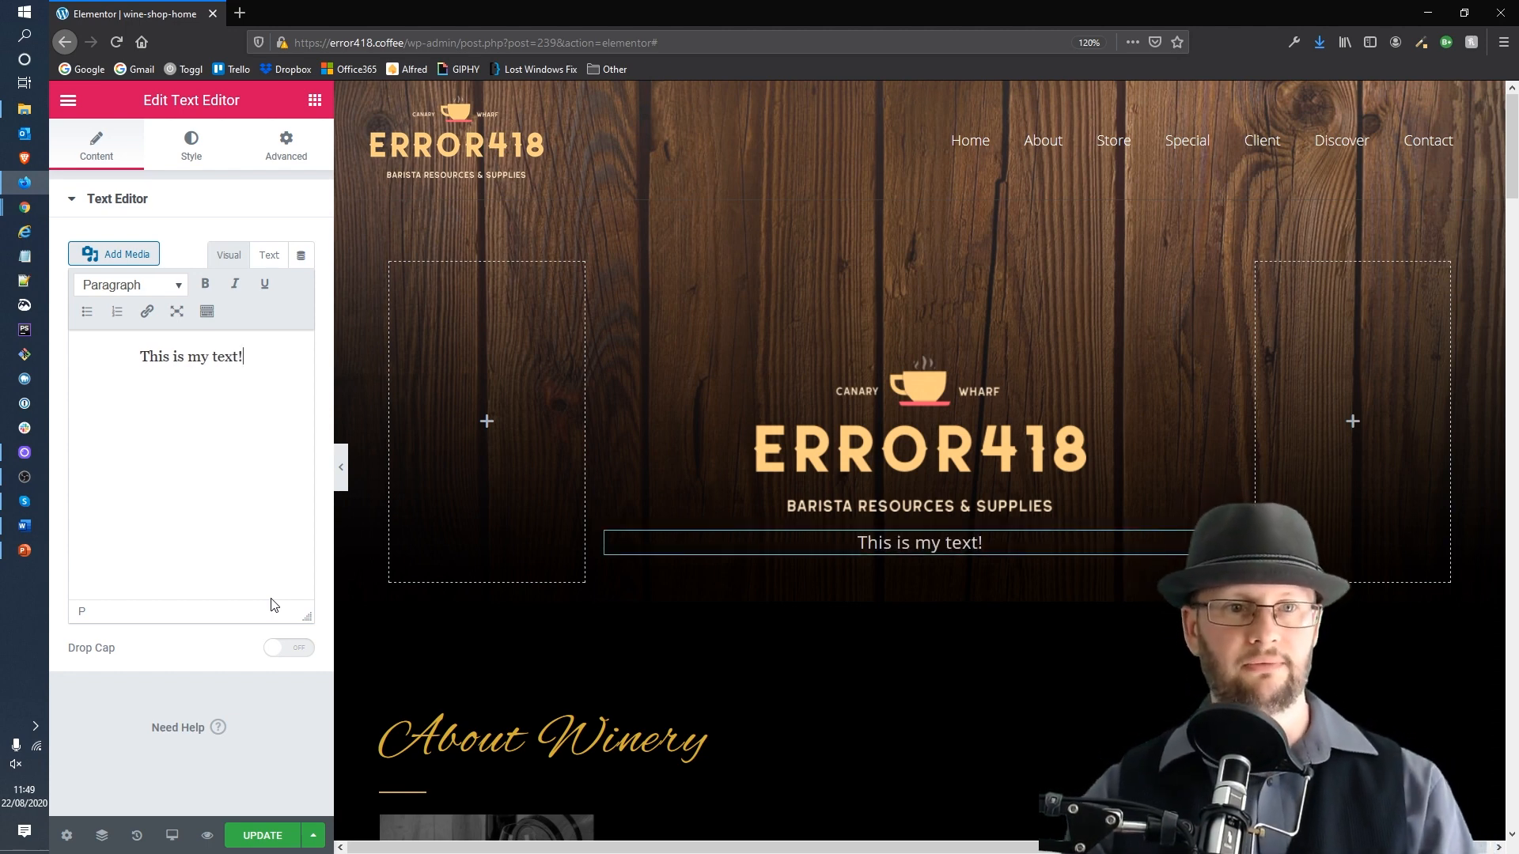
Step: Clear all the text from the hero paragraph
key(ctrl+a)
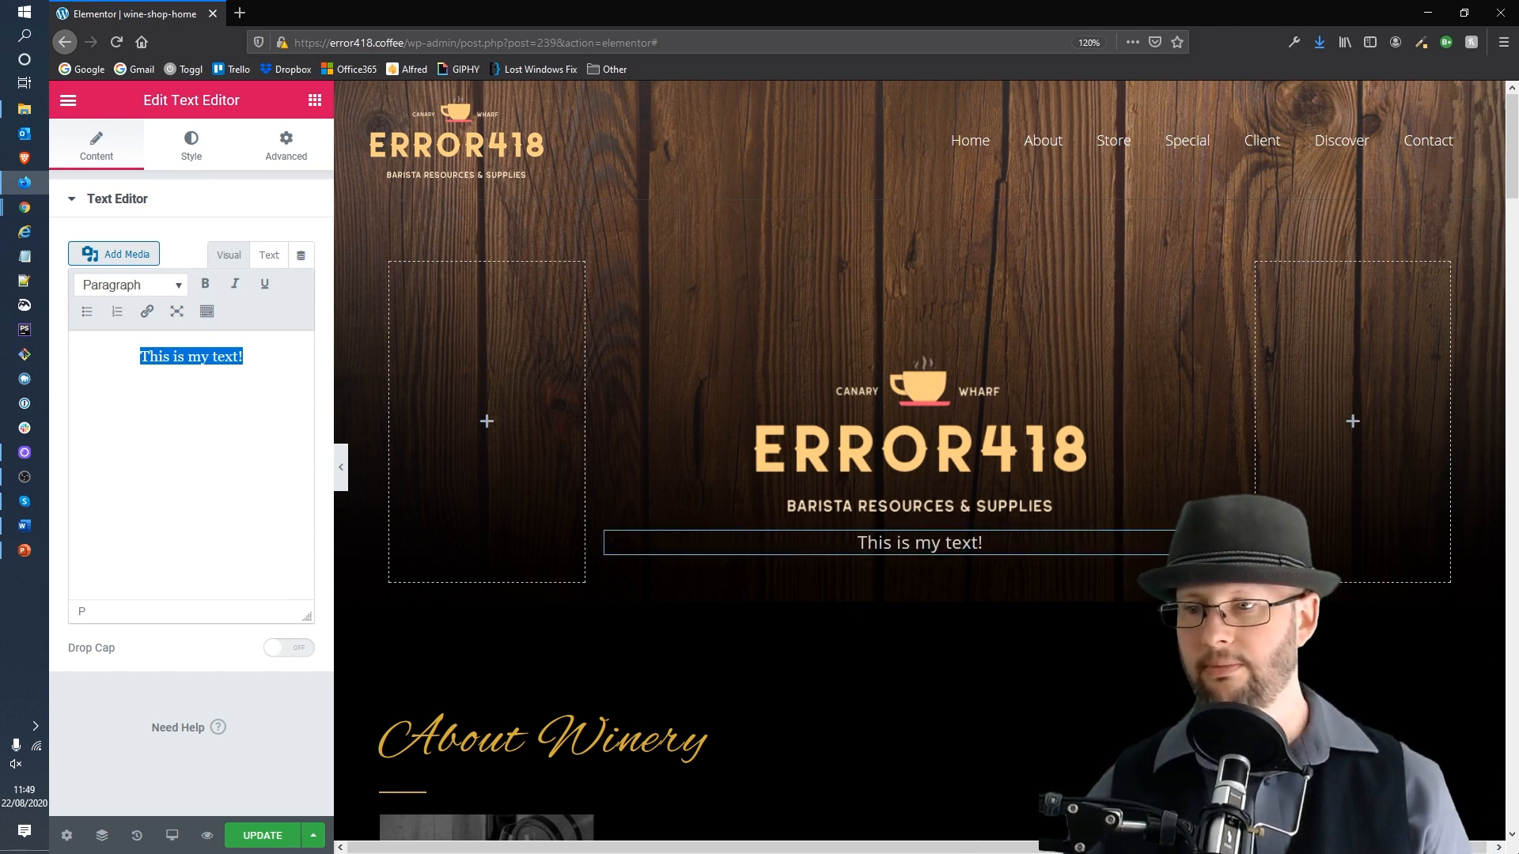
key(alt+Tab)
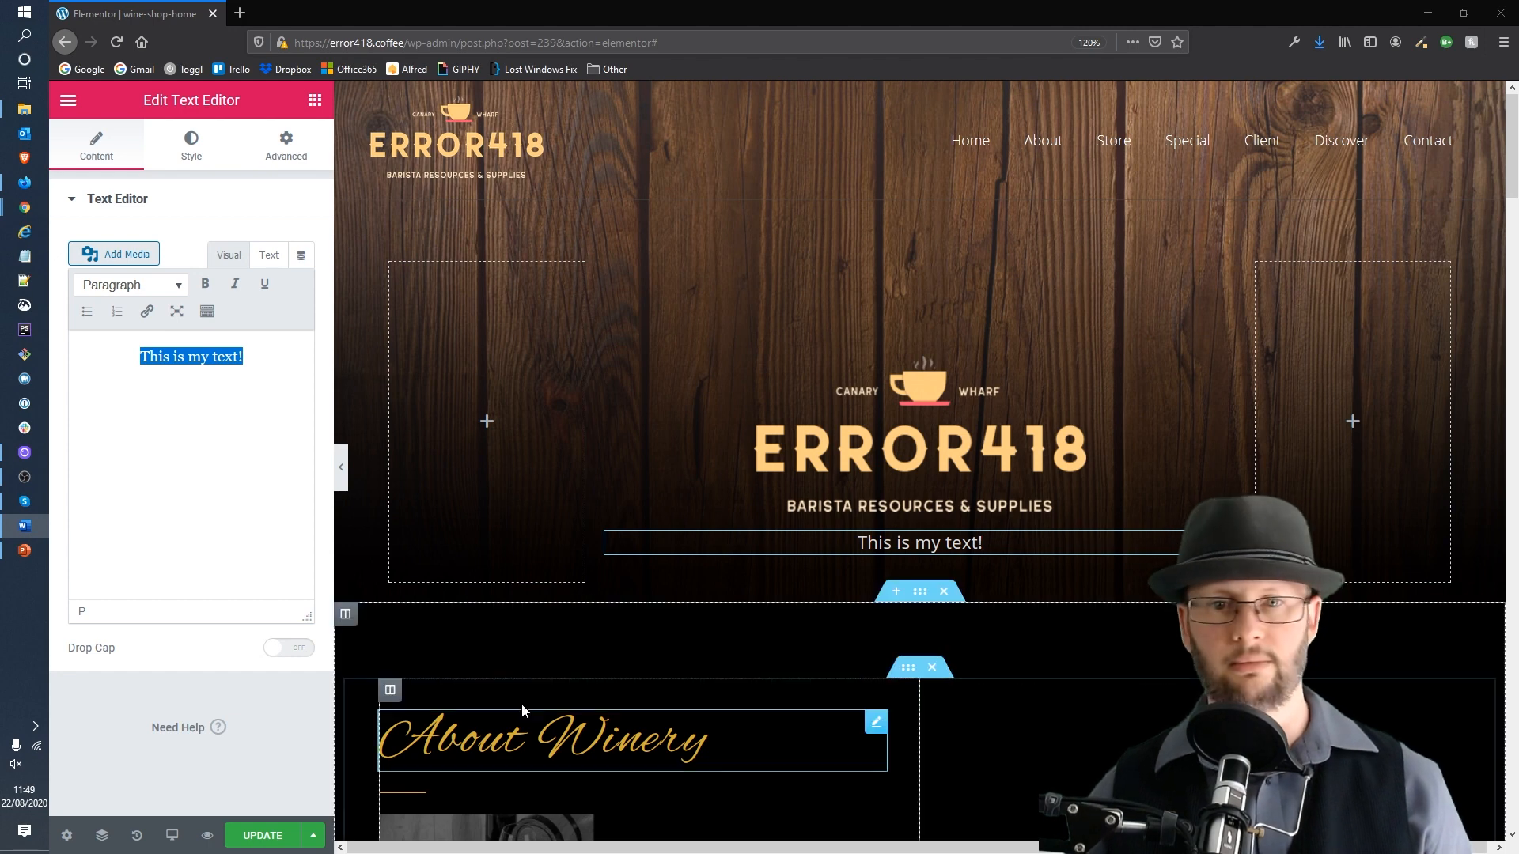
click(244, 409)
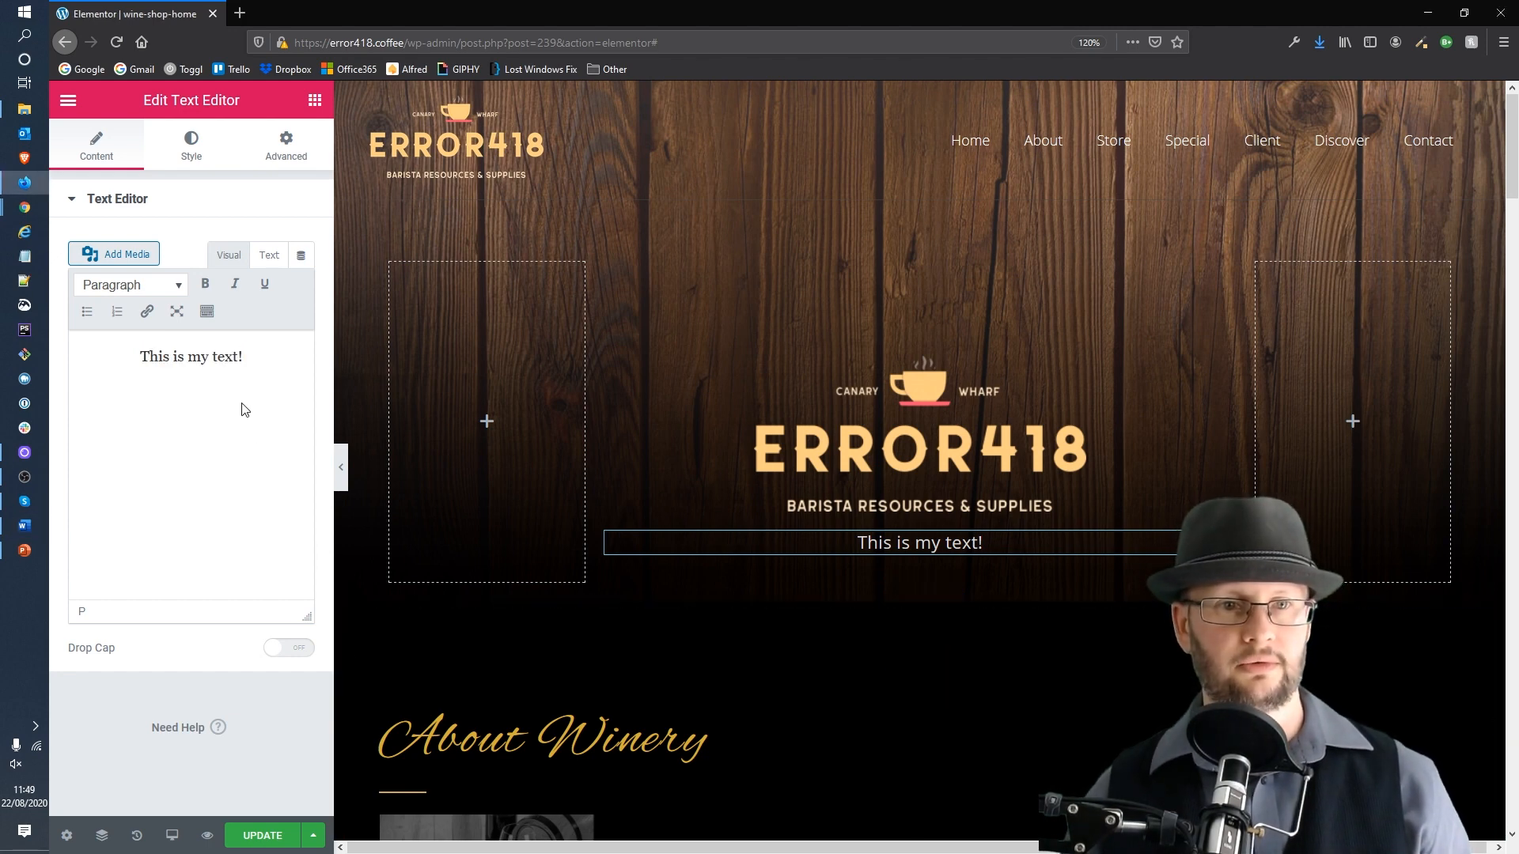
key(ctrl+a)
key(BackSpace)
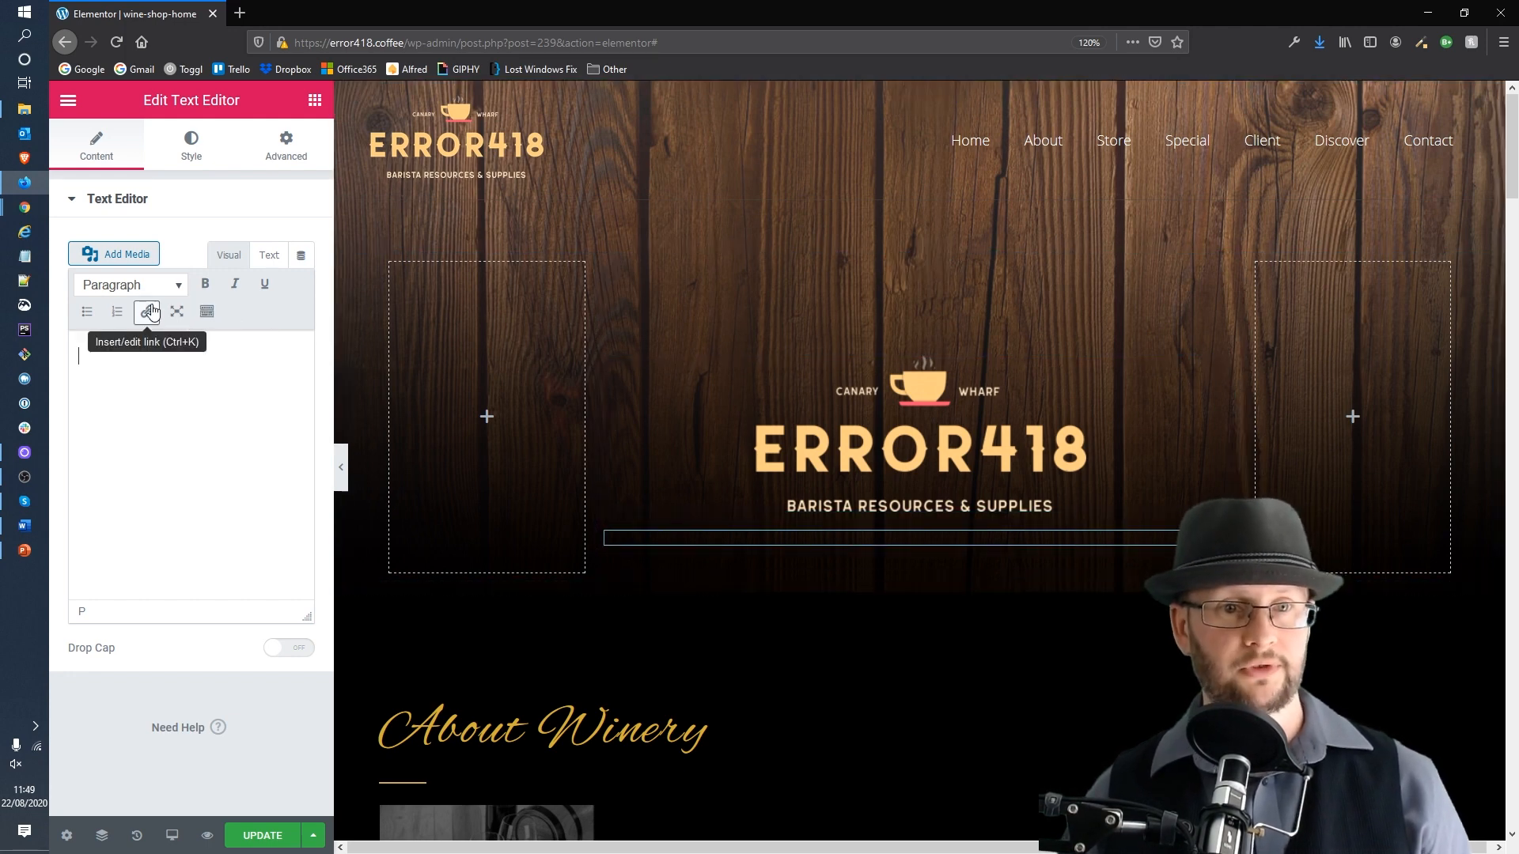
Step: Expand the full editor toolbar and turn on paste as plain text
click(207, 313)
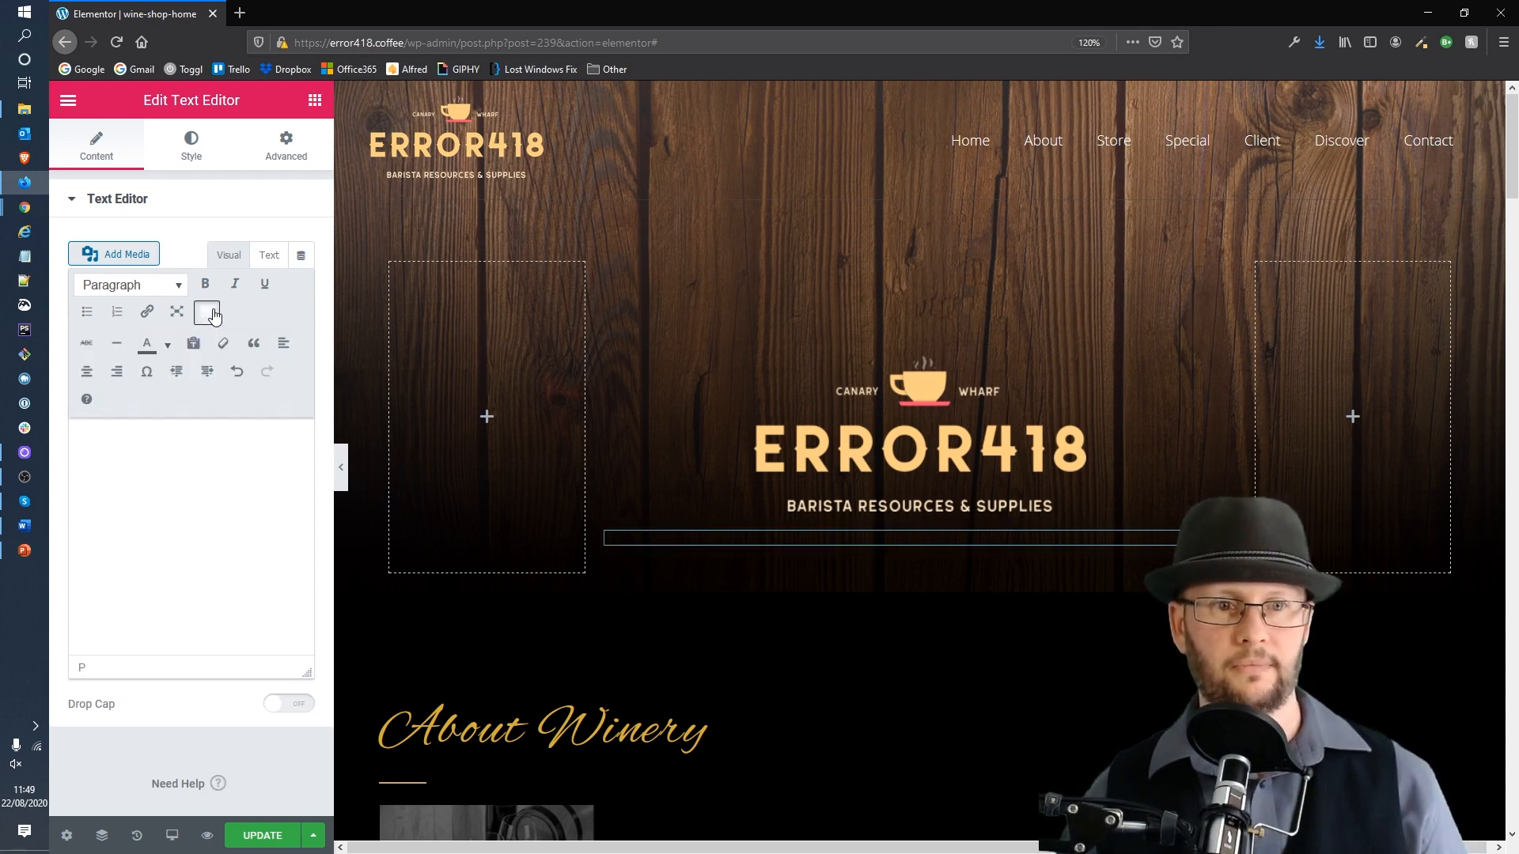
click(197, 357)
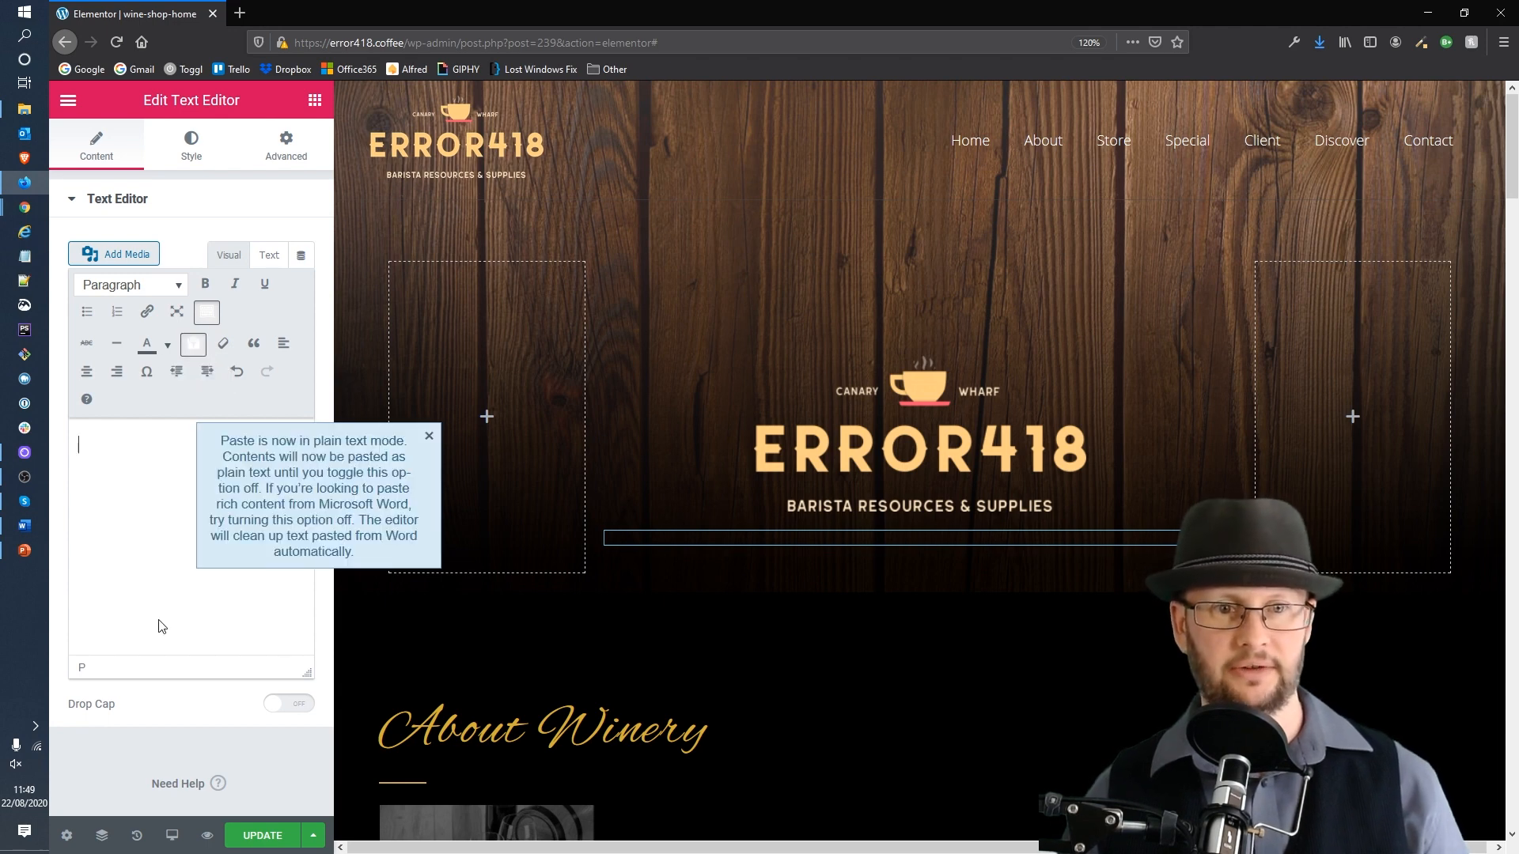
click(430, 438)
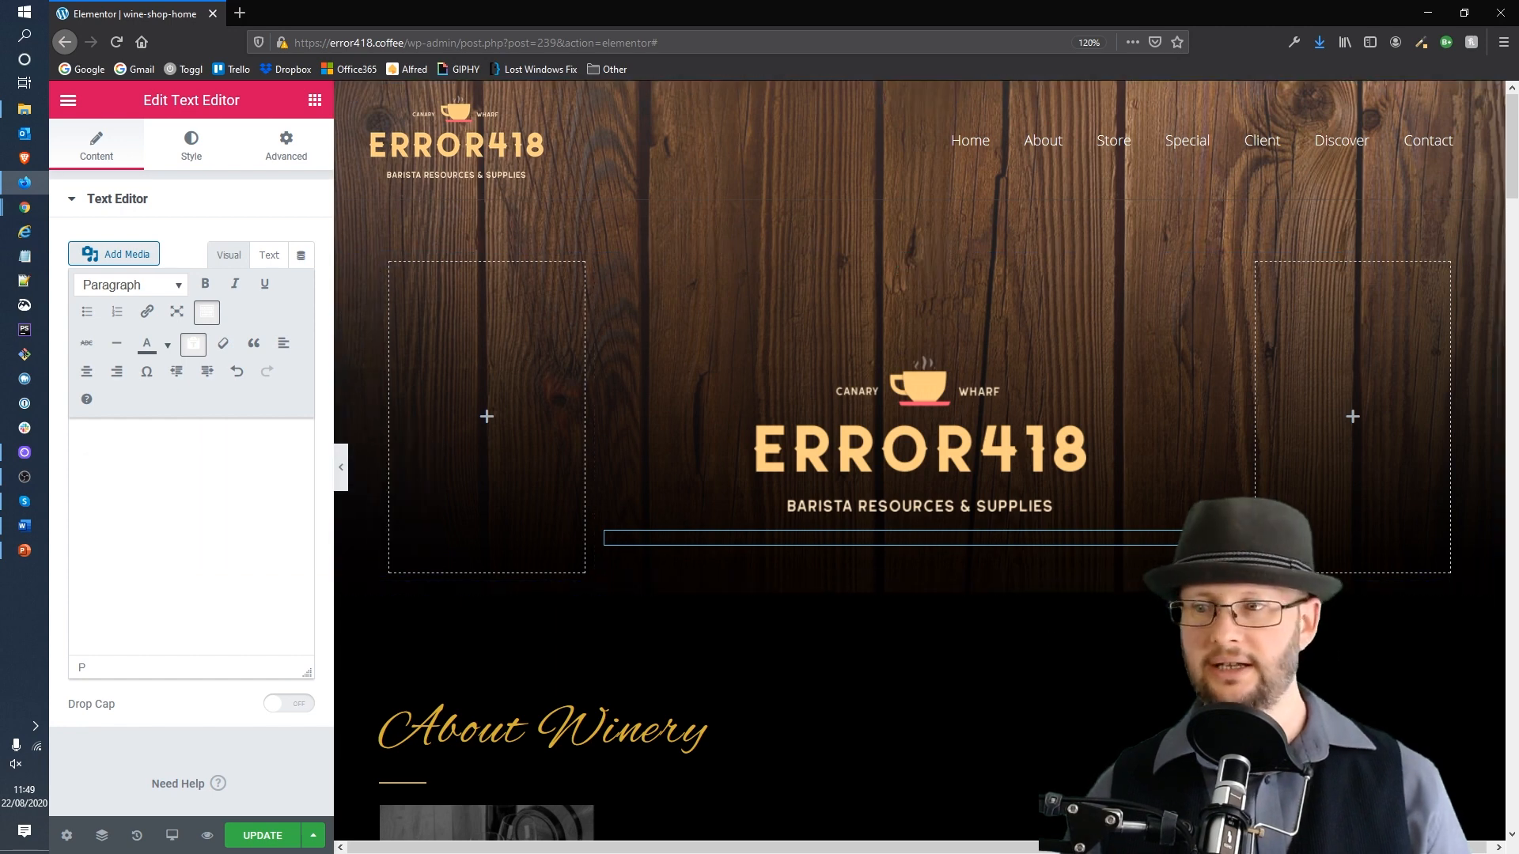
Step: Paste "Your specialist for high quality special and custom blends of ethically-sourced coffee in the UK." as the hero paragraph
key(alt+Tab)
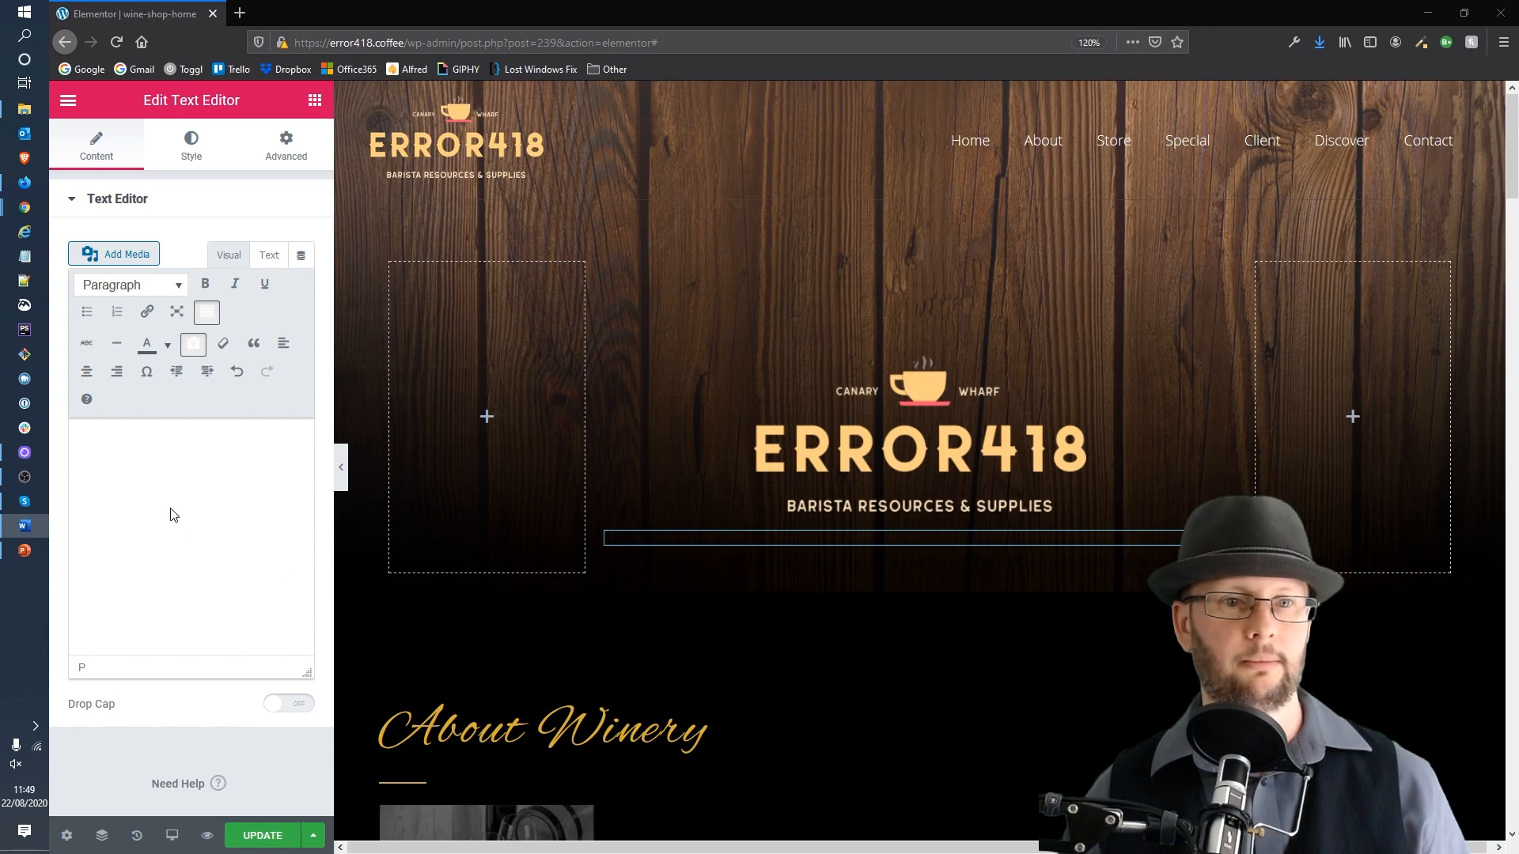
click(162, 503)
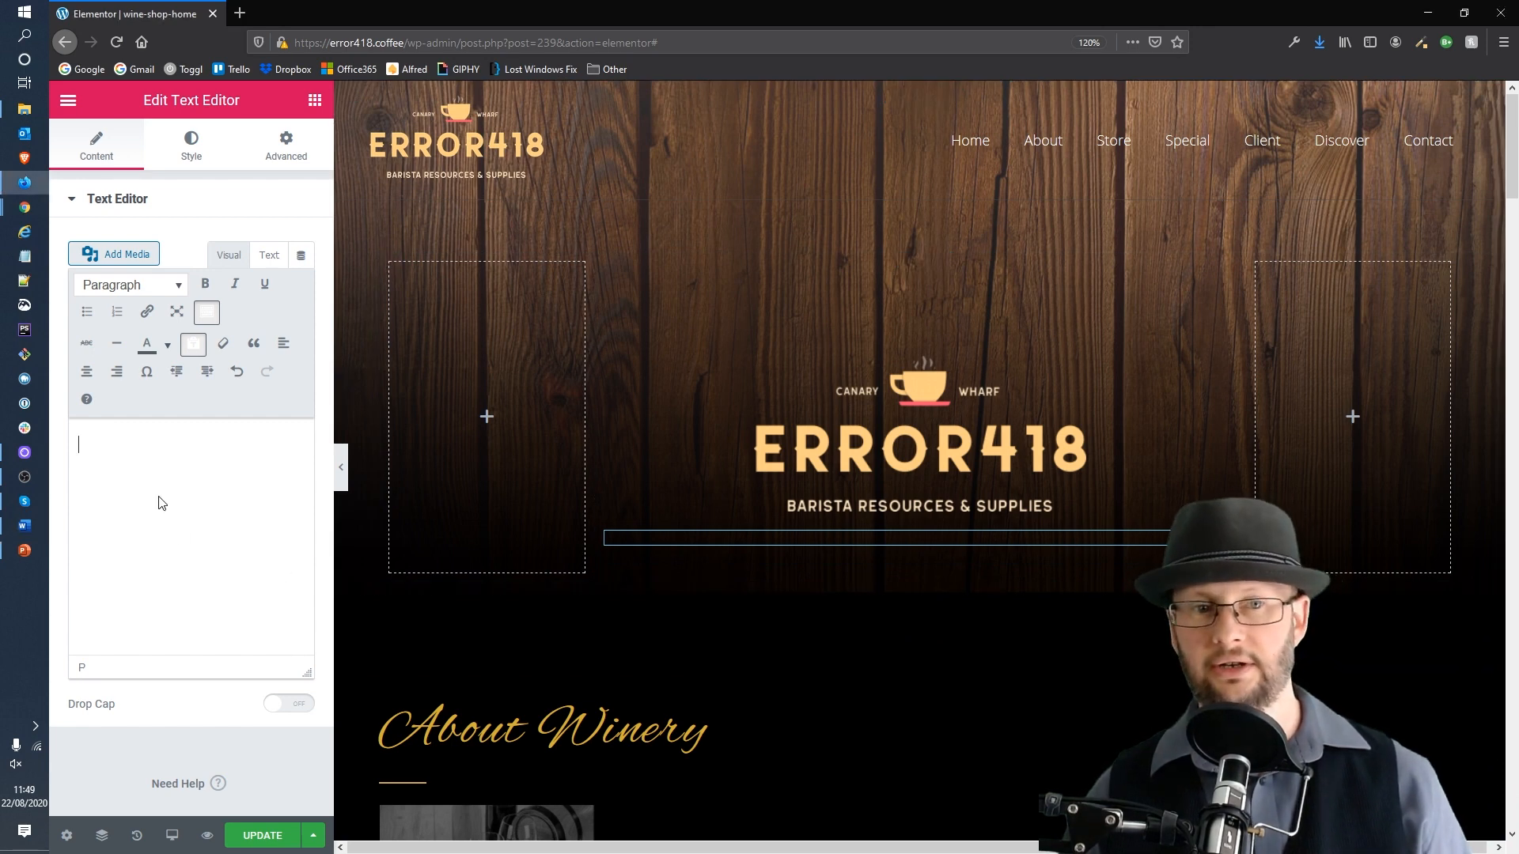
right_click(144, 502)
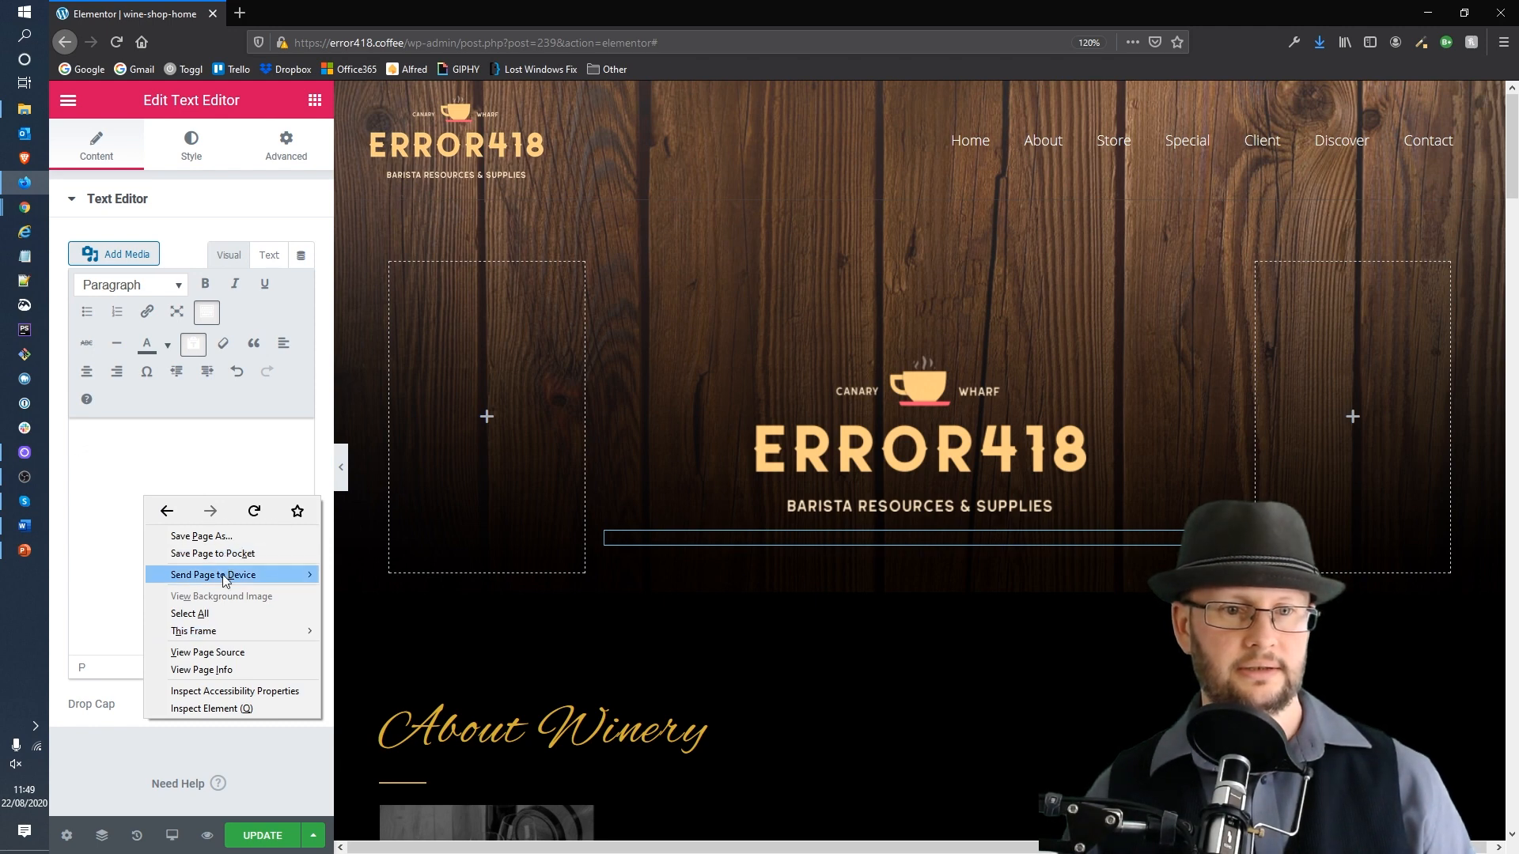
click(108, 562)
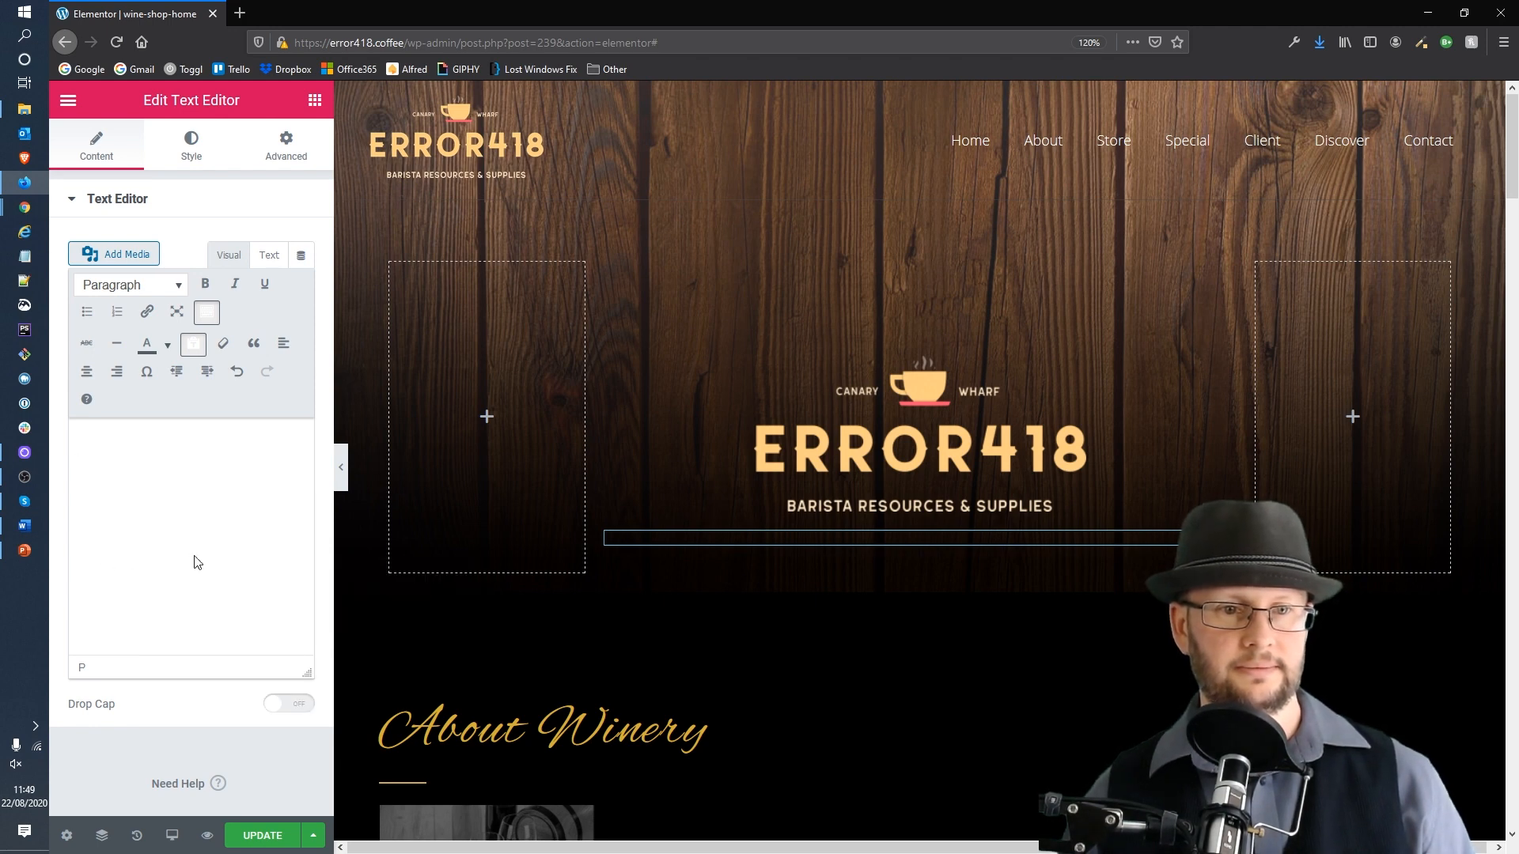
text(Your specialist for high quality special and custom blends of ethically-sourced coffee in the UK.)
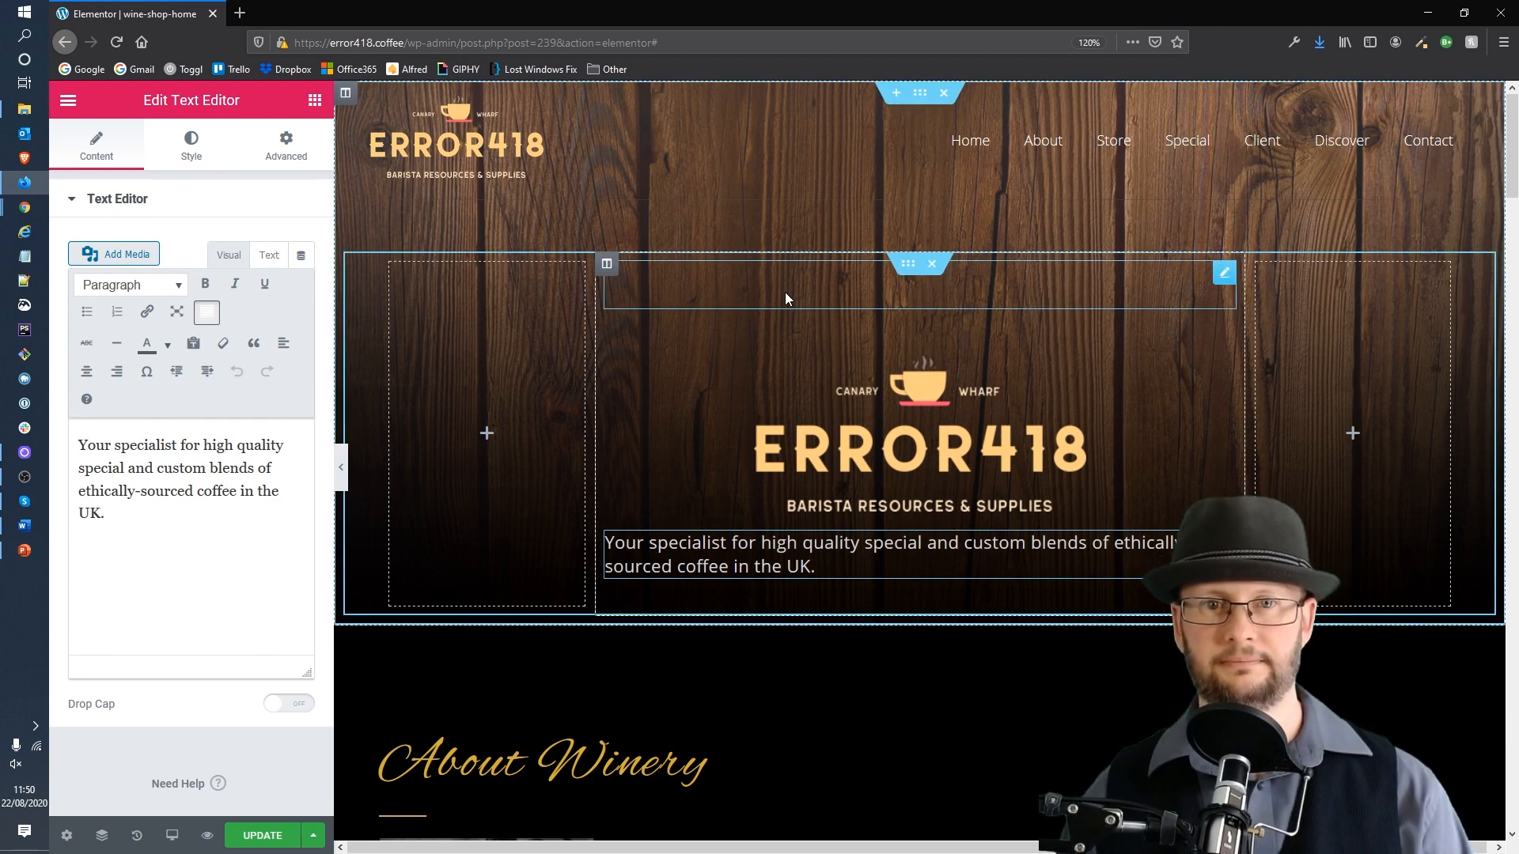
Step: Unlink the paragraph's padding values and set its top padding to 20 px
drag(874, 568, 605, 543)
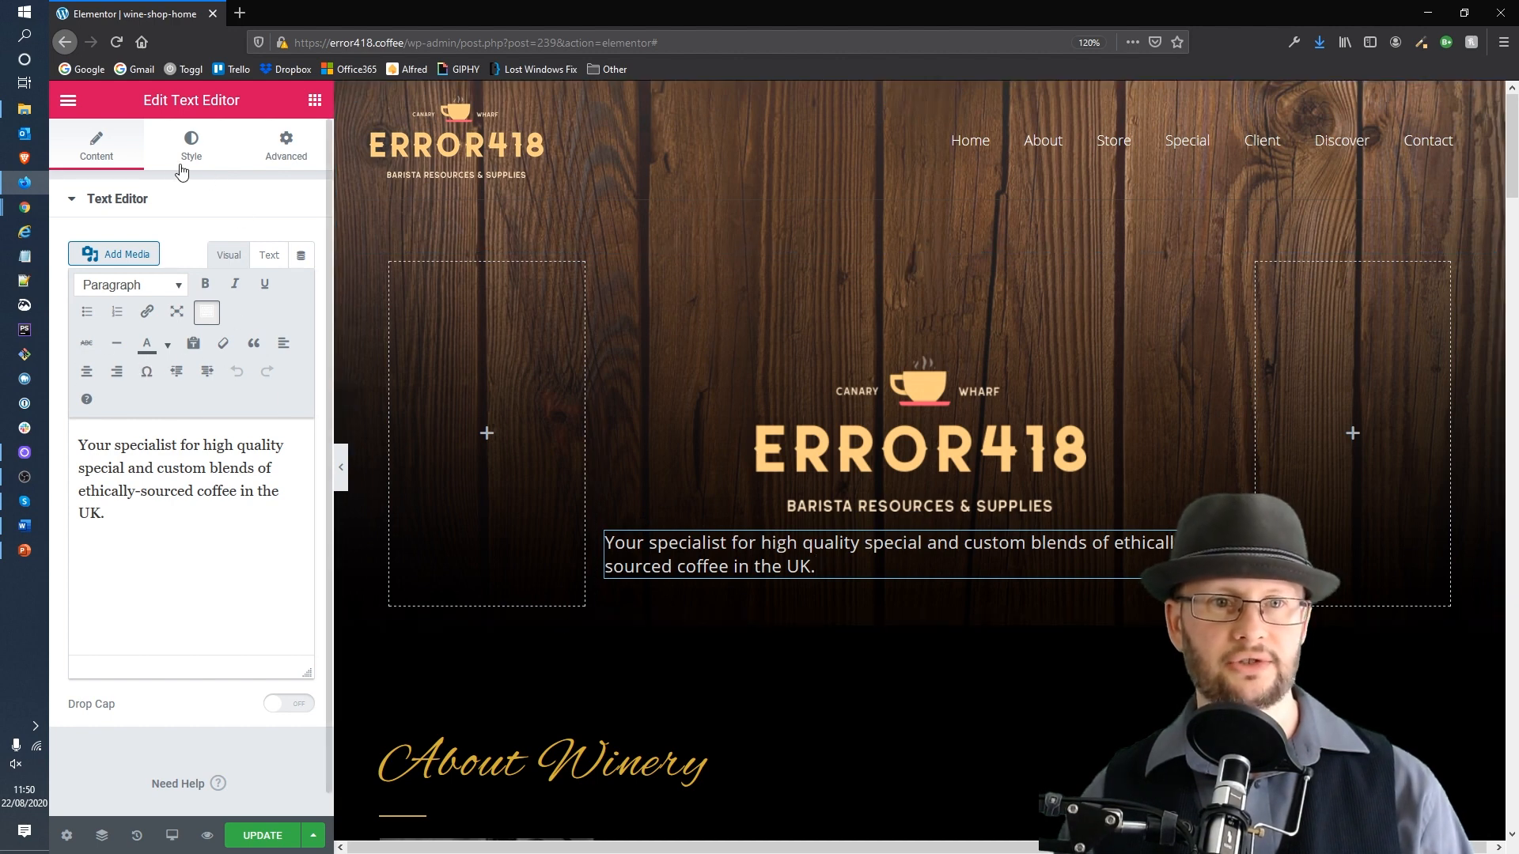
click(287, 142)
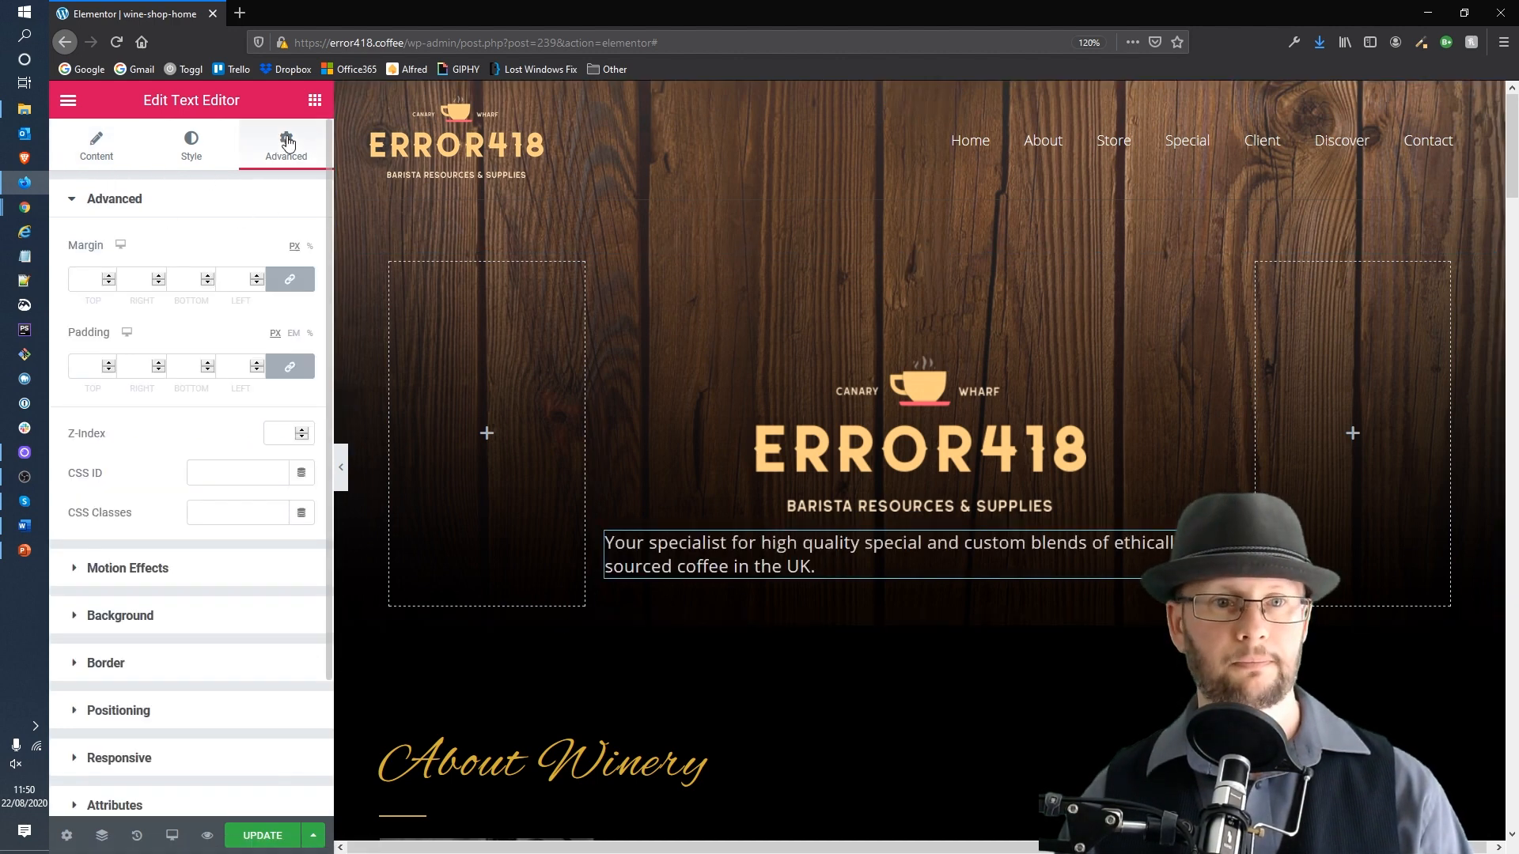
click(81, 366)
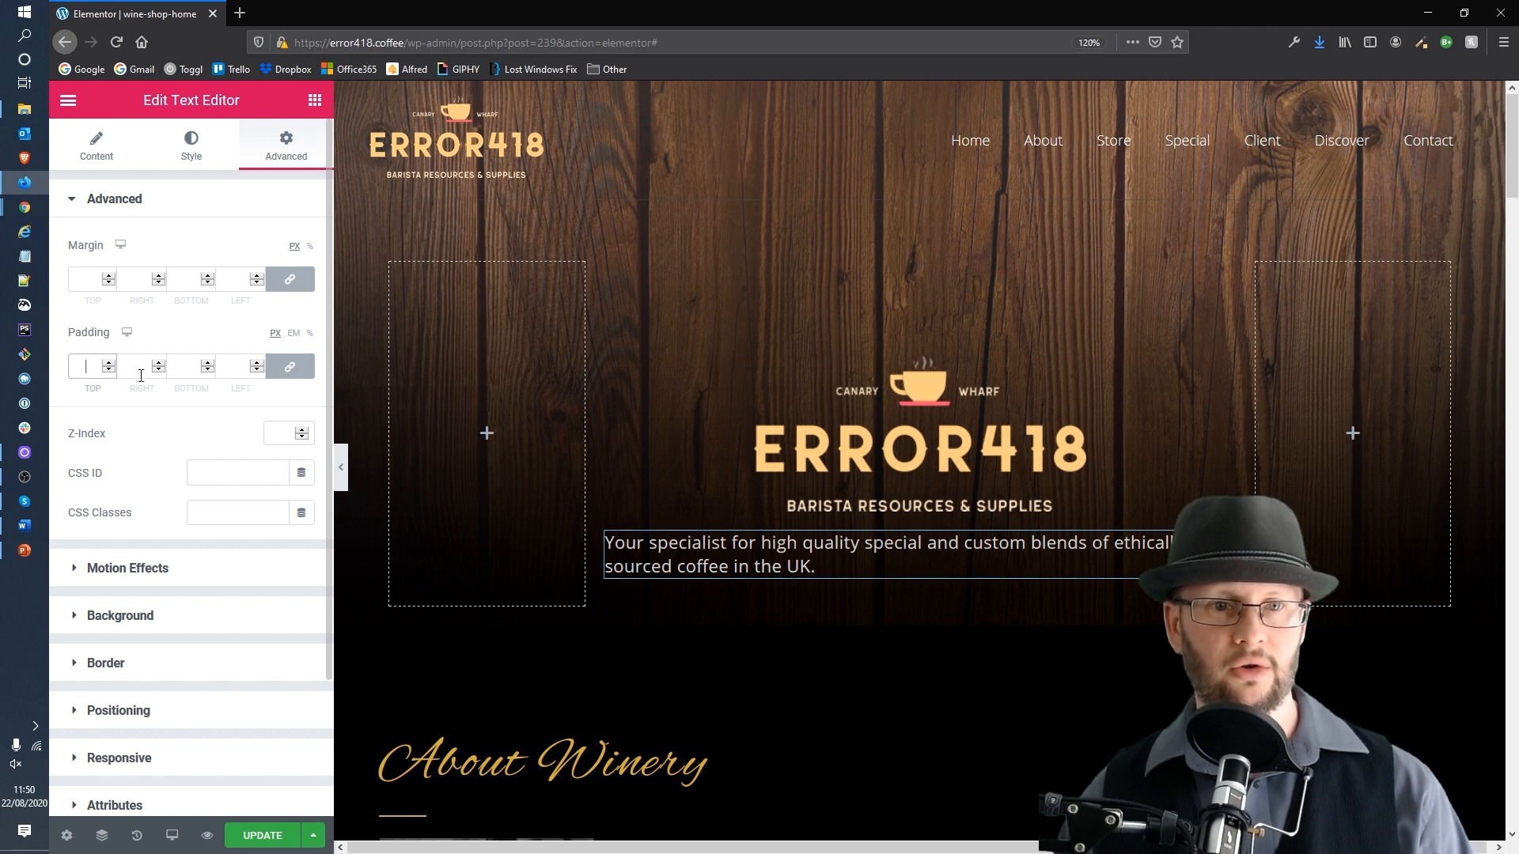
click(289, 369)
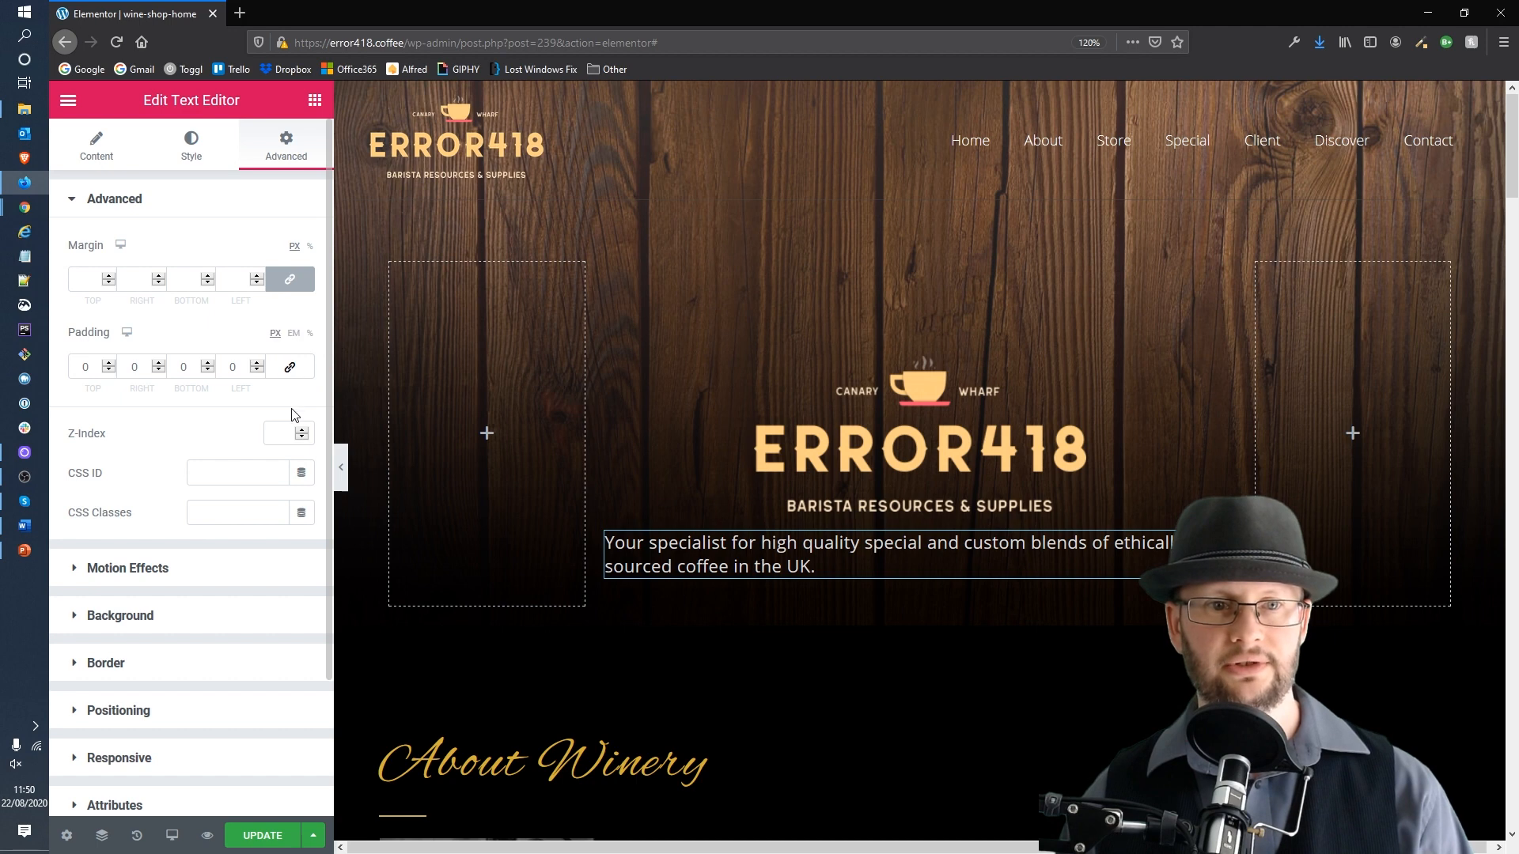
double_click(119, 364)
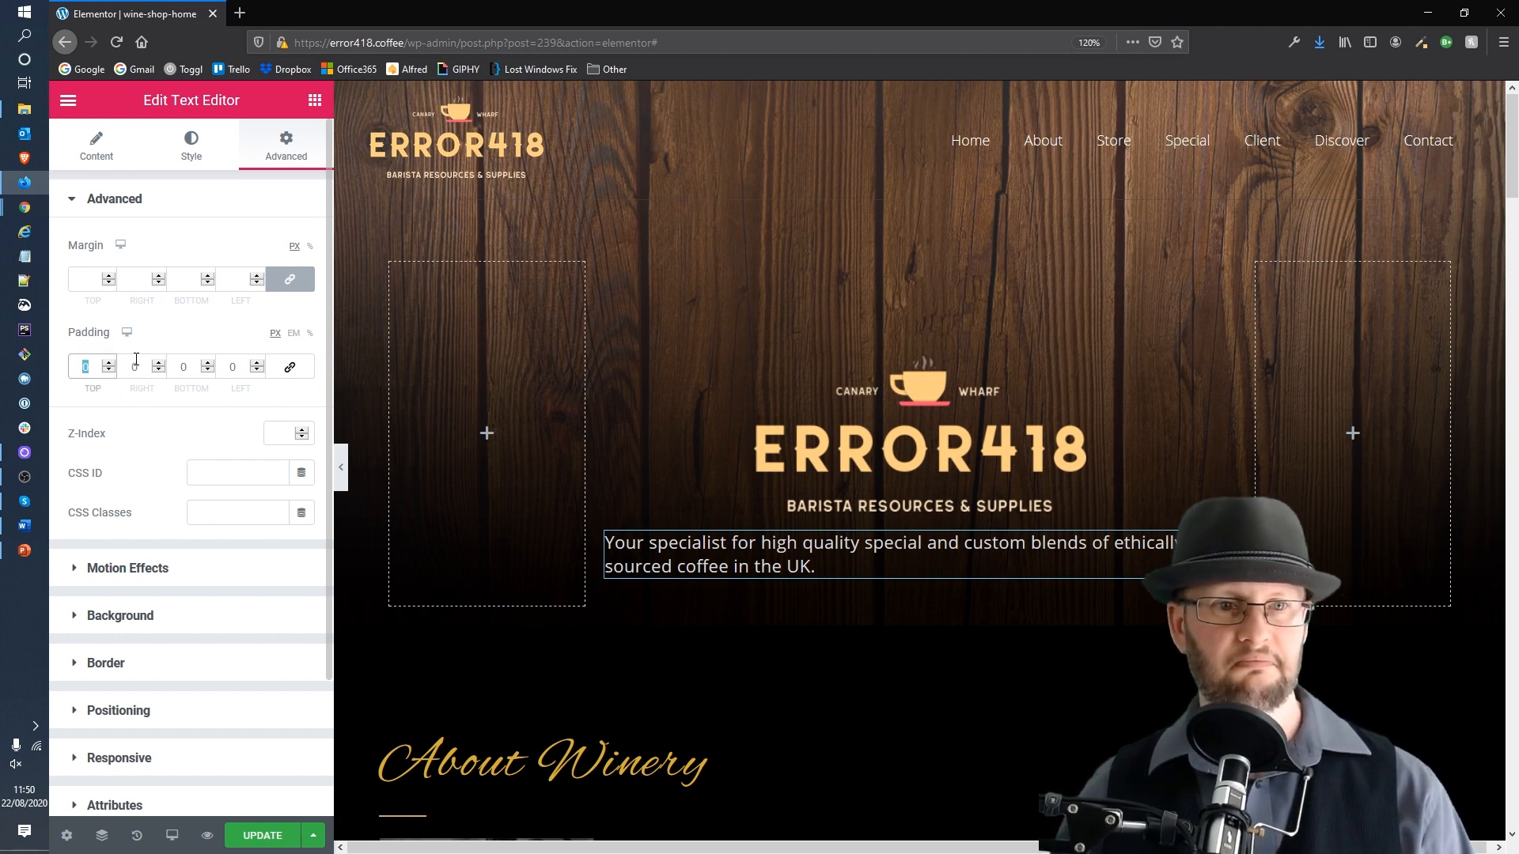
text(20)
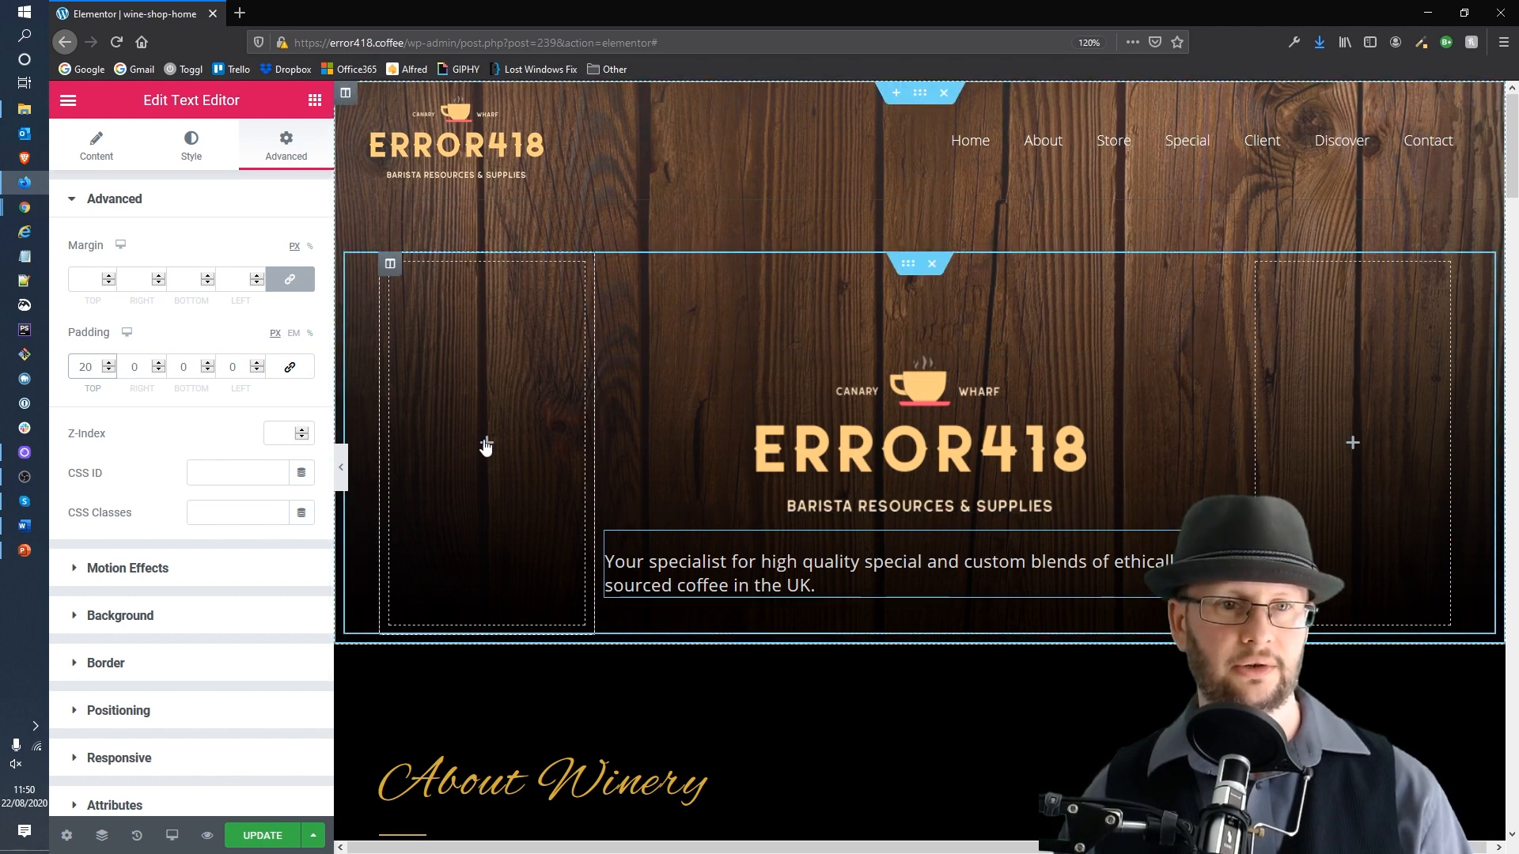
Step: Centre-align the hero paragraph text
click(90, 145)
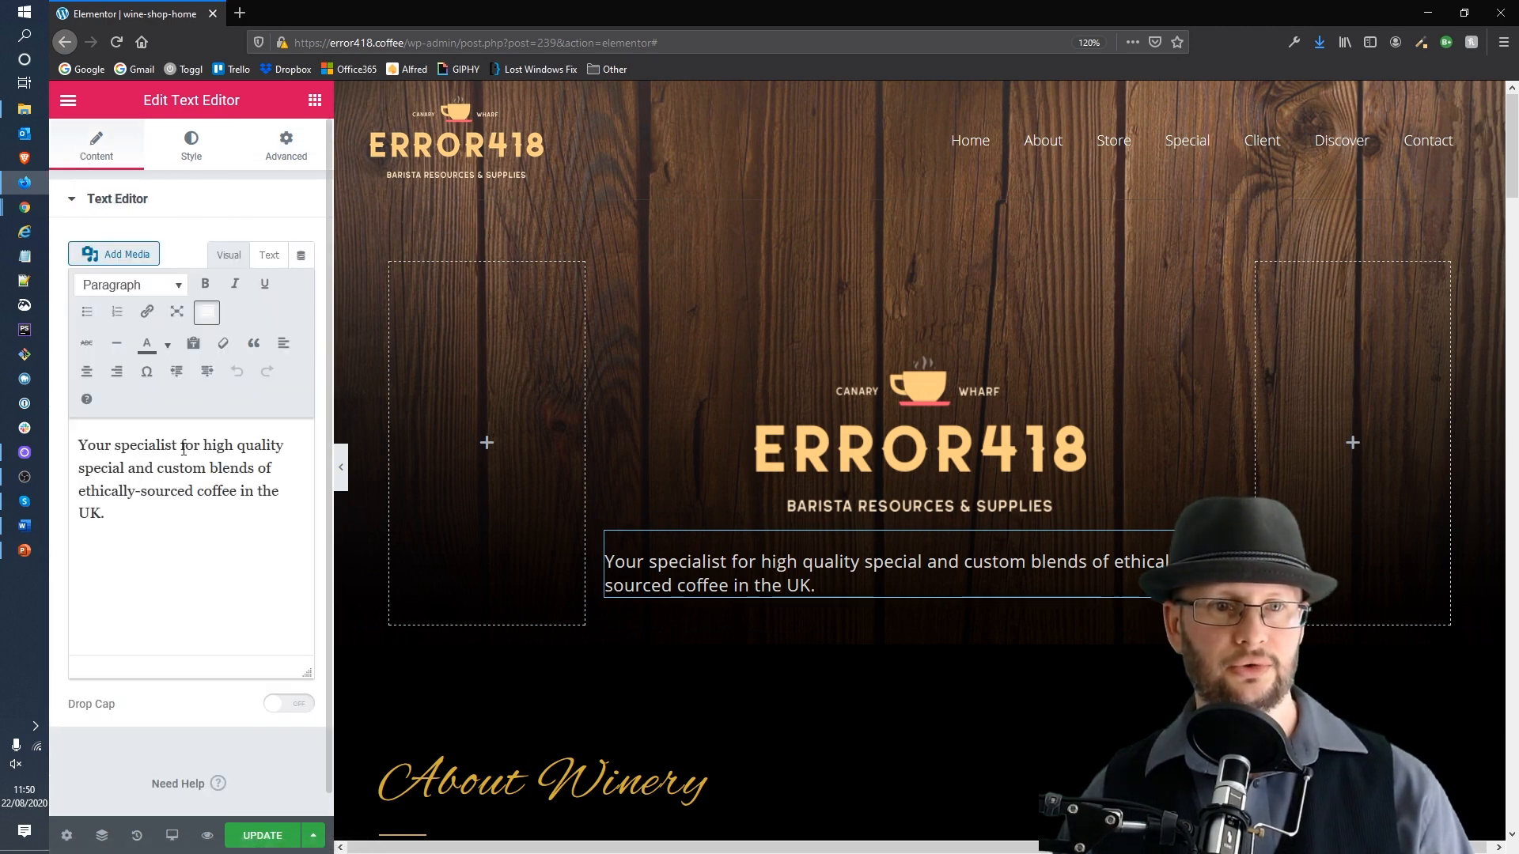
click(197, 152)
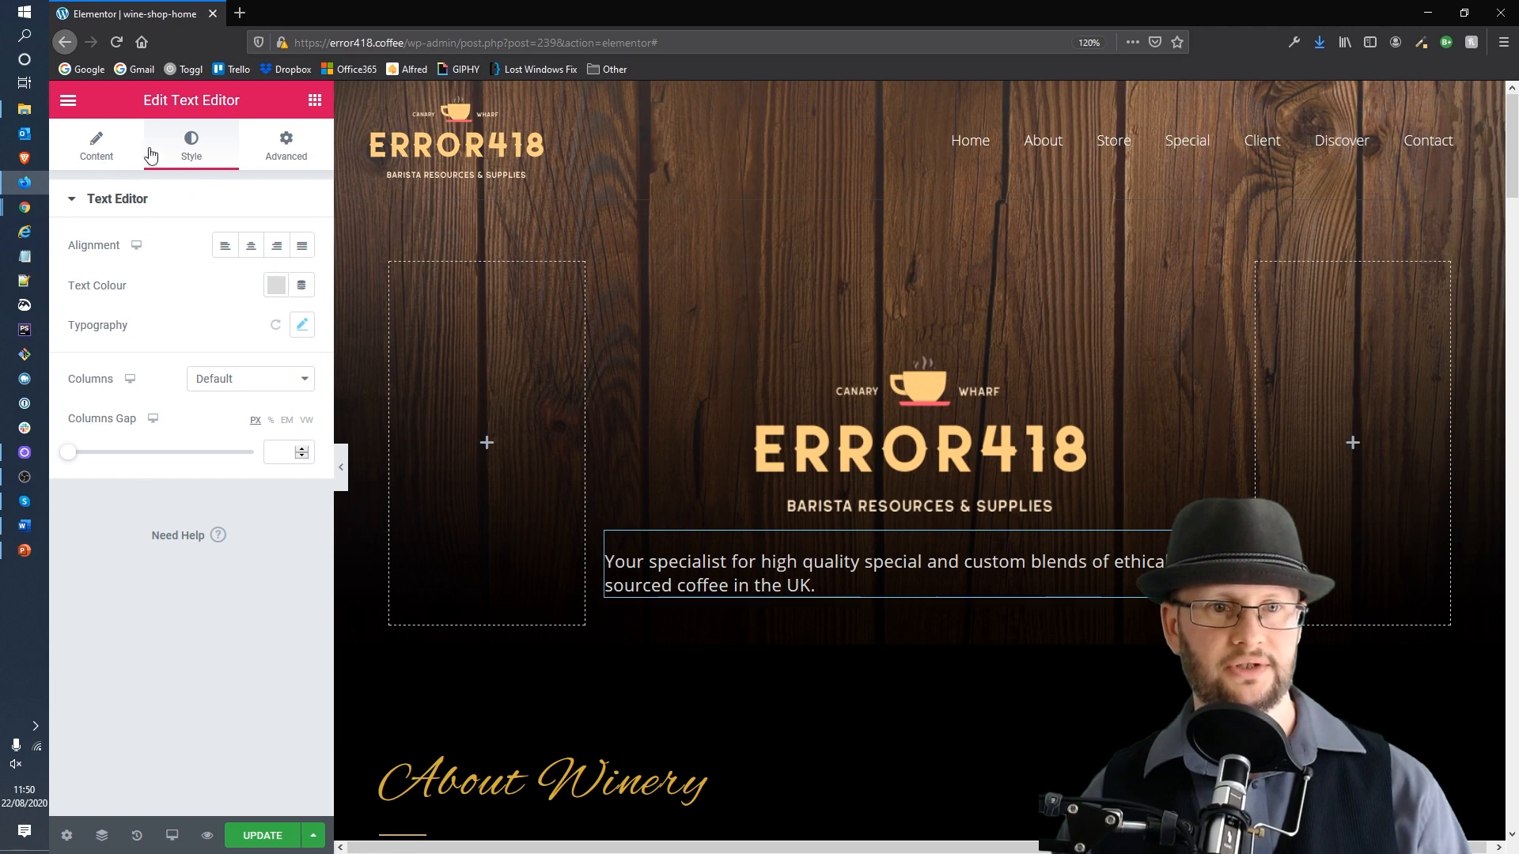
click(253, 248)
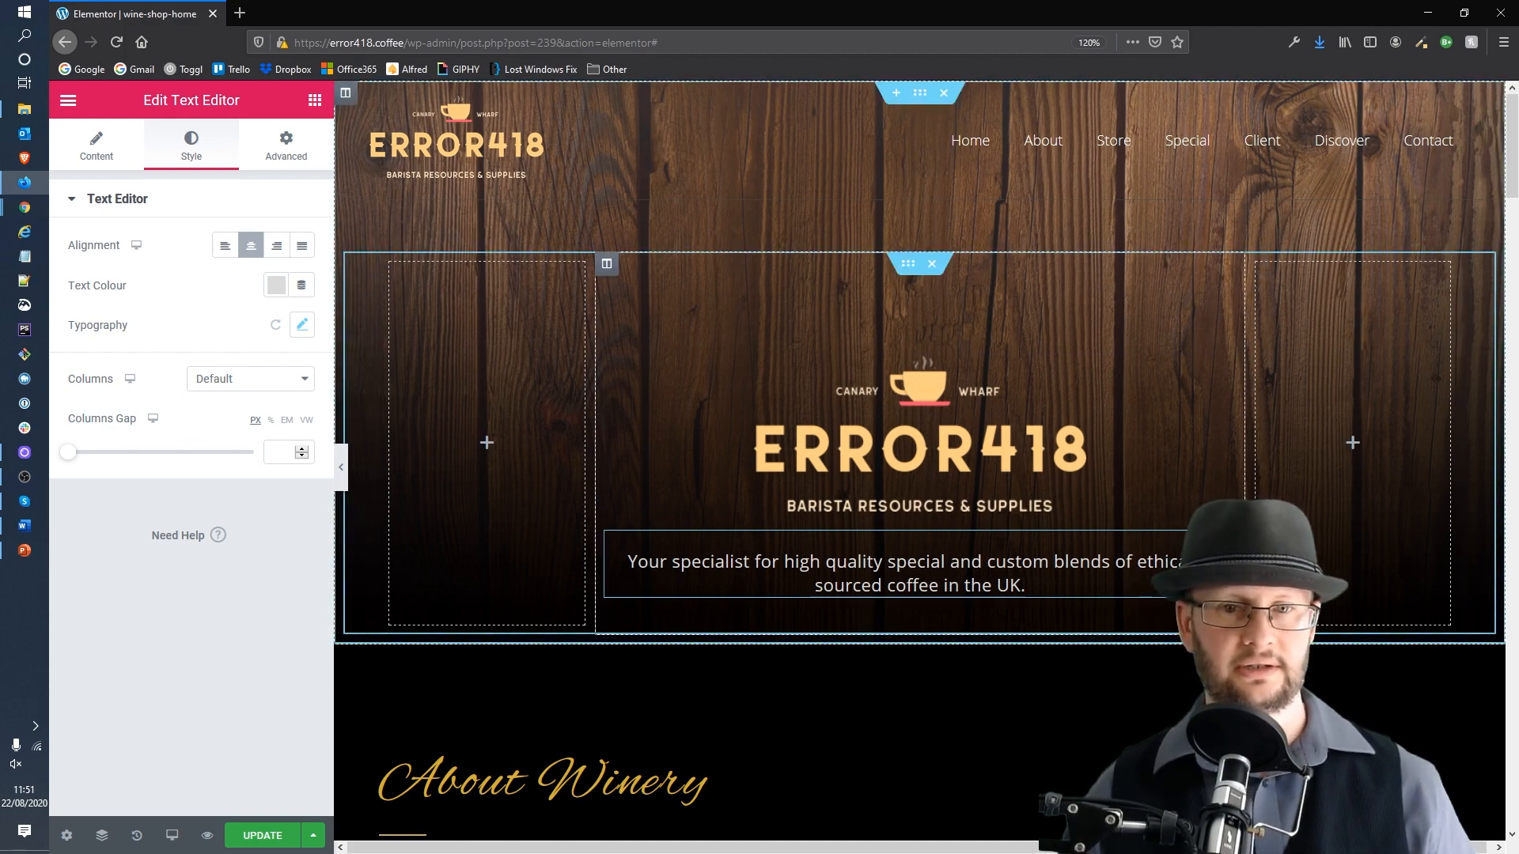
Step: Insert a line break before "of ethically-sourced" in the hero paragraph
click(97, 149)
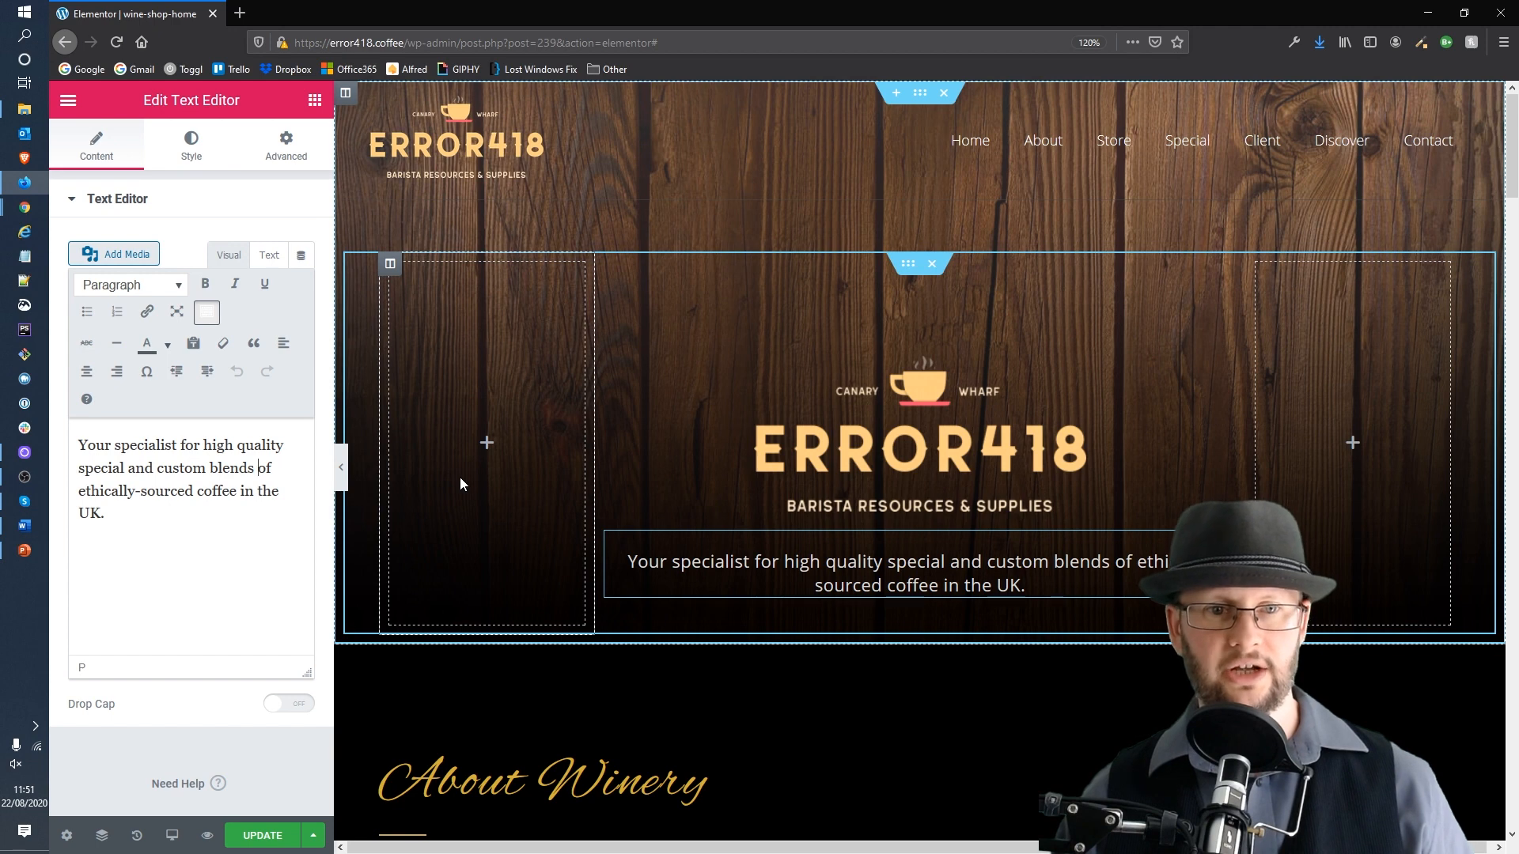
key(BackSpace)
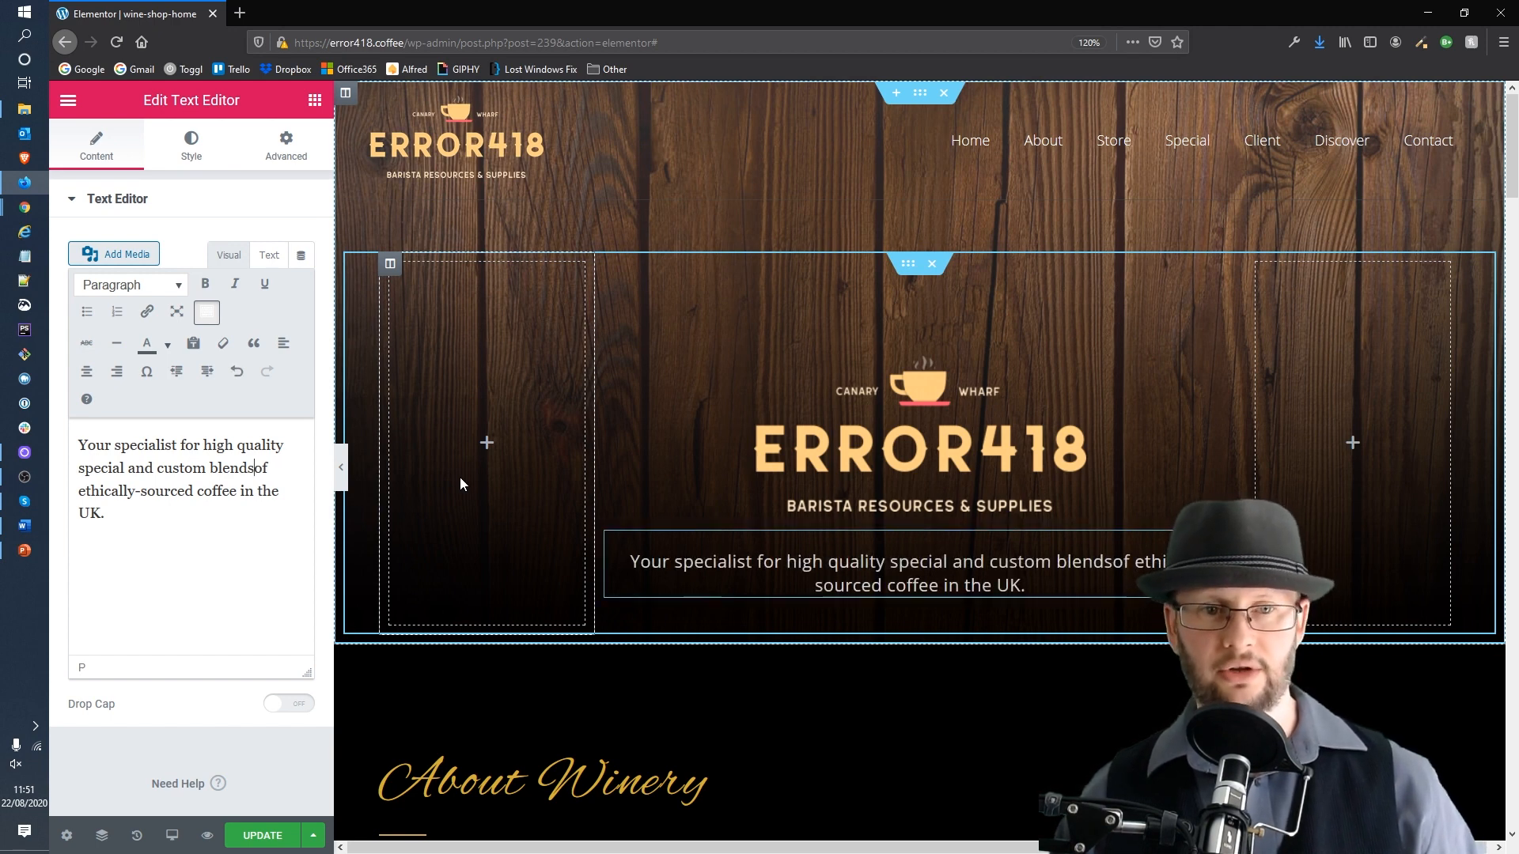
key(shift+Return)
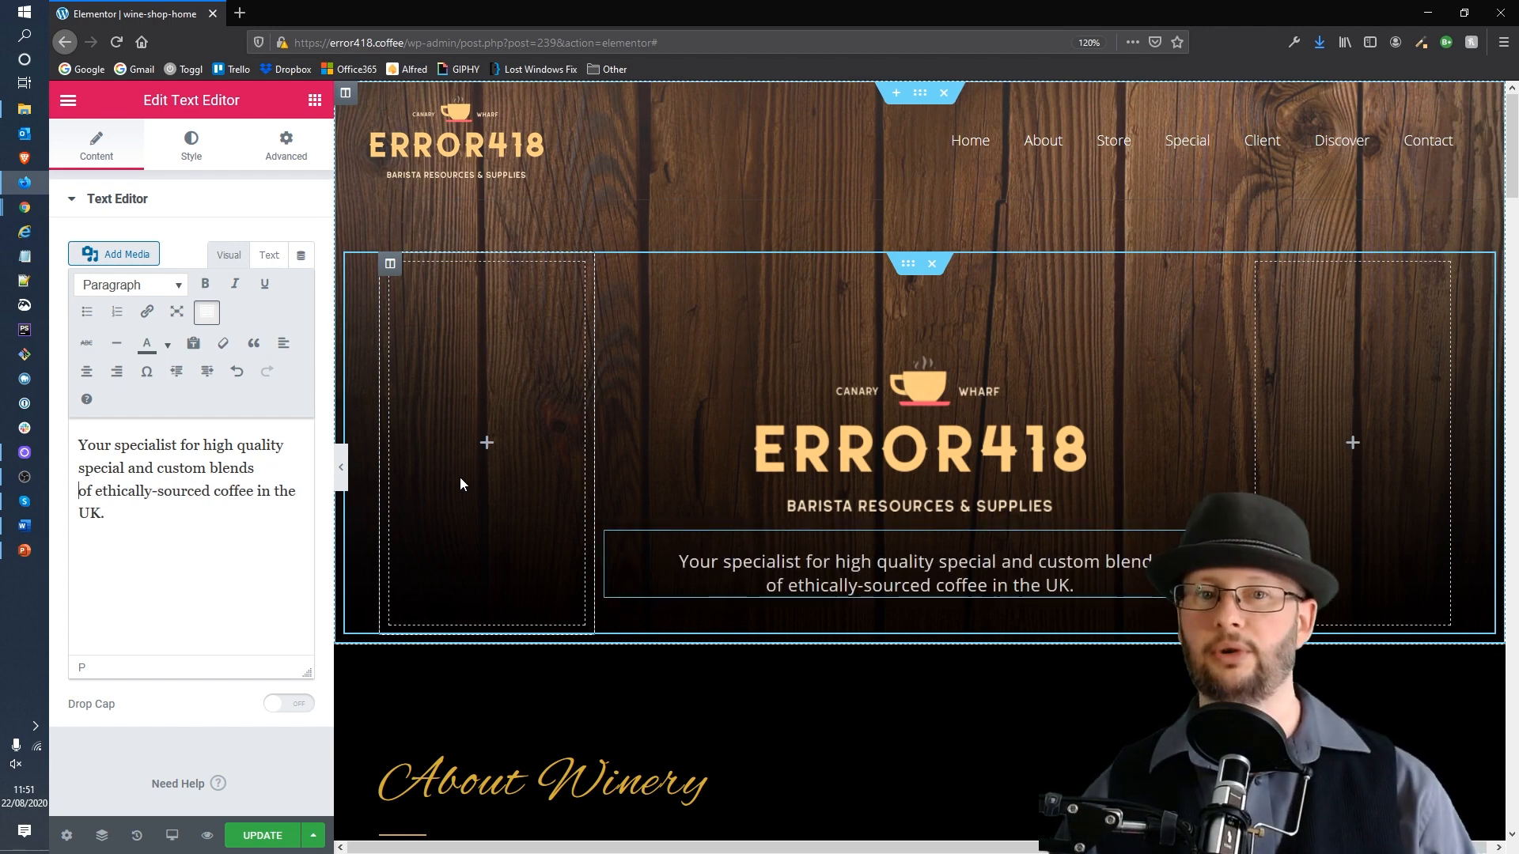
click(262, 516)
key(Return)
text(gfdigjfdigfo)
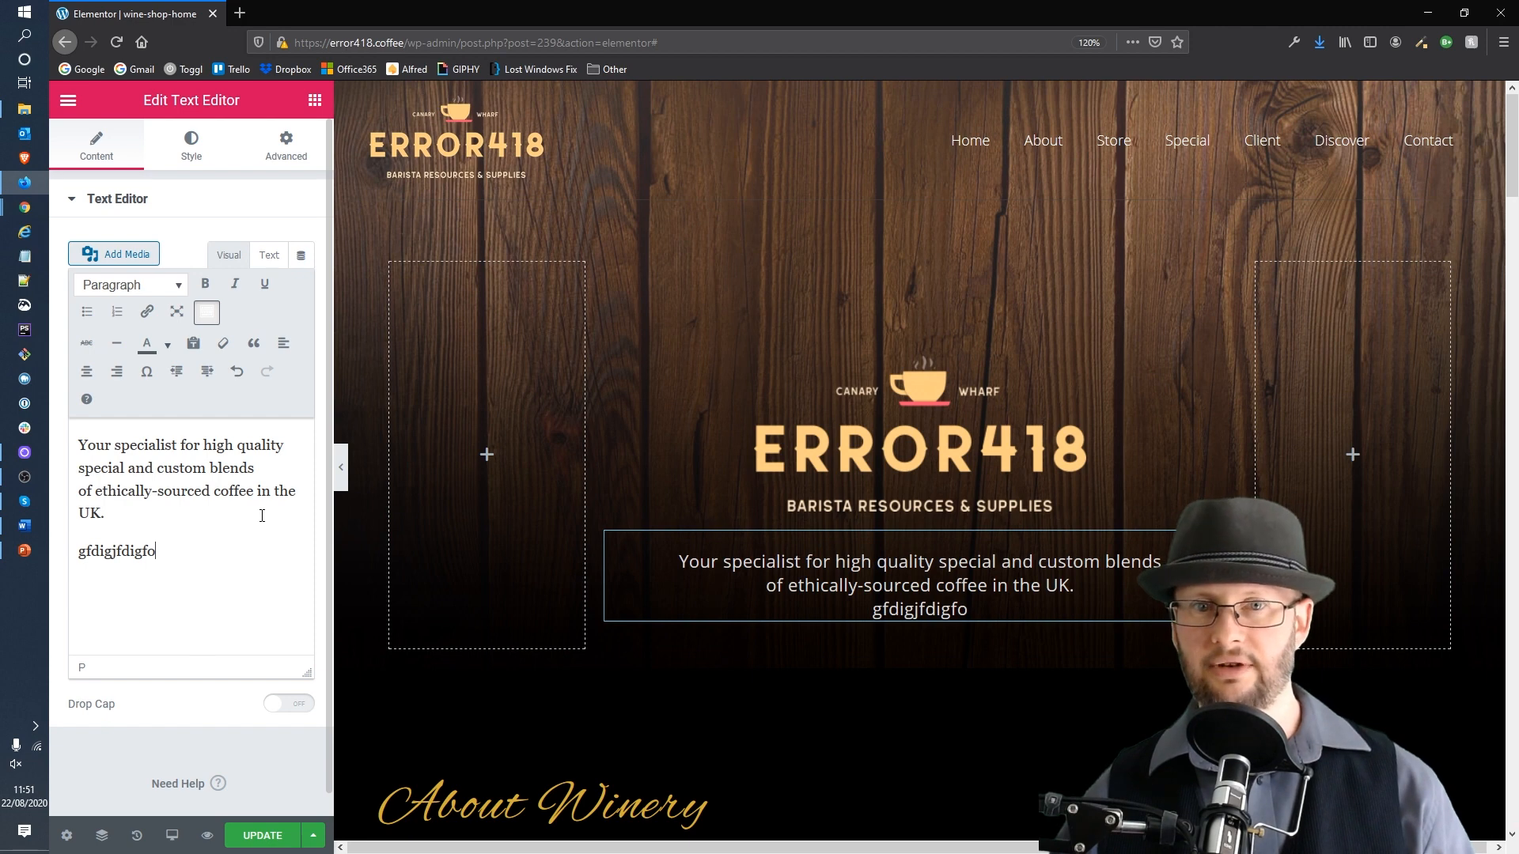
key(shift+Home)
key(BackSpace)
key(BackSpace)
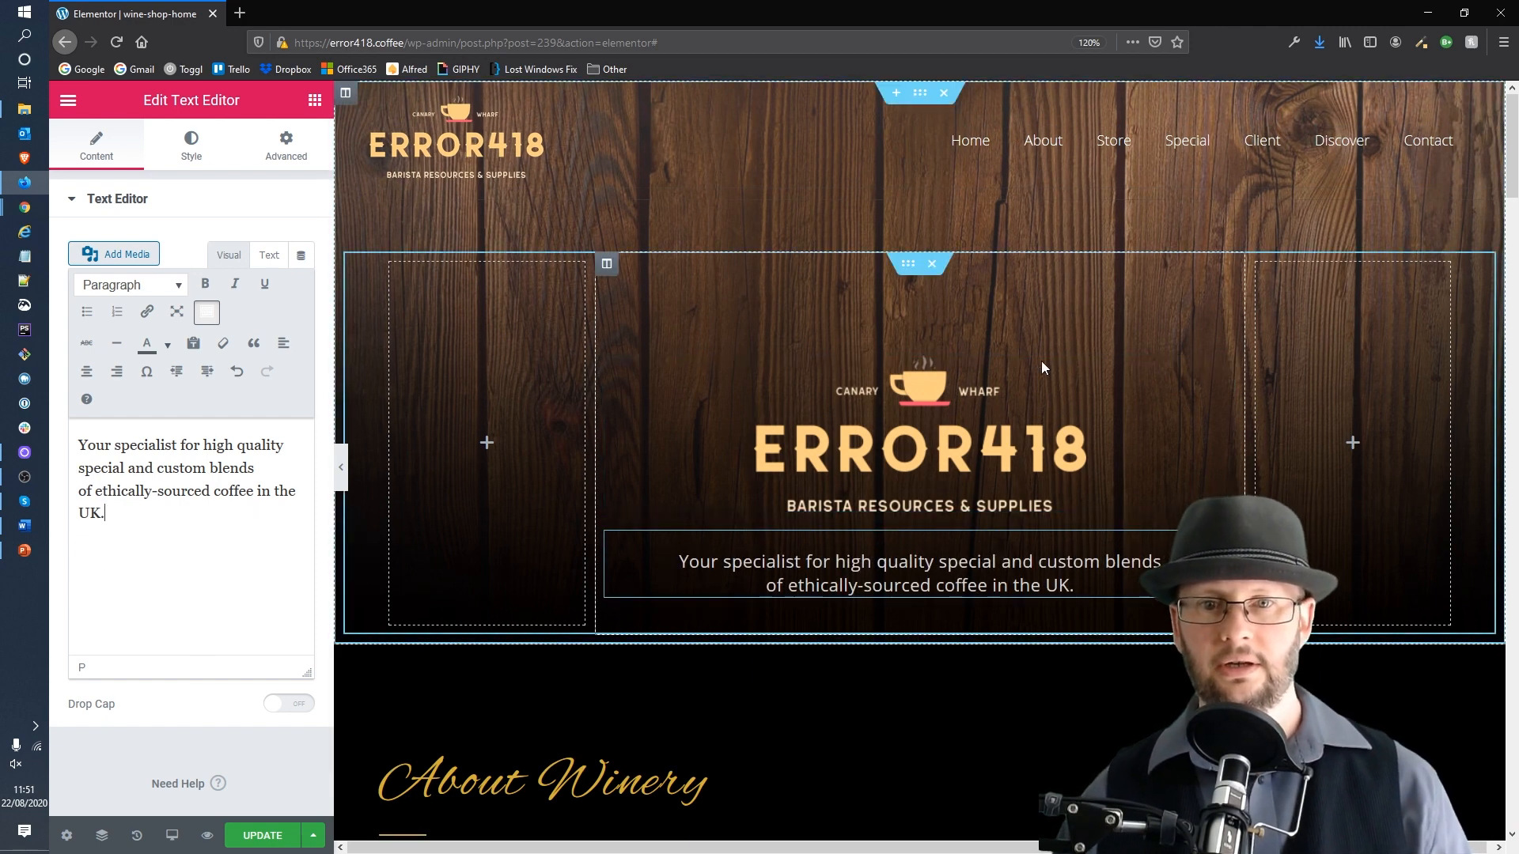
Step: Rename the "About Winery" heading to "About Error418"
scroll(1010, 458, down, 2)
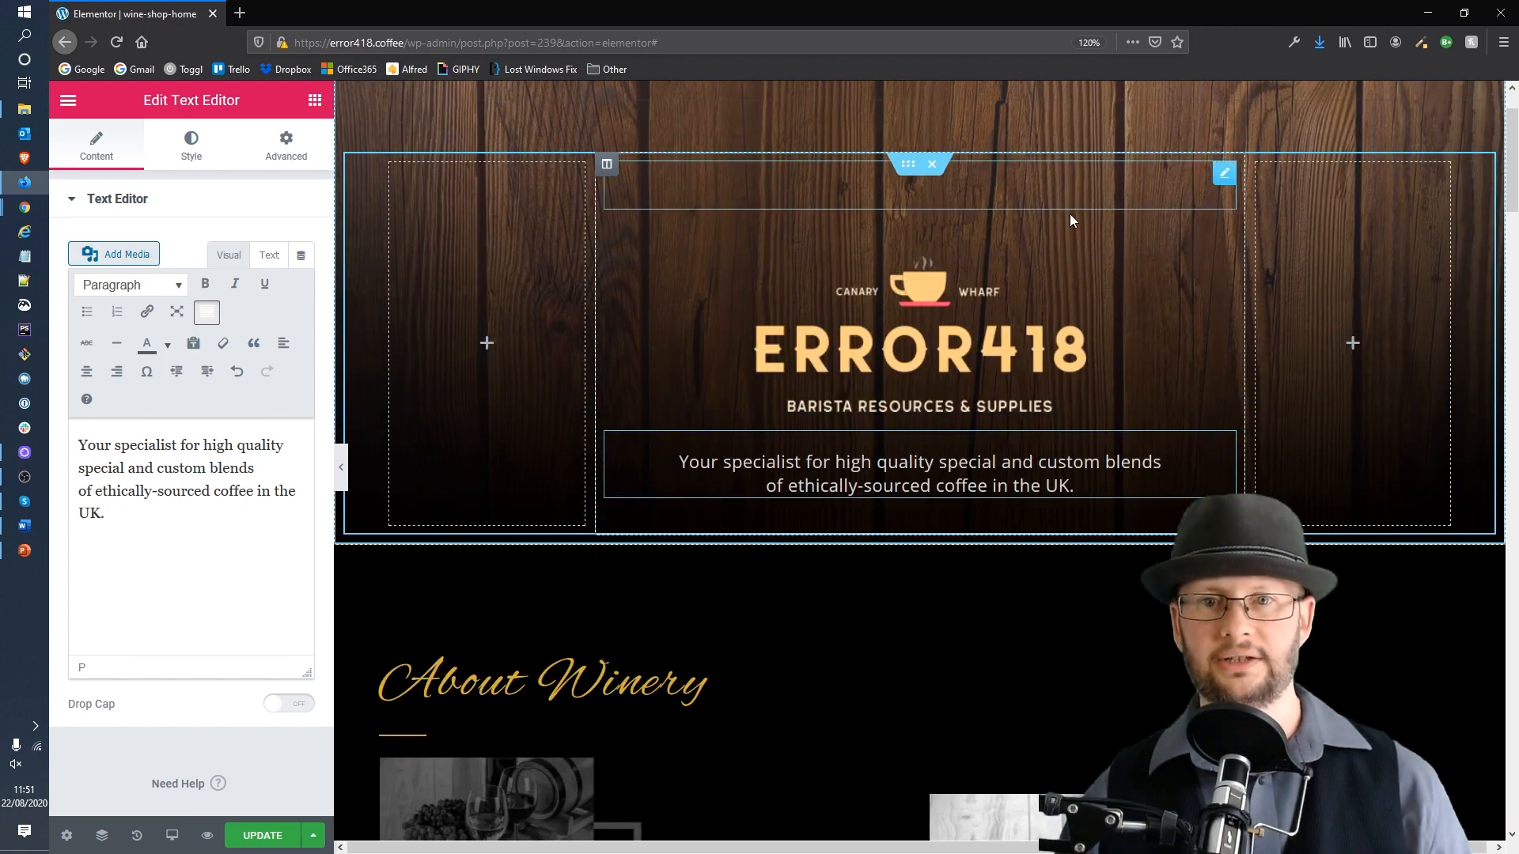
scroll(1161, 482, down, 1)
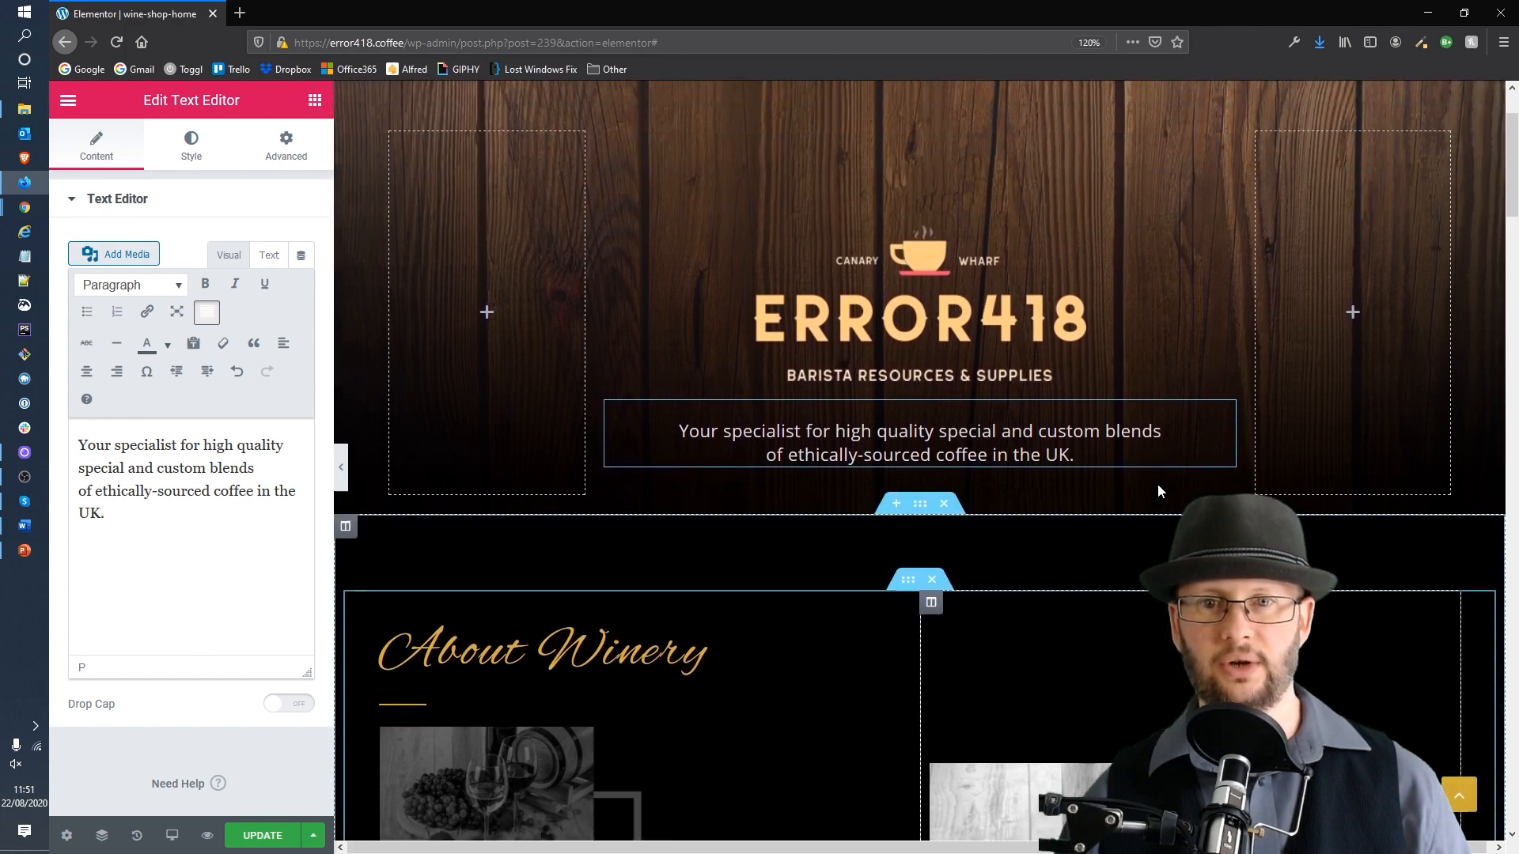
scroll(1156, 474, up, 2)
scroll(1155, 470, down, 5)
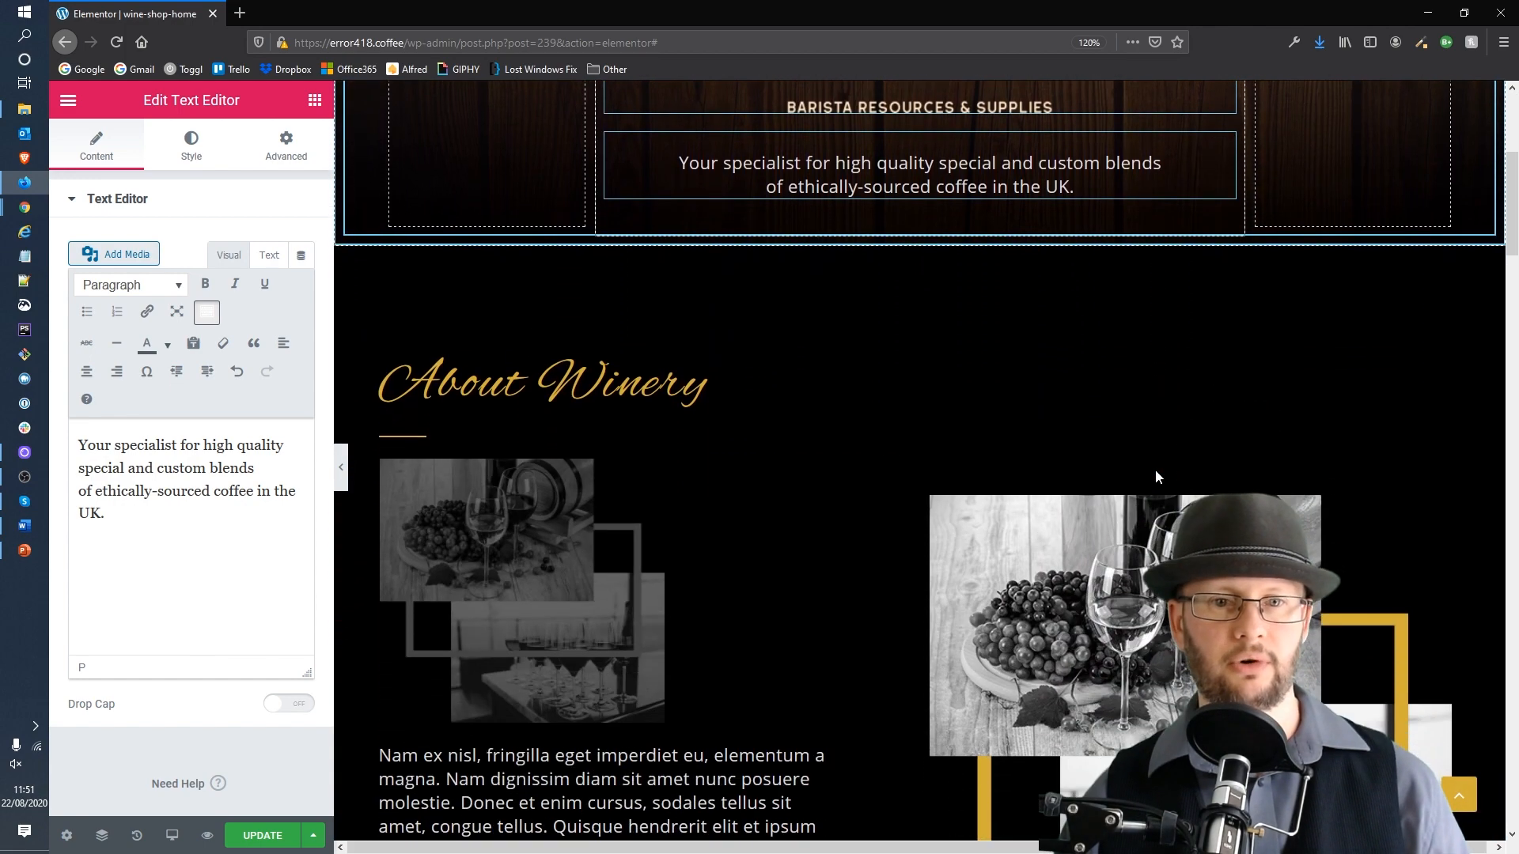
scroll(1153, 470, down, 1)
click(706, 288)
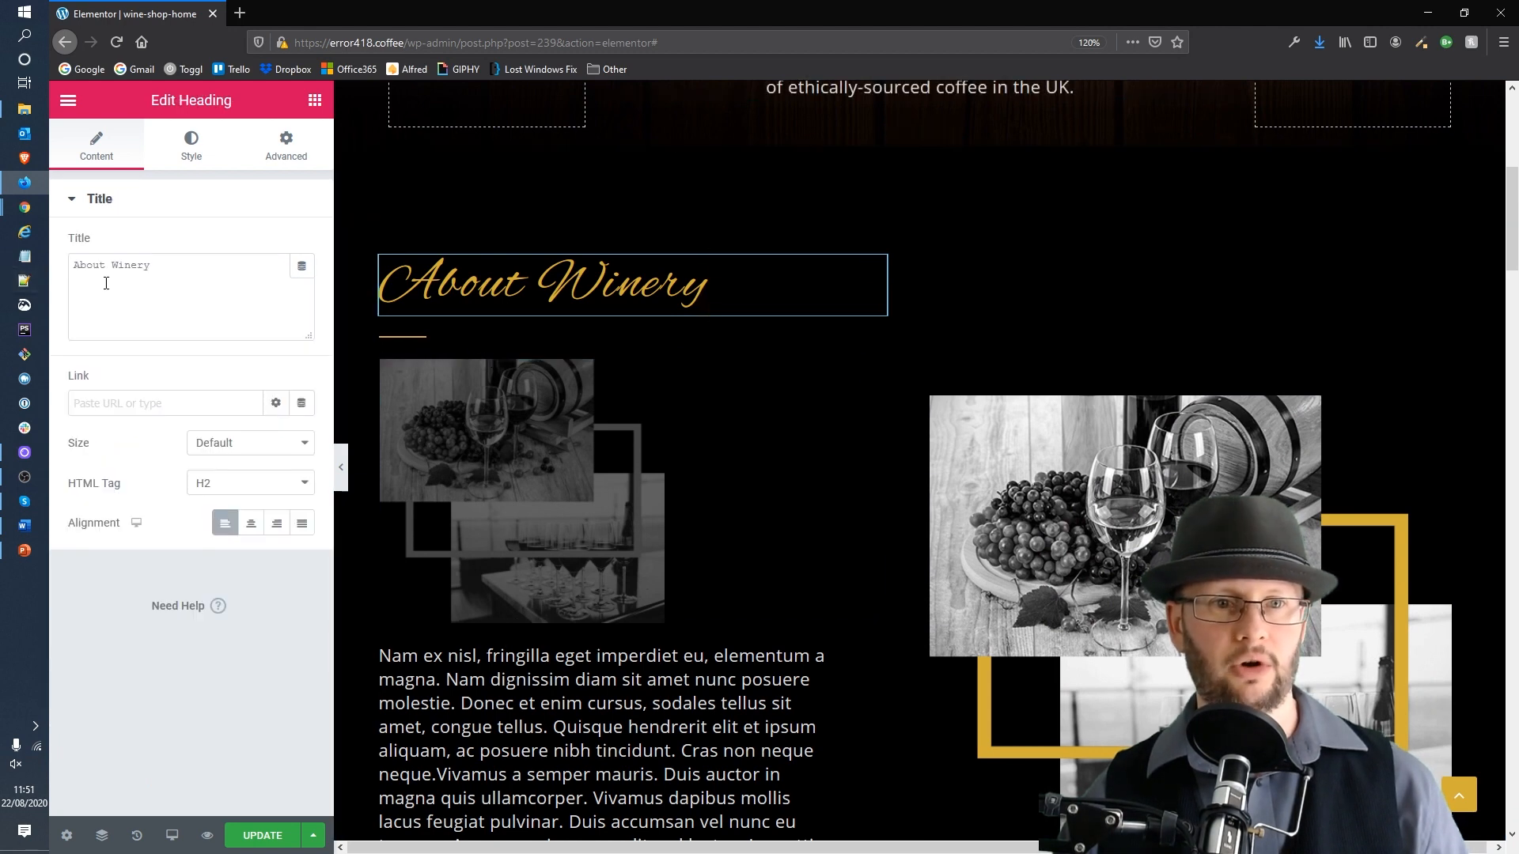
drag(170, 266, 106, 266)
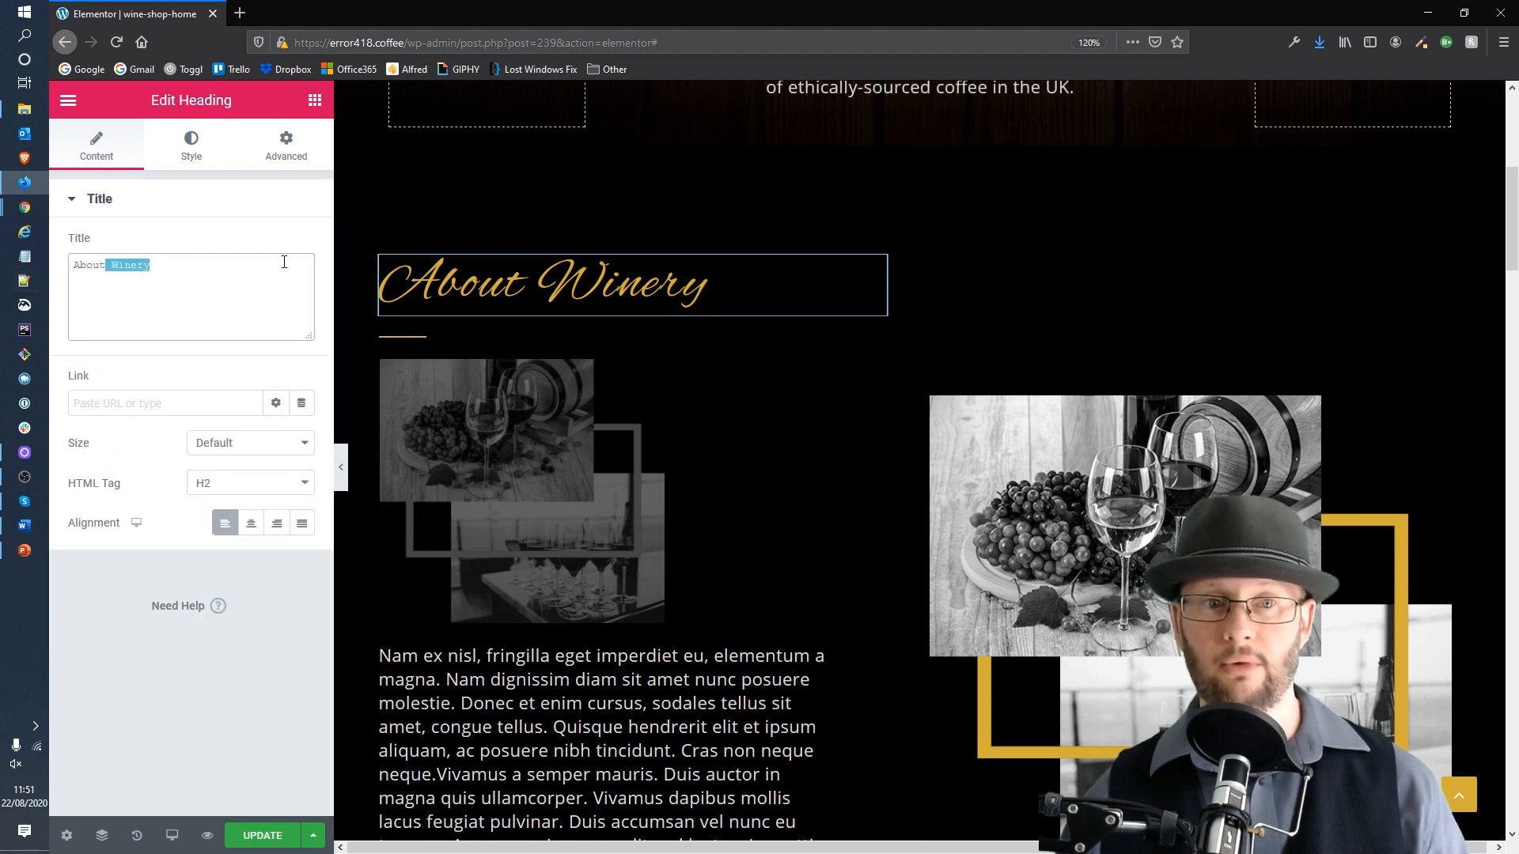
key(BackSpace)
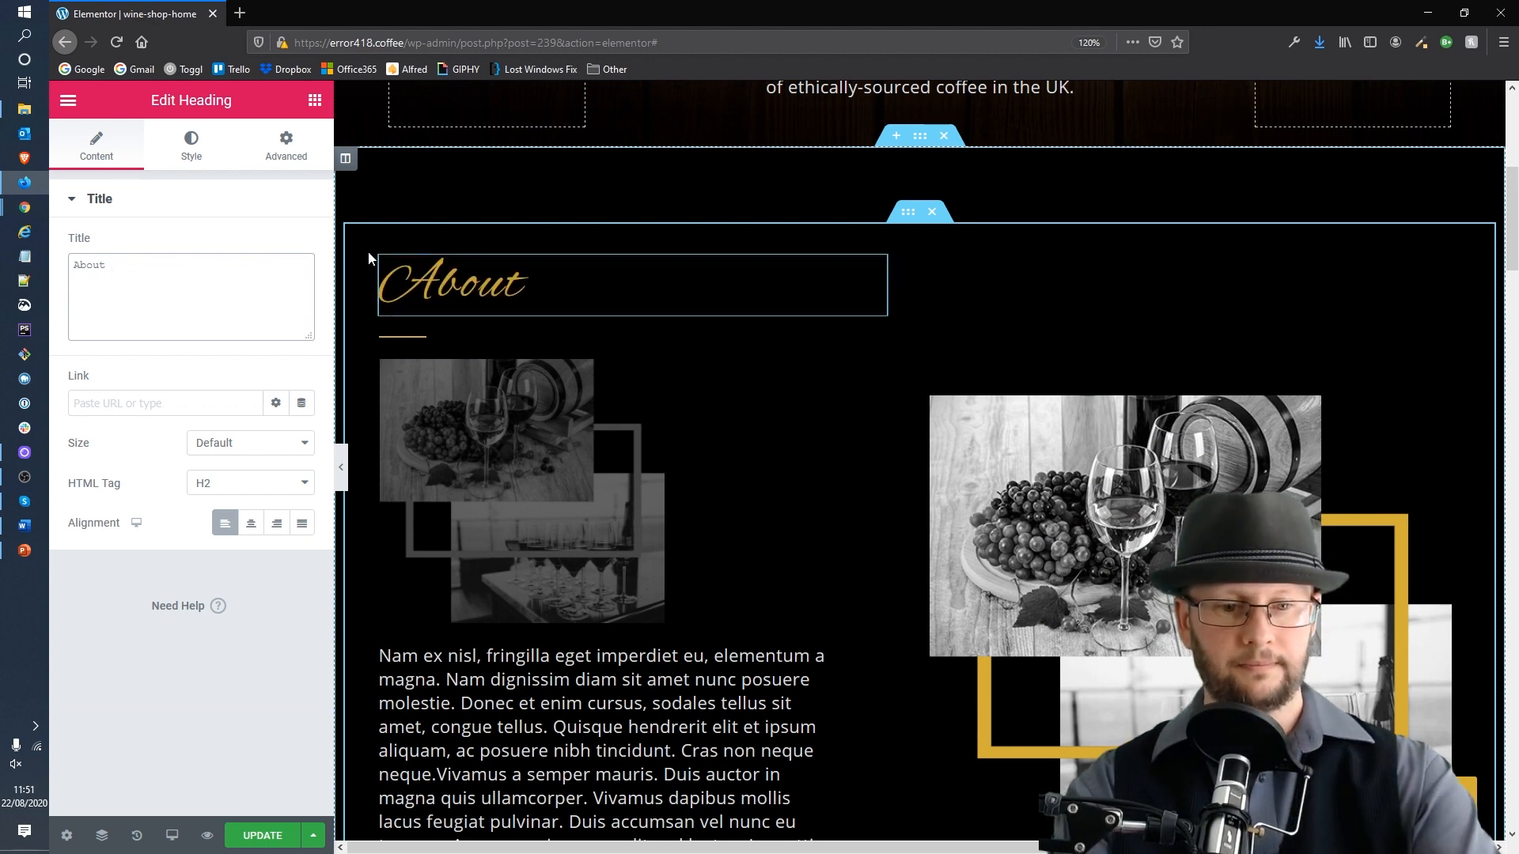
text(Error)
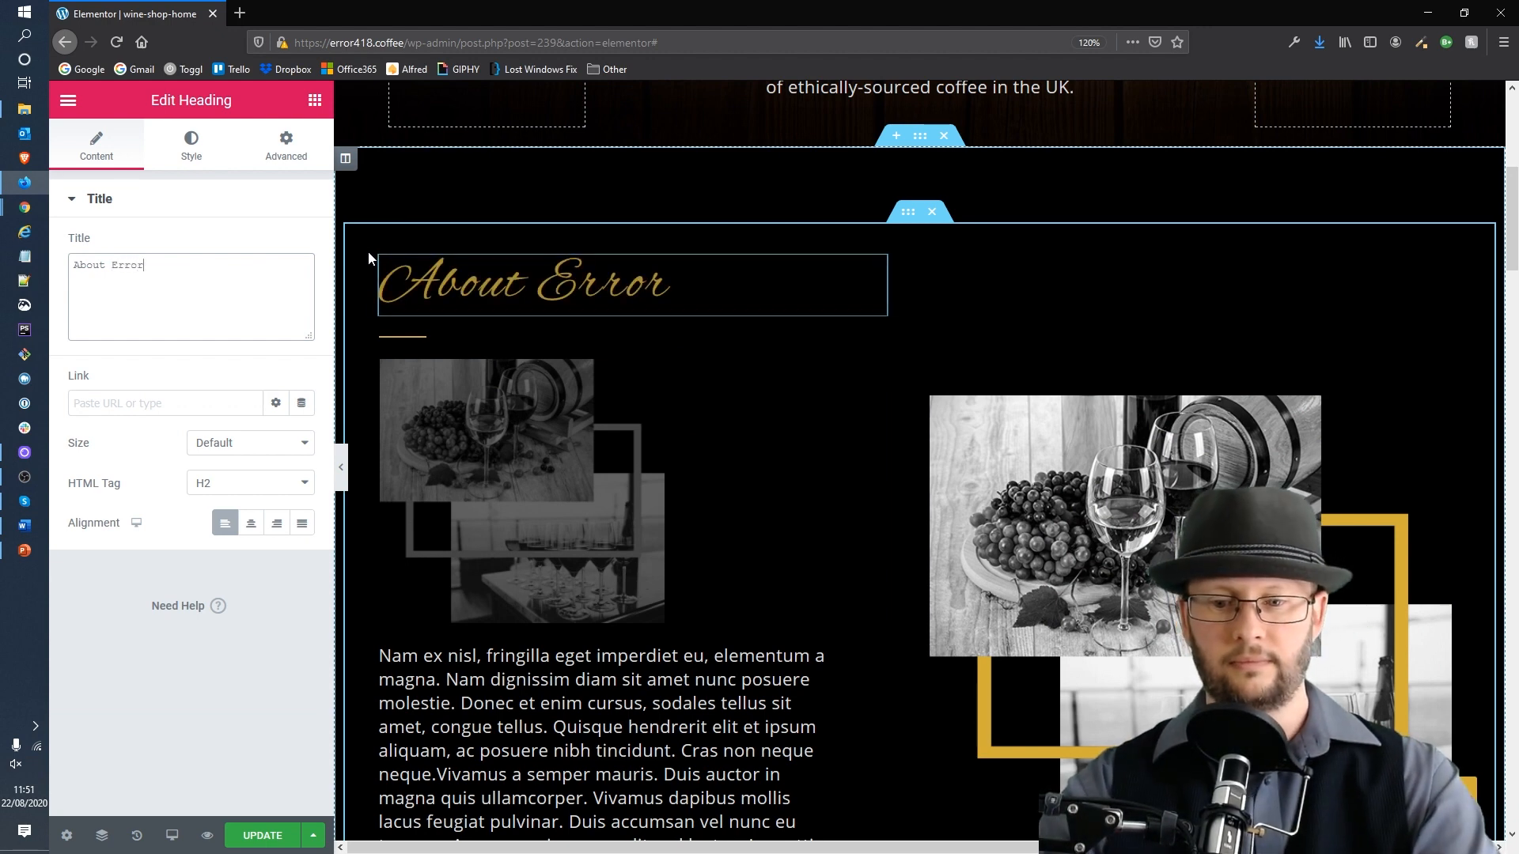
text(418)
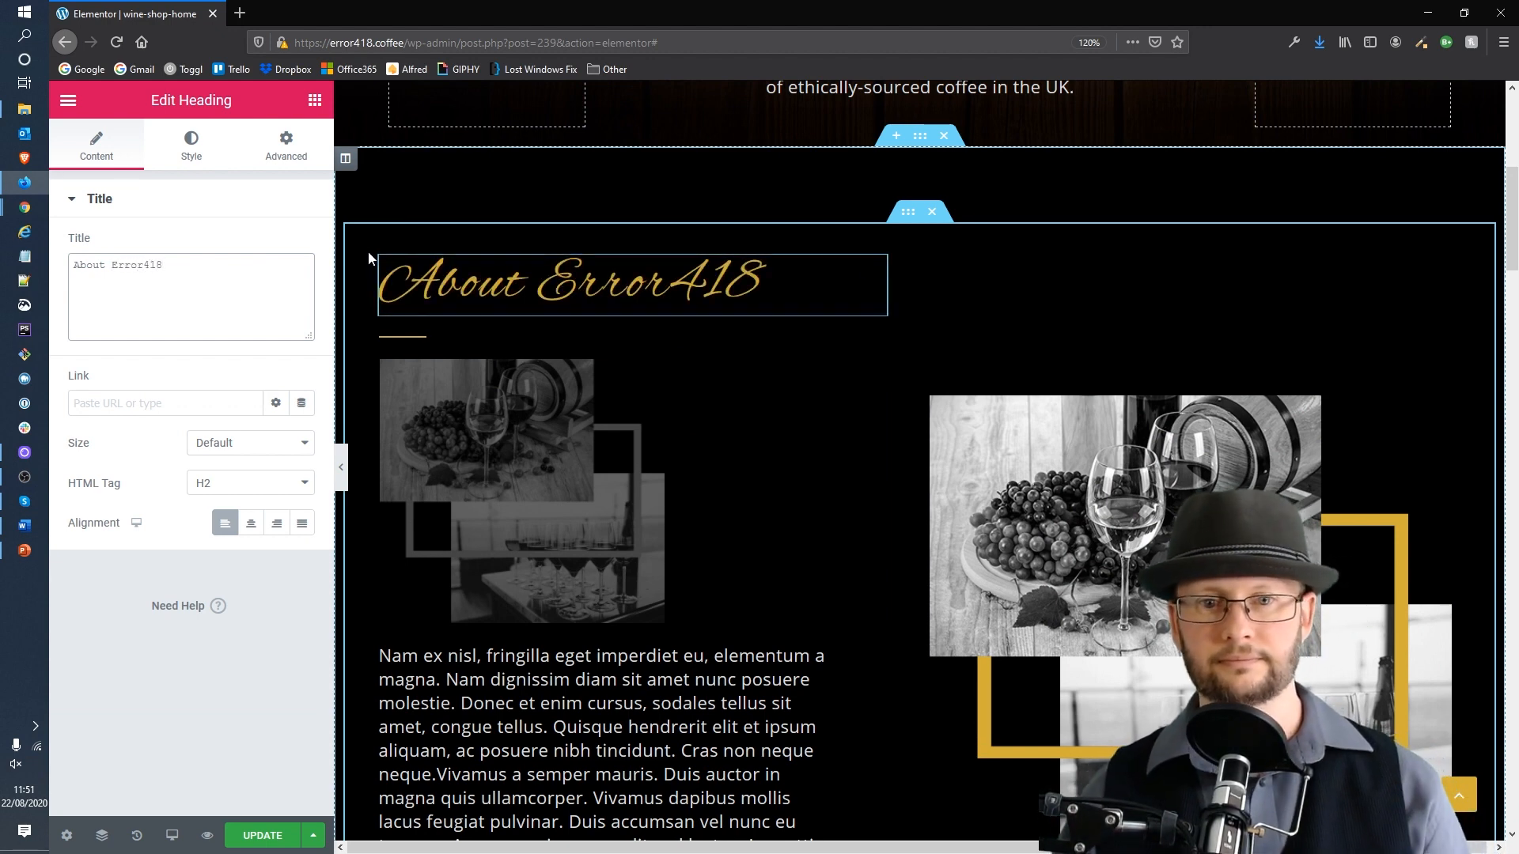
Step: Turn on paste as plain text and replace the About section's paragraph with the pasted four-line list
scroll(875, 225, down, 4)
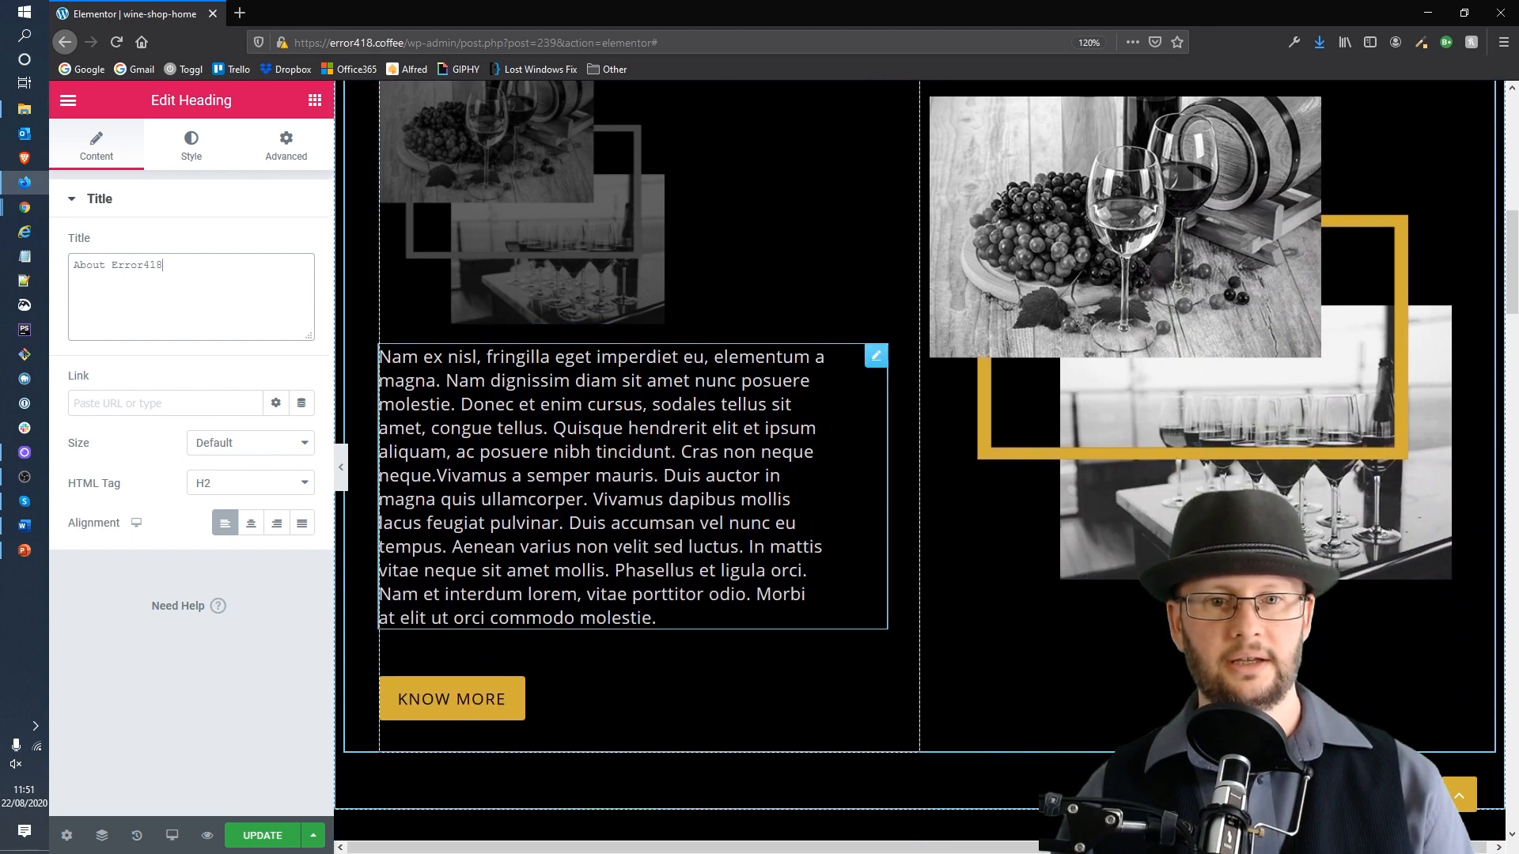
drag(657, 617, 363, 377)
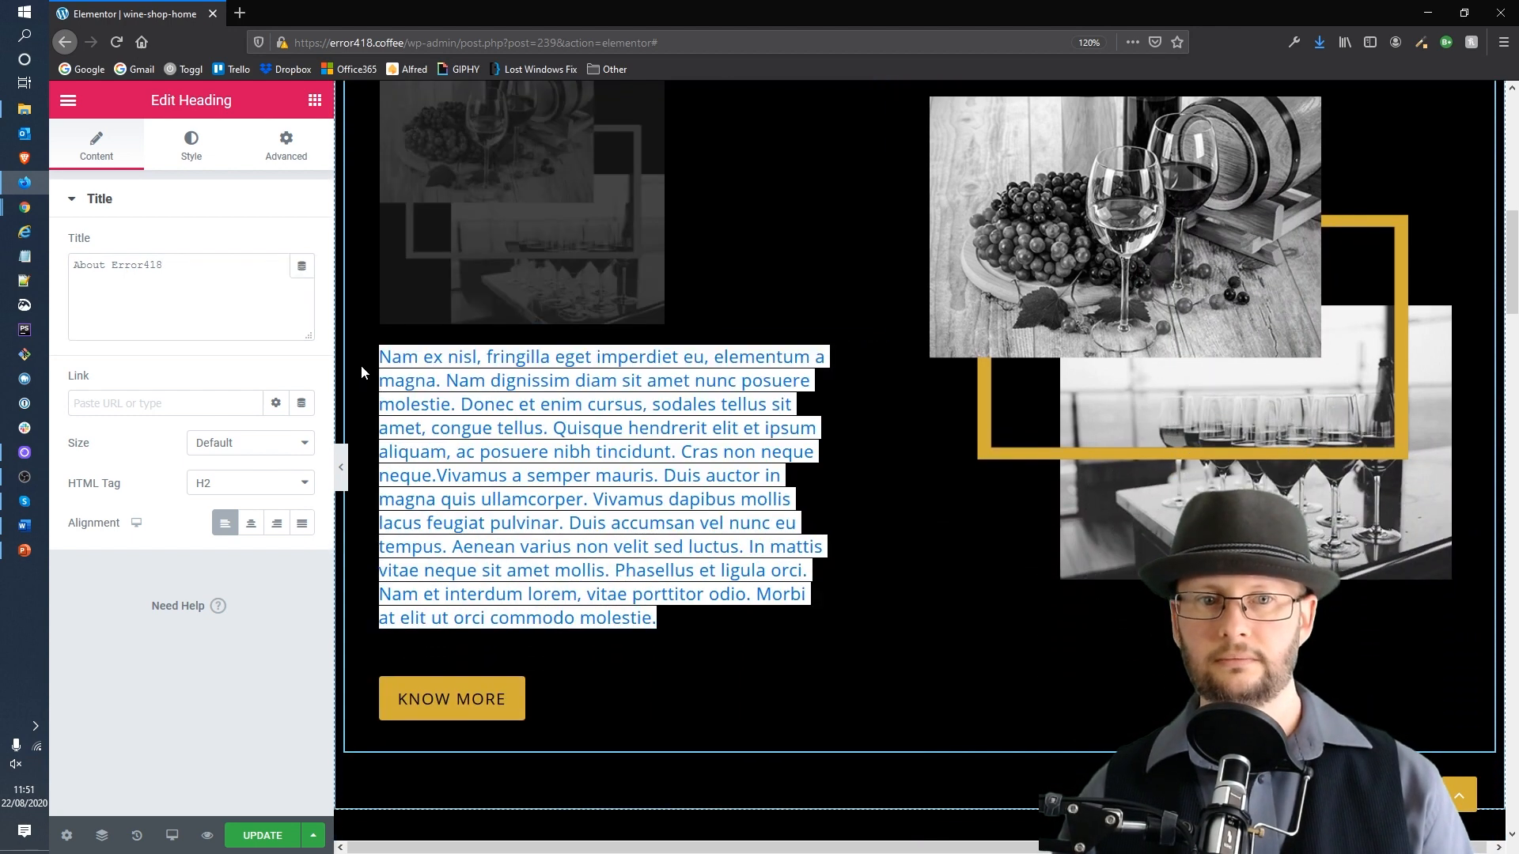
click(642, 477)
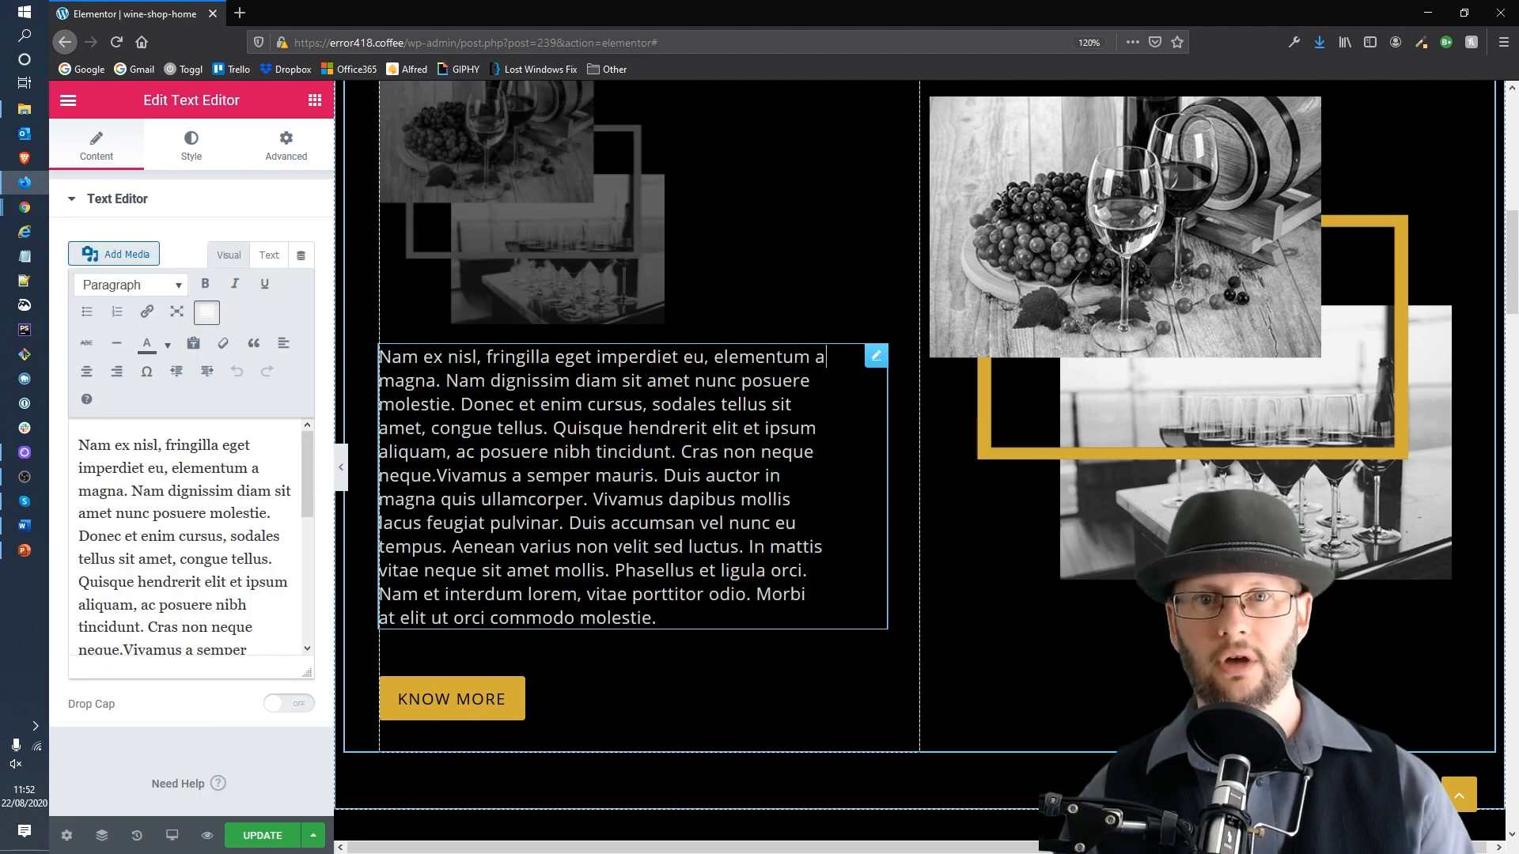
click(170, 468)
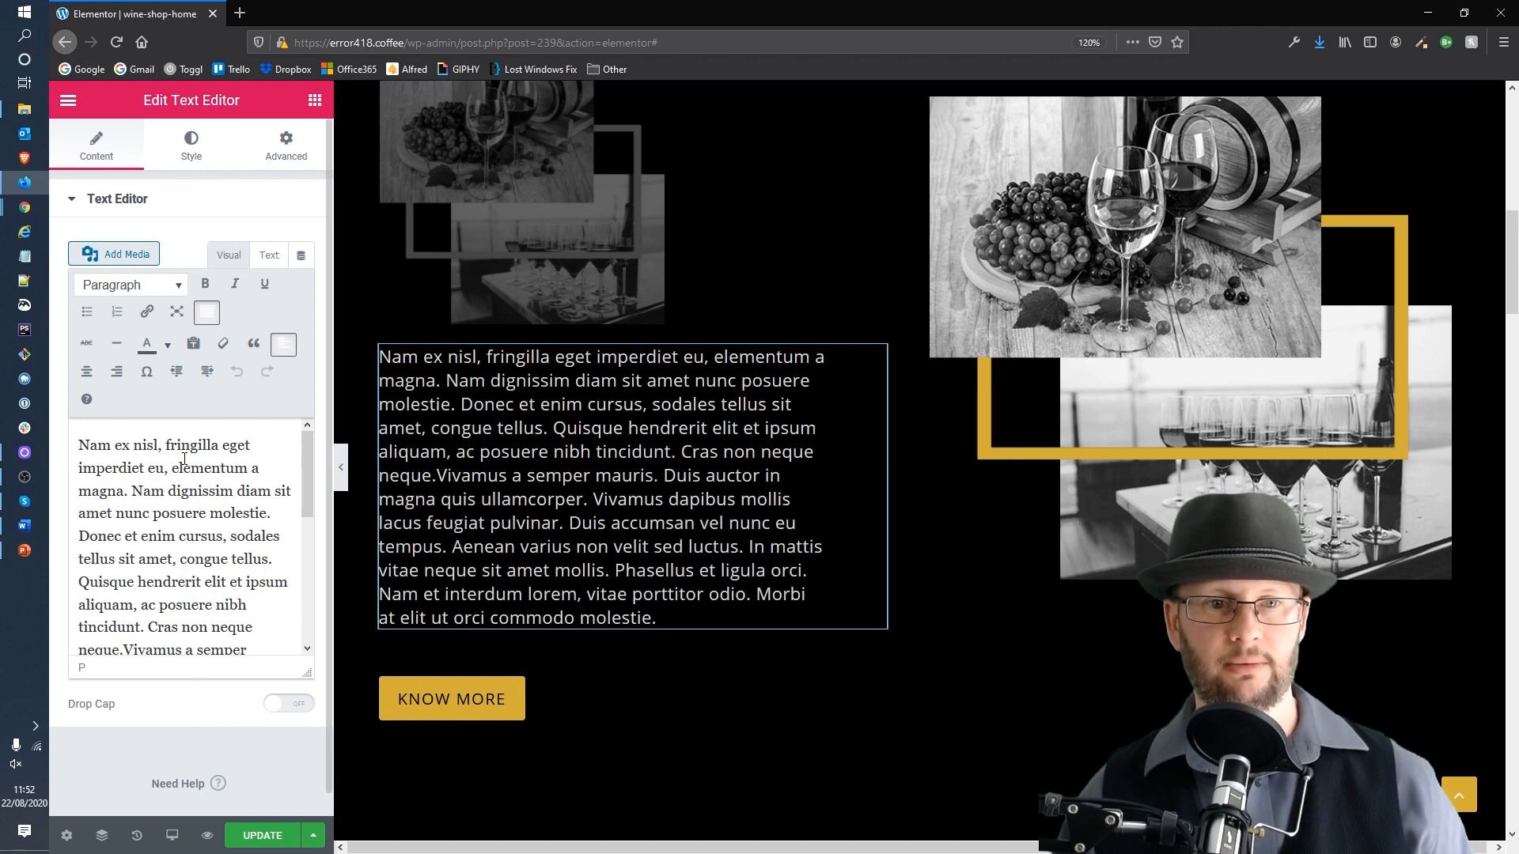
key(ctrl+a)
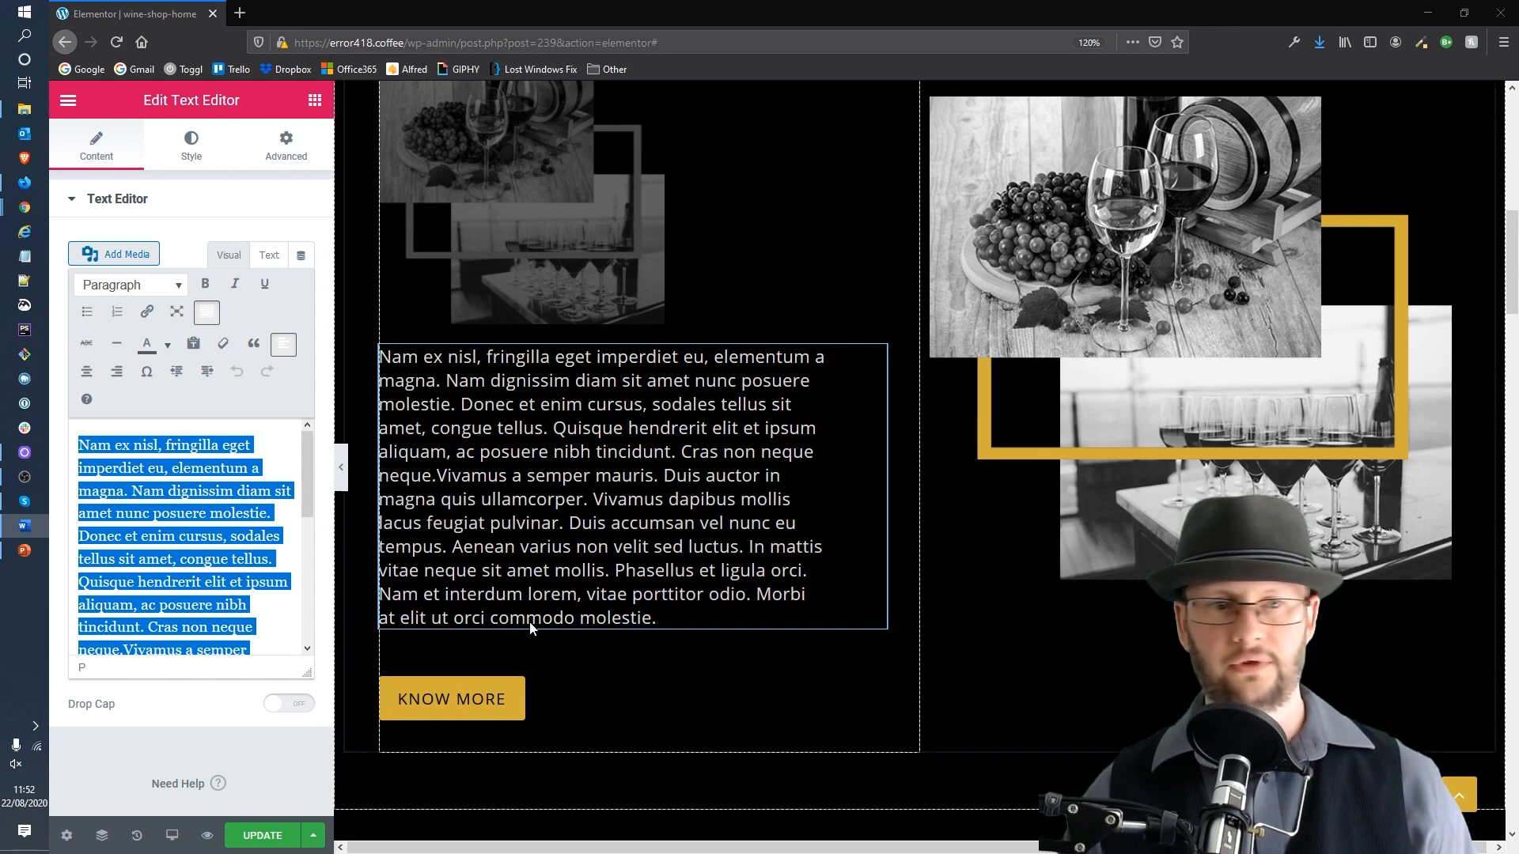
click(191, 447)
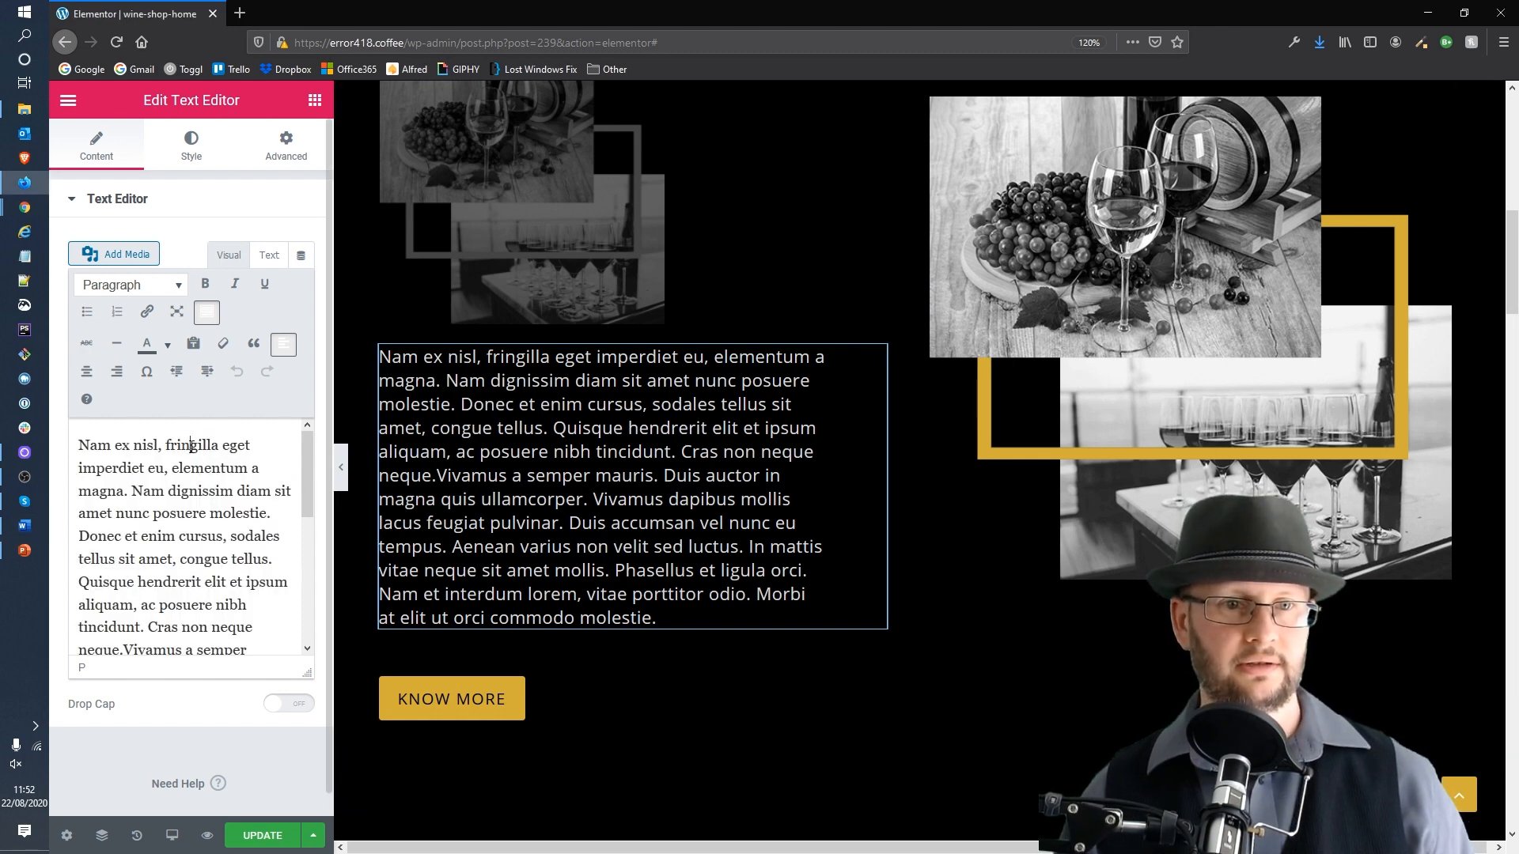
click(193, 344)
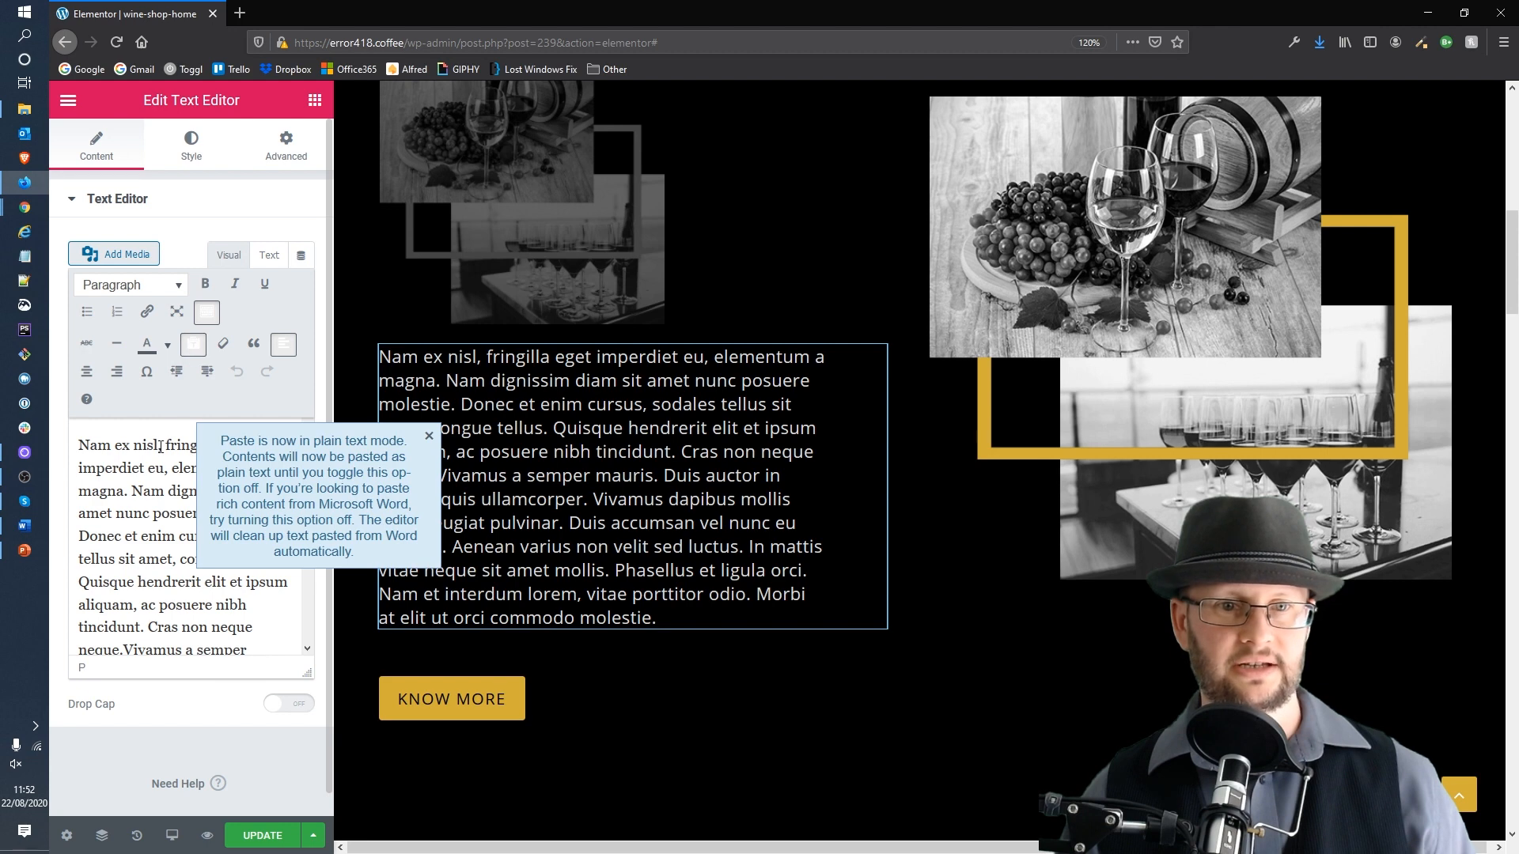
key(ctrl+a)
text(·	Barista resources ·	Ethically sourced ·	Fair trade ·	Barista resources)
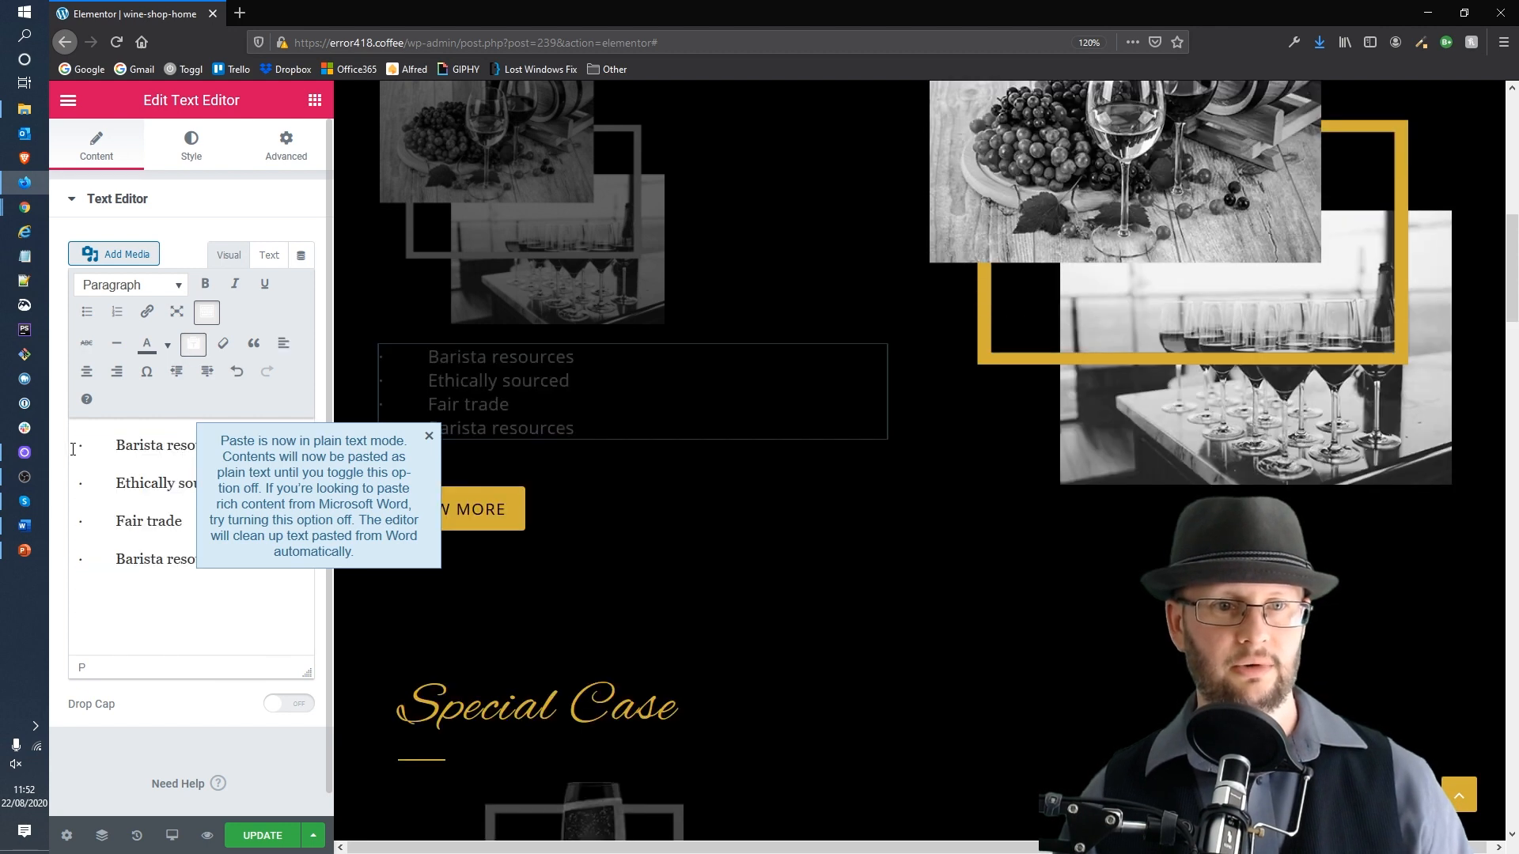
click(125, 445)
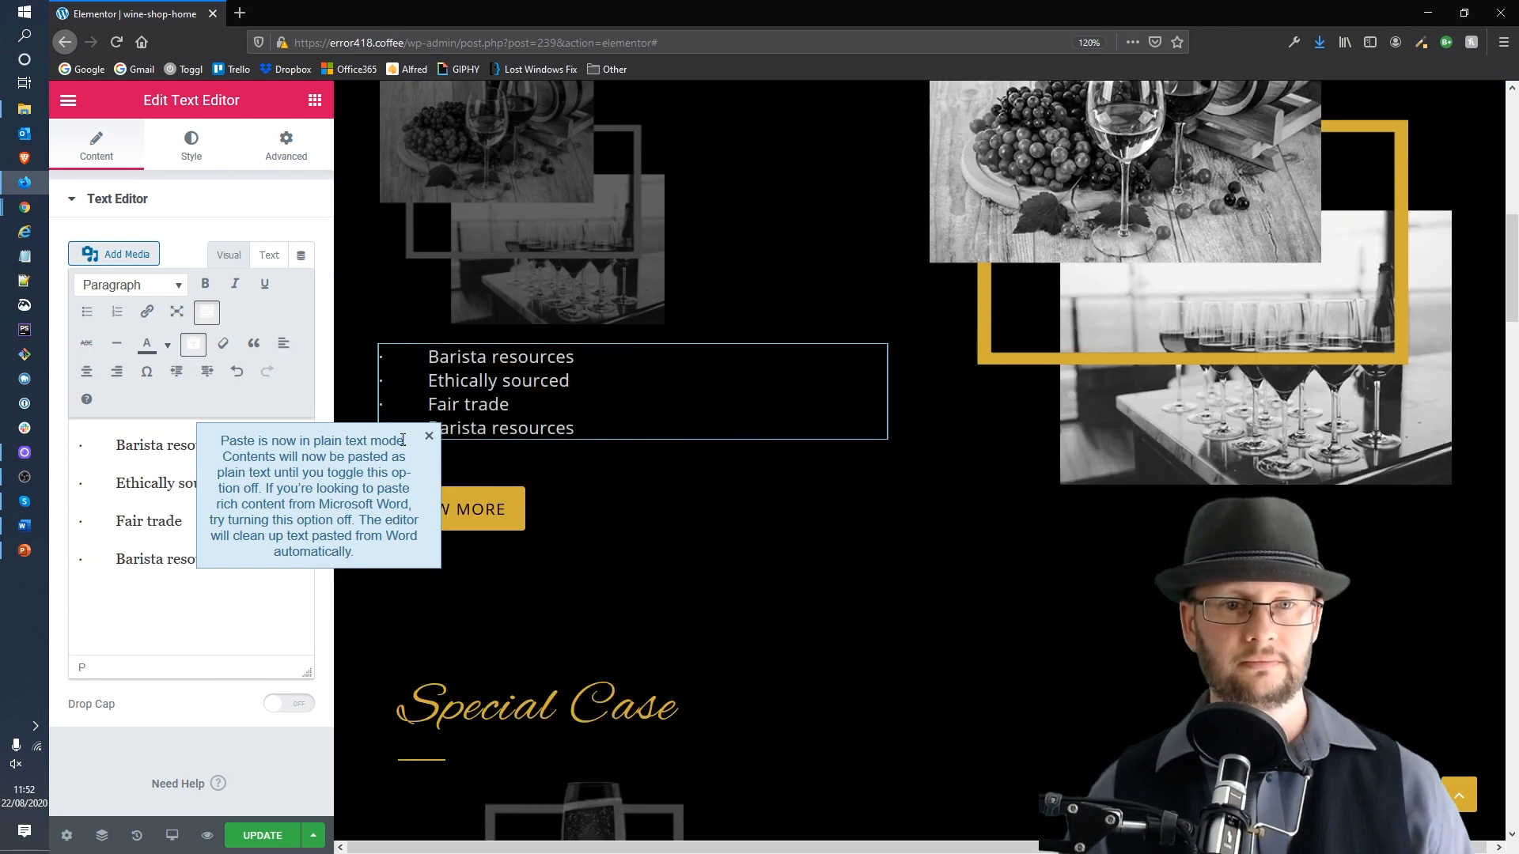
click(429, 437)
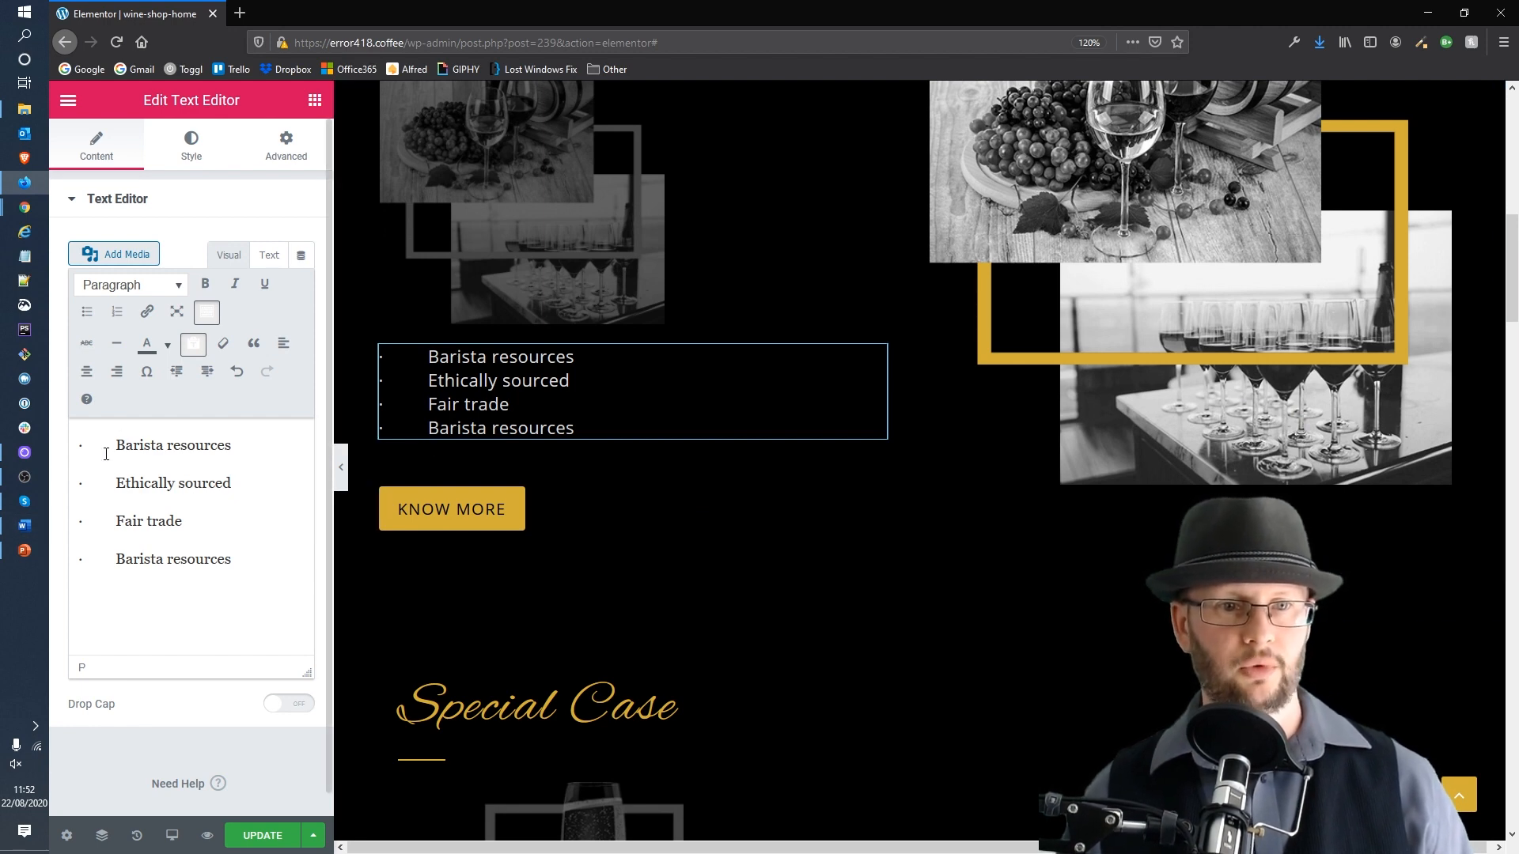
Step: Remove the bullet characters and indentation from each of the four pasted lines
key(shift+Left)
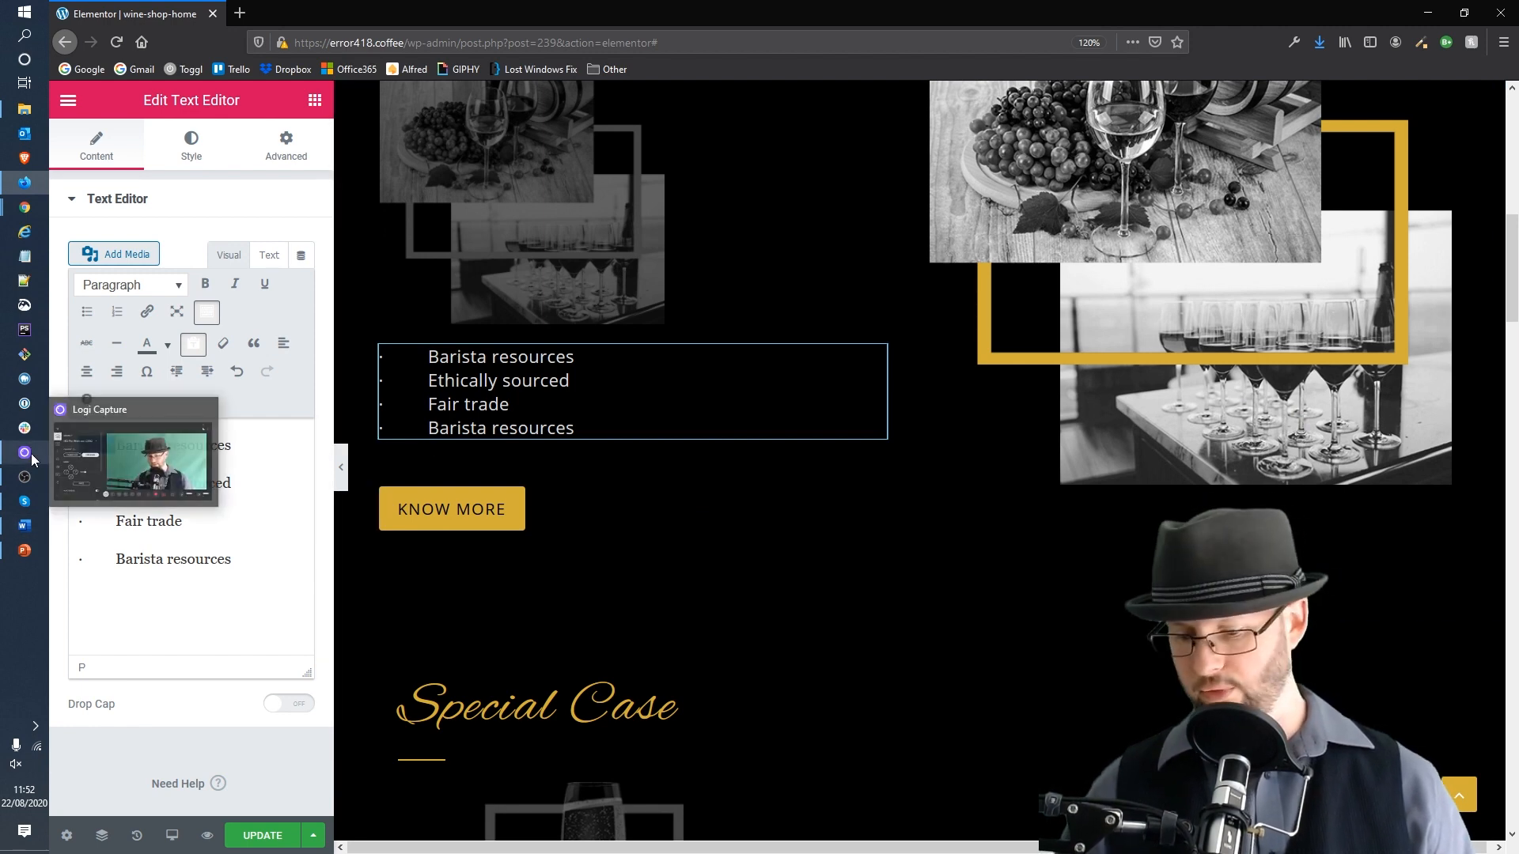
key(BackSpace)
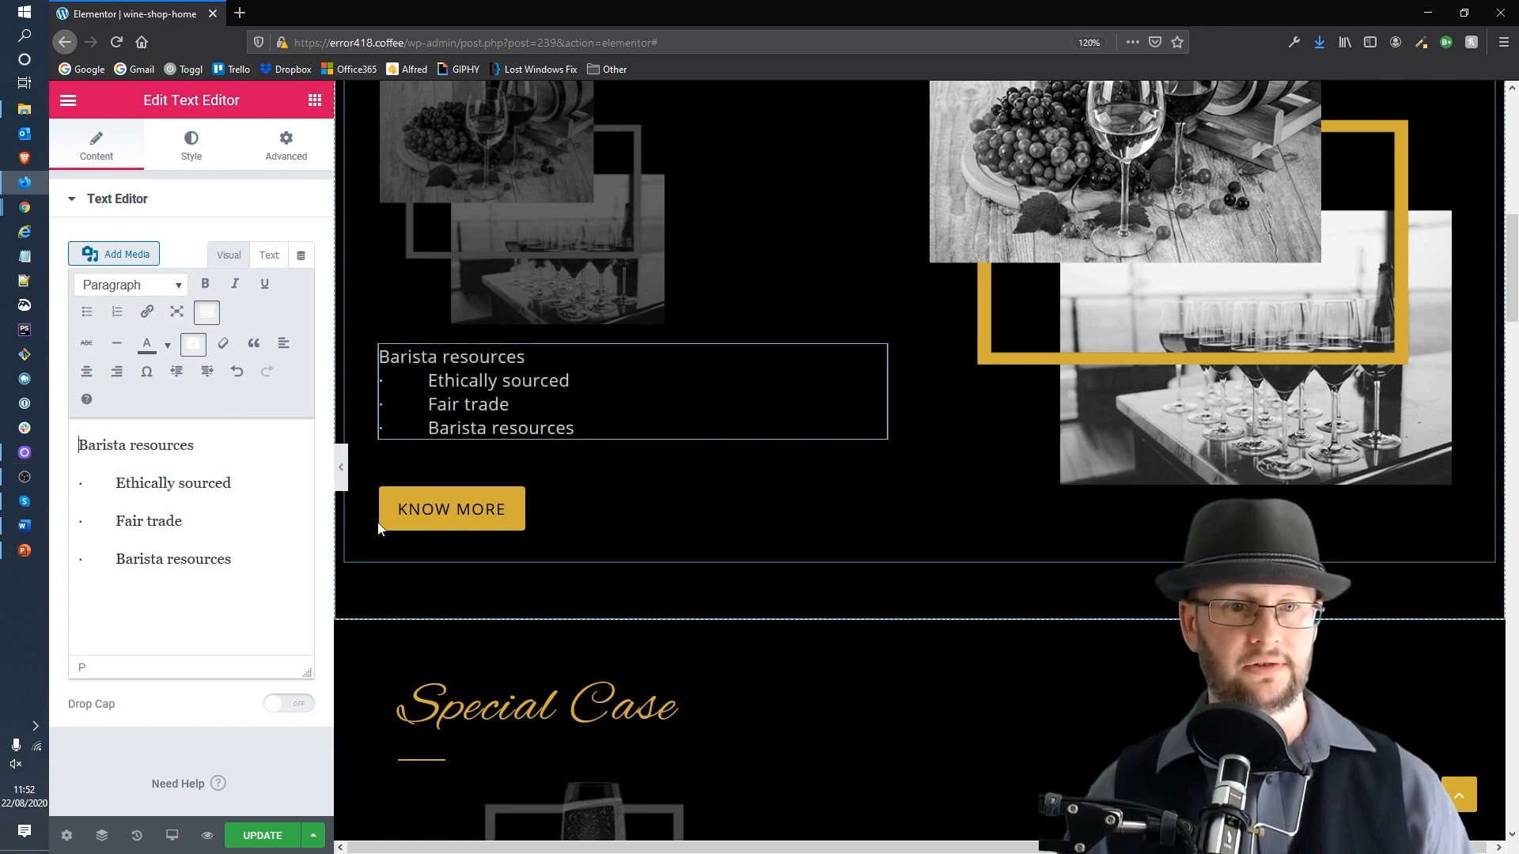
key(shift+Right)
key(shift+Right)
key(BackSpace)
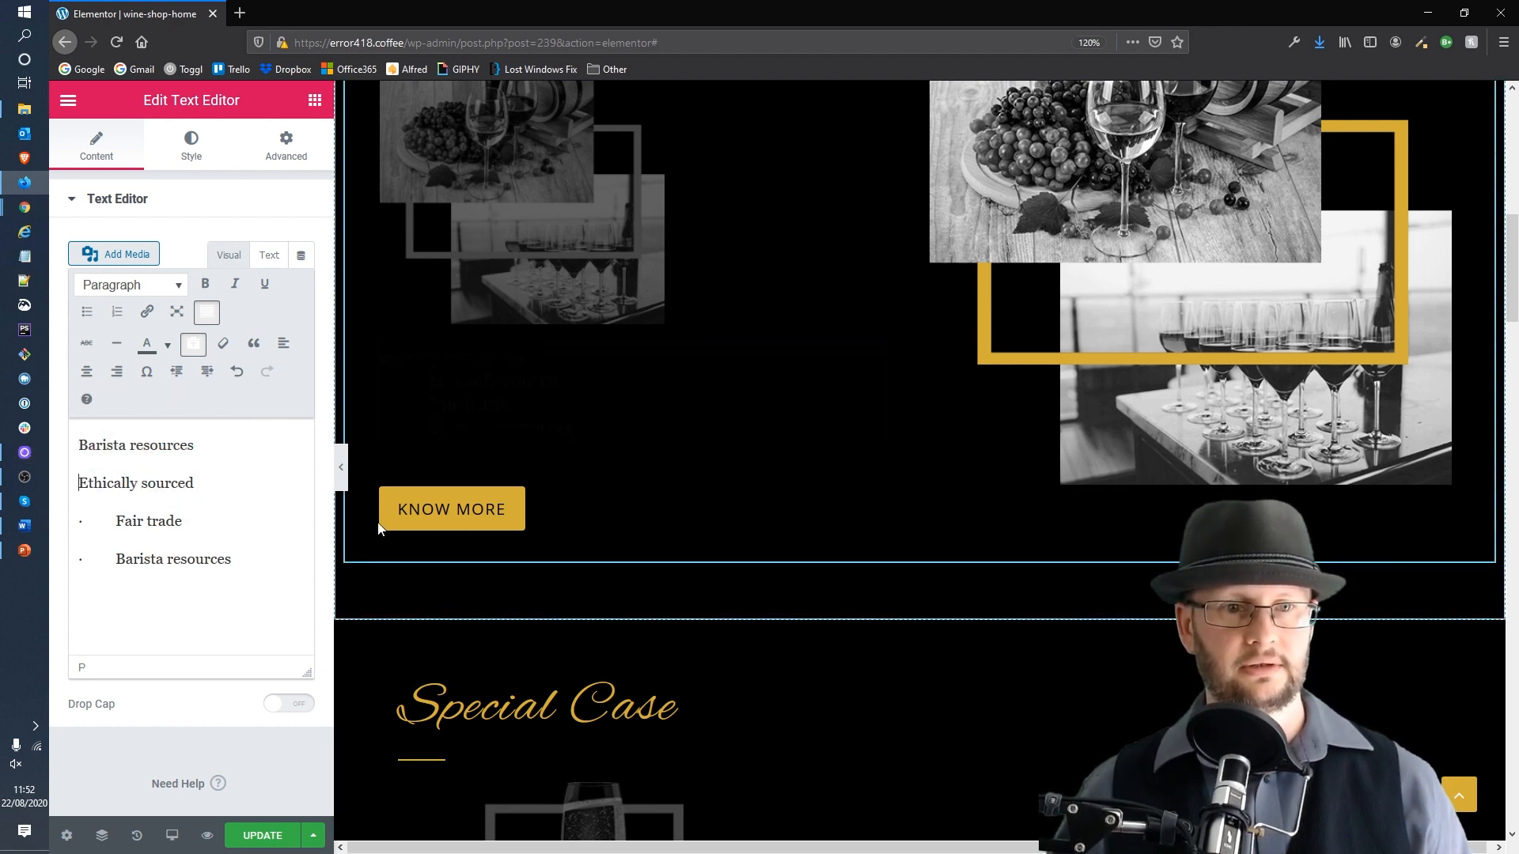
key(Down)
key(shift+Right)
key(shift+Right)
key(BackSpace)
key(Down)
key(shift+Right)
key(shift+Right)
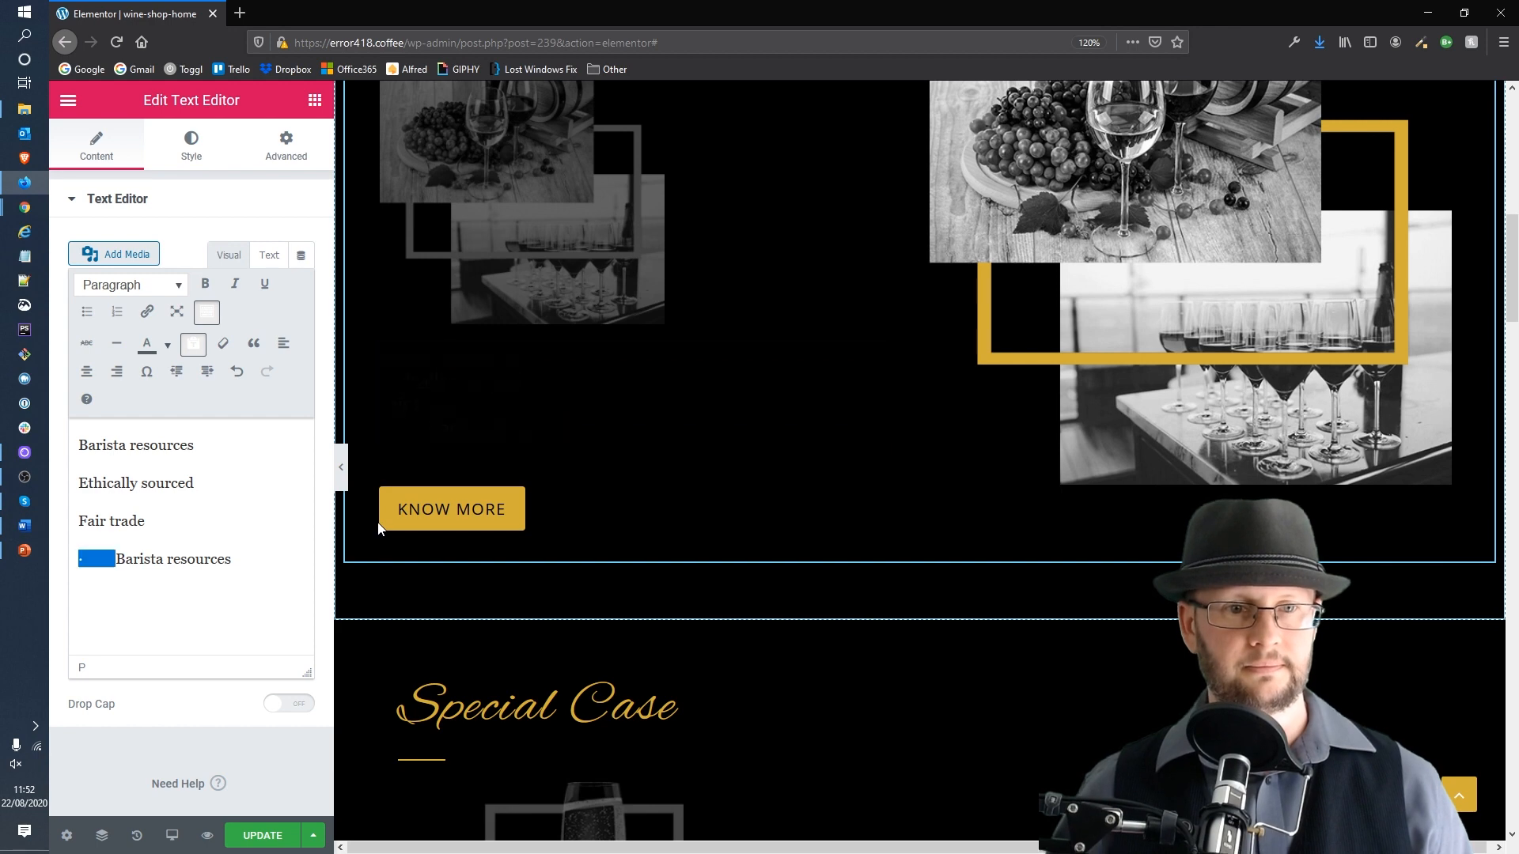
key(BackSpace)
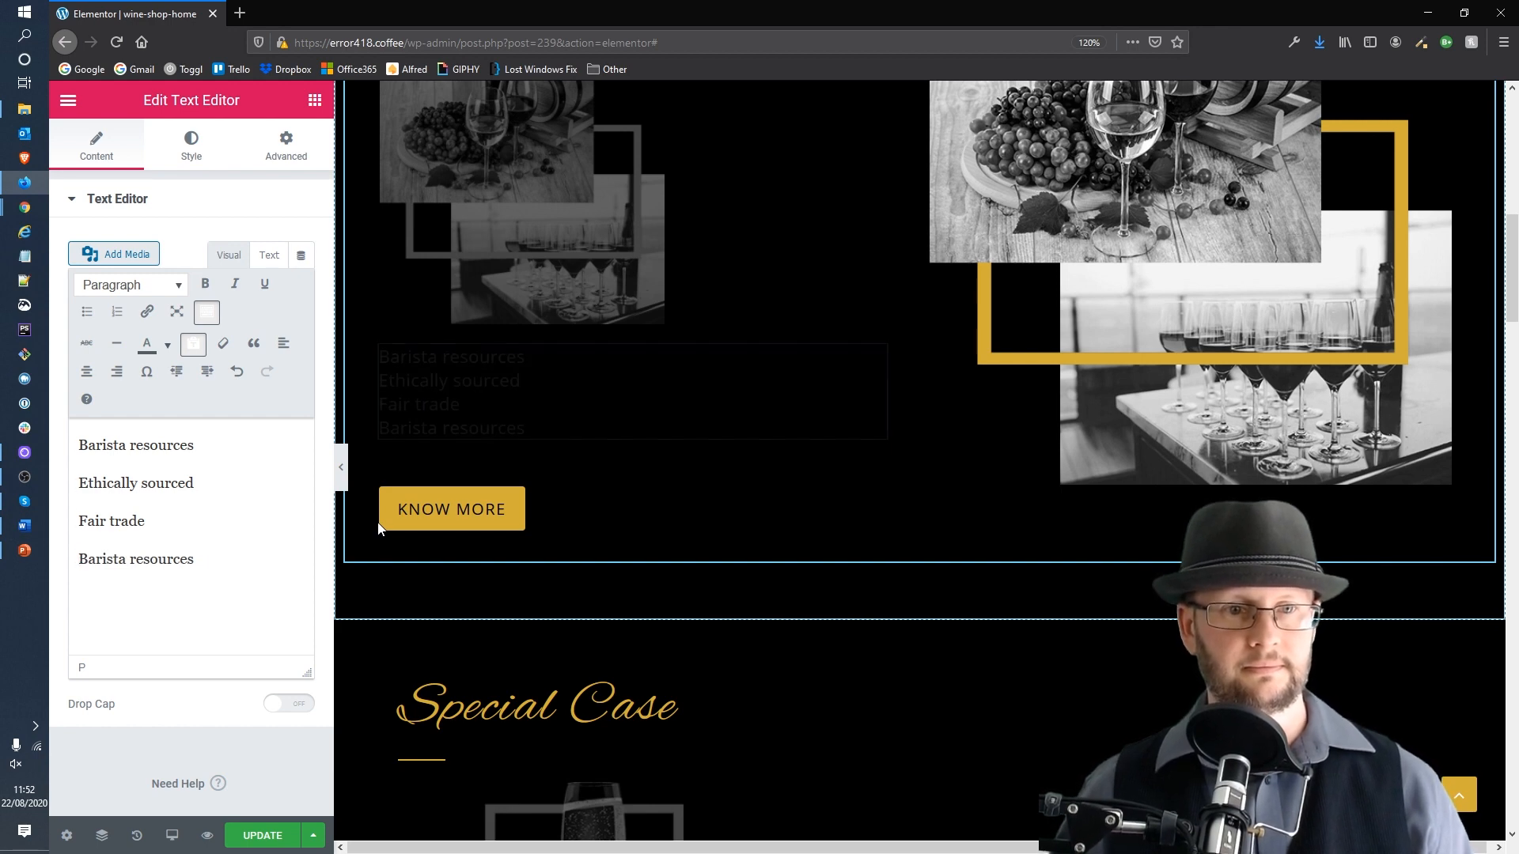
Step: Delete the first "Barista resources" line from the About text
key(Up)
key(Up)
key(Up)
key(shift+End)
key(BackSpace)
key(Delete)
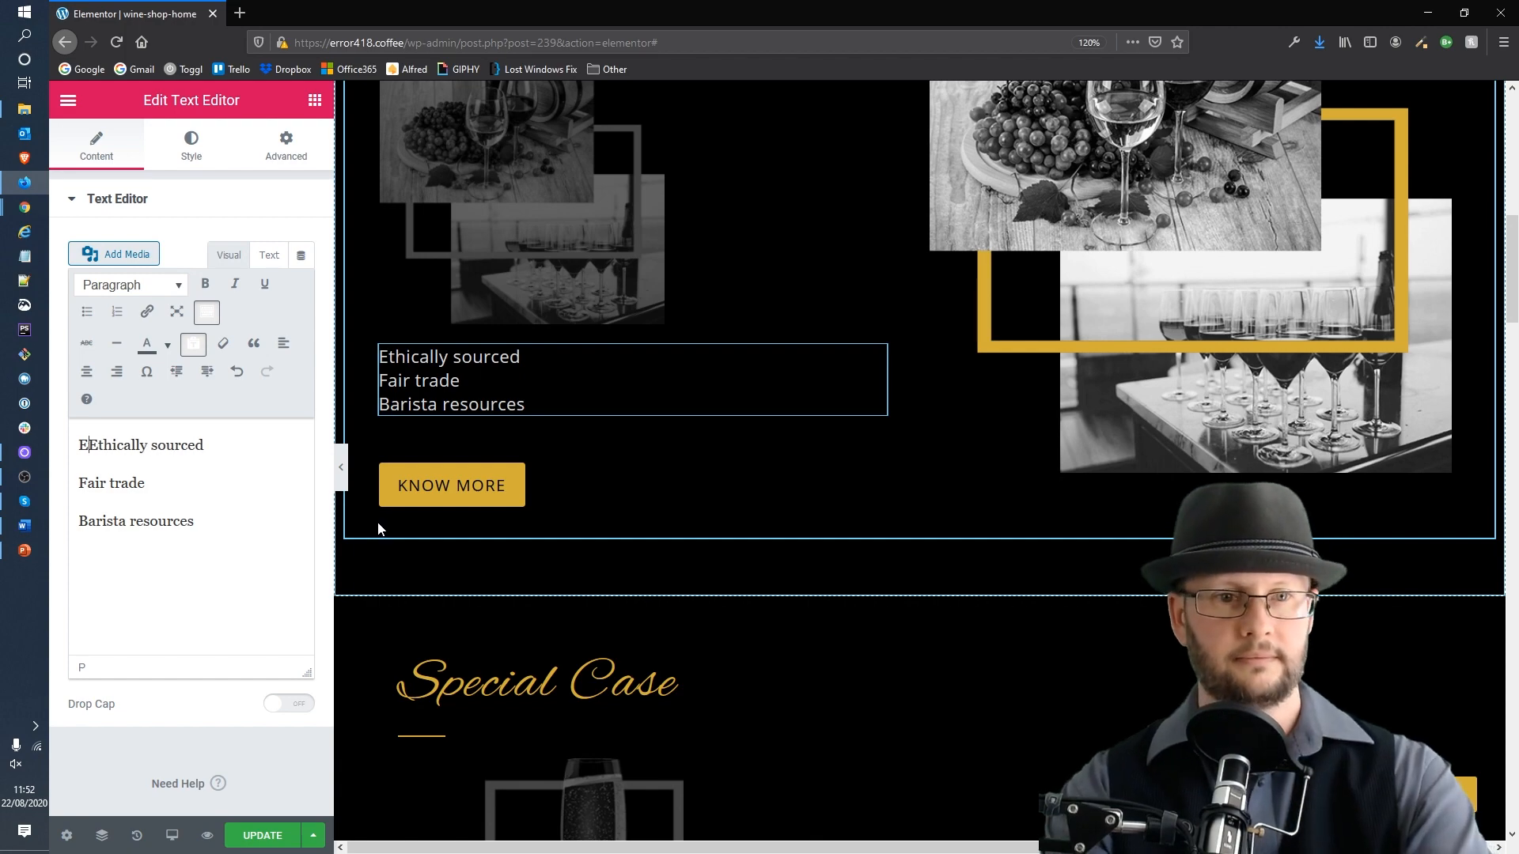
Step: Write the About paragraph: "Error418 is a UK based business that specialises in providng ethically sourced, fair trade coffee… all over the world."
text(Err)
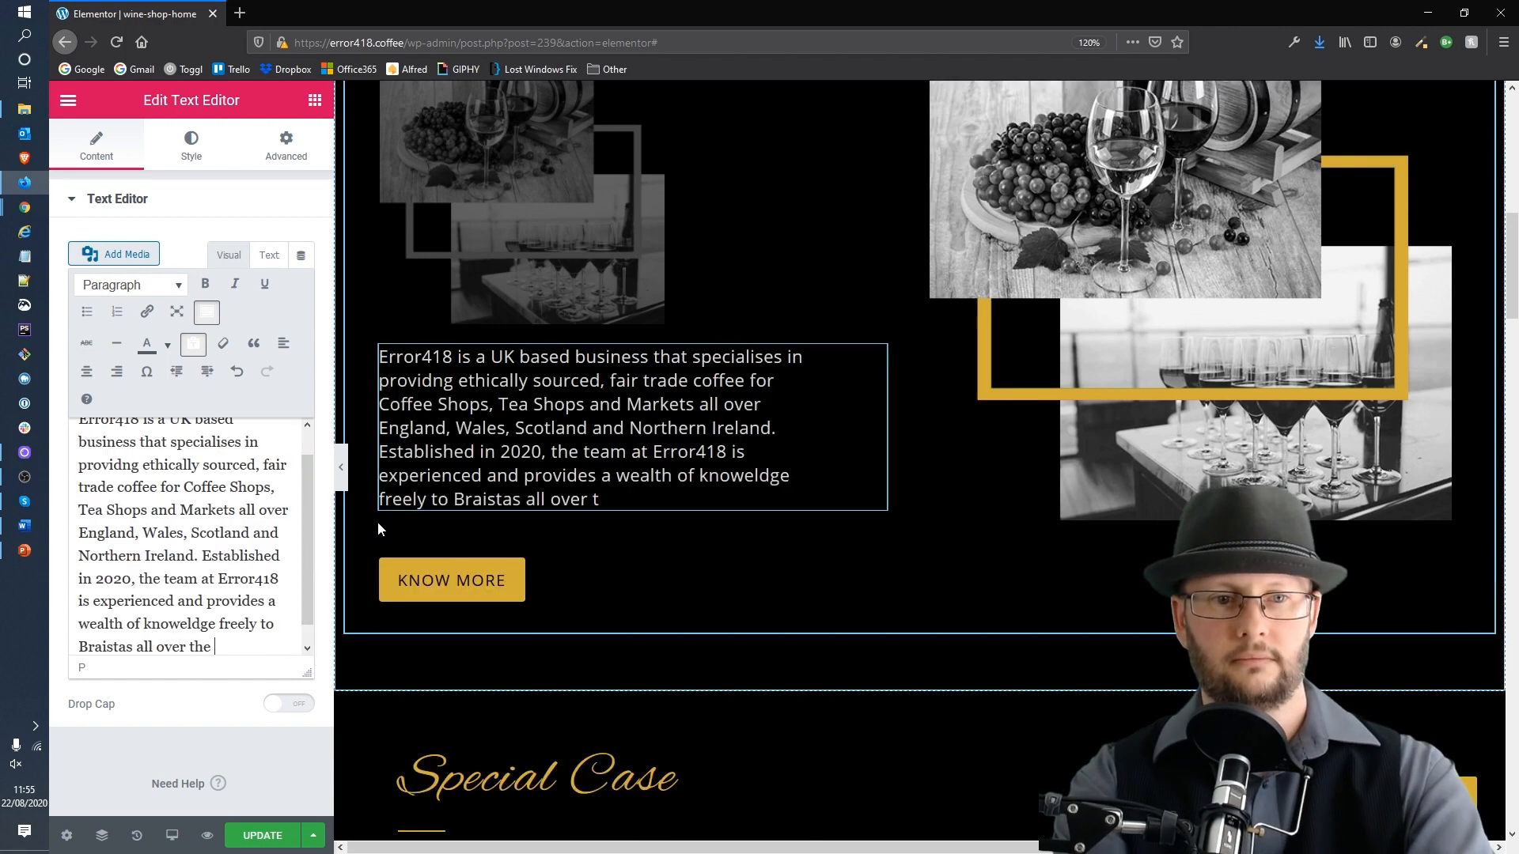
text(wor)
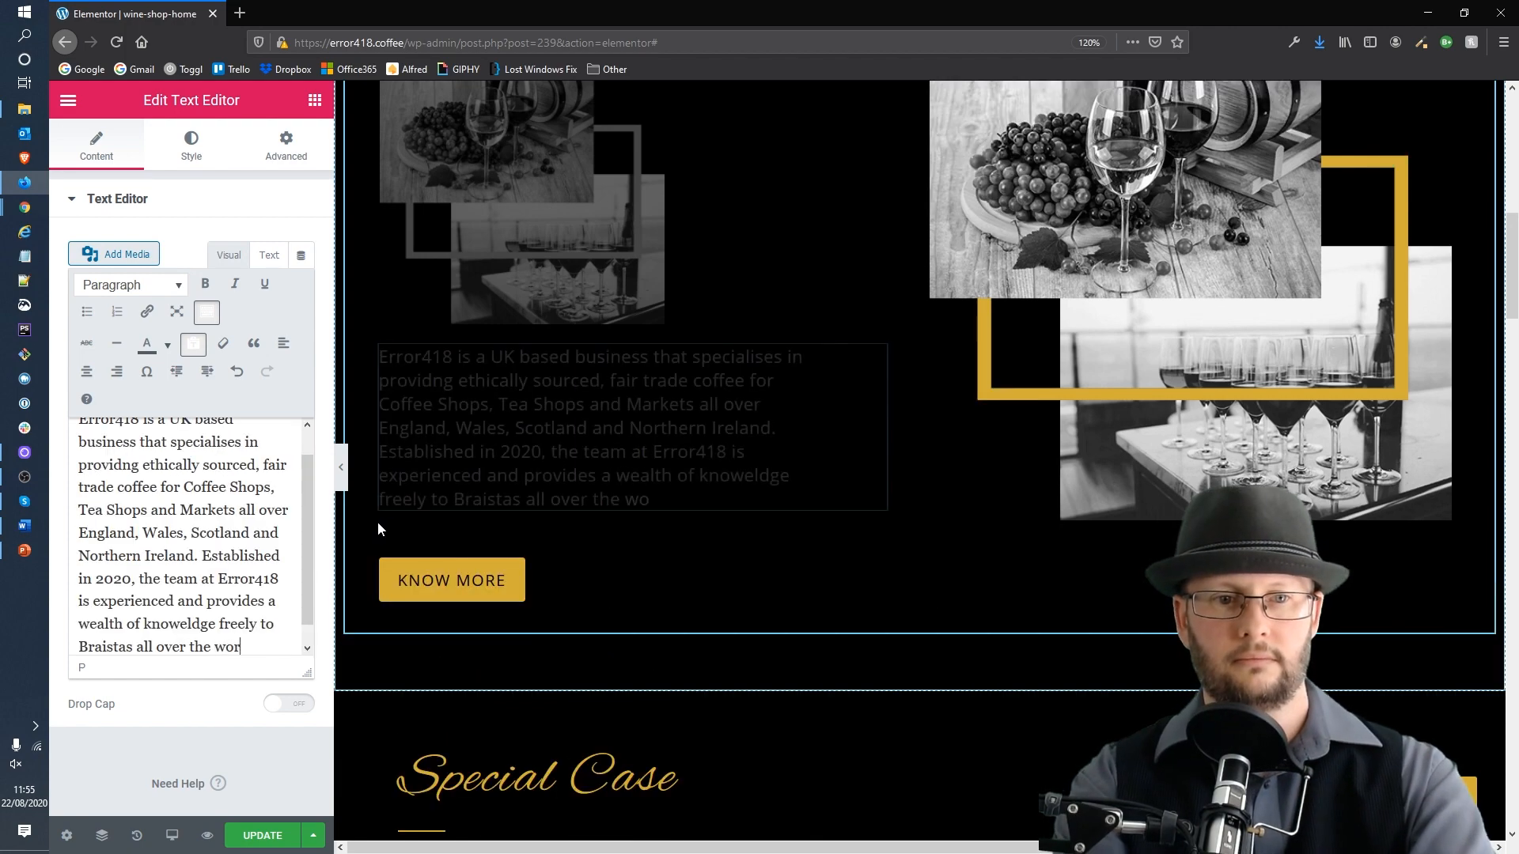
text(ld.)
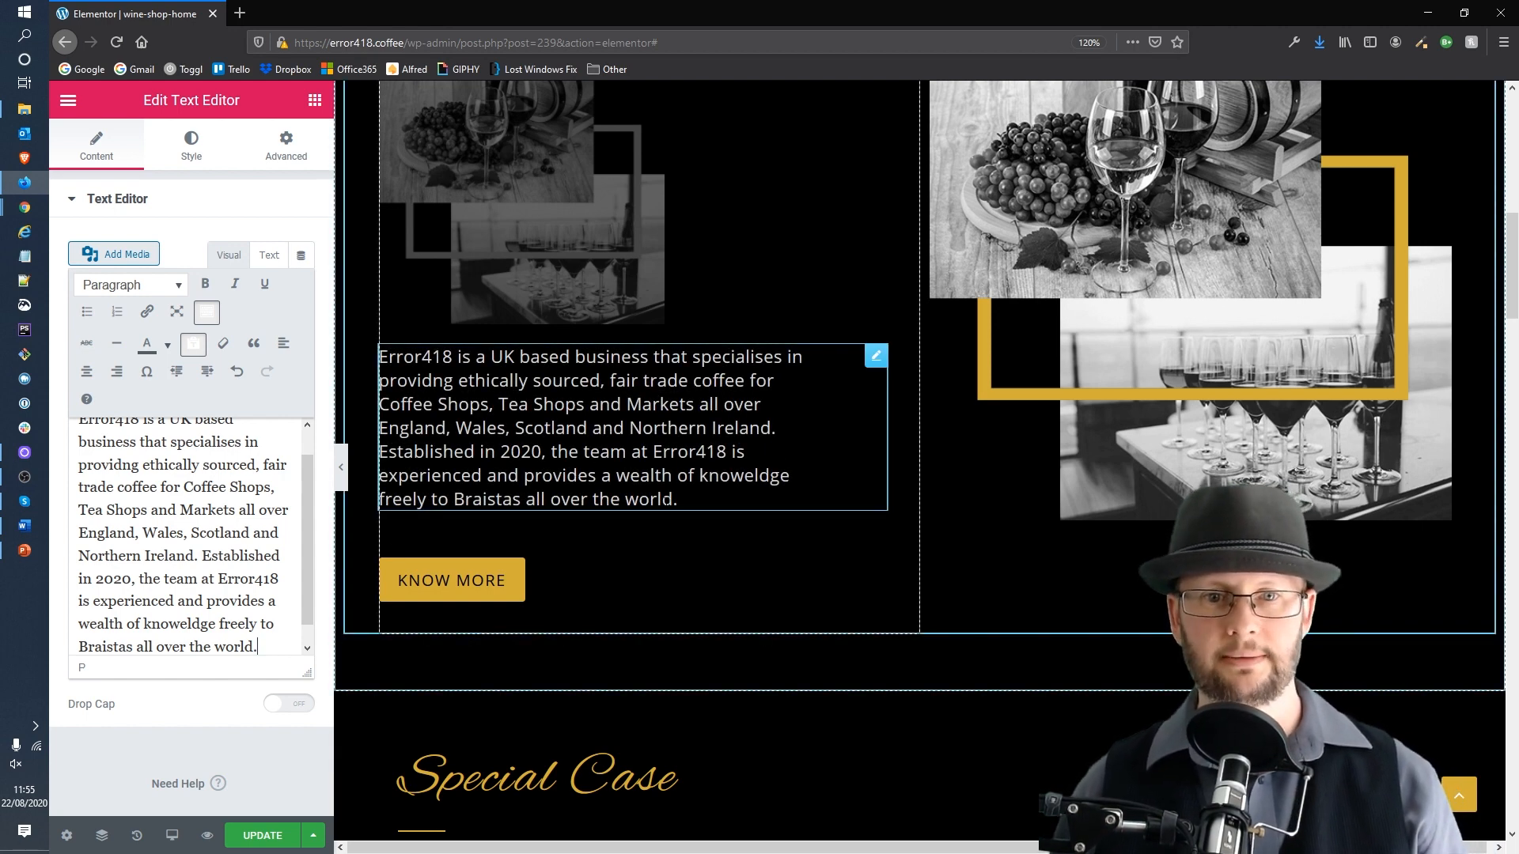
Step: Inspect the new About paragraph and the Know More button's settings
drag(380, 356, 640, 476)
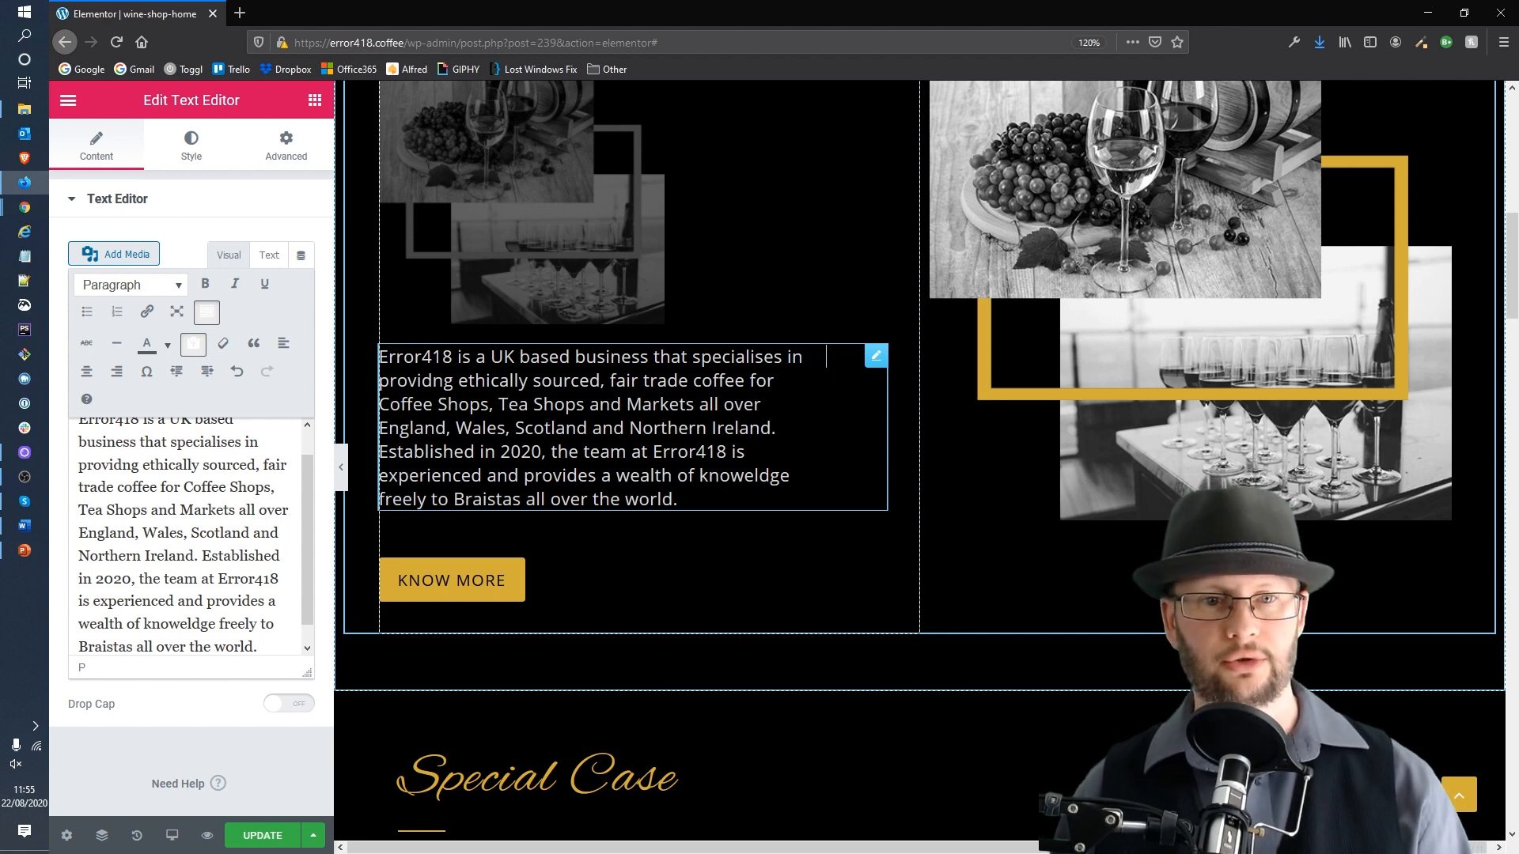
click(459, 587)
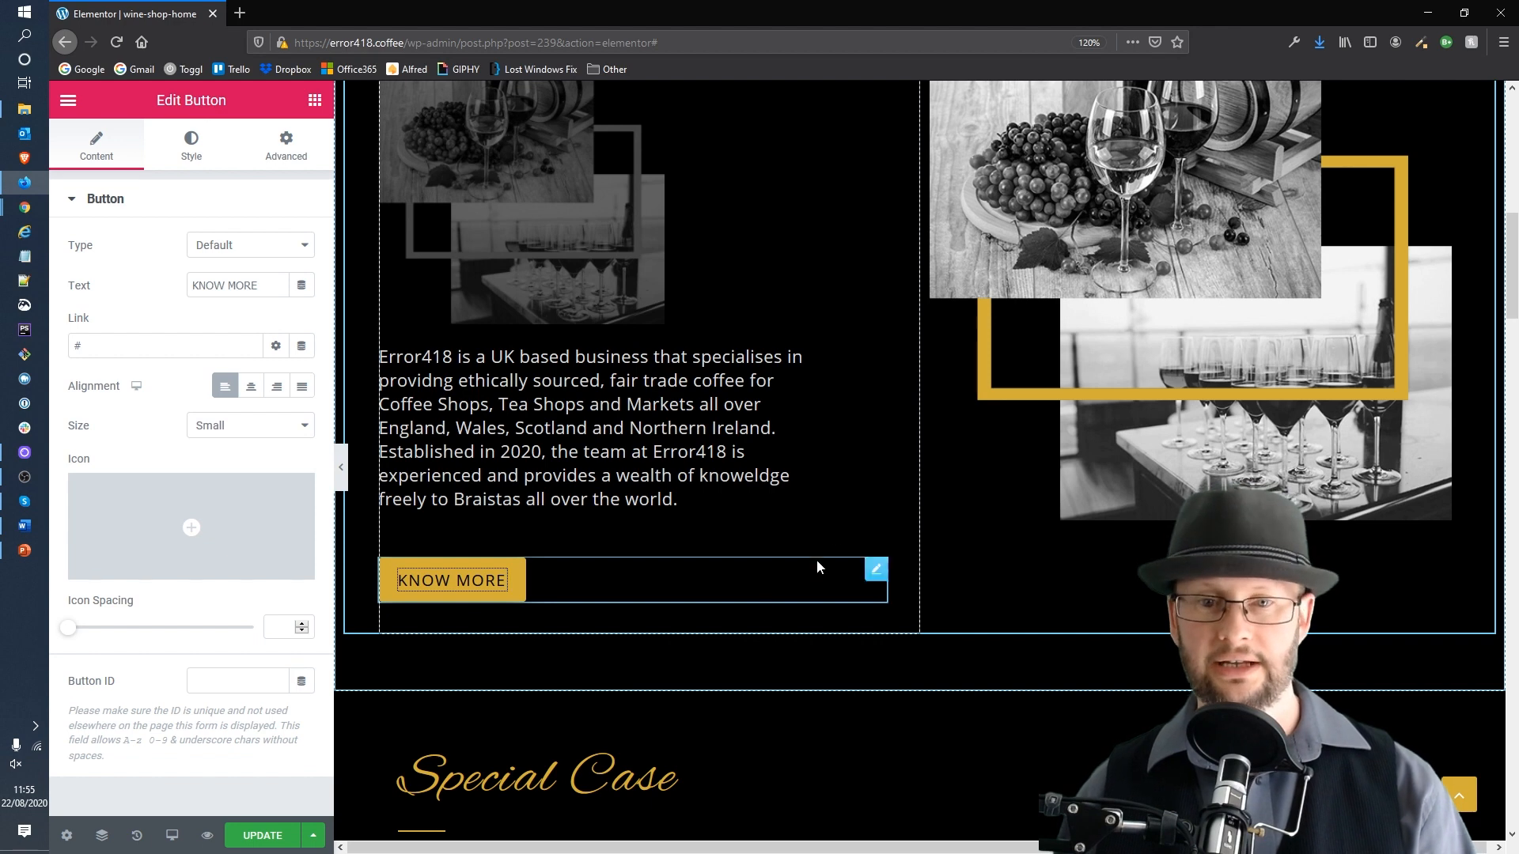
click(831, 495)
scroll(813, 457, down, 3)
scroll(811, 453, down, 3)
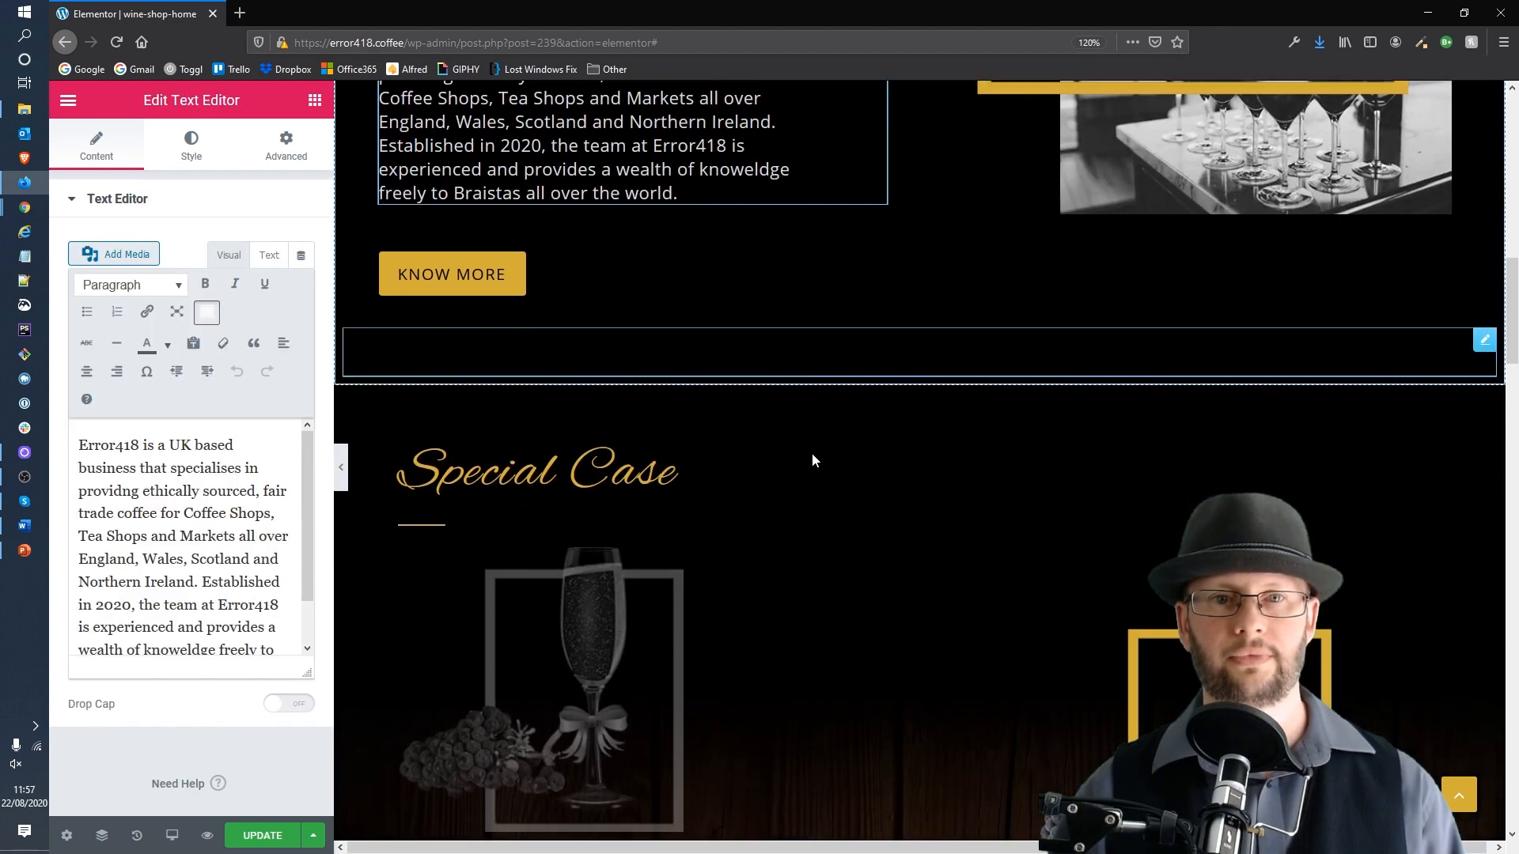
scroll(811, 453, up, 1)
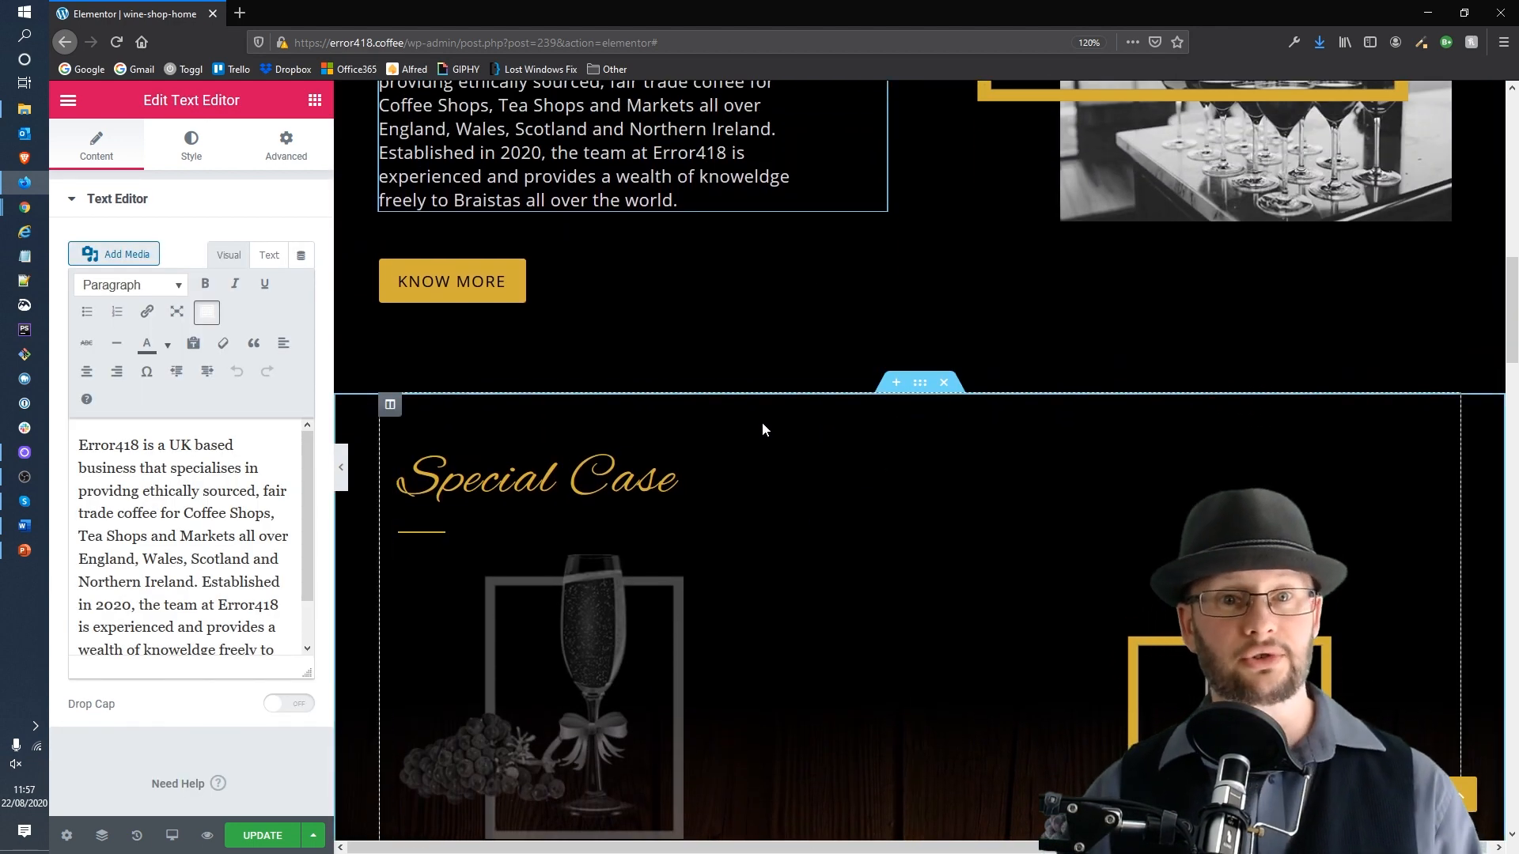
Step: Correct the typo "Braistas" to "Baristas" in the About paragraph
double_click(478, 200)
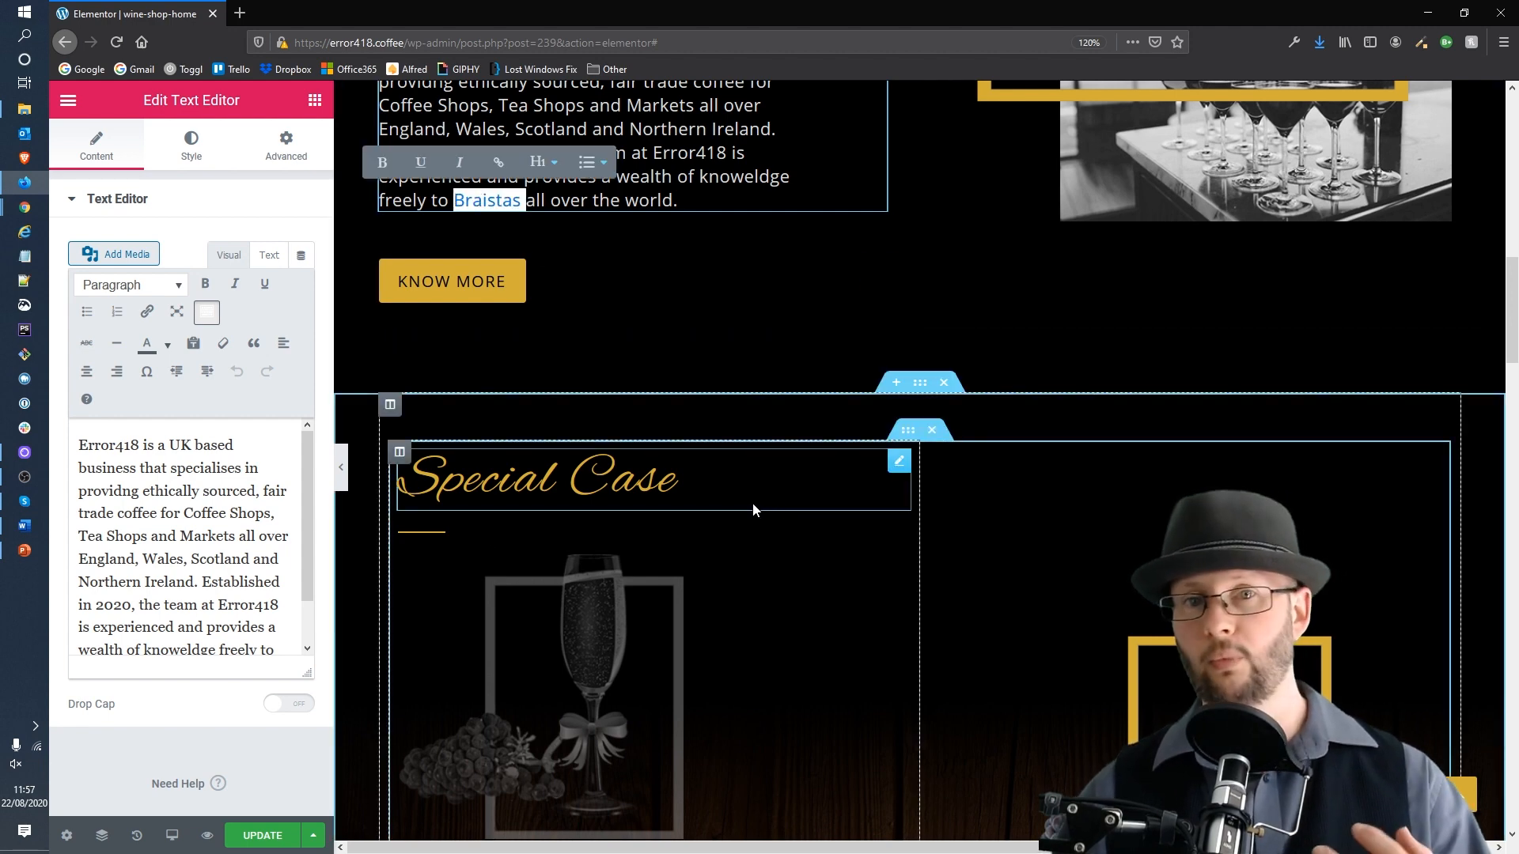
click(210, 466)
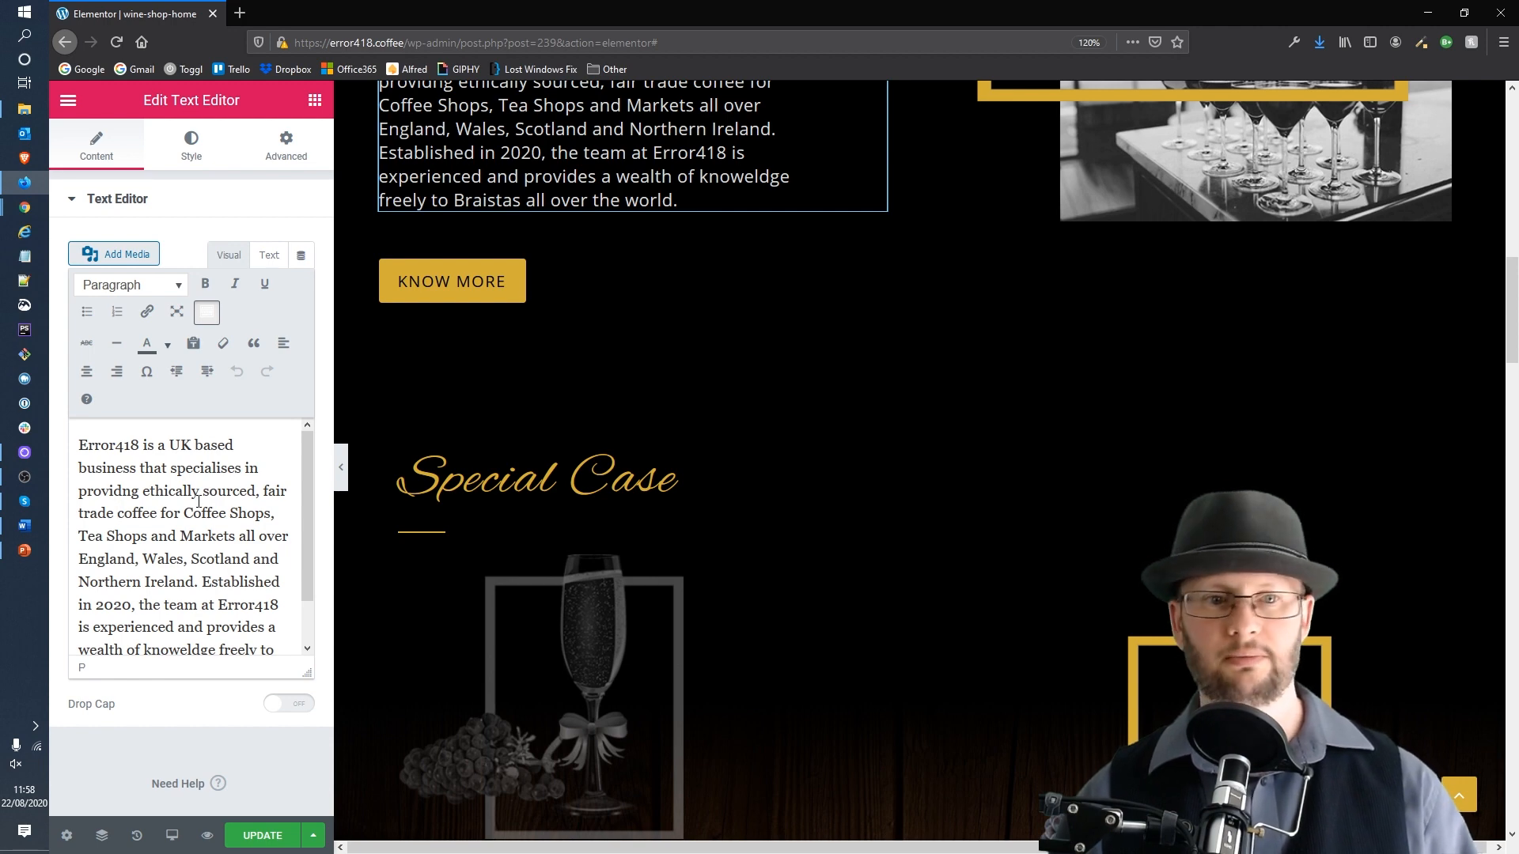
scroll(199, 501, down, 2)
double_click(94, 628)
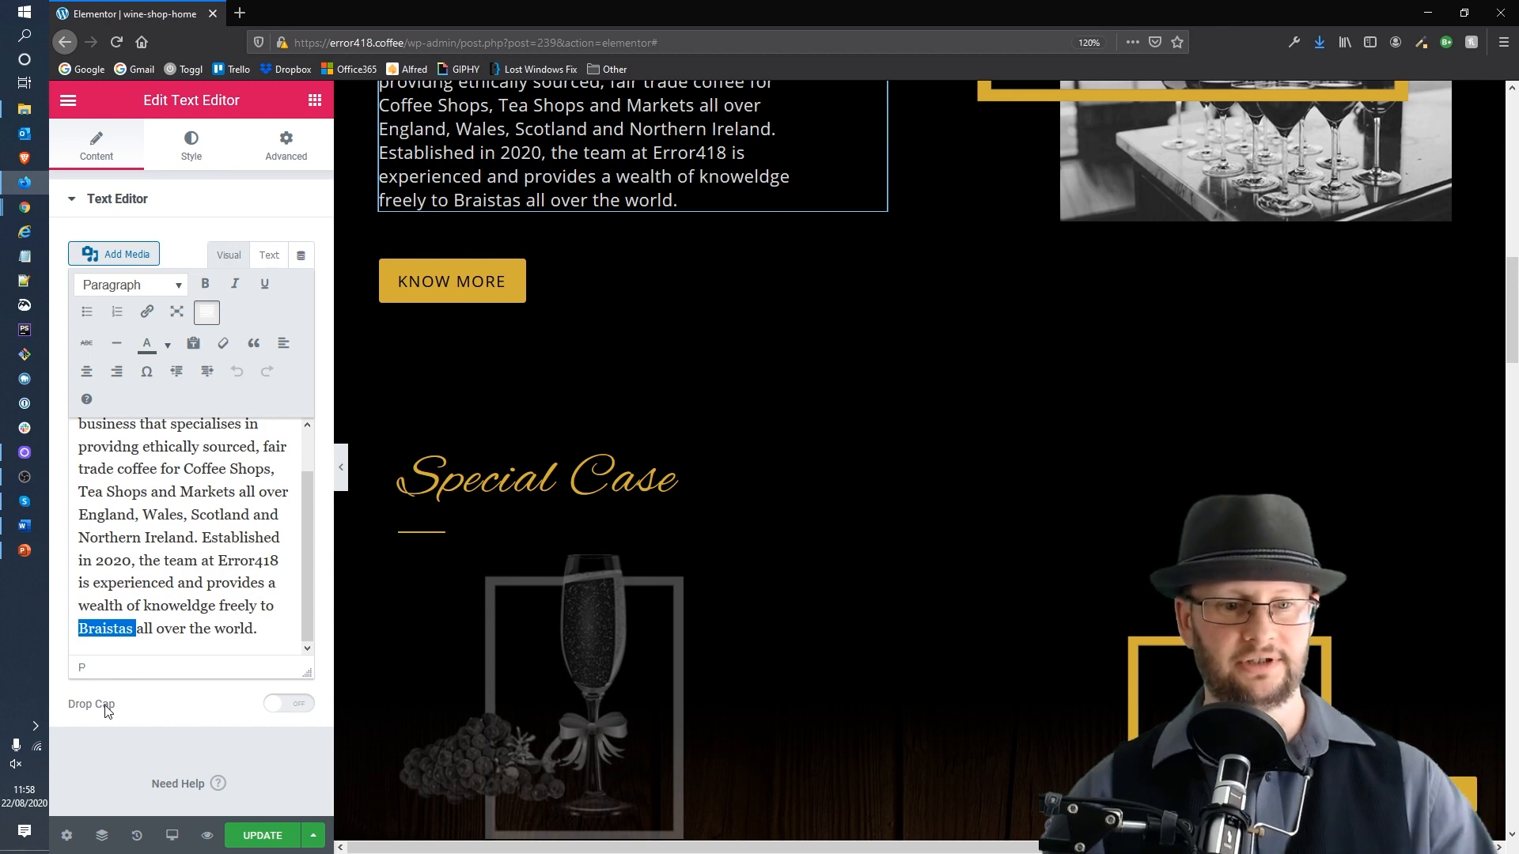
key(Left)
key(Right)
text(a)
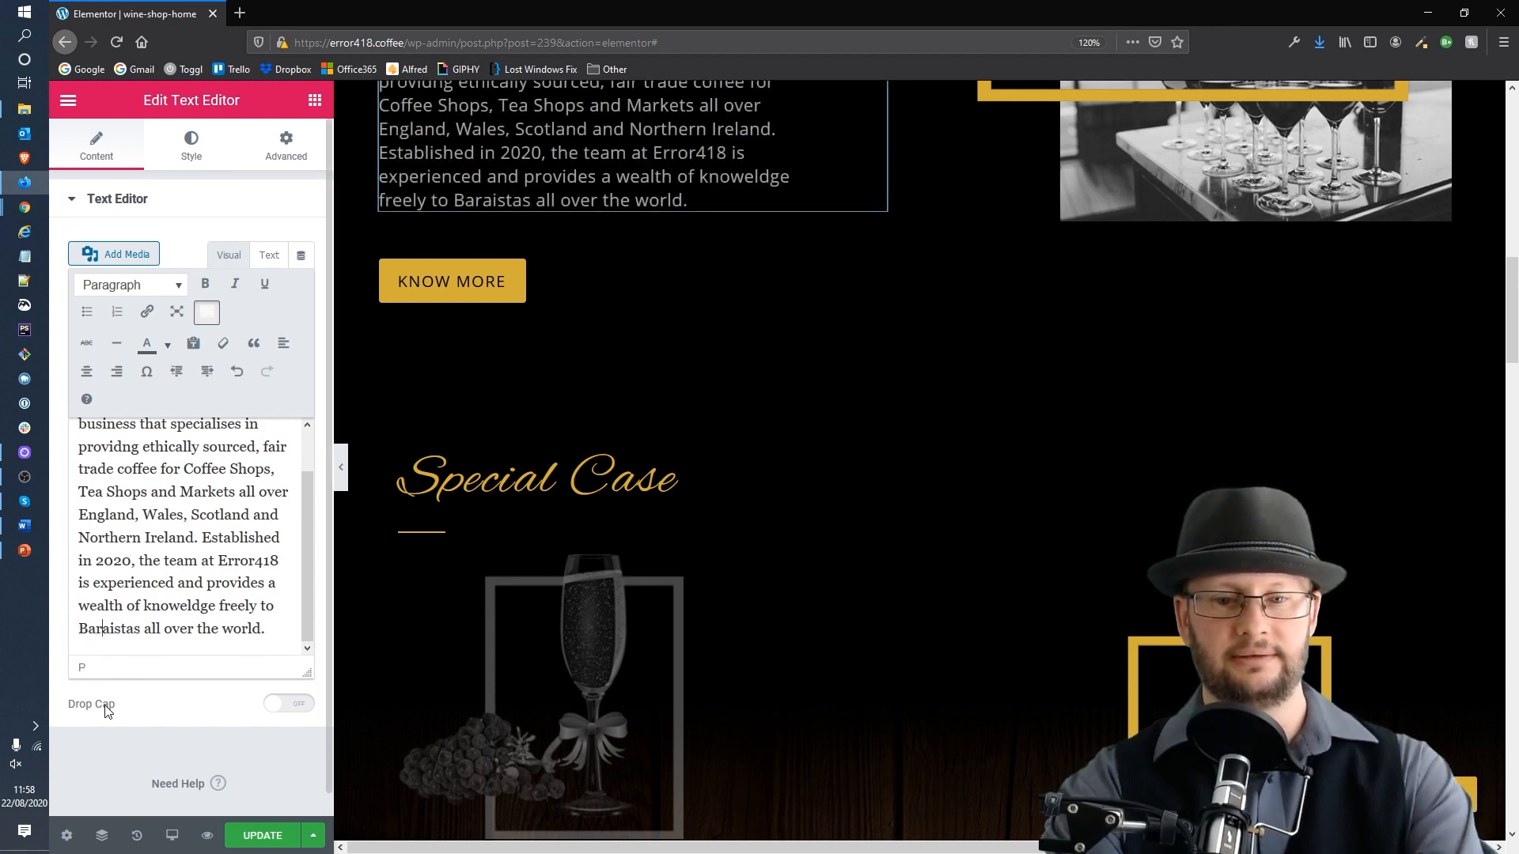
key(Right)
key(Delete)
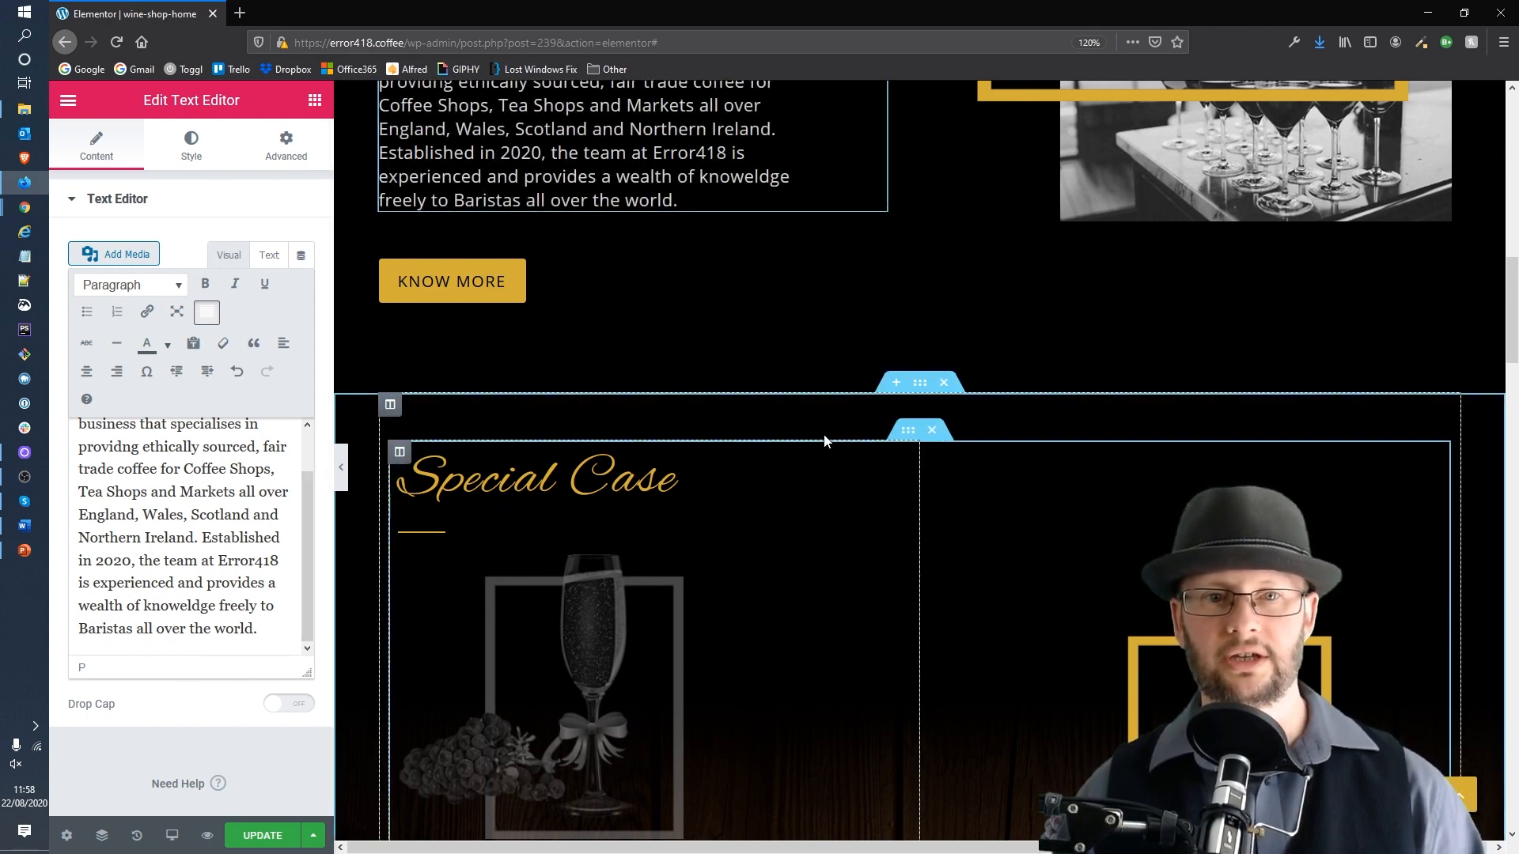
Step: Inspect the image widgets in the Special Case section
scroll(910, 433, down, 3)
scroll(909, 433, down, 1)
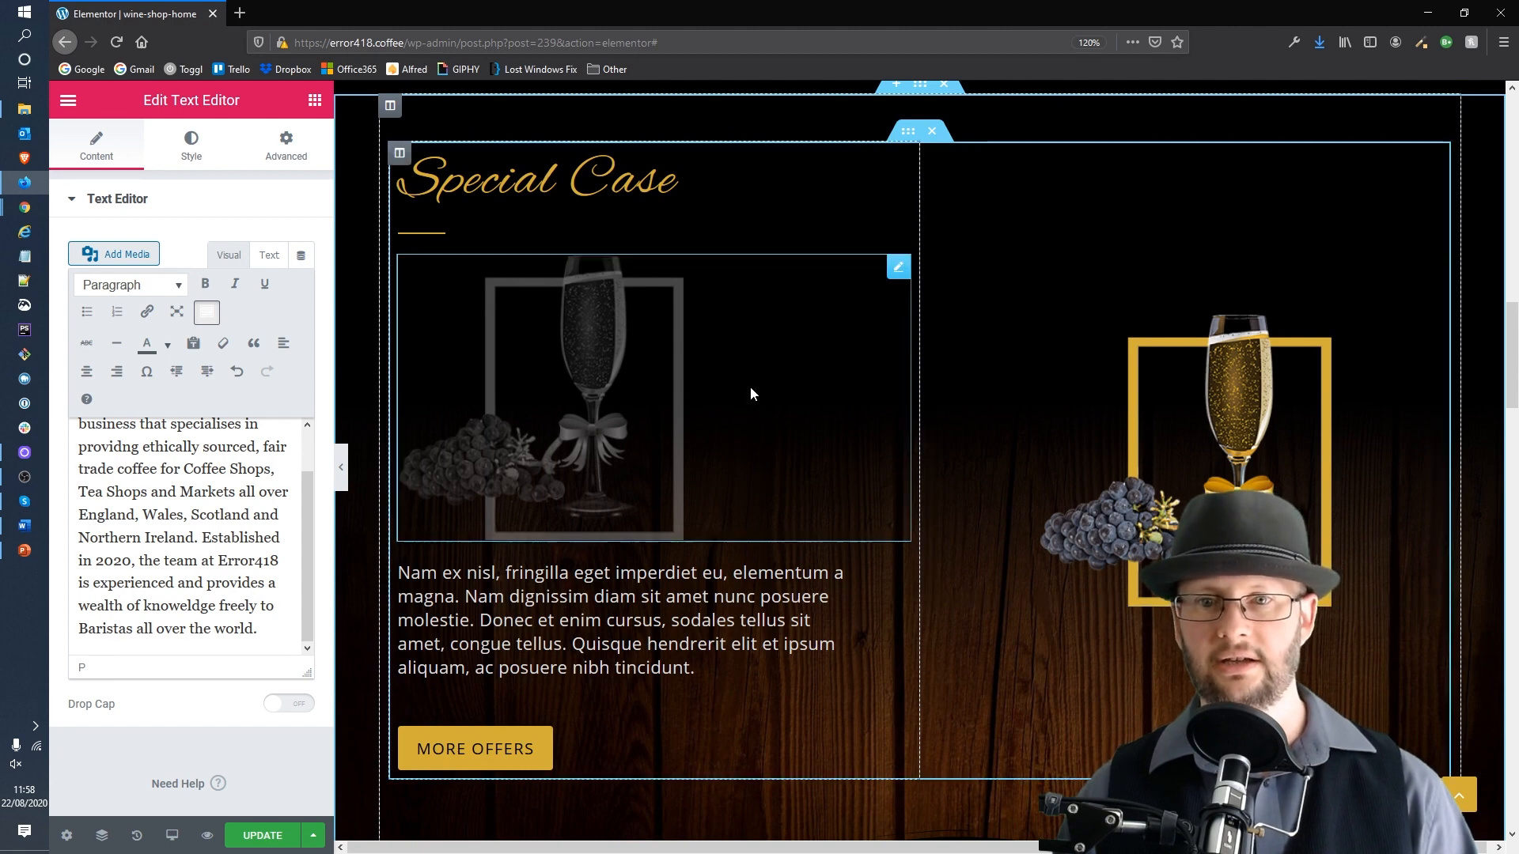
click(577, 386)
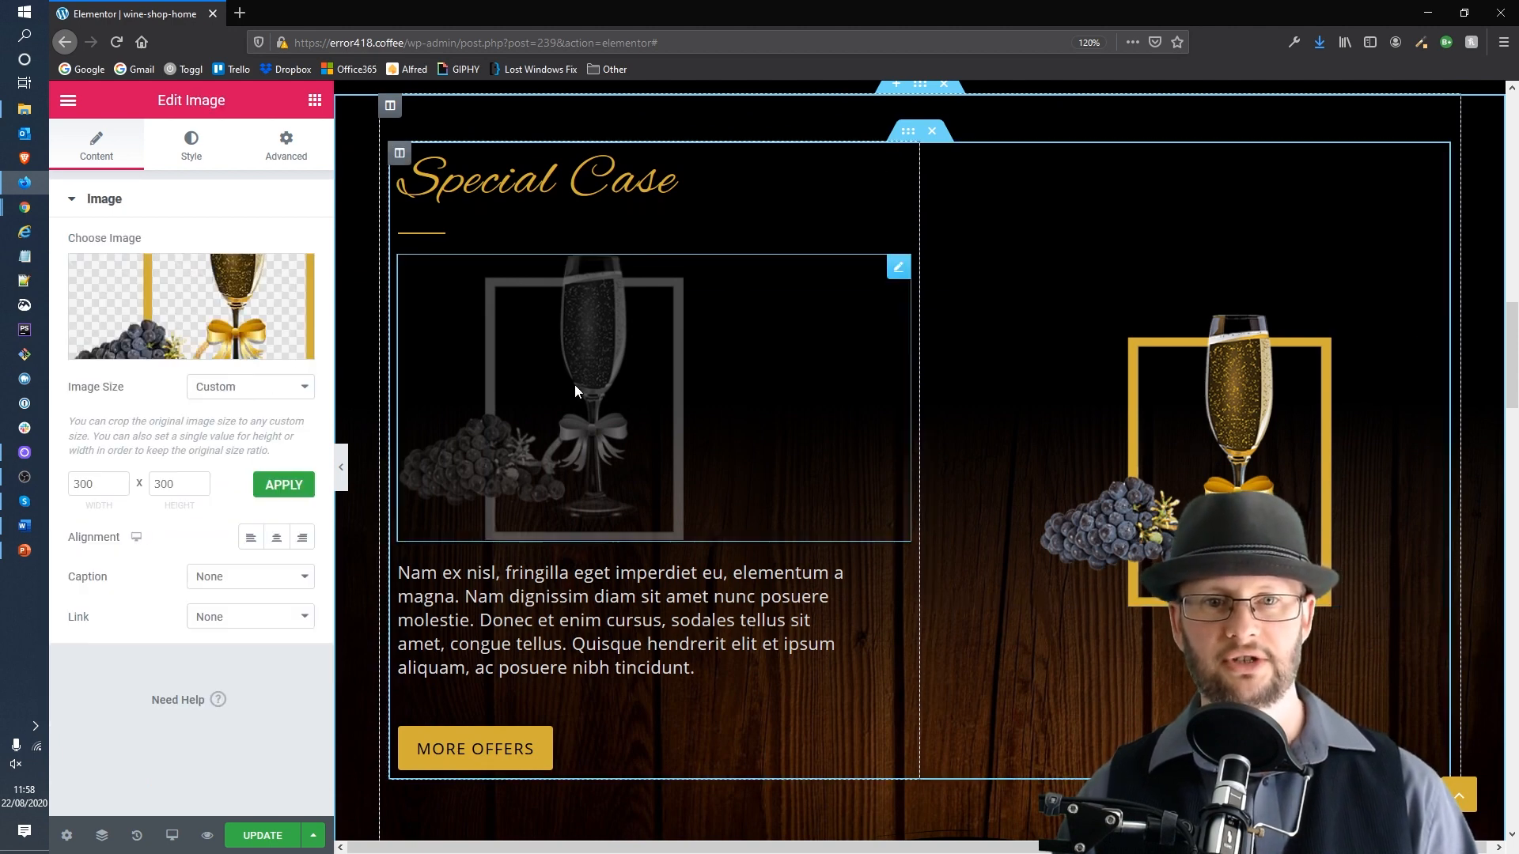
click(1225, 487)
click(686, 415)
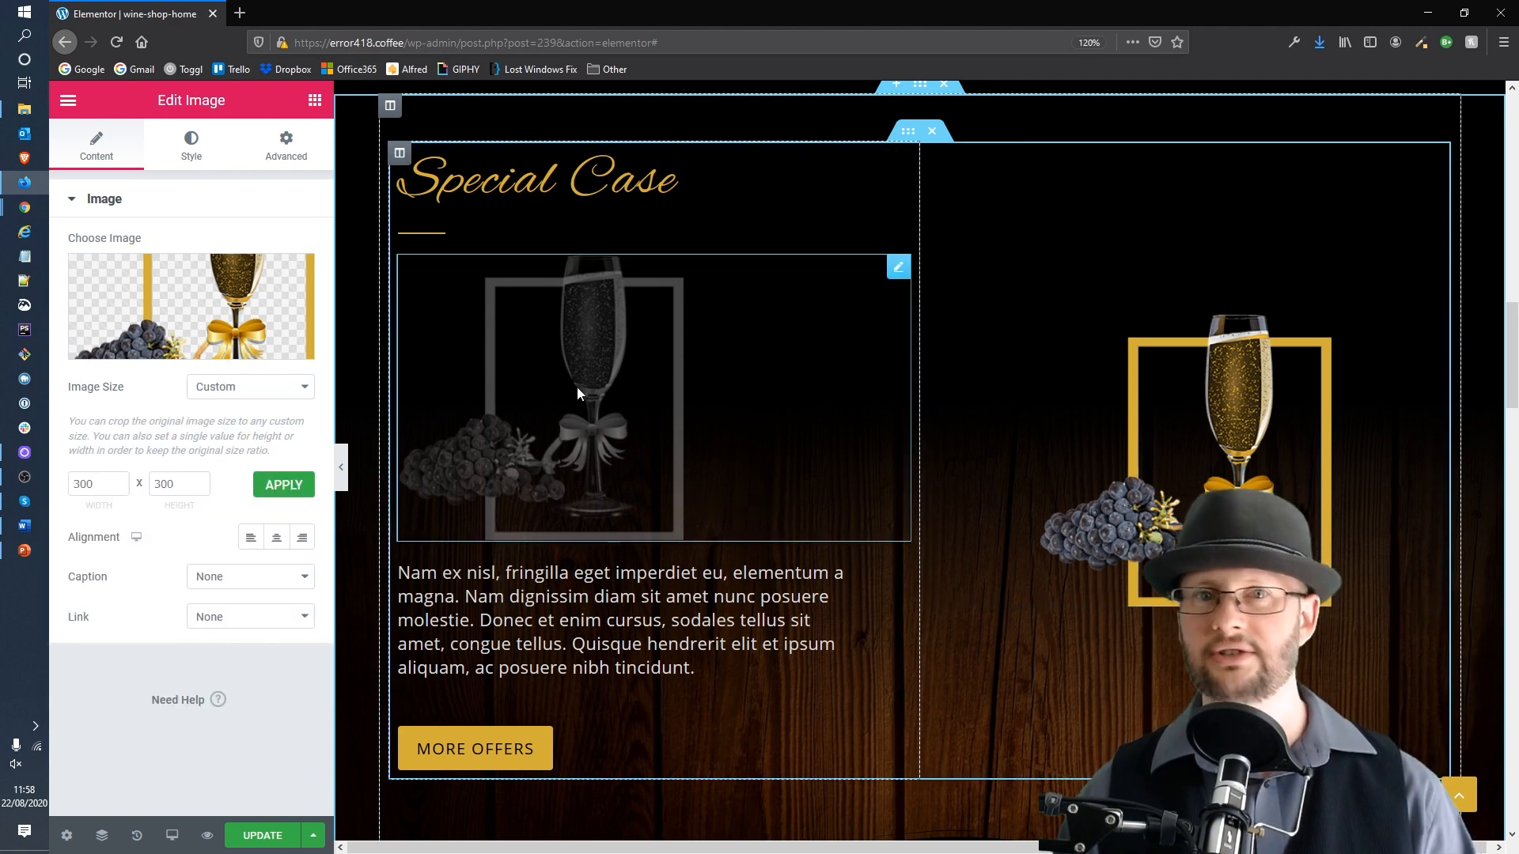
Step: Reword the banner heading to "We are one of the best coffee bean dealers over the UK"
scroll(716, 467, down, 3)
scroll(724, 465, down, 6)
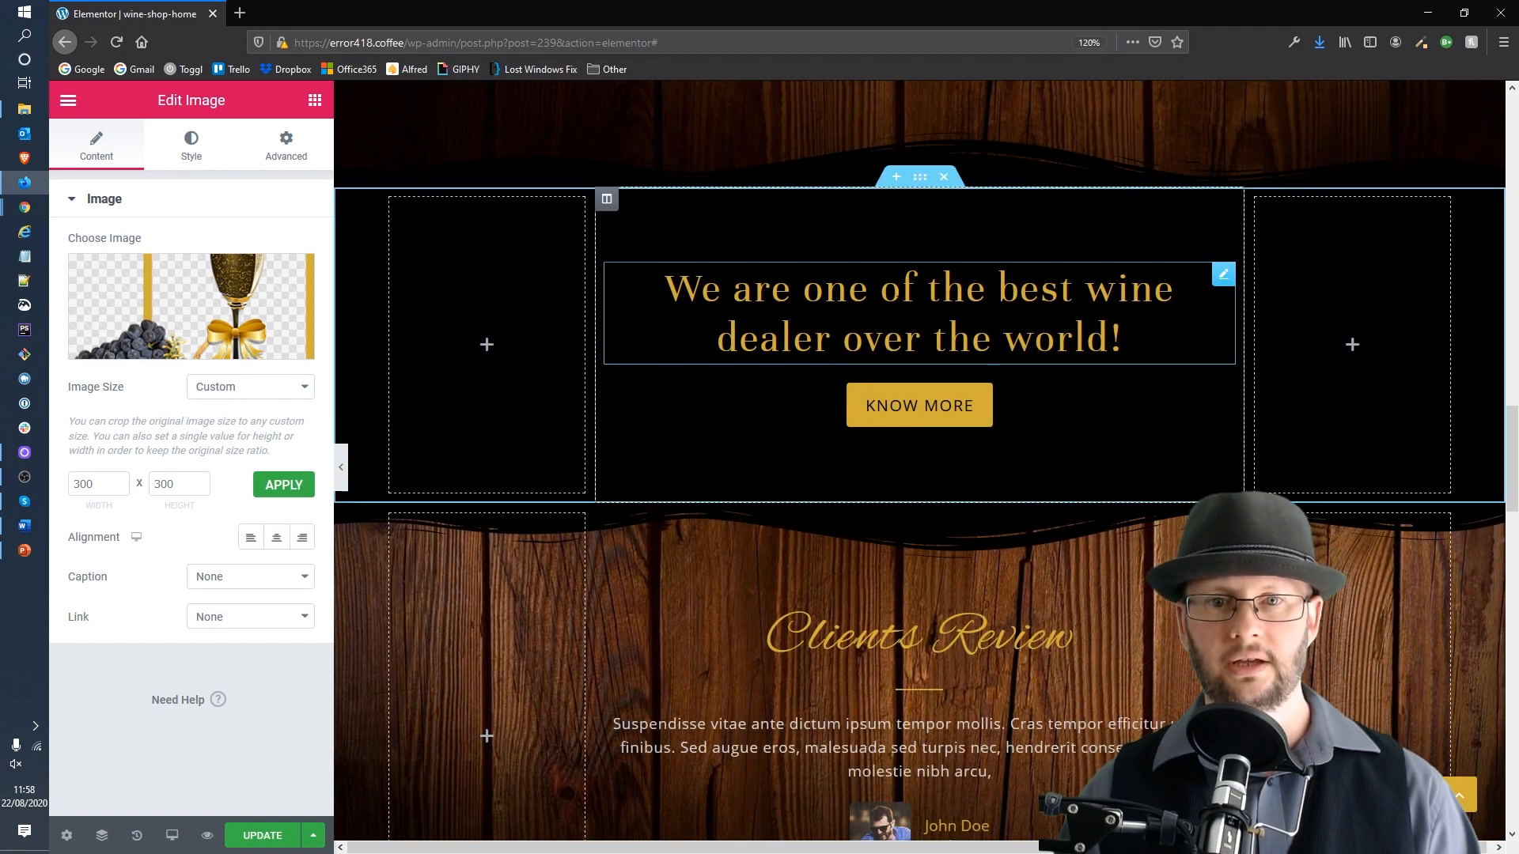
click(886, 349)
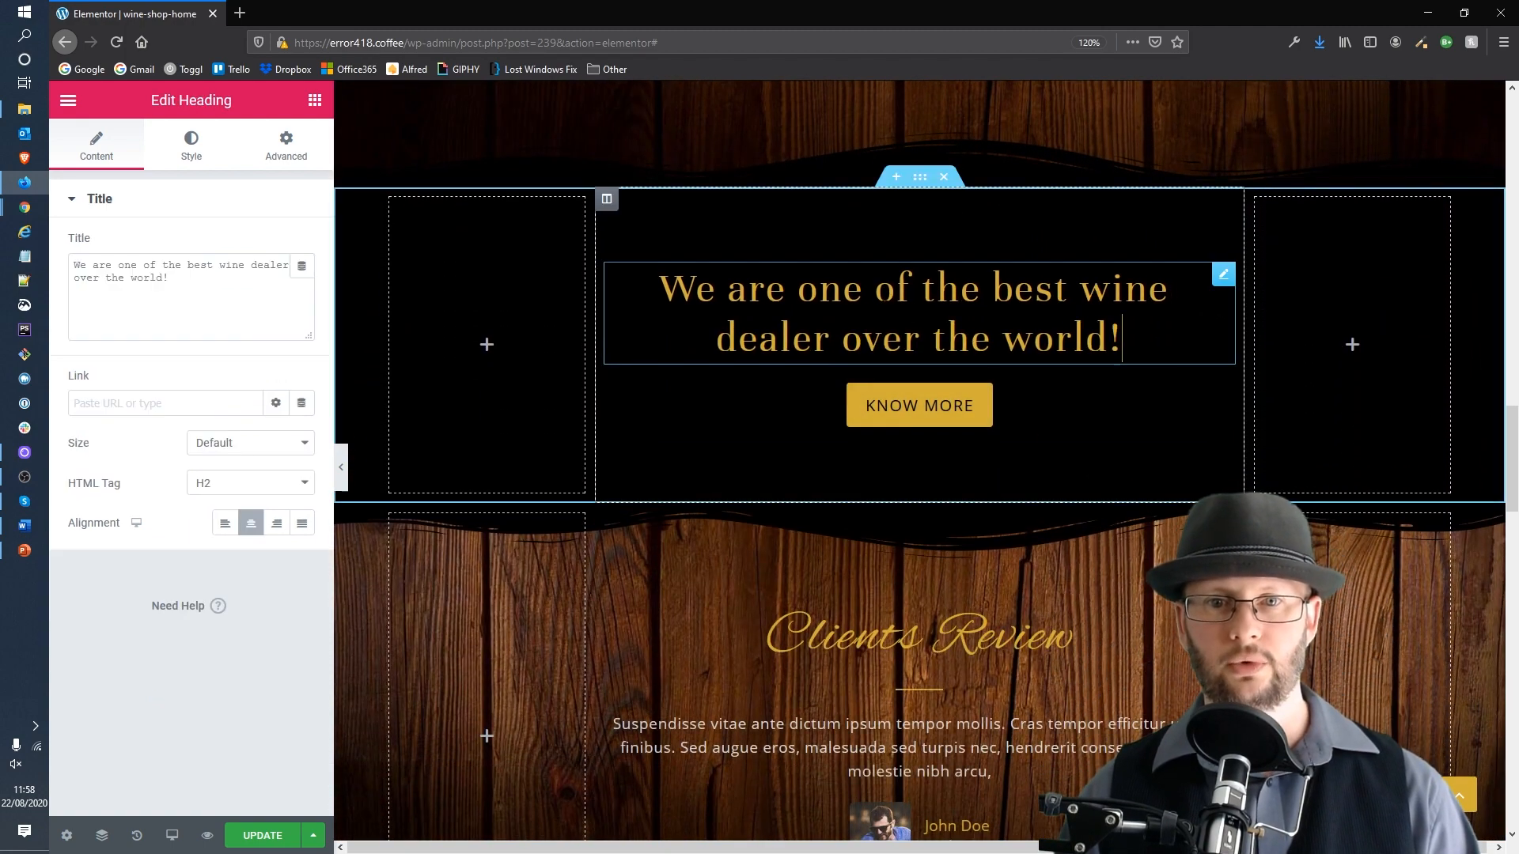
double_click(234, 264)
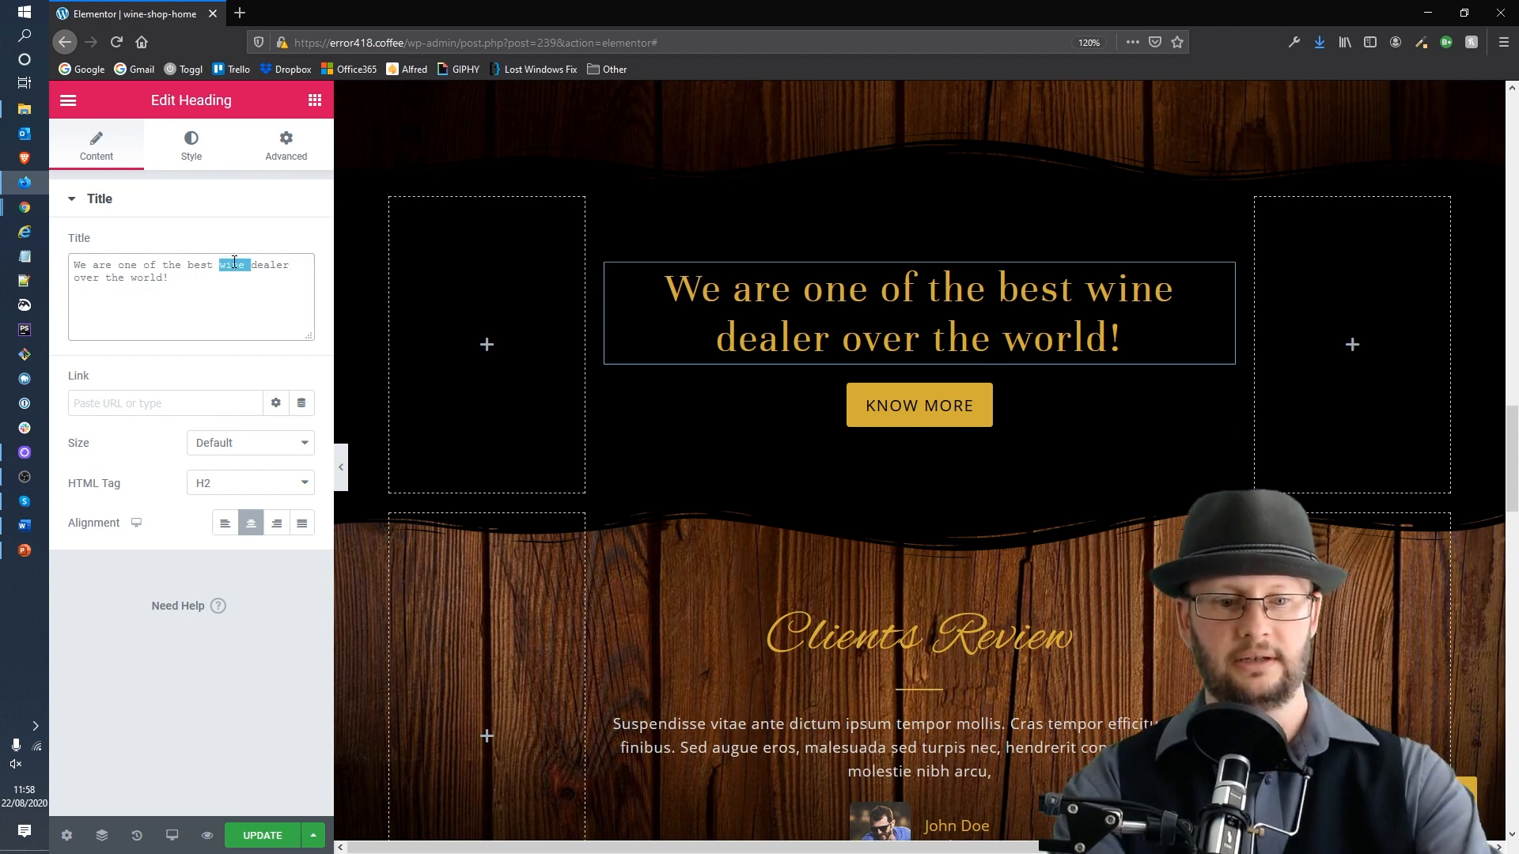
text(coffee bean)
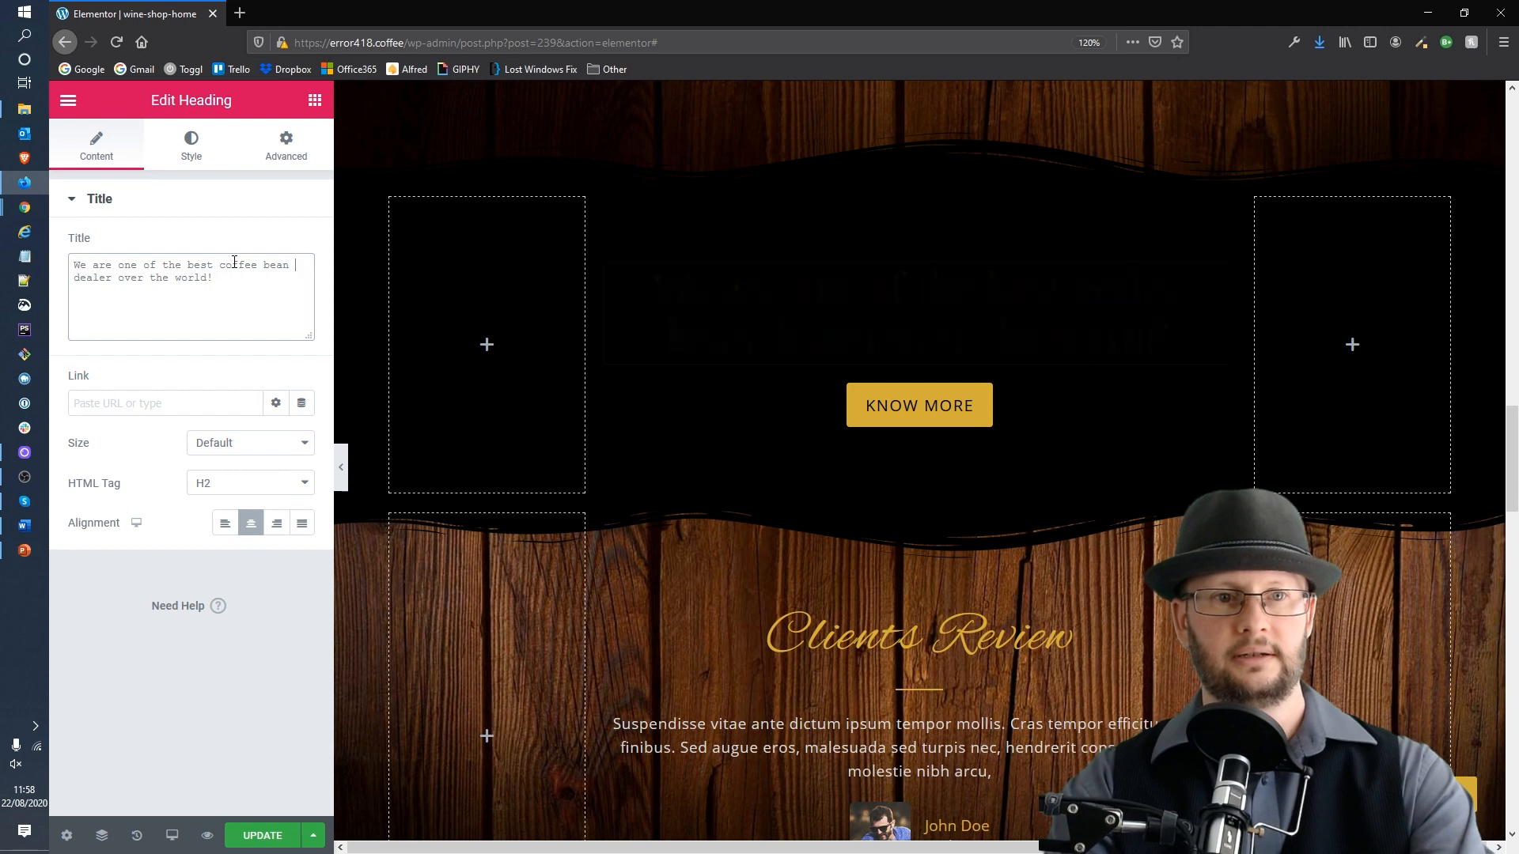
key(Right)
key(Right)
key(Right)
key(Right)
key(Right)
key(Right)
text(s)
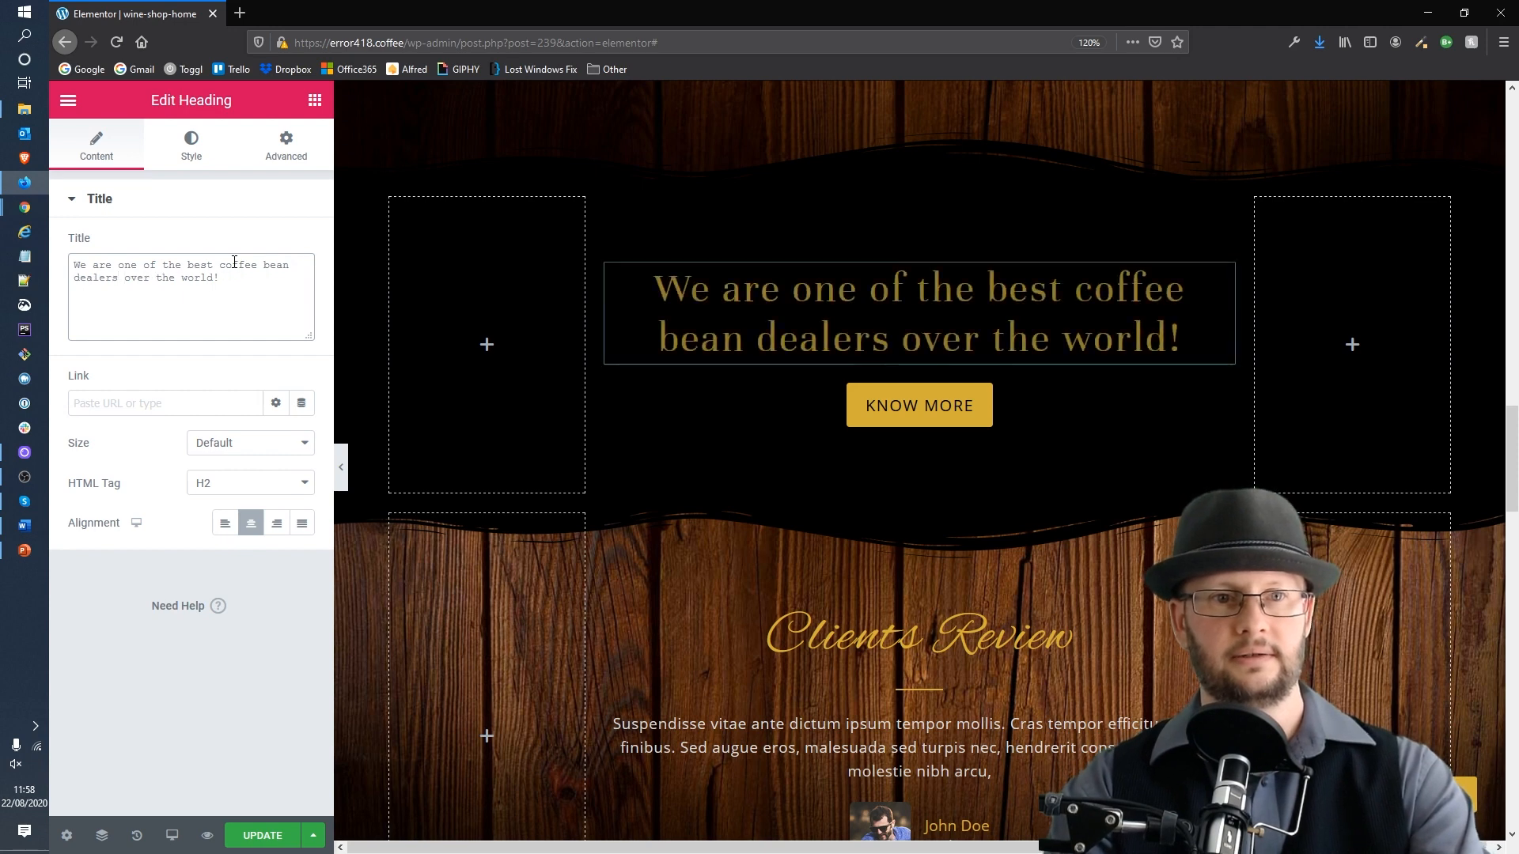
key(End)
key(ctrl+shift+Left)
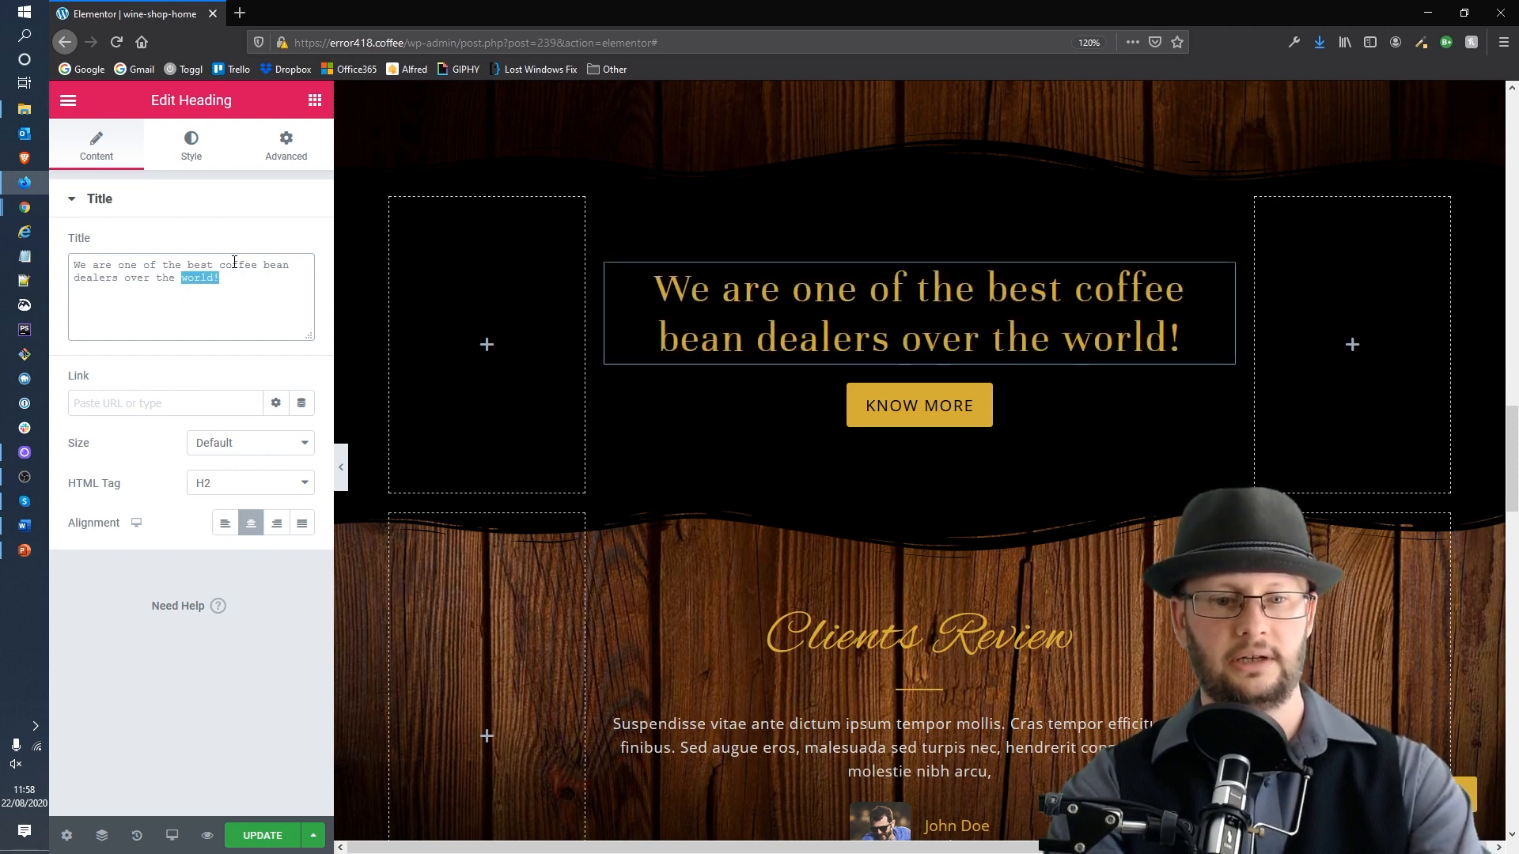
text(UK)
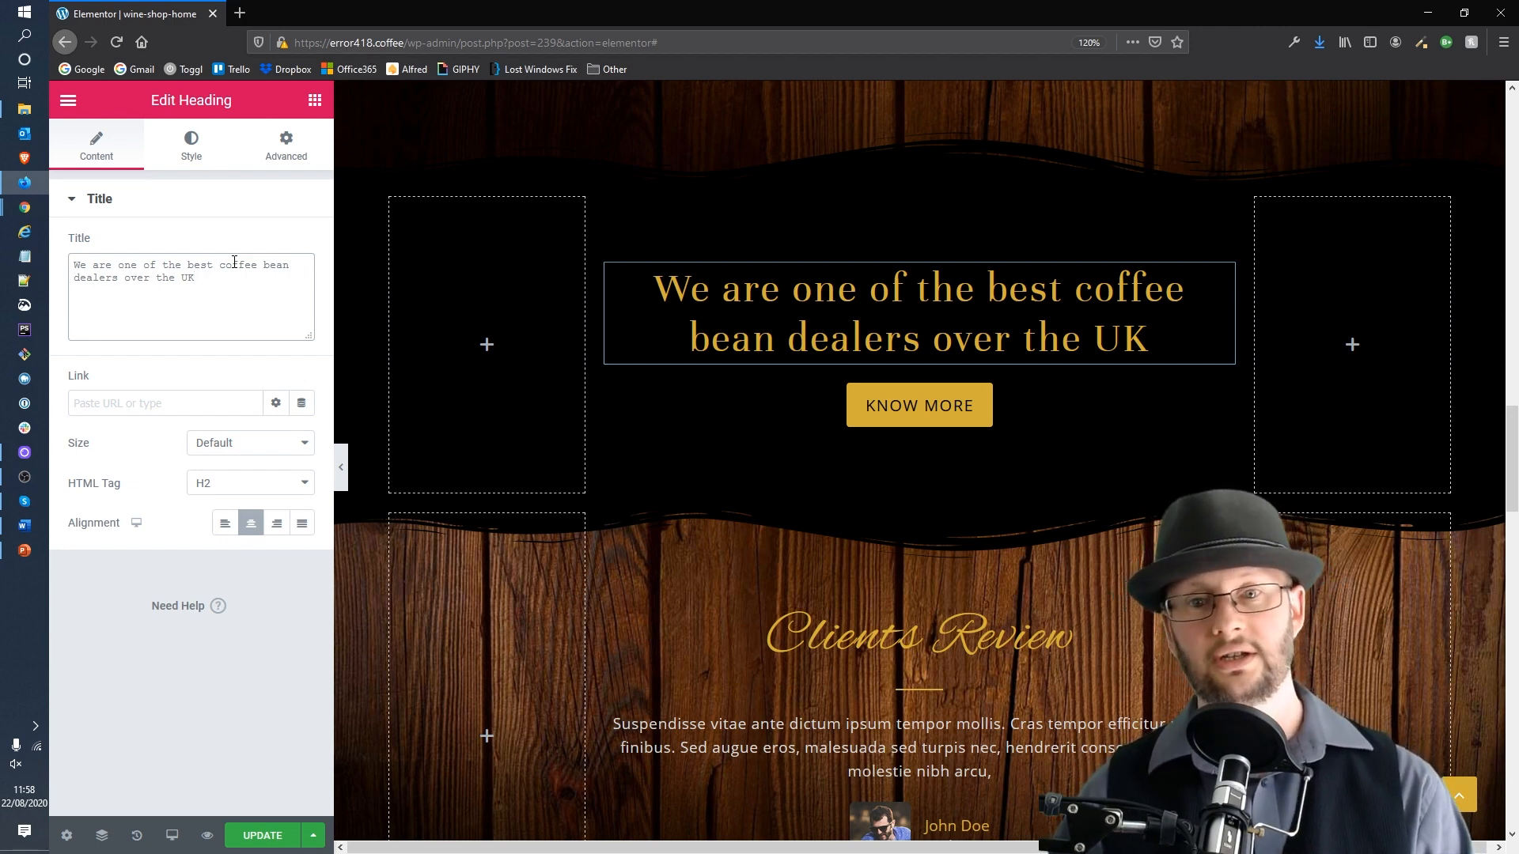
Step: Retitle the Clients Review heading as "What our clients say"
scroll(1090, 343, down, 2)
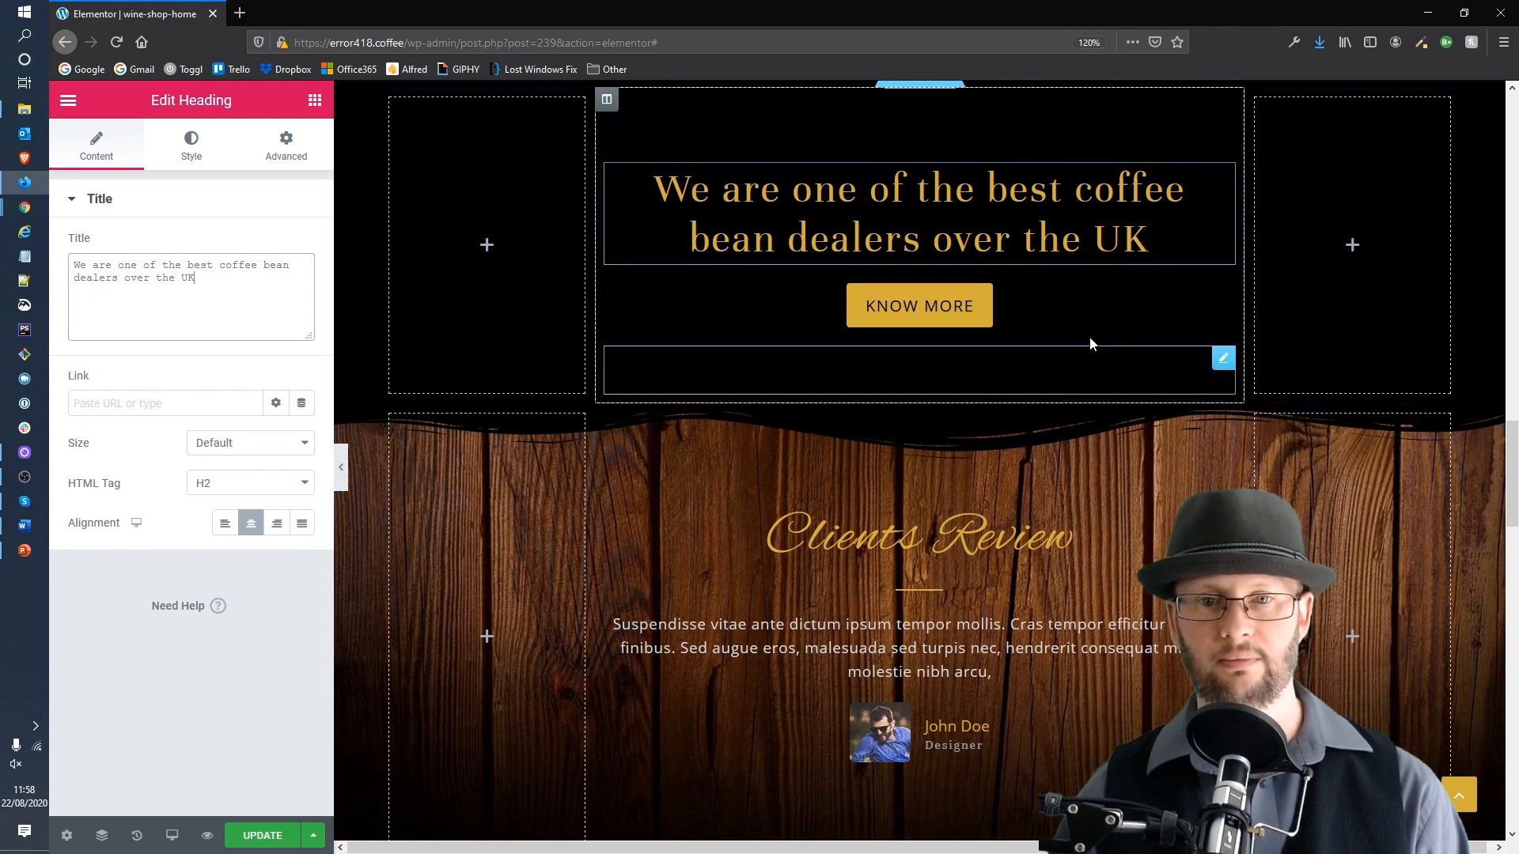
click(916, 312)
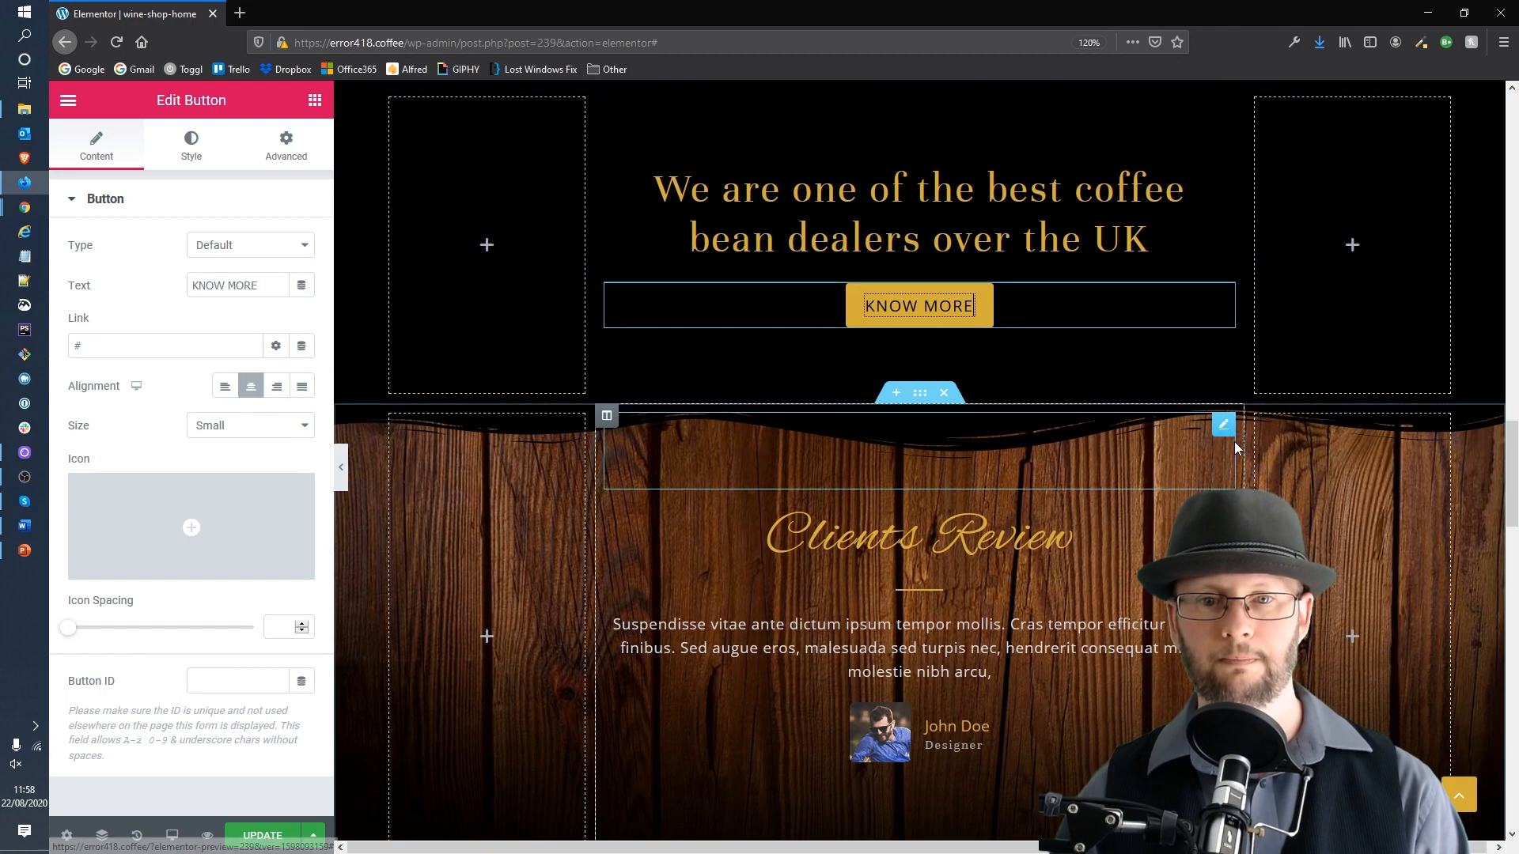
scroll(1236, 448, down, 4)
click(936, 353)
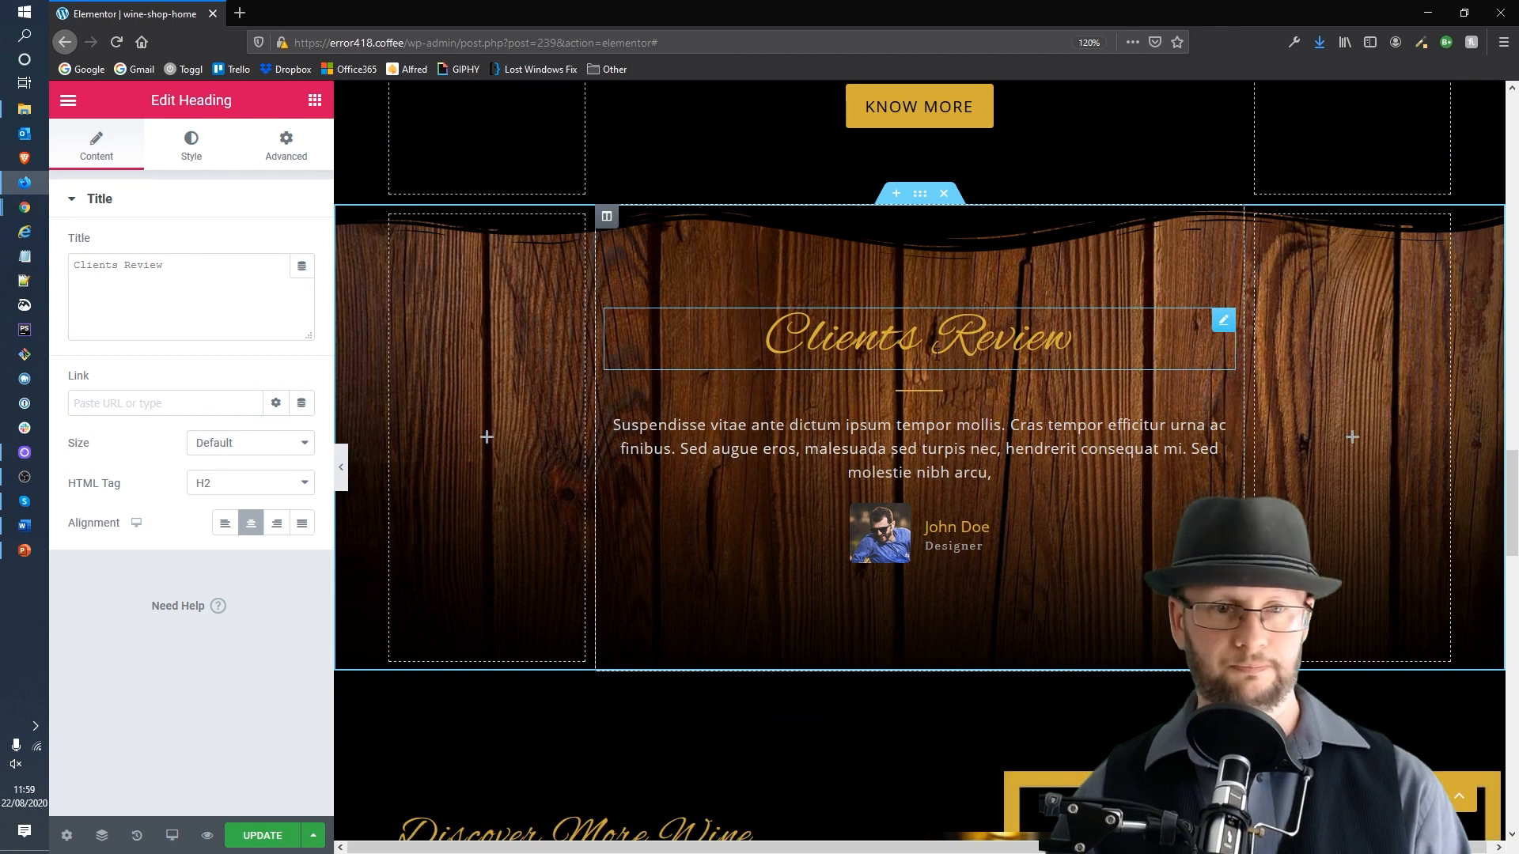
triple_click(187, 257)
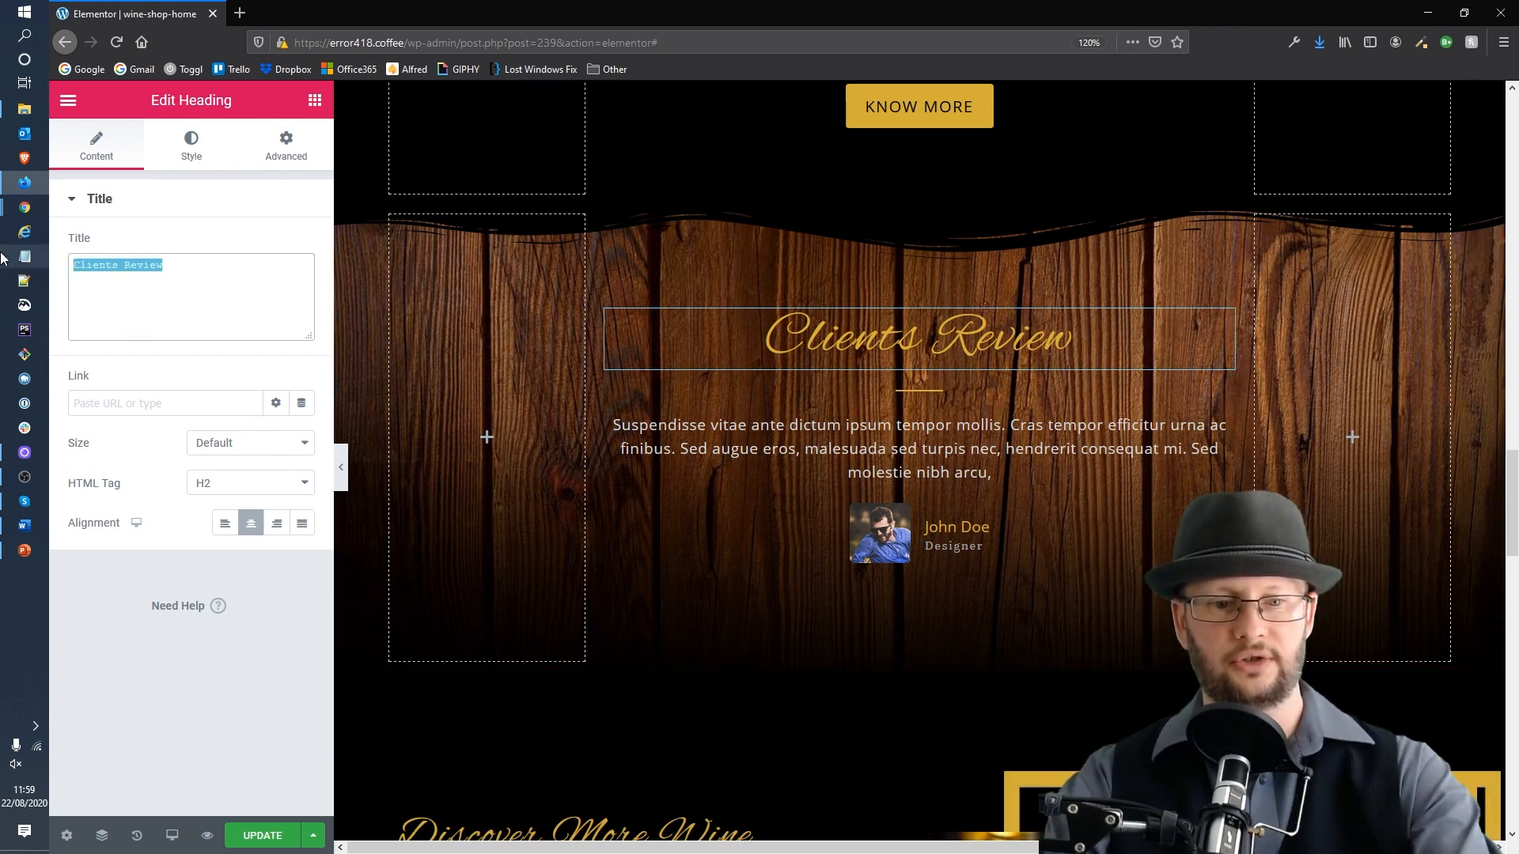
text(What o)
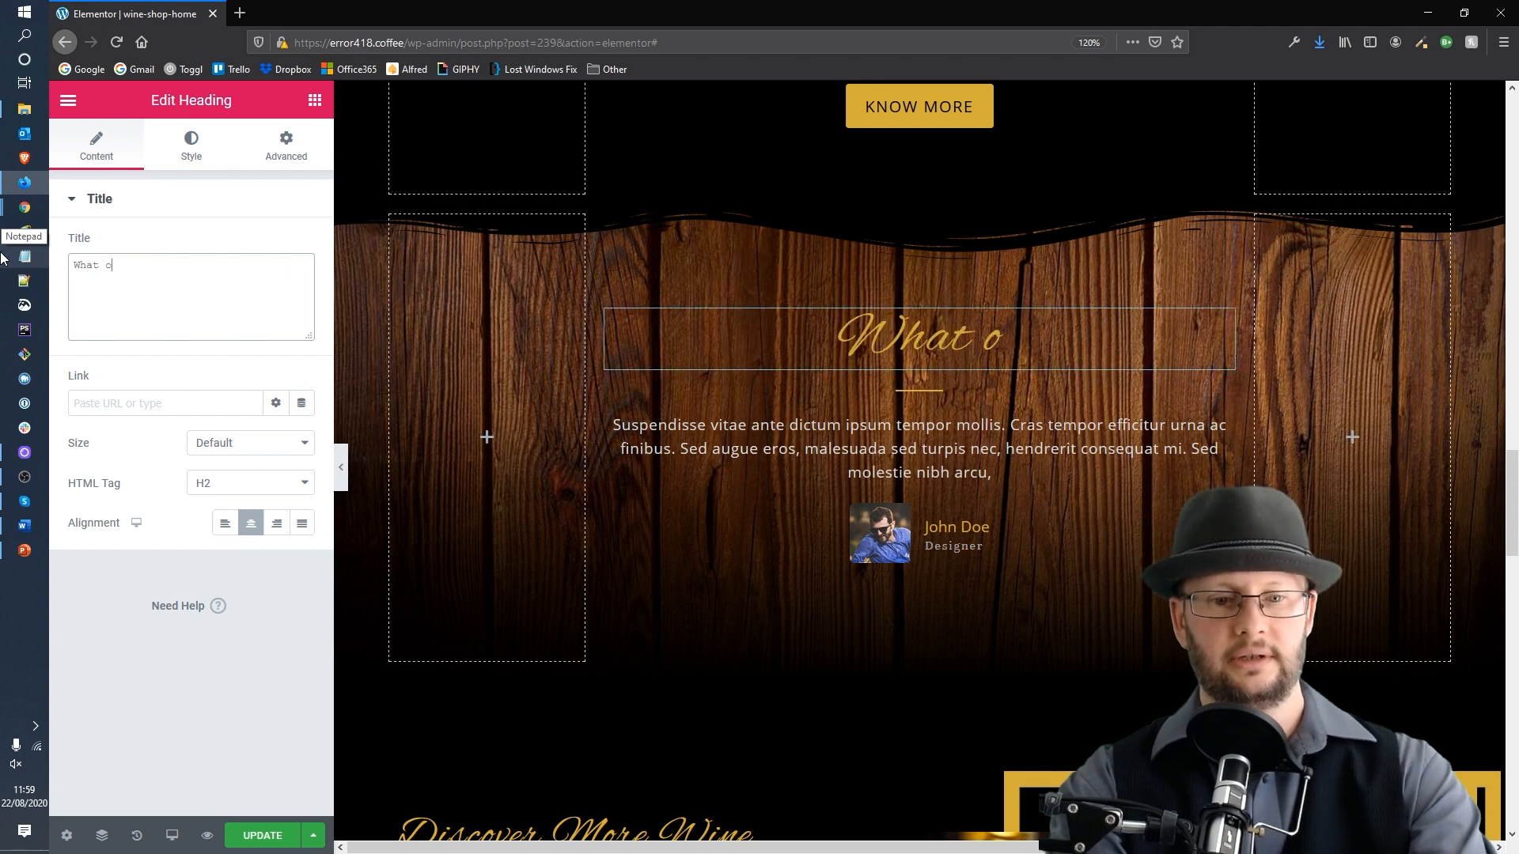
text(ur clients )
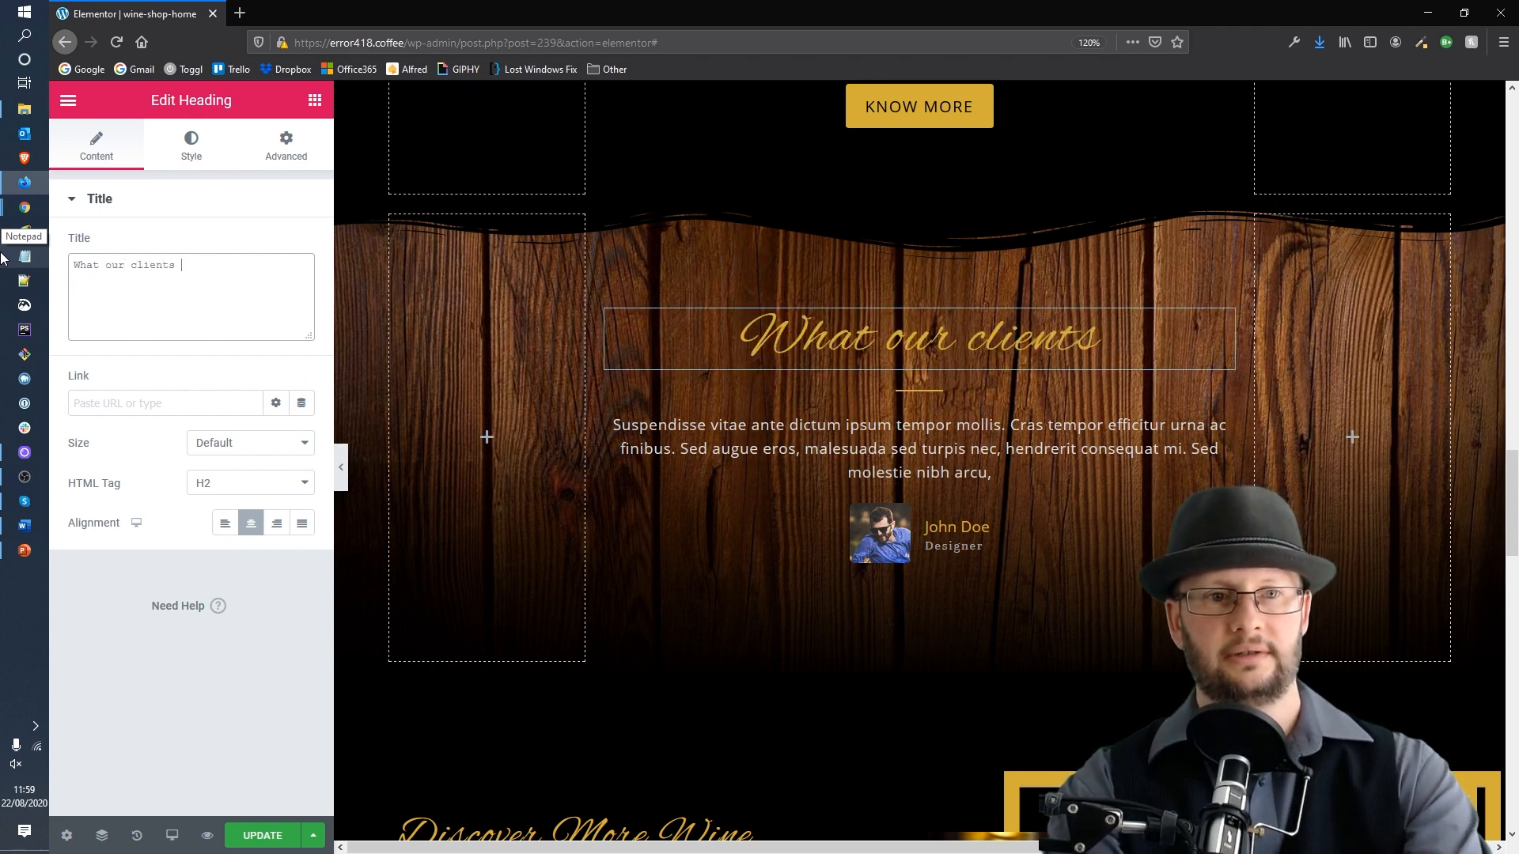
text(say)
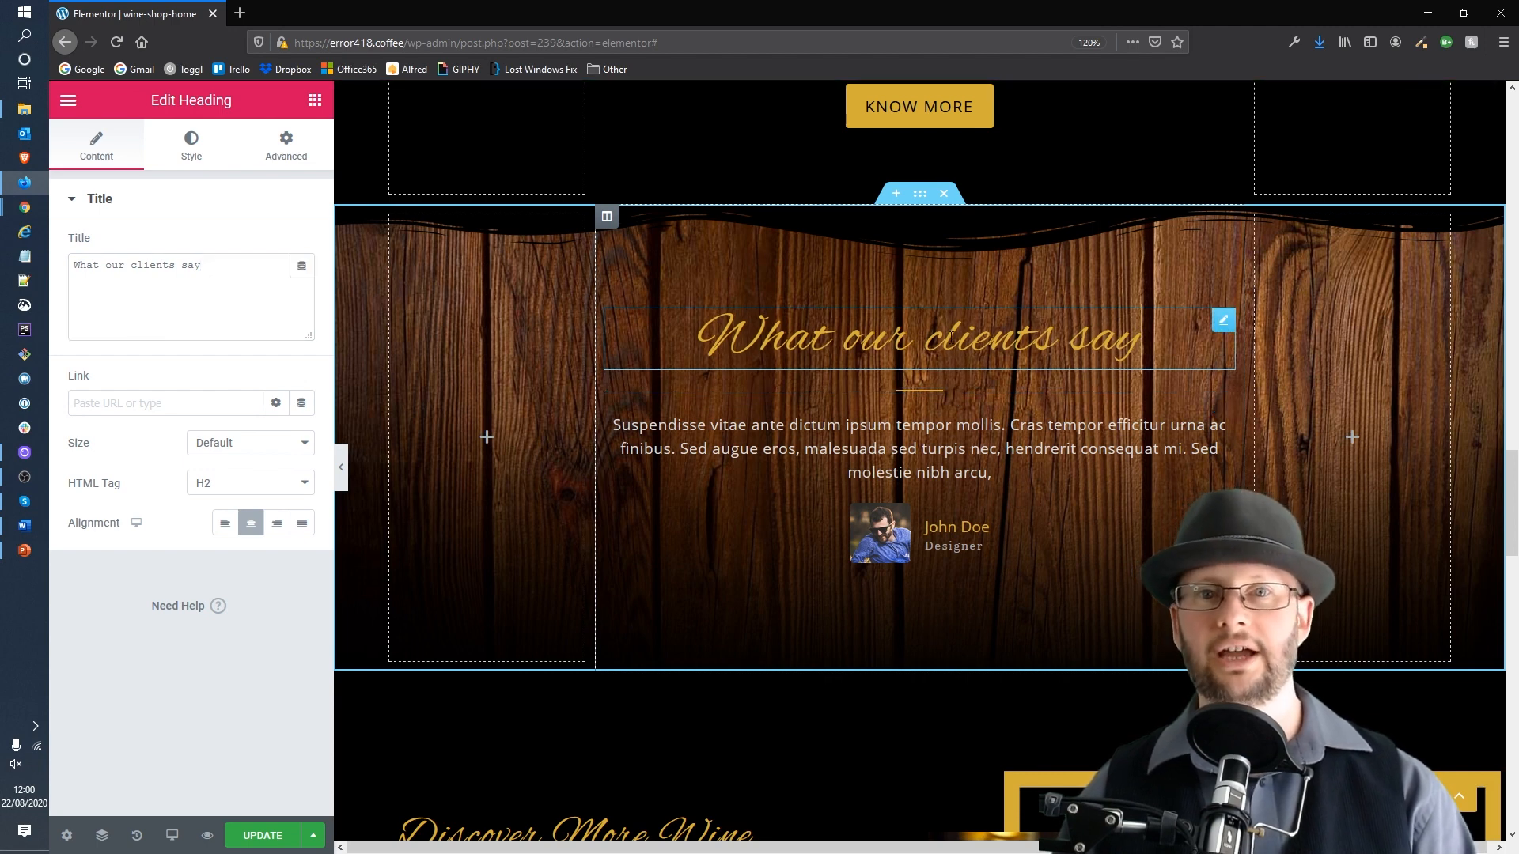
Step: Retitle the review section heading as "About our beans"
click(913, 358)
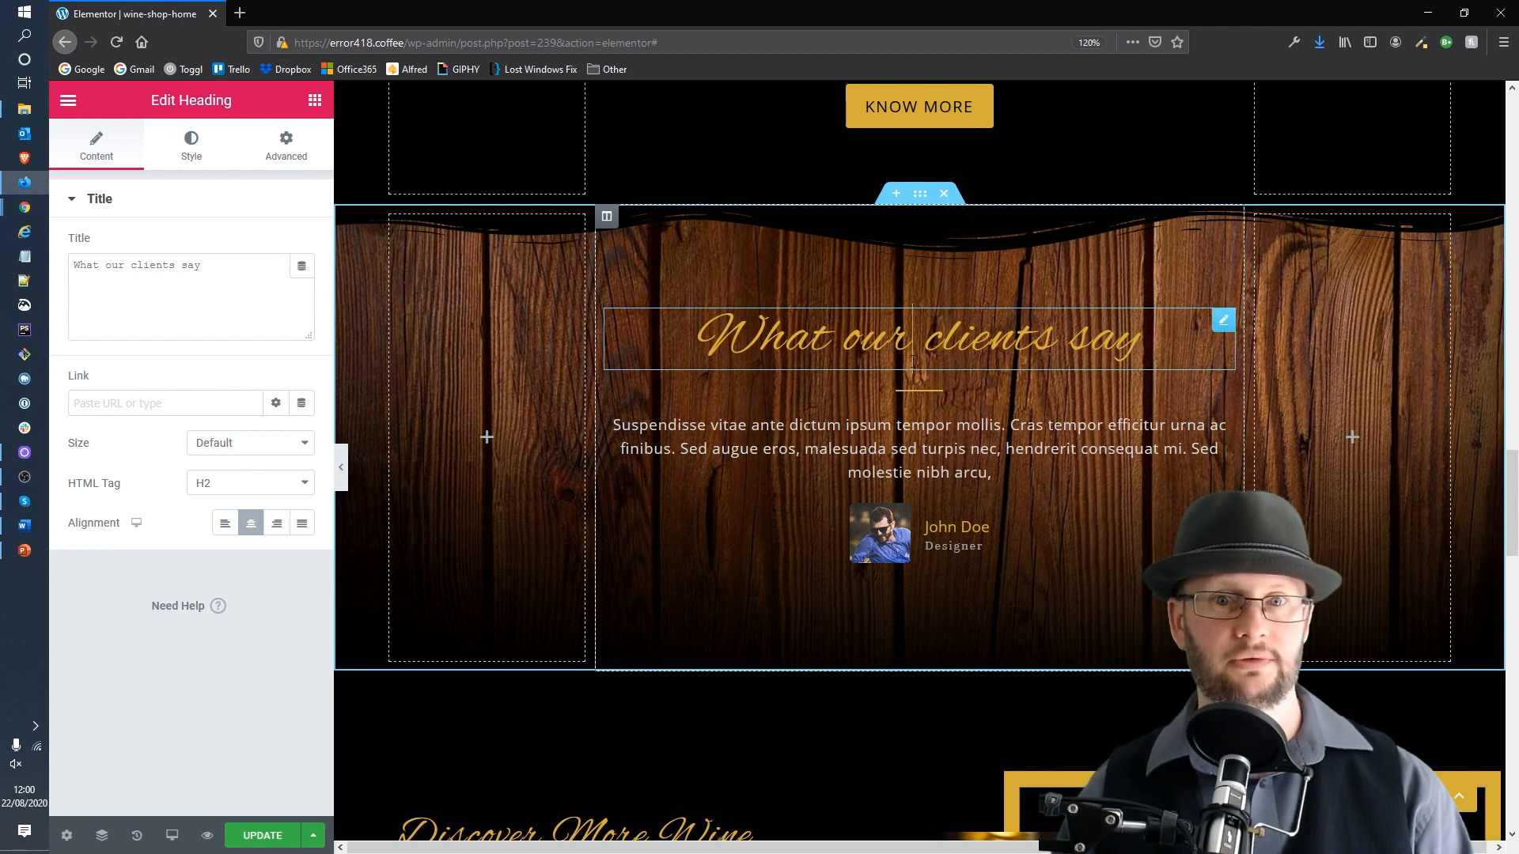
drag(715, 326, 1140, 334)
key(ctrl+c)
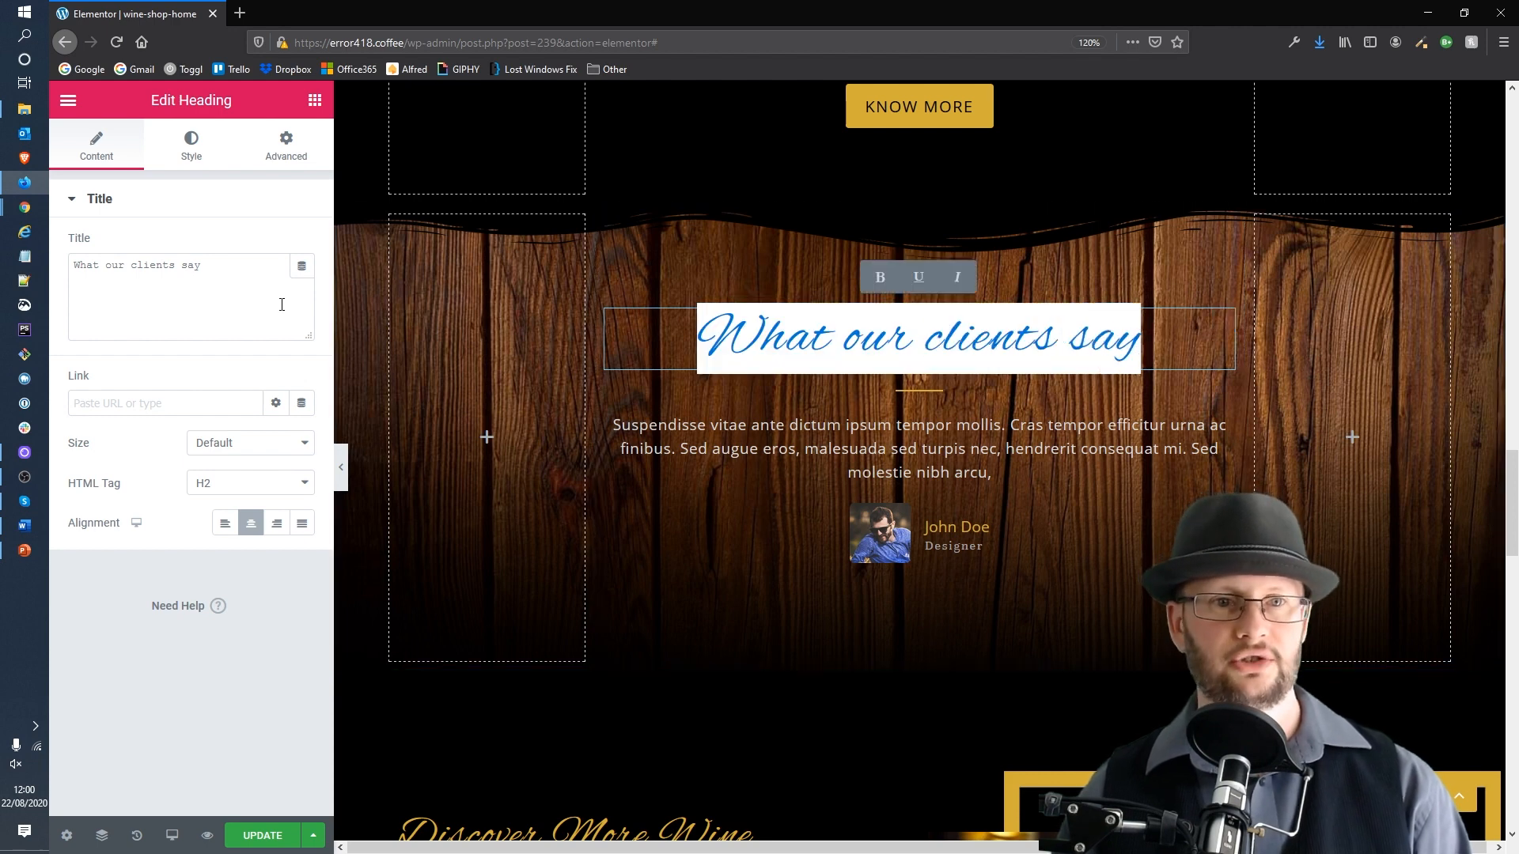
triple_click(222, 269)
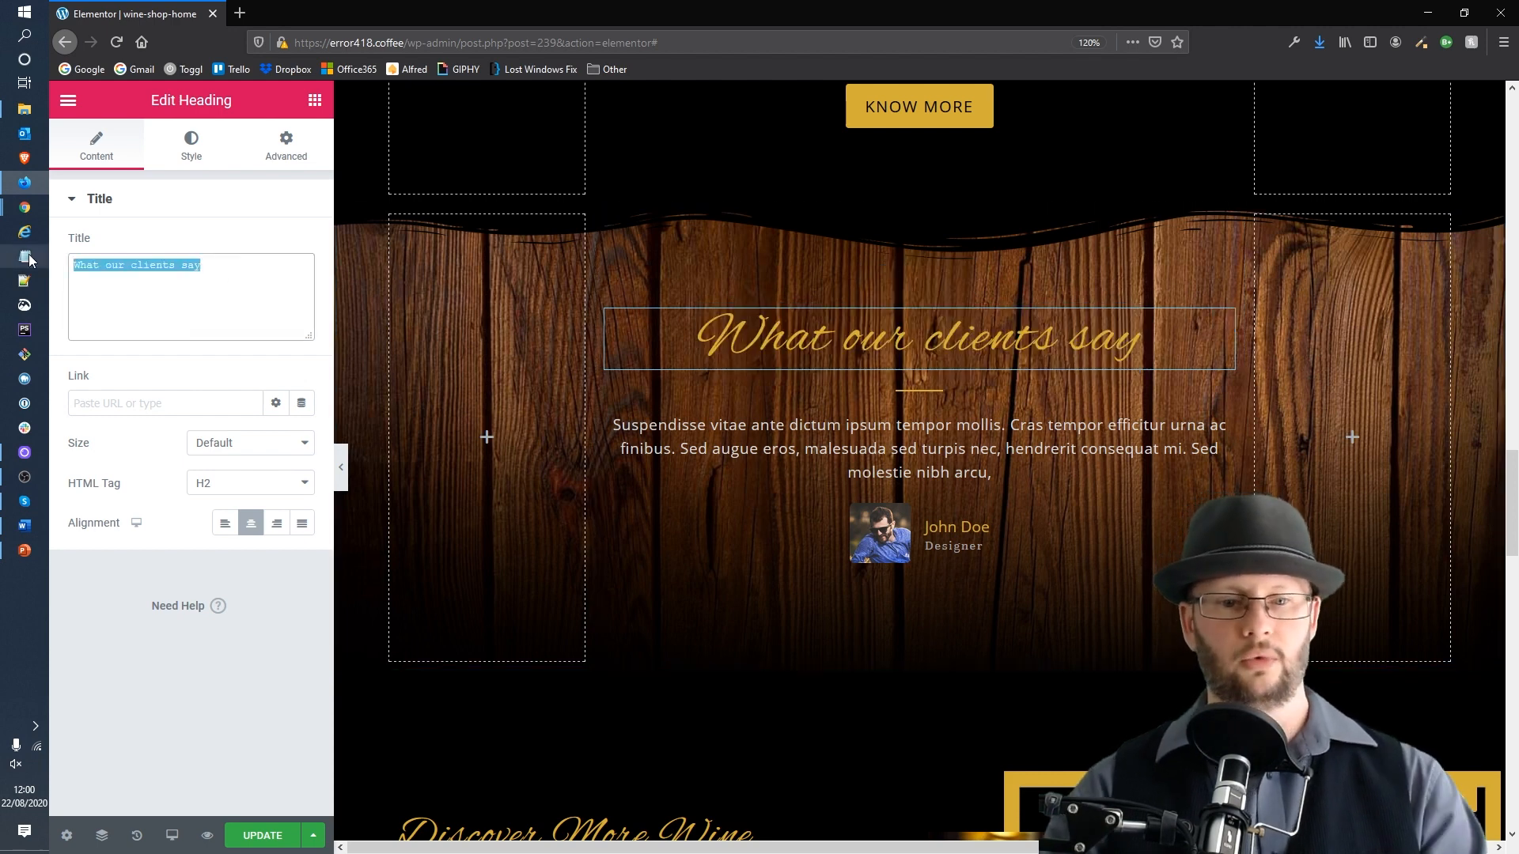
key(ctrl+v)
key(ctrl+shift+Left)
key(ctrl+shift+Left)
key(ctrl+shift+Left)
key(ctrl+shift+Left)
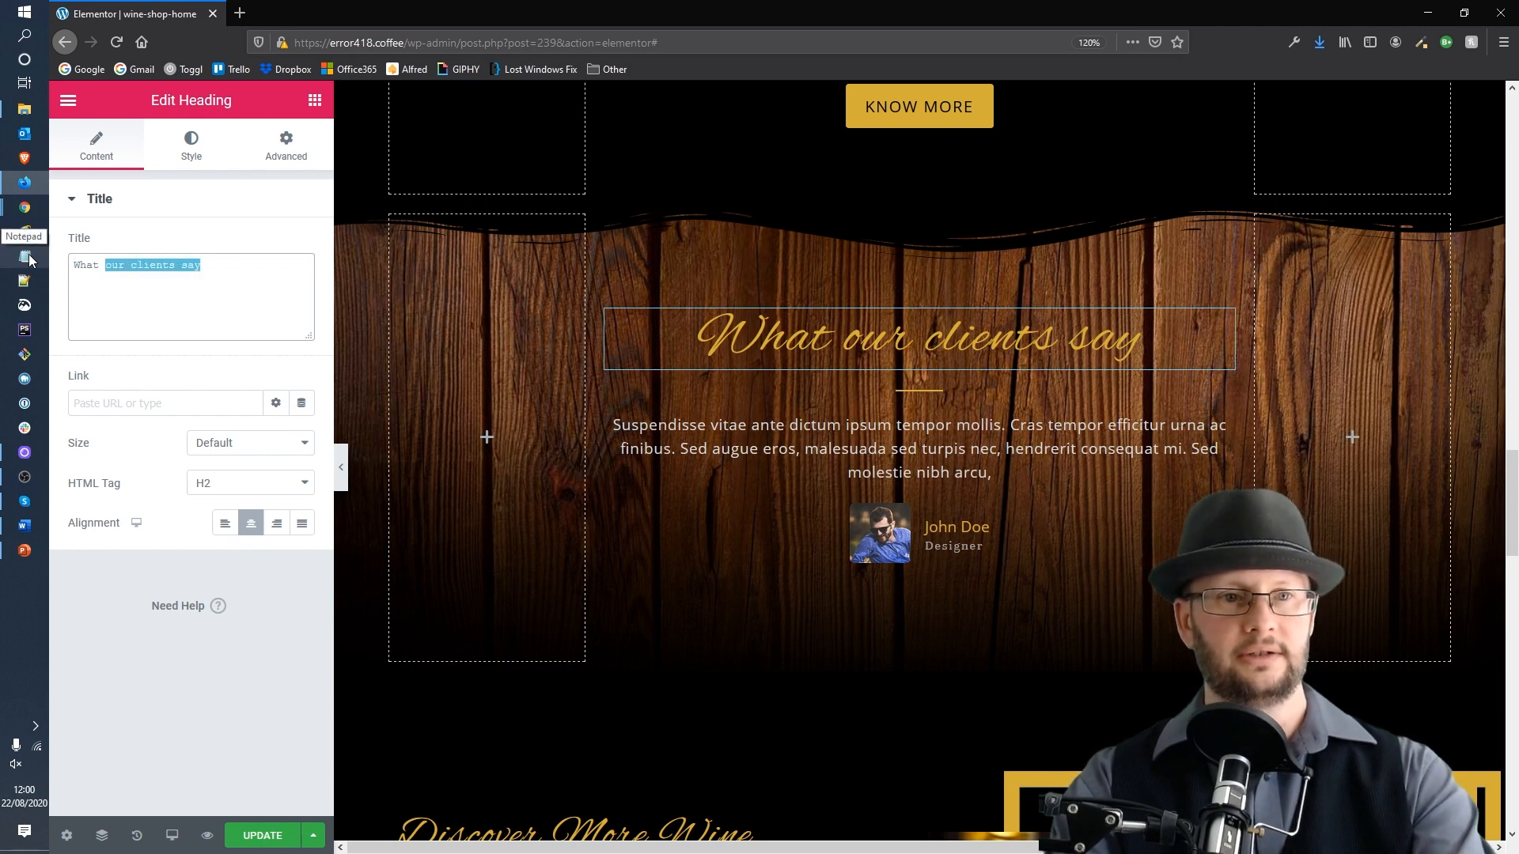
text(About )
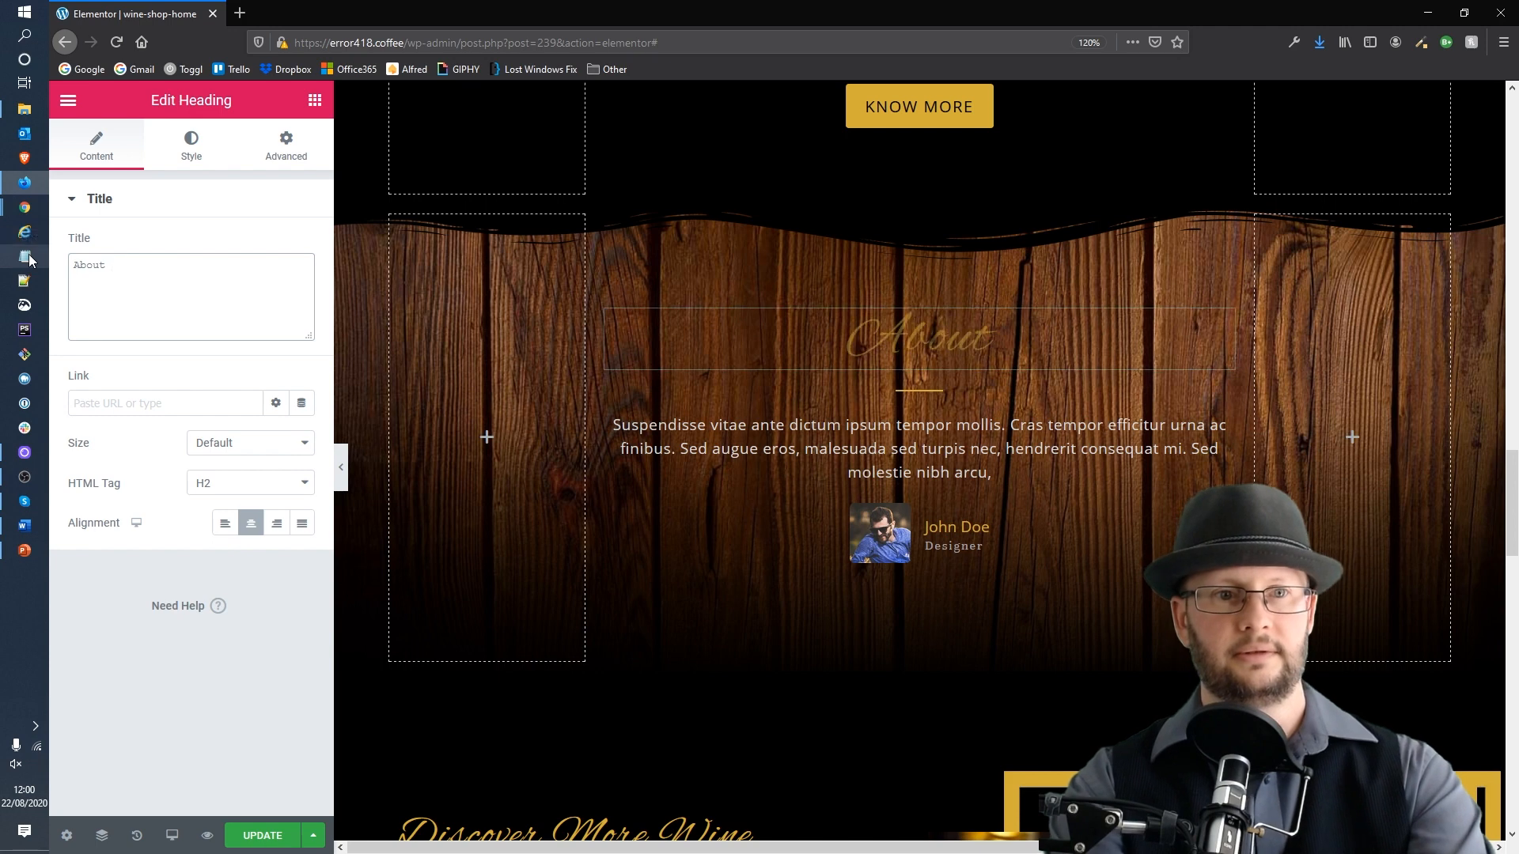
text(our beans)
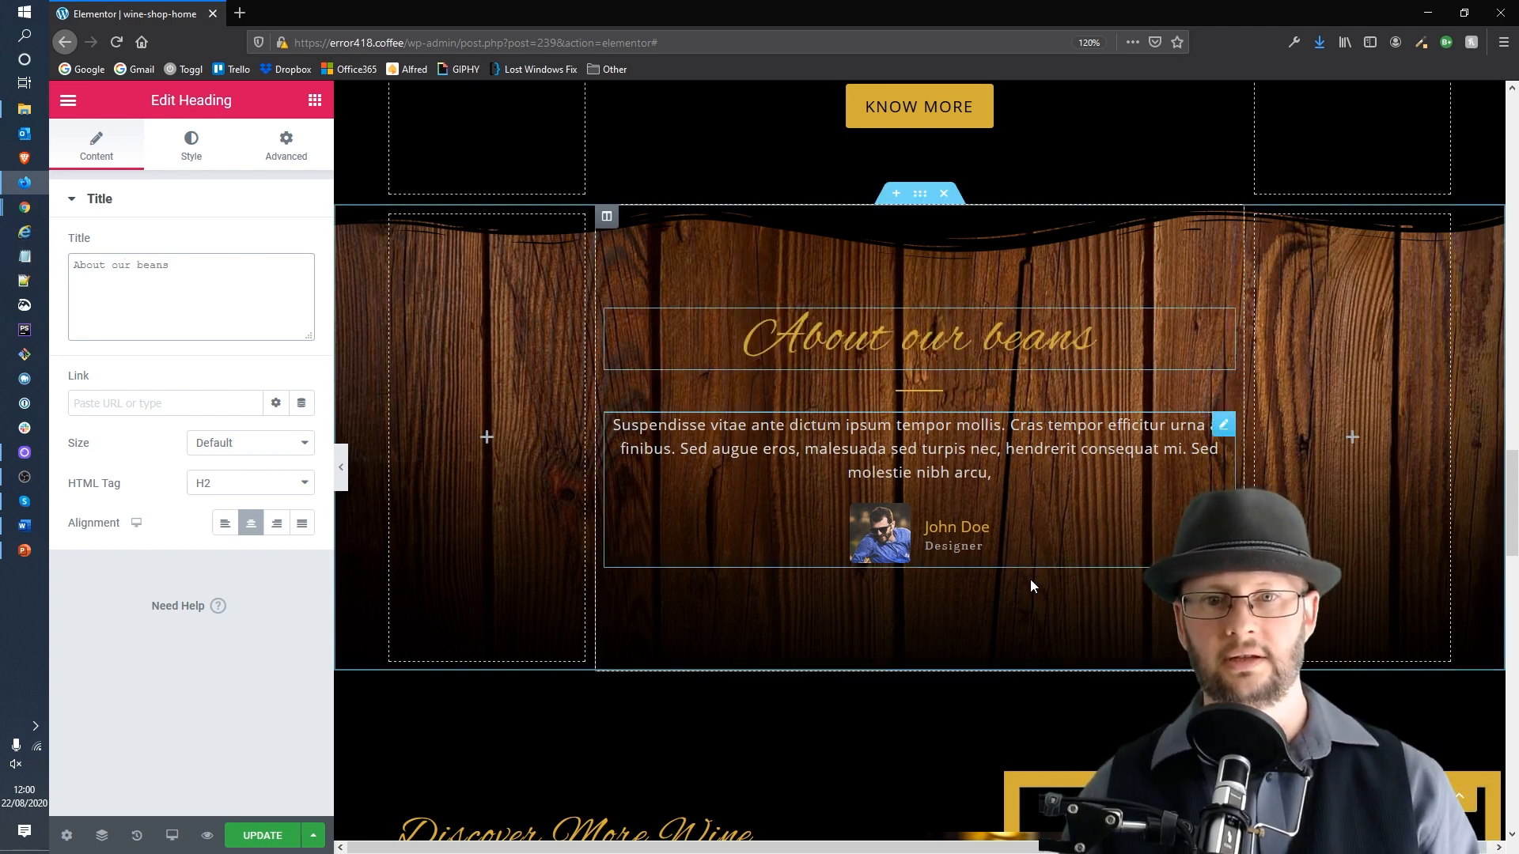
Step: Replace the testimonial text with "100% arabica beans ethically sourced directly from the farmers themselves."
click(1028, 554)
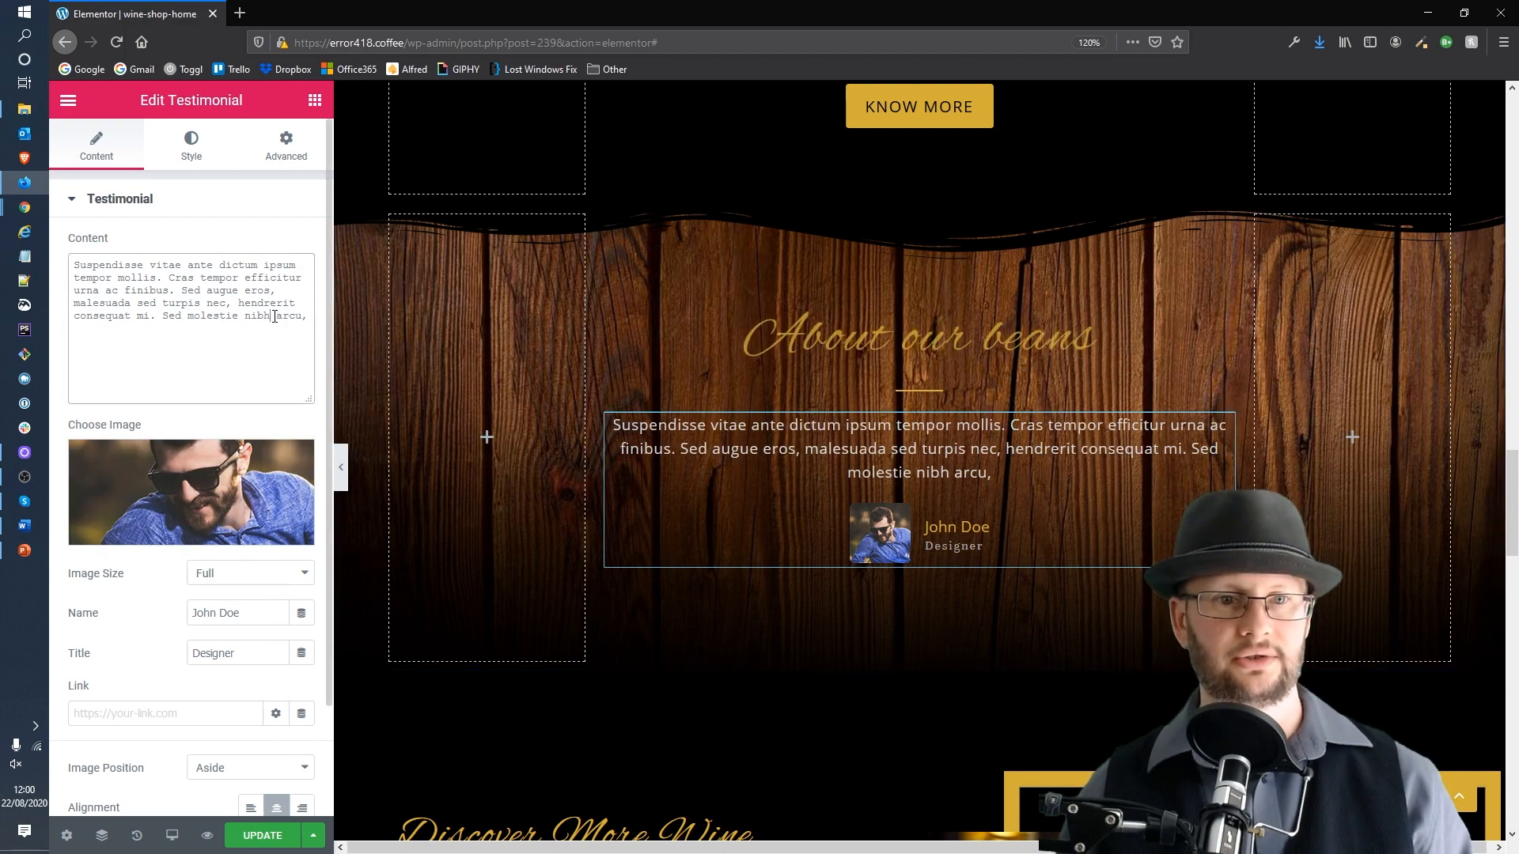
triple_click(274, 316)
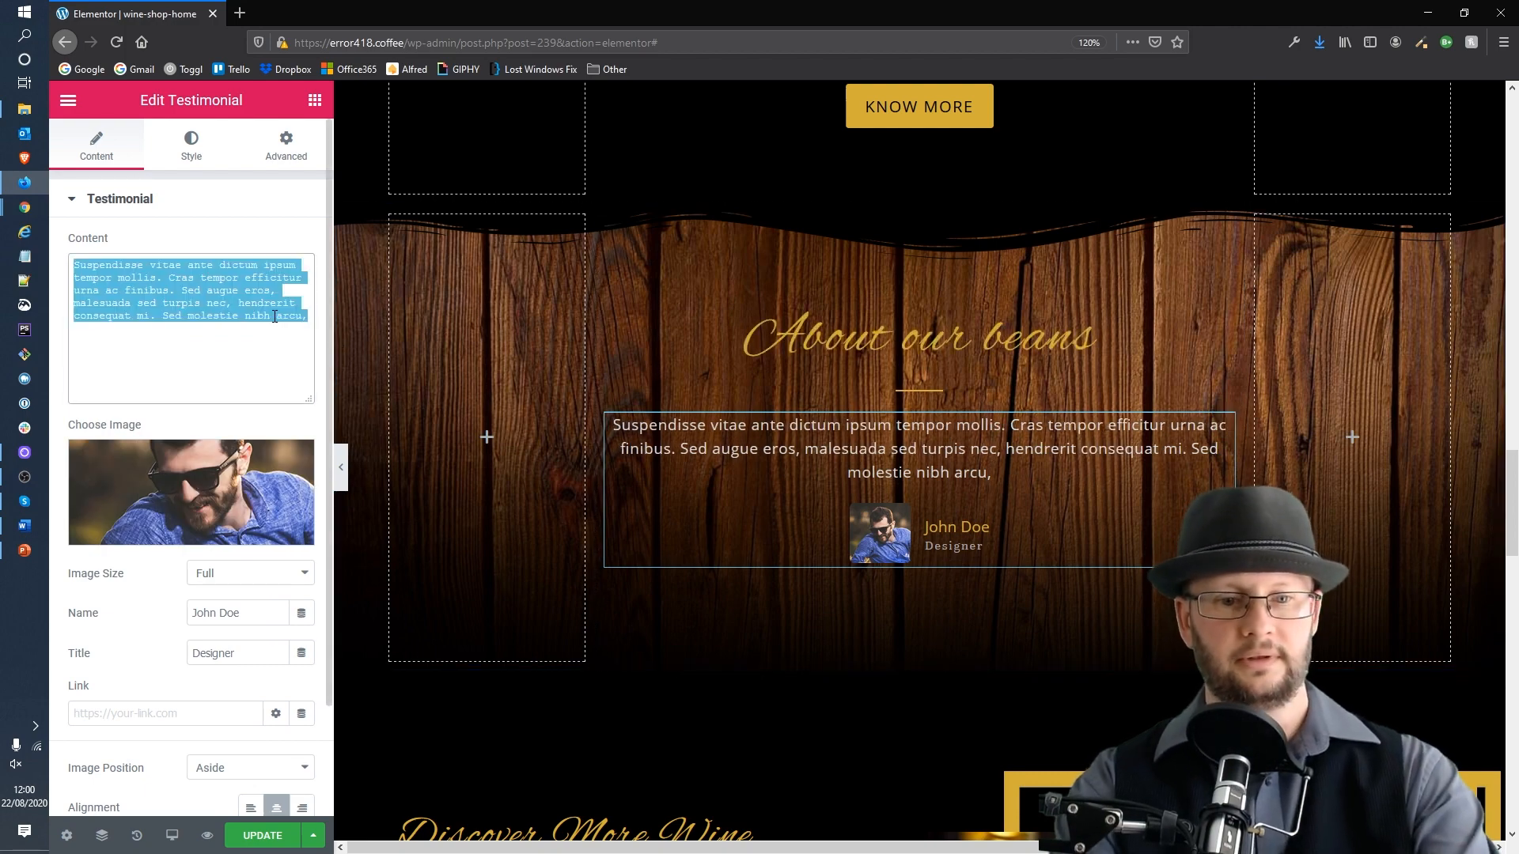
text(Ethically)
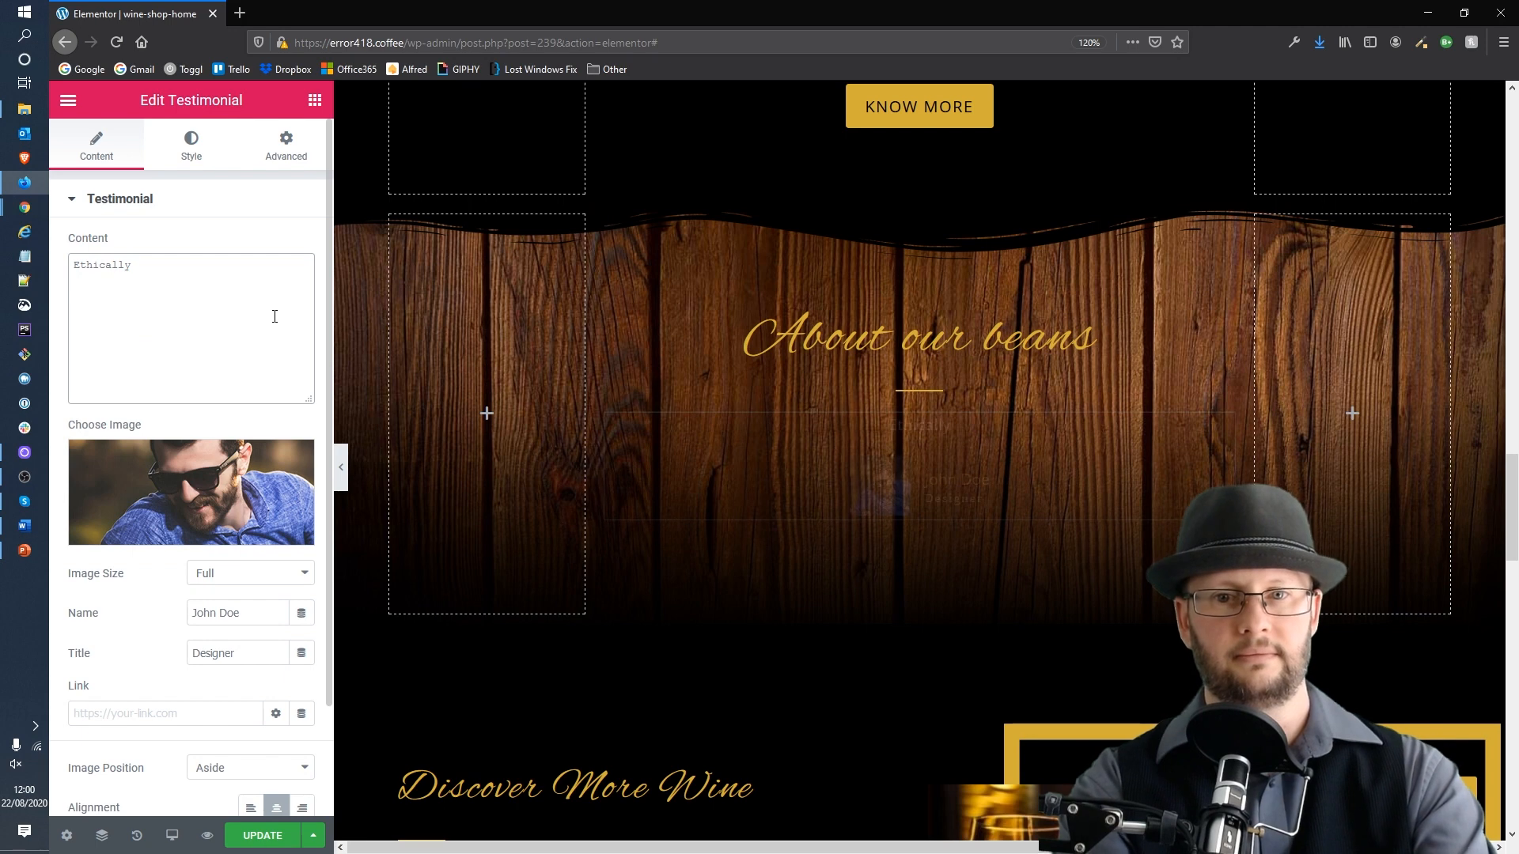
key(ctrl+a)
text(100% arabica beans ethically sourced directly from the farmers themselves)
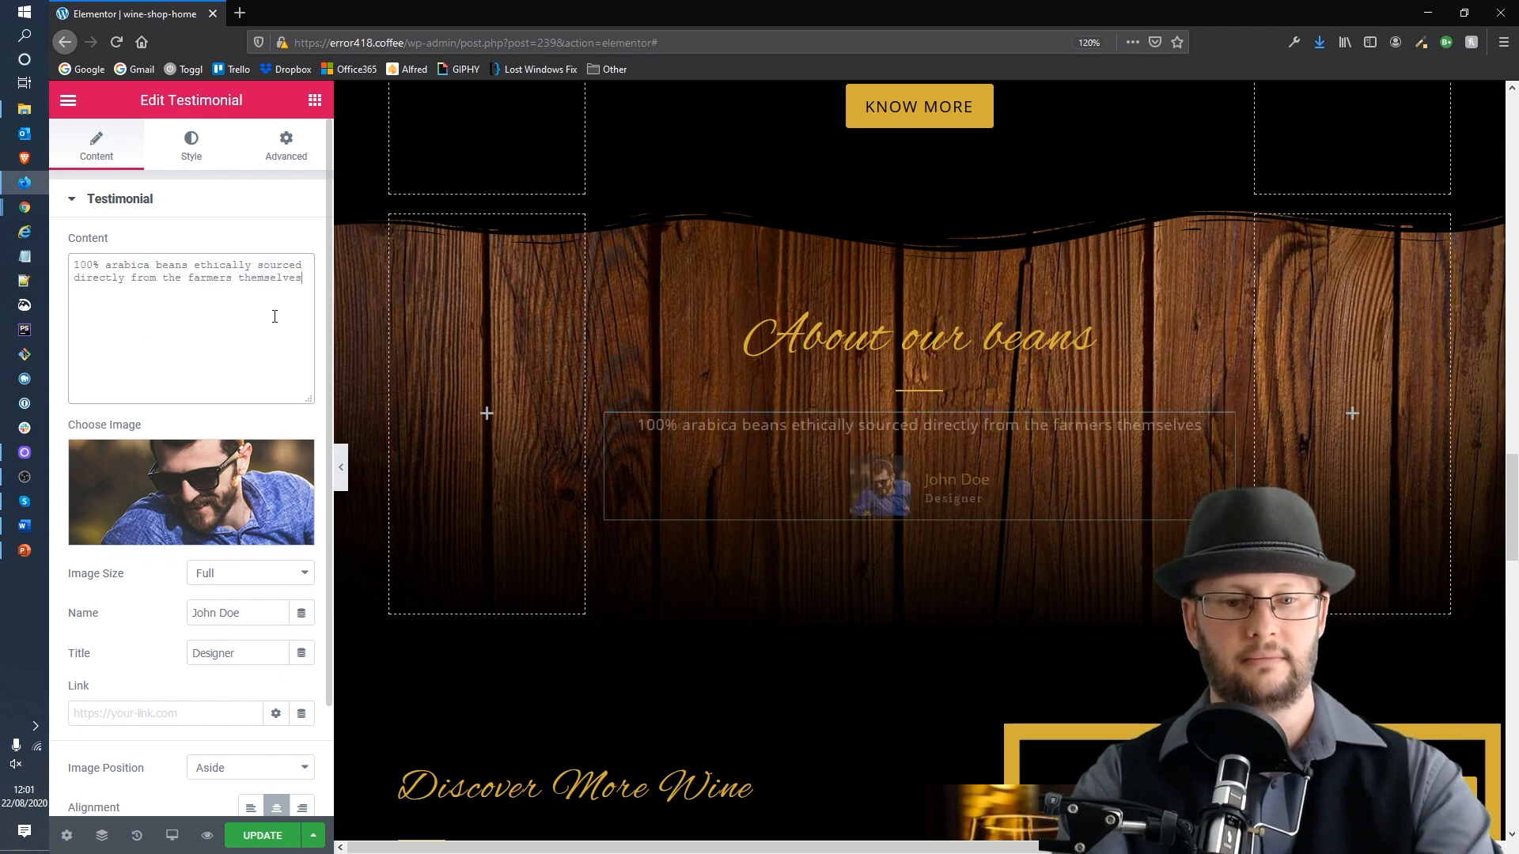
text(.)
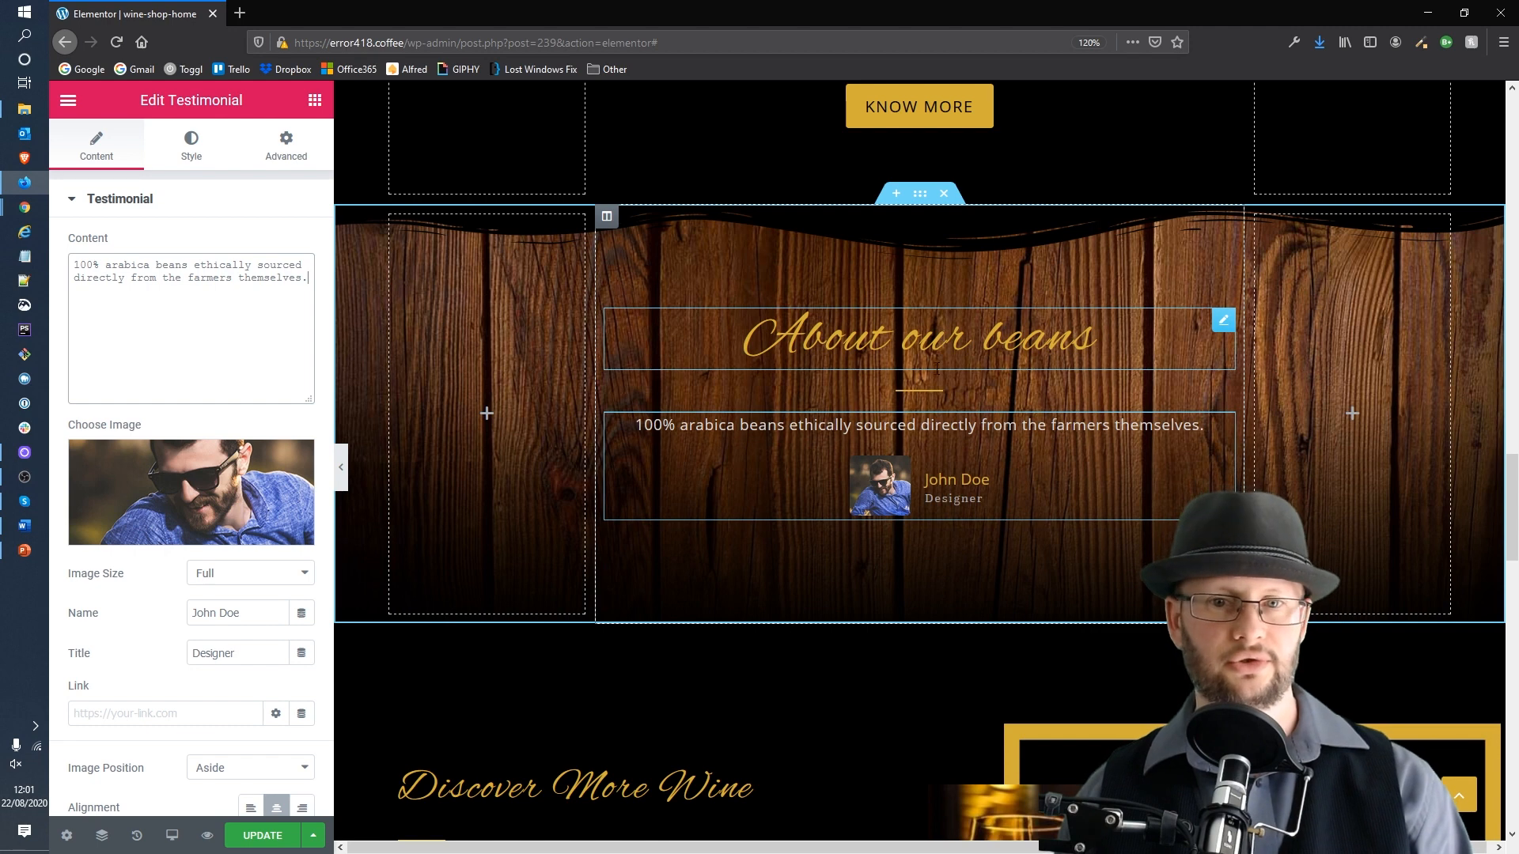
Step: Replace the testimonial author's name with the reviewer's name and set their title to "Developer"
mouse_move(137, 487)
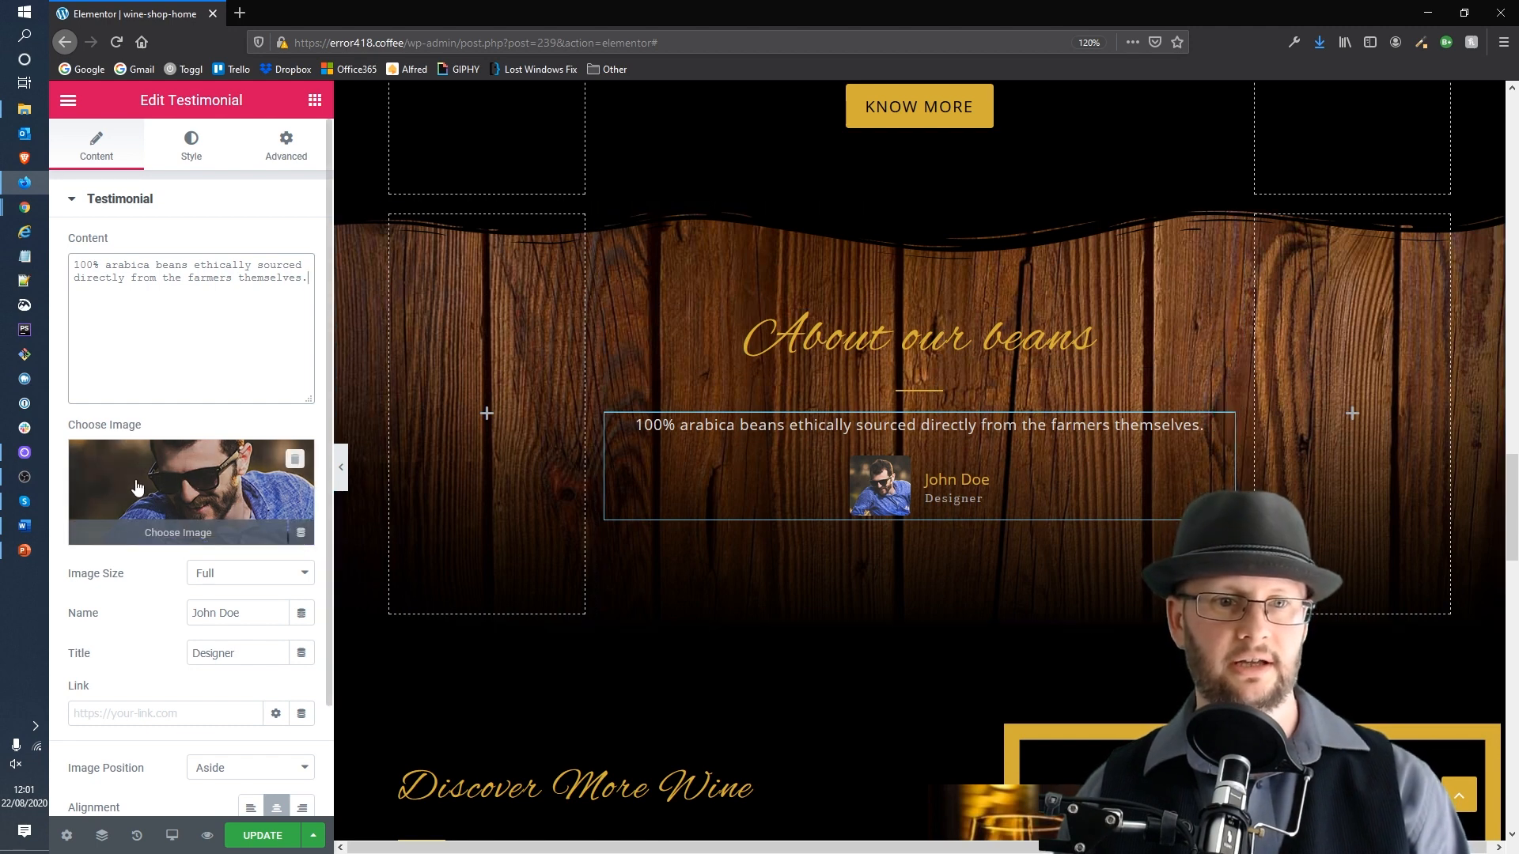
click(977, 480)
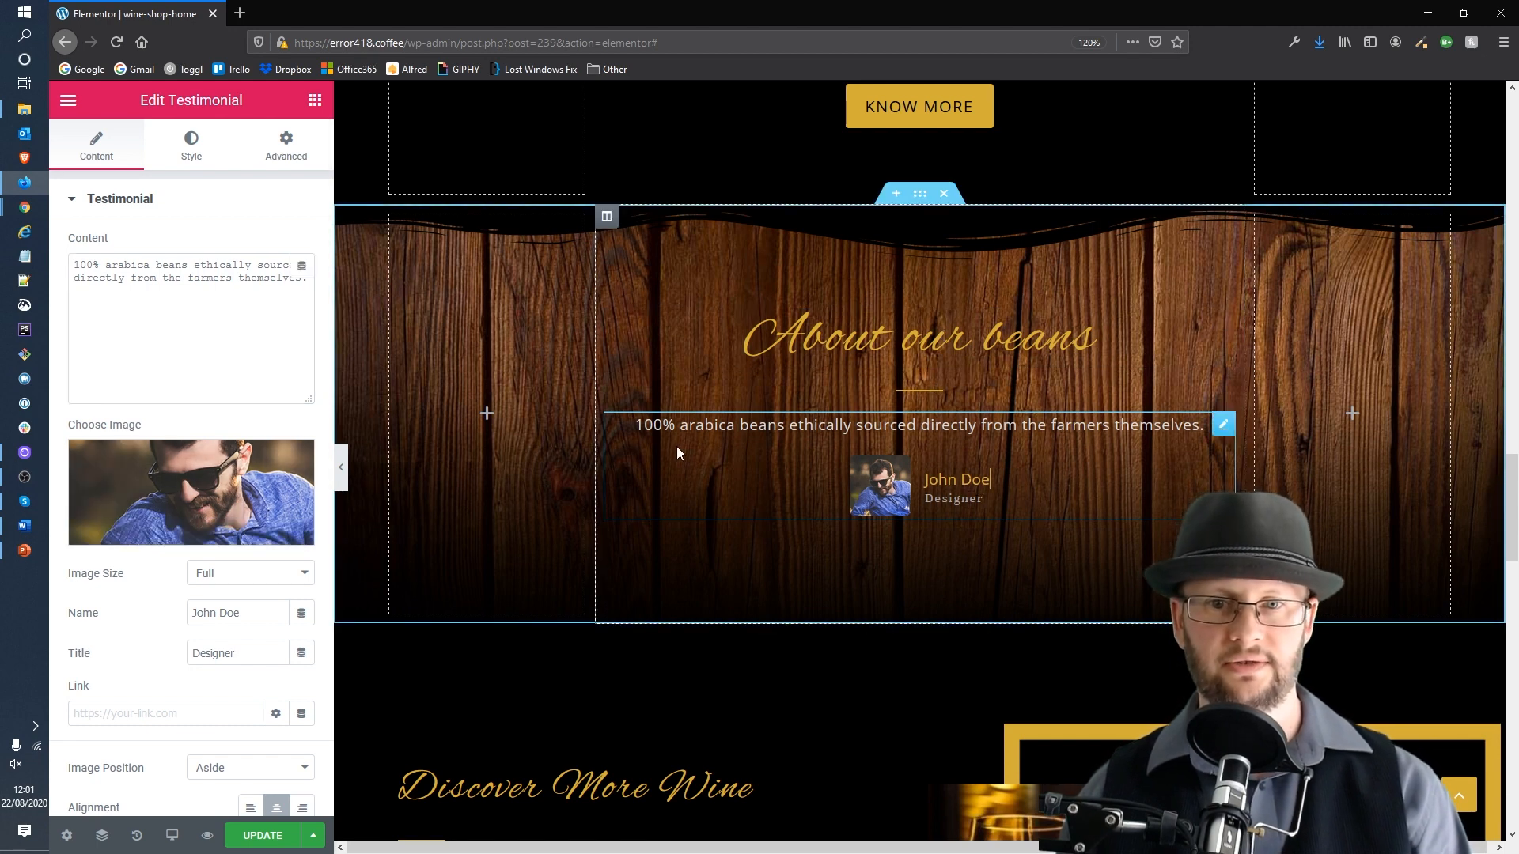
scroll(247, 522, down, 3)
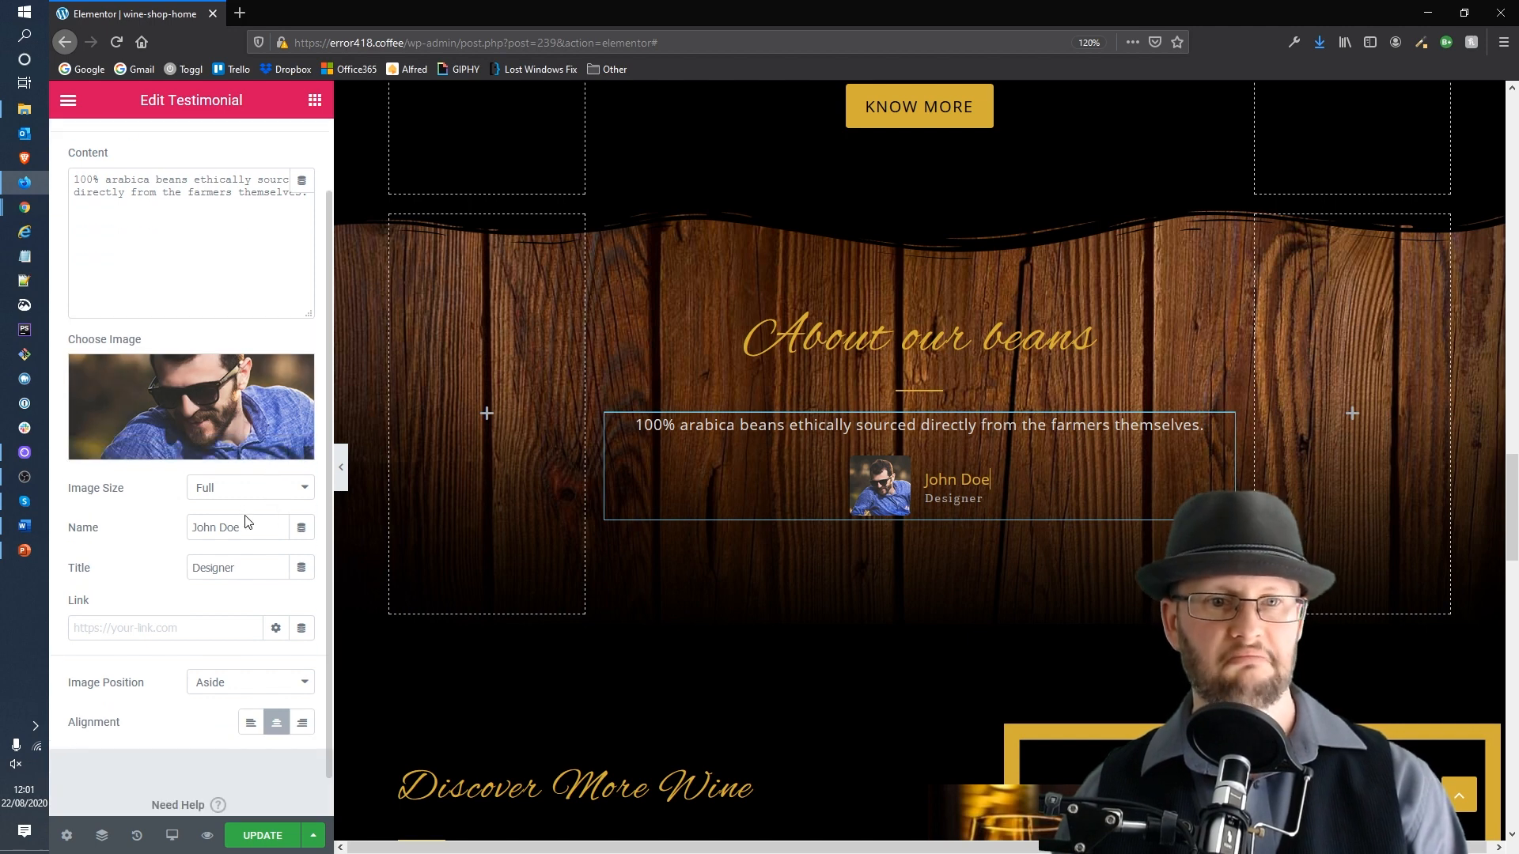
triple_click(246, 523)
mouse_move(3, 522)
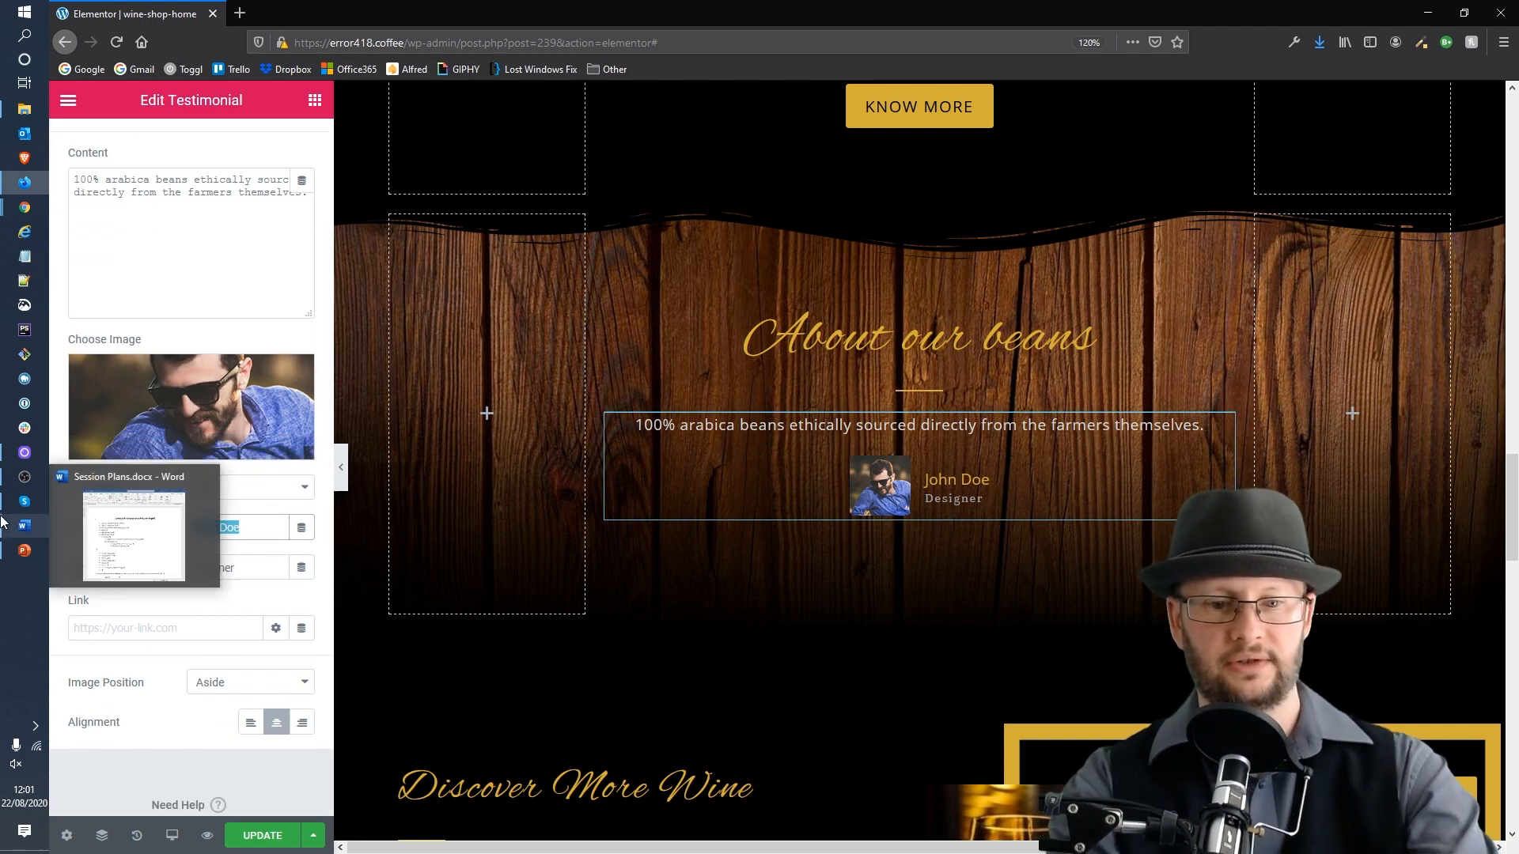
text(Dan M)
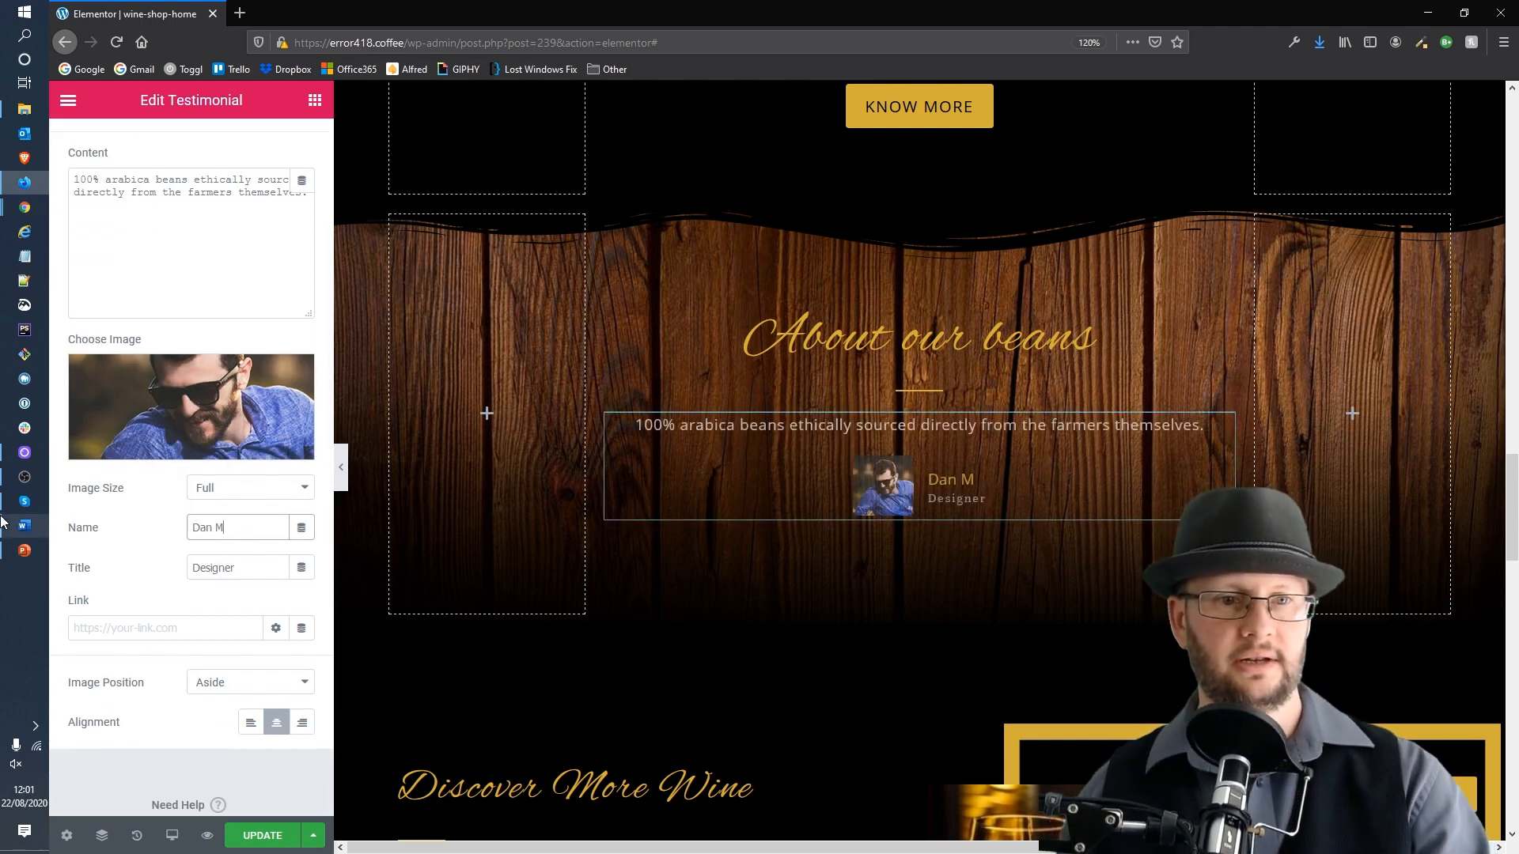
key(Tab)
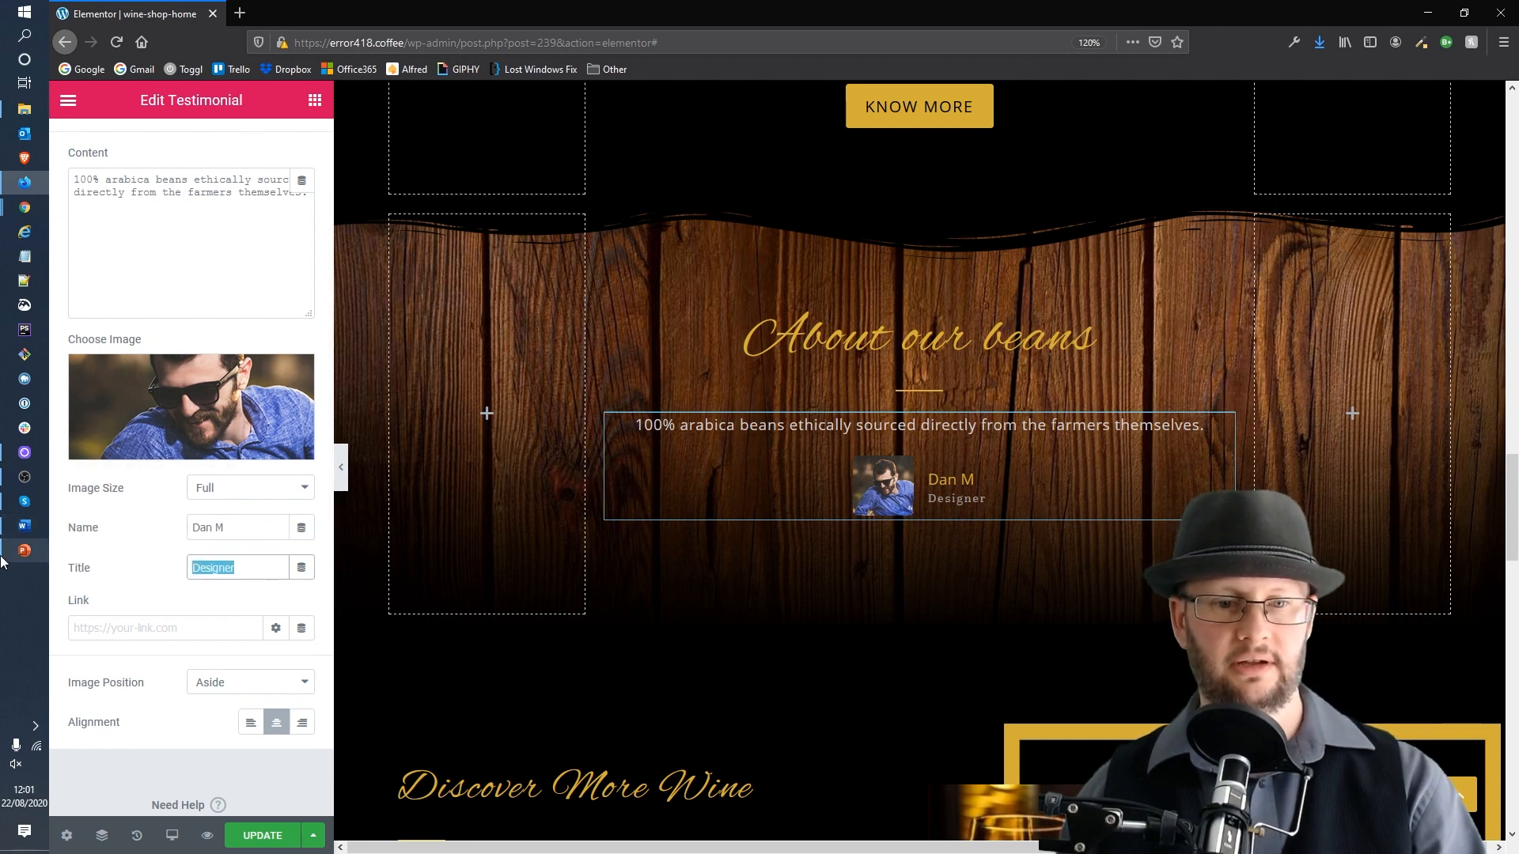
text(Develope)
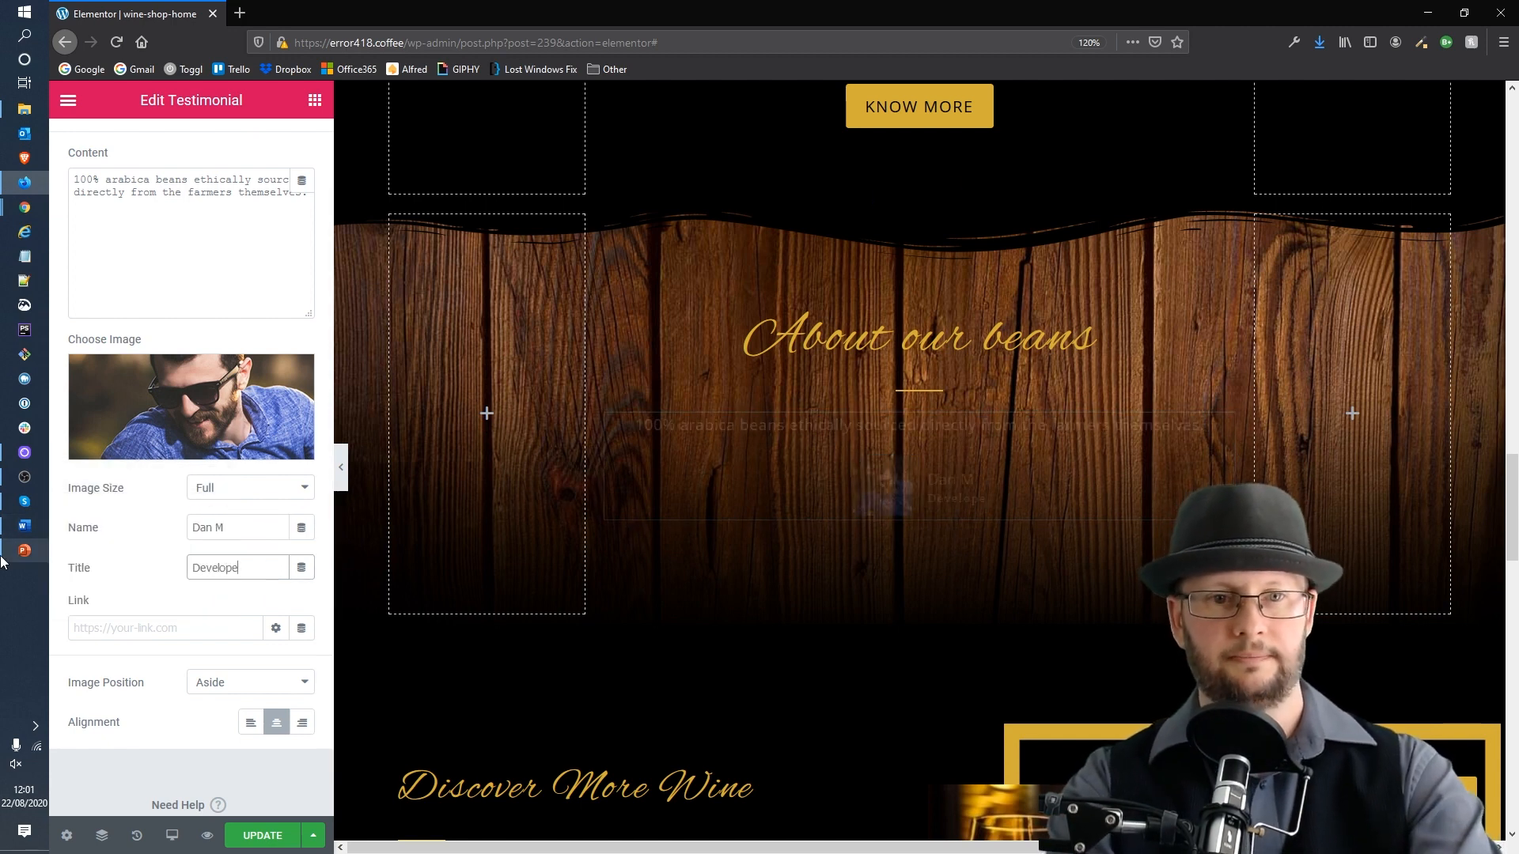
text(r)
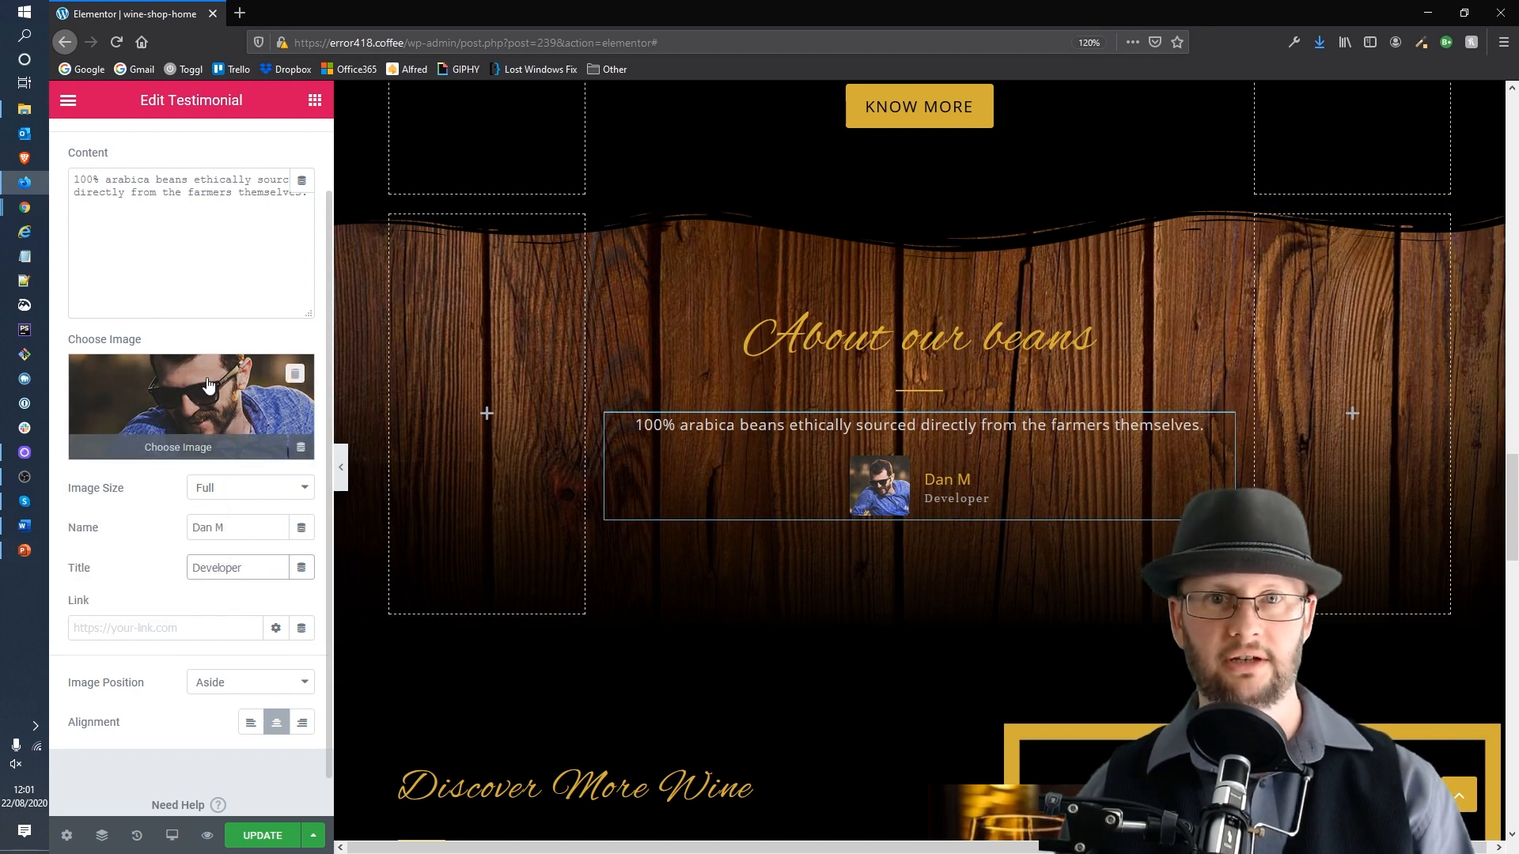
Step: Open the wine tabs widget and examine the Vintage tab's title and description
scroll(259, 423, down, 1)
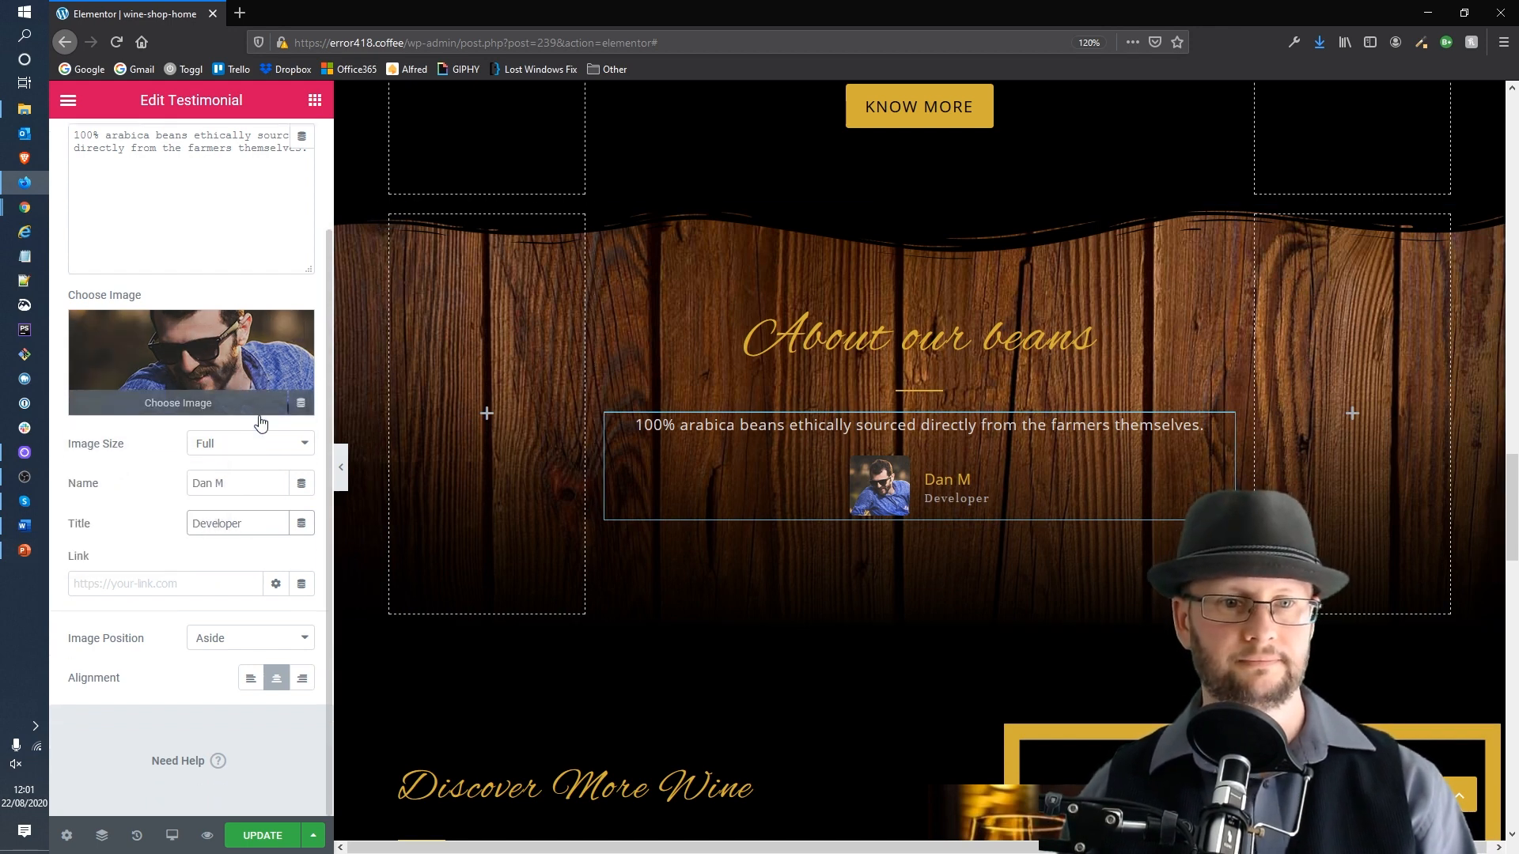
scroll(975, 491, down, 4)
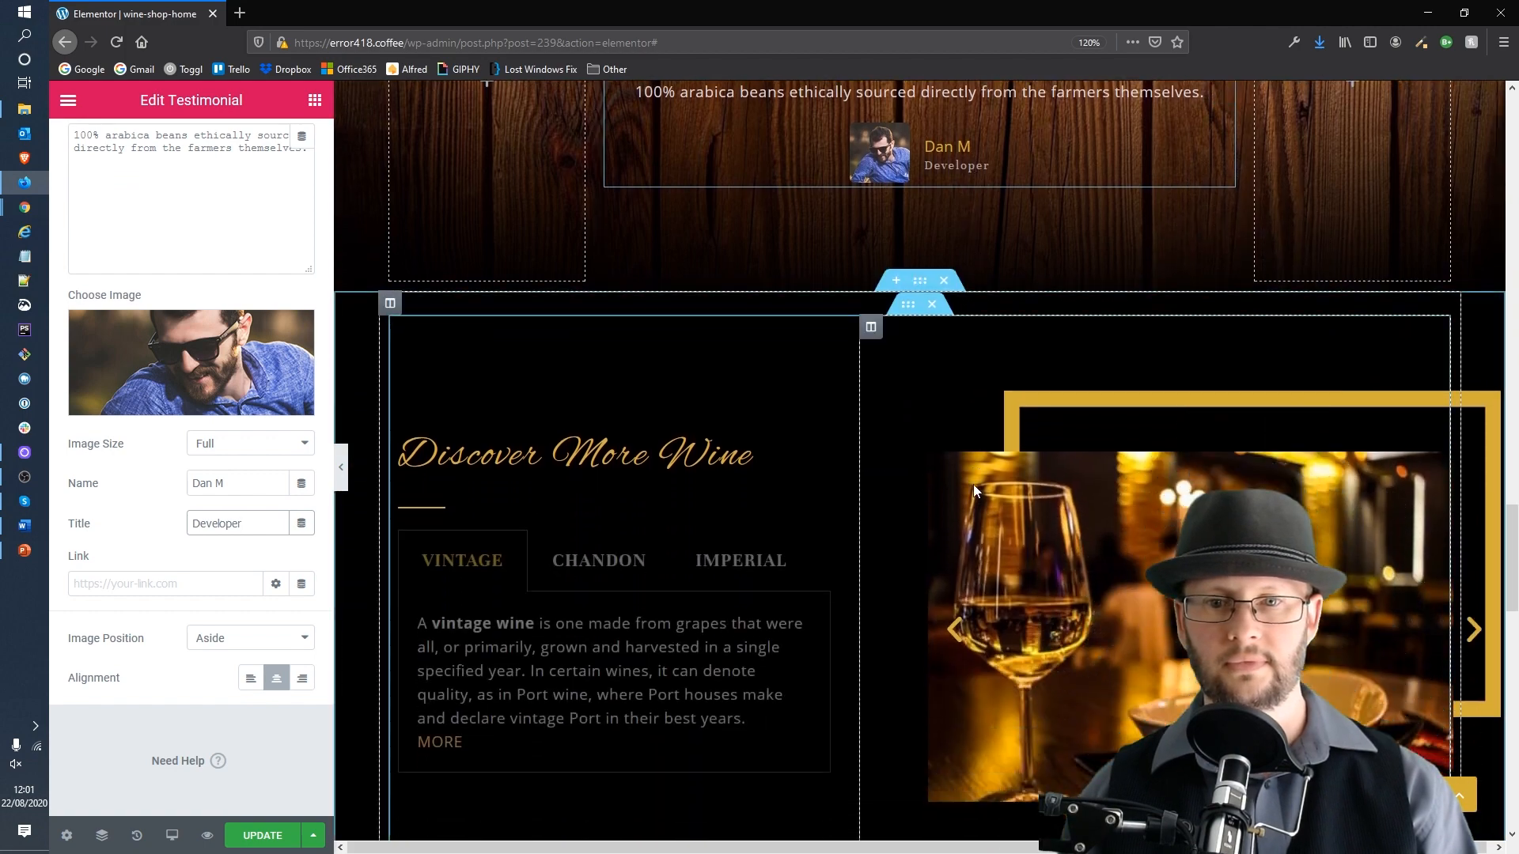
scroll(975, 490, down, 4)
scroll(1018, 391, up, 1)
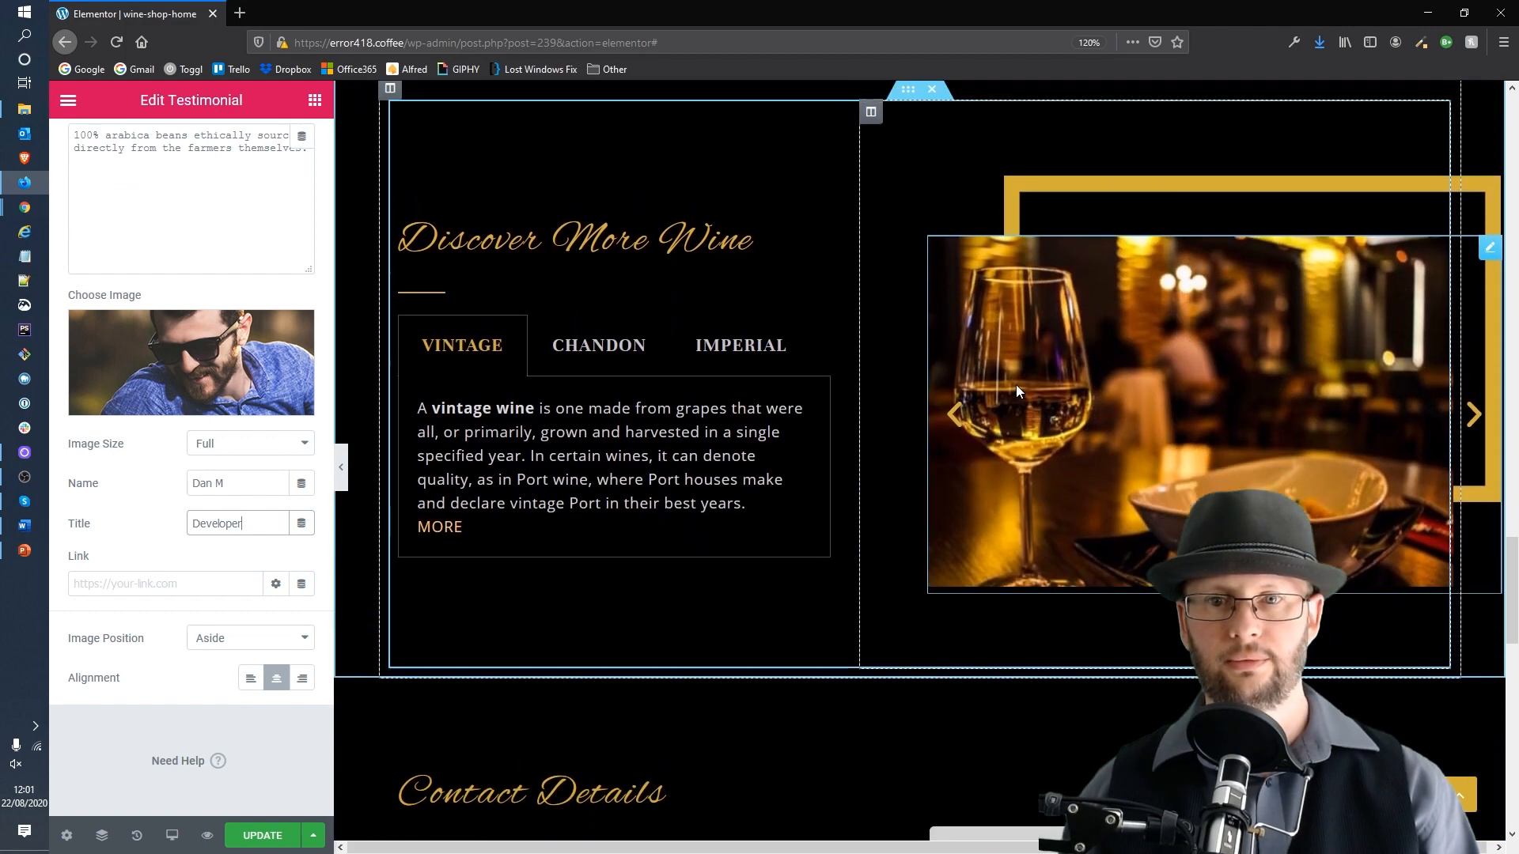
scroll(1018, 390, down, 2)
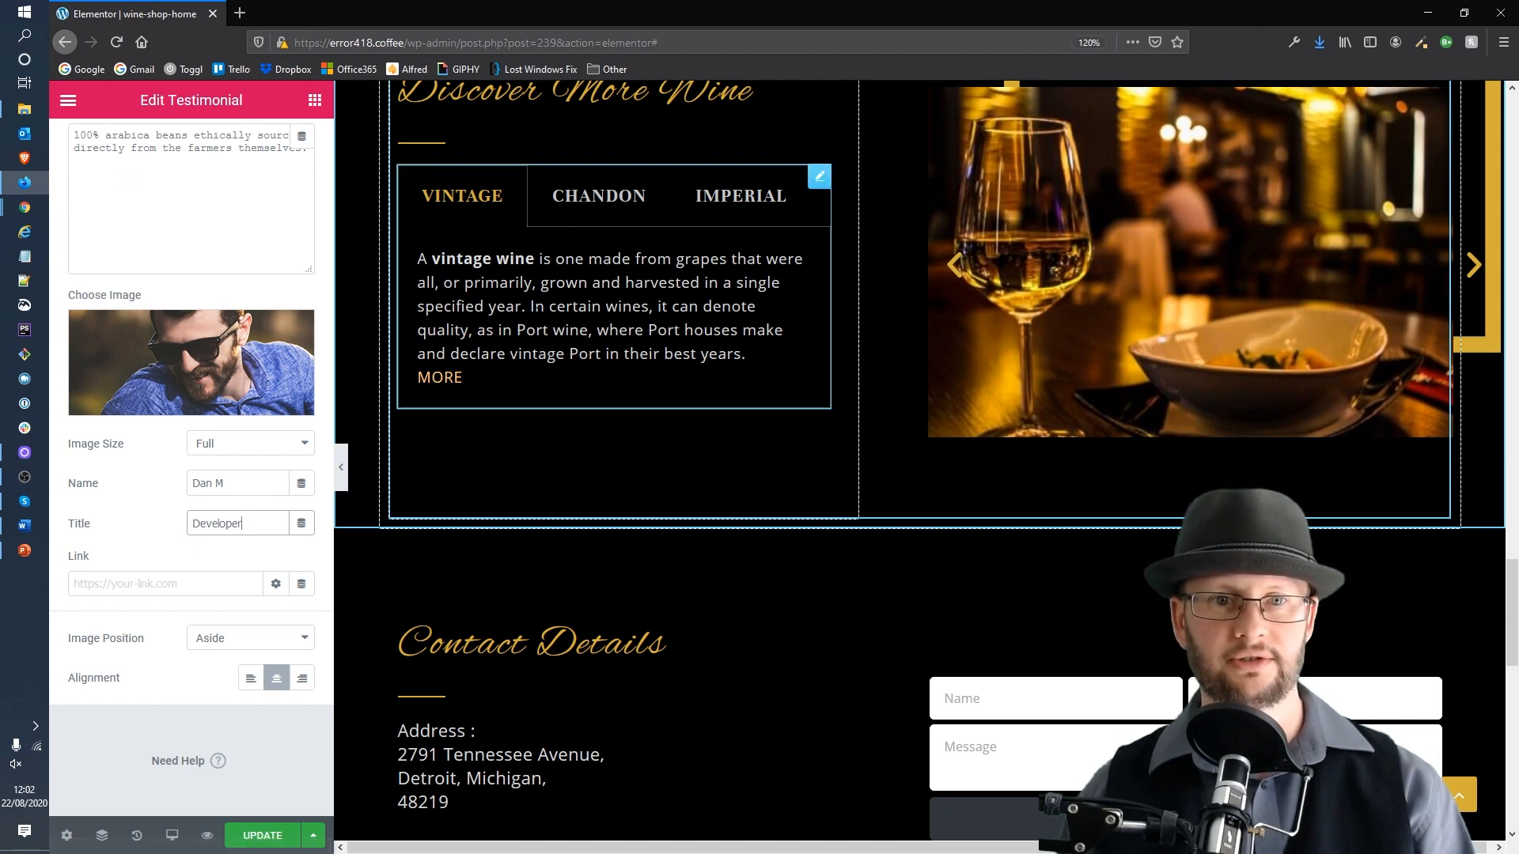
click(807, 260)
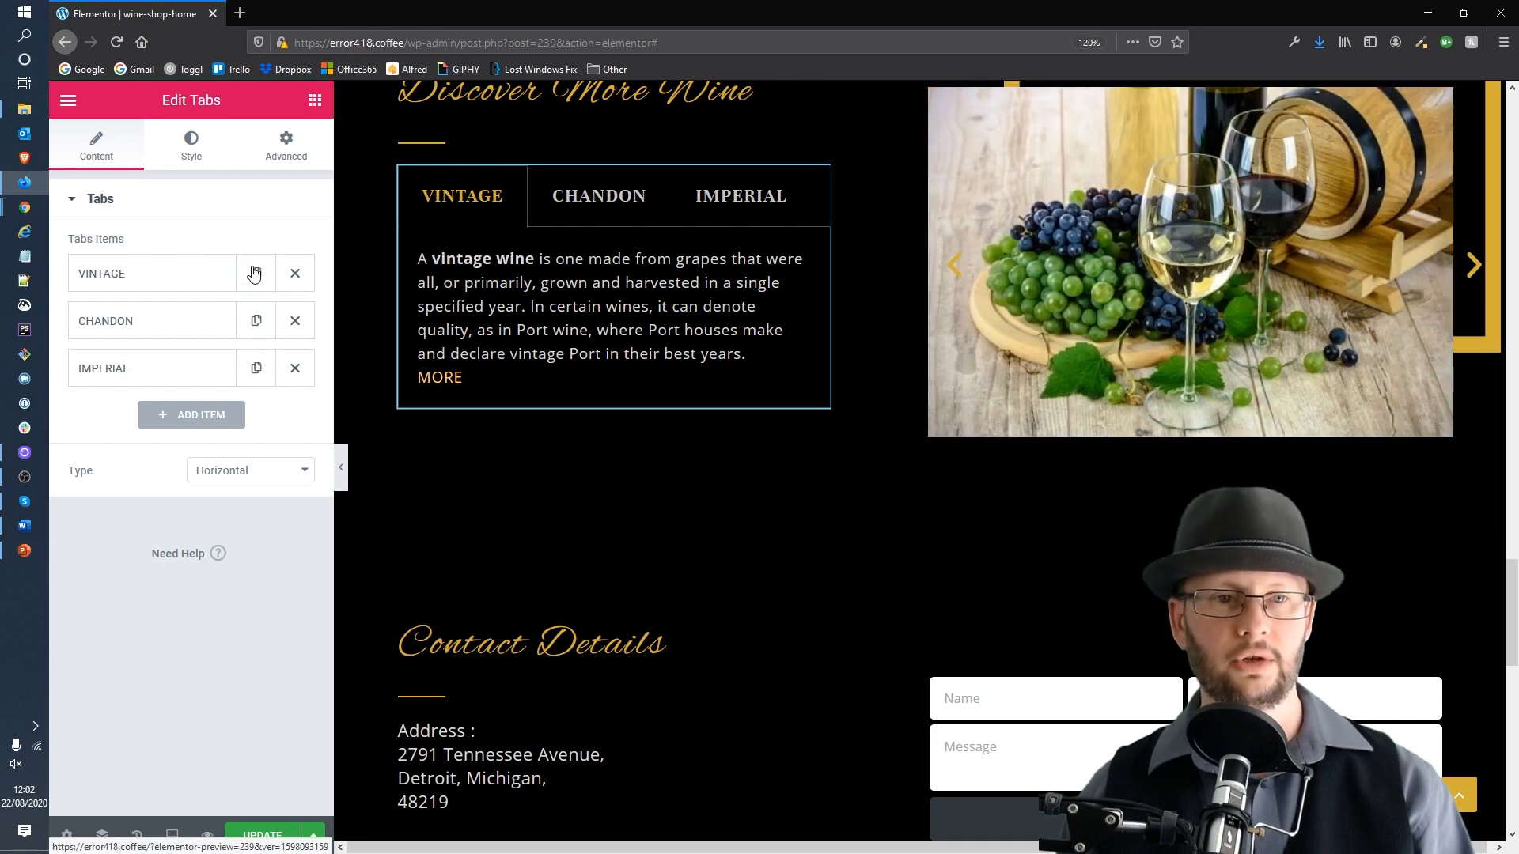
click(191, 278)
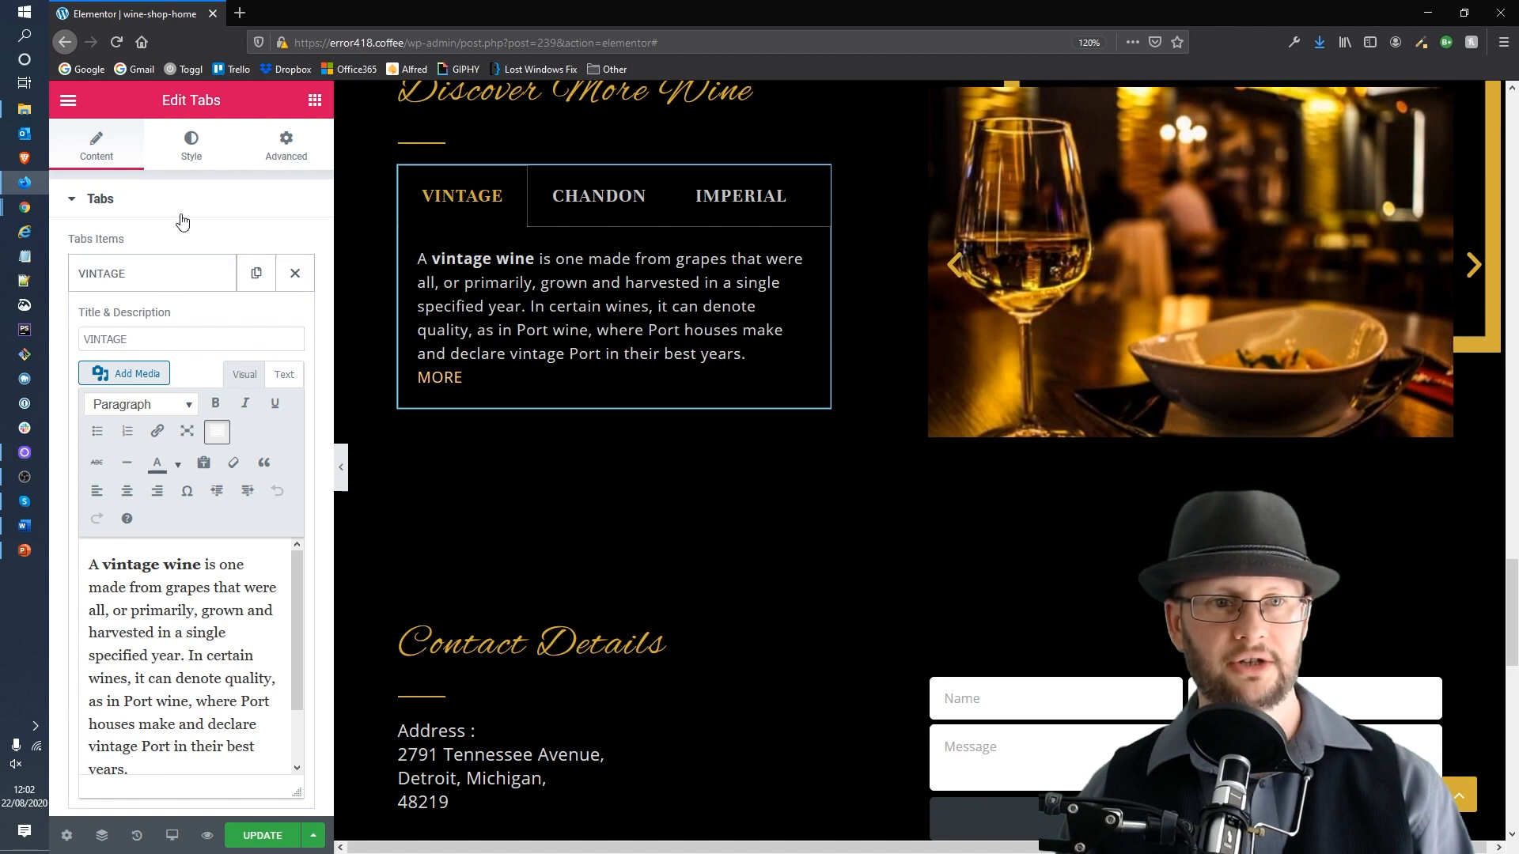
double_click(151, 339)
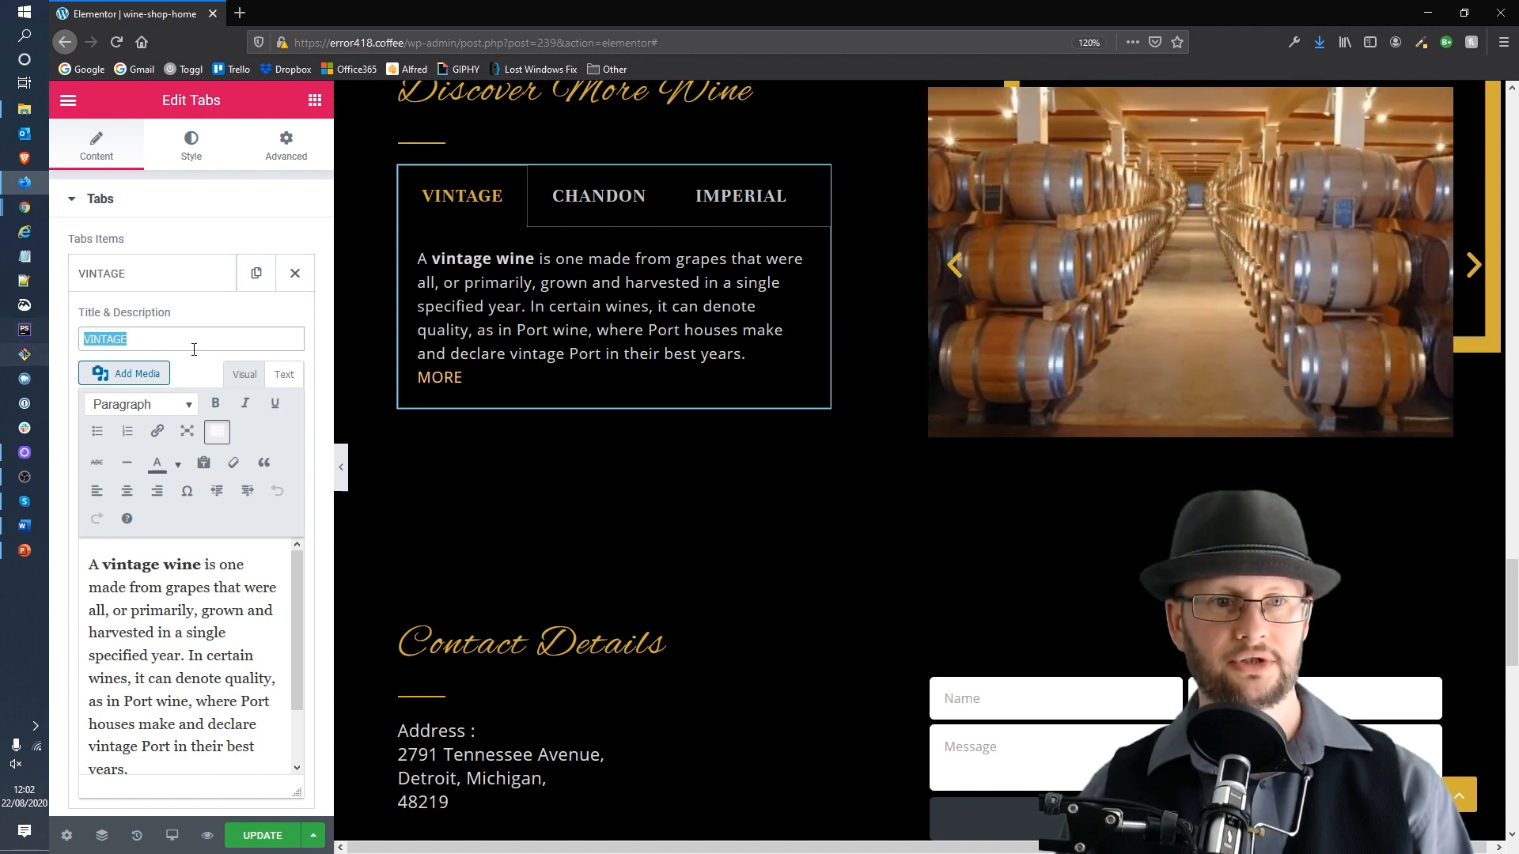
click(204, 636)
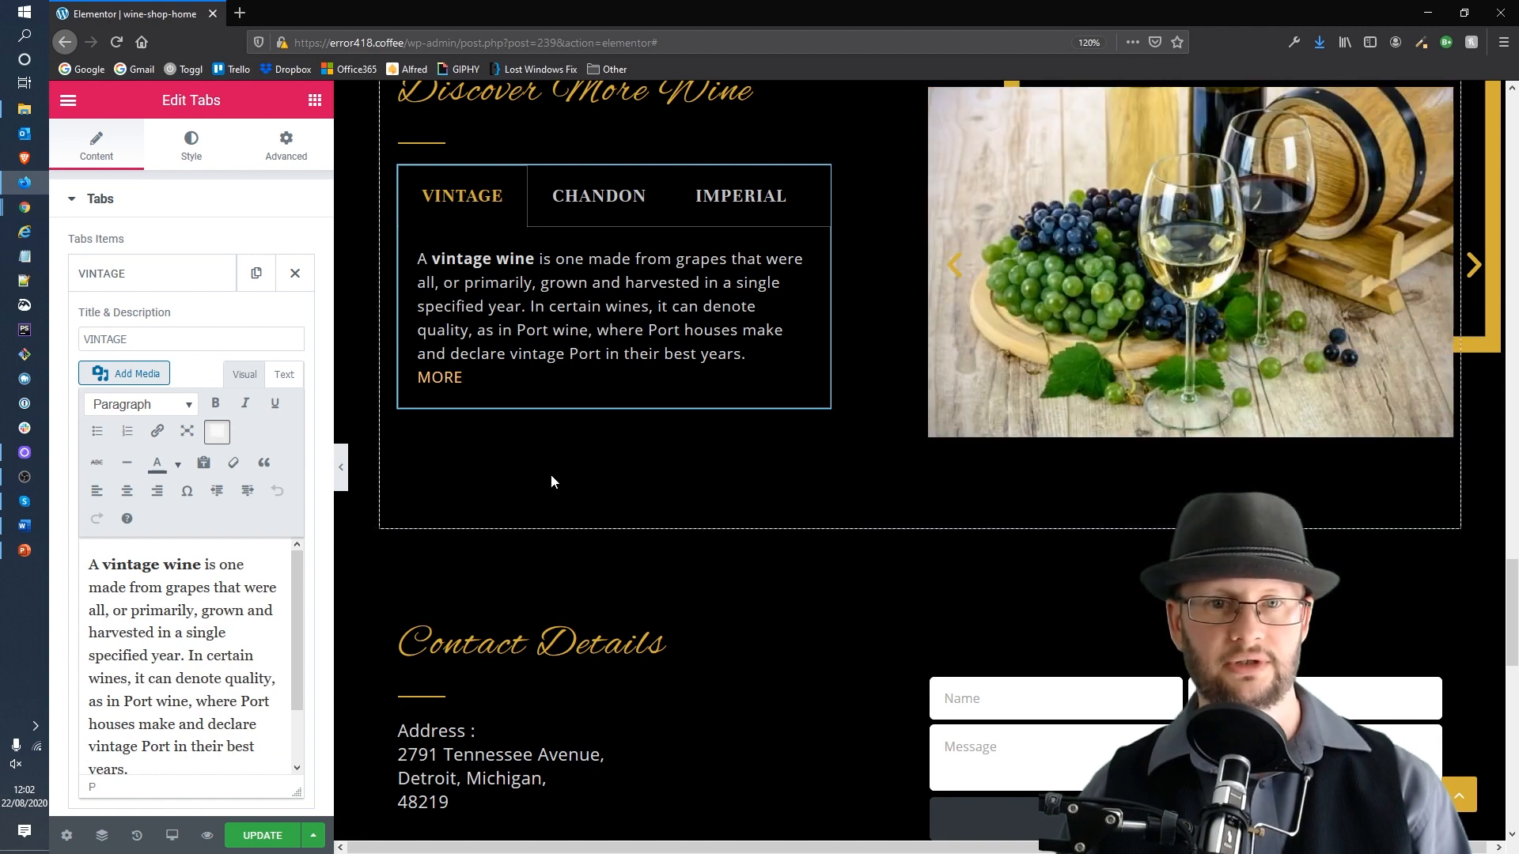
Step: Inspect the contact details text block and scroll back through the page's upper sections
scroll(586, 462, down, 4)
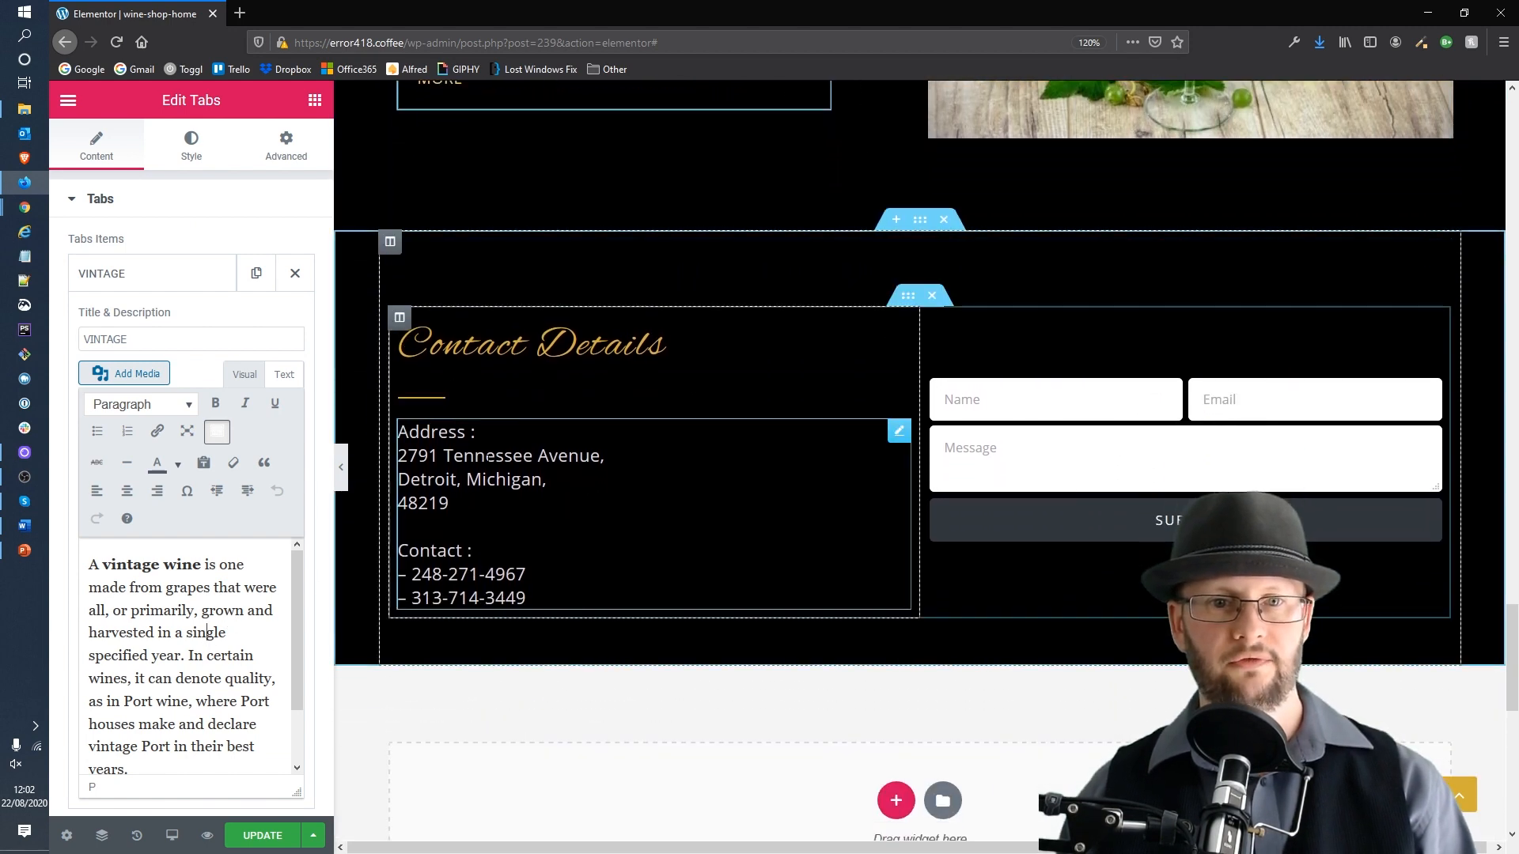
click(490, 474)
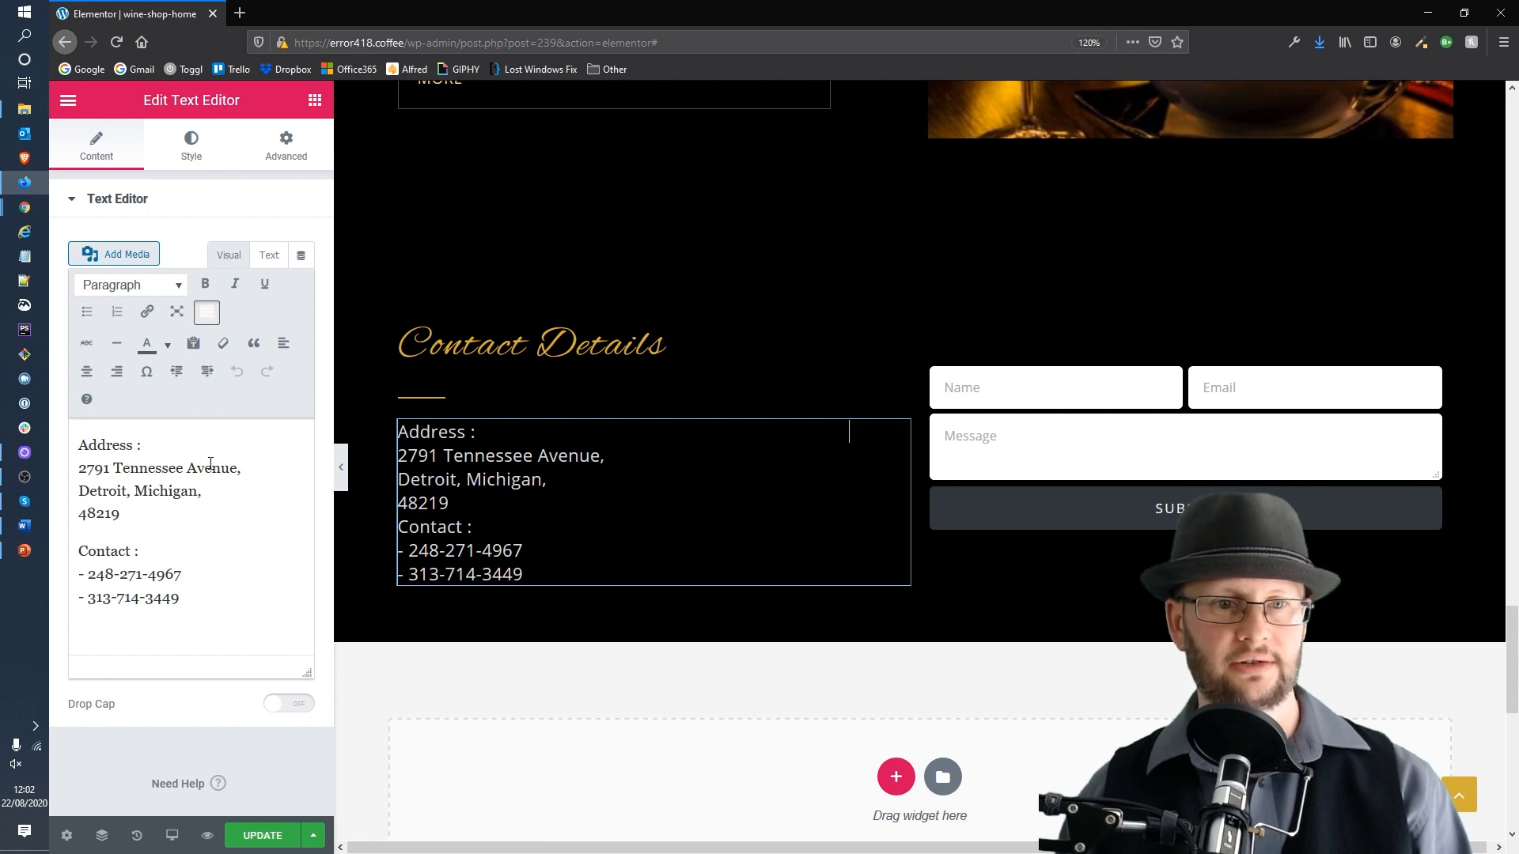
drag(160, 525, 78, 467)
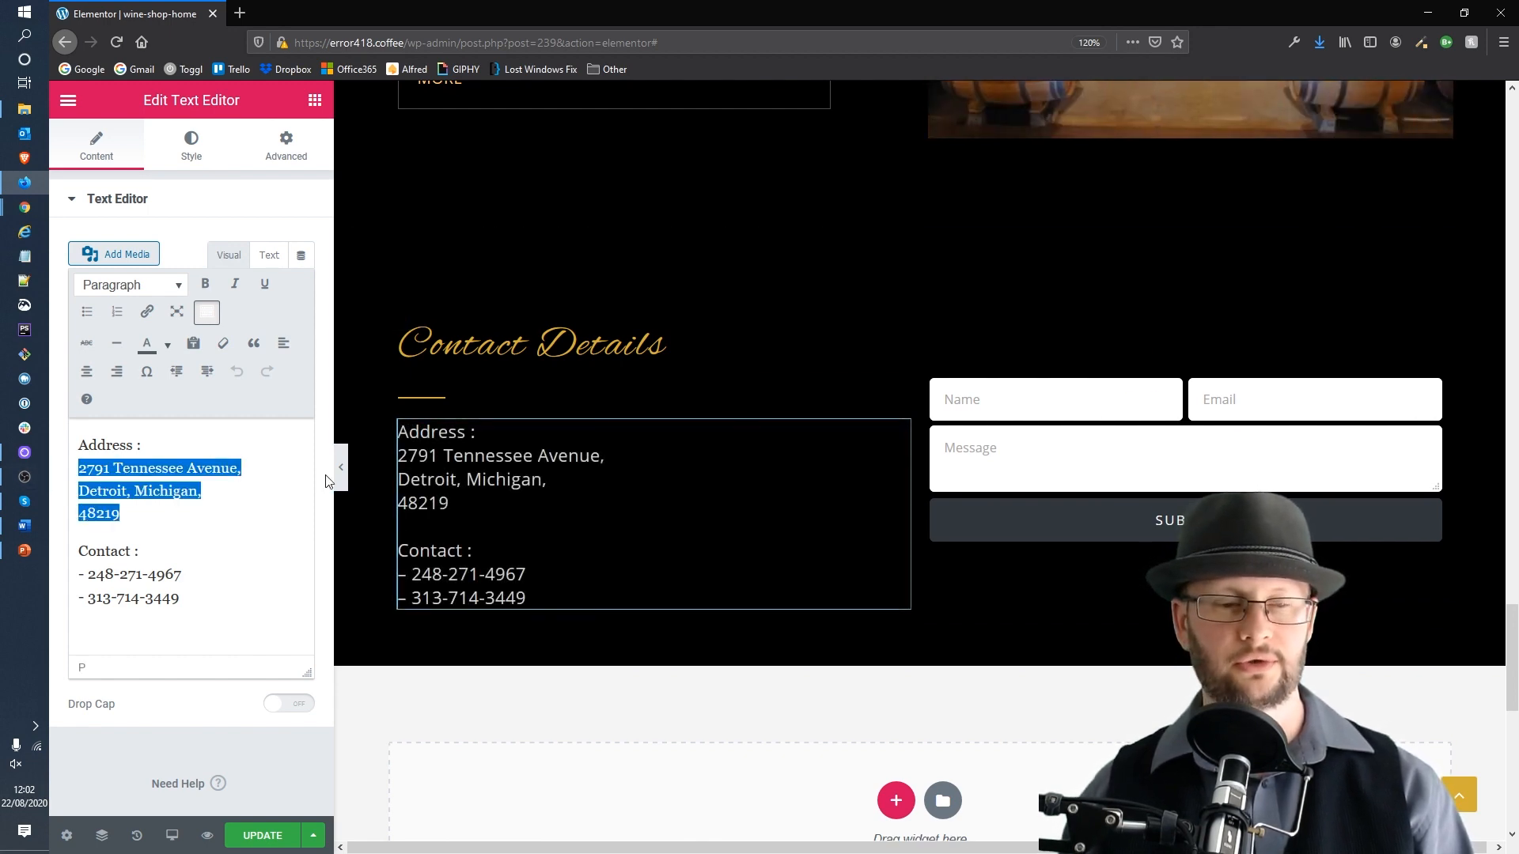
click(187, 601)
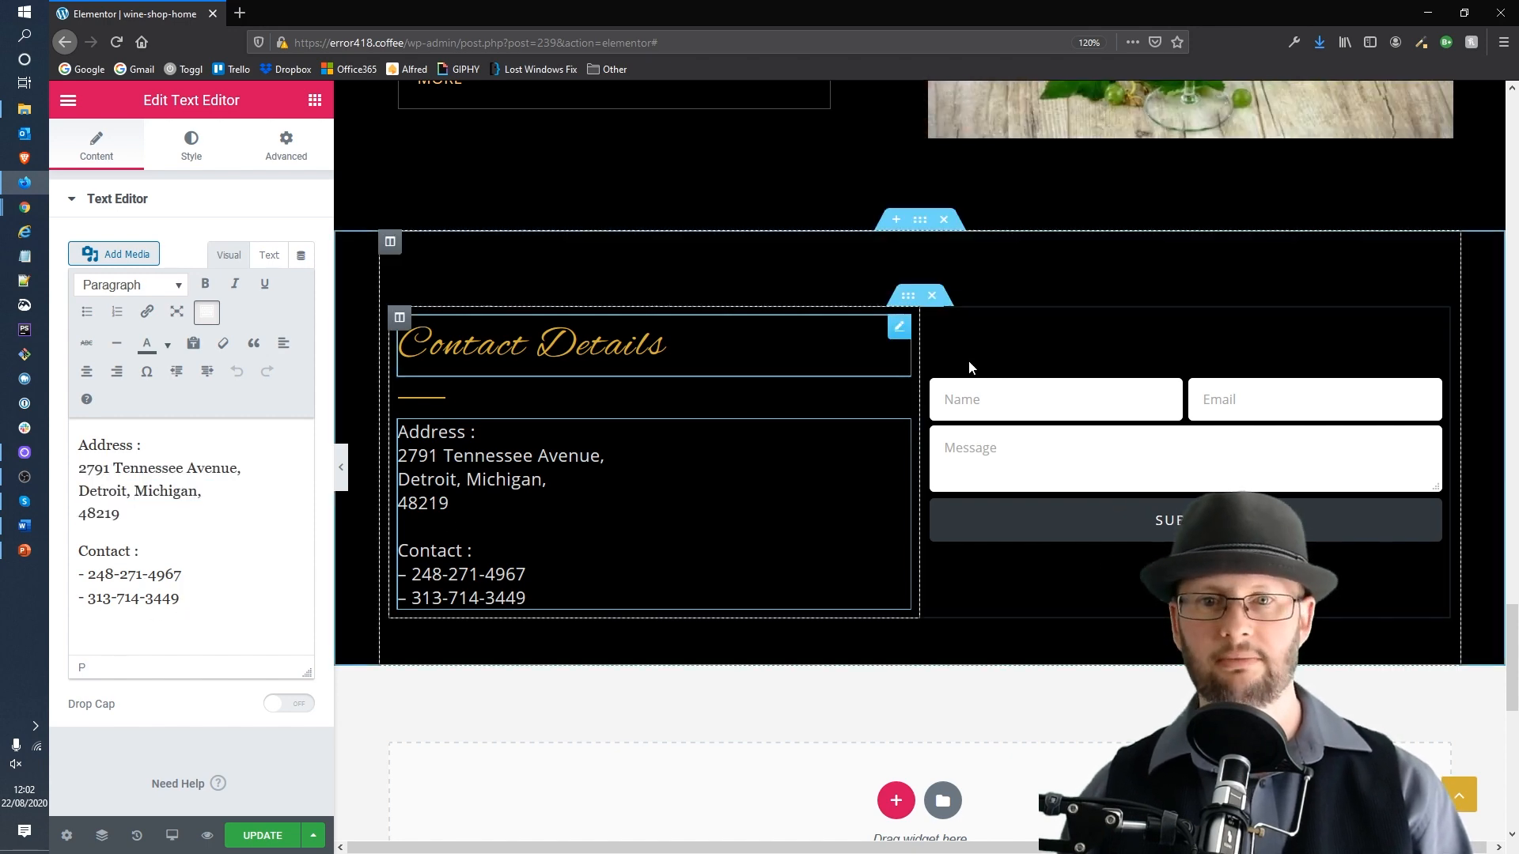
scroll(879, 495, up, 10)
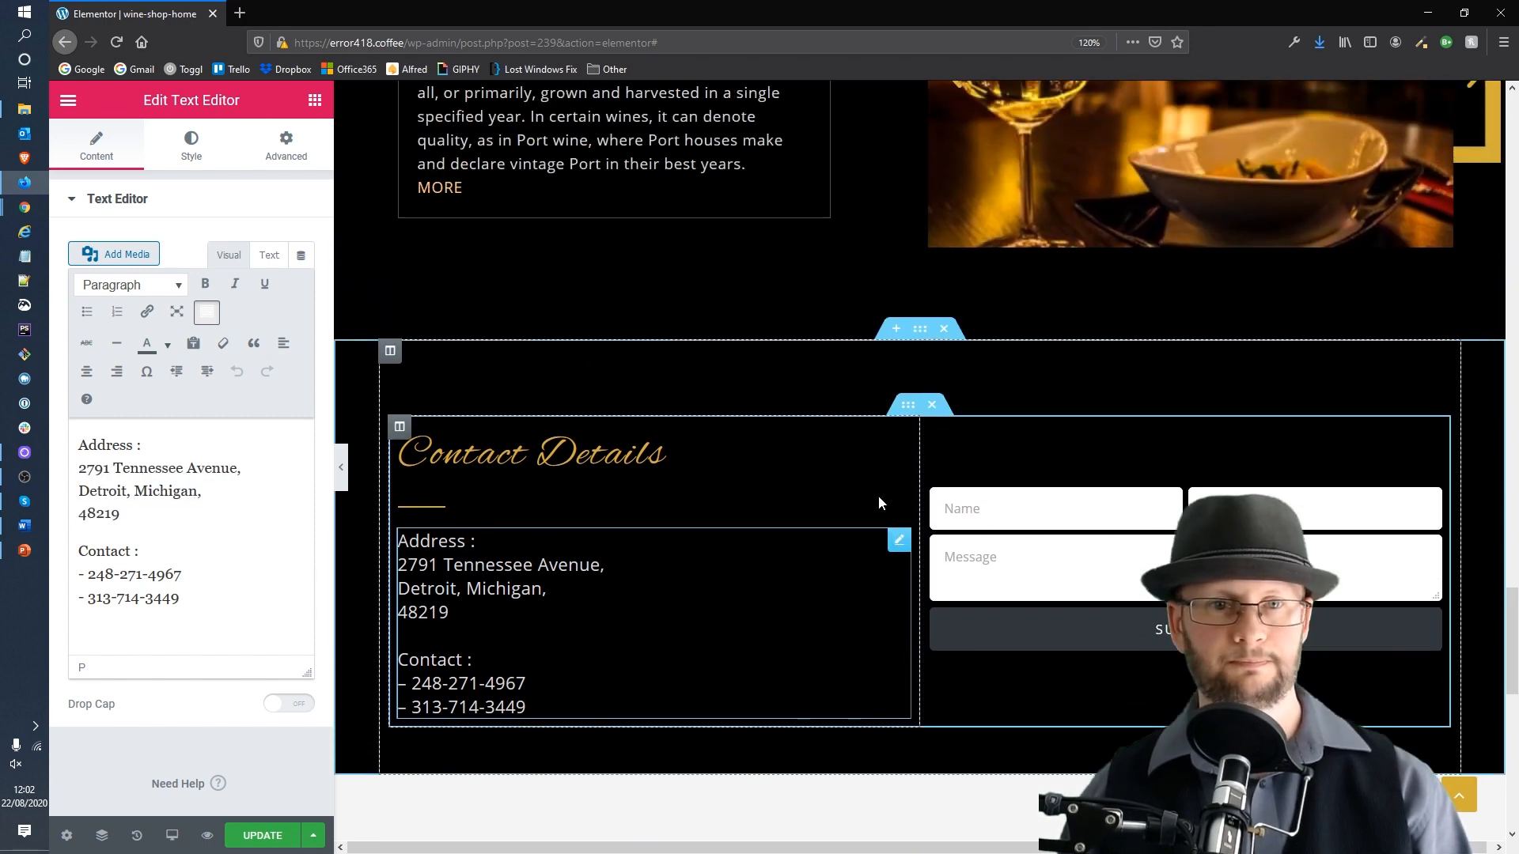
scroll(878, 508, up, 15)
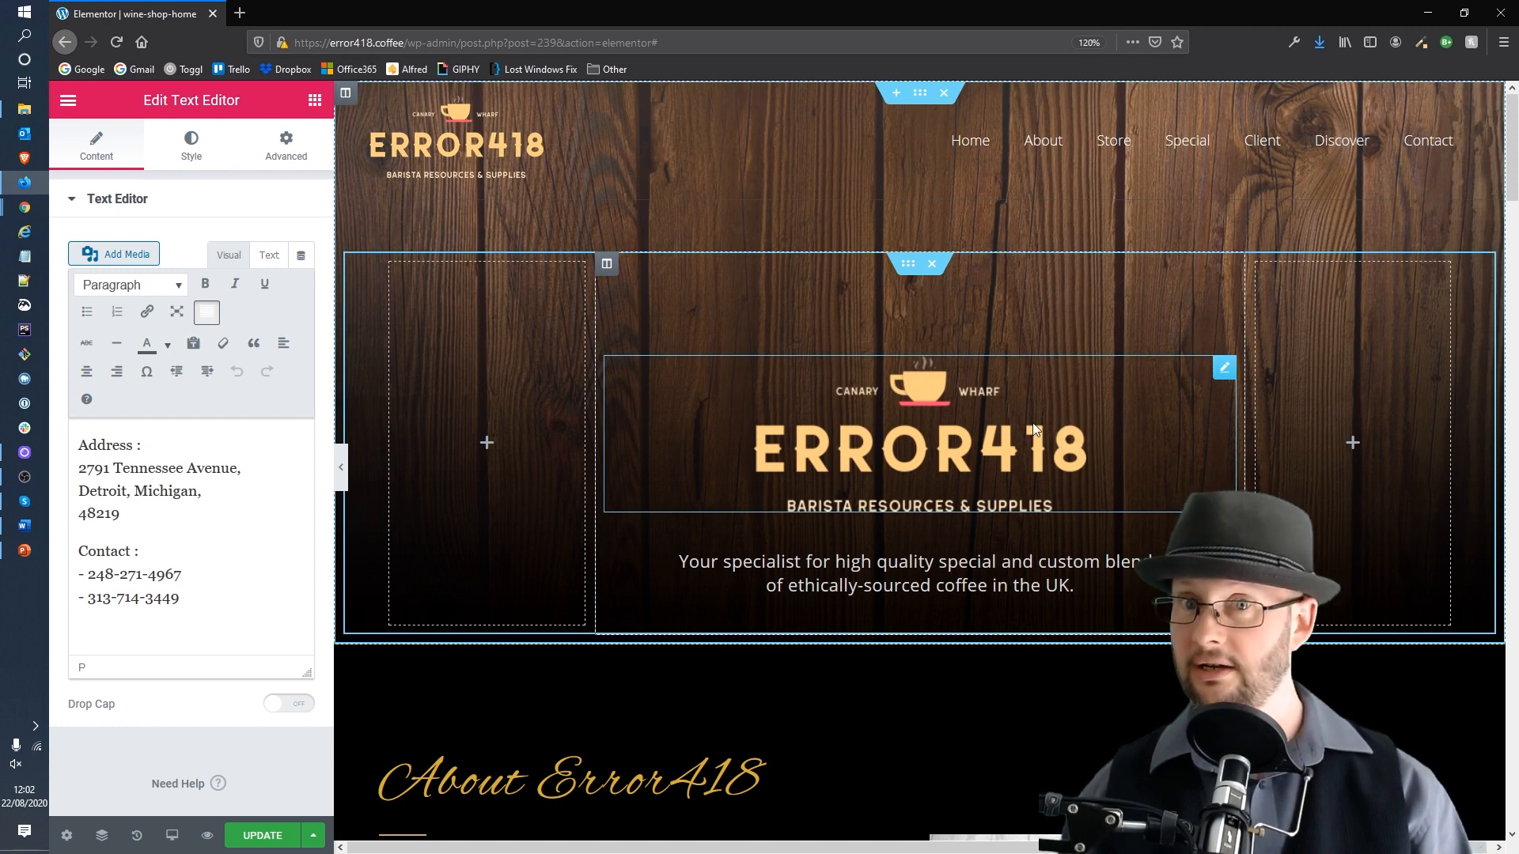
scroll(1028, 439, down, 3)
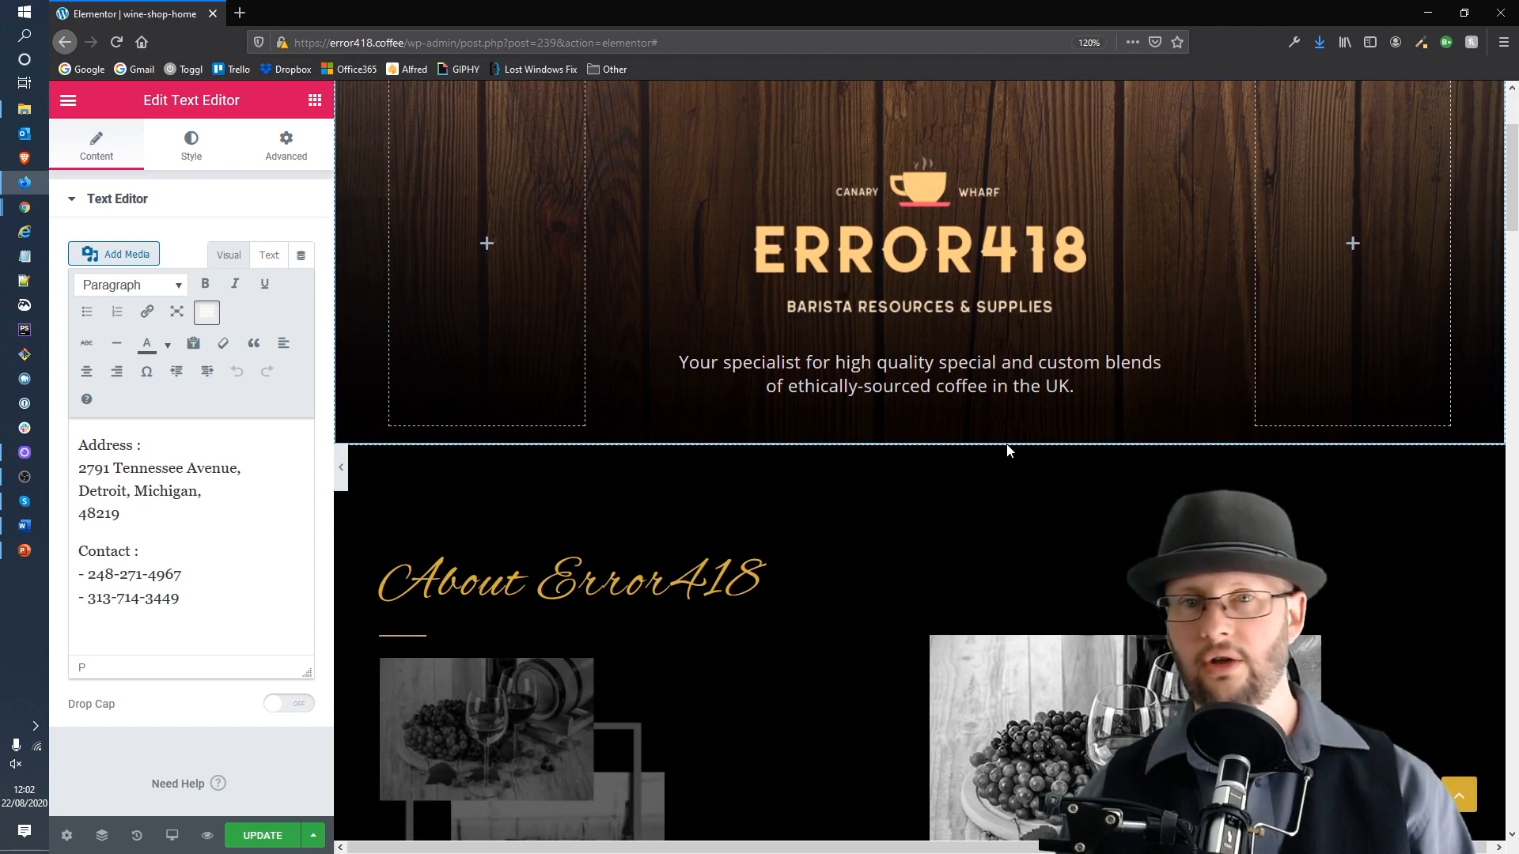
scroll(767, 552, down, 7)
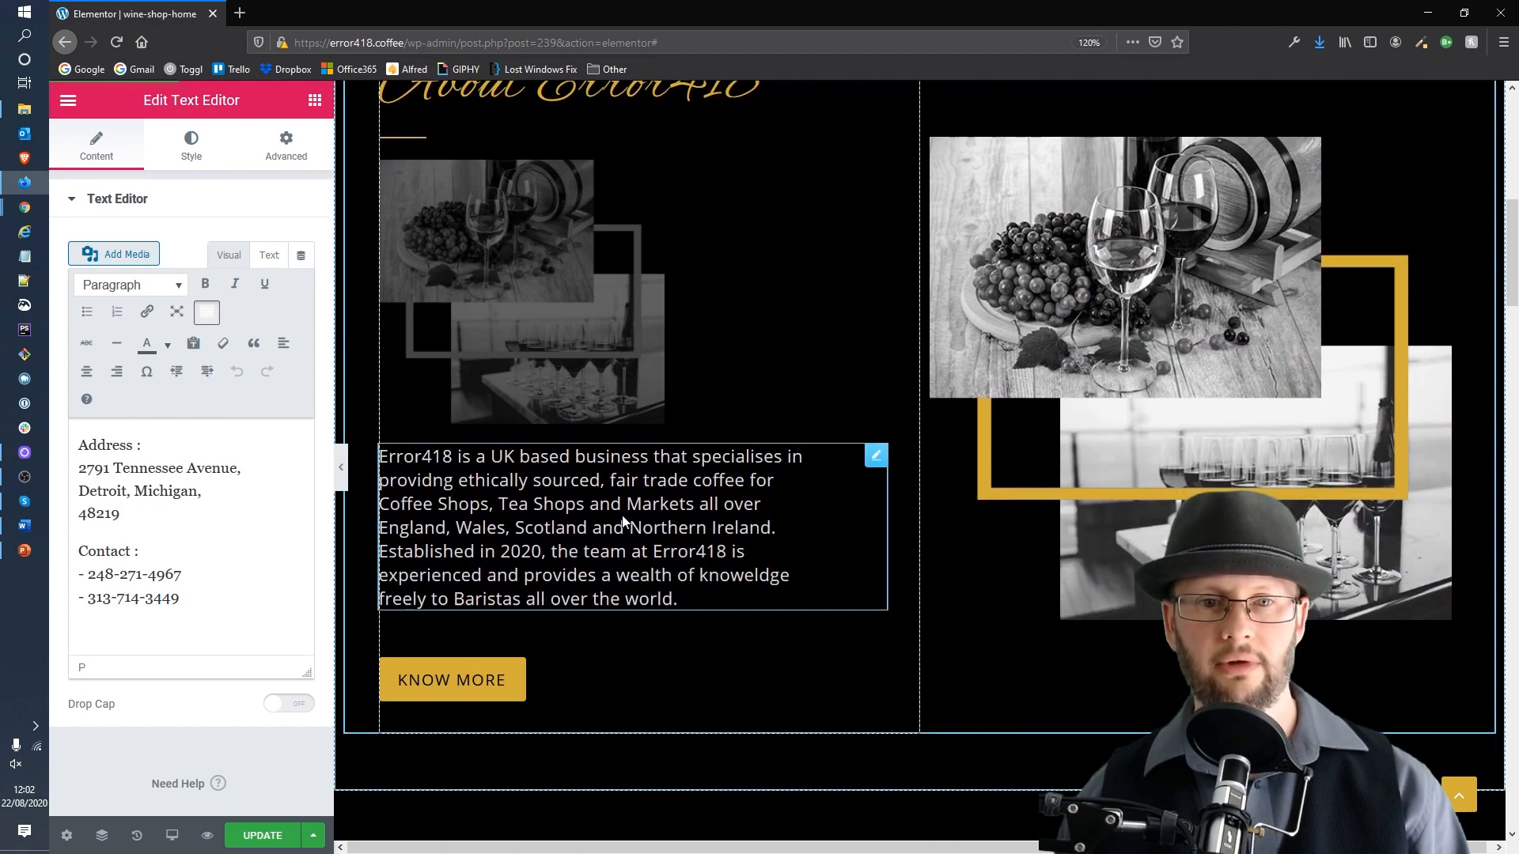
click(622, 521)
scroll(964, 619, down, 7)
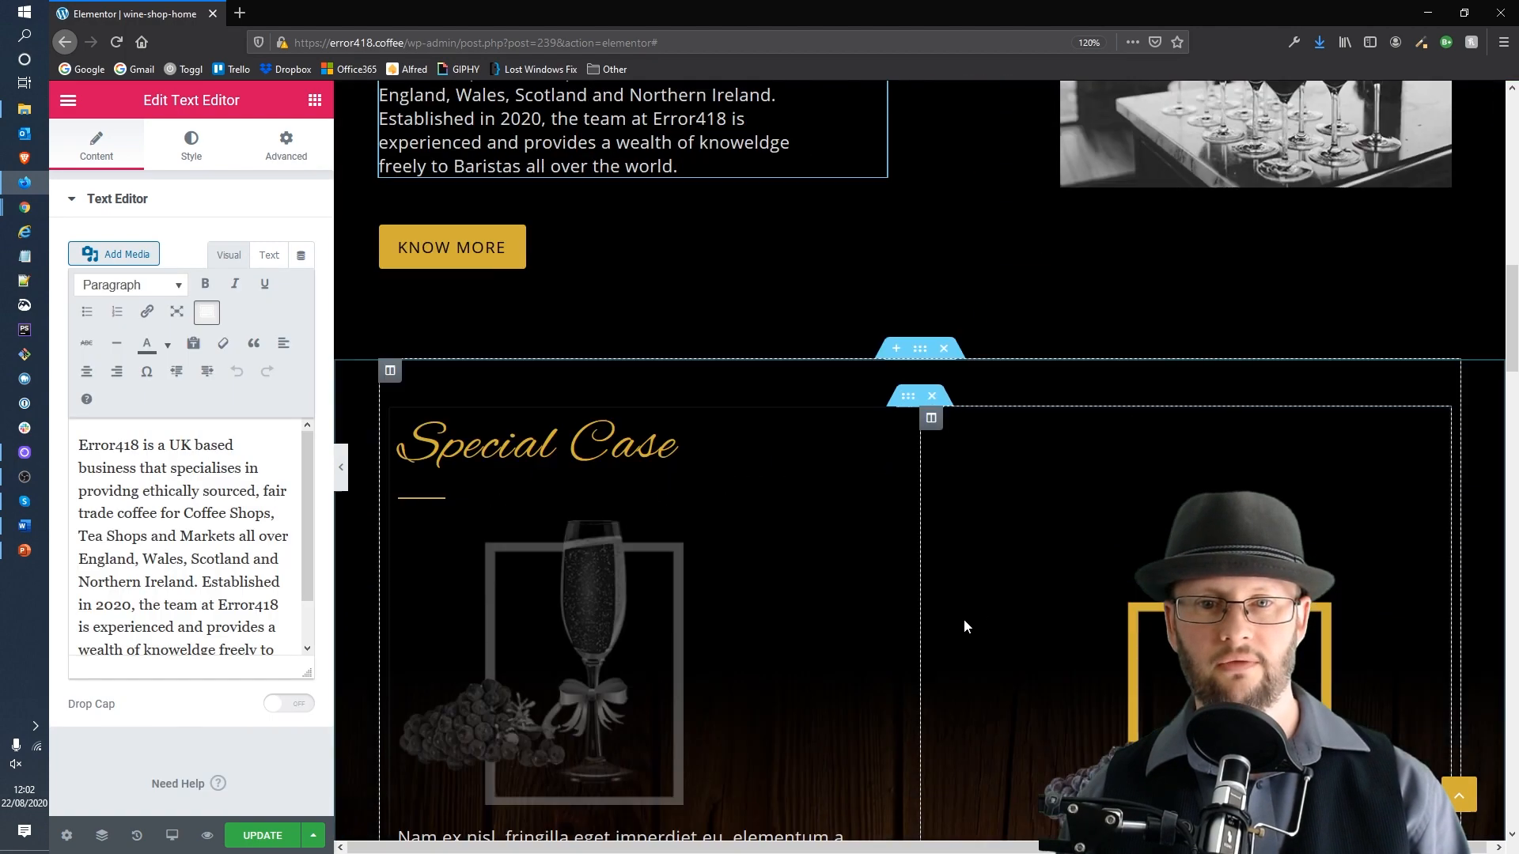
scroll(756, 561, up, 17)
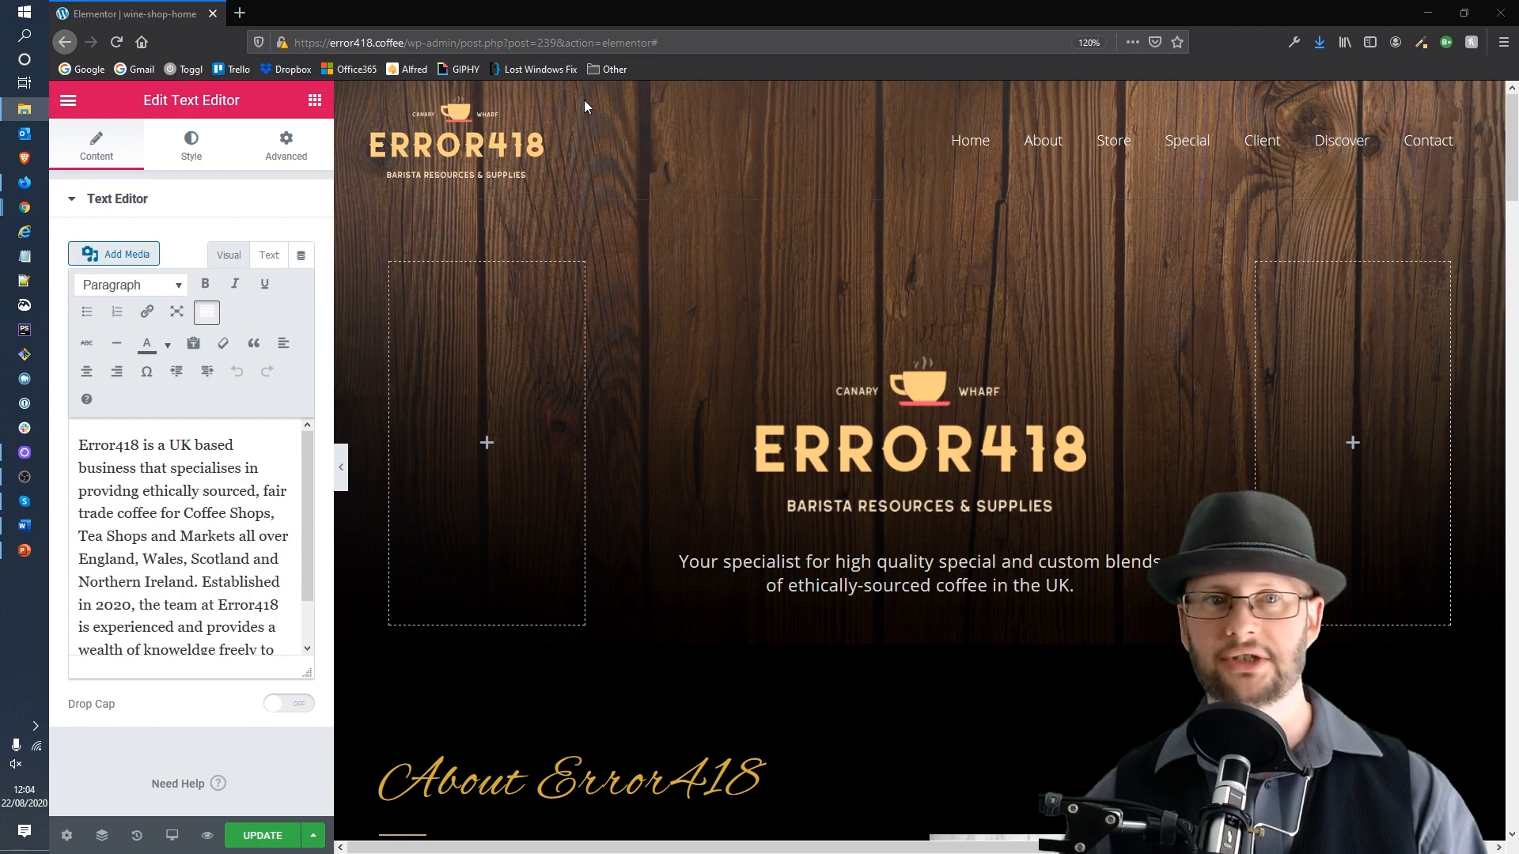
Step: Open a new browser tab and go to unsplash.com
click(240, 13)
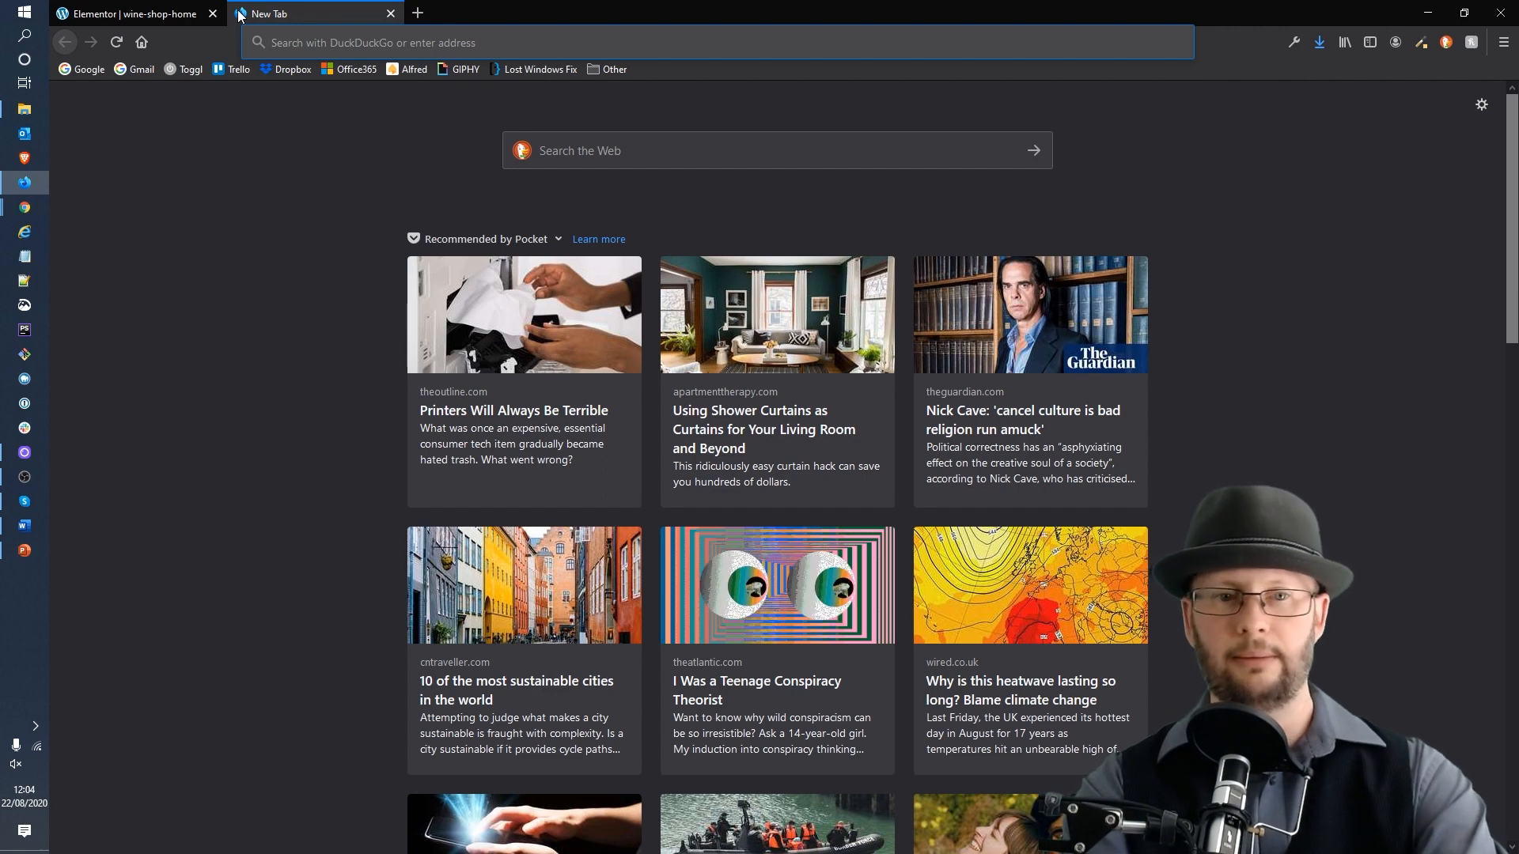
text(un)
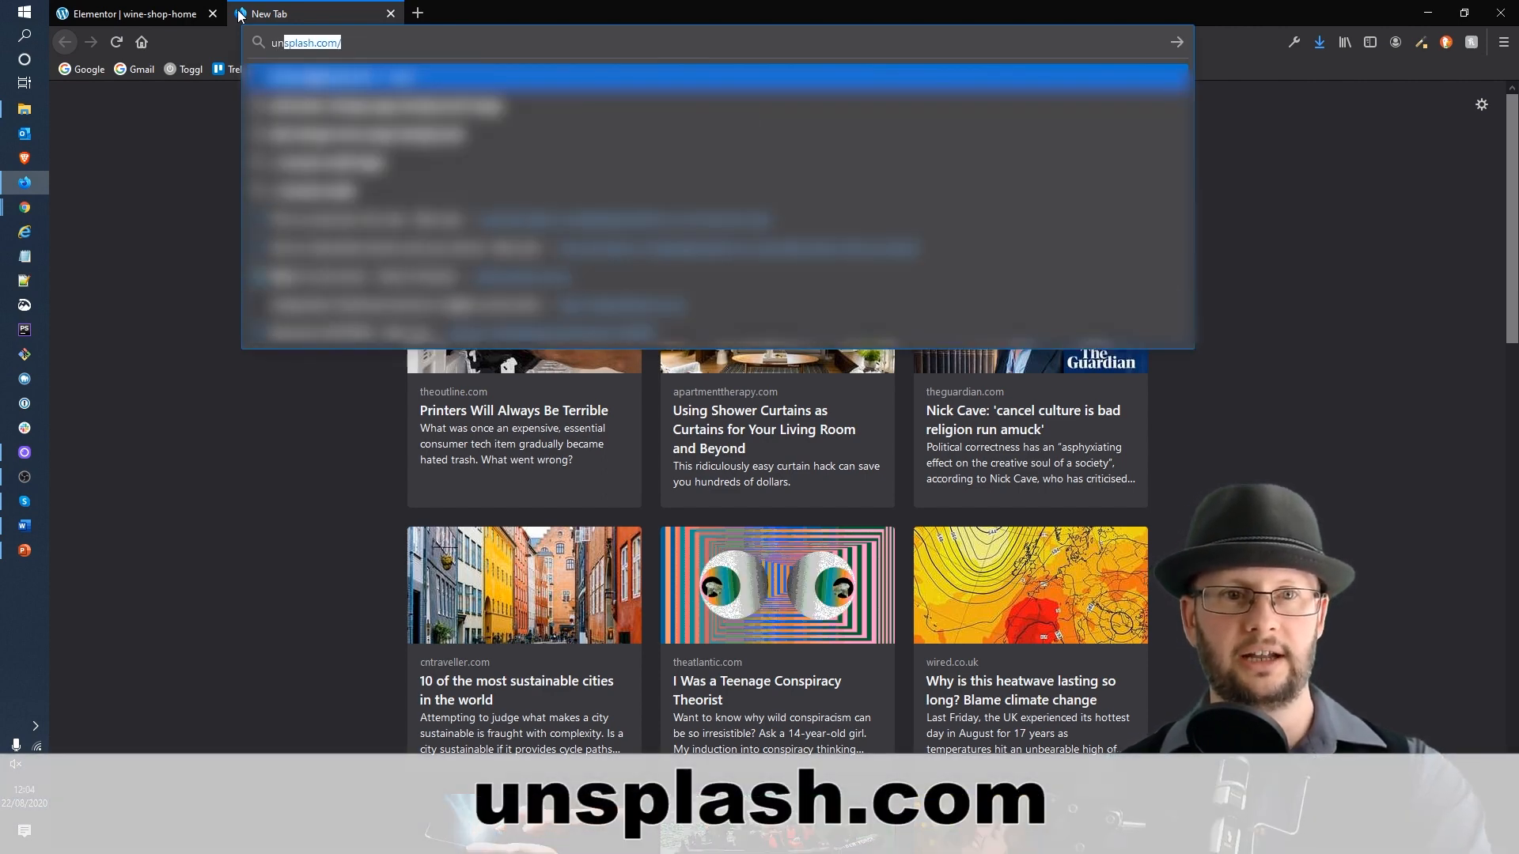
text(splash.co)
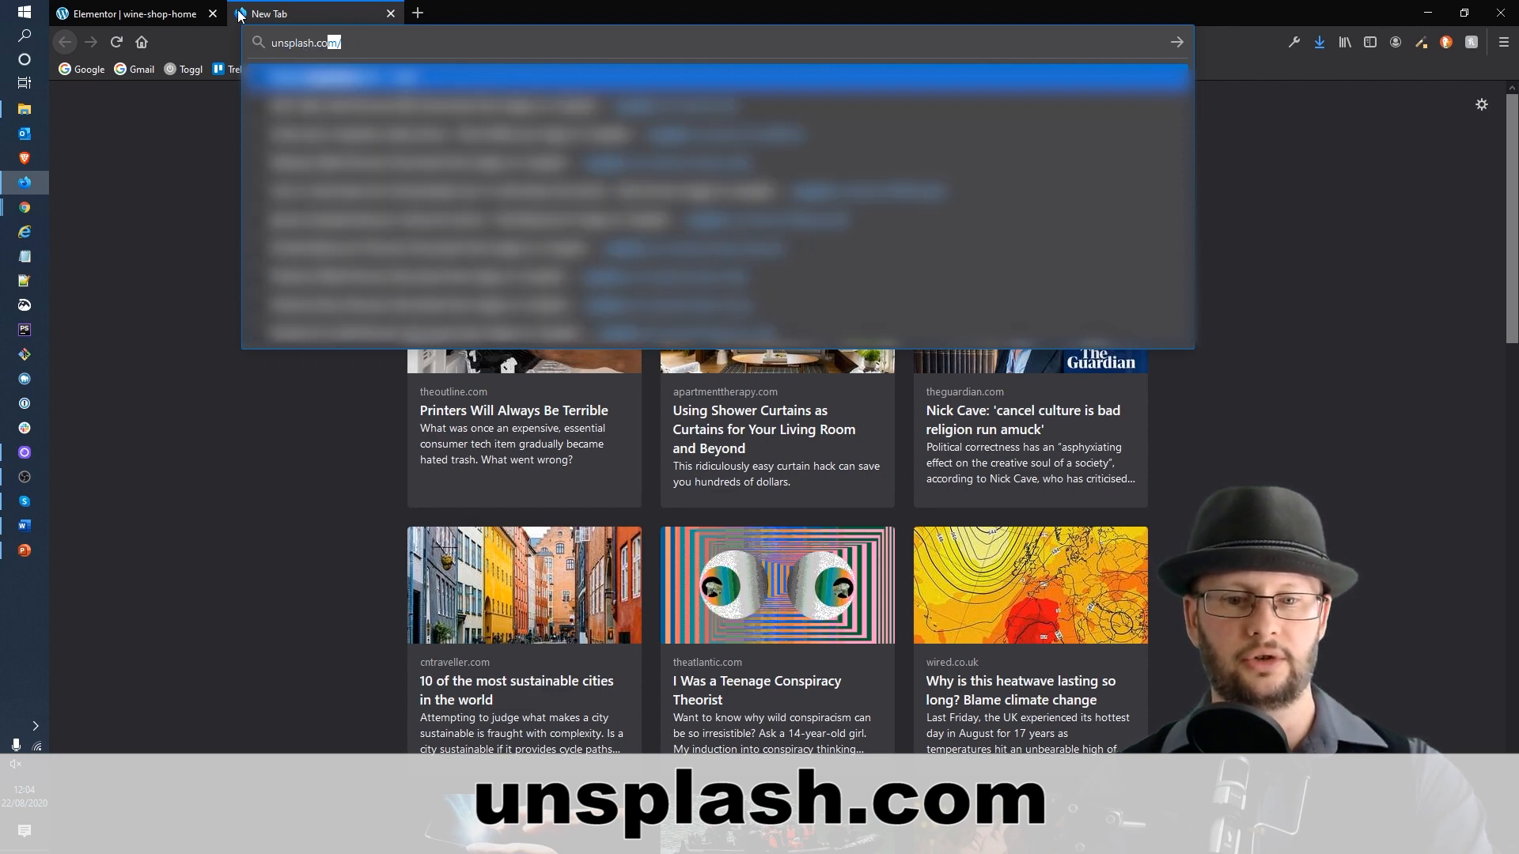
key(Return)
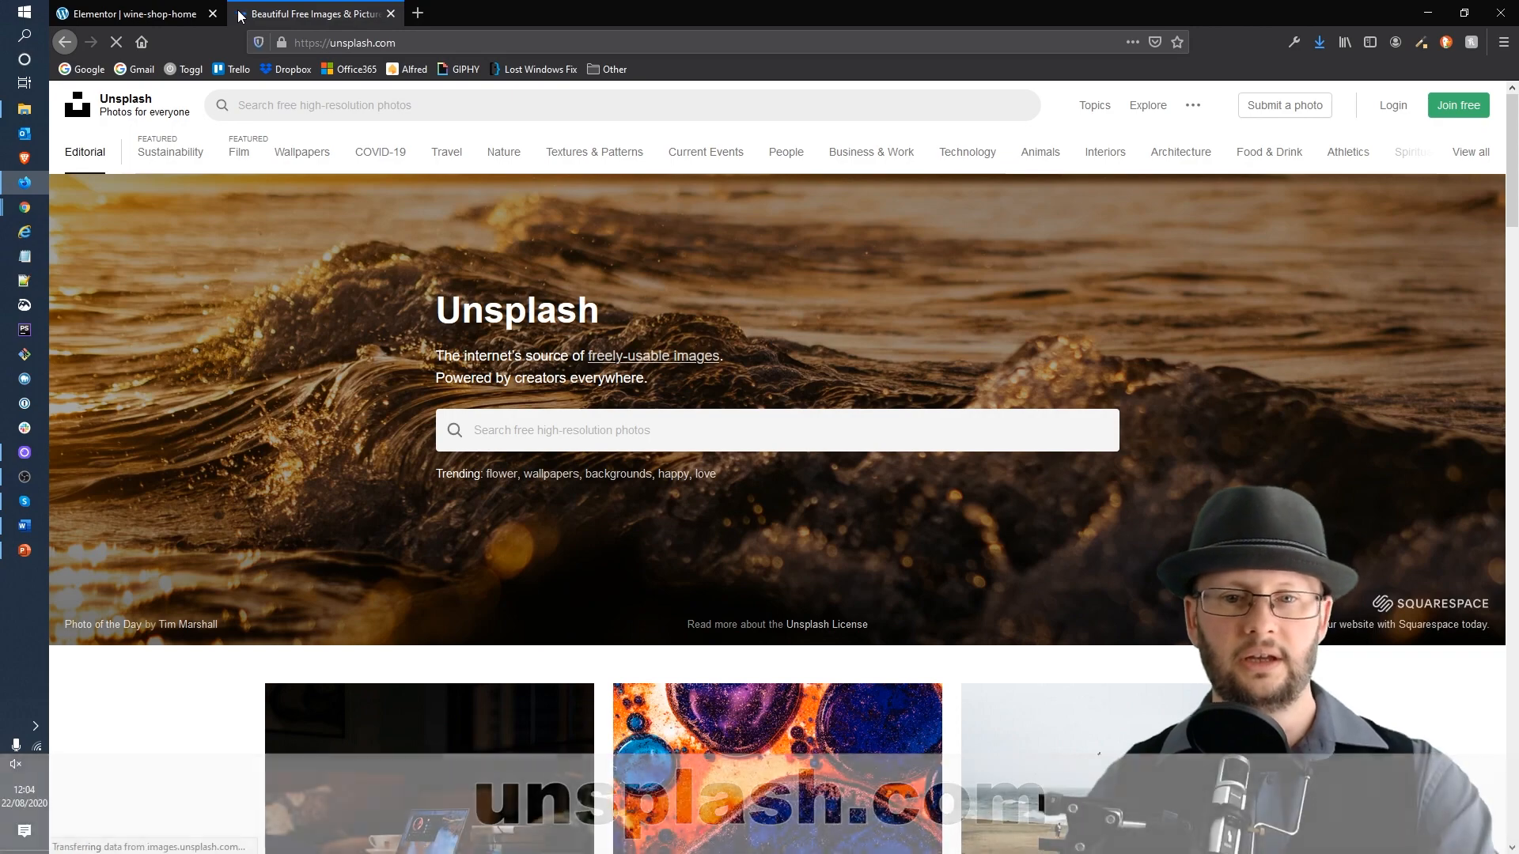
Step: Search Unsplash for "barista" photos
scroll(915, 411, down, 15)
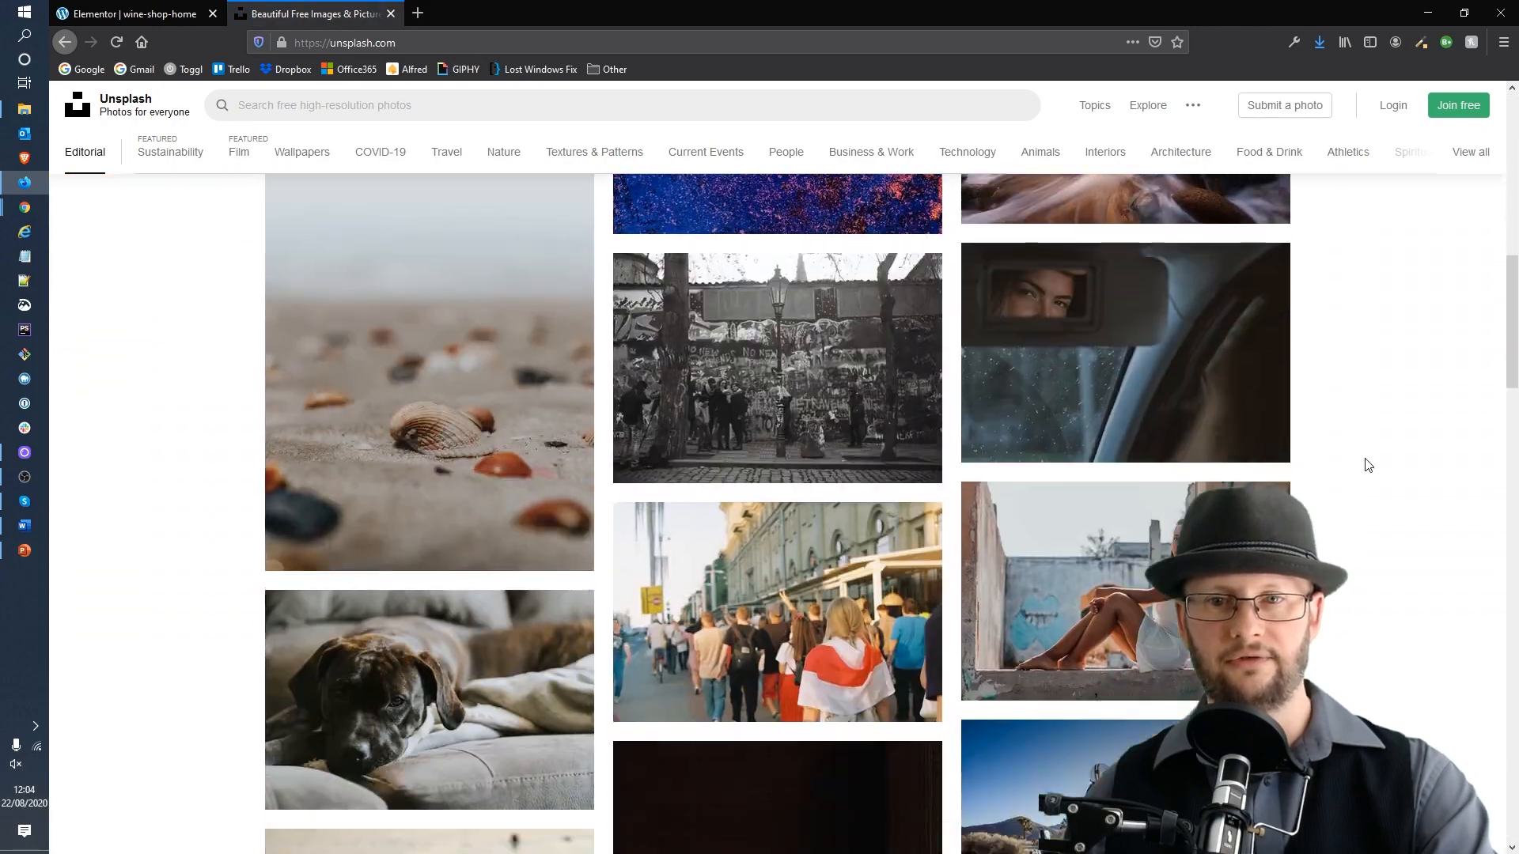
scroll(1369, 466, down, 5)
scroll(1367, 466, up, 20)
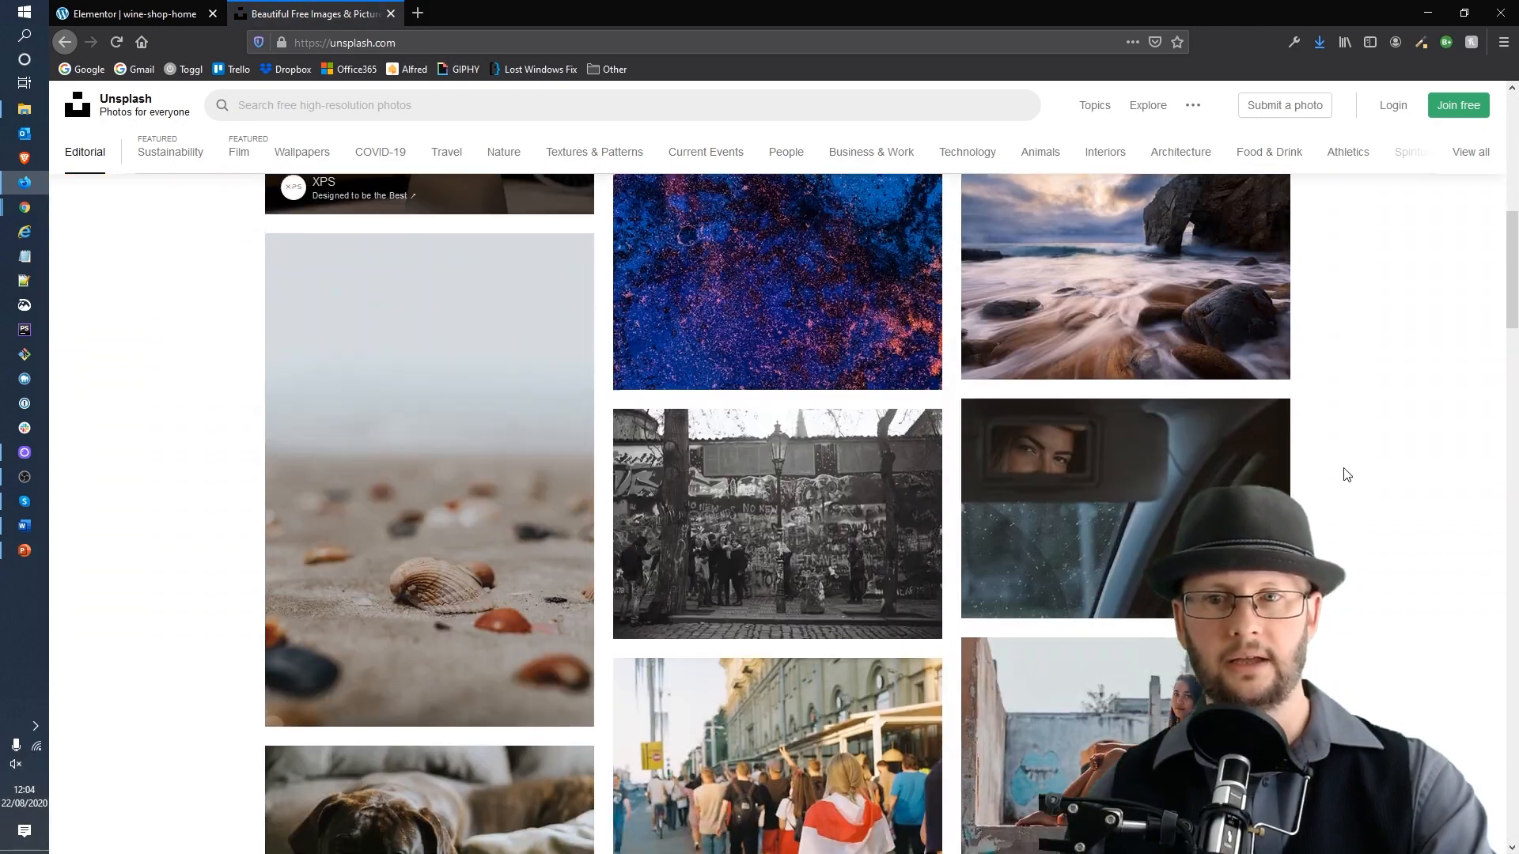
scroll(1345, 481, up, 2)
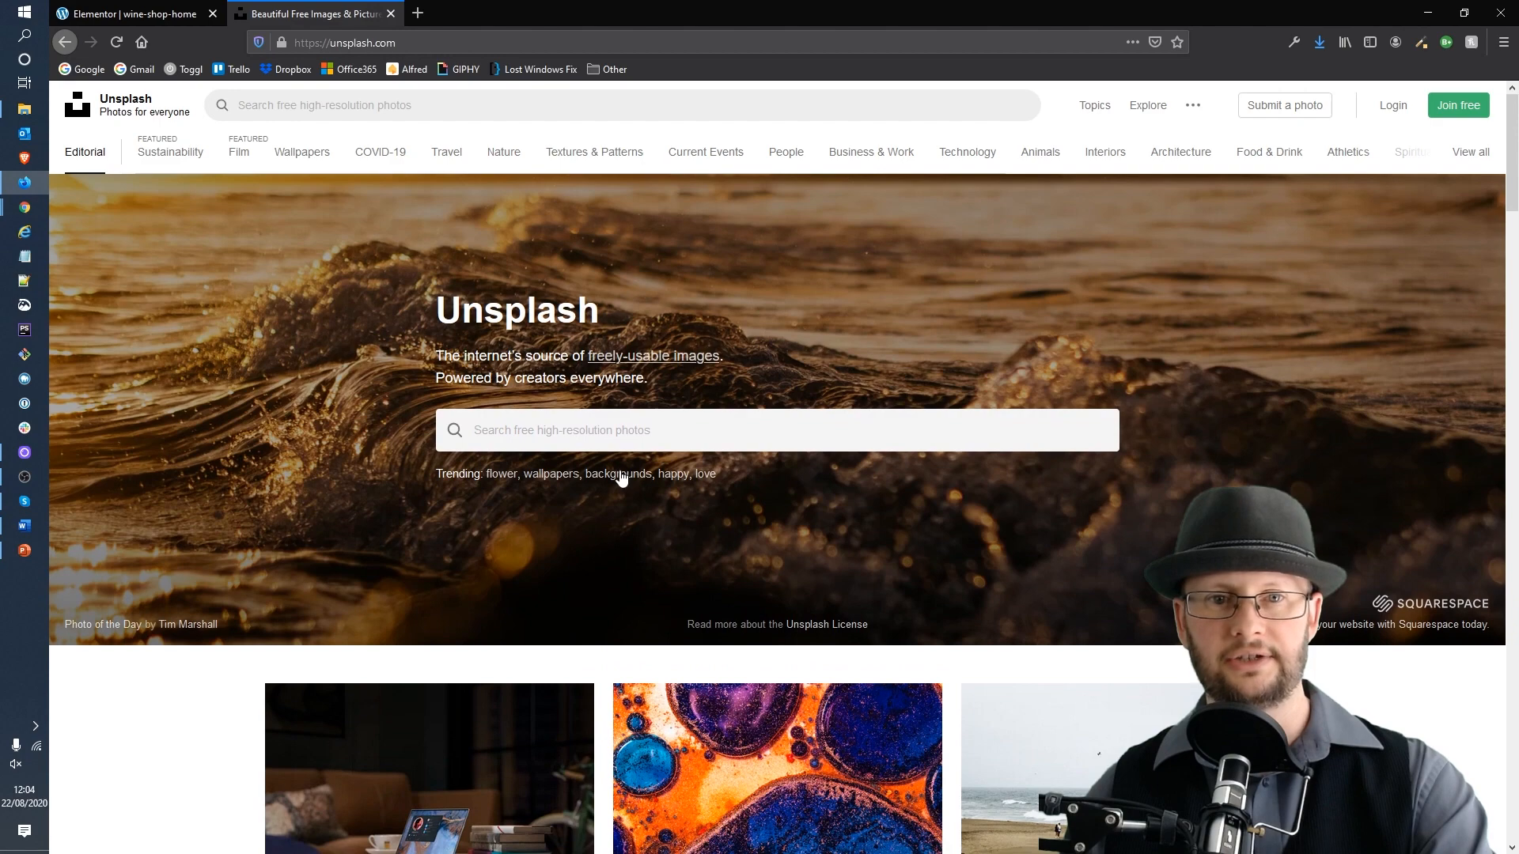
click(661, 433)
text(b)
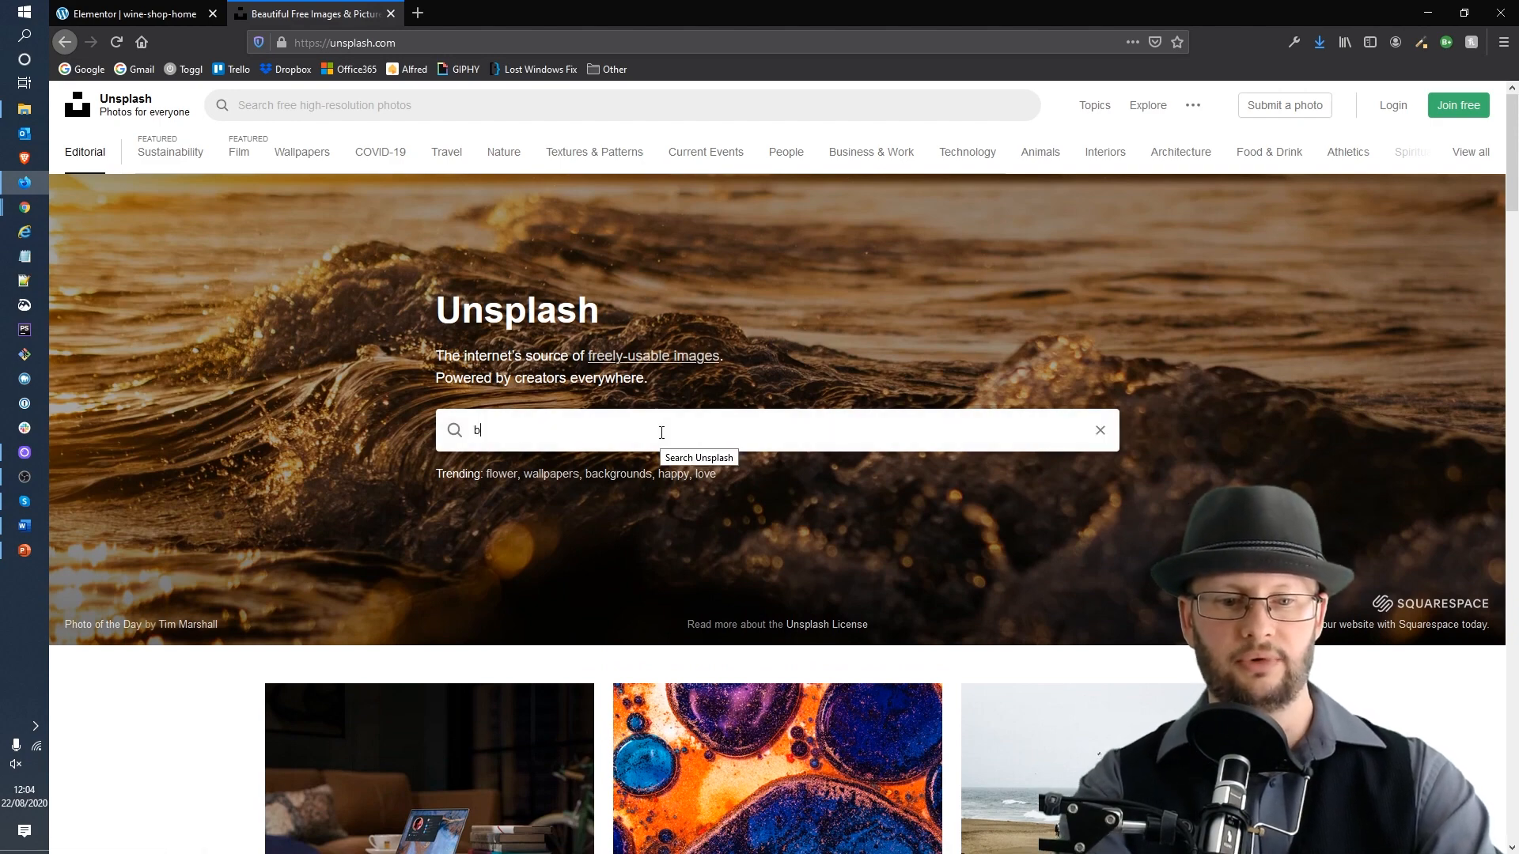
text(arist)
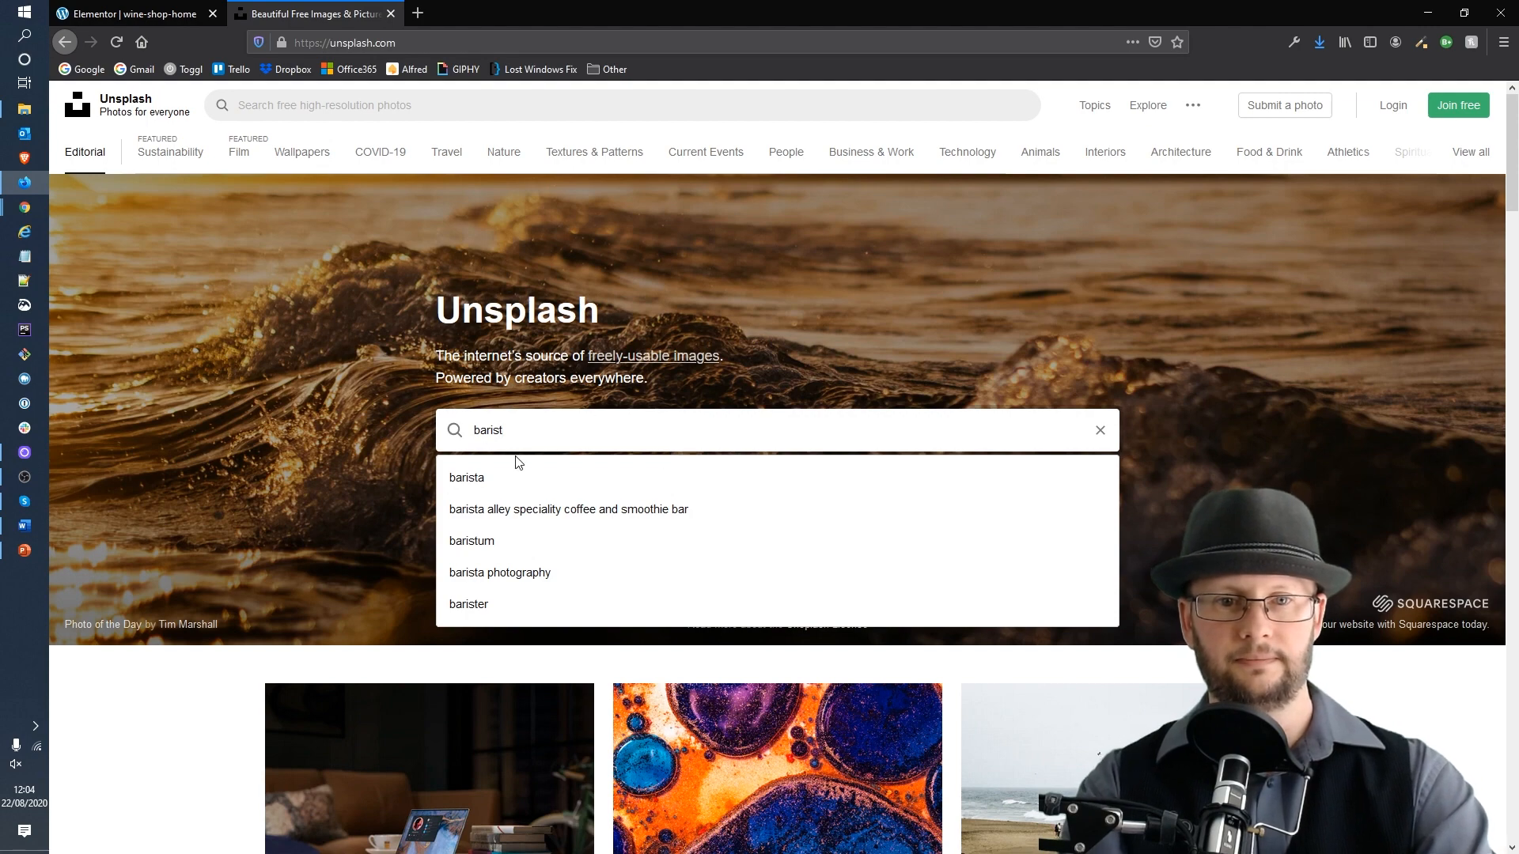
click(498, 477)
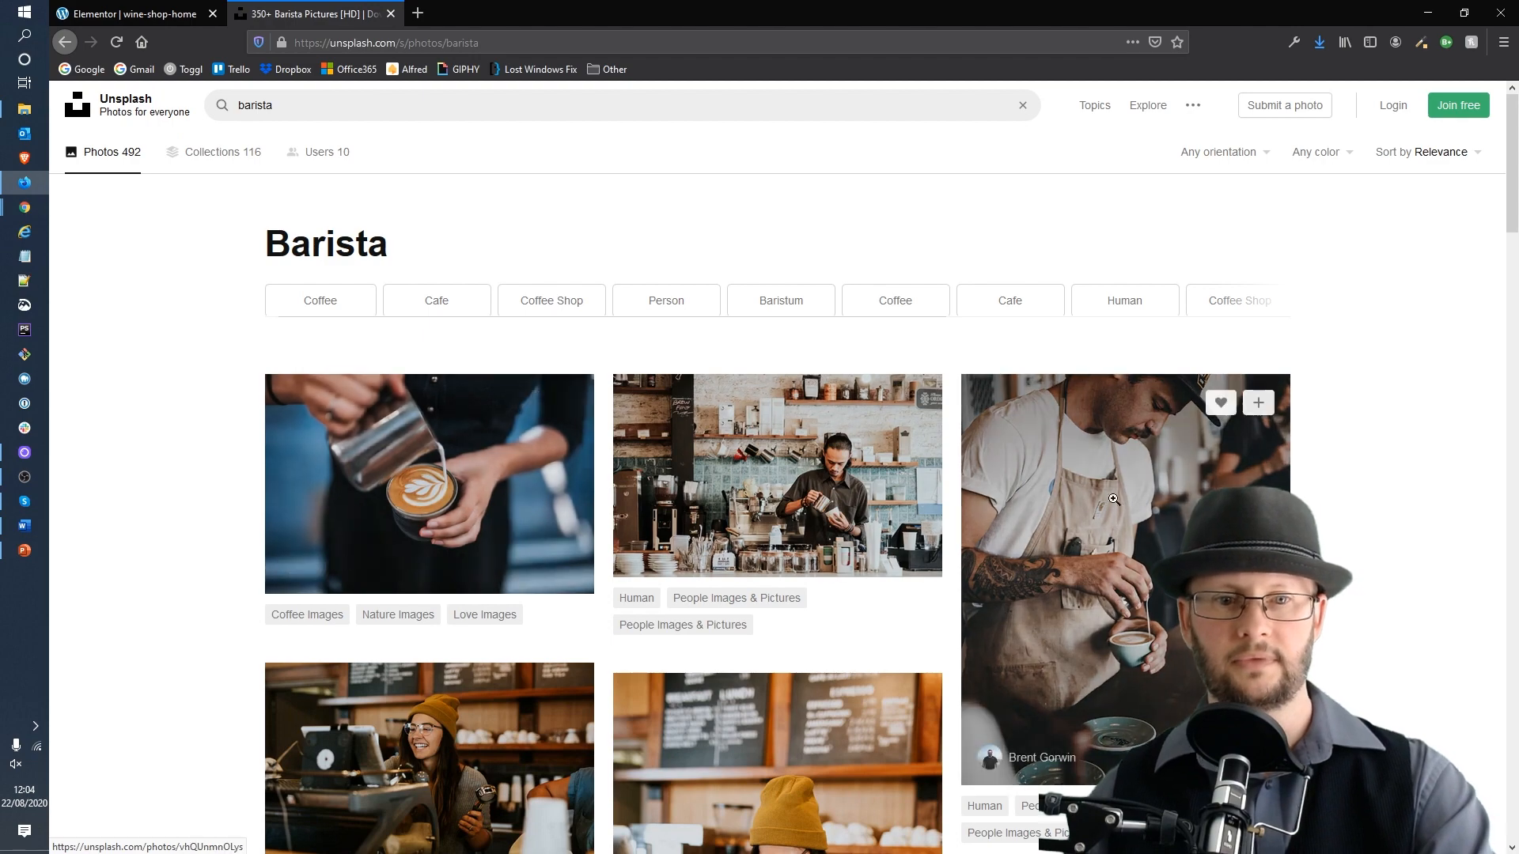
Step: Browse the barista results and filter them to landscape orientation
scroll(1234, 538, down, 3)
scroll(1349, 484, down, 10)
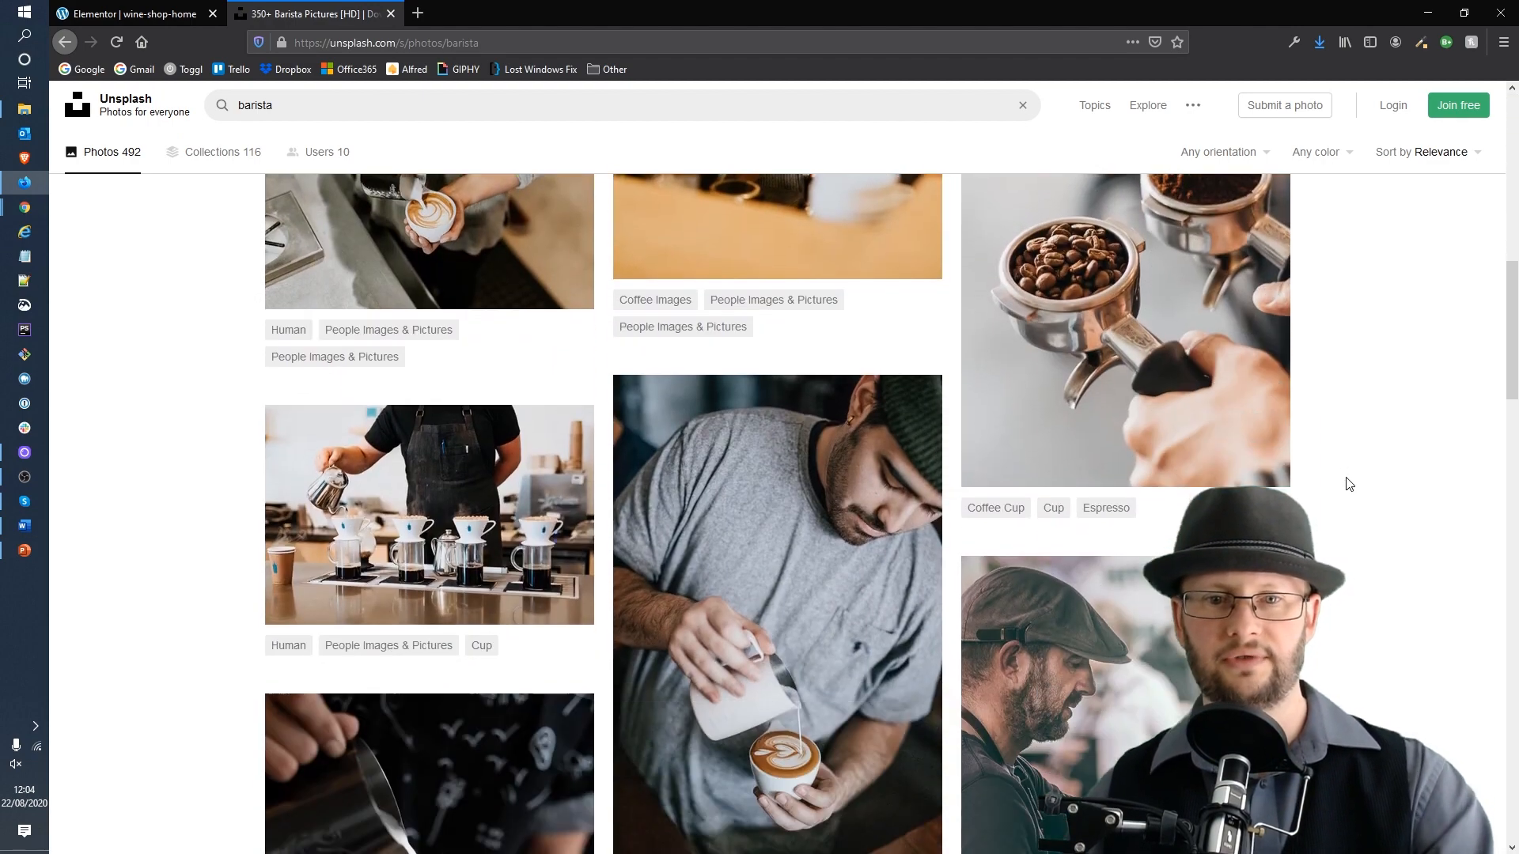
scroll(1349, 484, down, 5)
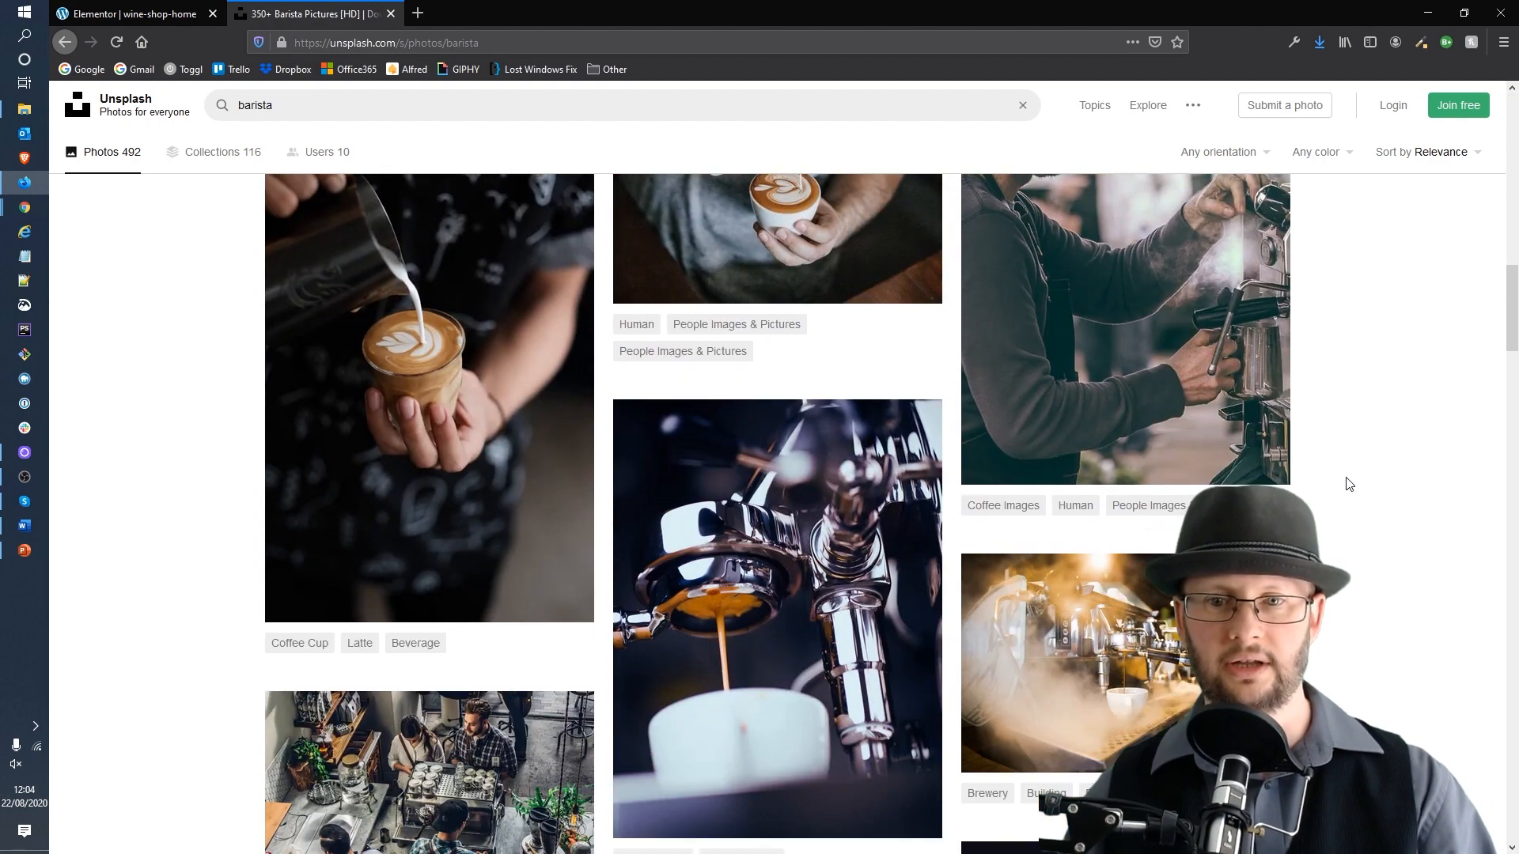
scroll(1348, 484, down, 6)
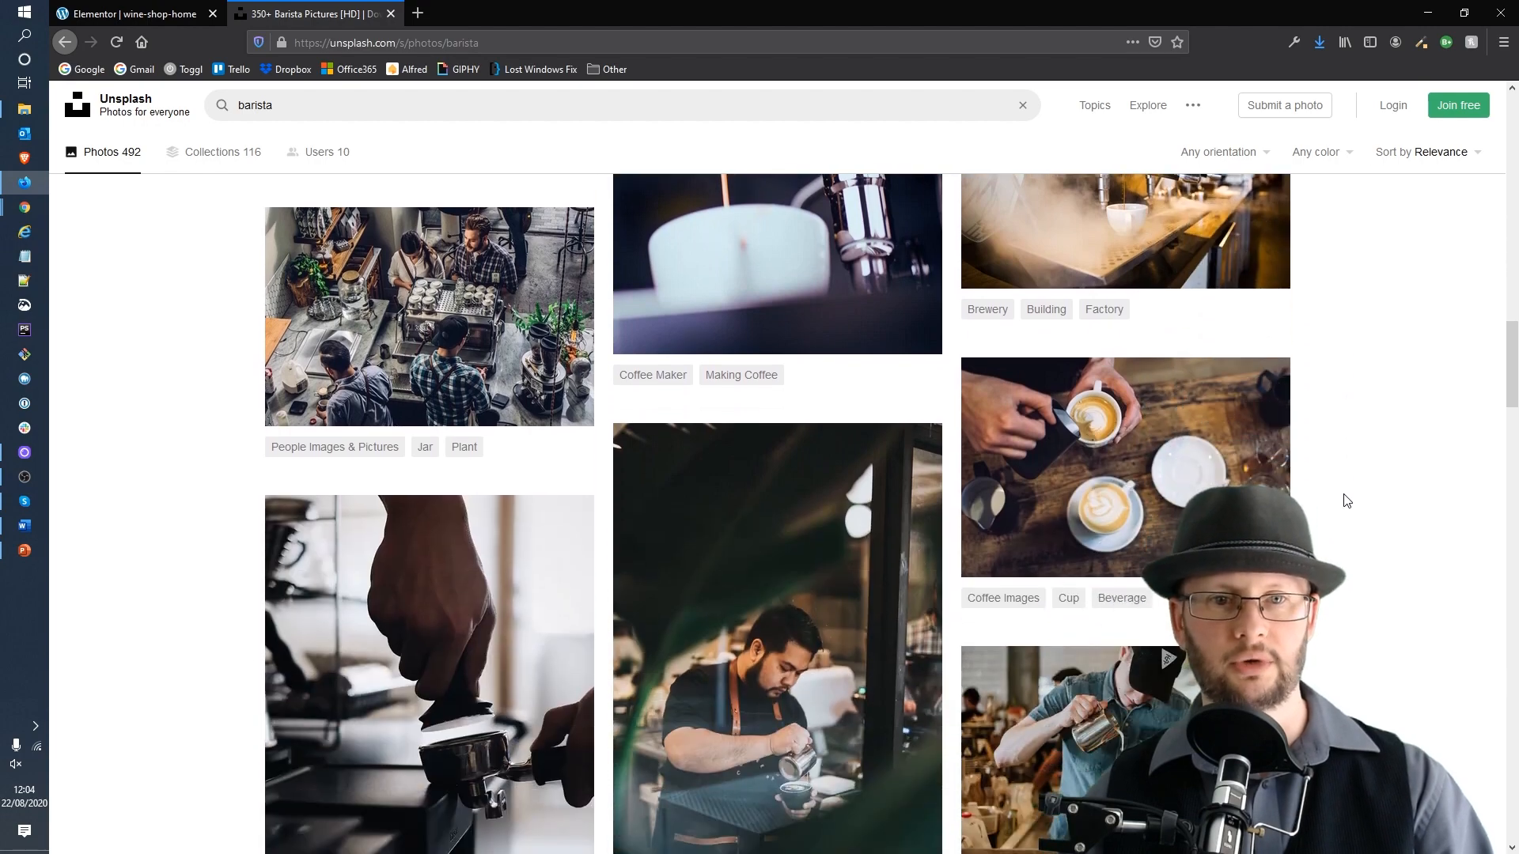
scroll(1345, 483, up, 4)
scroll(1345, 510, up, 12)
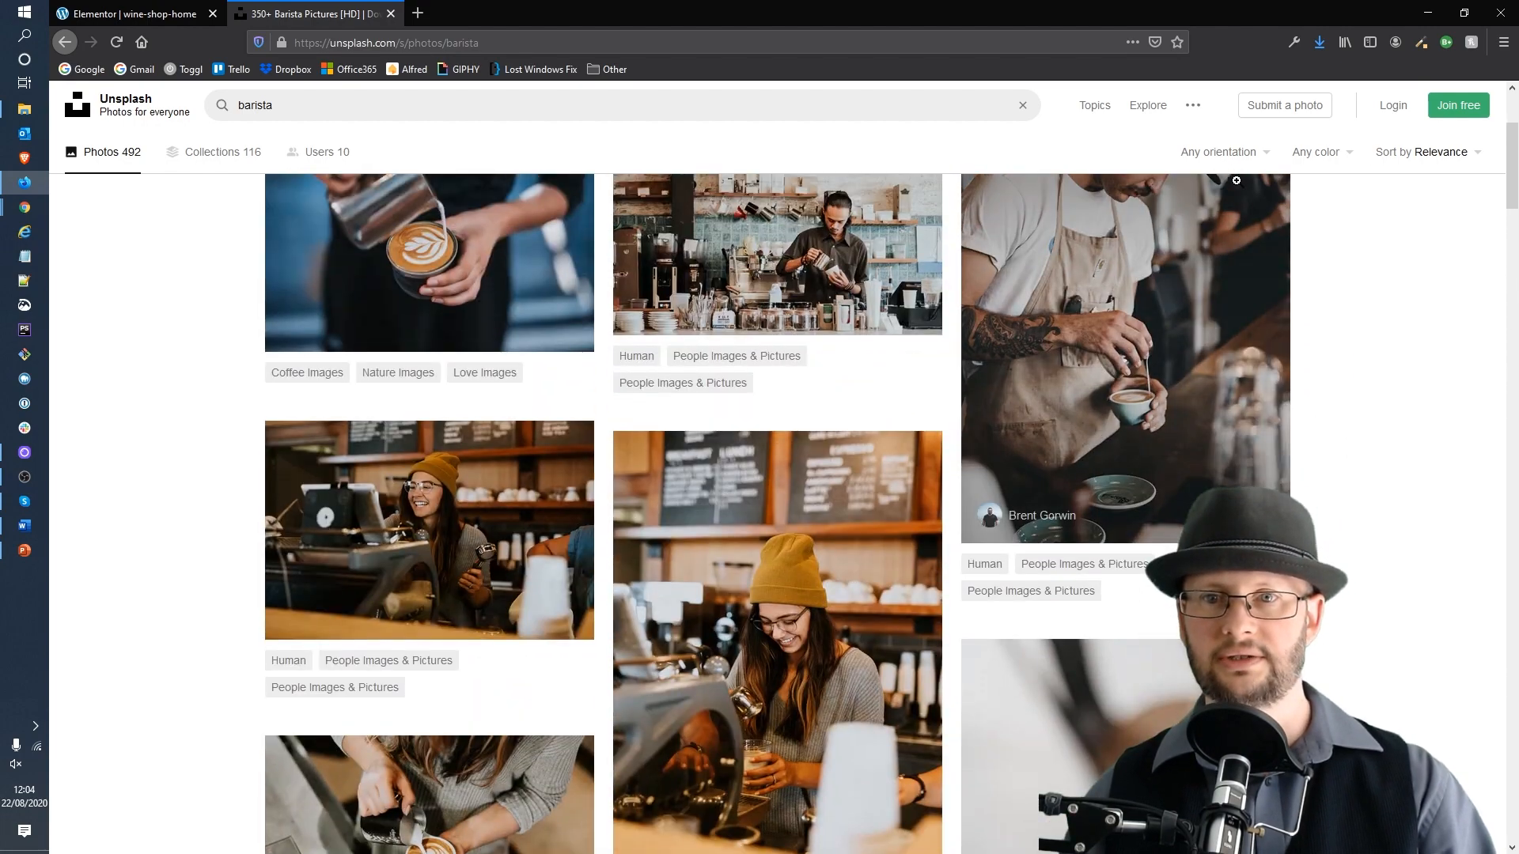
click(1233, 156)
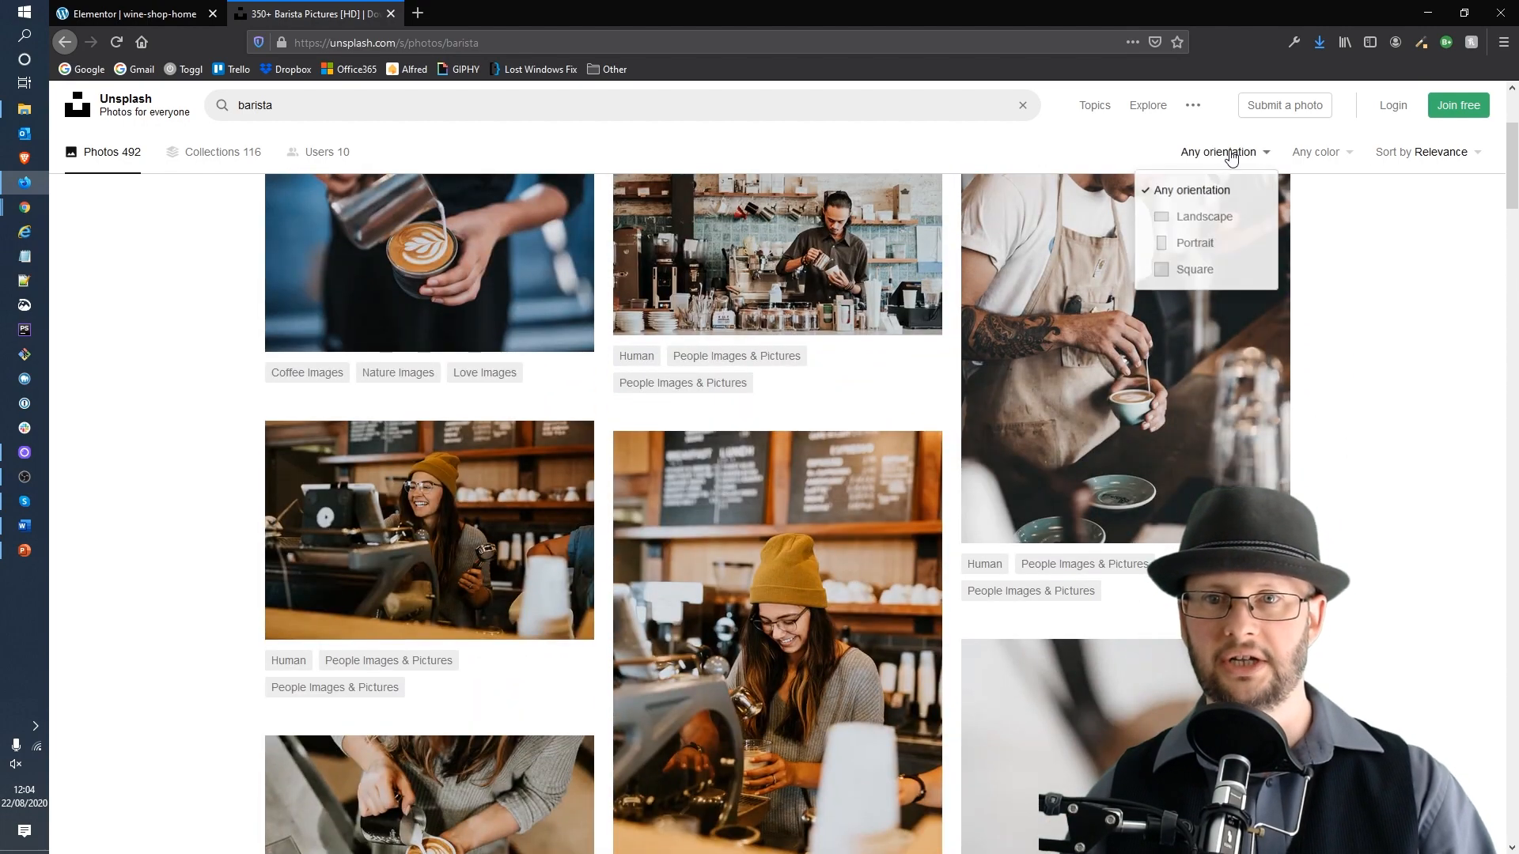
click(1238, 216)
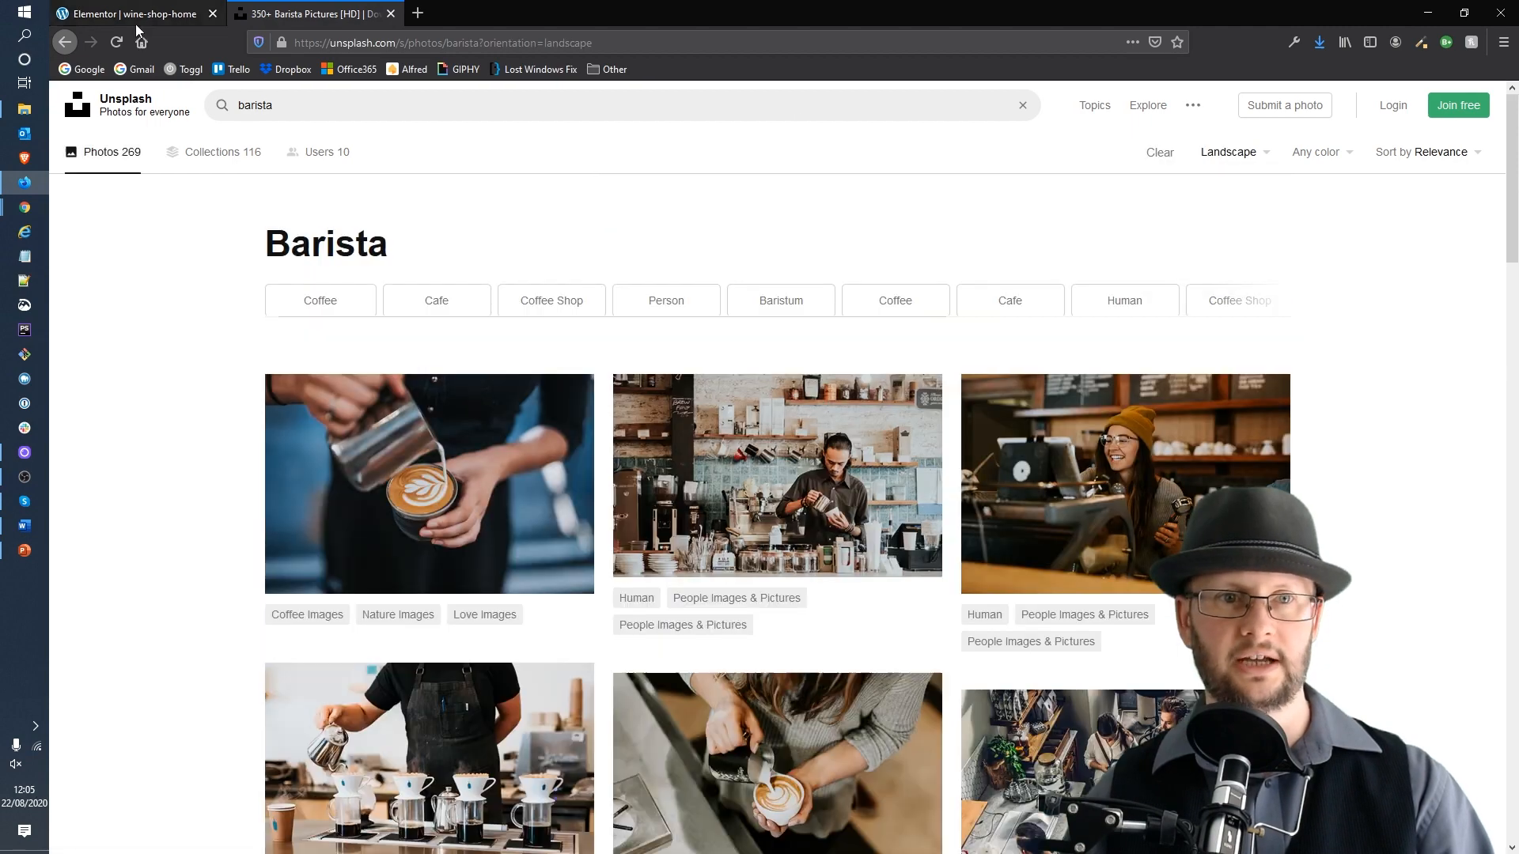
Step: Open the landscape photo of a barista pouring coffee beside siphon brewers
click(135, 22)
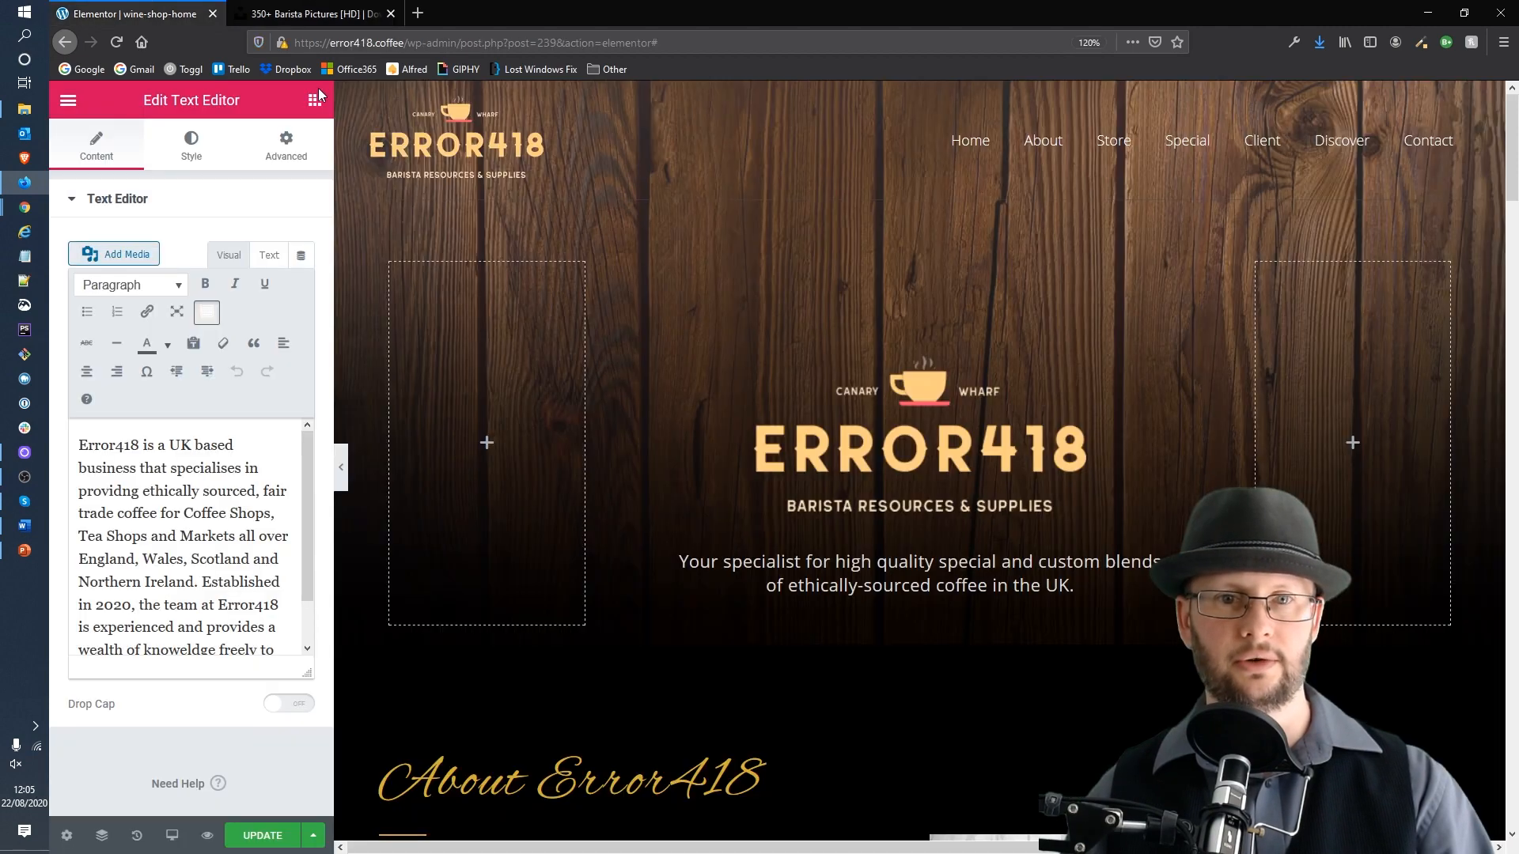
click(296, 16)
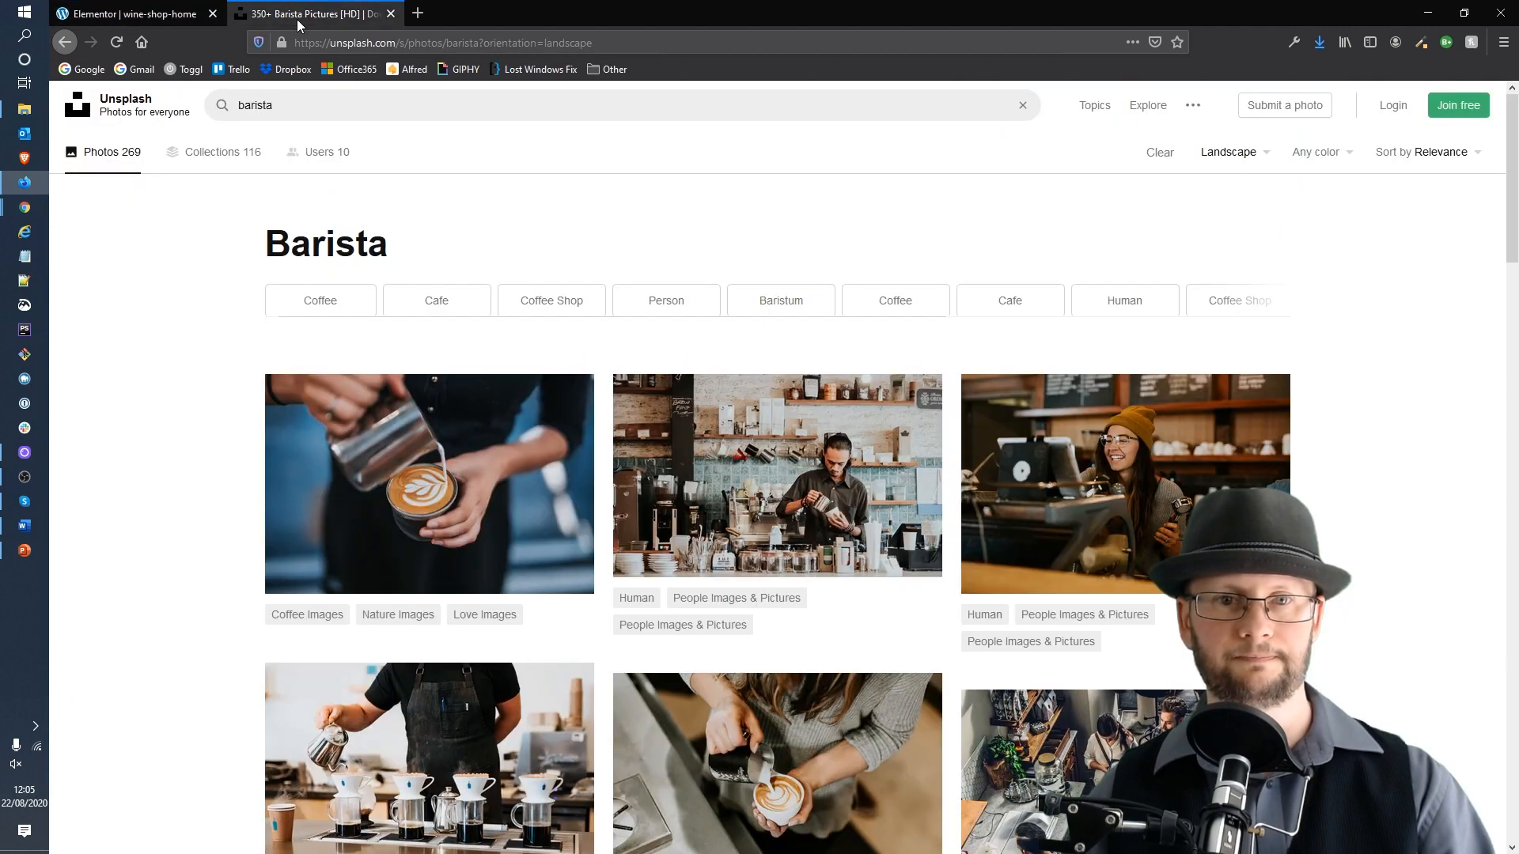
scroll(1380, 529, down, 10)
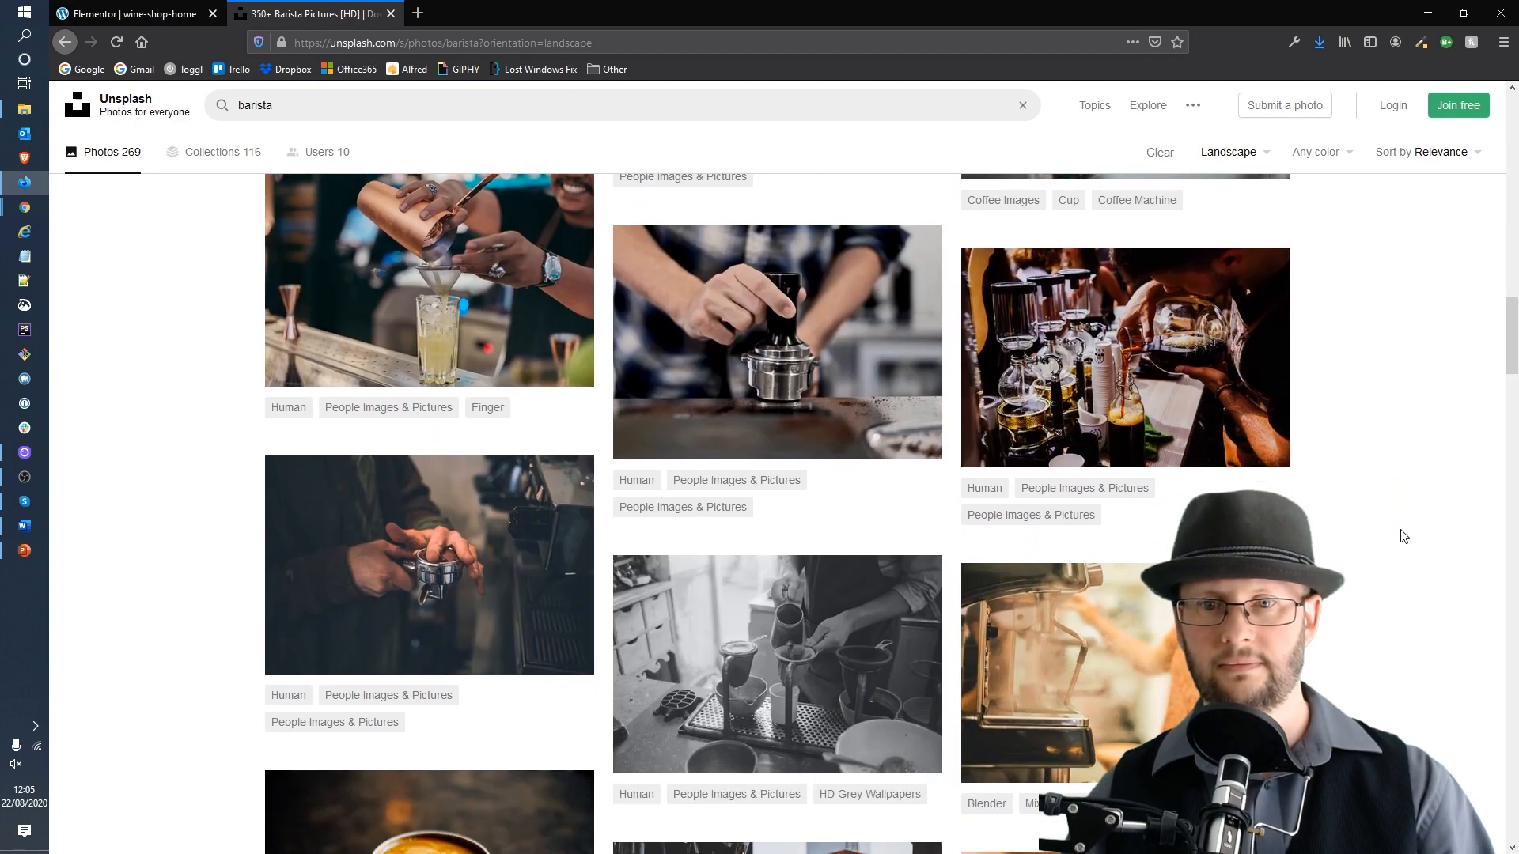
click(1114, 344)
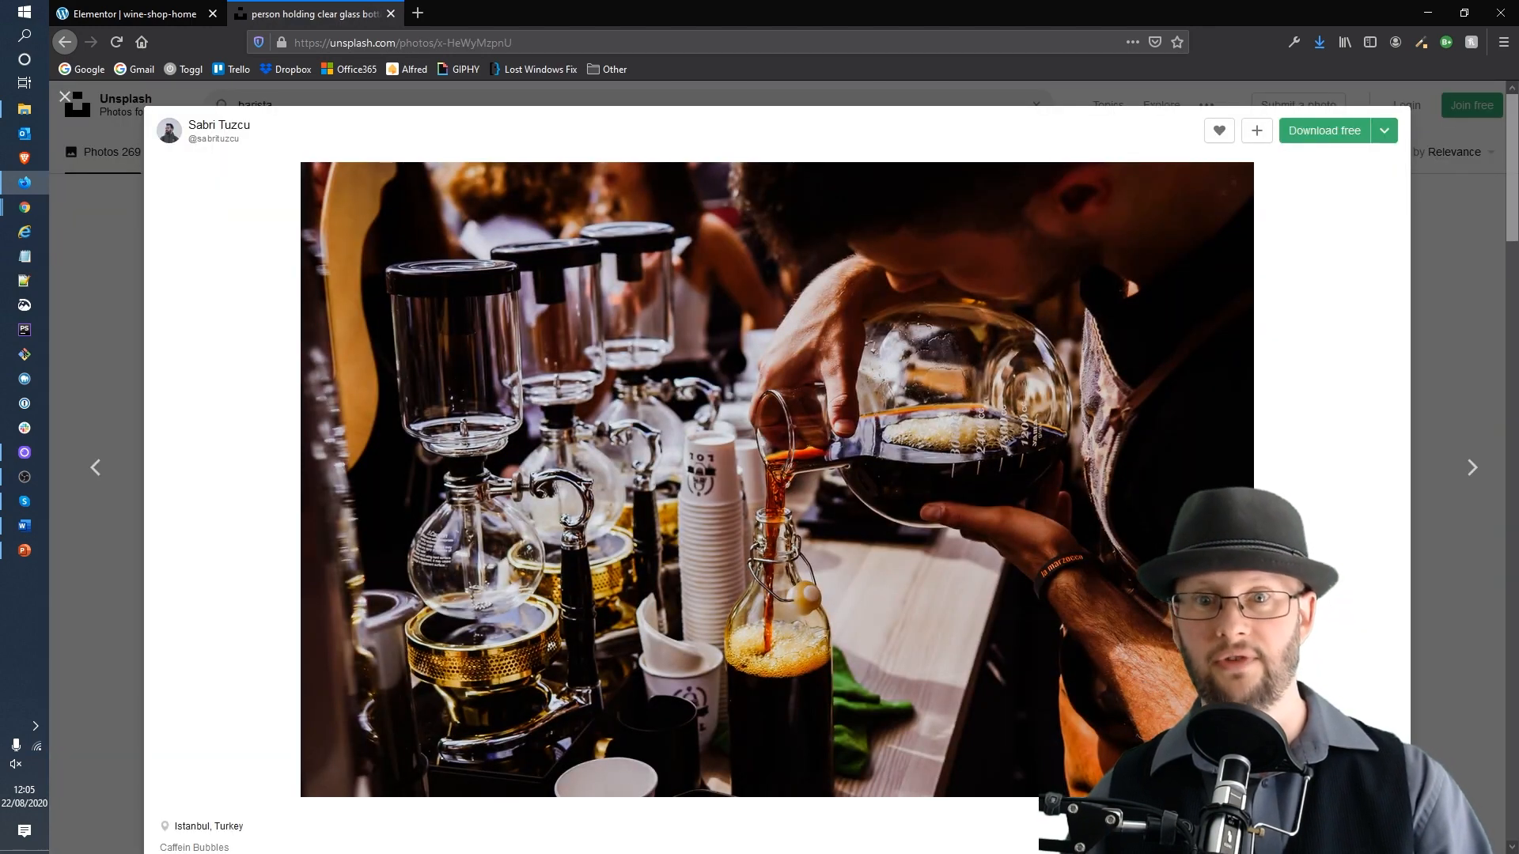
scroll(684, 401, down, 2)
scroll(684, 401, up, 2)
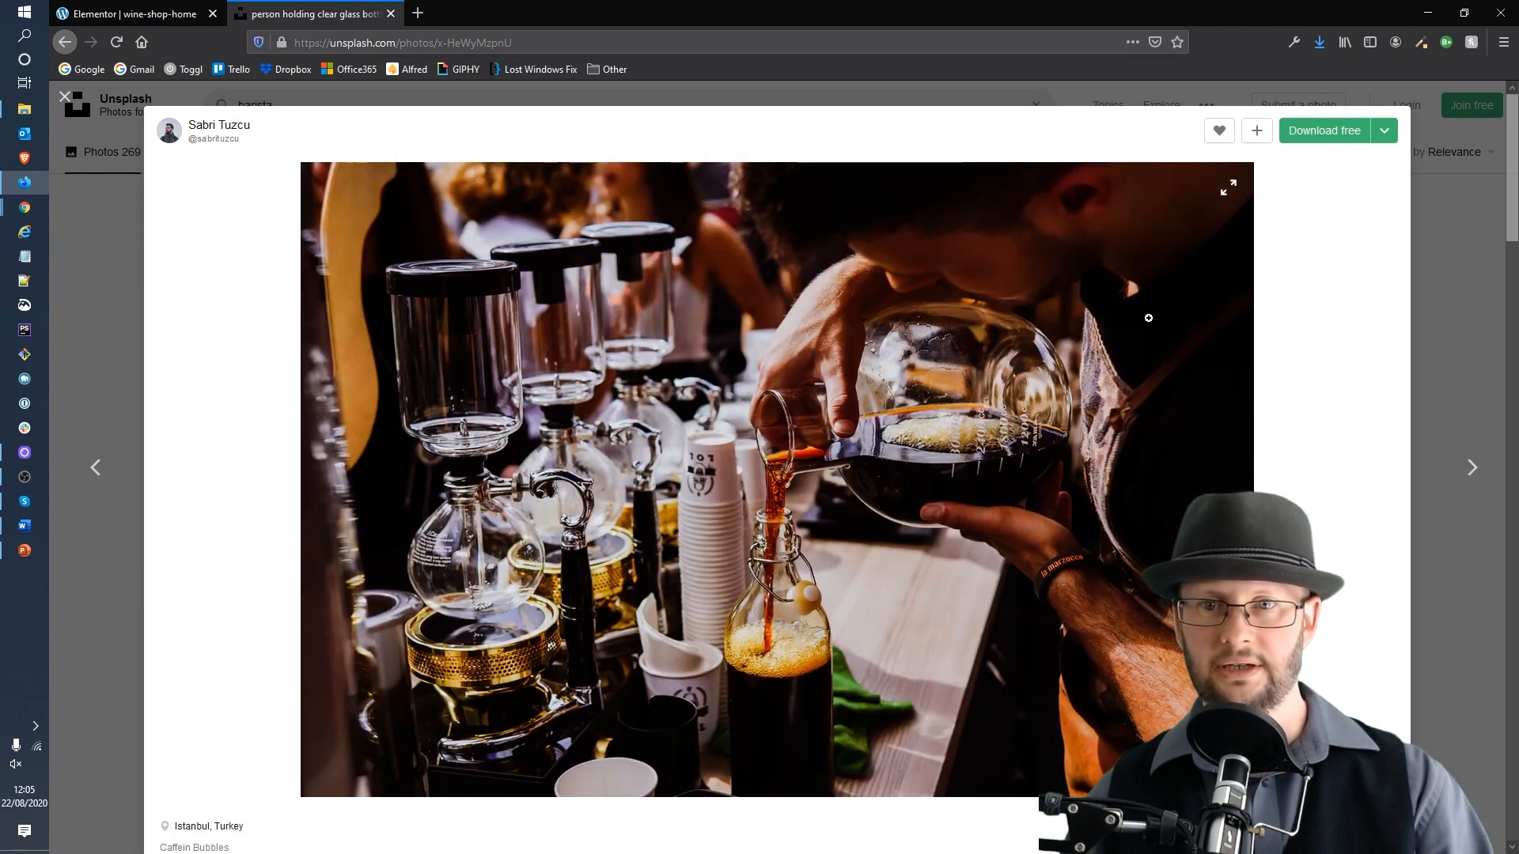
Step: Download the photo in Medium (1920x1280) size, save the file, and close the photo view
click(1384, 132)
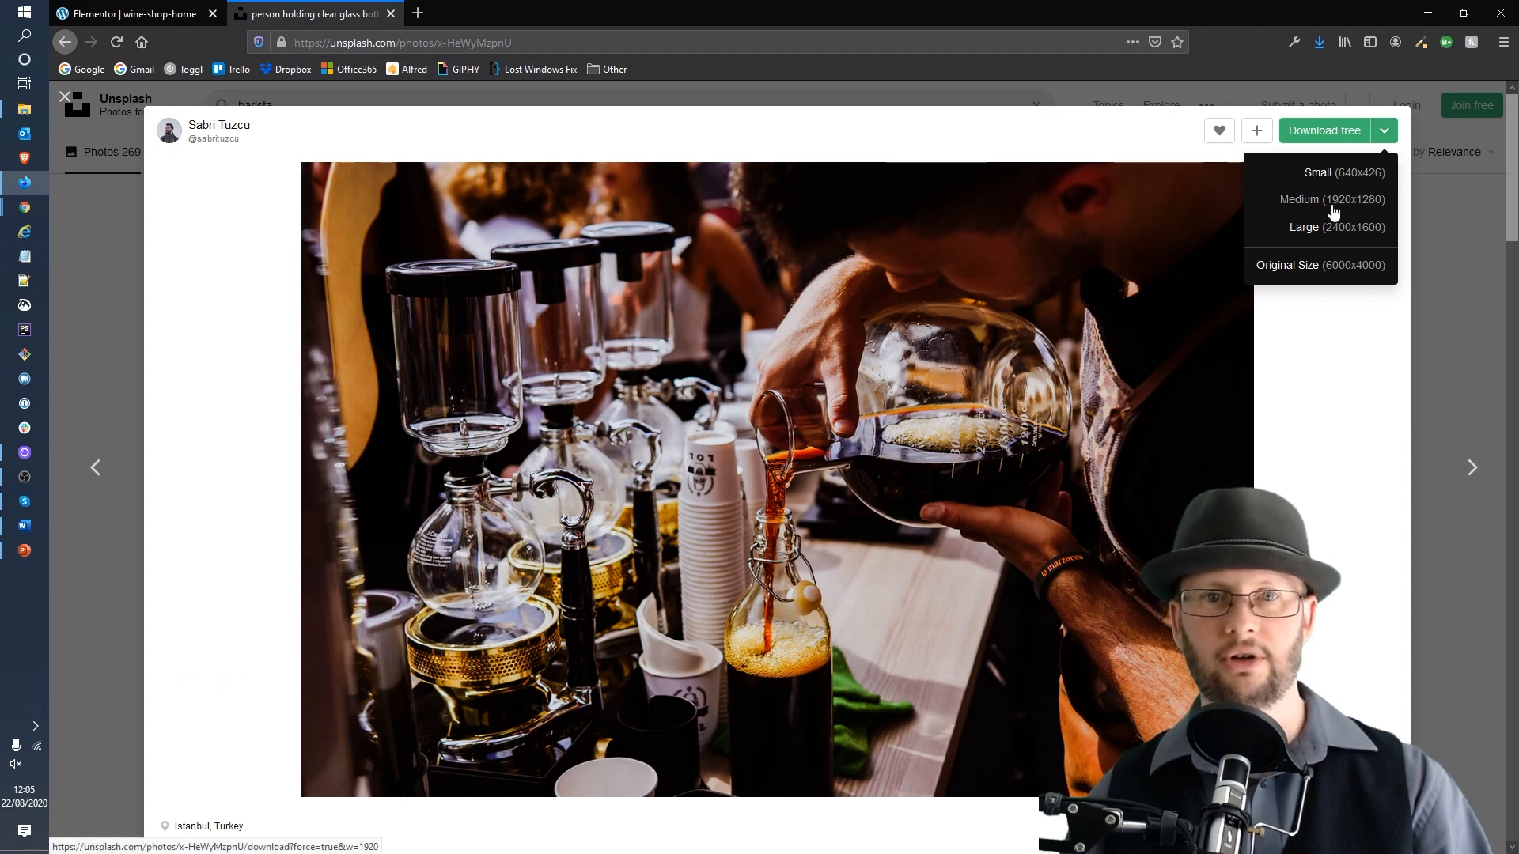
click(1334, 210)
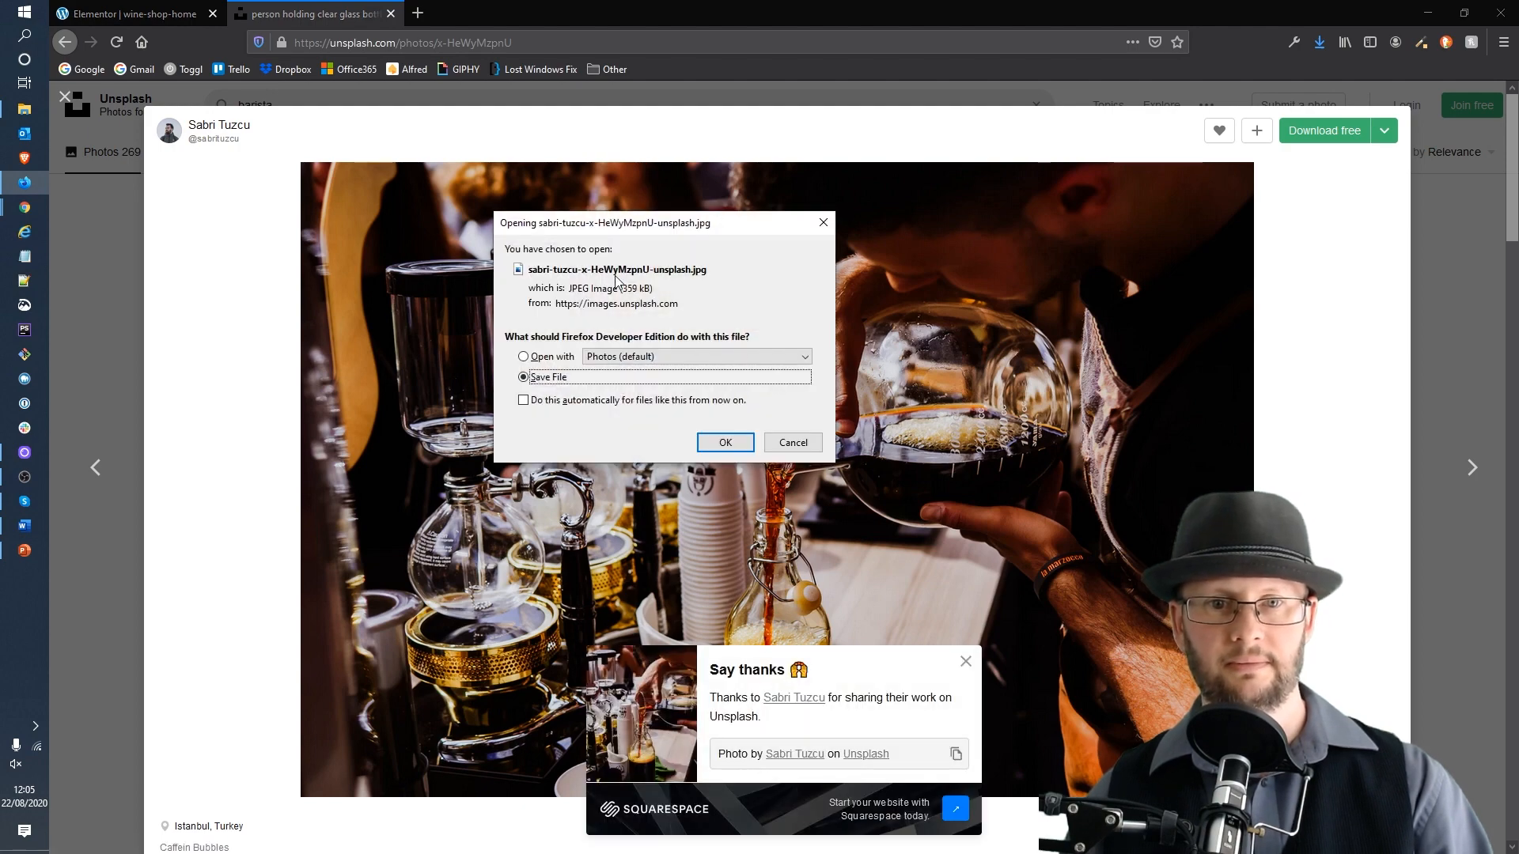
click(736, 448)
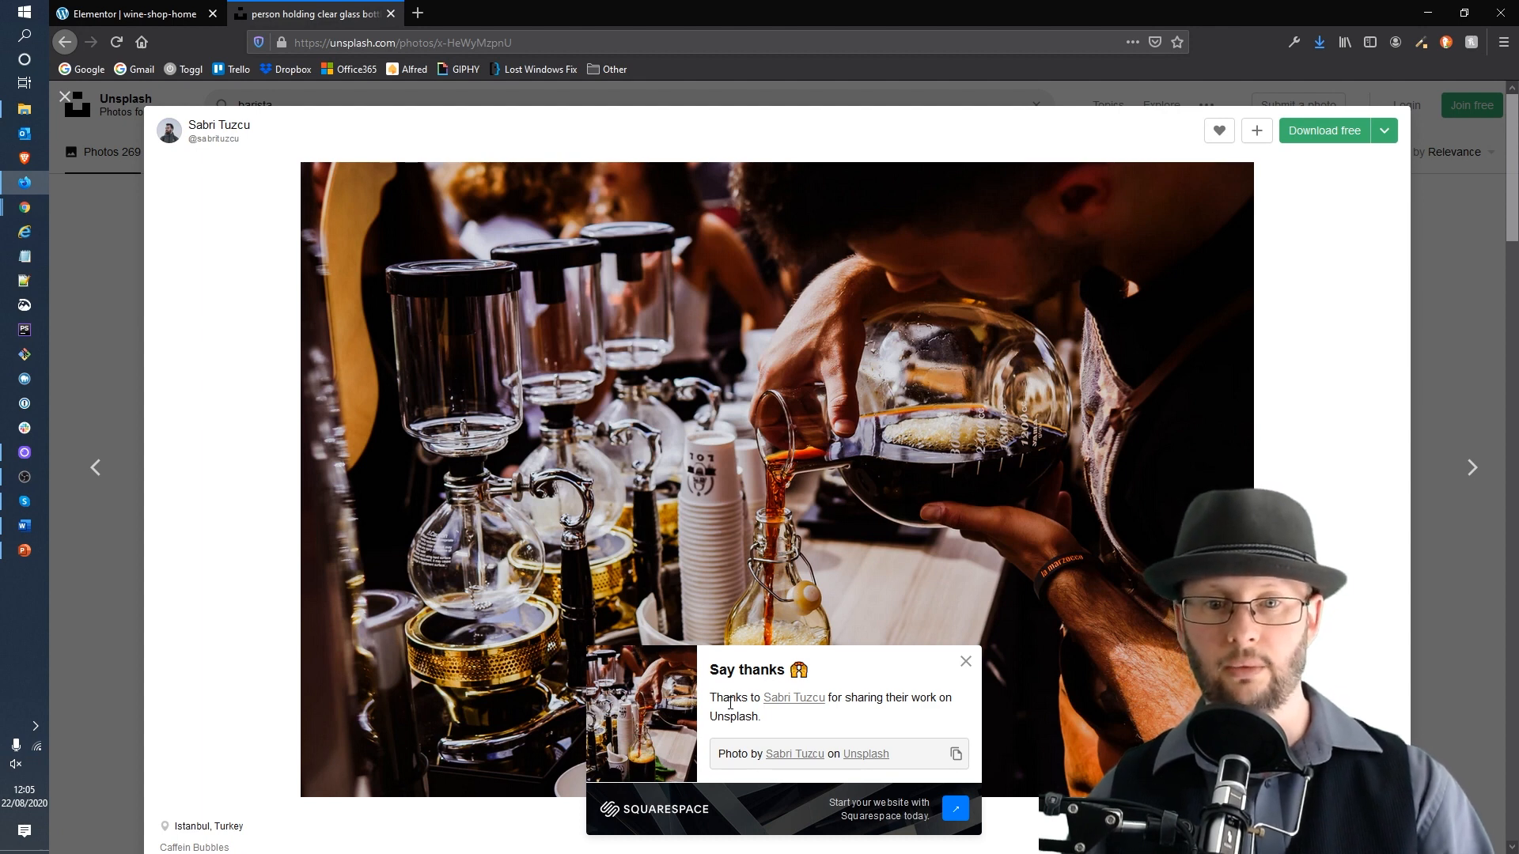
click(961, 665)
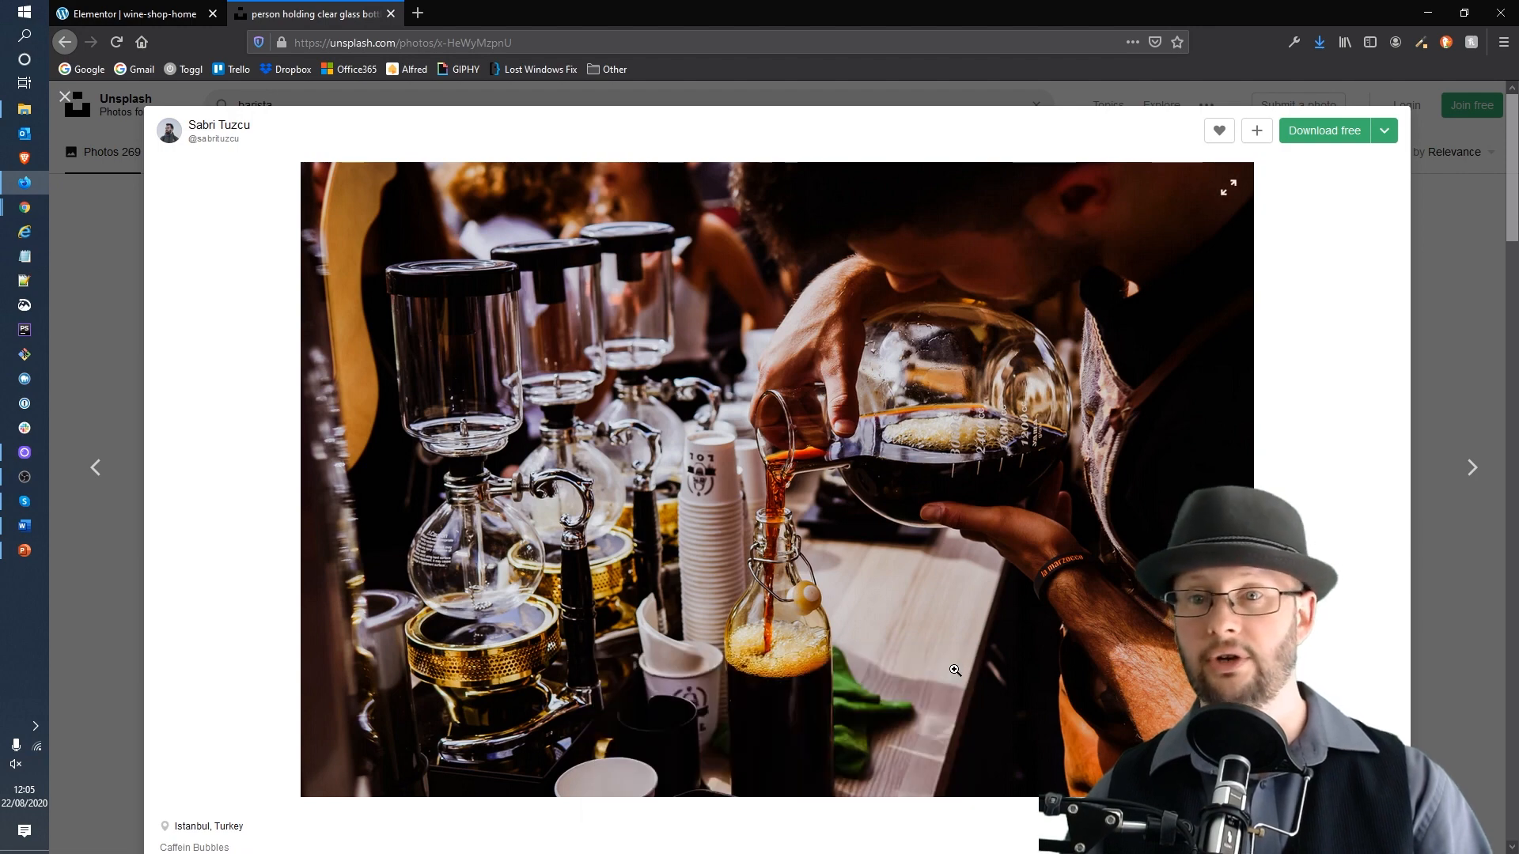
click(1479, 380)
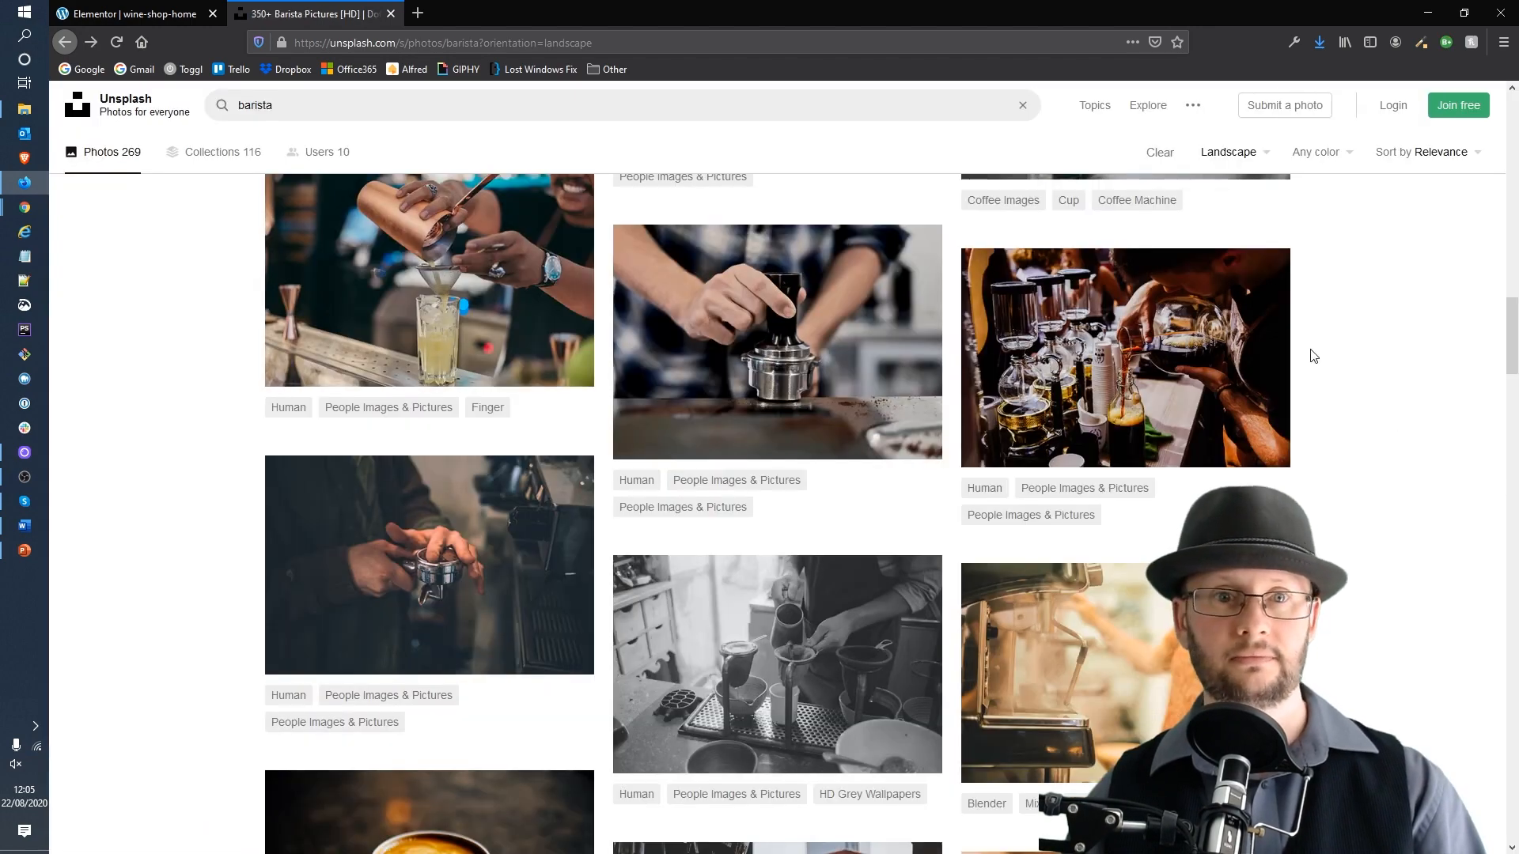
Step: Open the downloaded photo's folder from the downloads list and return to the Elementor editor tab
click(1321, 43)
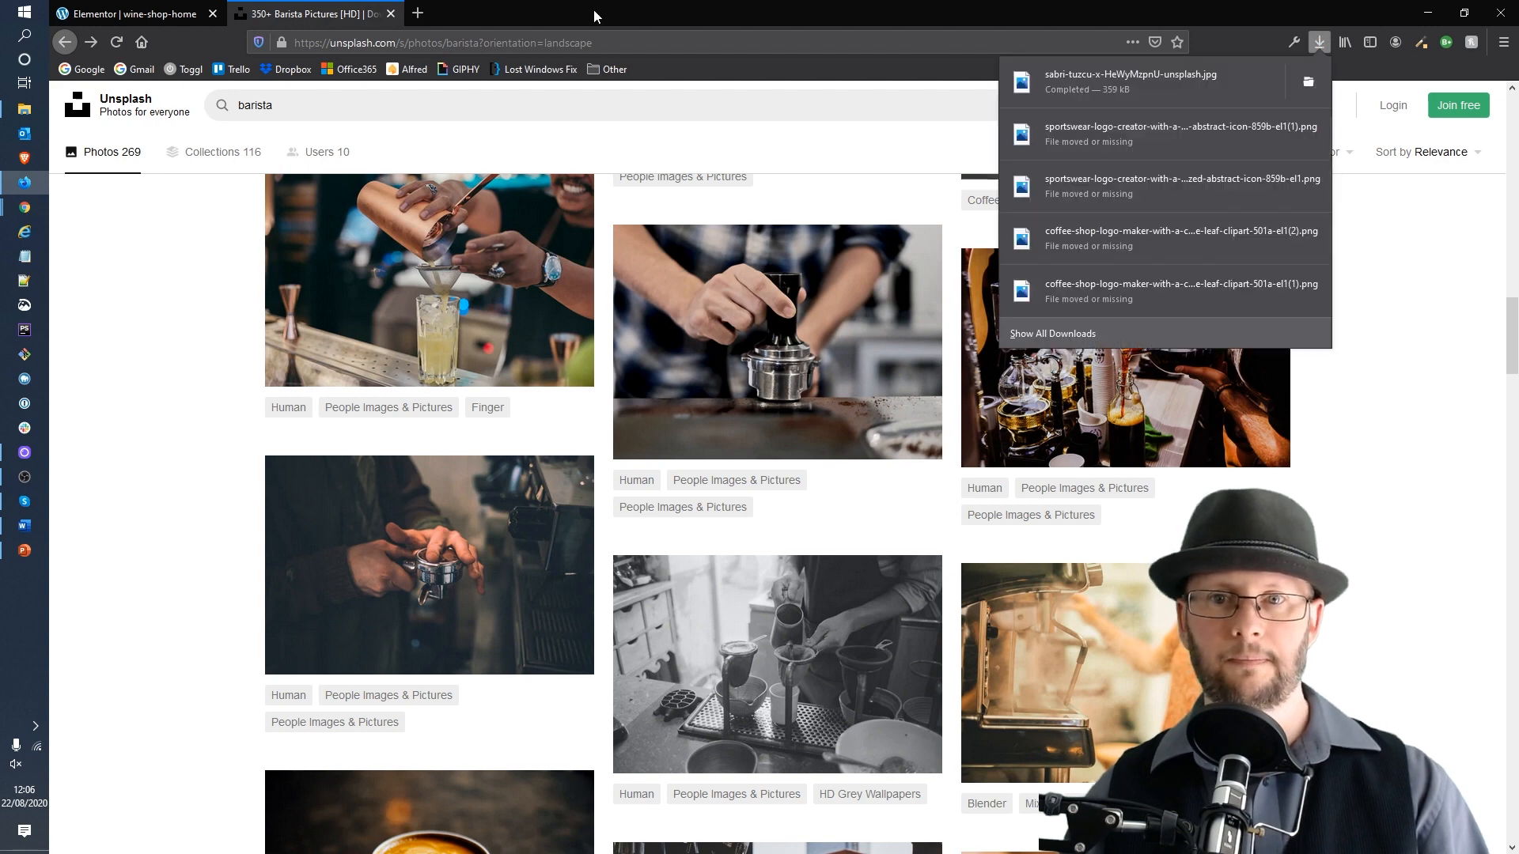
click(1298, 76)
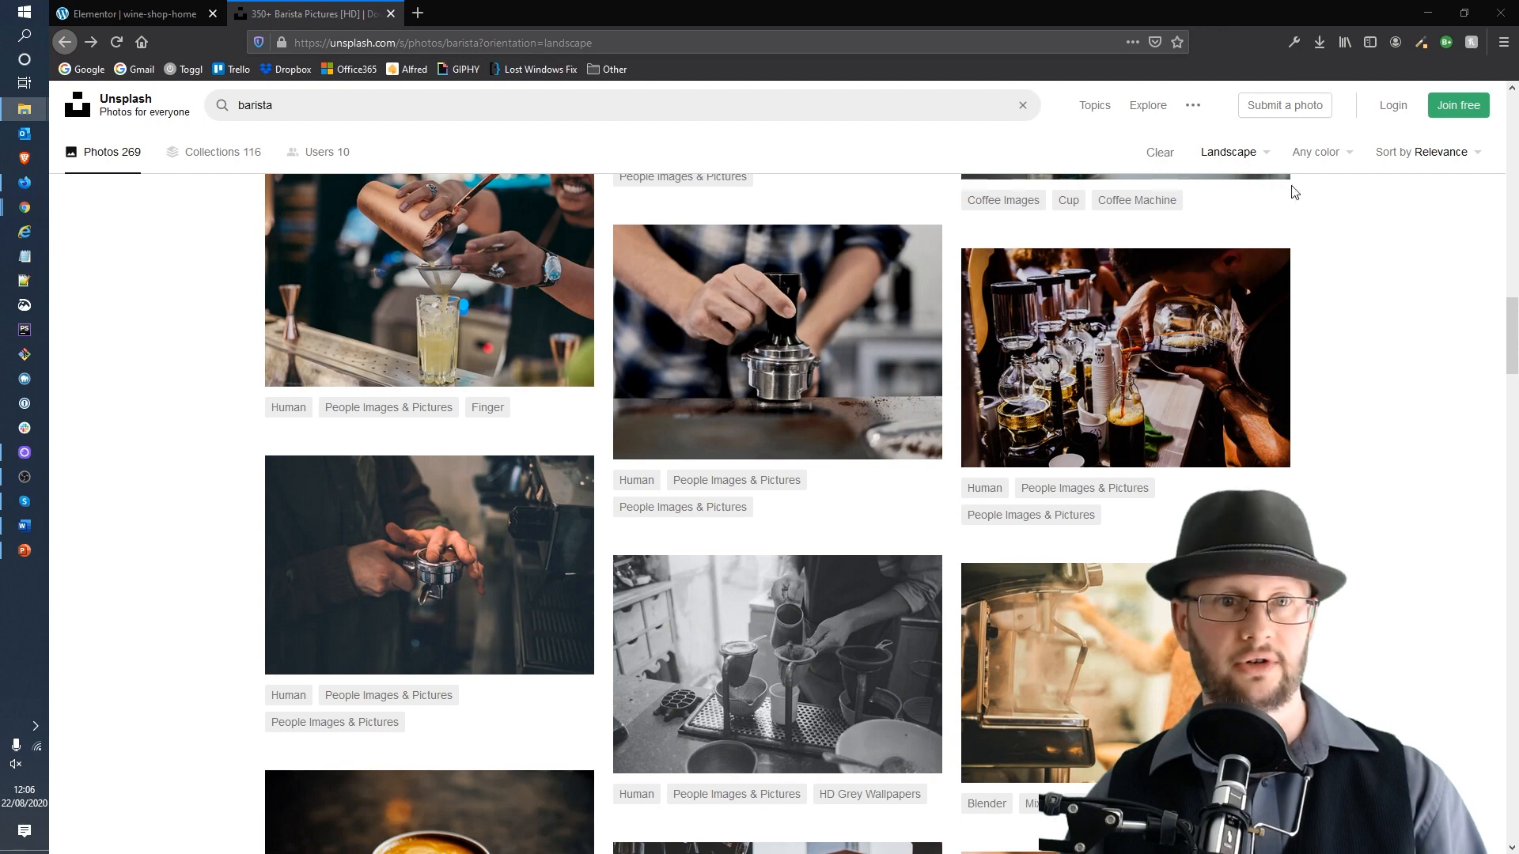
click(116, 18)
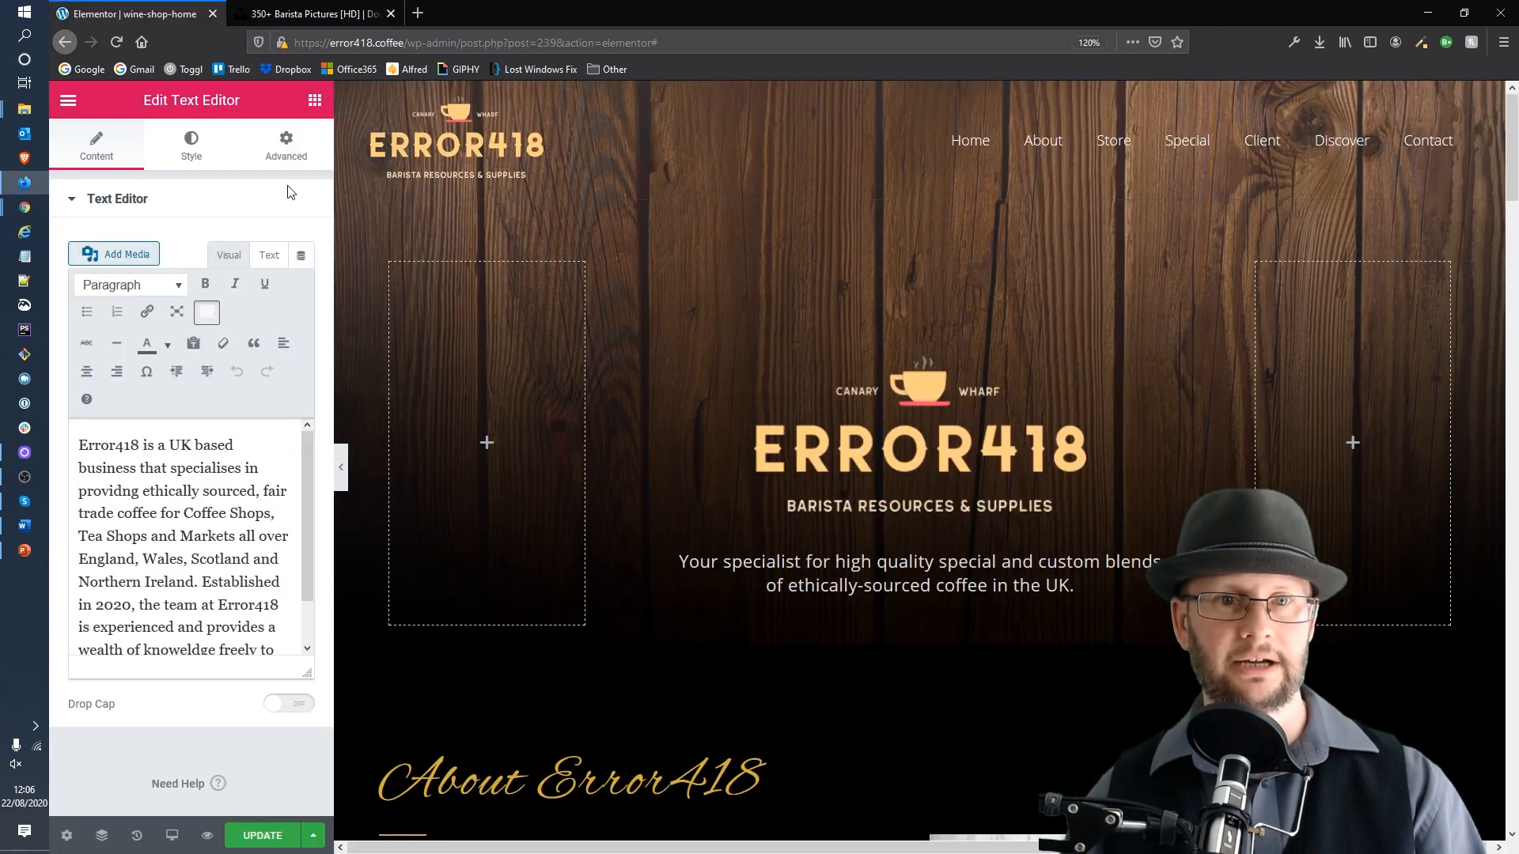
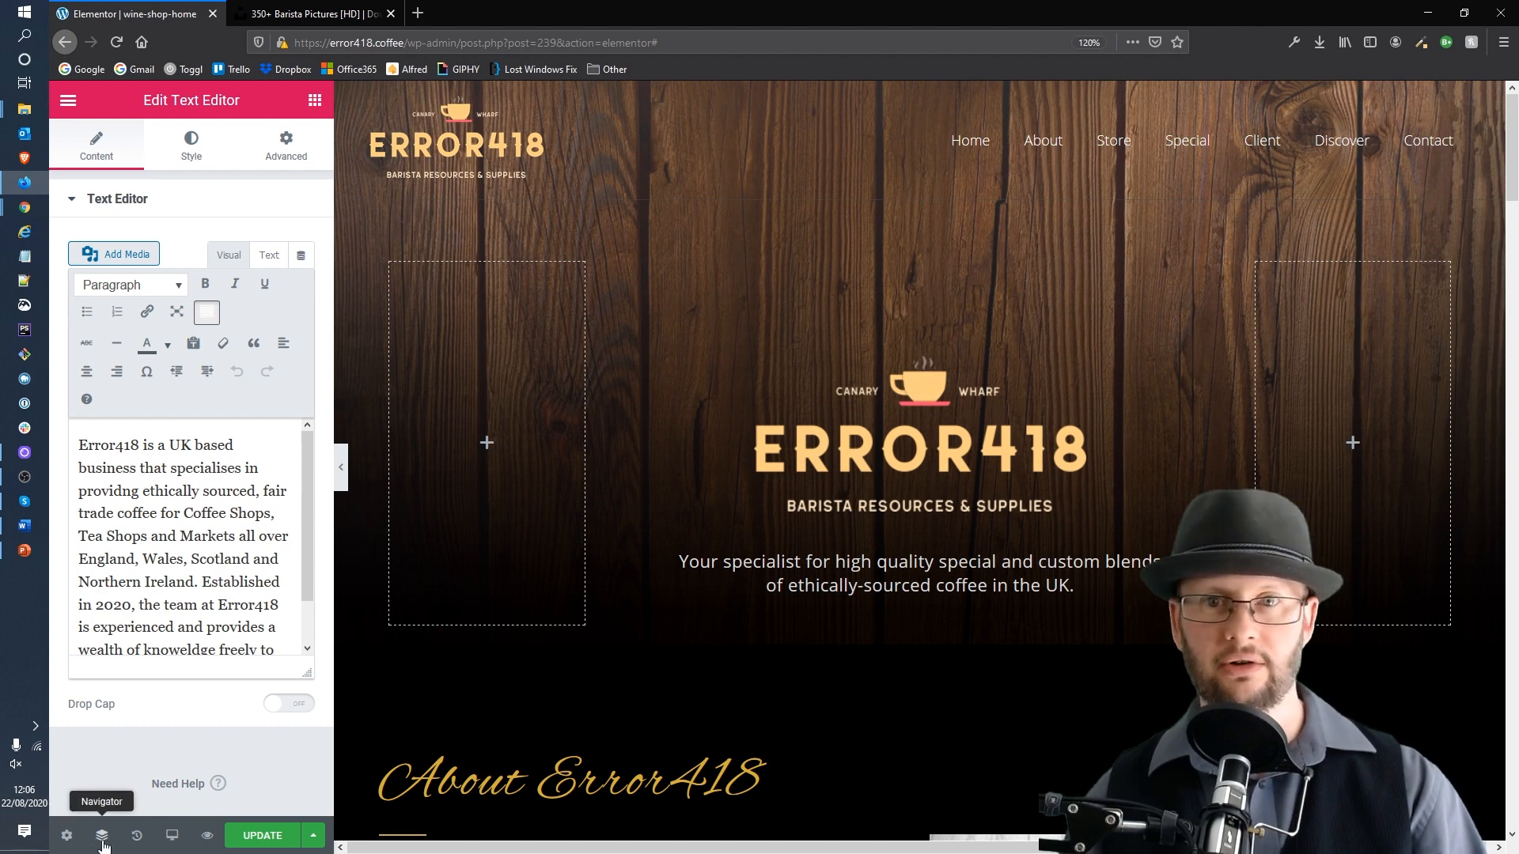
Step: Select the top hero section, open its background image chooser, and upload the downloaded barista photo to the media library
click(103, 838)
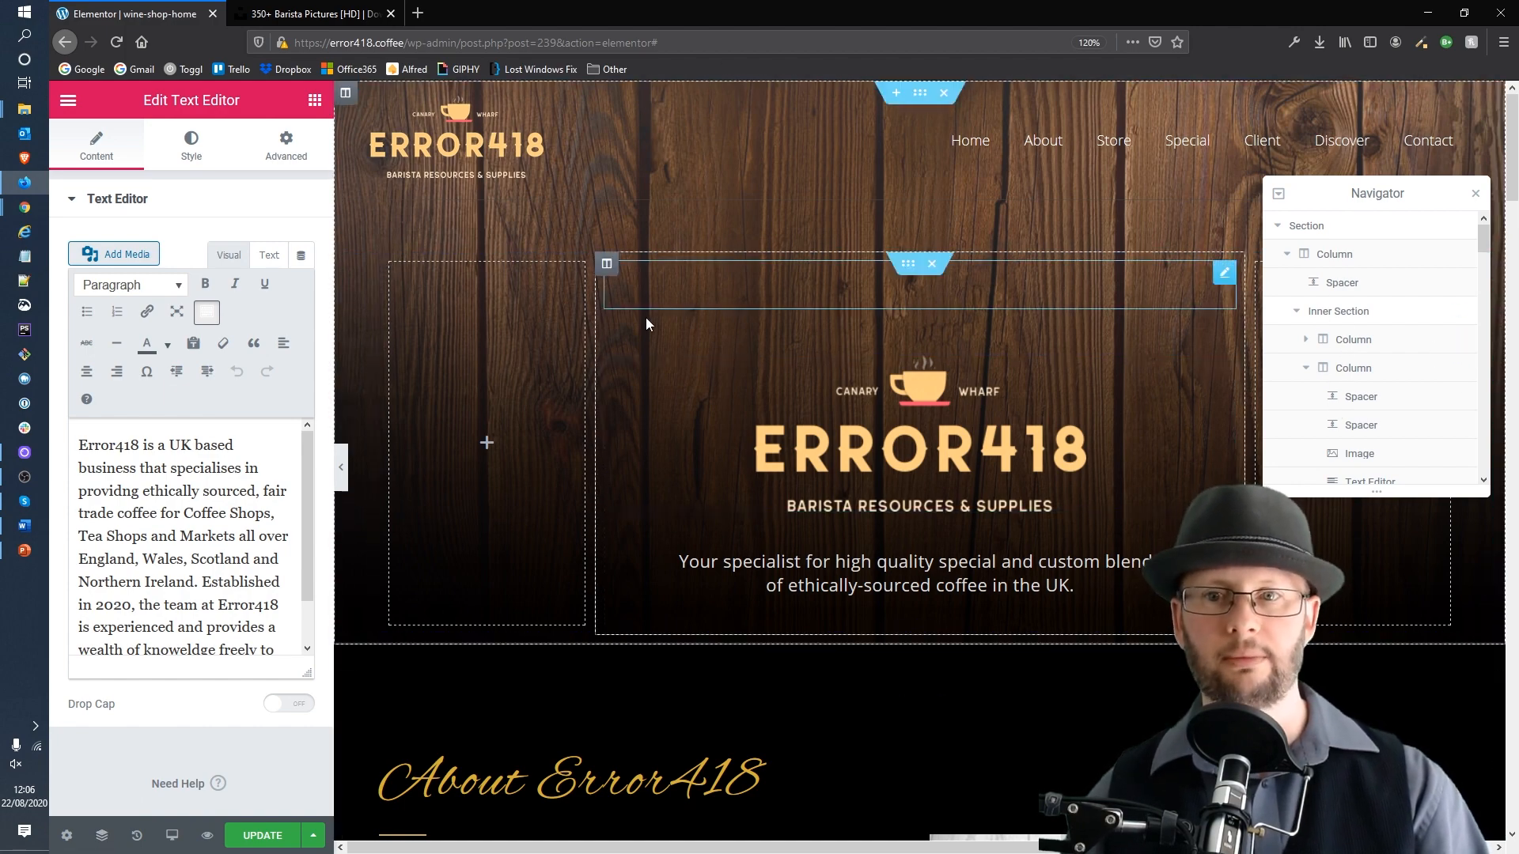
click(1319, 227)
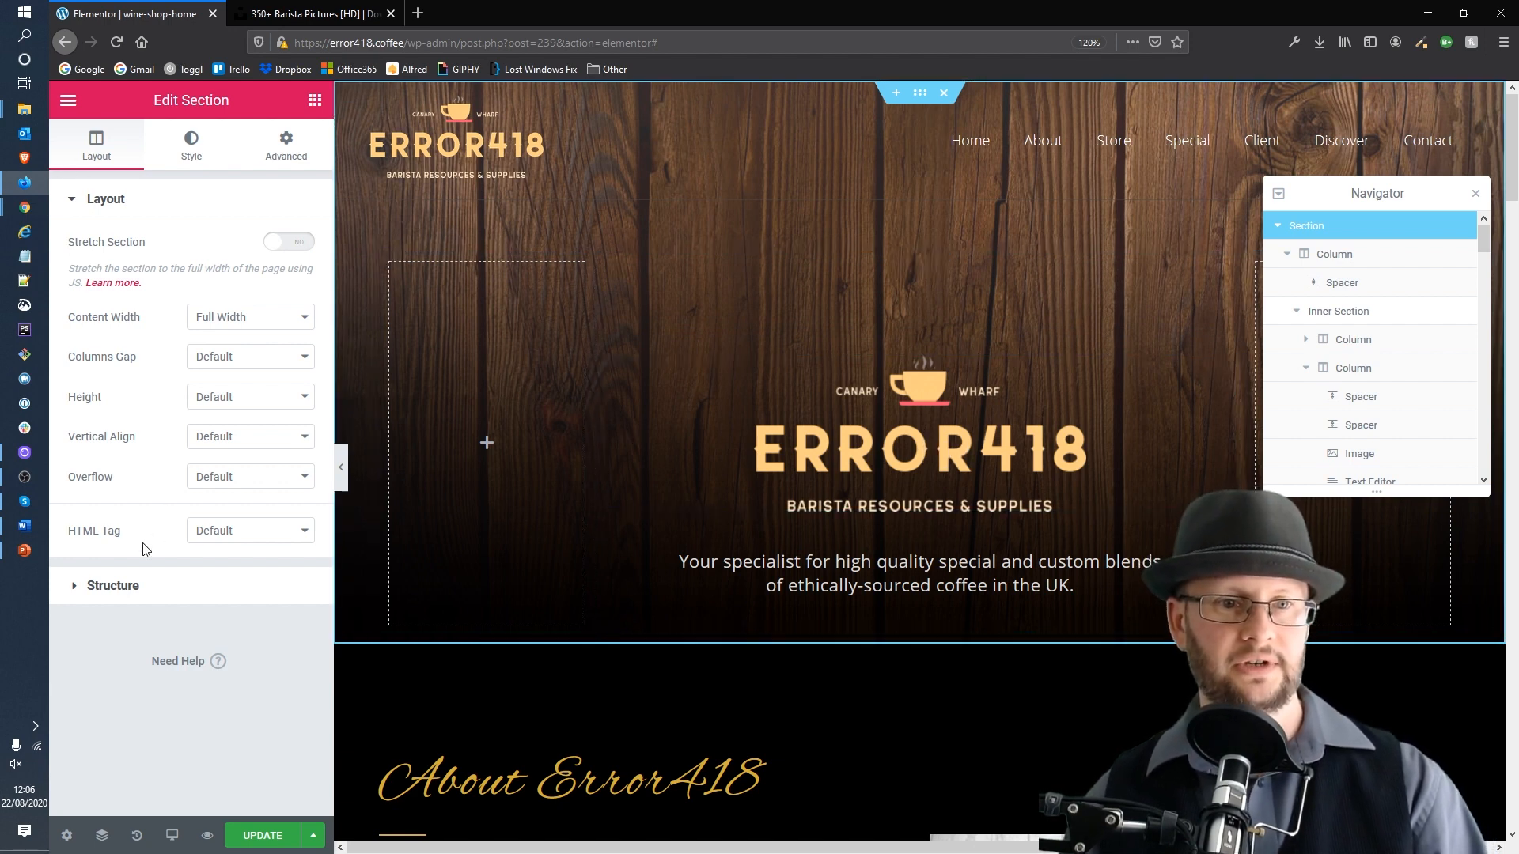
click(190, 147)
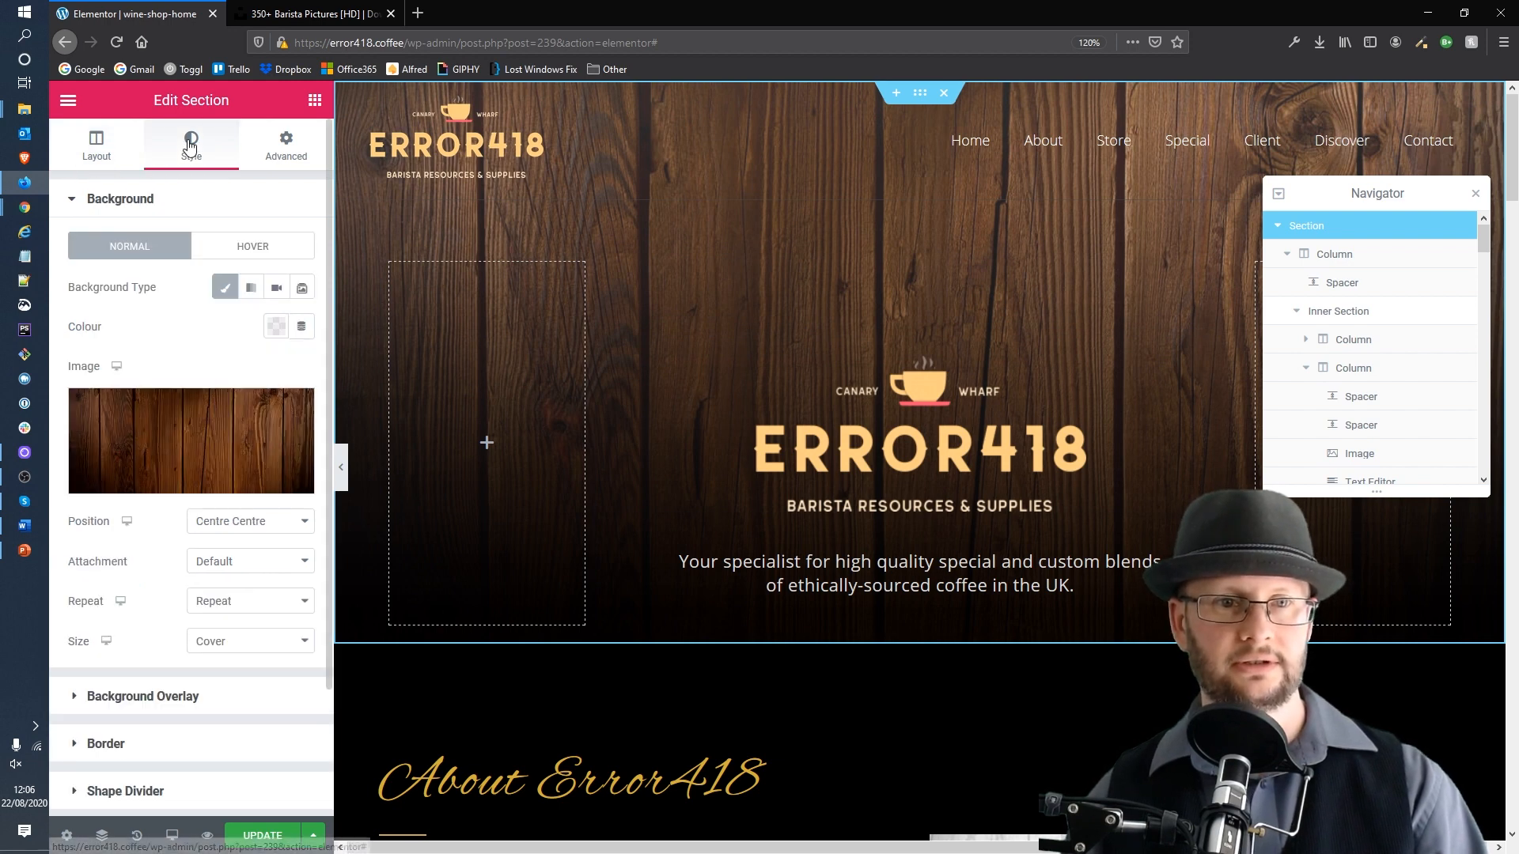
click(184, 453)
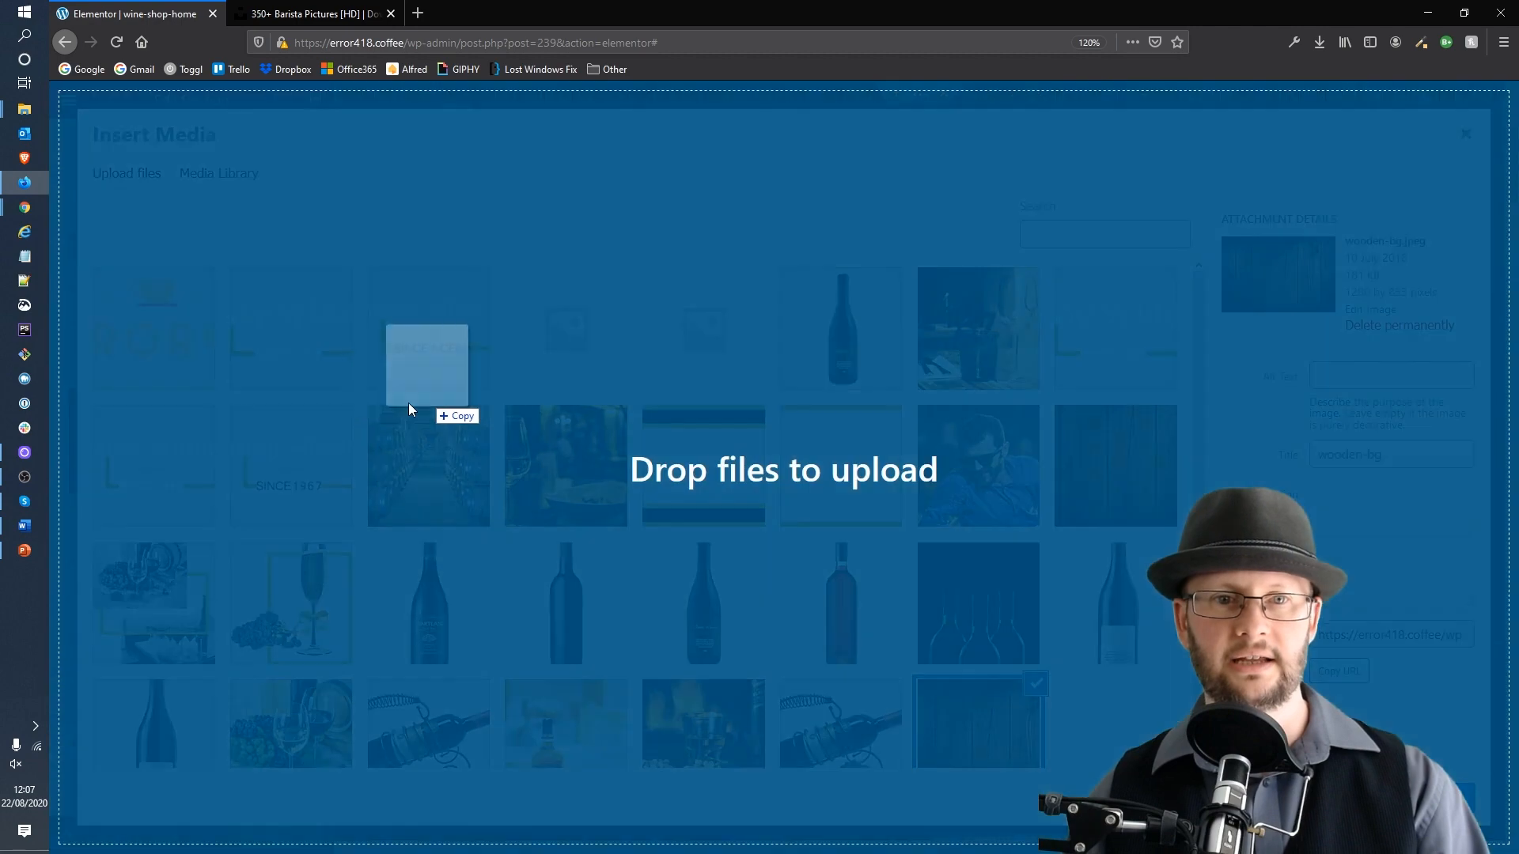
drag(409, 401, 392, 410)
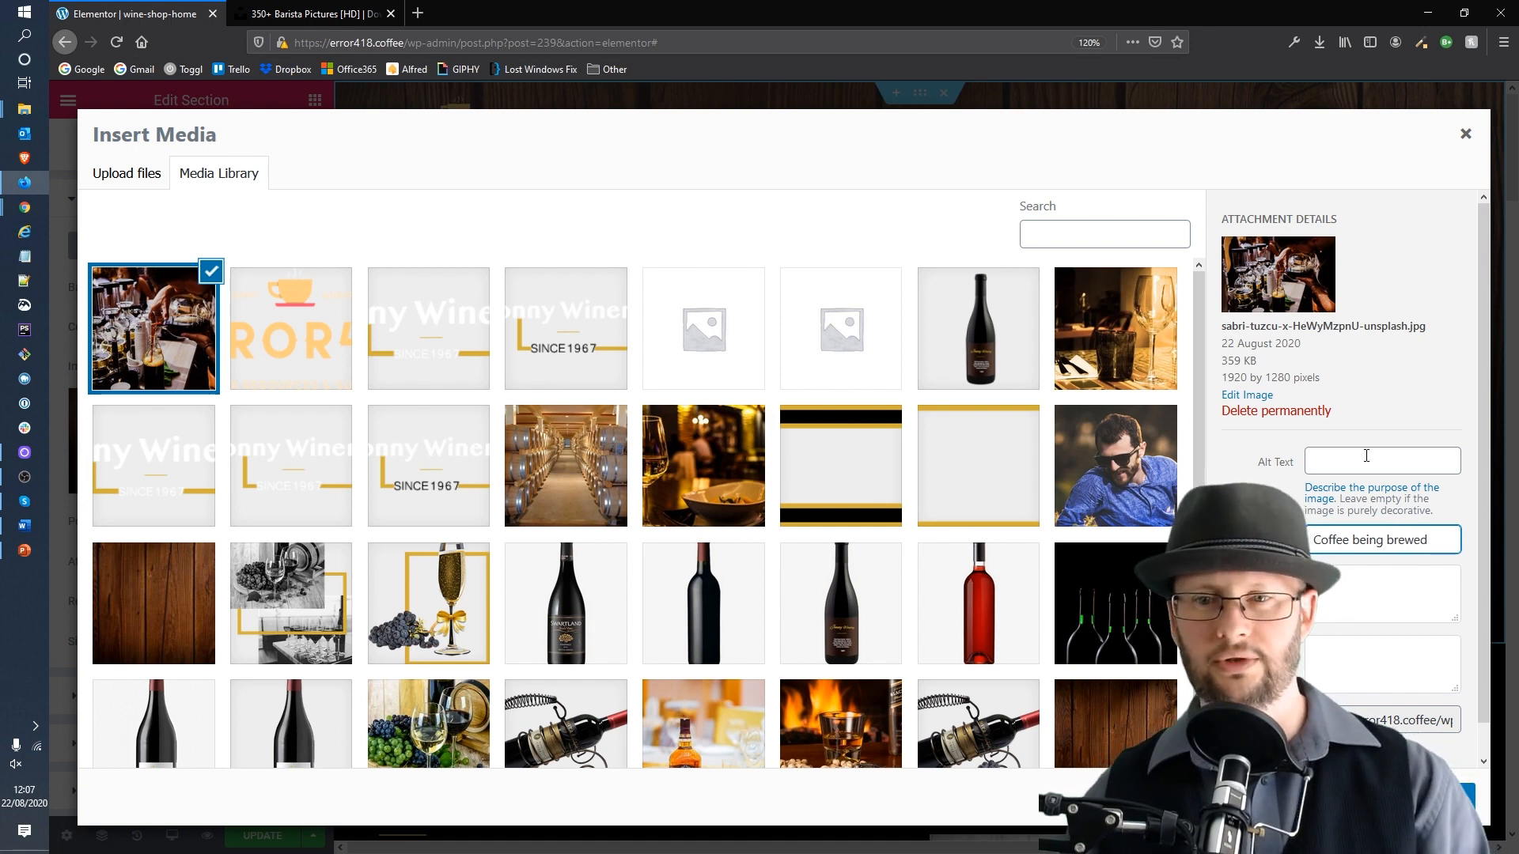
Step: Copy the title 'Coffee being brewed' into the photo's Alt Text and insert it as the section background
triple_click(1389, 539)
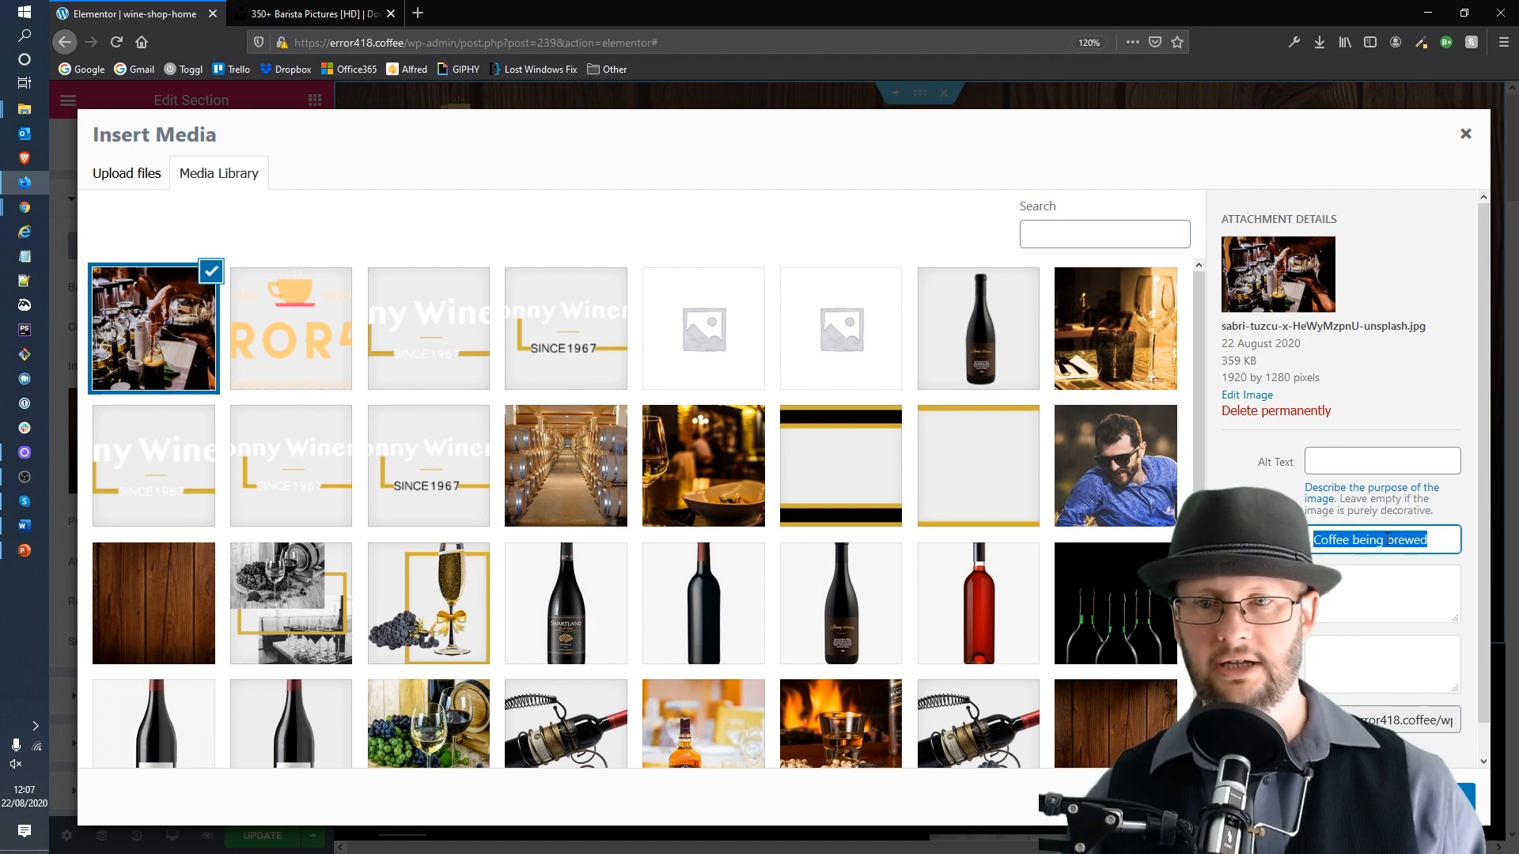
right_click(1389, 540)
click(1394, 589)
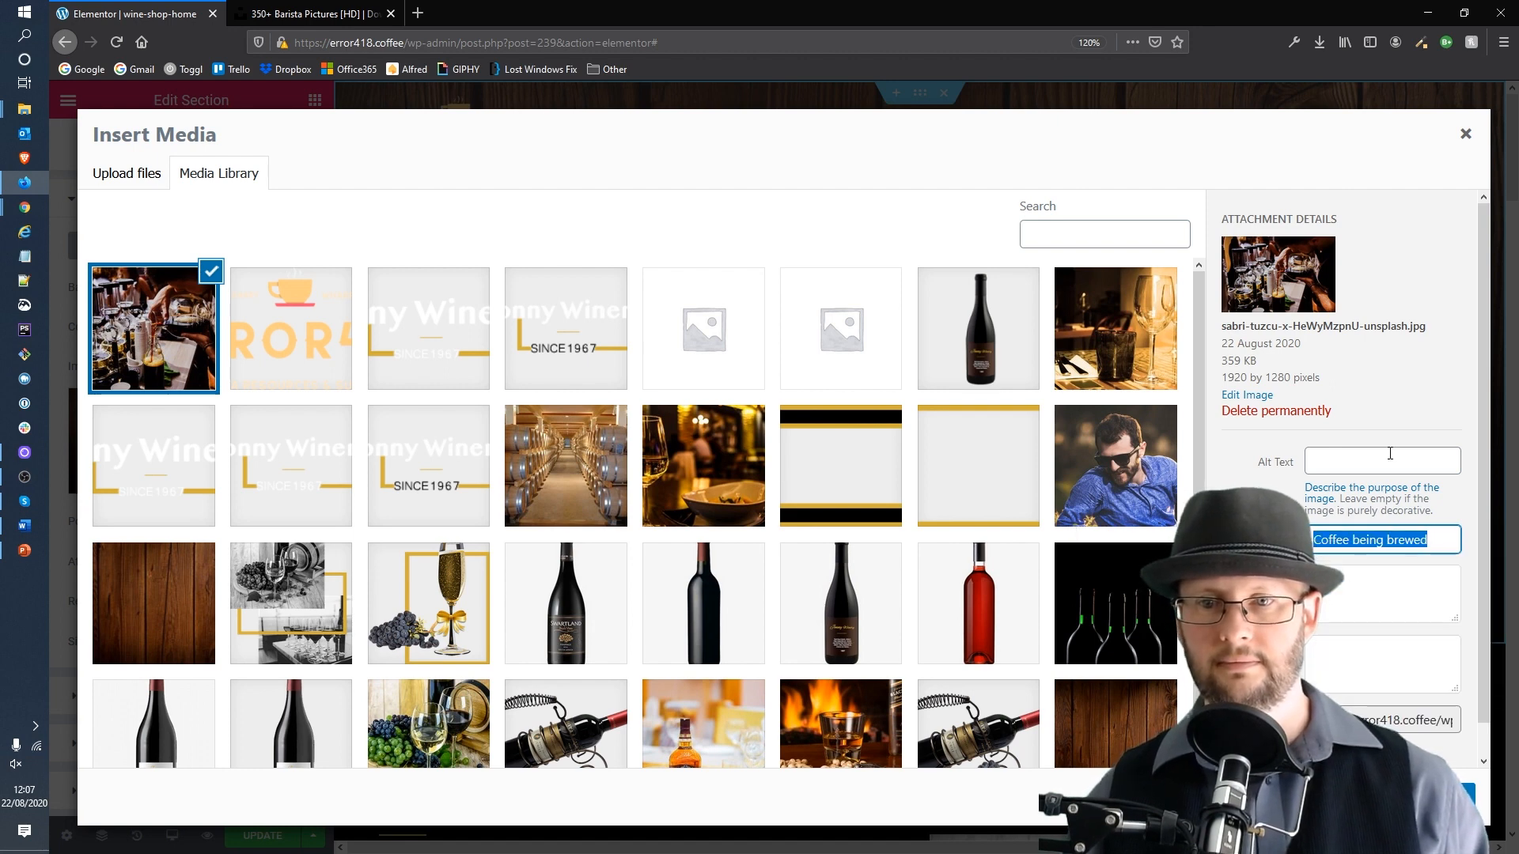
right_click(1390, 453)
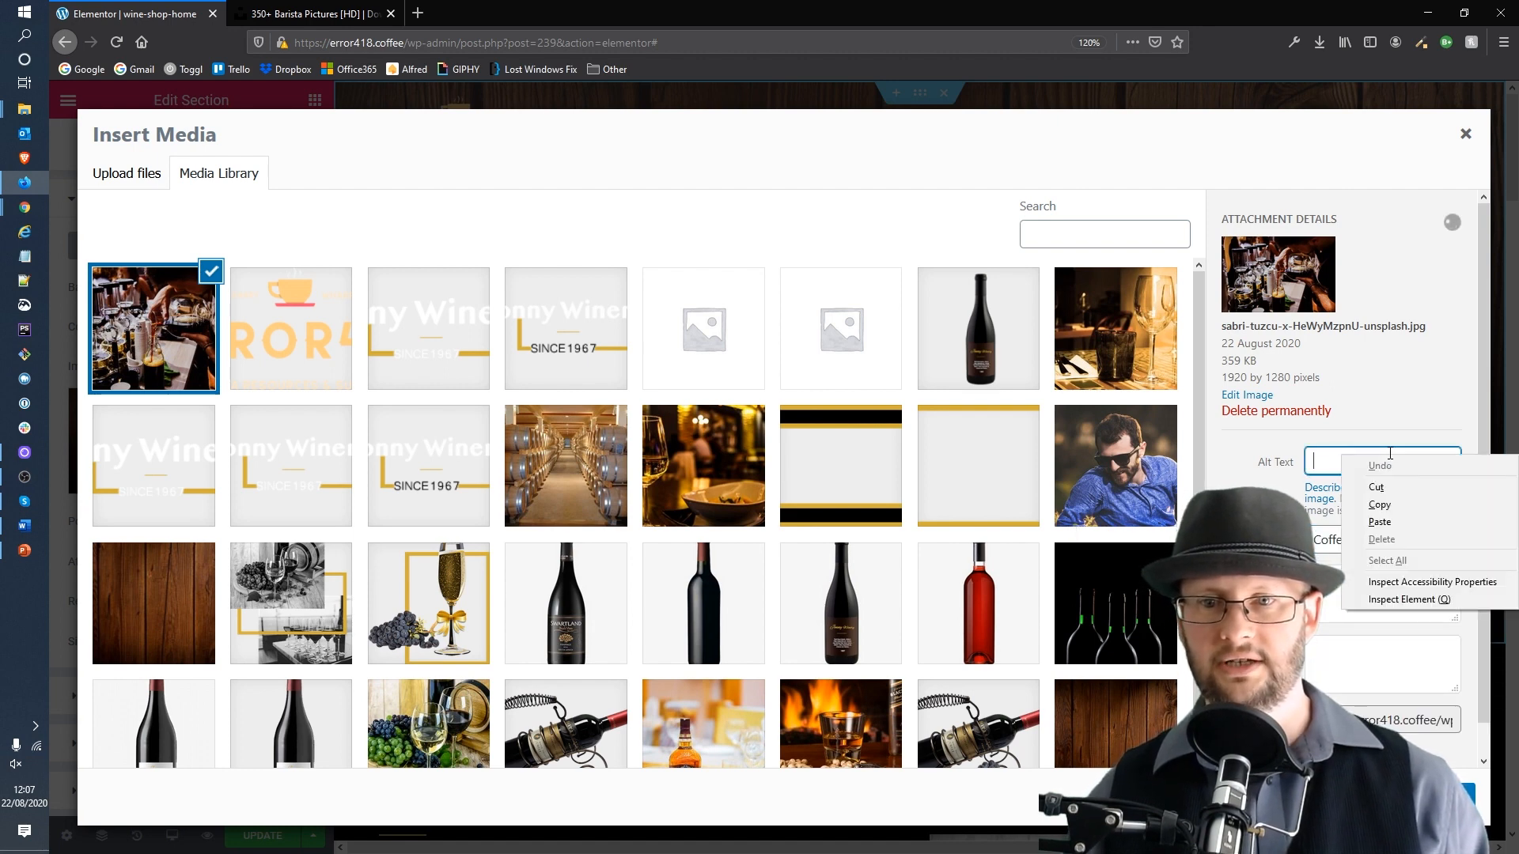
click(1392, 525)
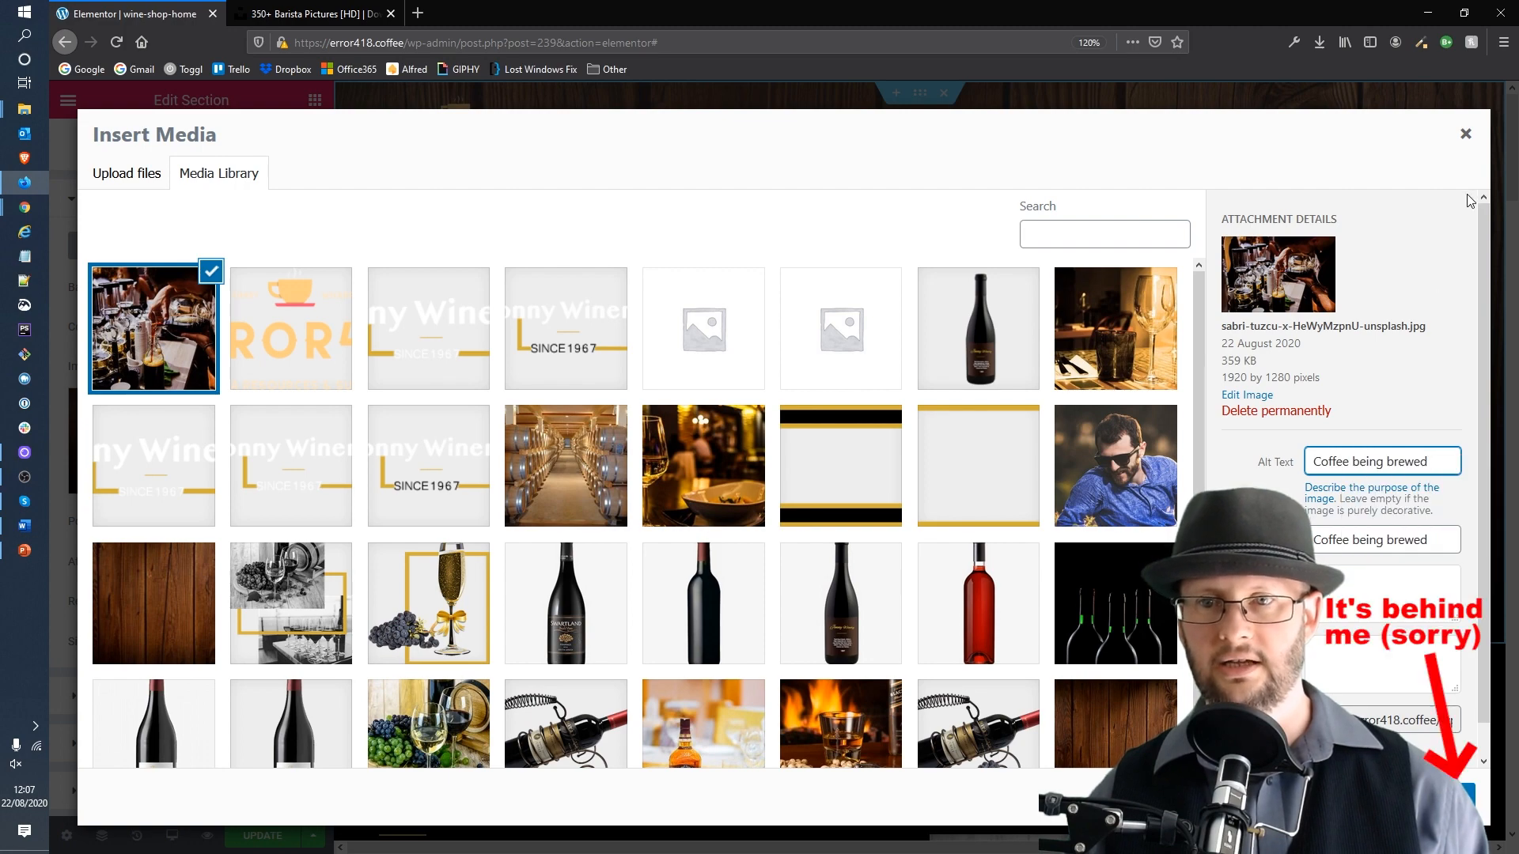
click(1431, 797)
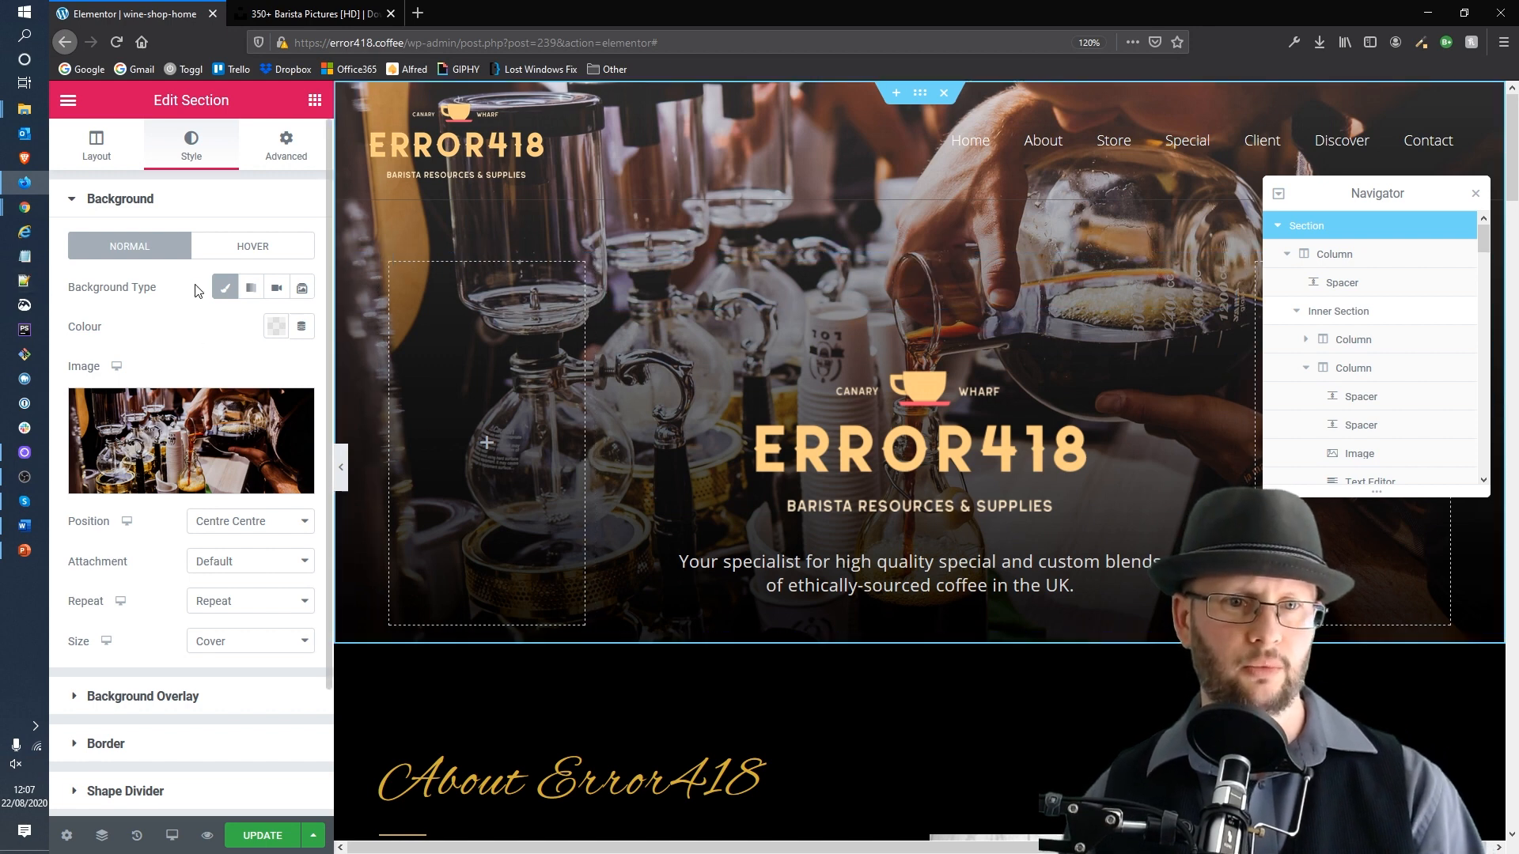
Step: Open the section's Background Overlay settings and set the second colour location to 78
scroll(150, 502, down, 1)
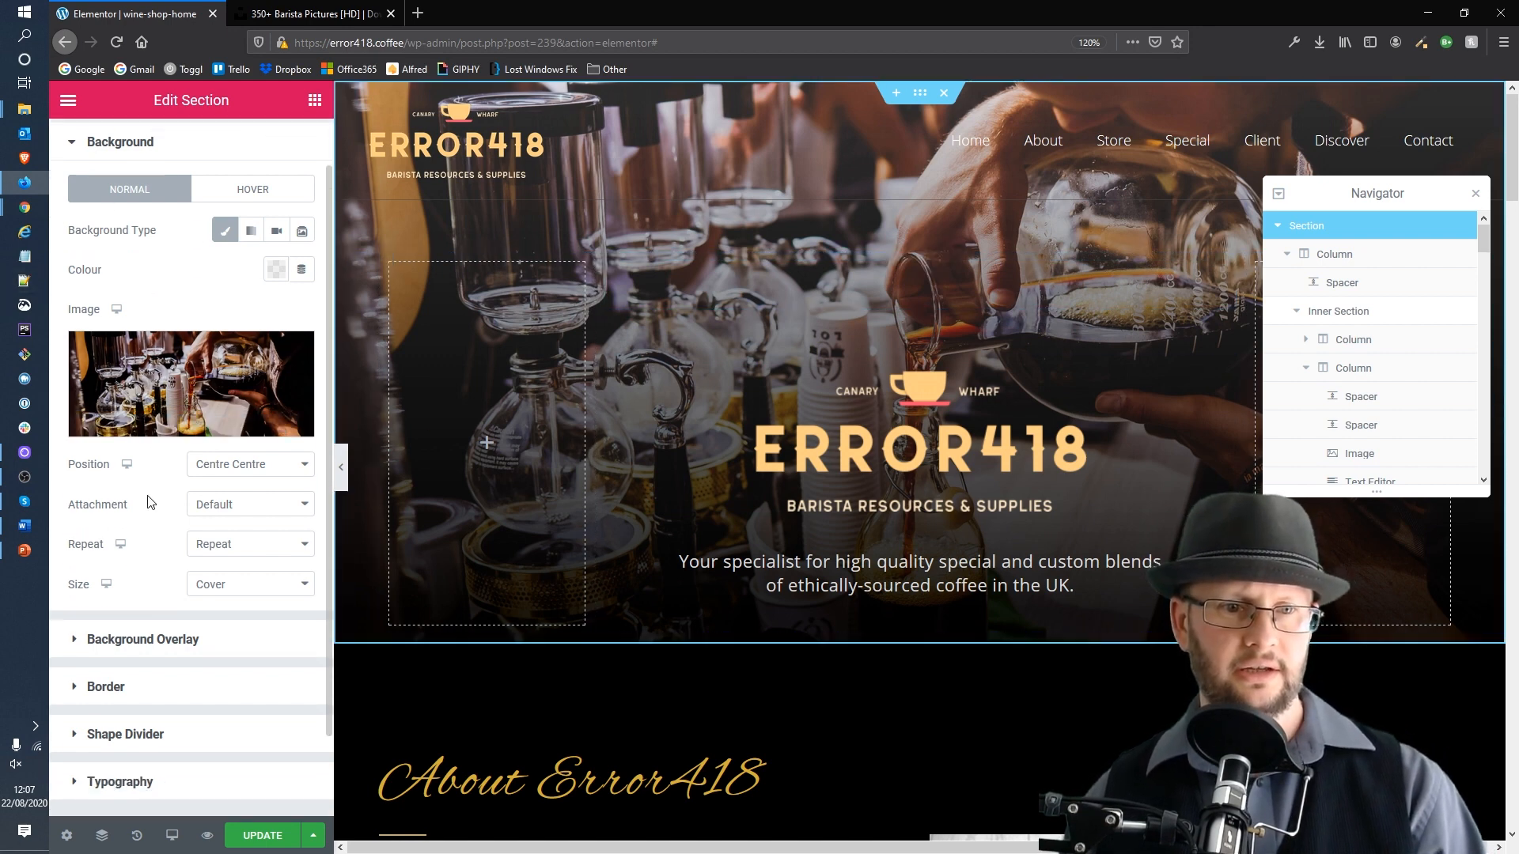
scroll(154, 496, down, 1)
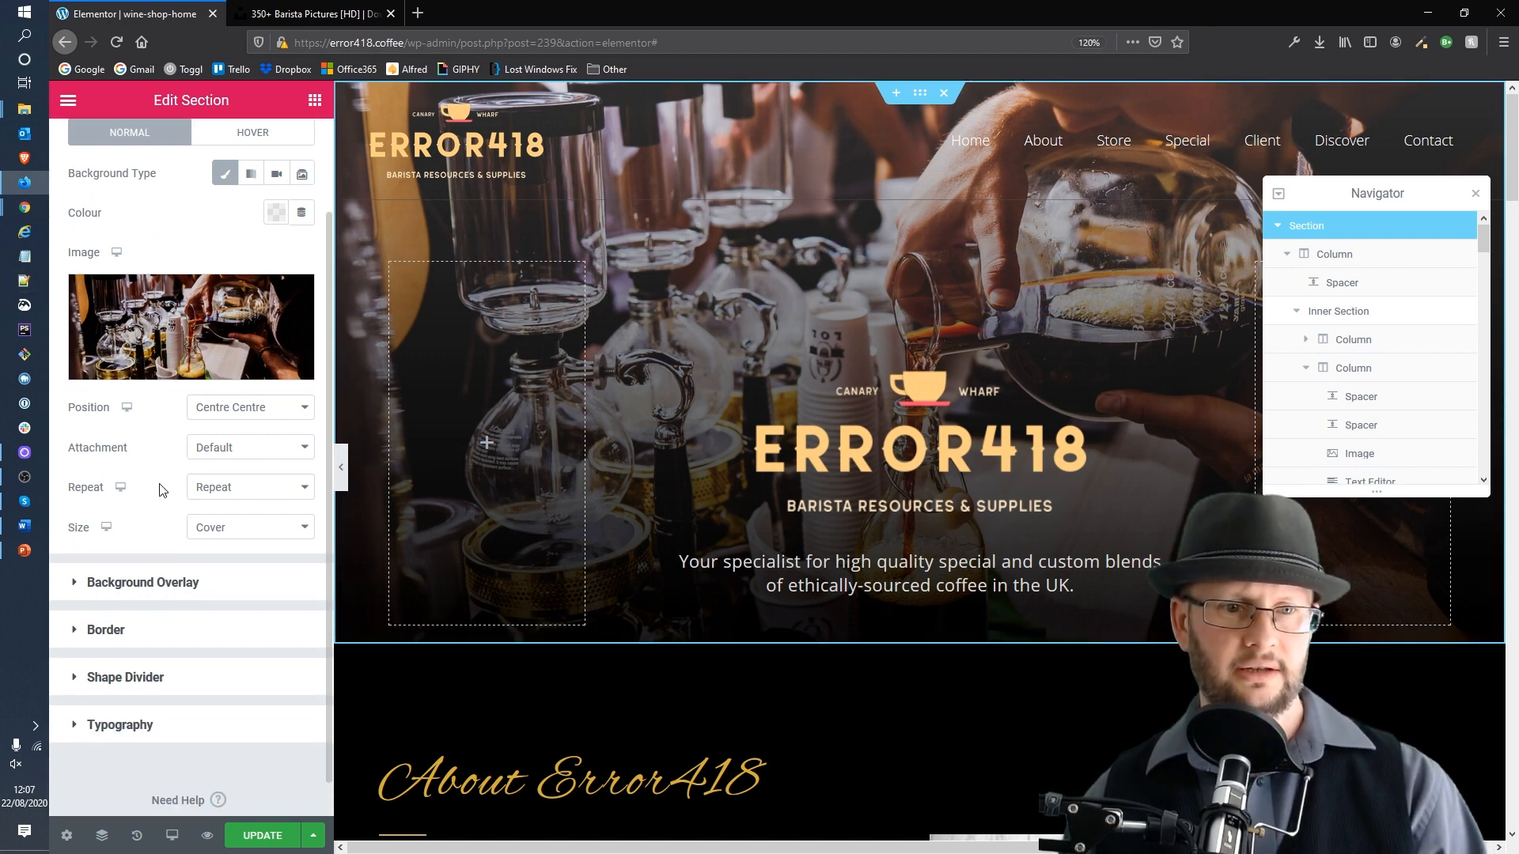
click(140, 582)
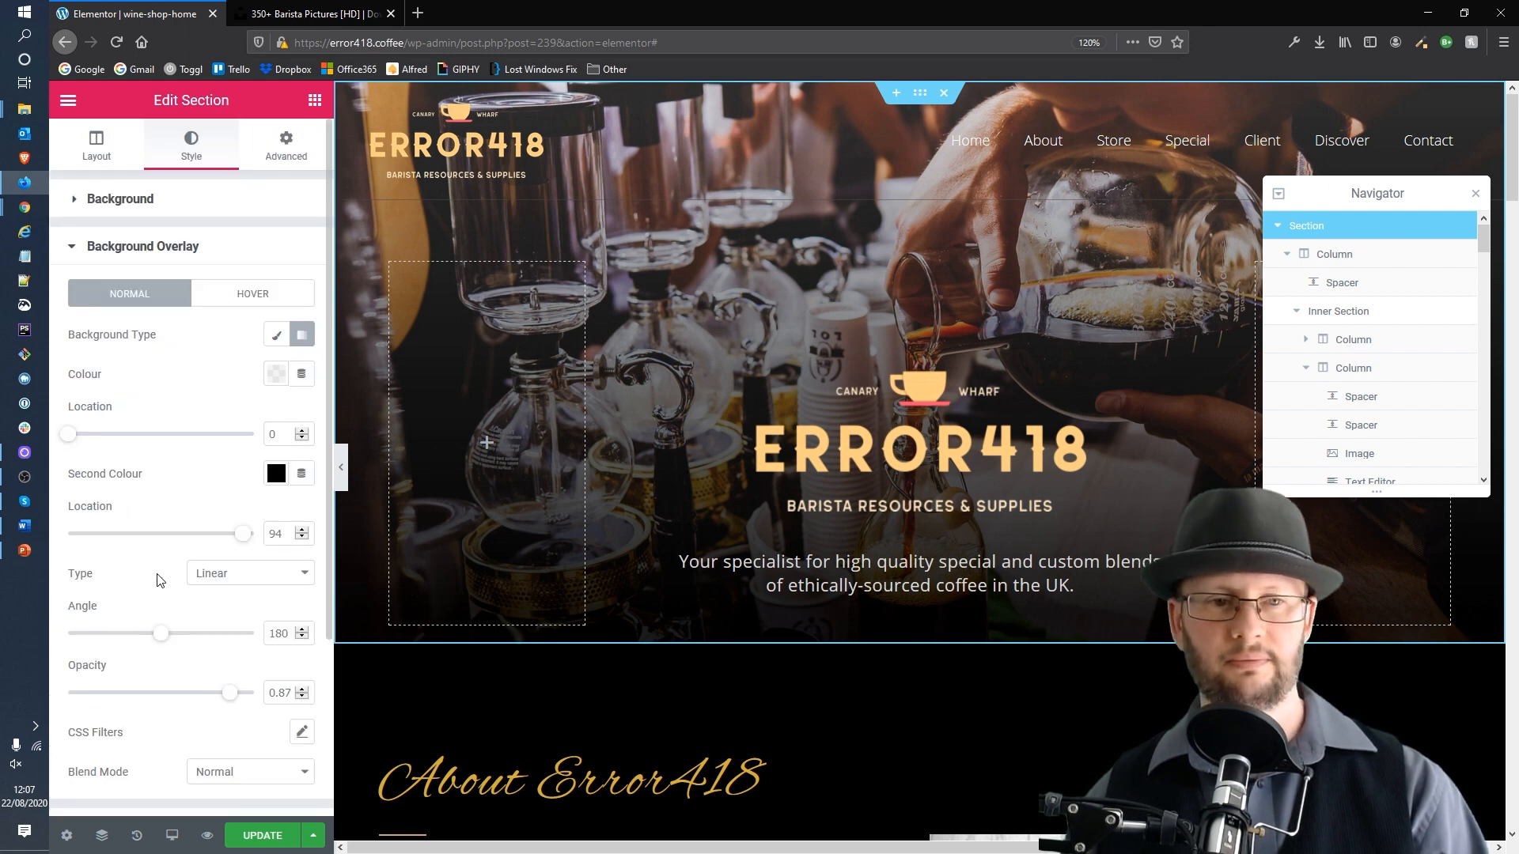
scroll(234, 482, down, 3)
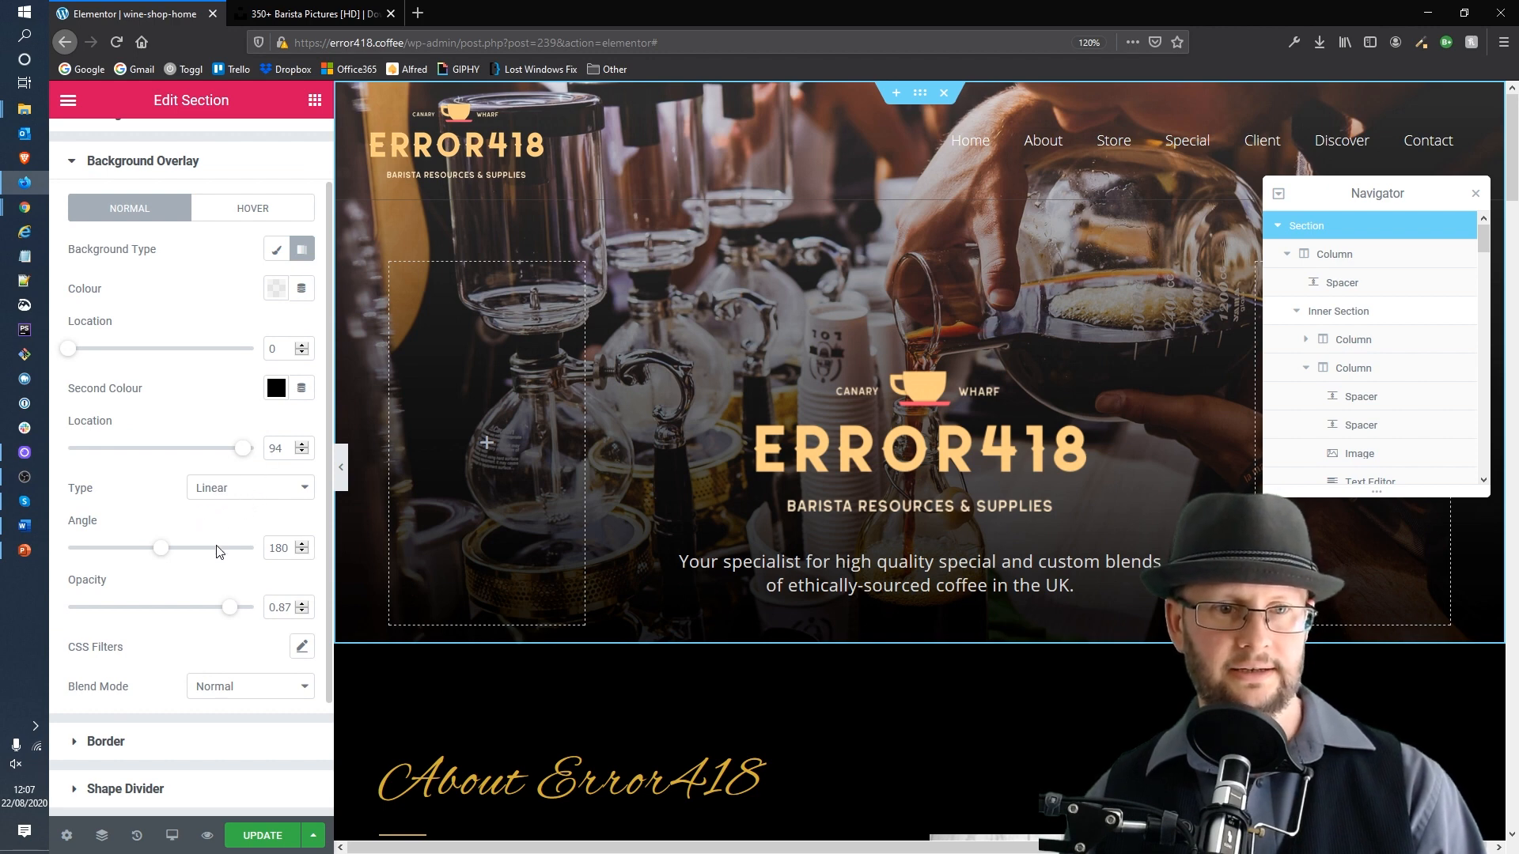
scroll(218, 550, down, 2)
scroll(222, 558, up, 2)
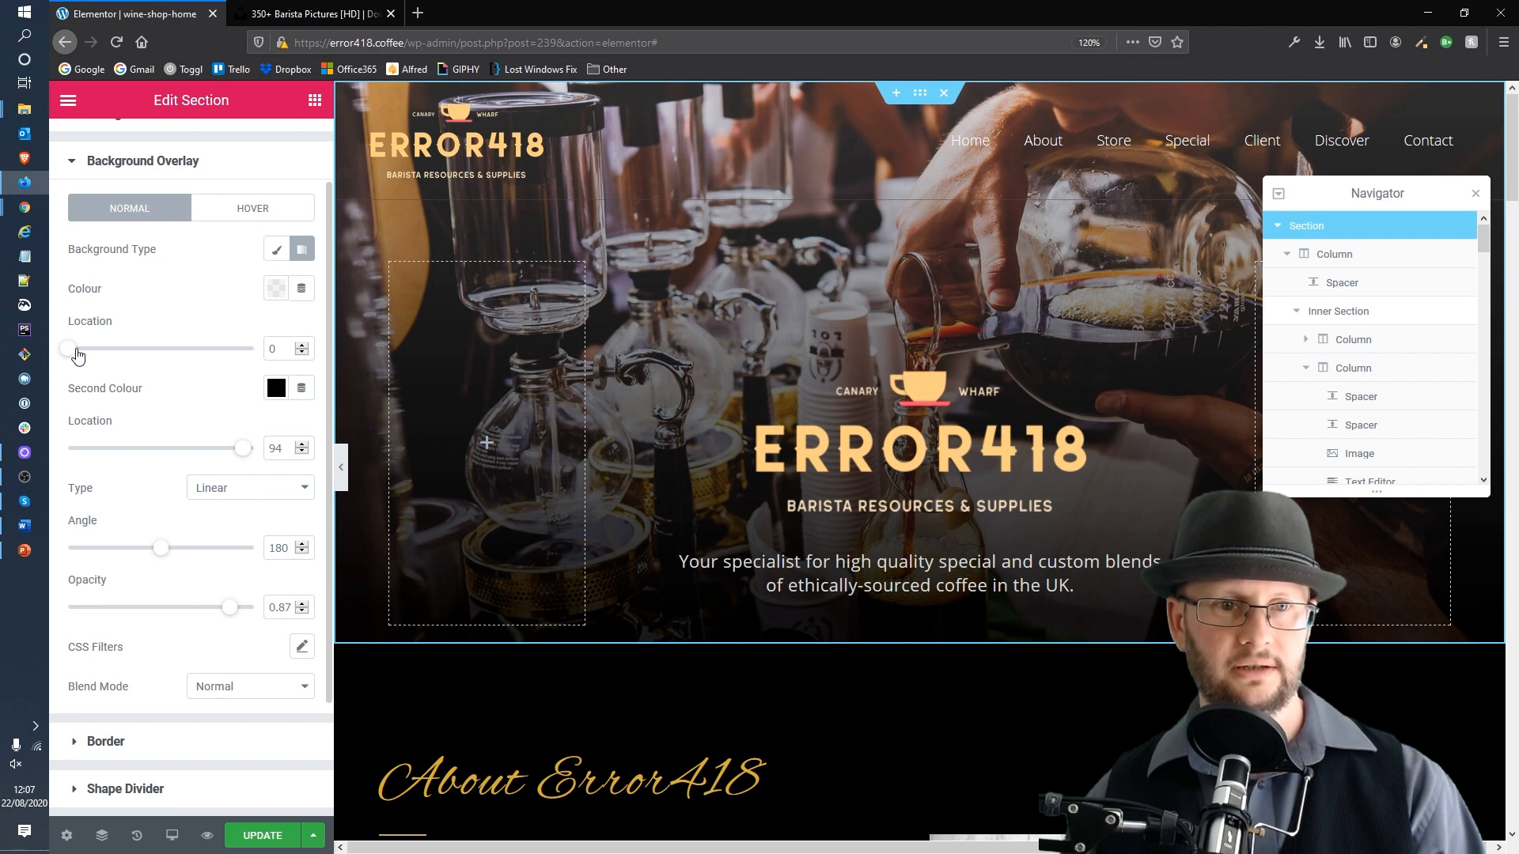
mouse_move(76, 353)
mouse_down()
mouse_move(202, 359)
mouse_move(58, 362)
mouse_up()
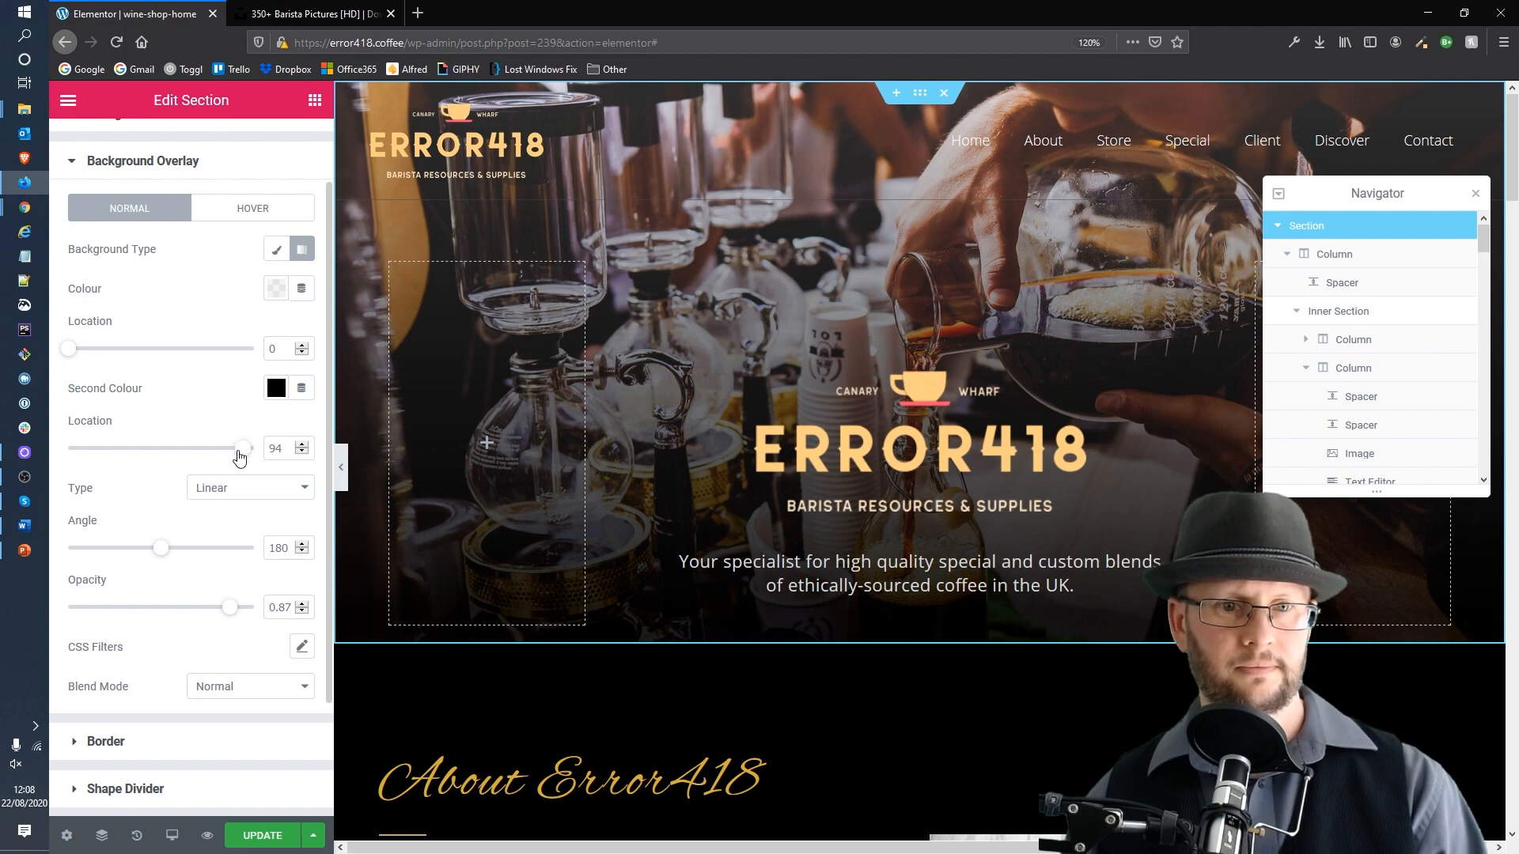
drag(240, 455, 201, 454)
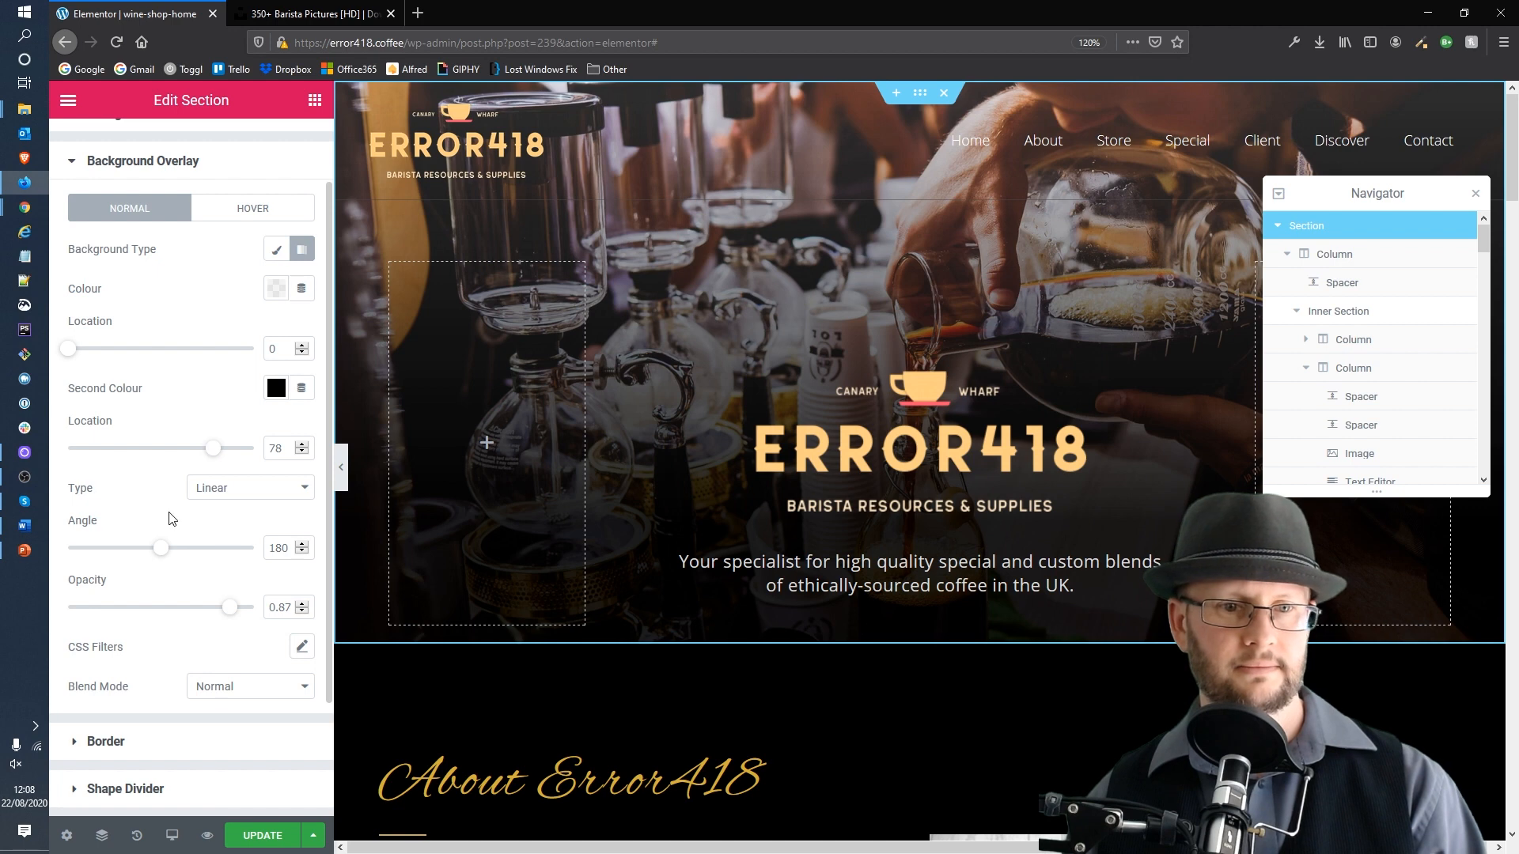
Step: Set the overlay opacity to 0.89 and update the page
scroll(214, 592, down, 1)
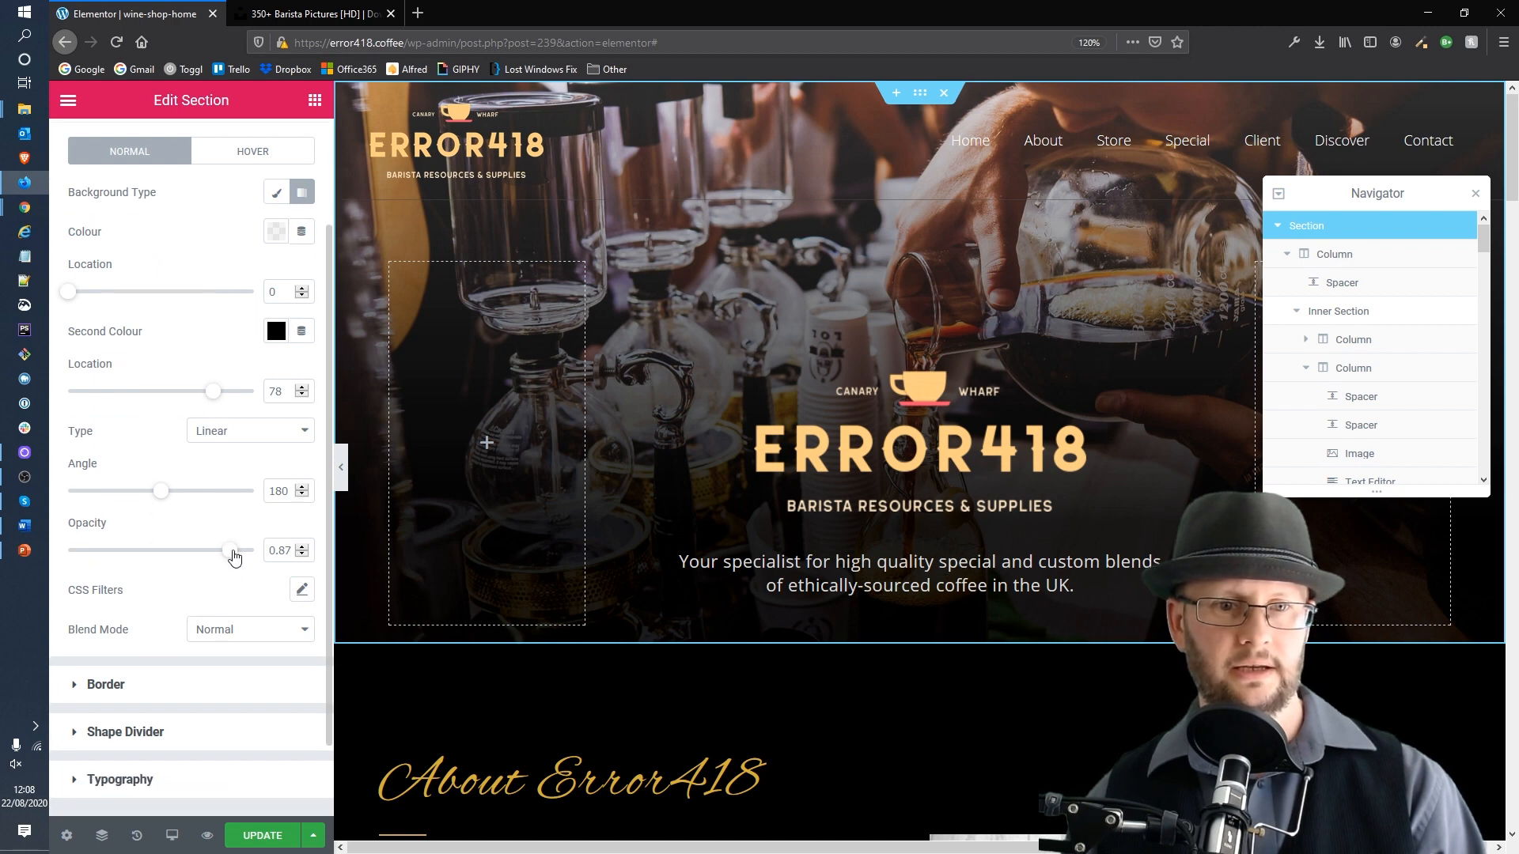
mouse_move(230, 551)
mouse_down()
mouse_move(191, 562)
mouse_move(237, 563)
mouse_up()
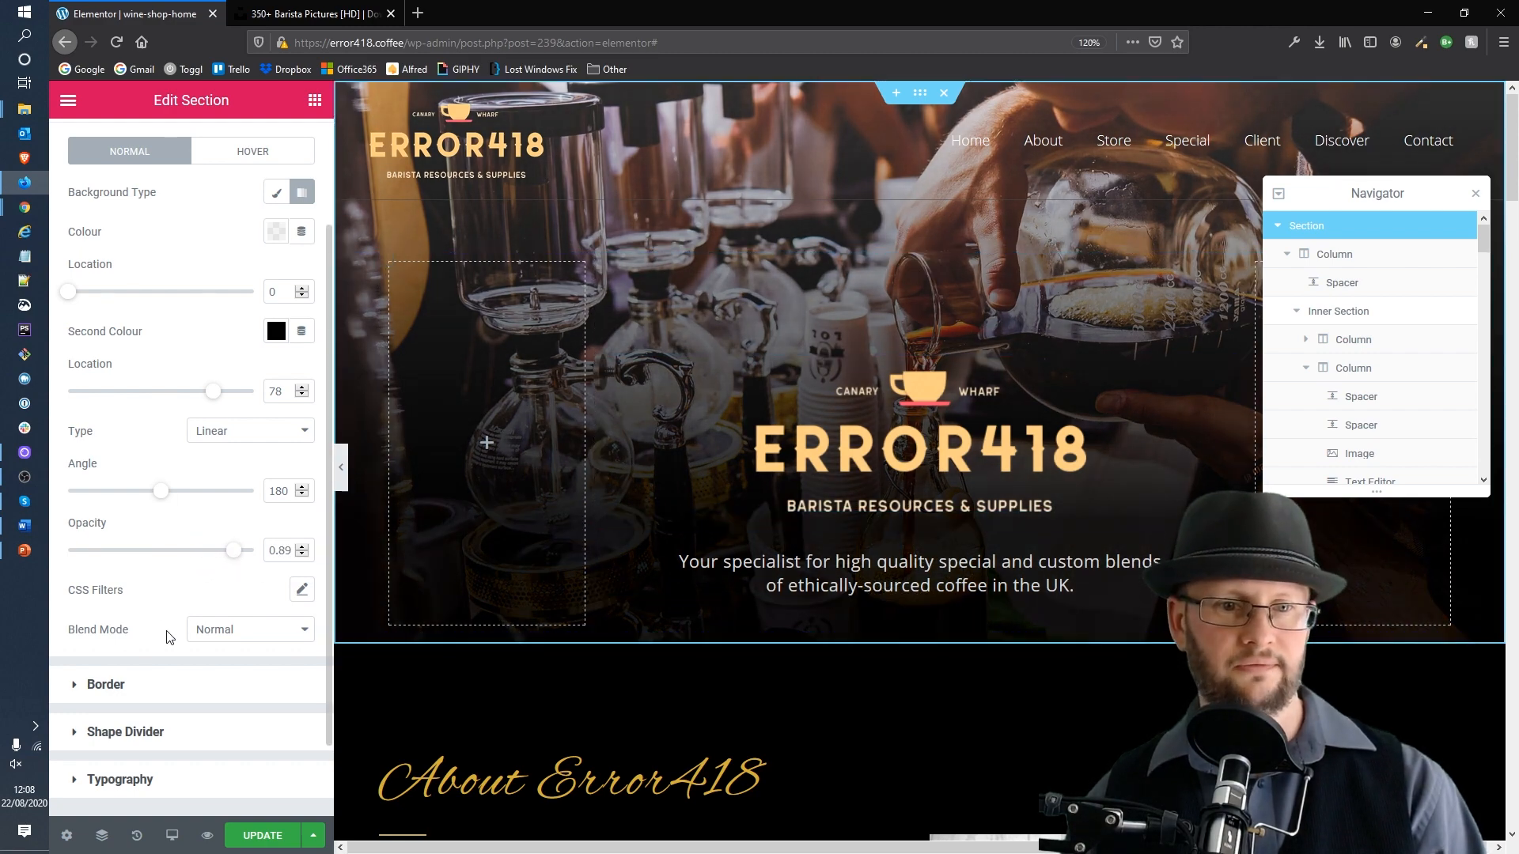
click(276, 842)
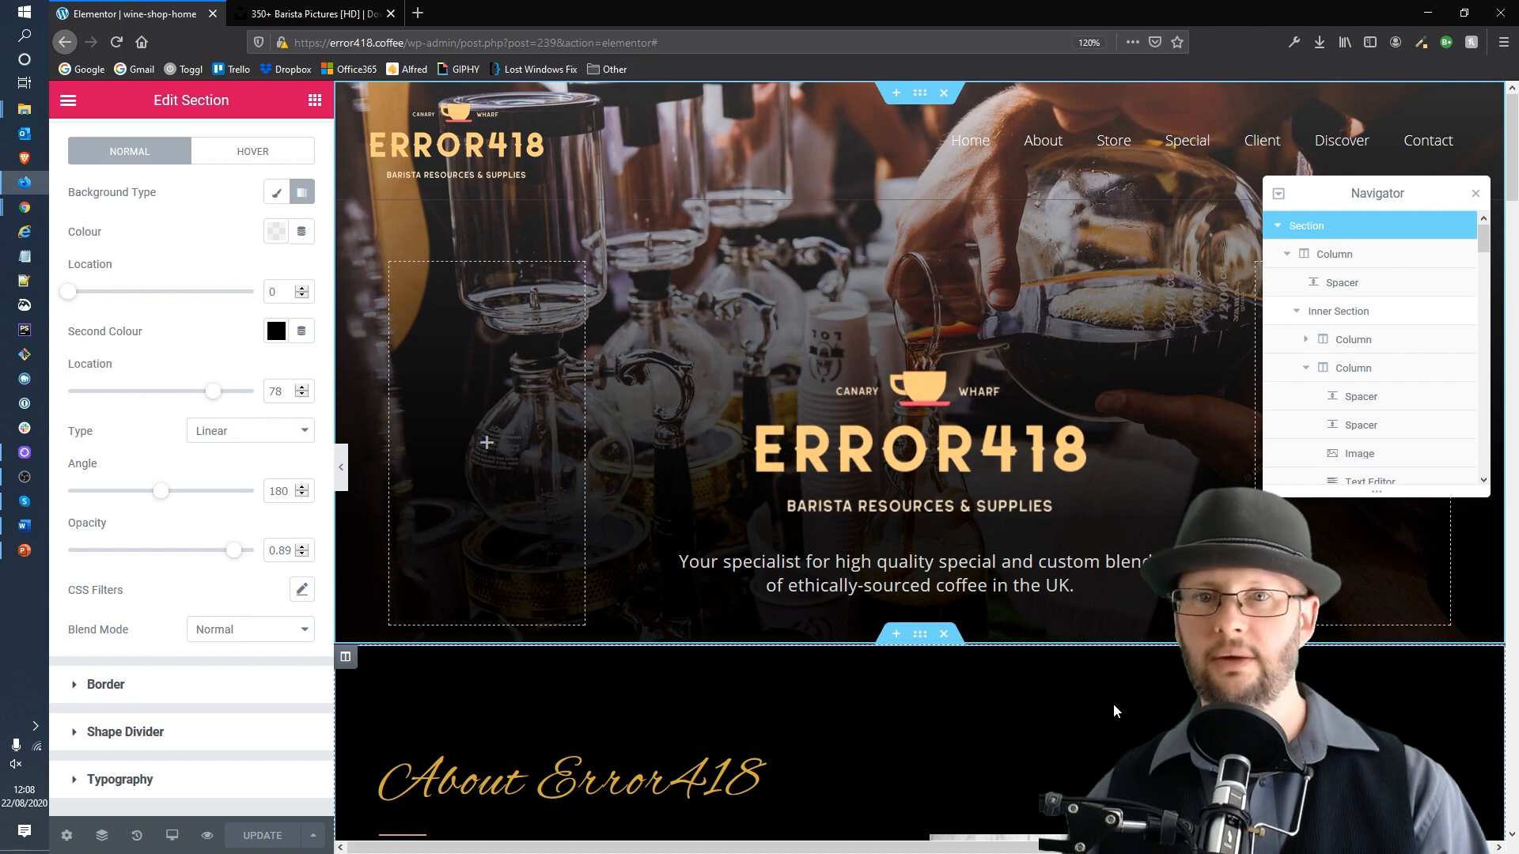
Step: Select the image element in the About Error418 section
scroll(764, 630, down, 1)
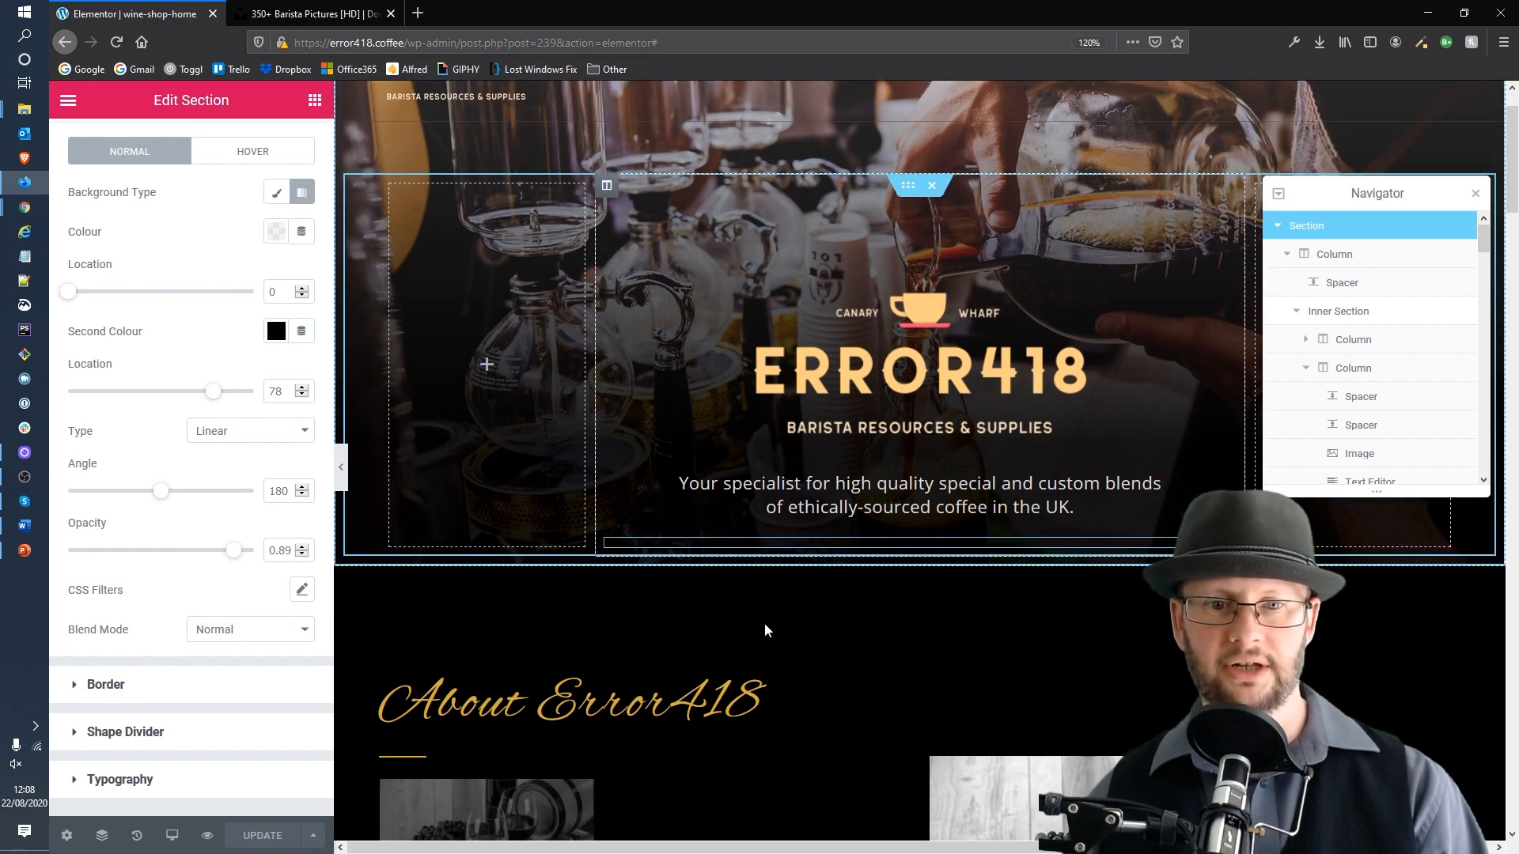
scroll(785, 562, down, 8)
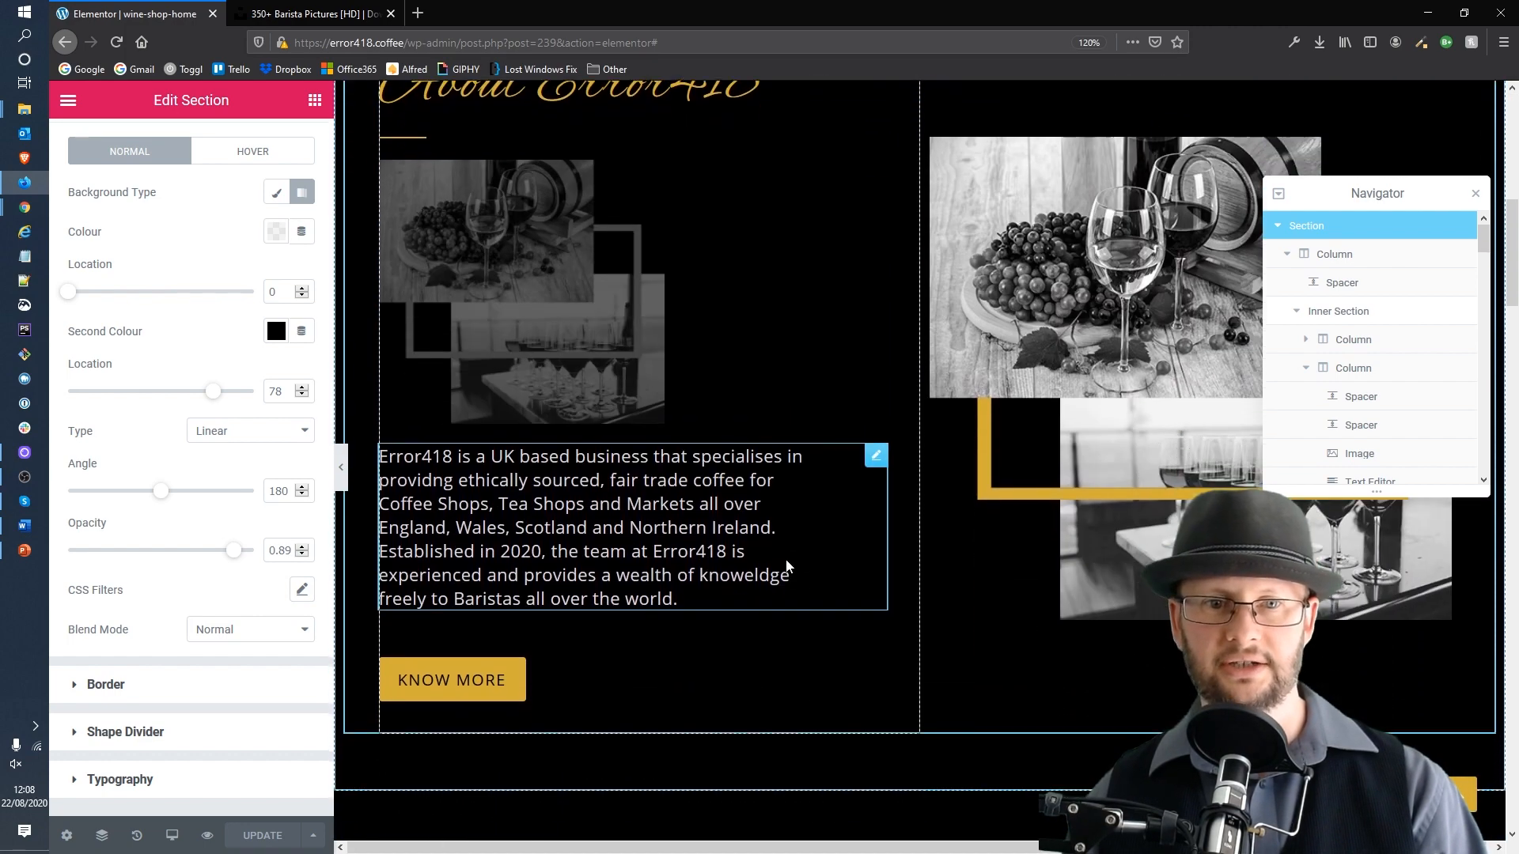
click(534, 273)
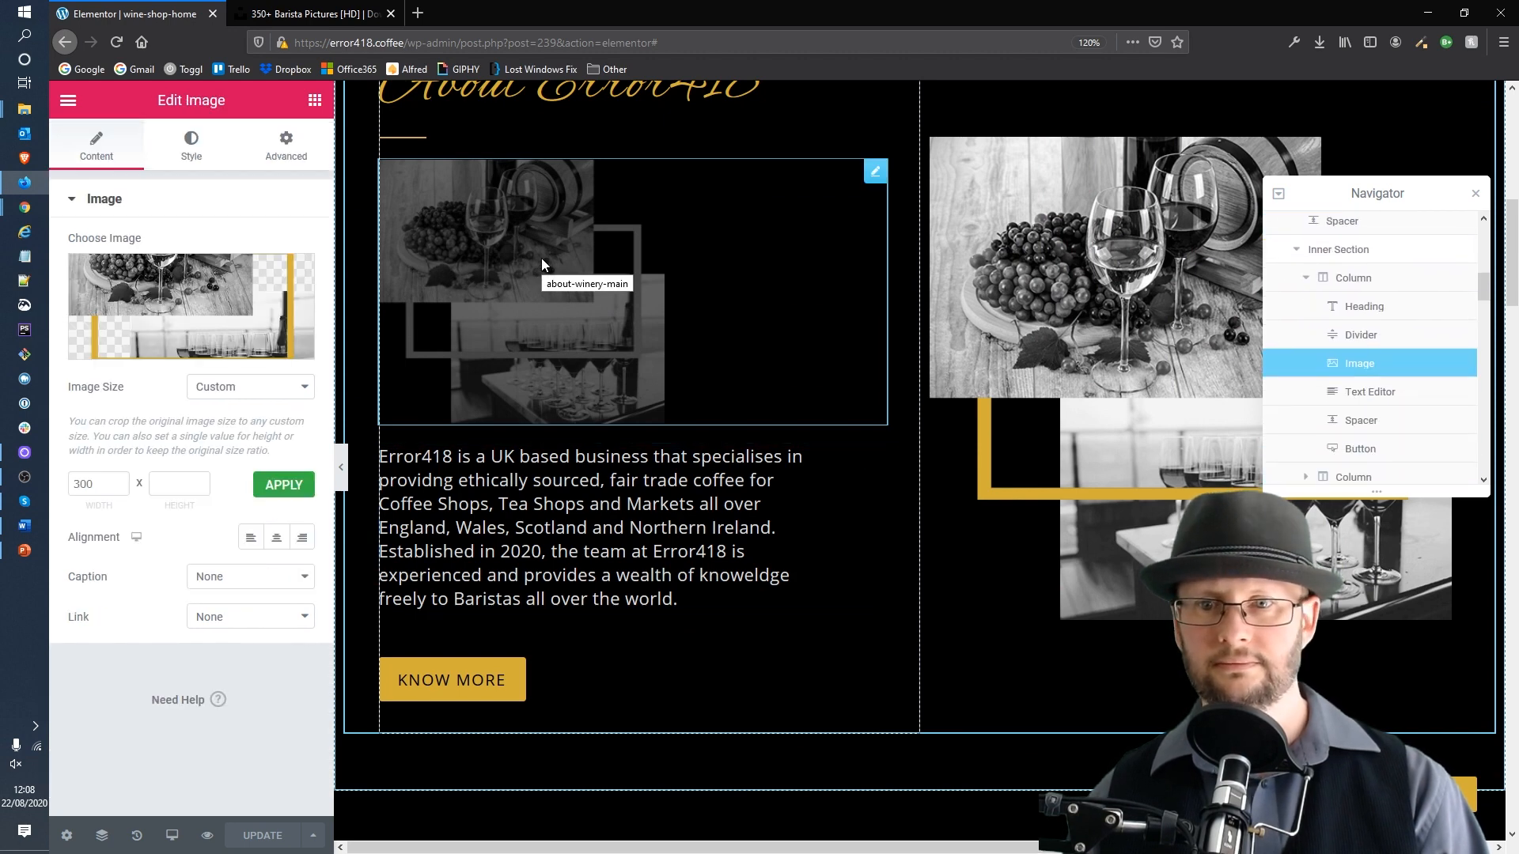
Step: Switch to the Unsplash results and open the landscape photo of baristas serving customers at a bar counter
mouse_move(237, 295)
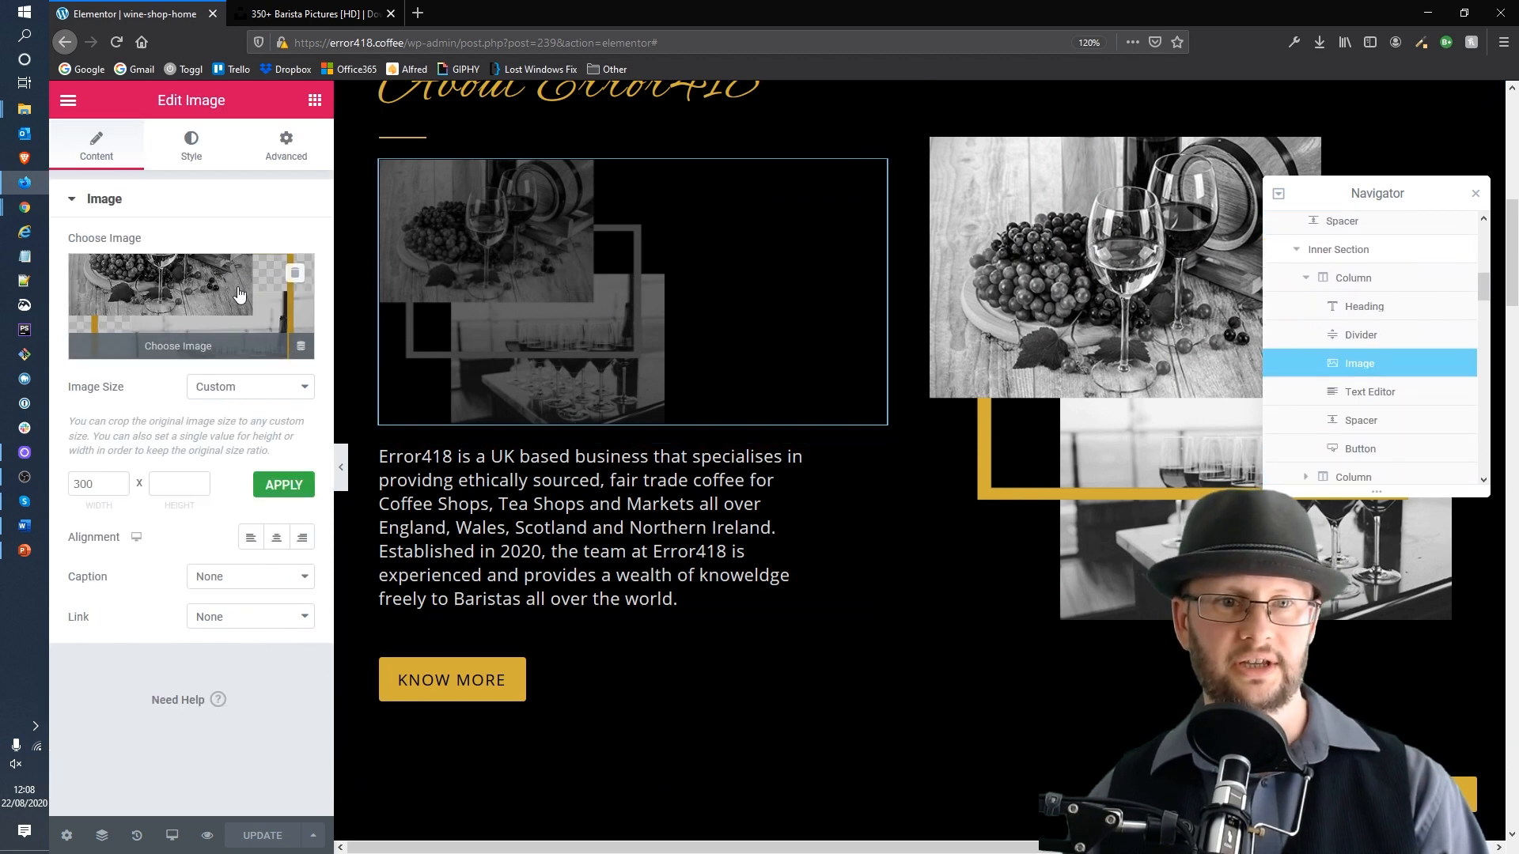
click(331, 10)
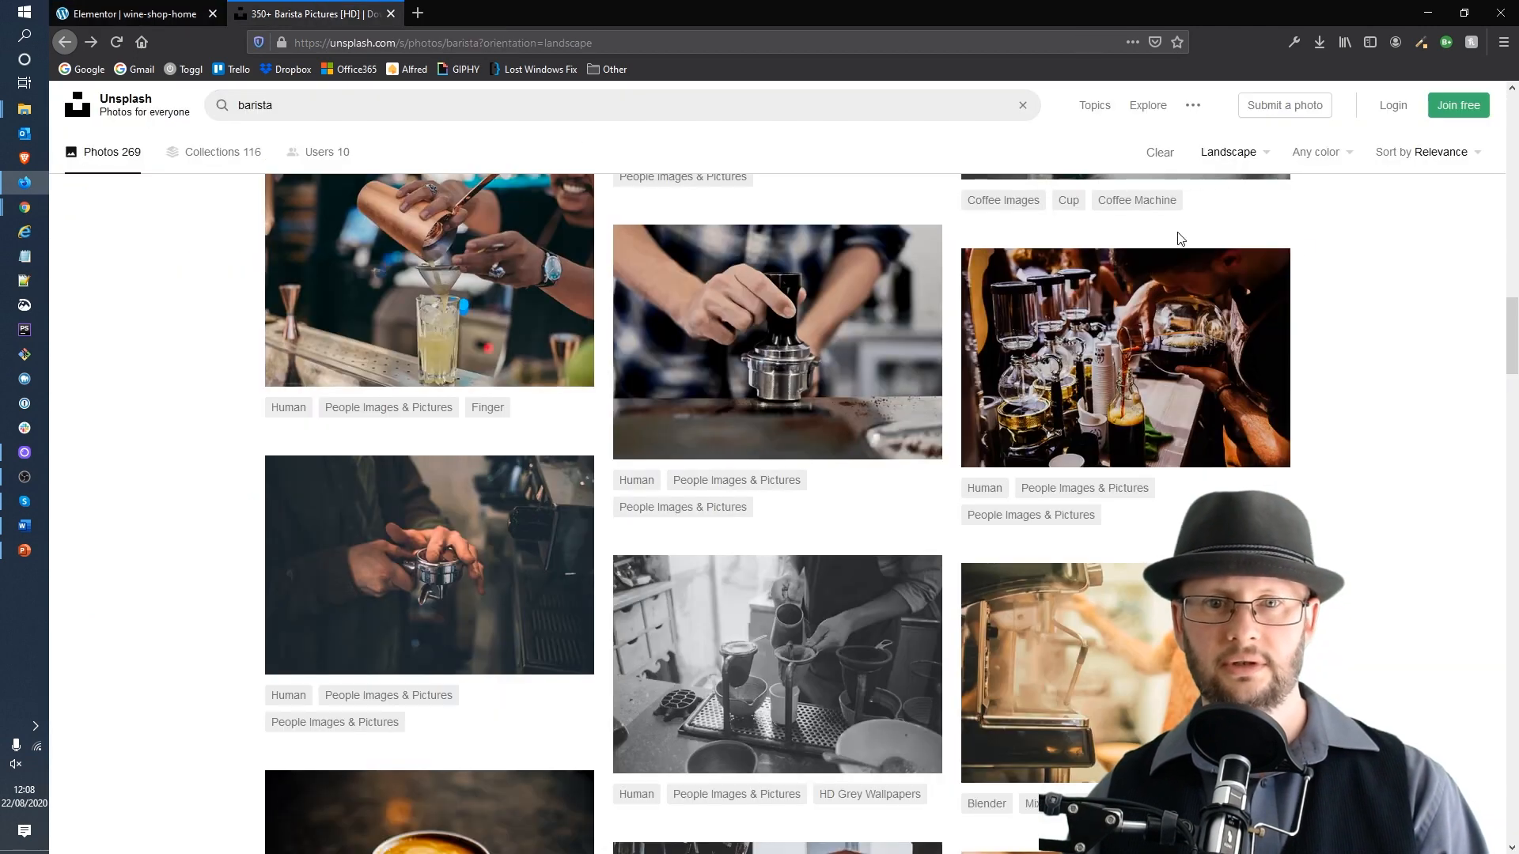
scroll(1346, 339, down, 4)
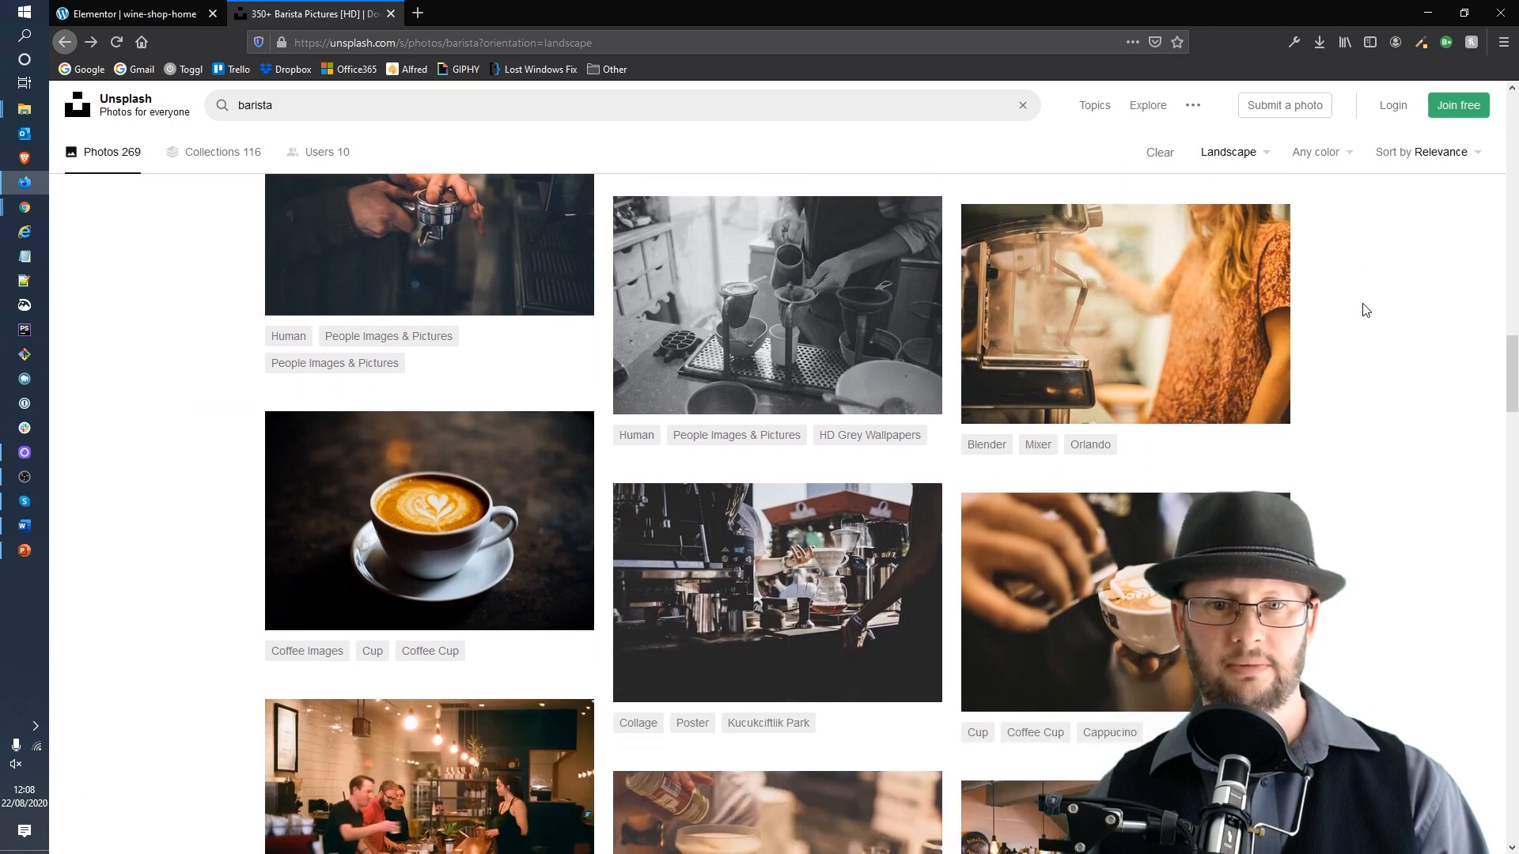
scroll(1366, 310, down, 2)
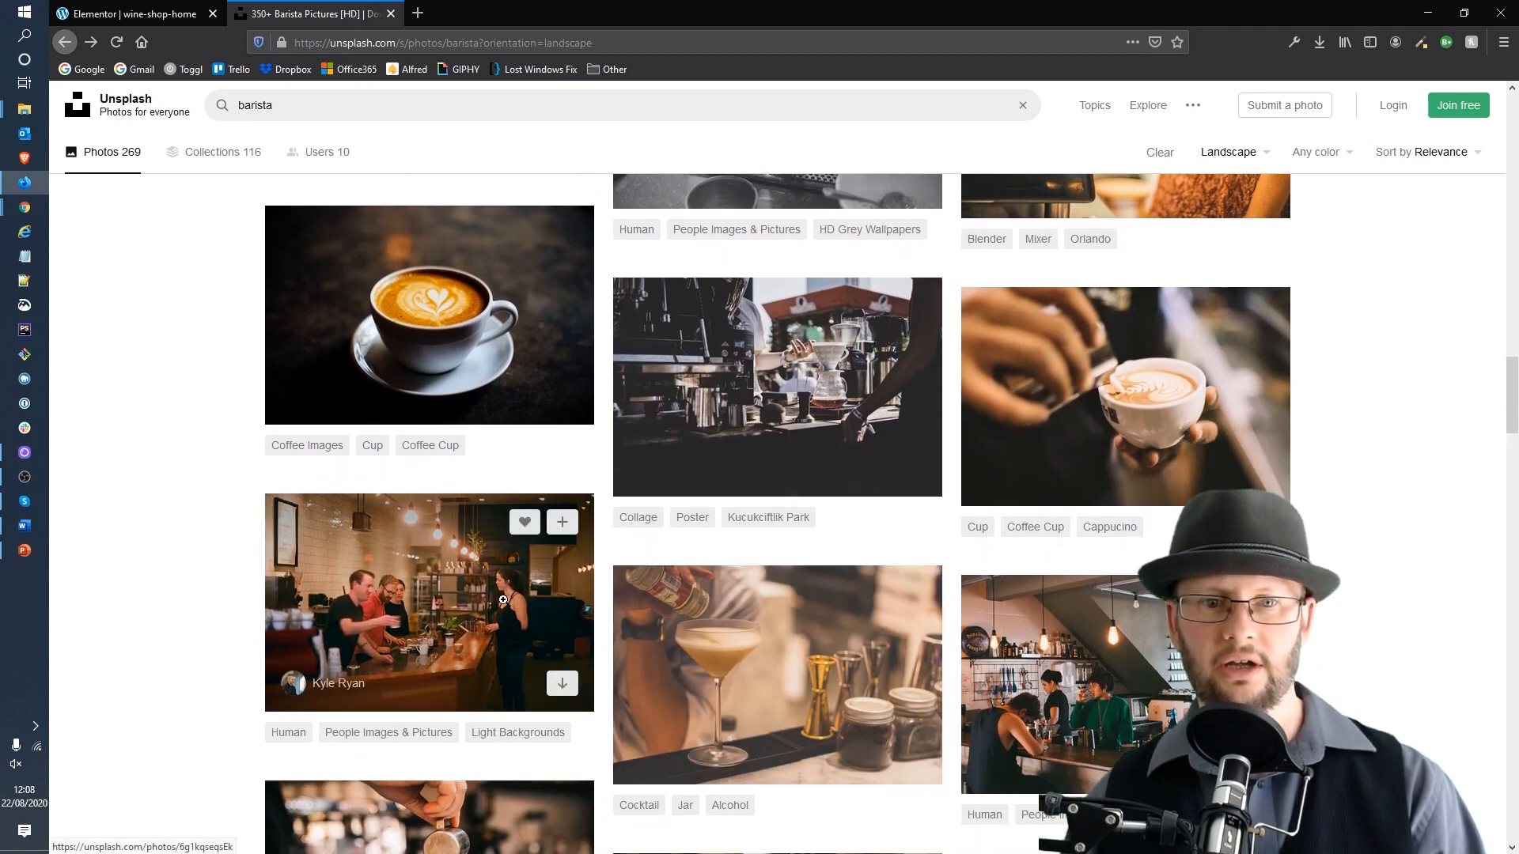
click(475, 609)
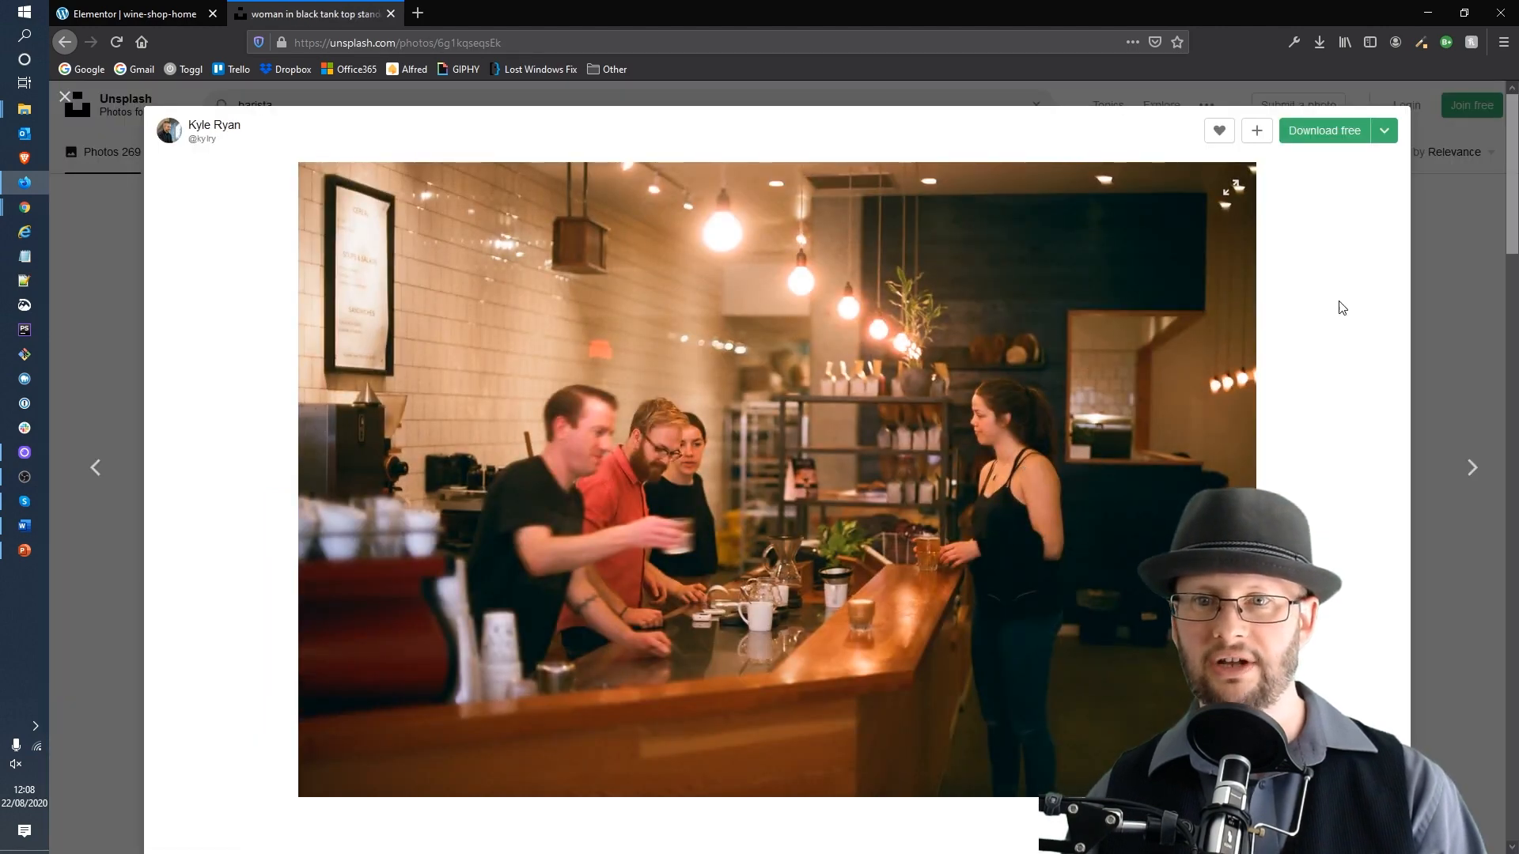
Step: Download the photo in Medium (1920x1272) size and save the file
click(1383, 133)
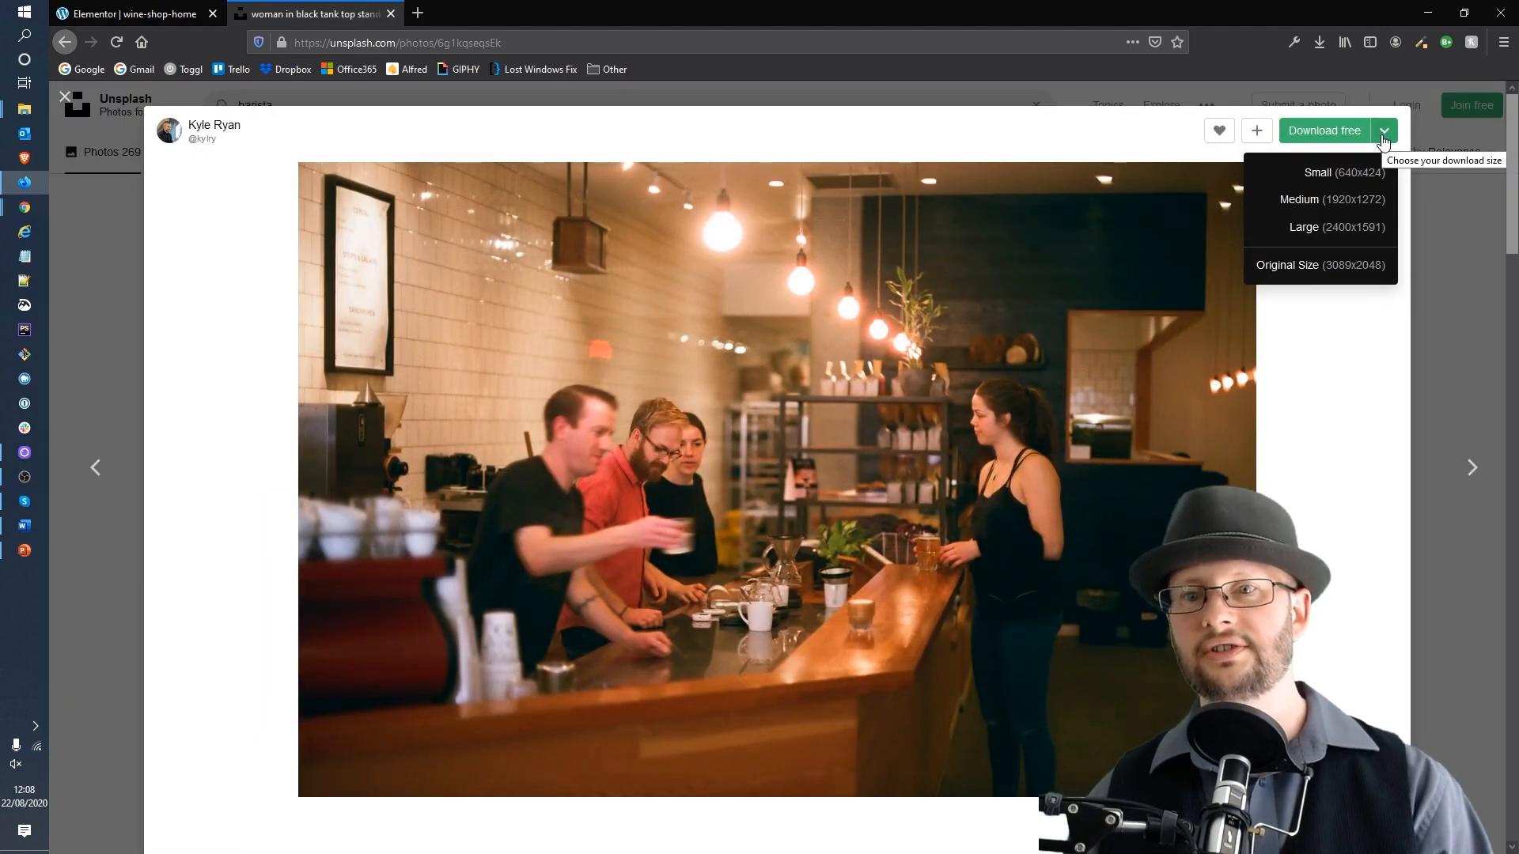
click(1343, 204)
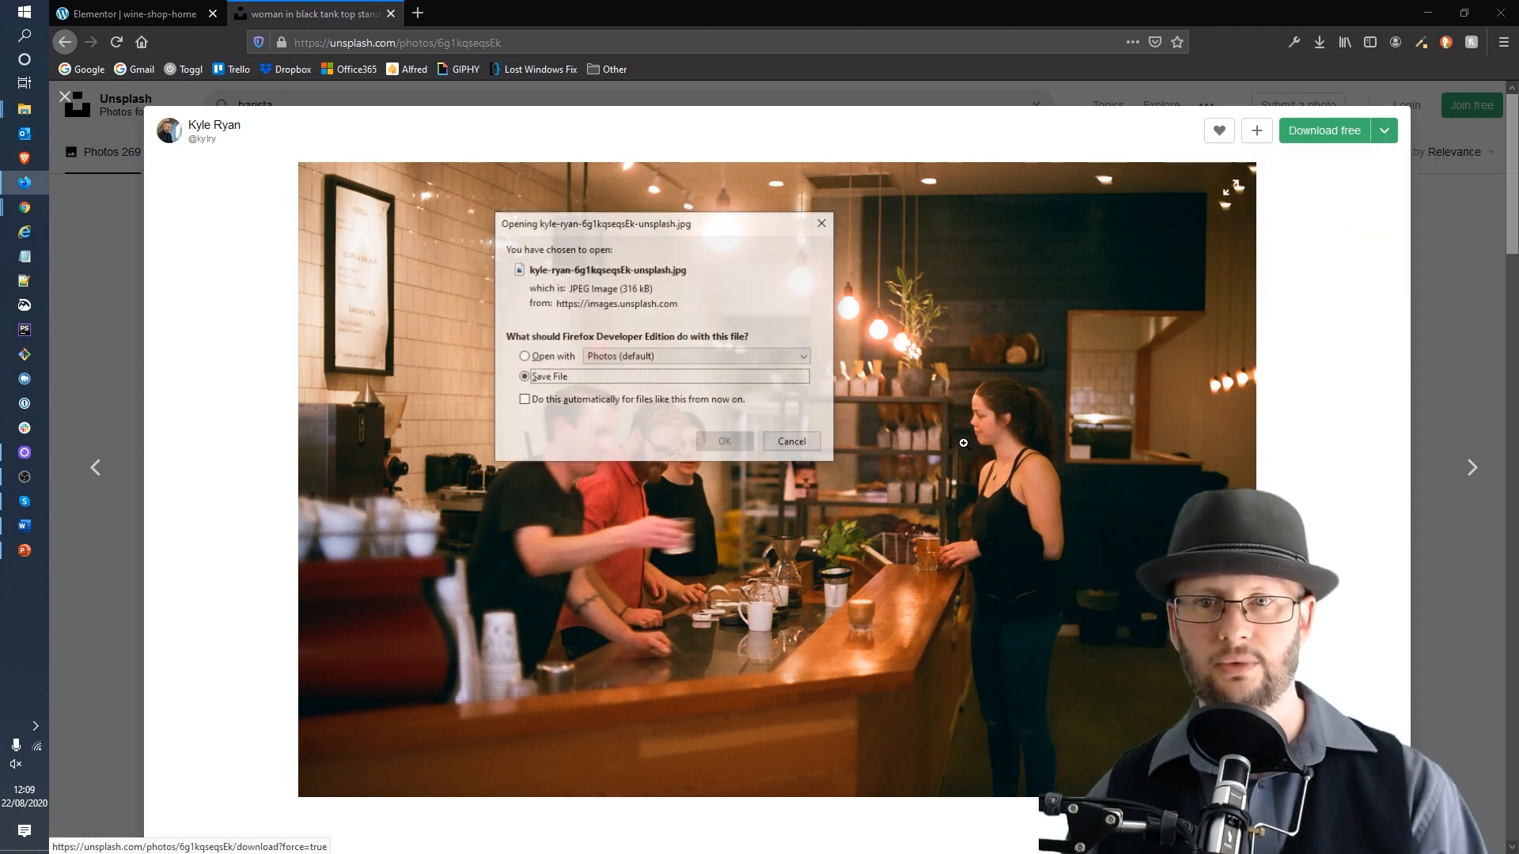
click(724, 441)
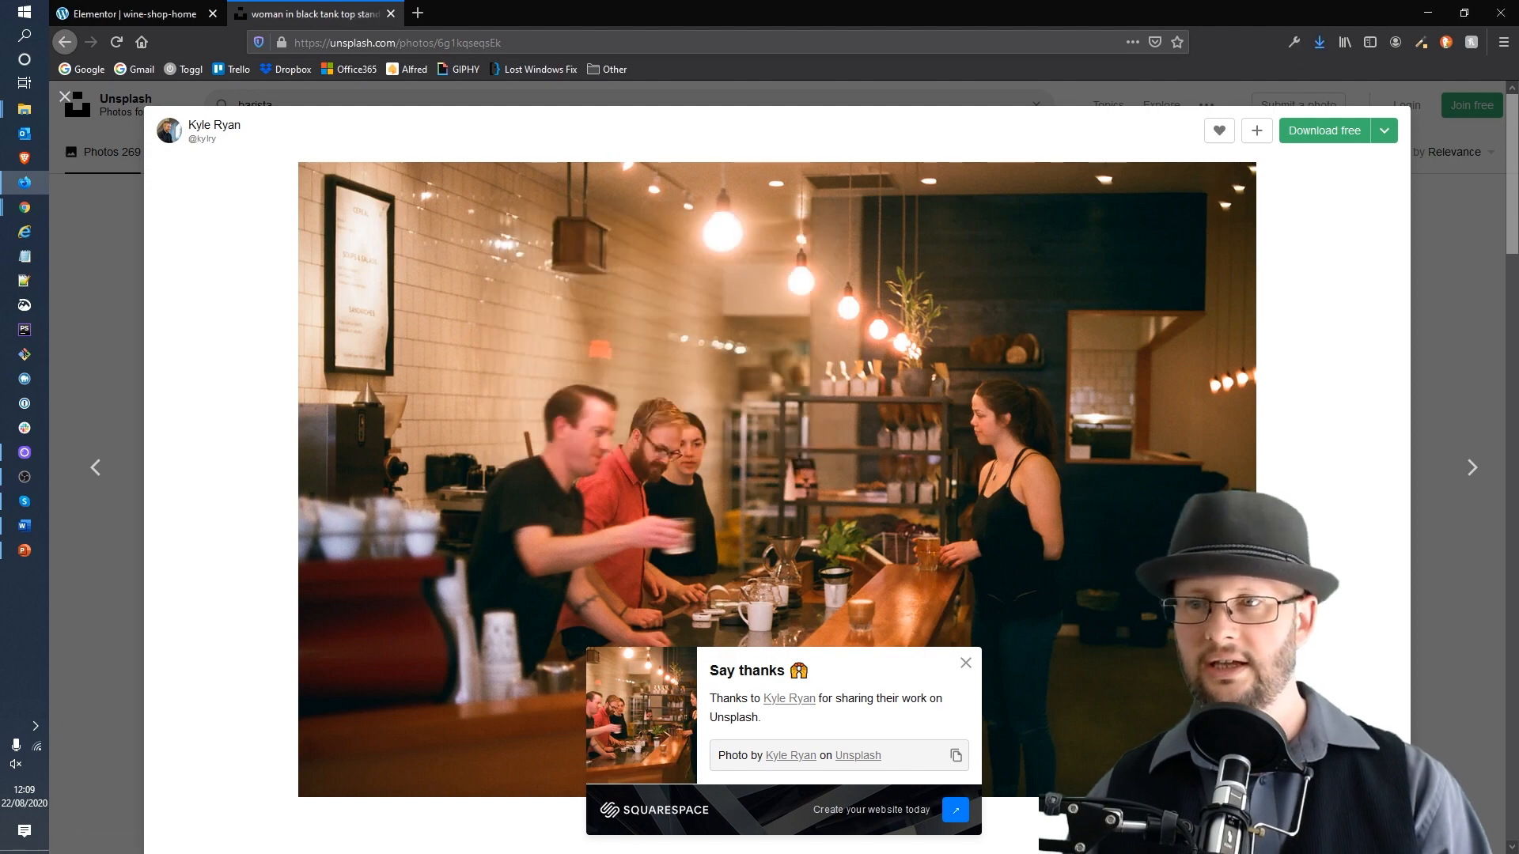
Step: Upload the downloaded barista bar photo into the media library while choosing the About Error418 image
click(133, 14)
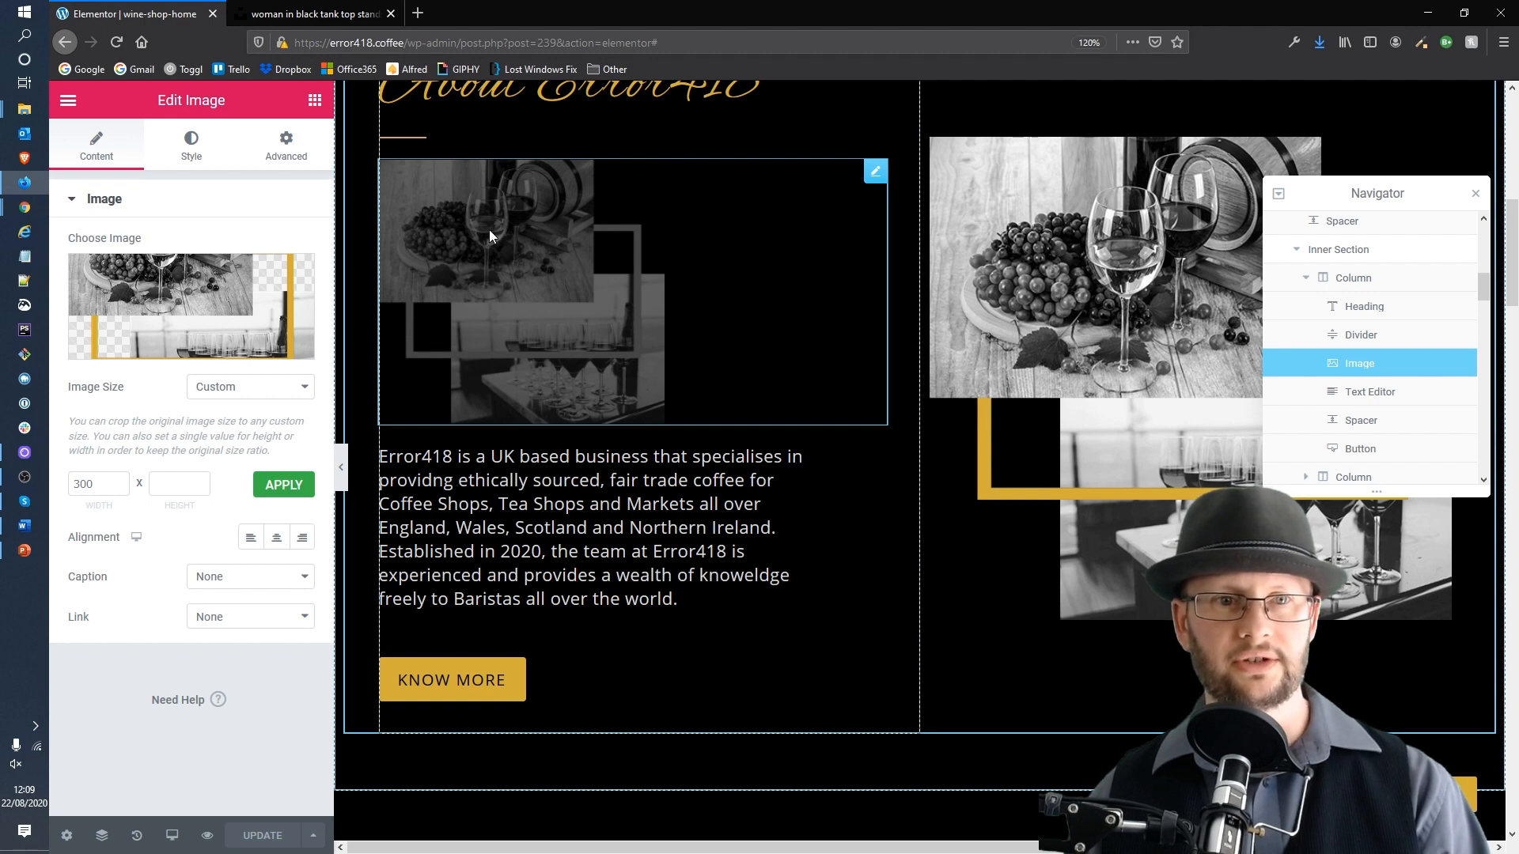
click(175, 292)
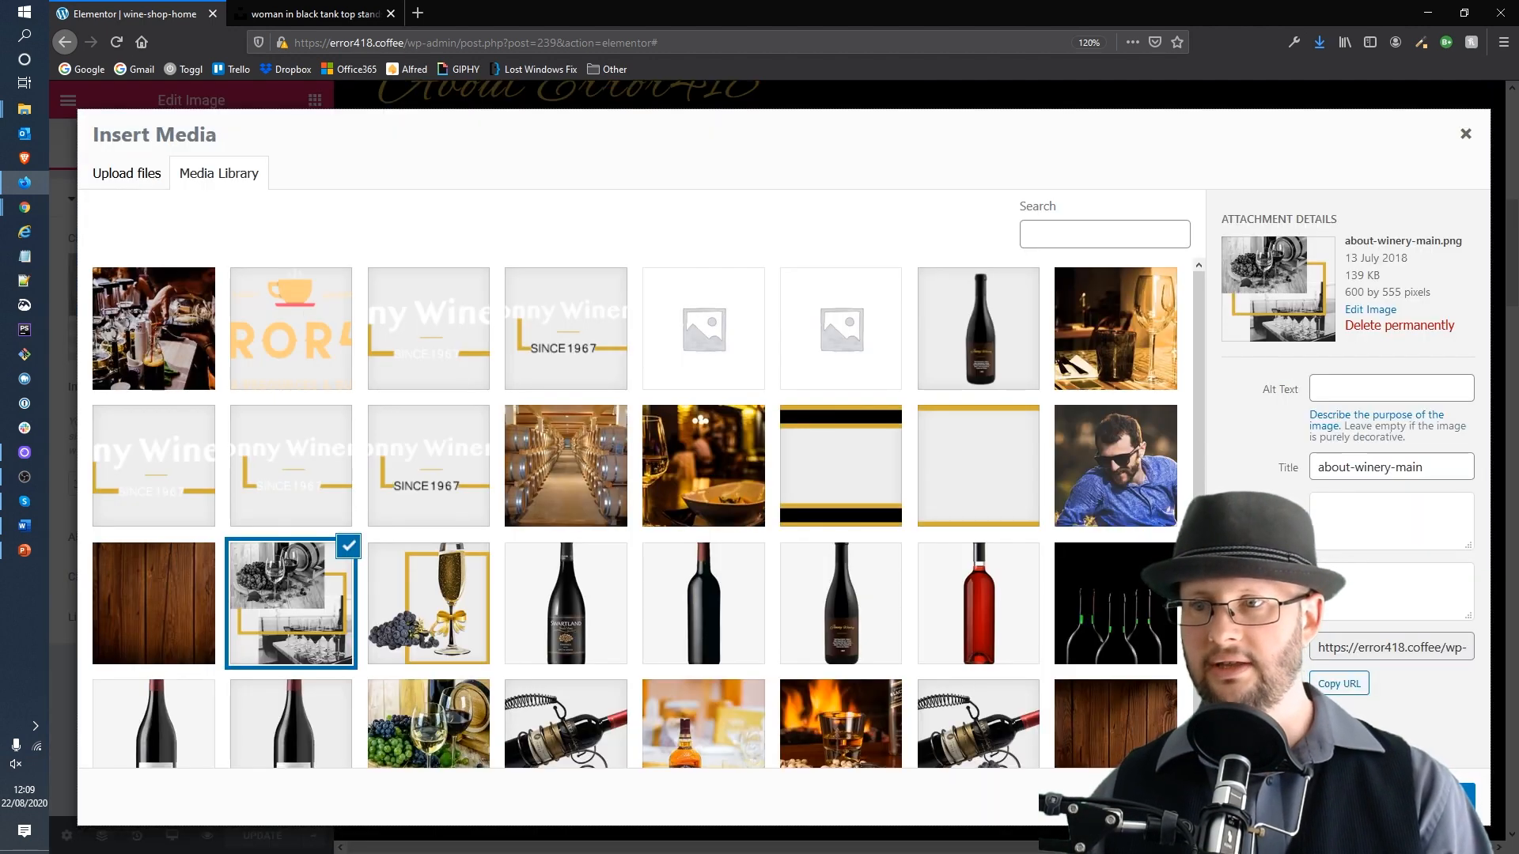
drag(2, 395, 444, 392)
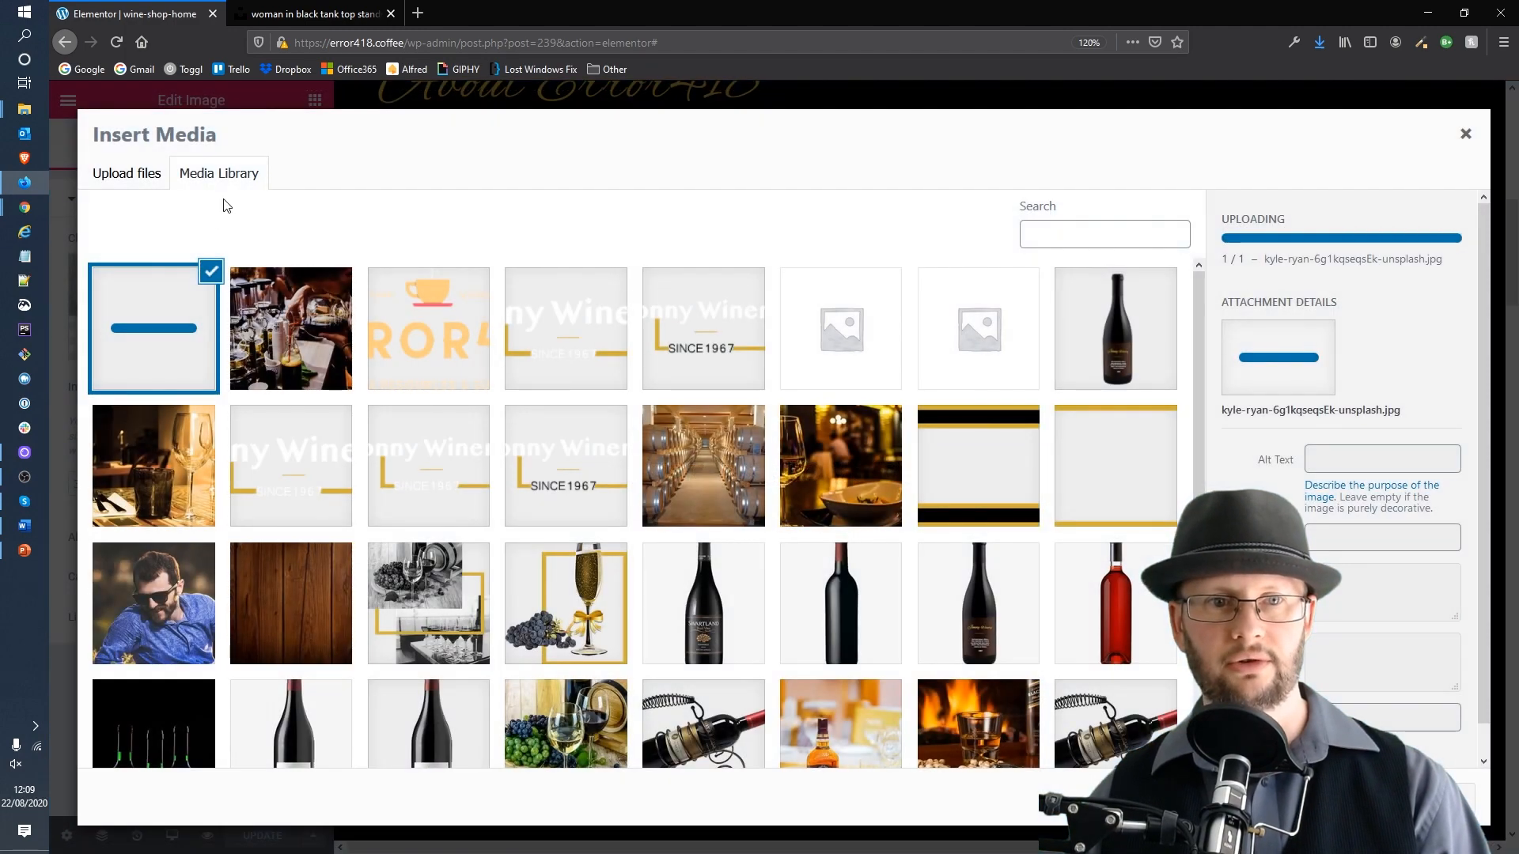
click(125, 170)
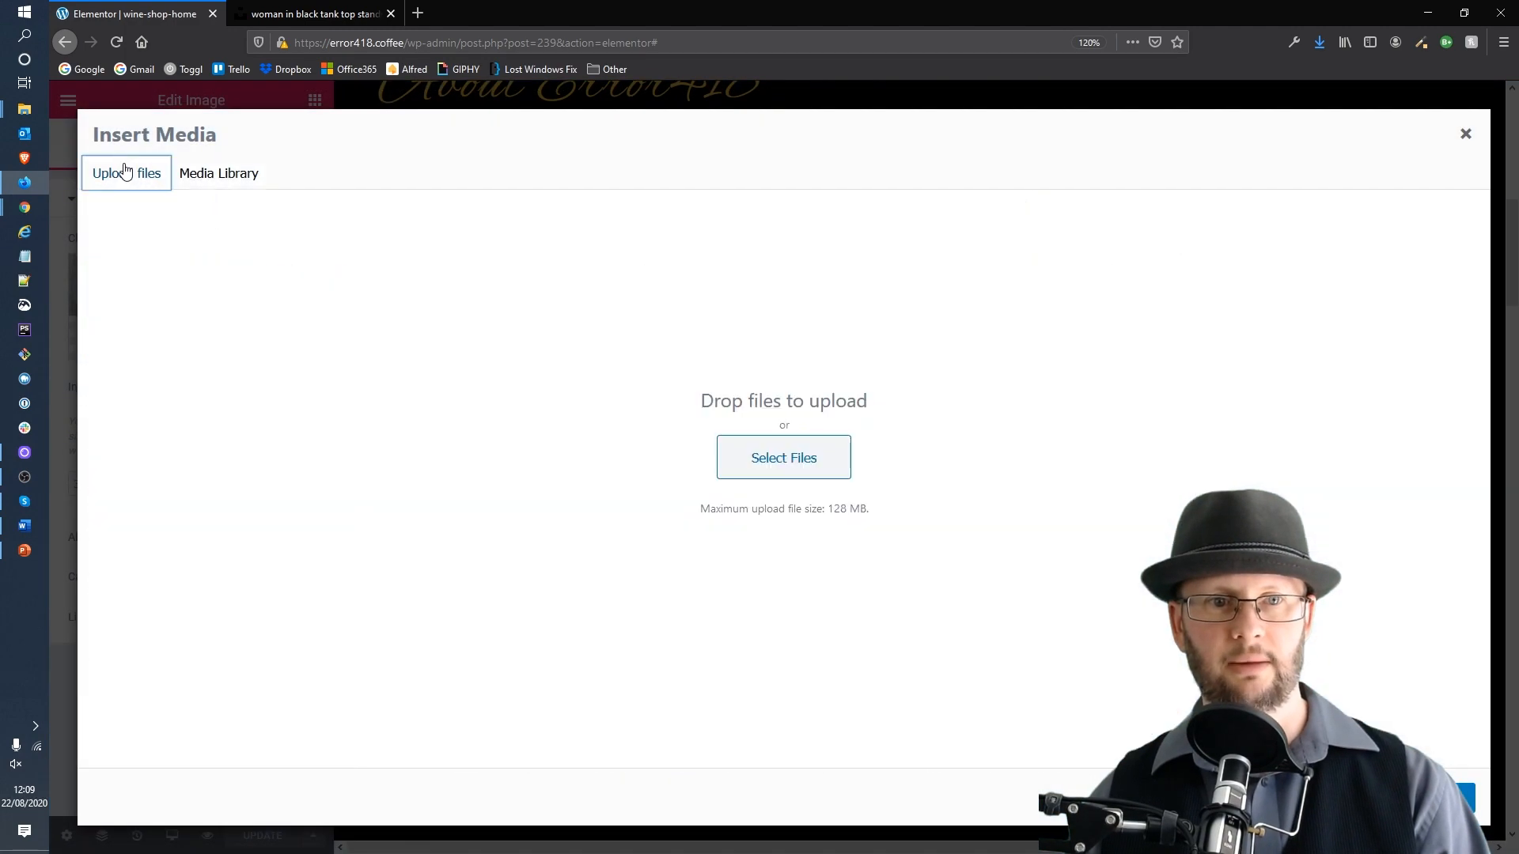
click(228, 176)
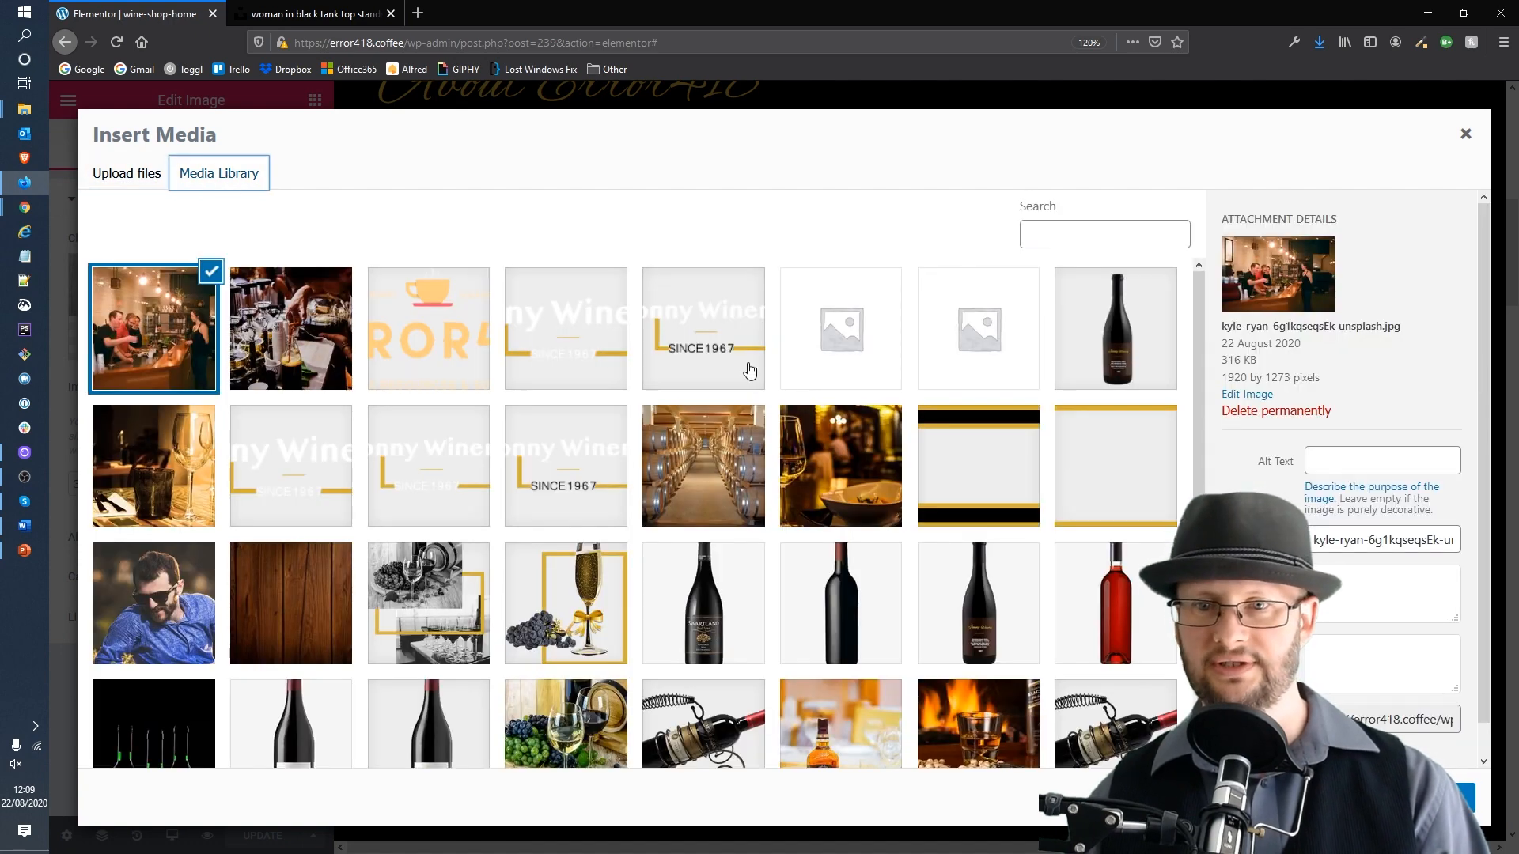
Step: Copy the photo's title, baristas serving a customer, into its alt text and insert it as the About image
click(1374, 545)
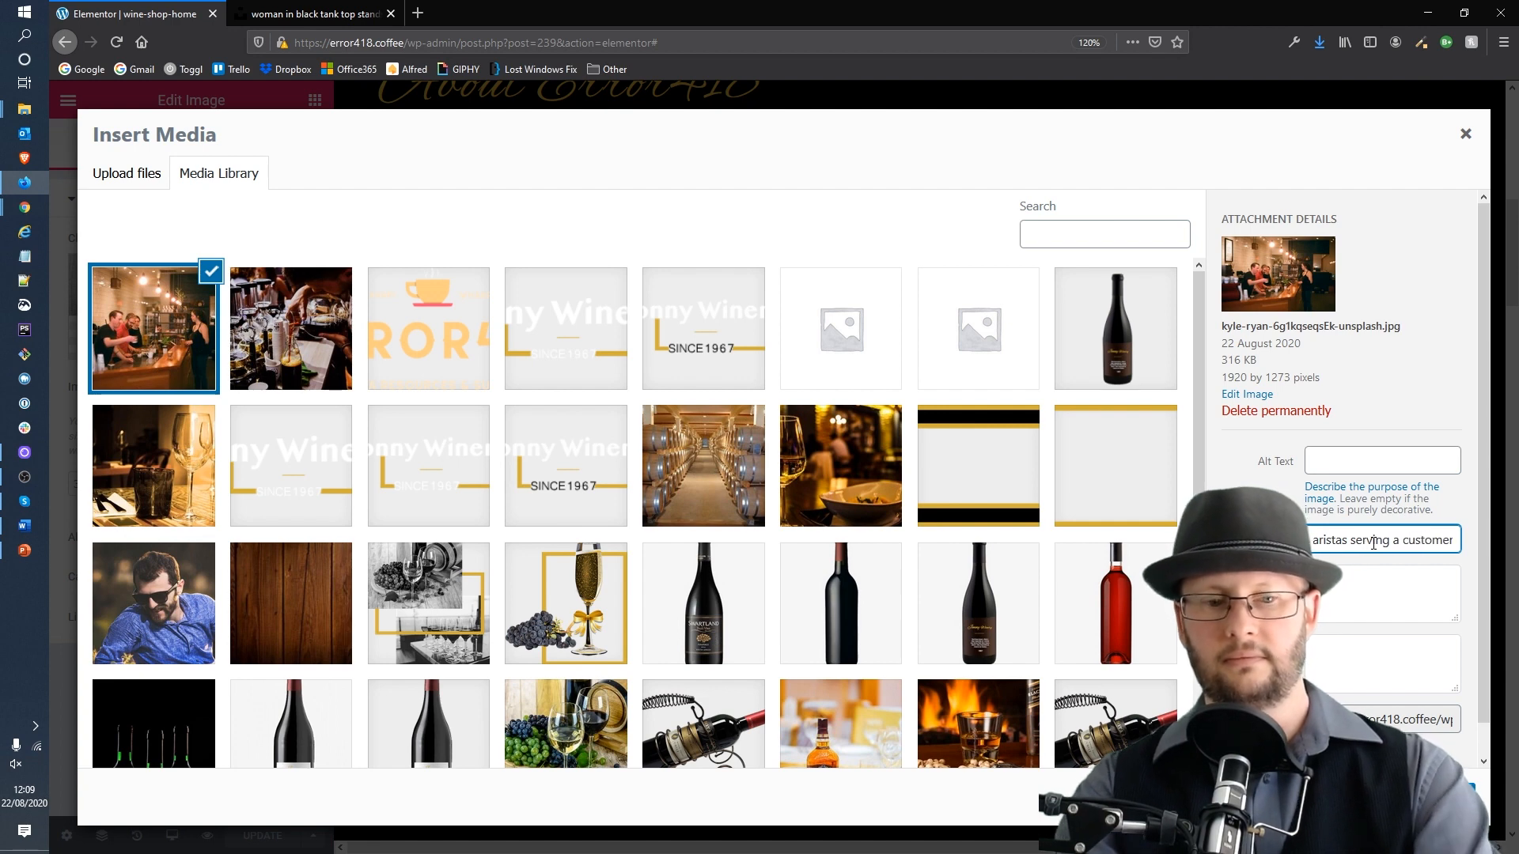
click(1364, 463)
text(Baristas serving a customer)
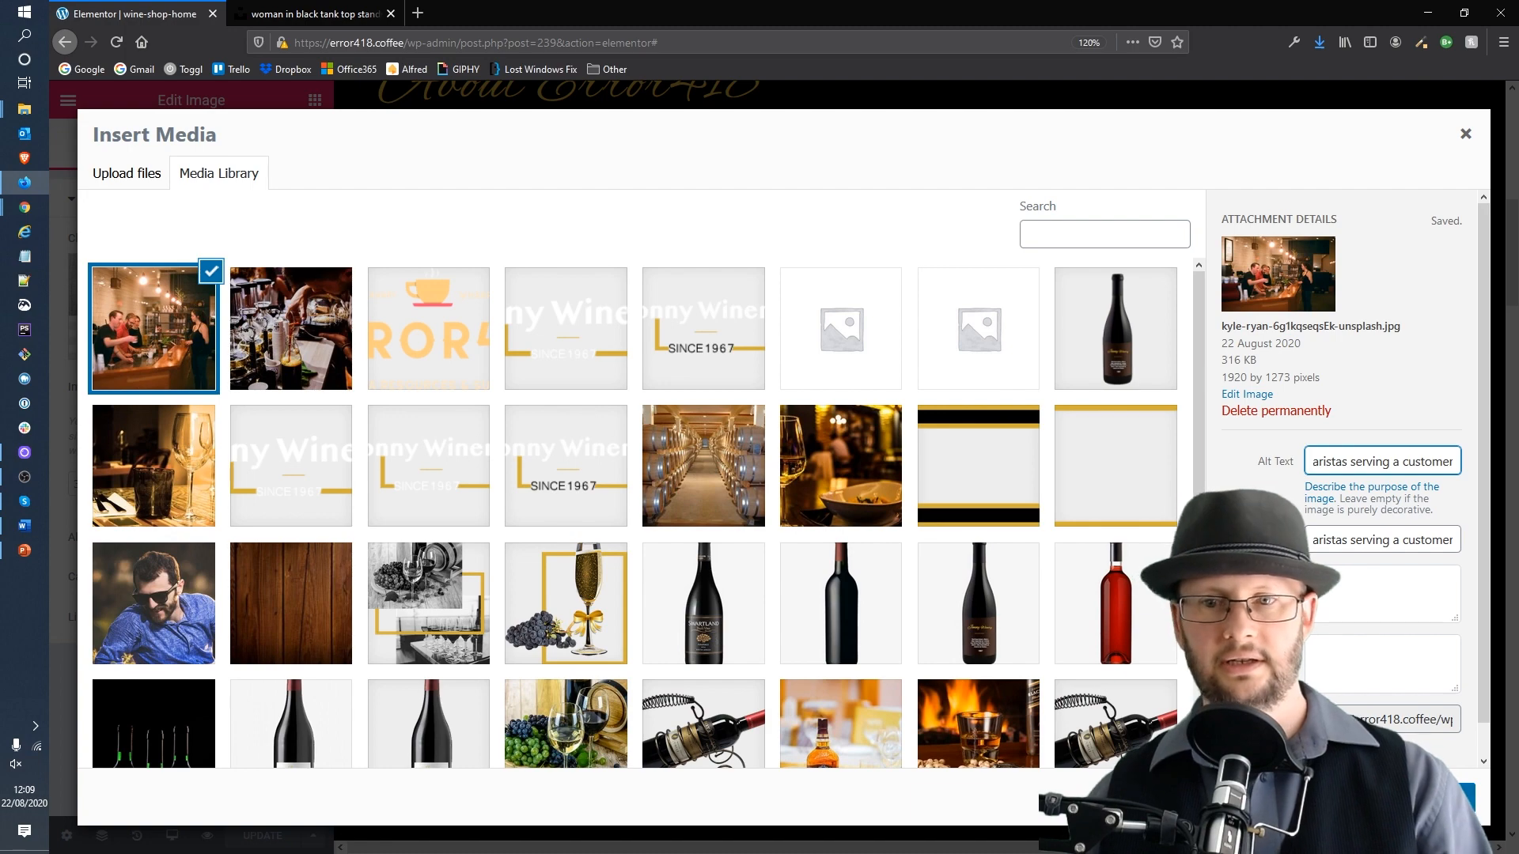
Step: Select the champagne image element in the Special Case section
scroll(1416, 681, down, 1)
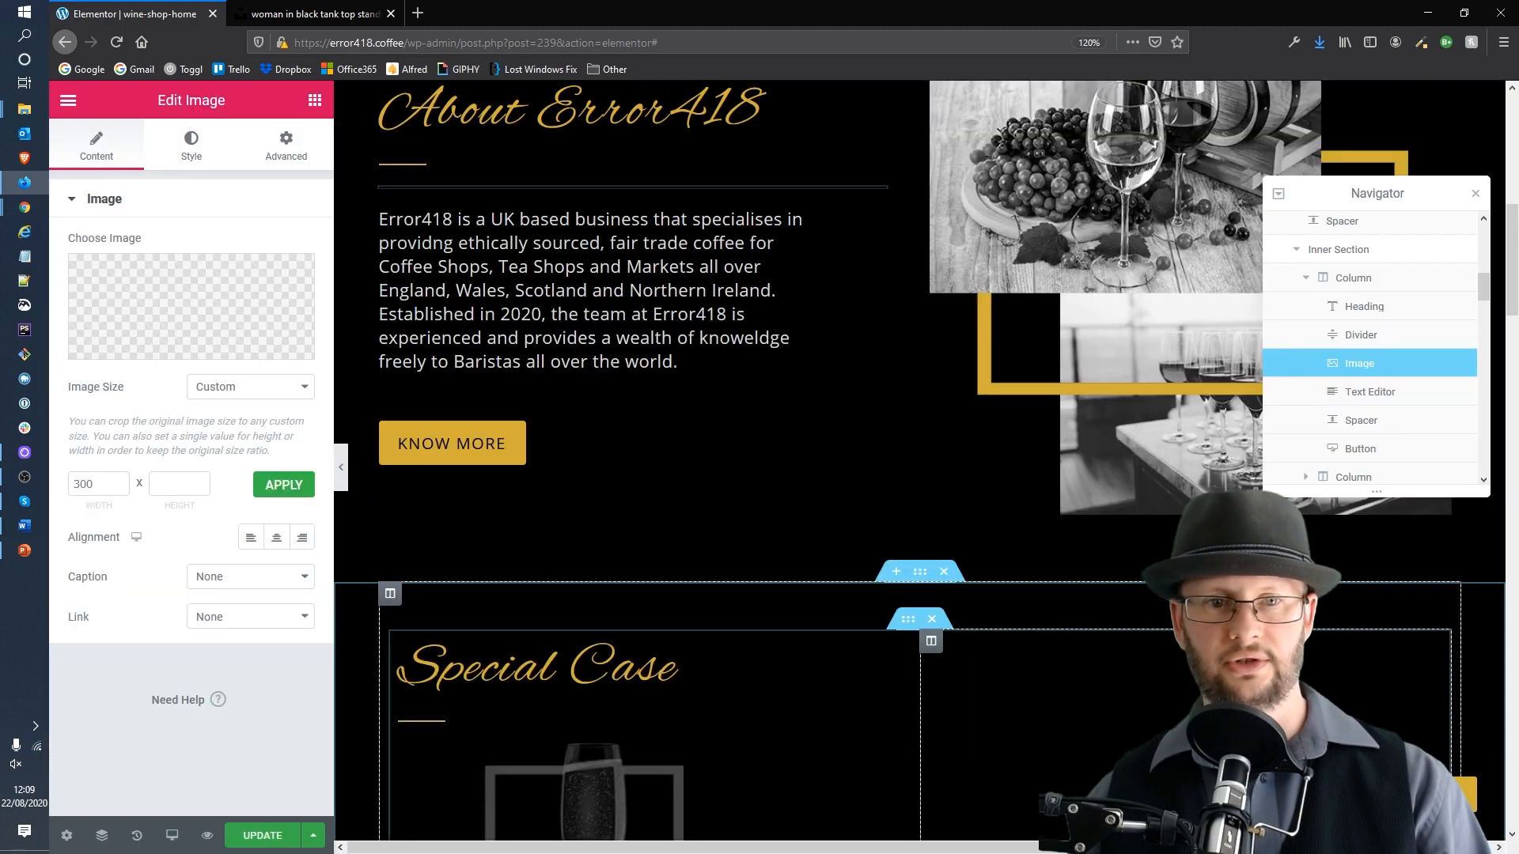
scroll(1061, 397, down, 5)
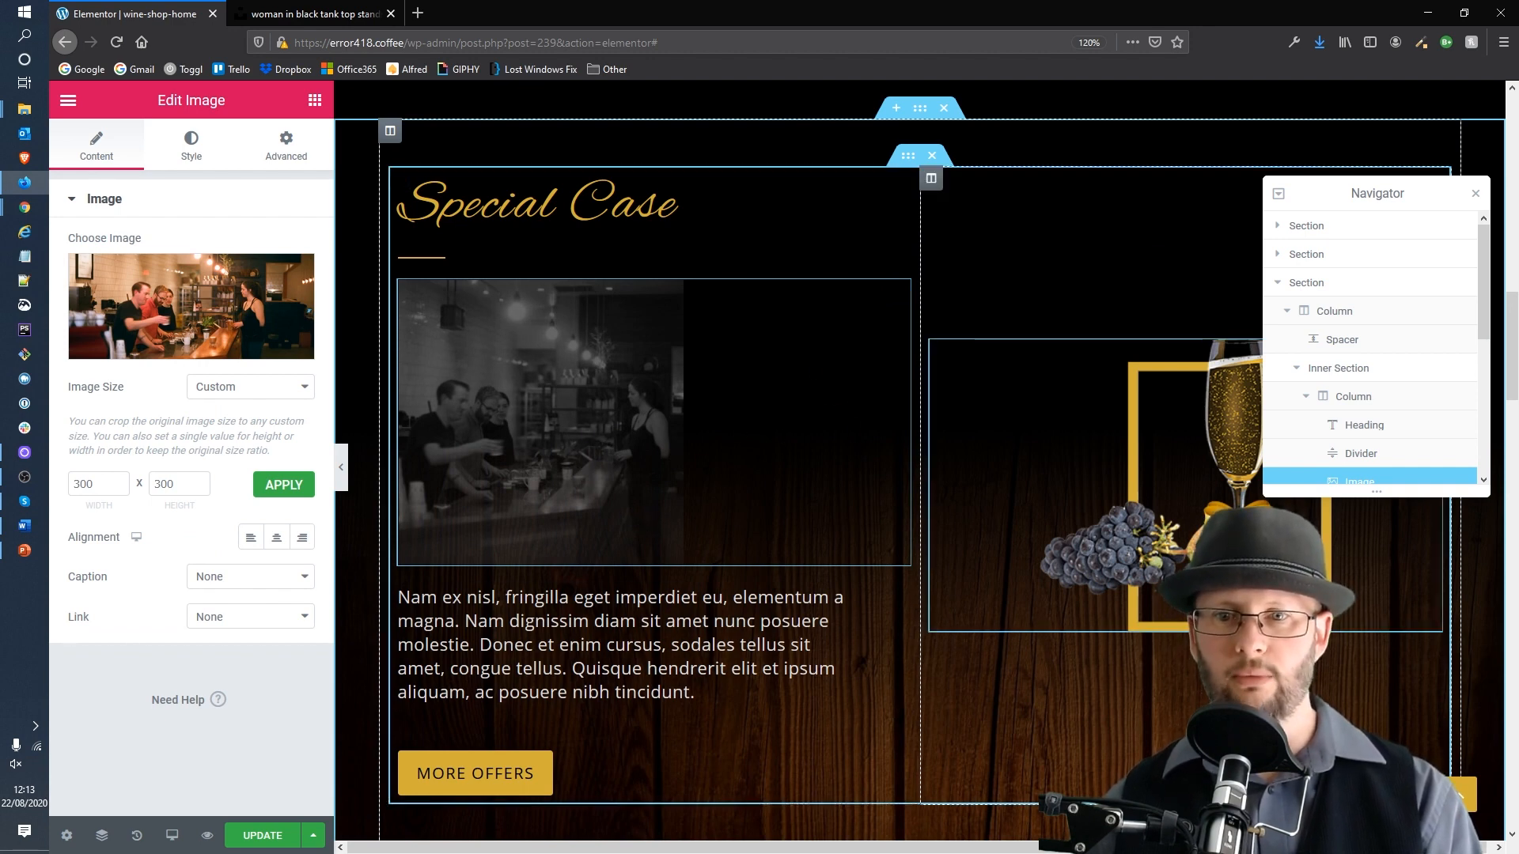
click(1249, 563)
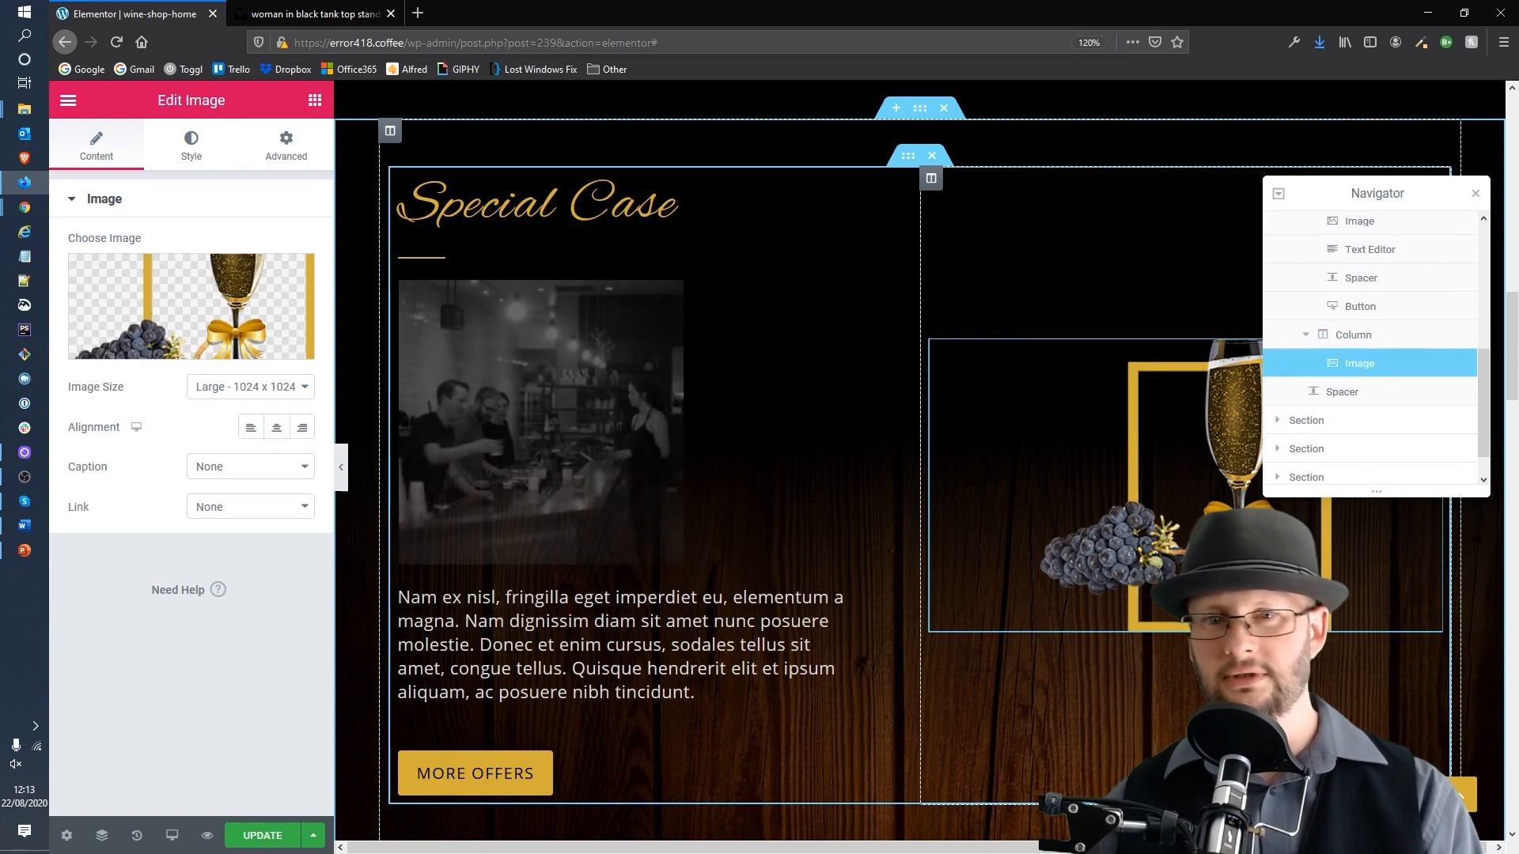
Step: Return to the Unsplash barista results and open the latte art photo by Di Bella Coffee
click(356, 14)
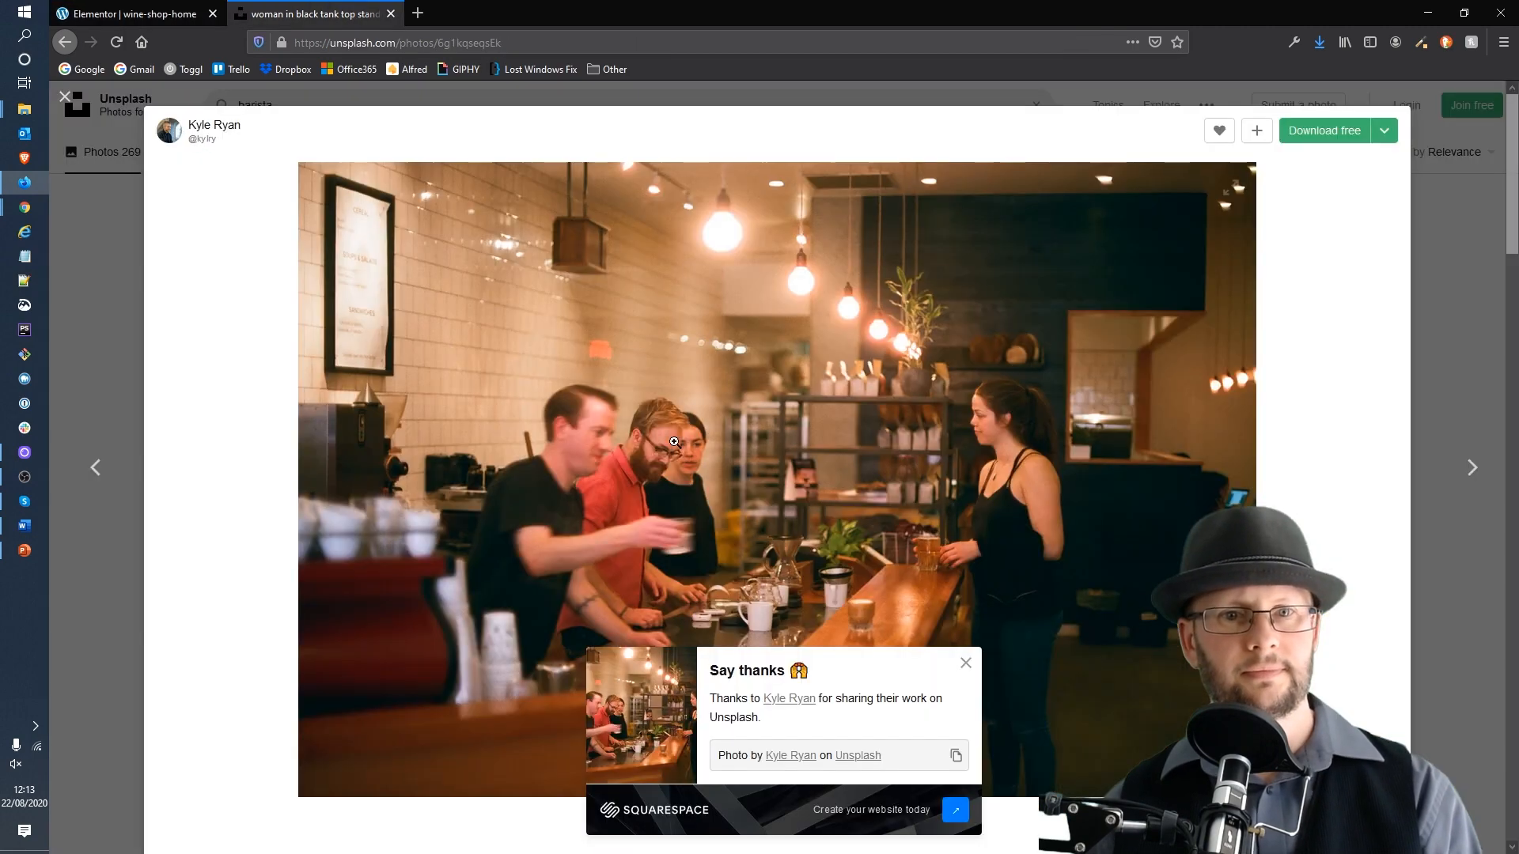
click(1469, 225)
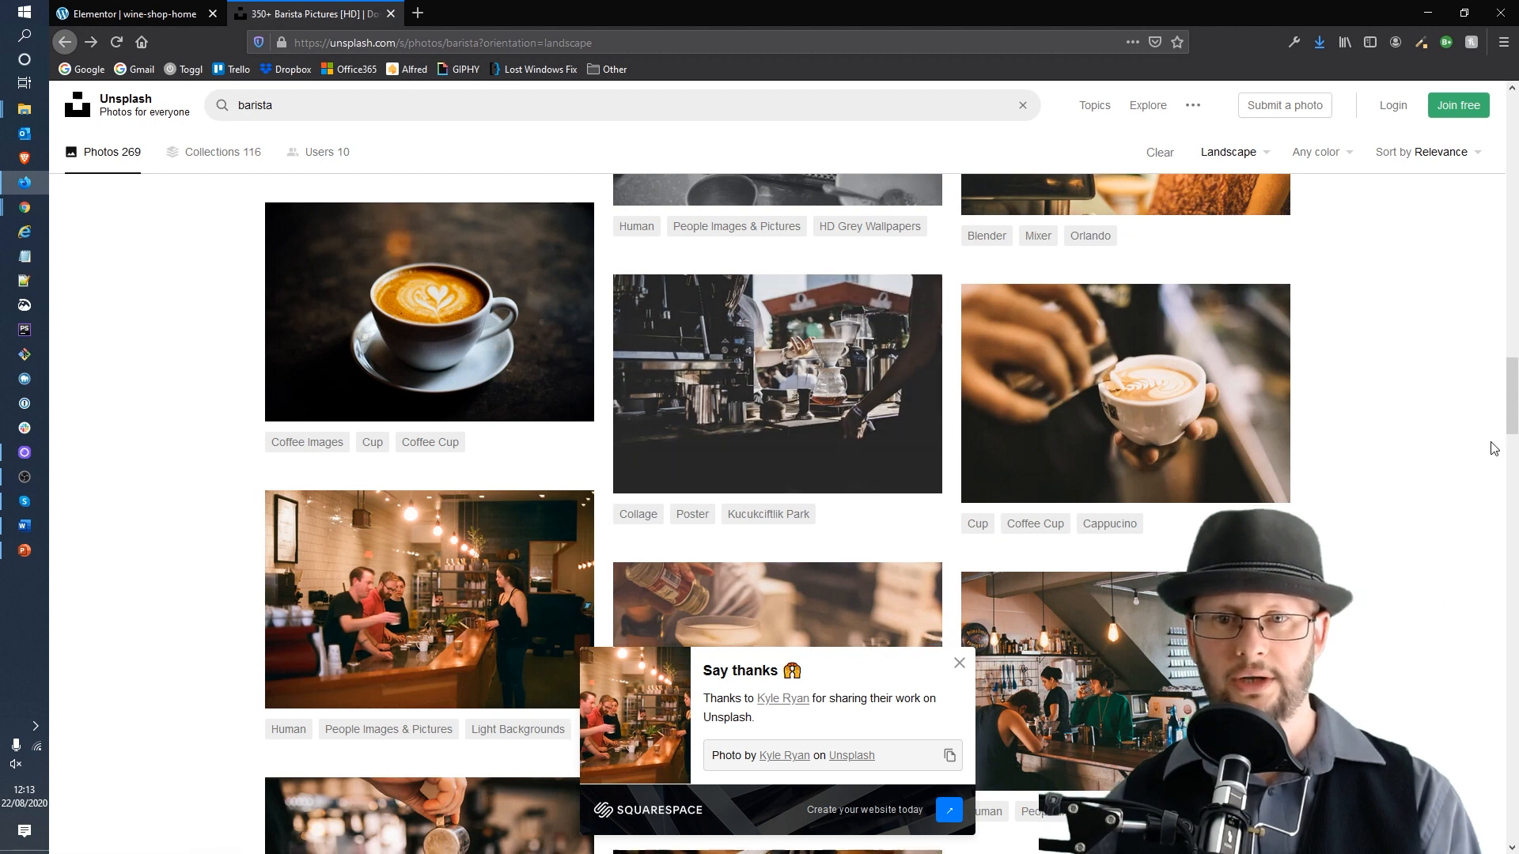
scroll(1187, 316, down, 2)
click(1193, 298)
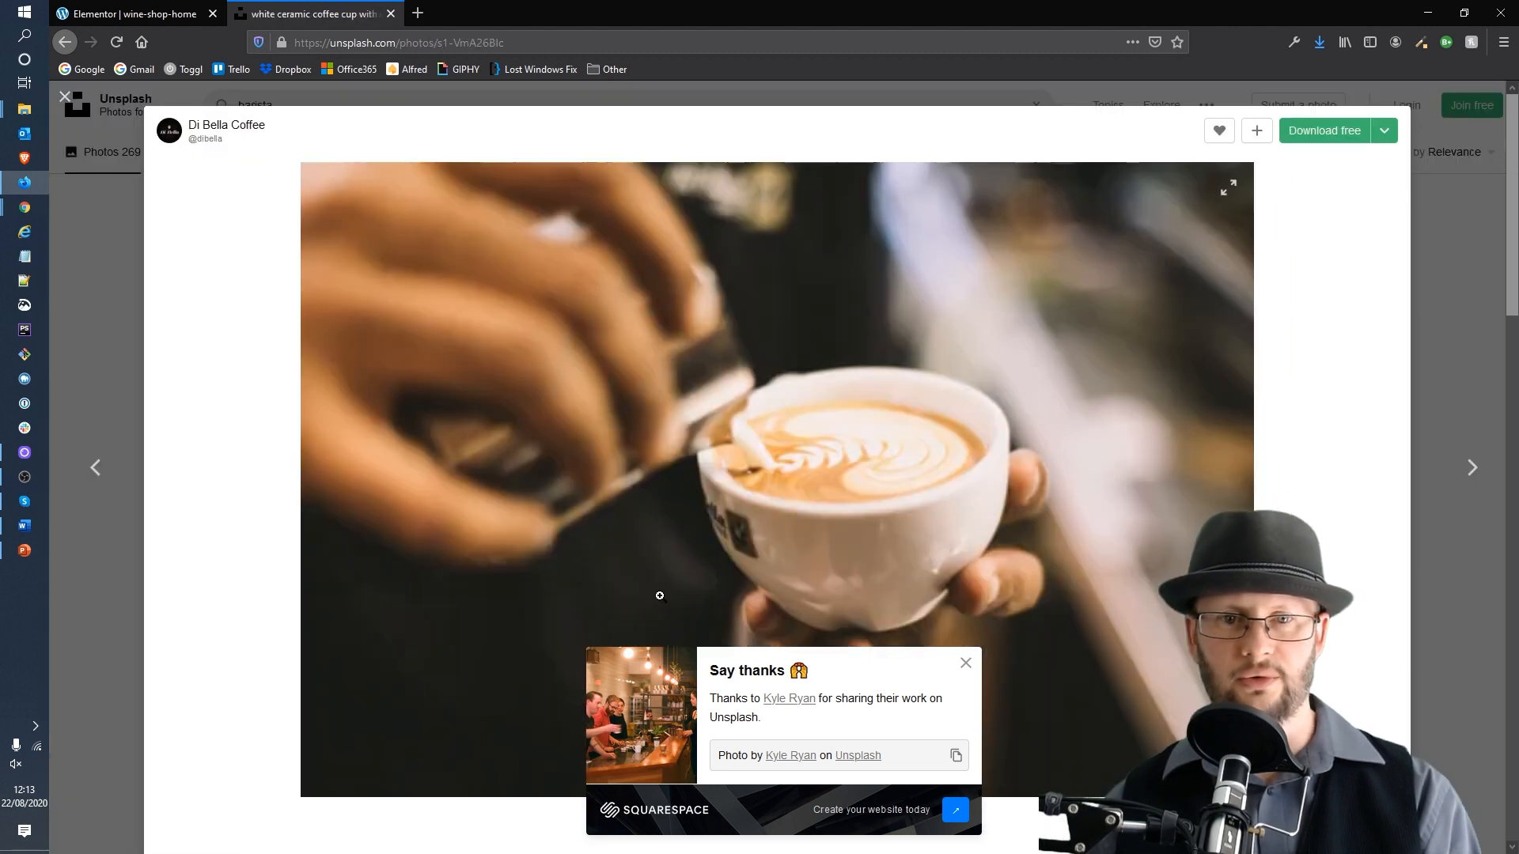
Step: Download the latte art photo in Medium (1920x1280) size and save the file
click(966, 663)
click(1385, 131)
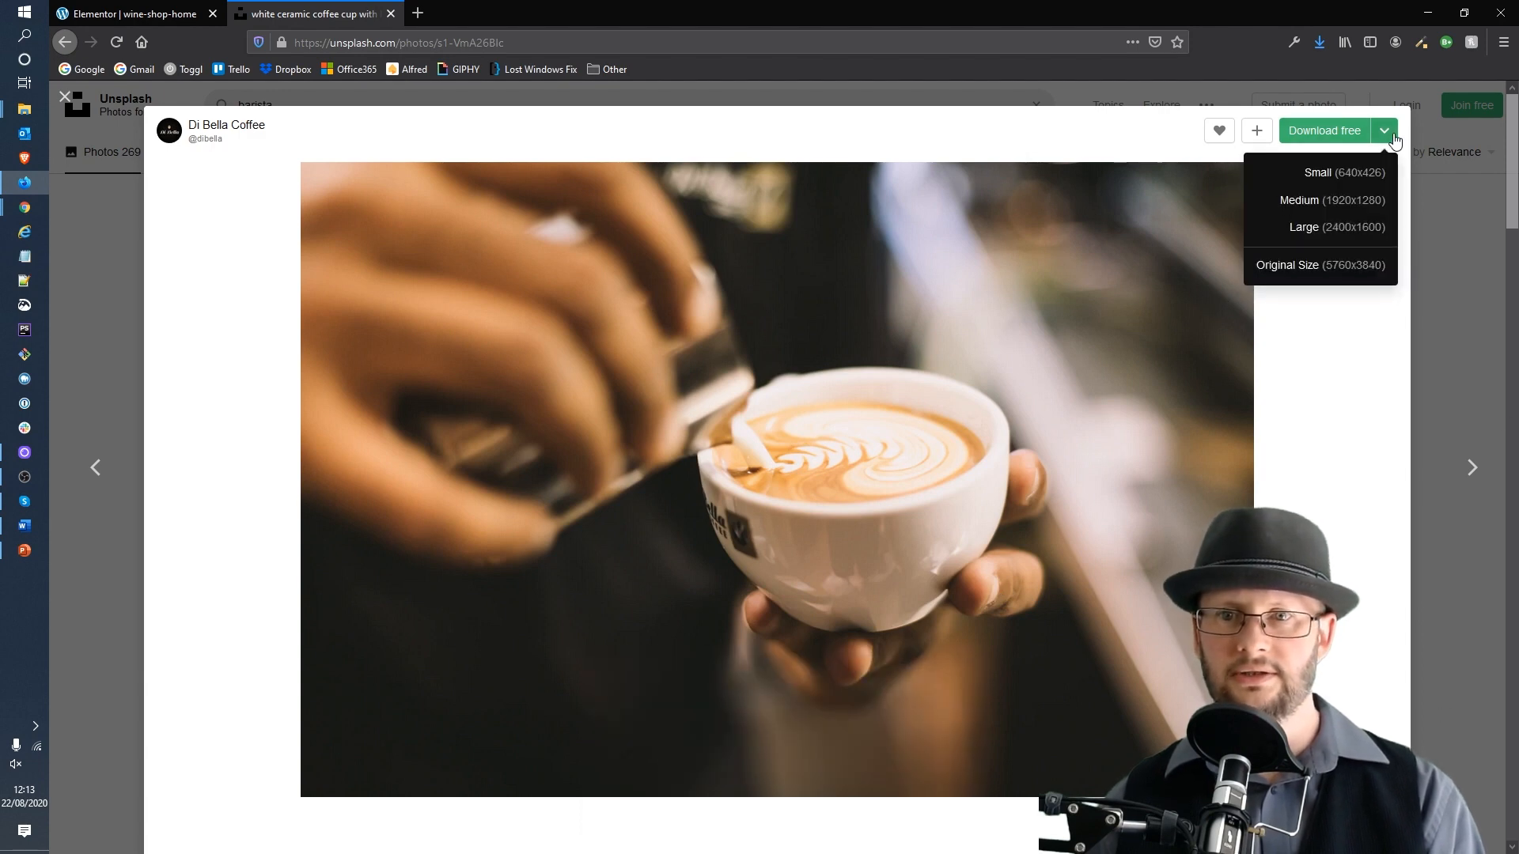
click(1298, 200)
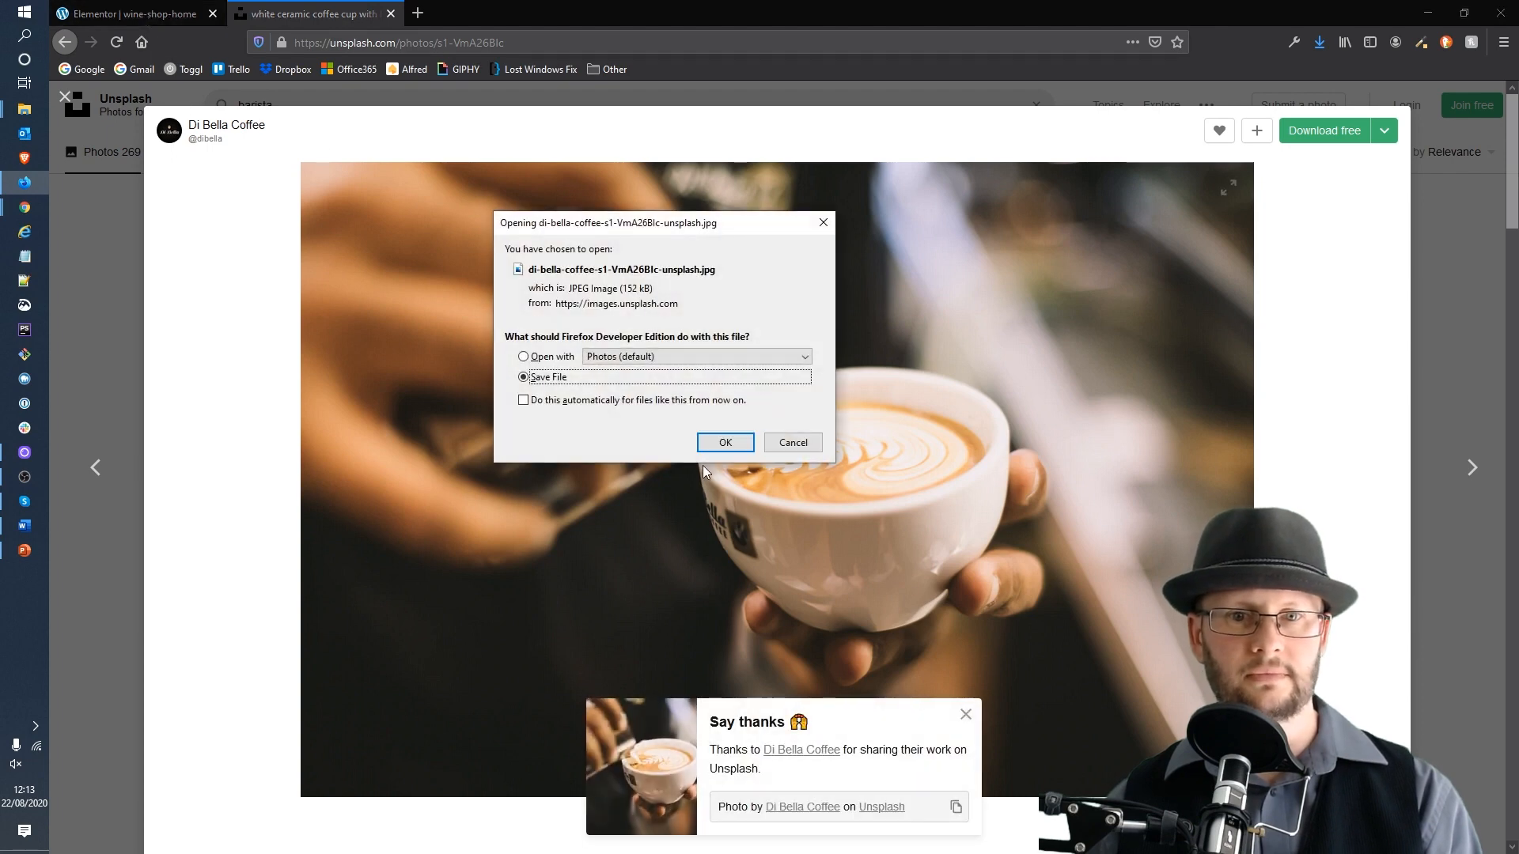
key(Return)
Step: Upload the downloaded latte art photo into the media library while choosing the Special Case image
click(166, 14)
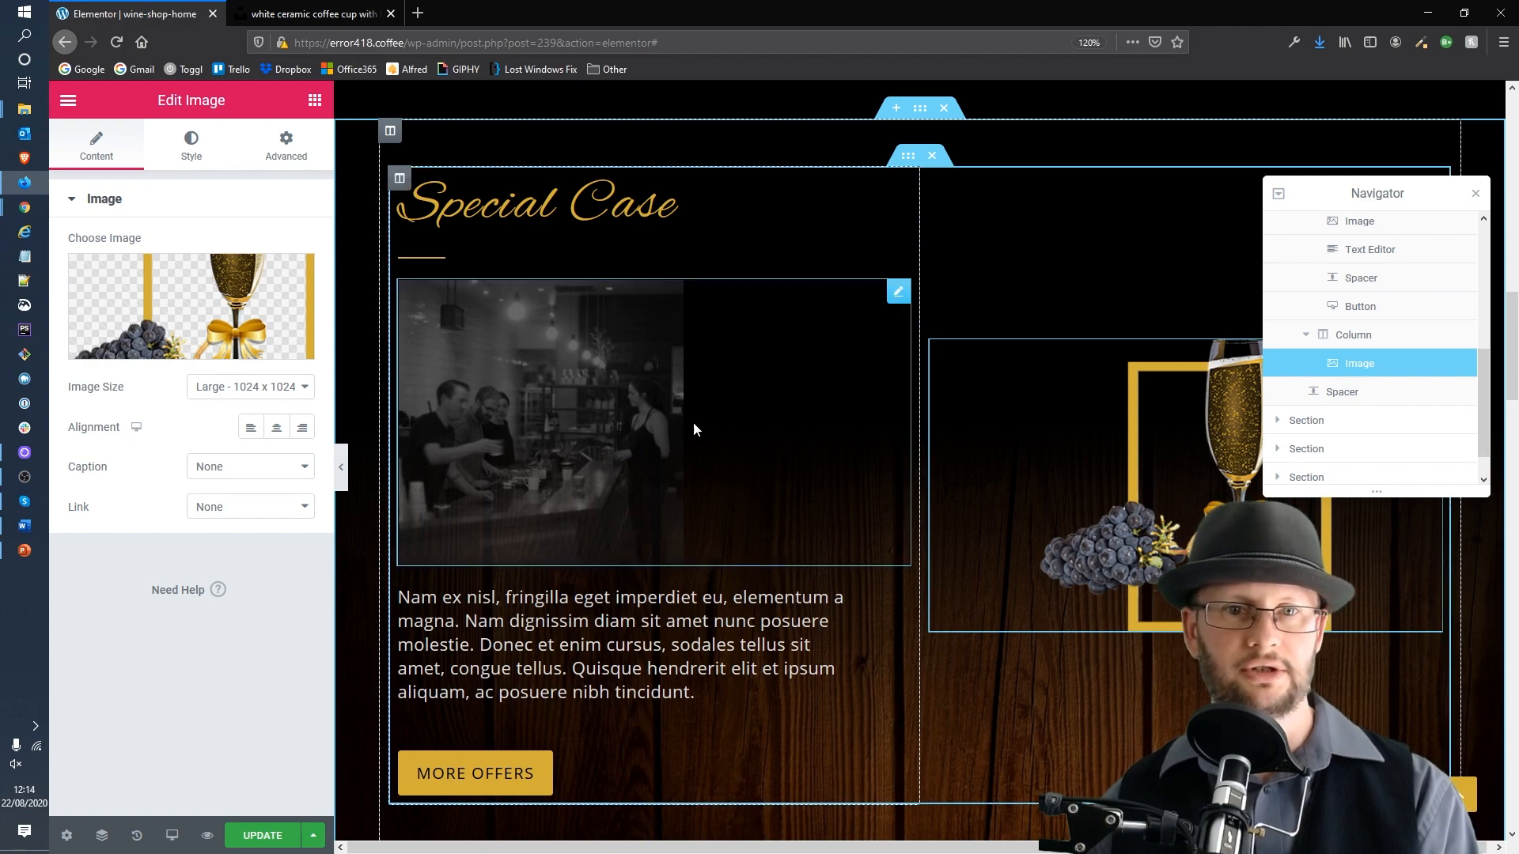
click(165, 307)
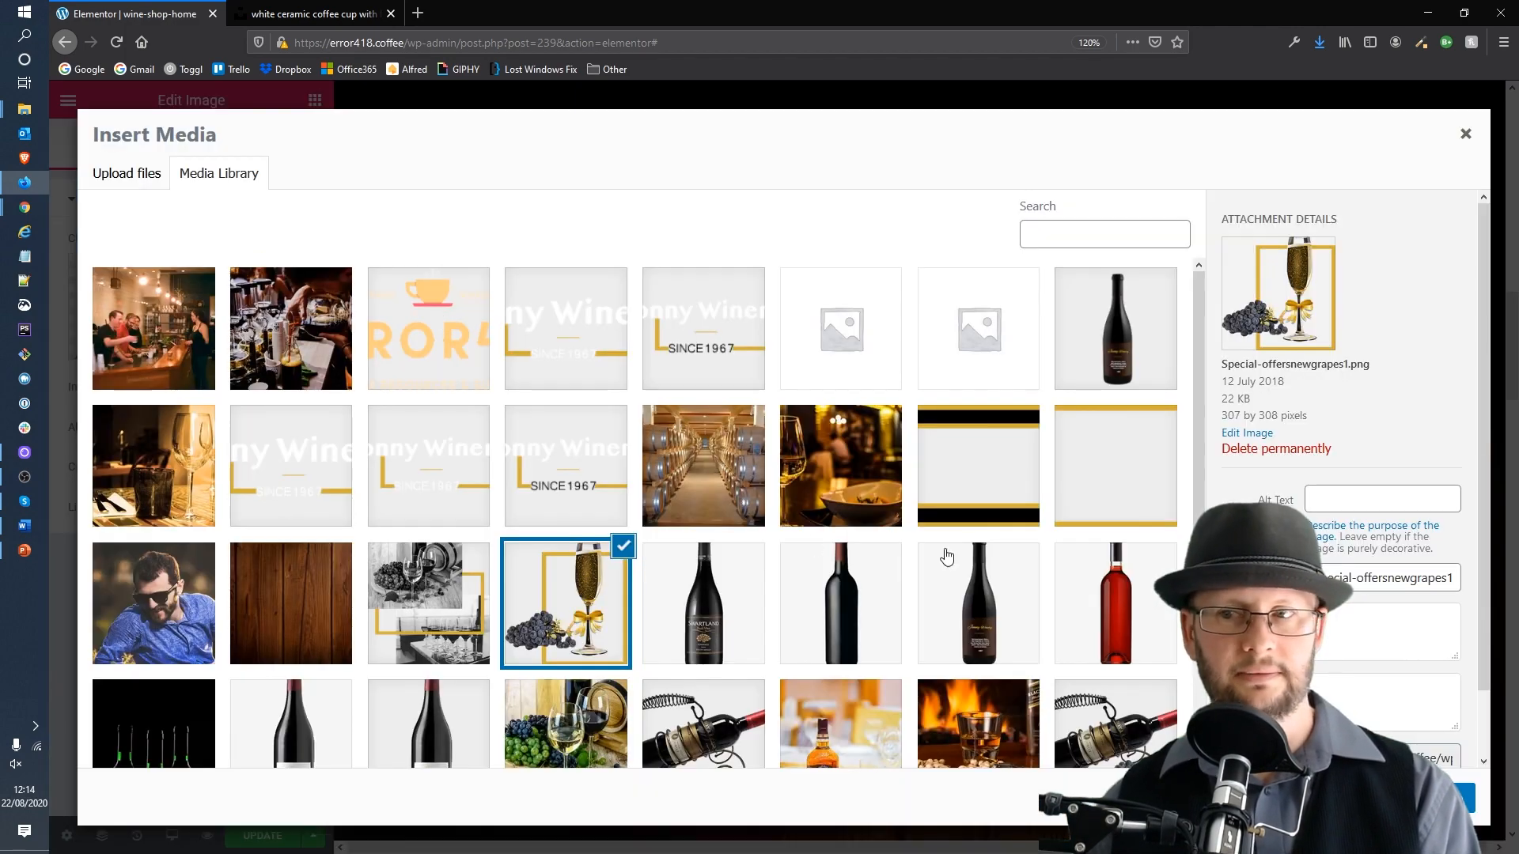
drag(0, 419, 598, 415)
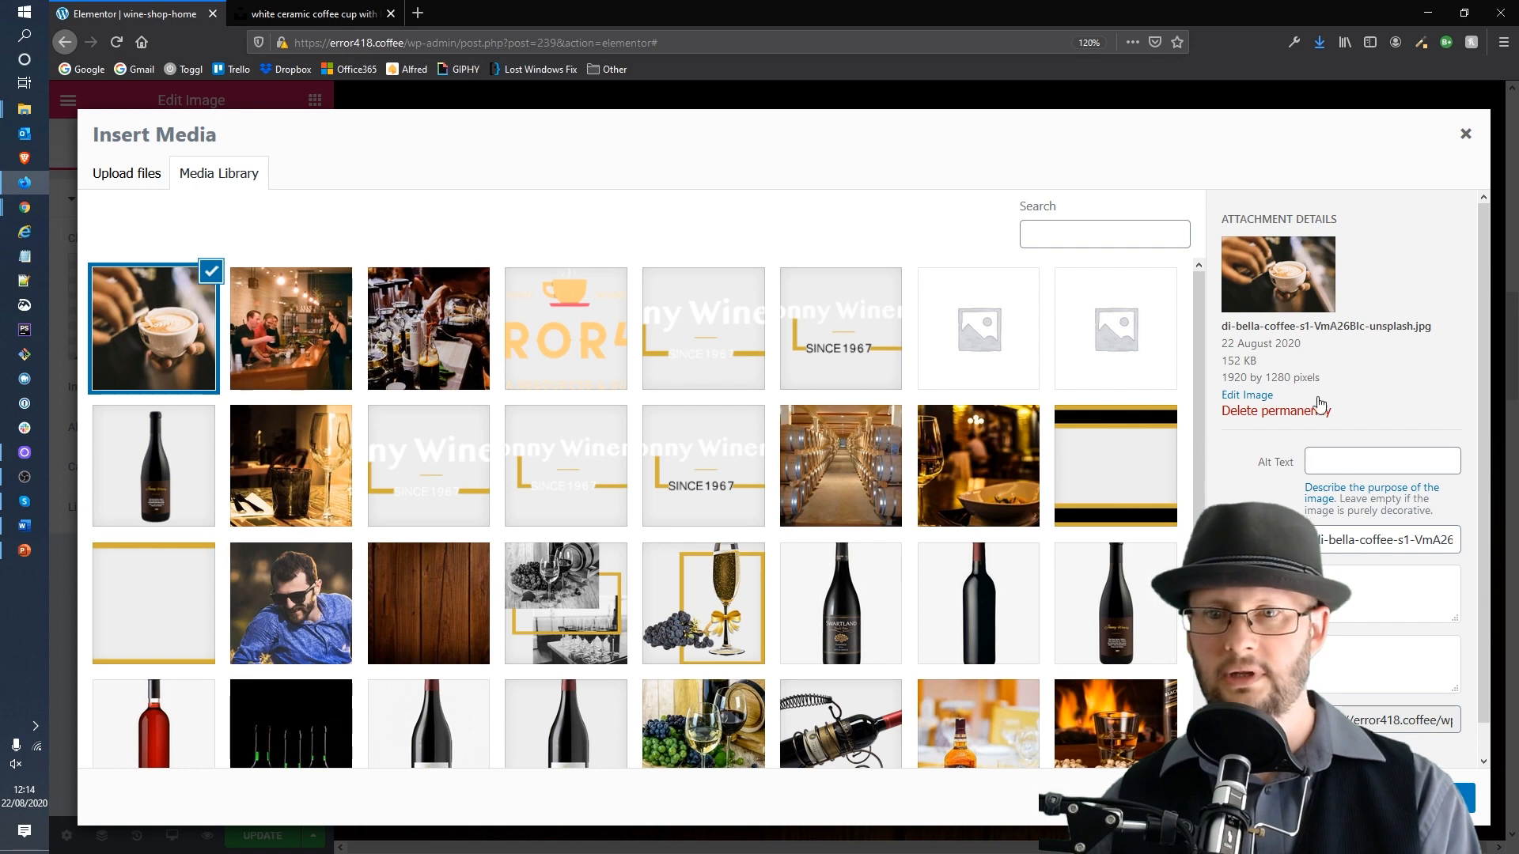
Step: Title the photo Making coffee, copy that title into its alt text, and insert it as the Special Case image
click(1373, 542)
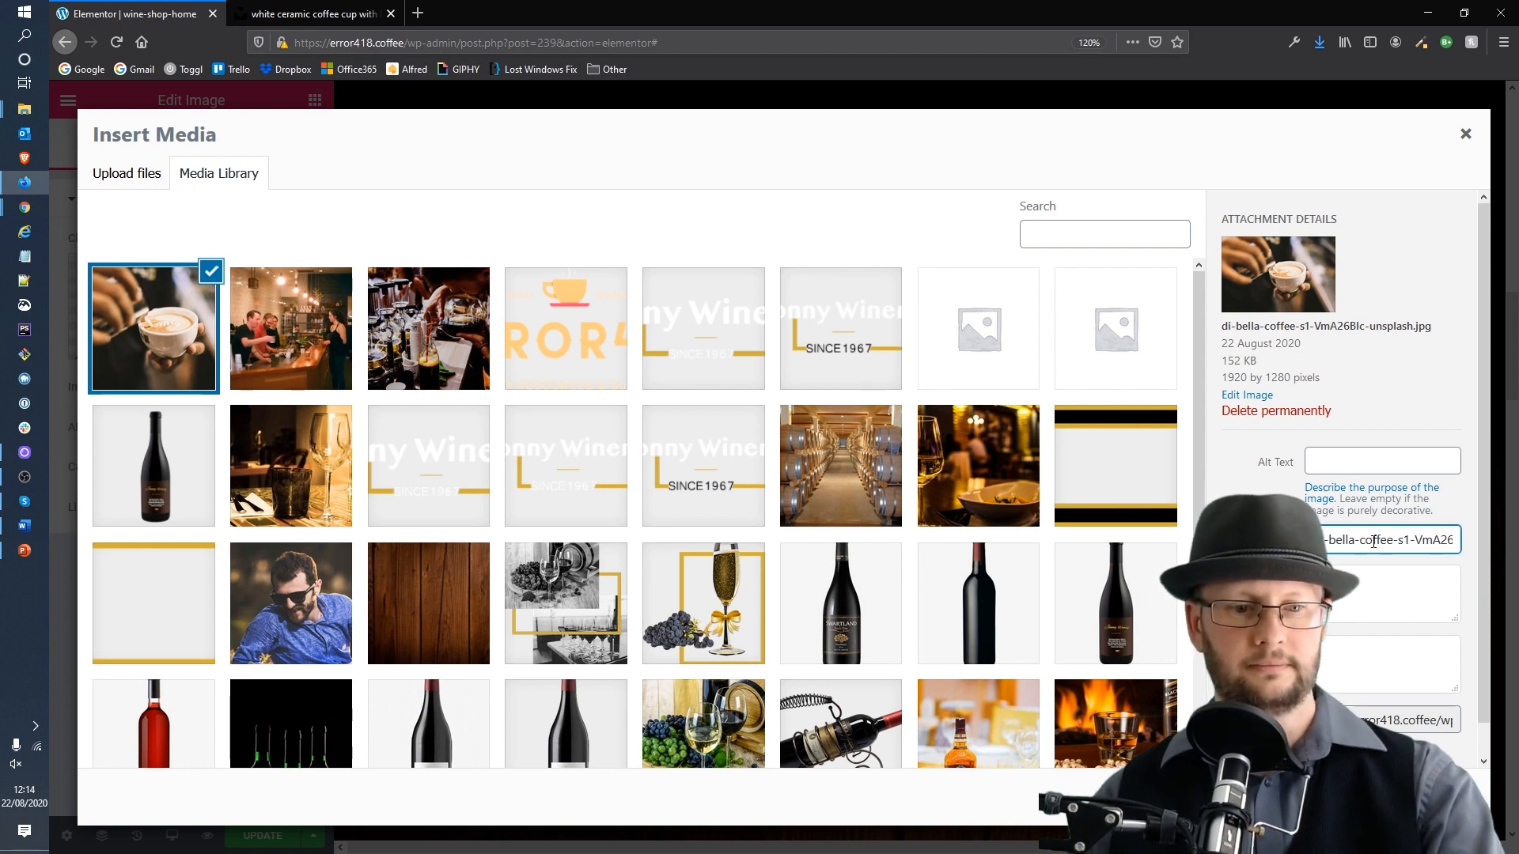
key(ctrl+a)
text(Making )
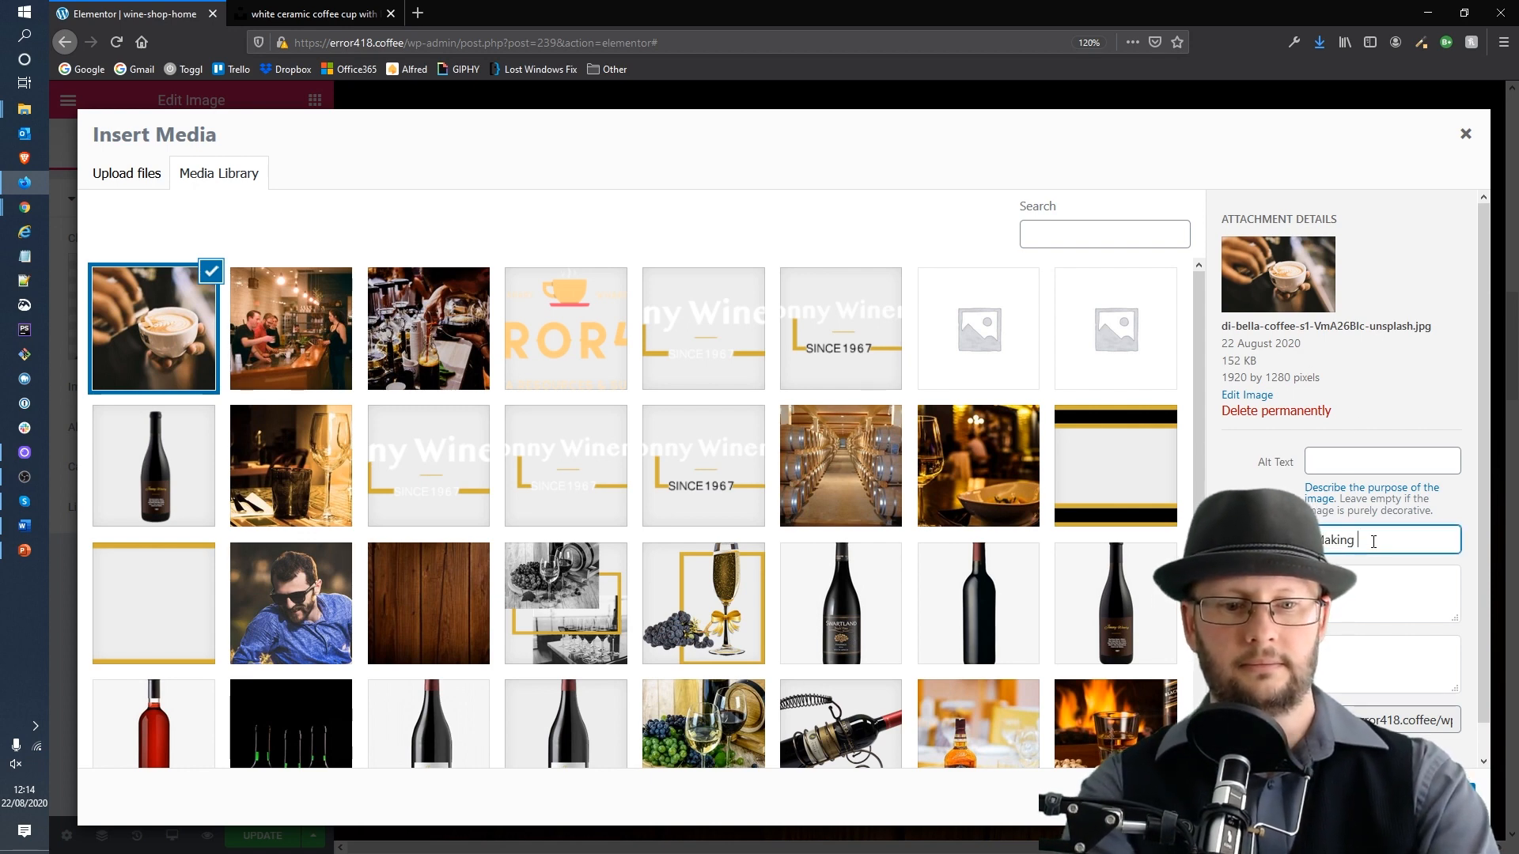
text(coffee)
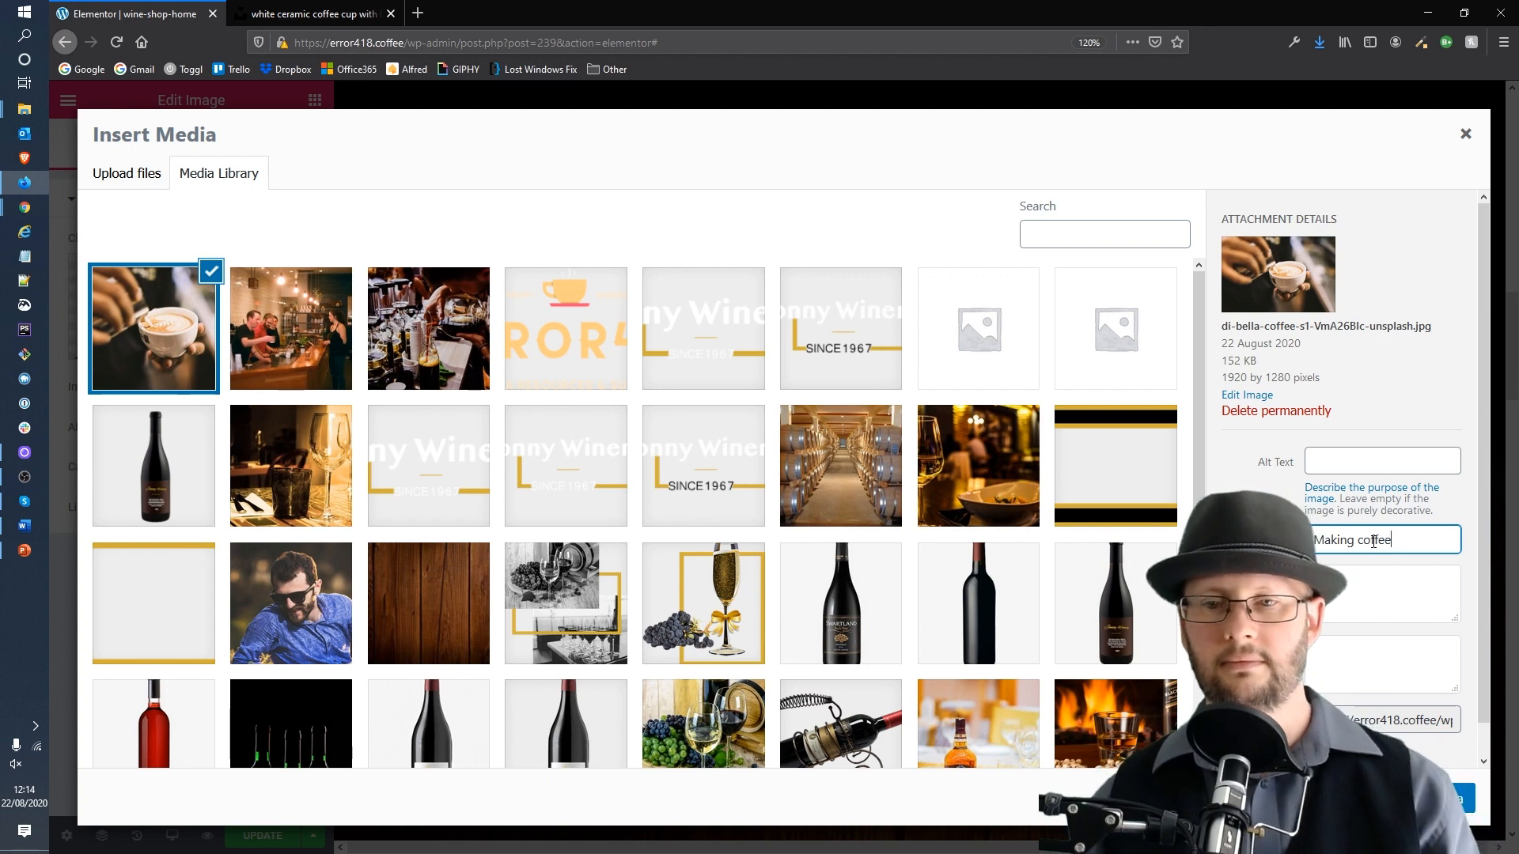
right_click(1371, 539)
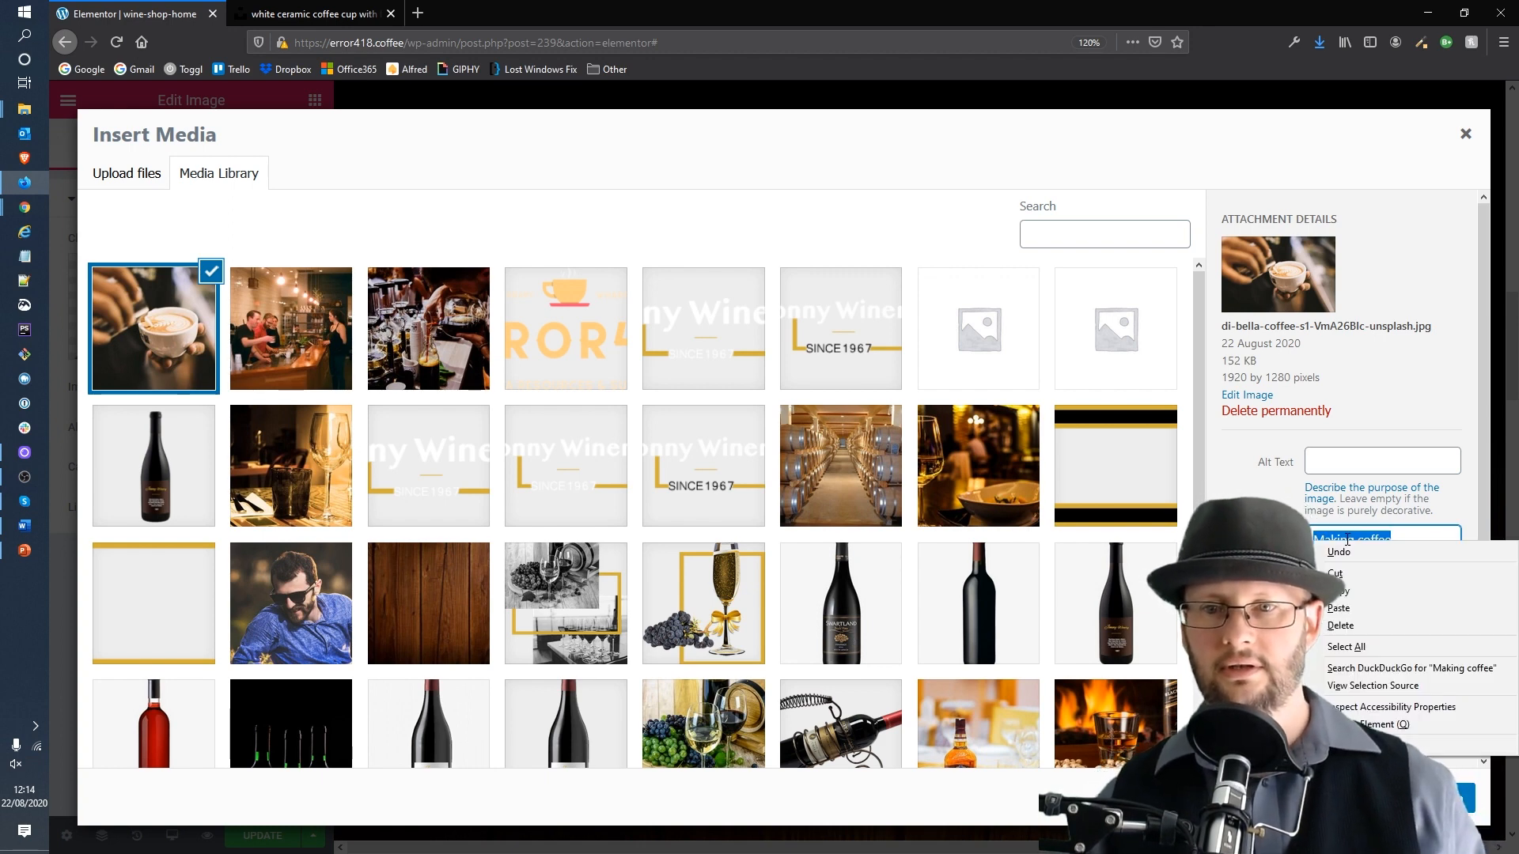
click(1350, 592)
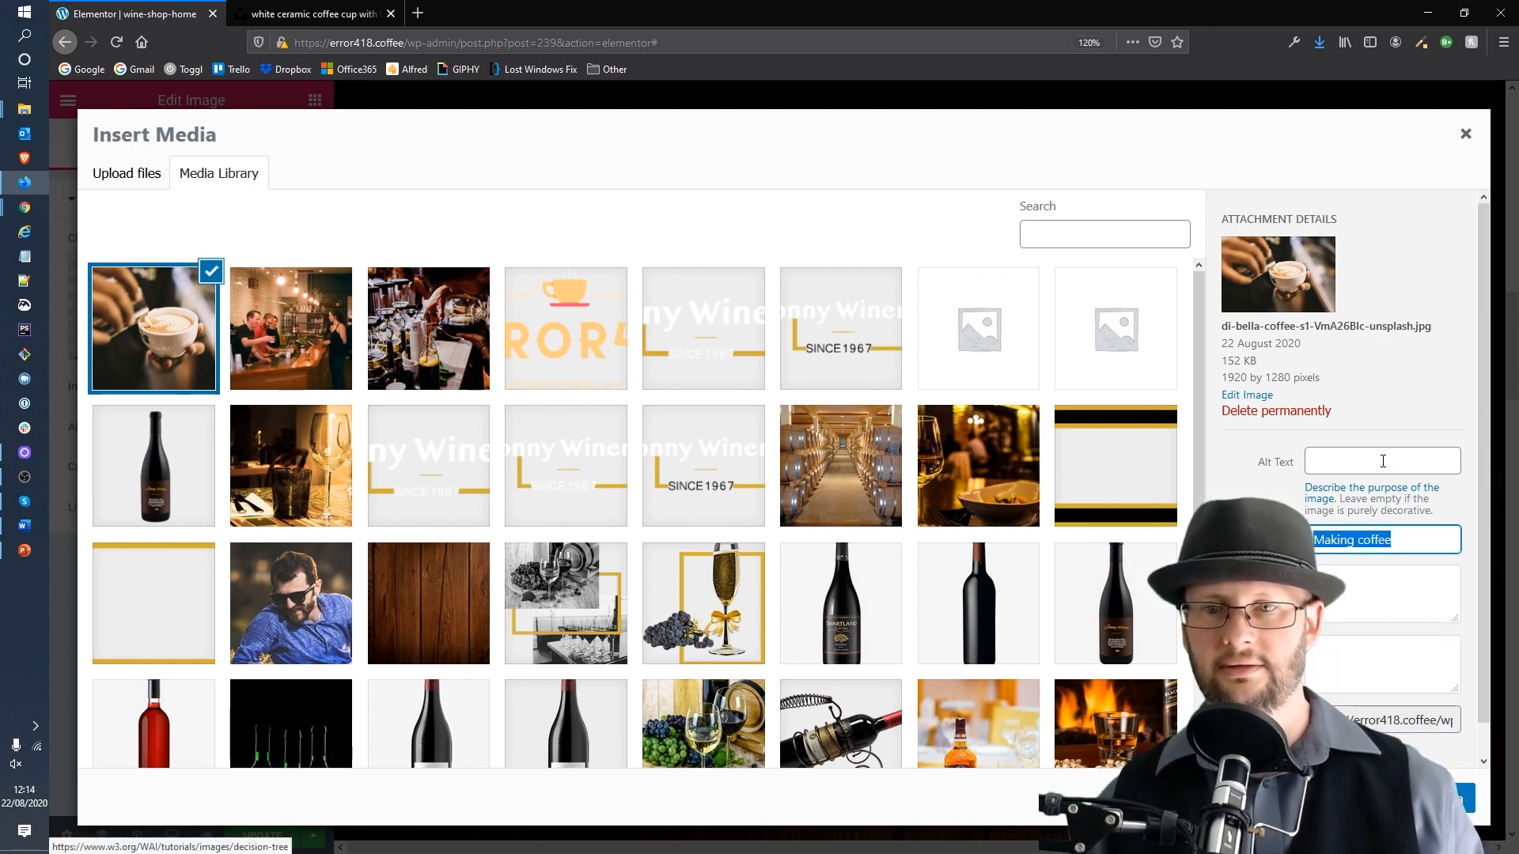
right_click(1343, 461)
click(1388, 533)
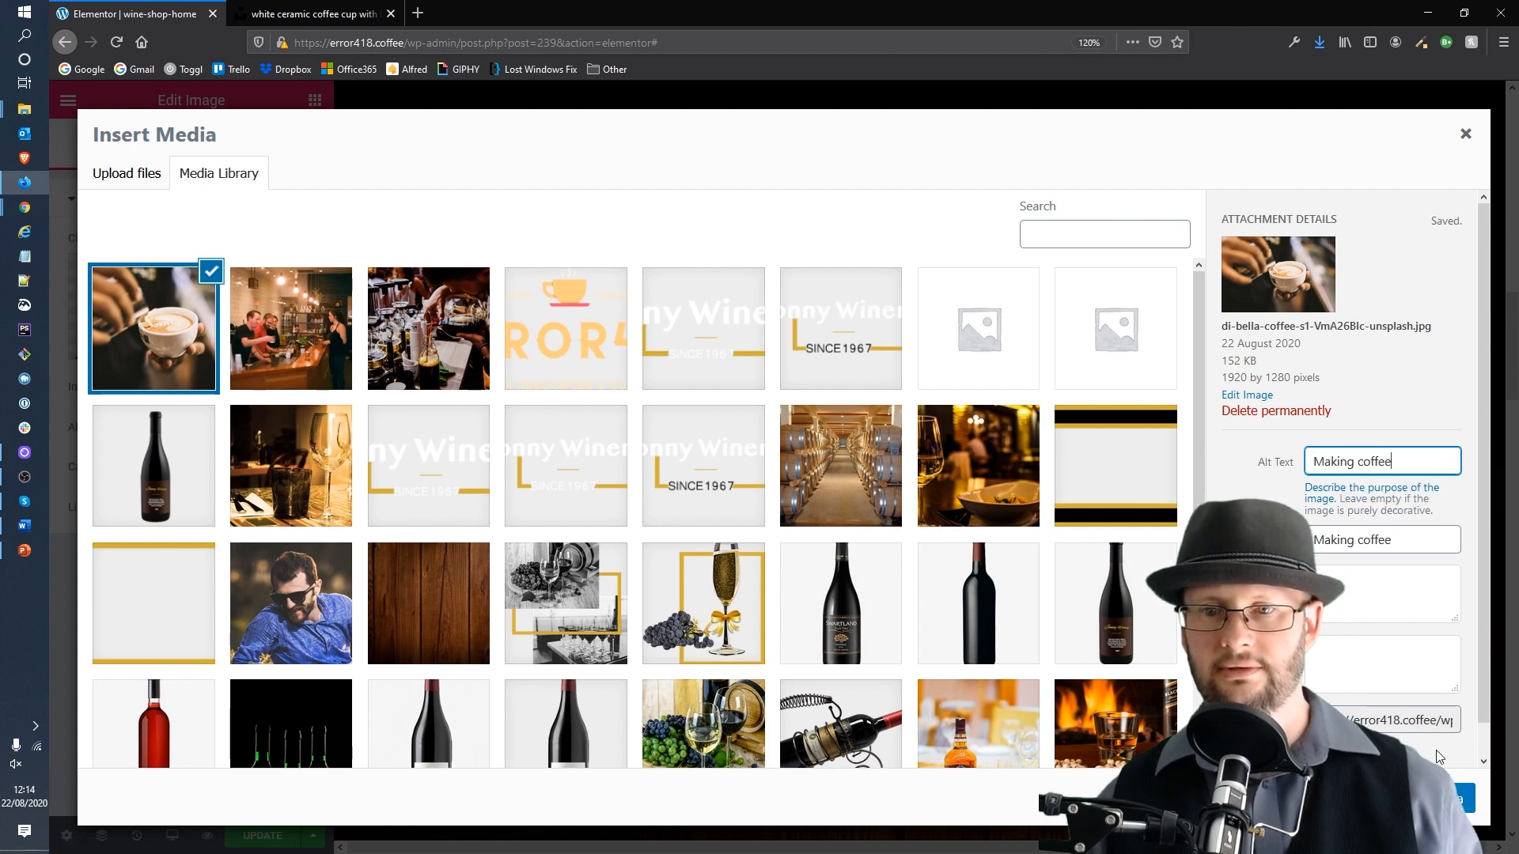
click(1460, 797)
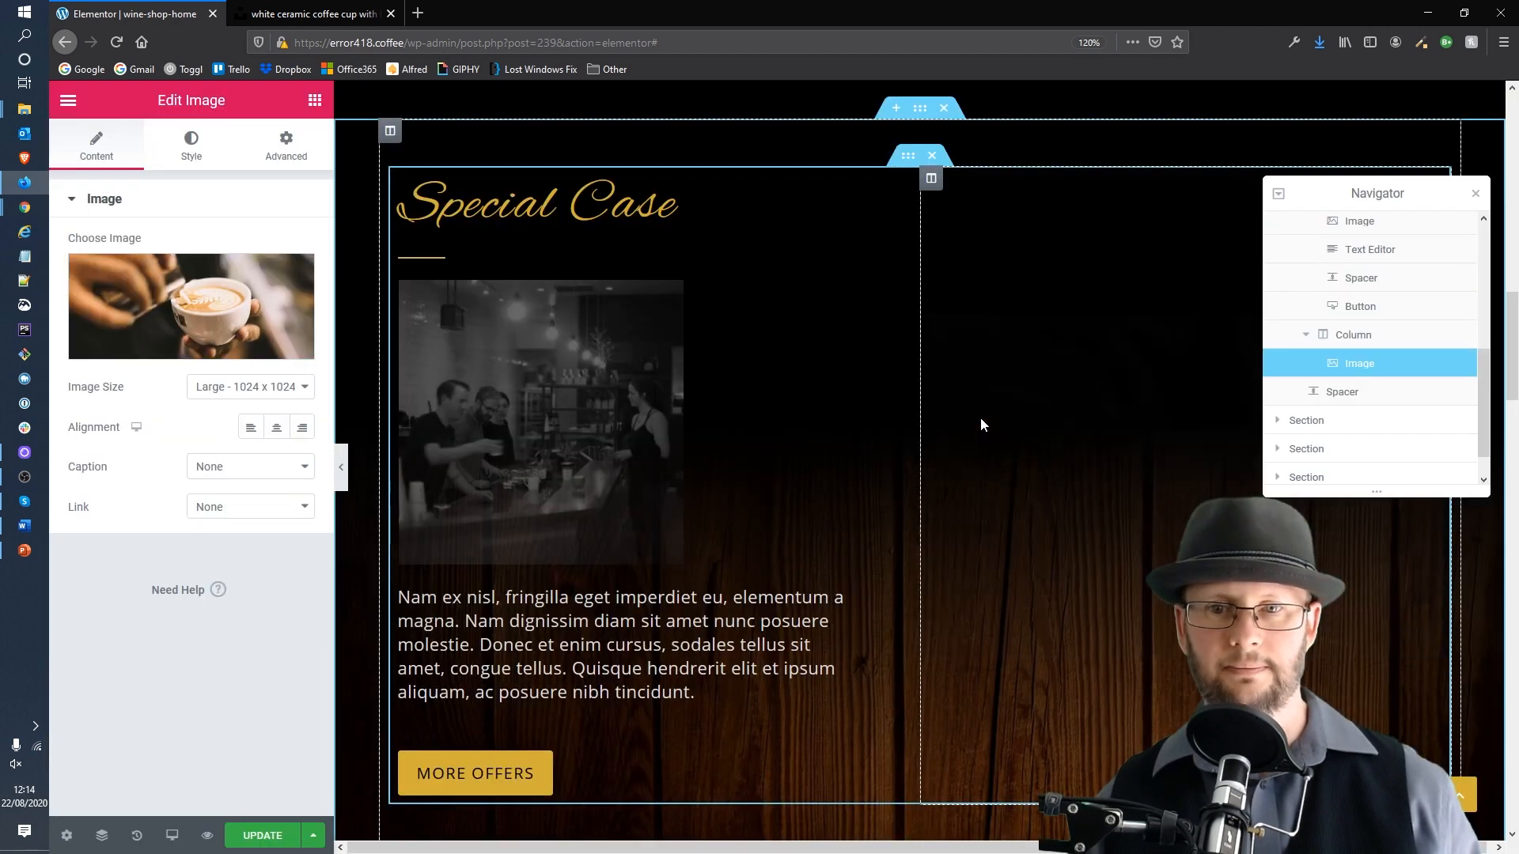
Step: Select the About Error418 heading and review its content and style settings
click(1475, 193)
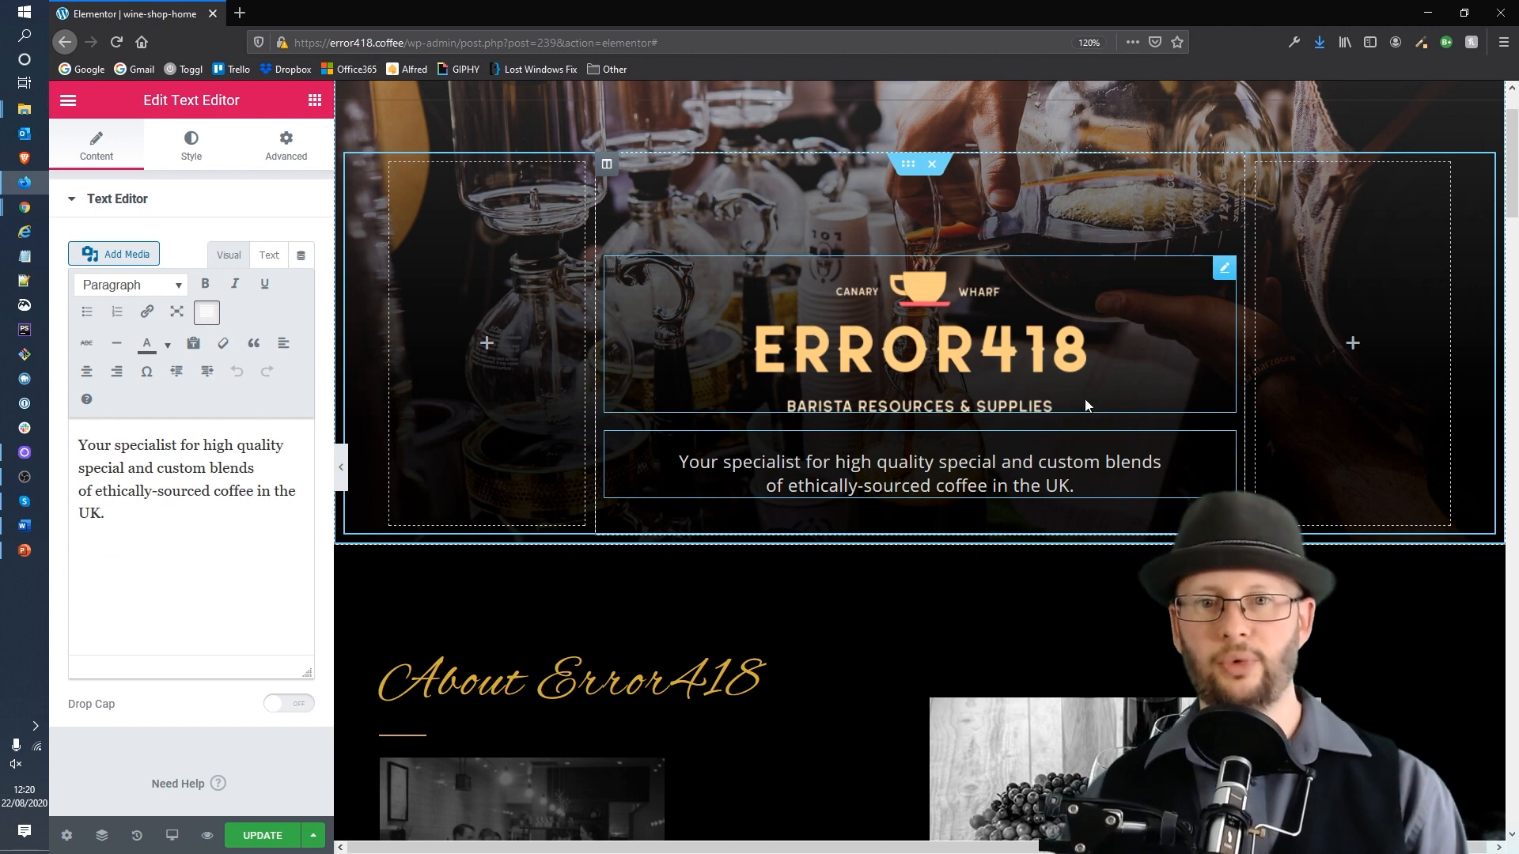
scroll(1087, 389, down, 1)
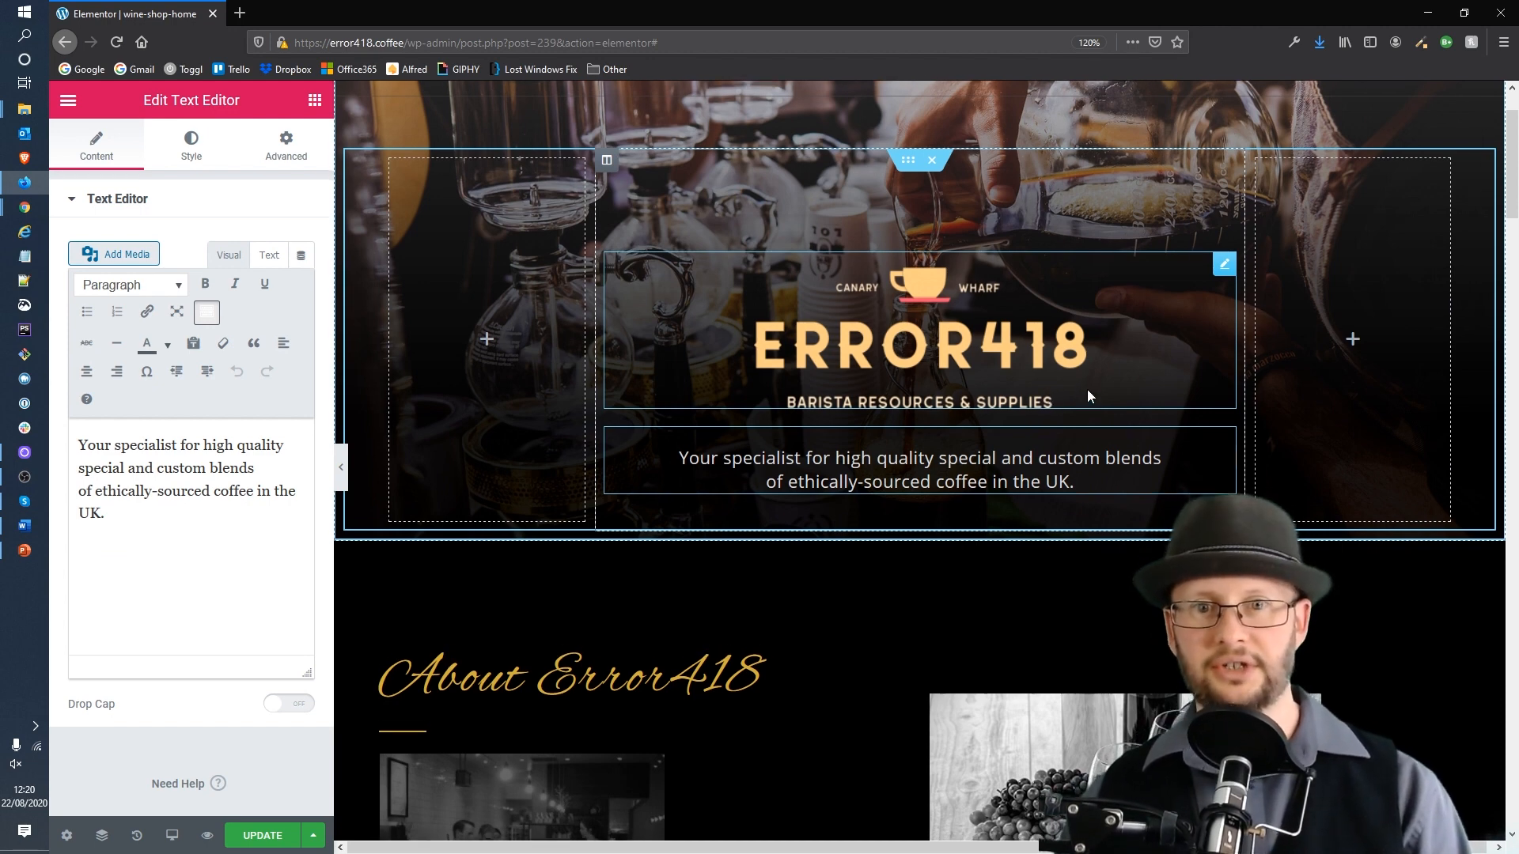
scroll(1080, 396, down, 2)
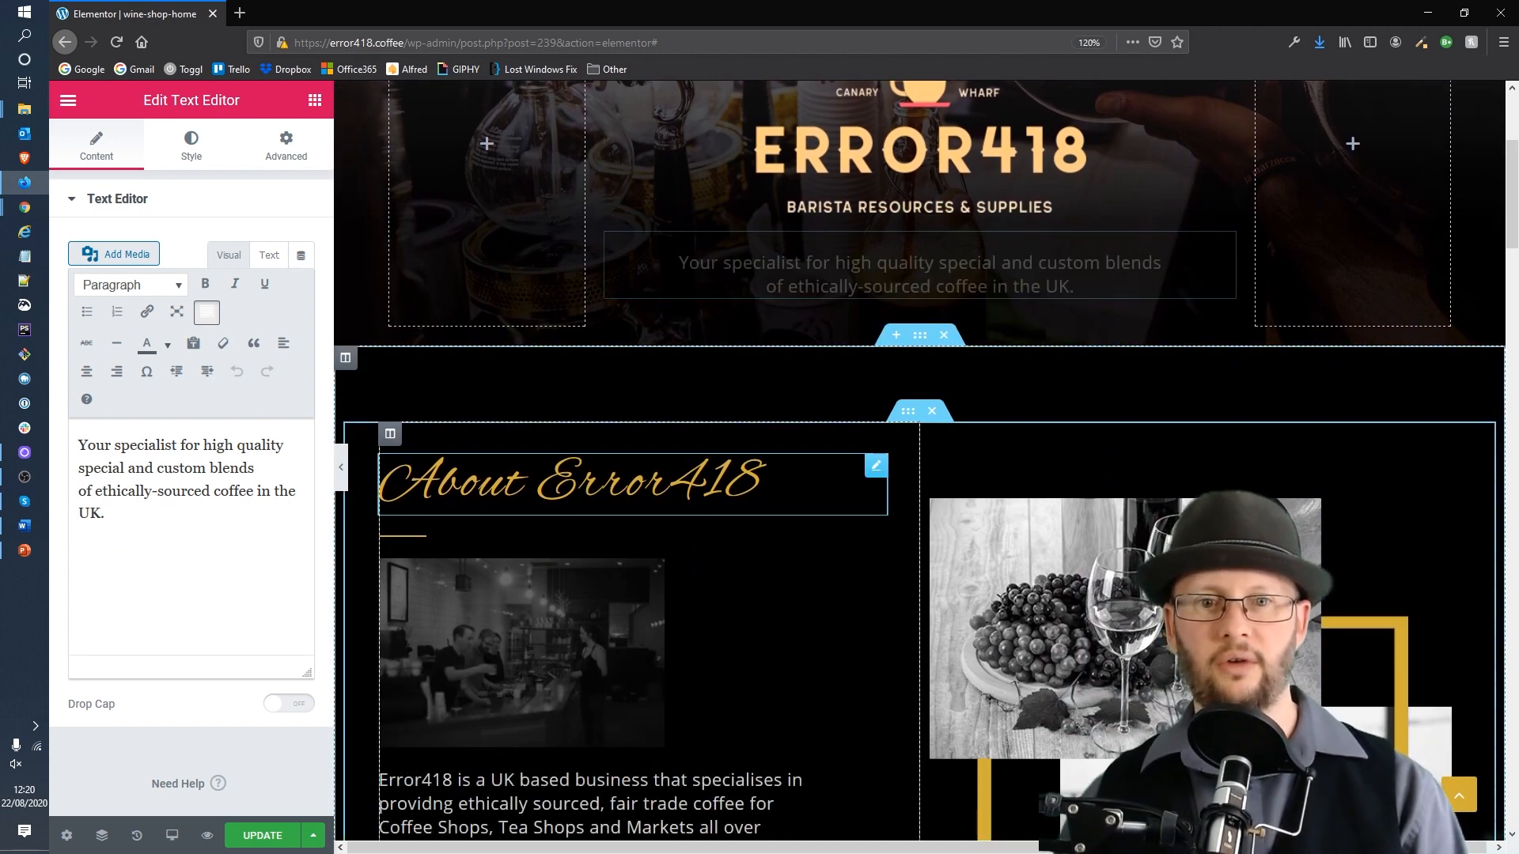
click(763, 484)
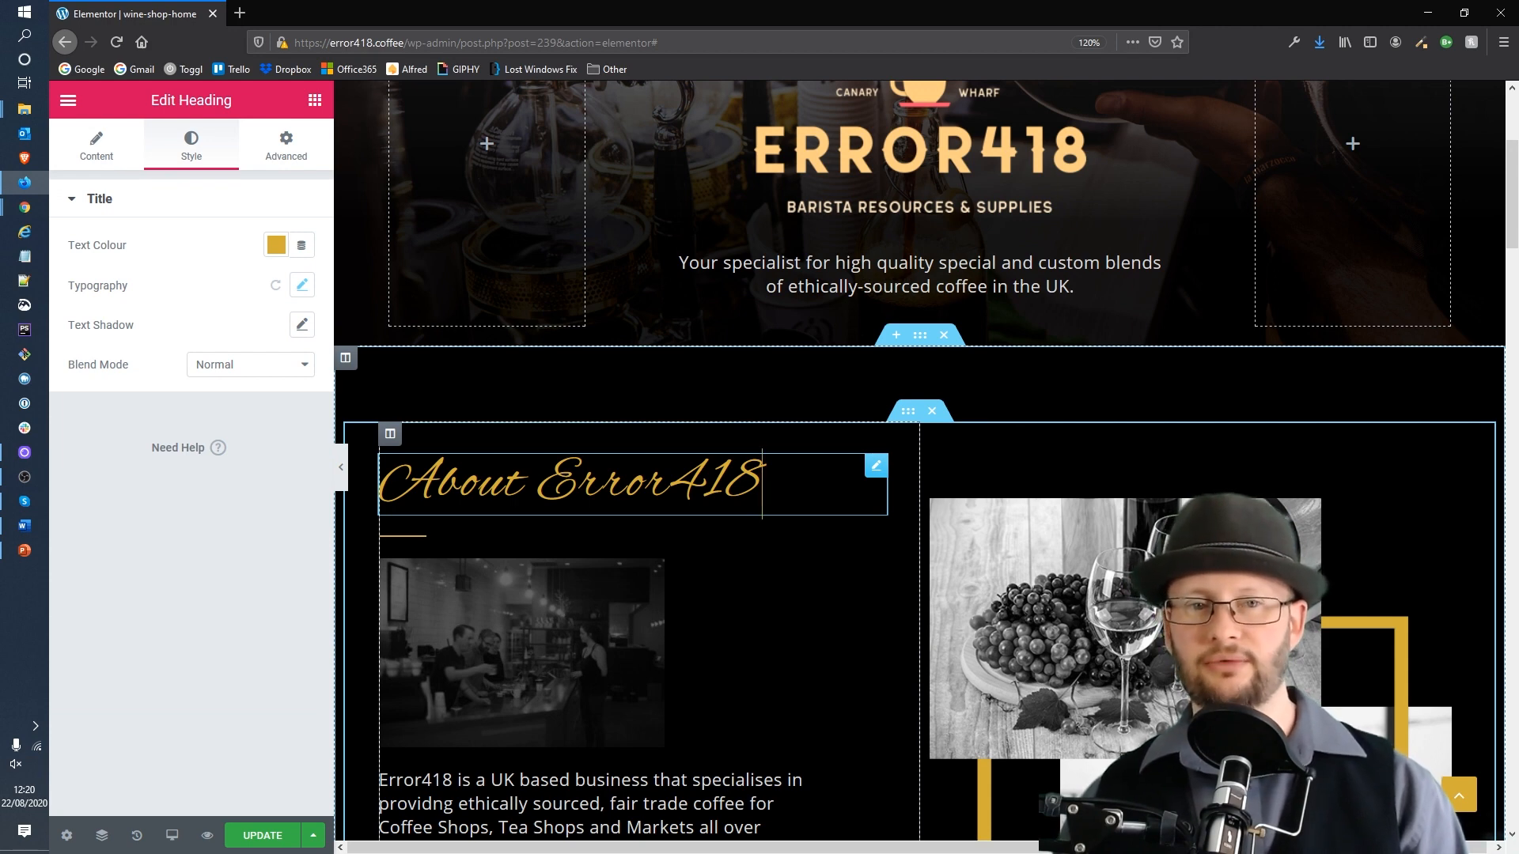
click(674, 455)
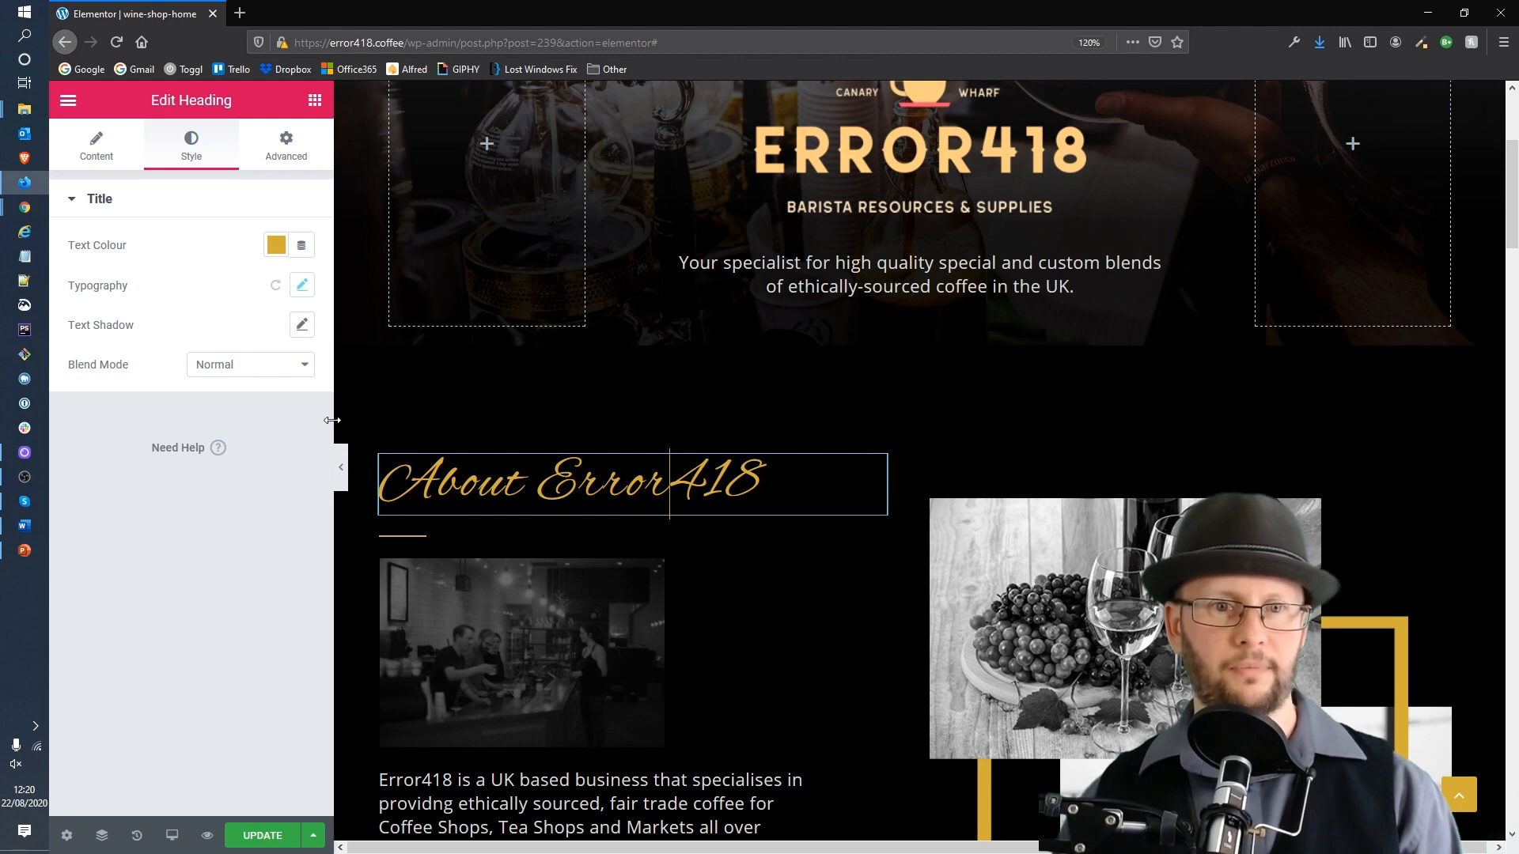
click(99, 144)
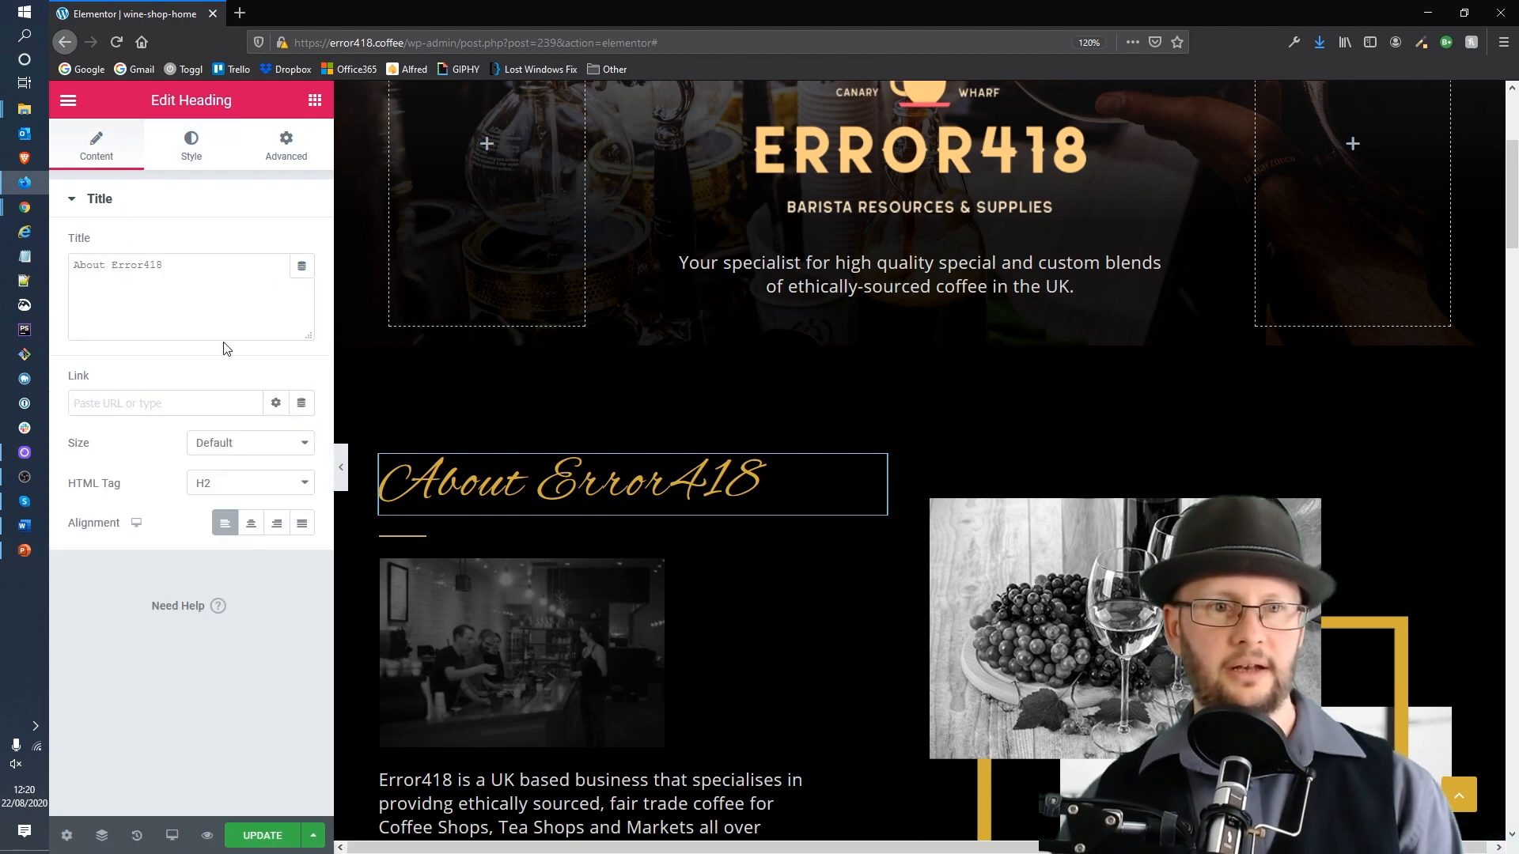
click(185, 287)
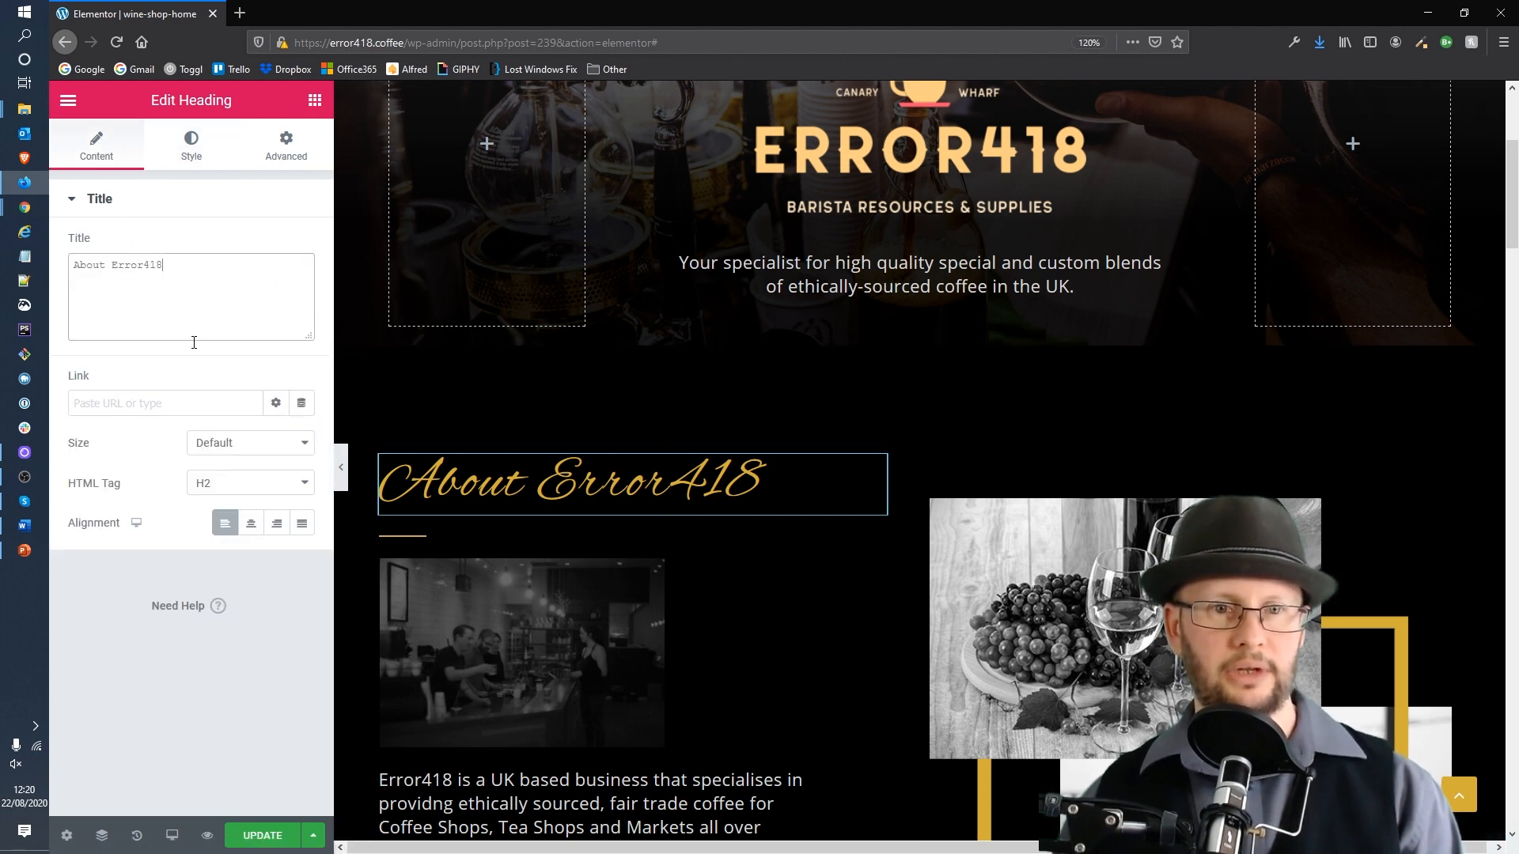
click(180, 142)
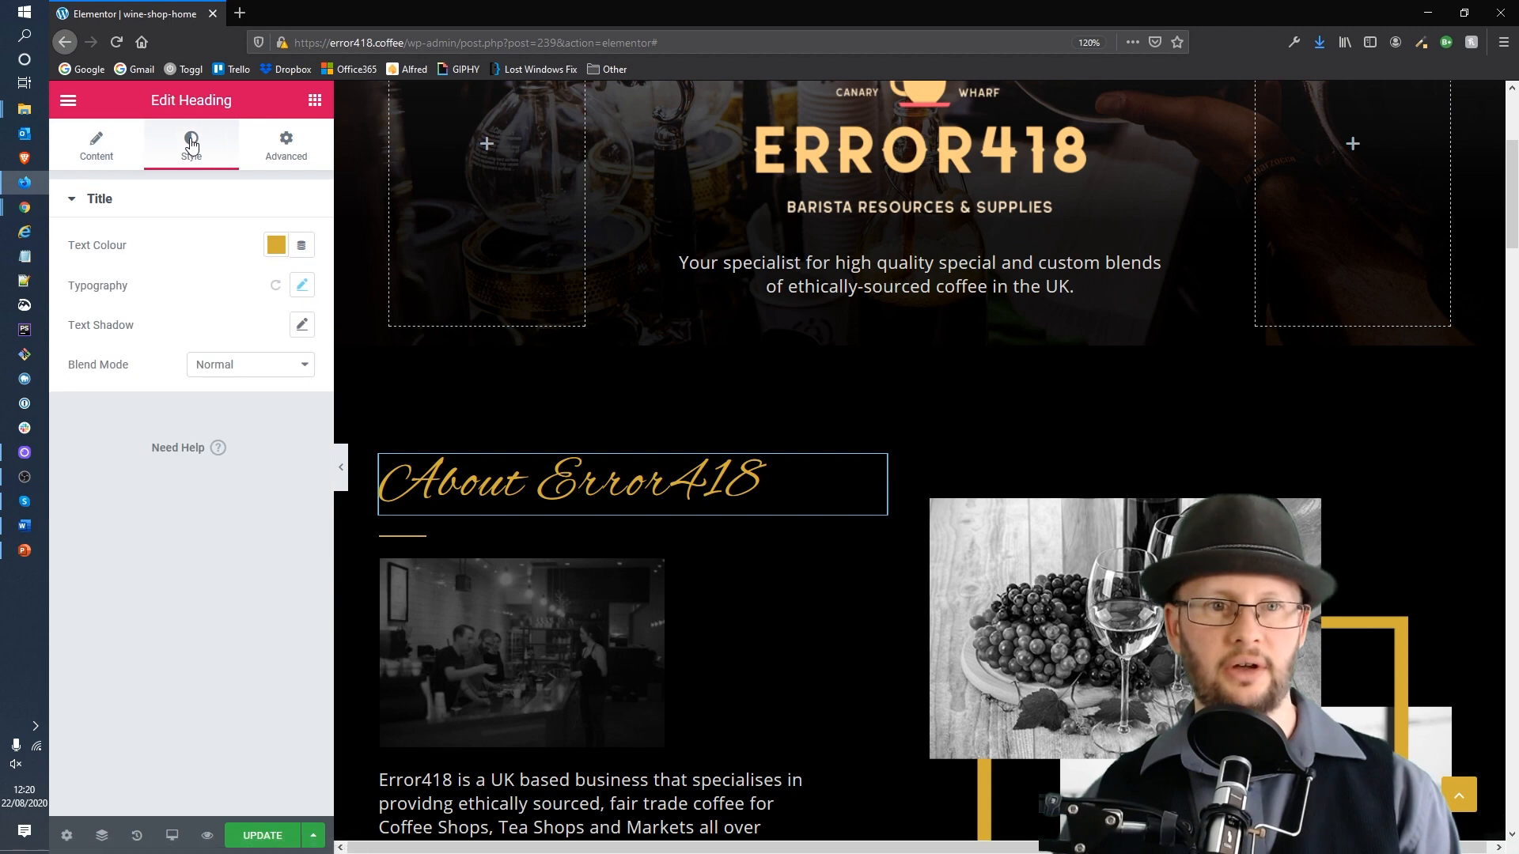
Step: Change the About Error418 heading's font family to Open Sans
click(304, 295)
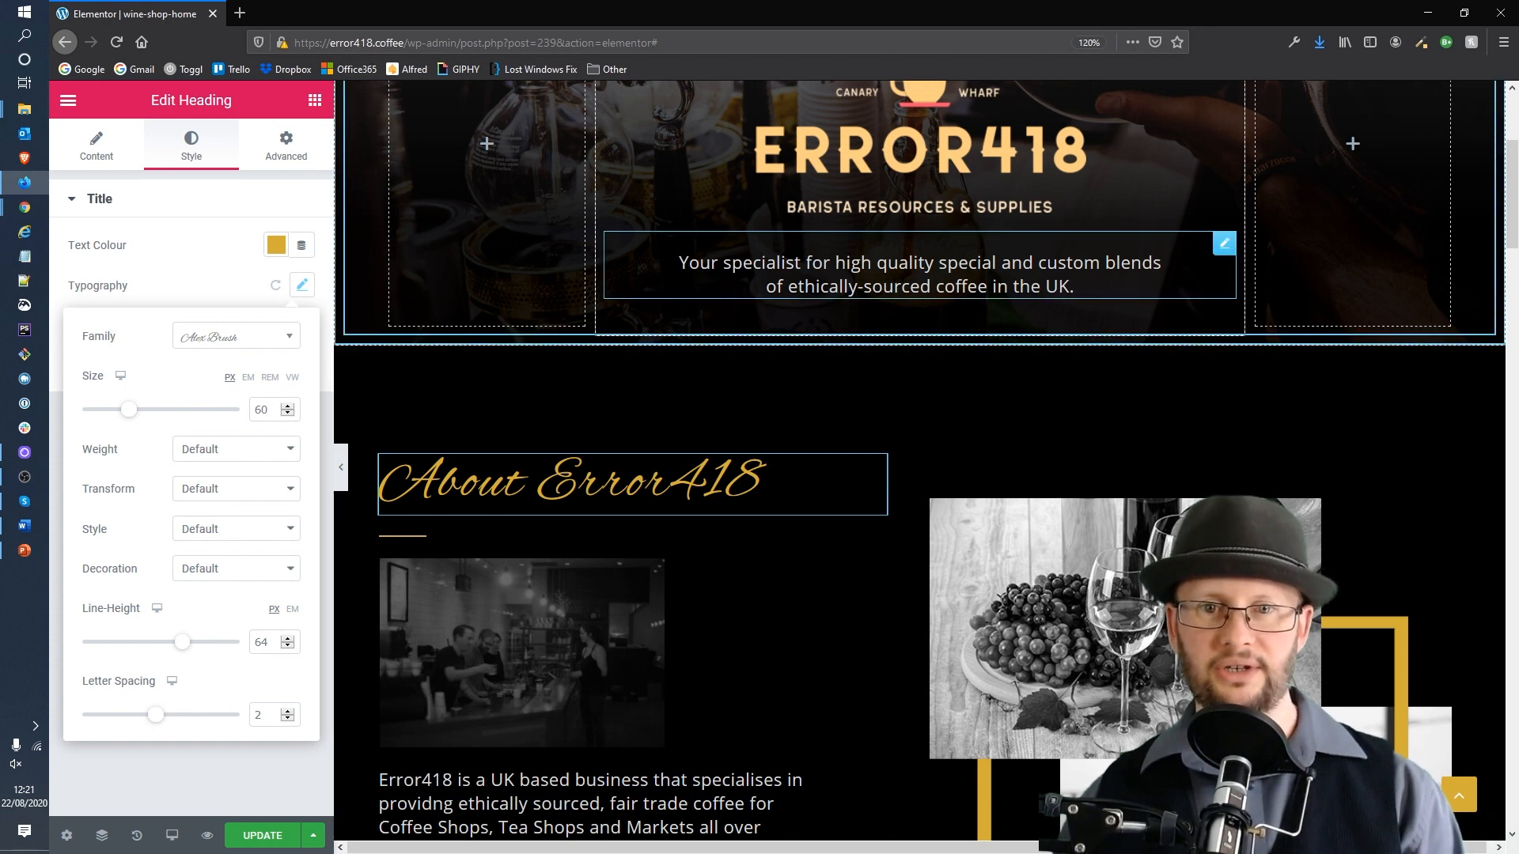
click(292, 337)
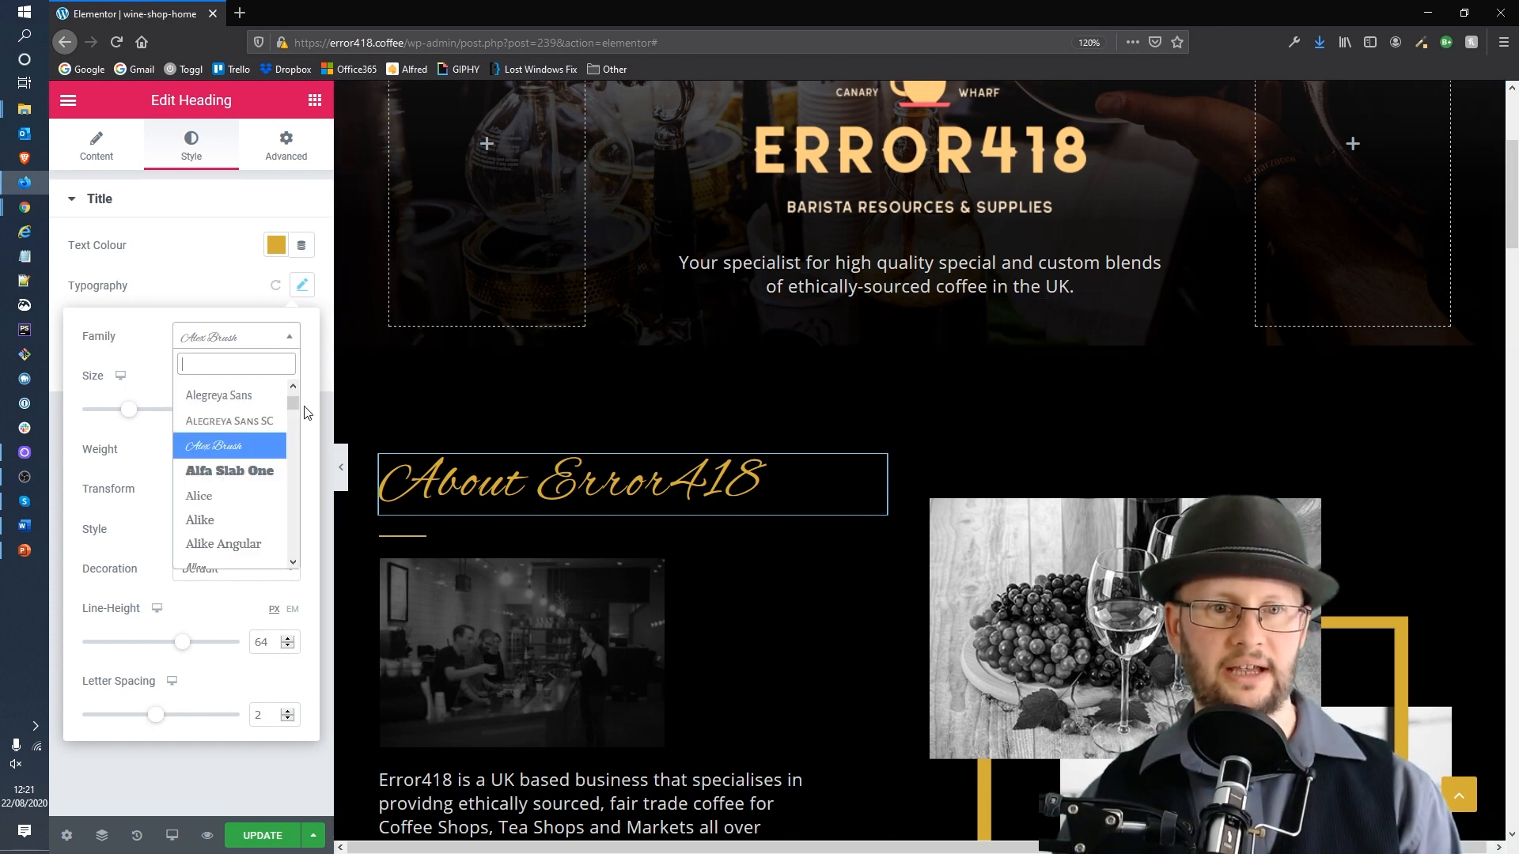
scroll(292, 406, up, 1)
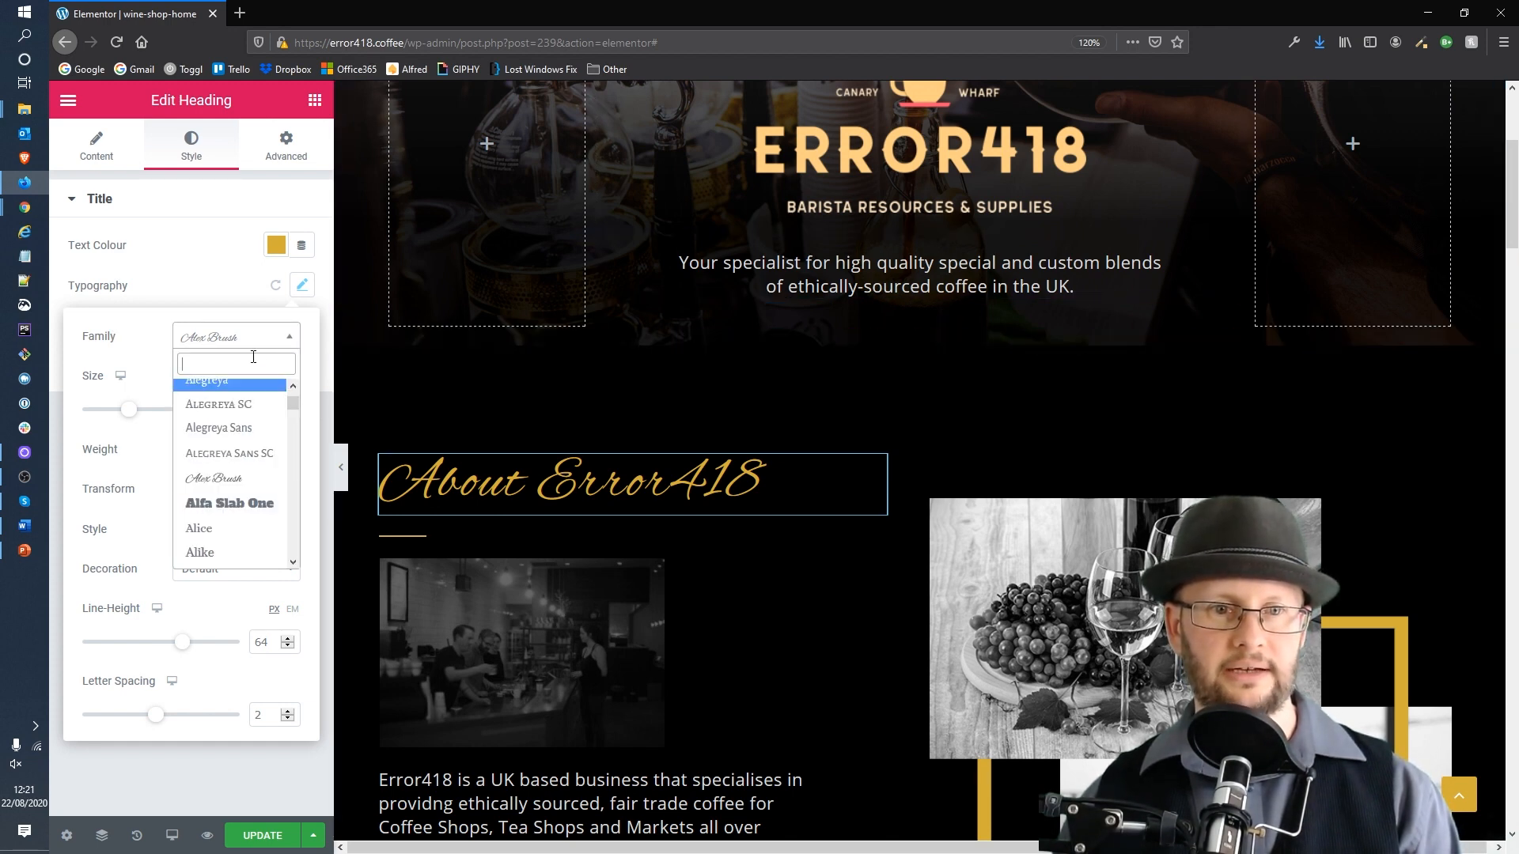
text(ope)
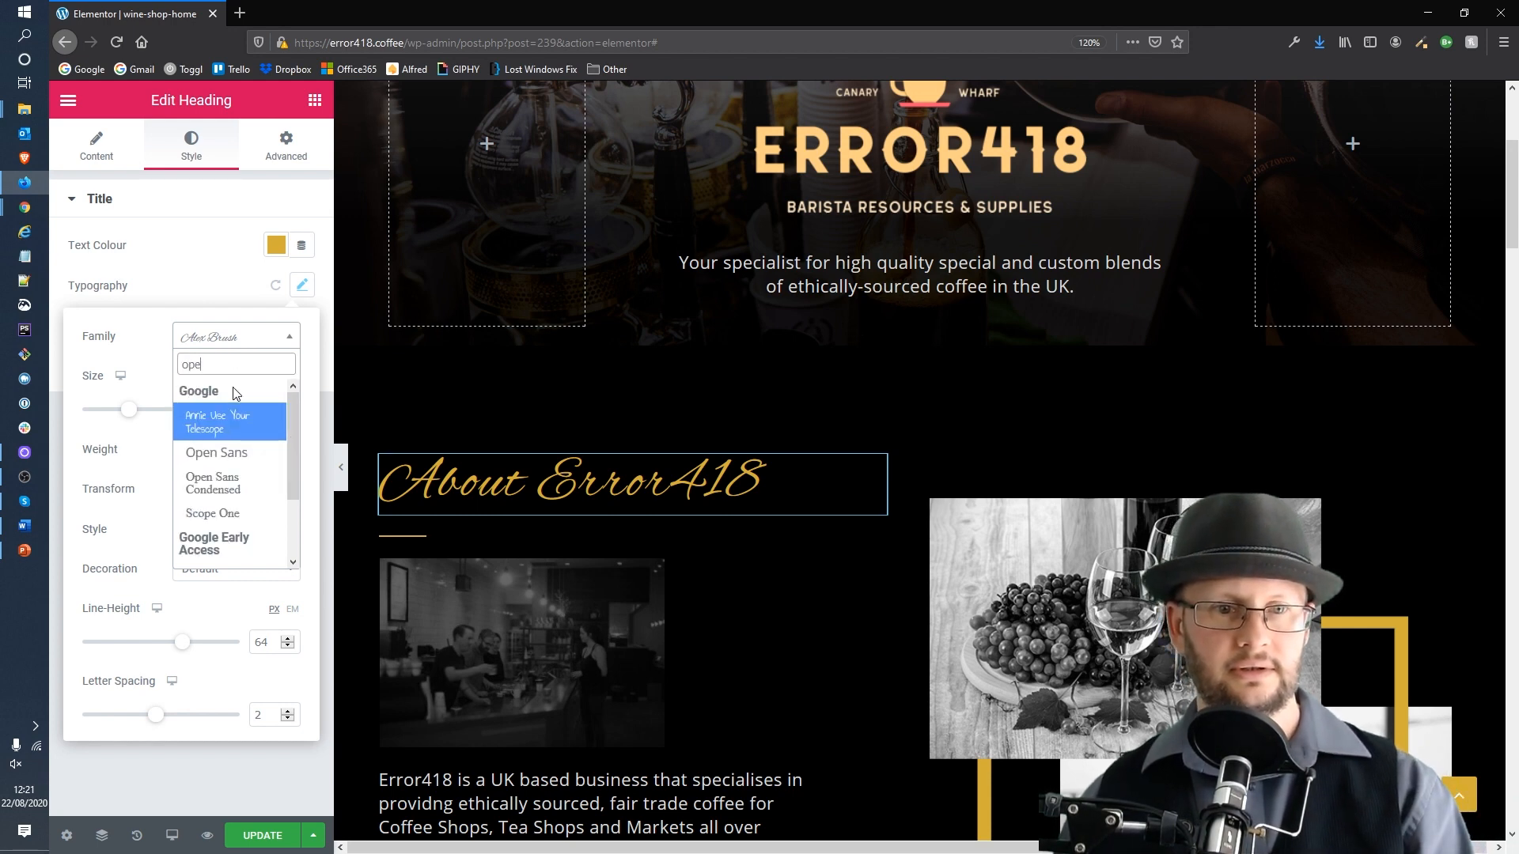
click(241, 457)
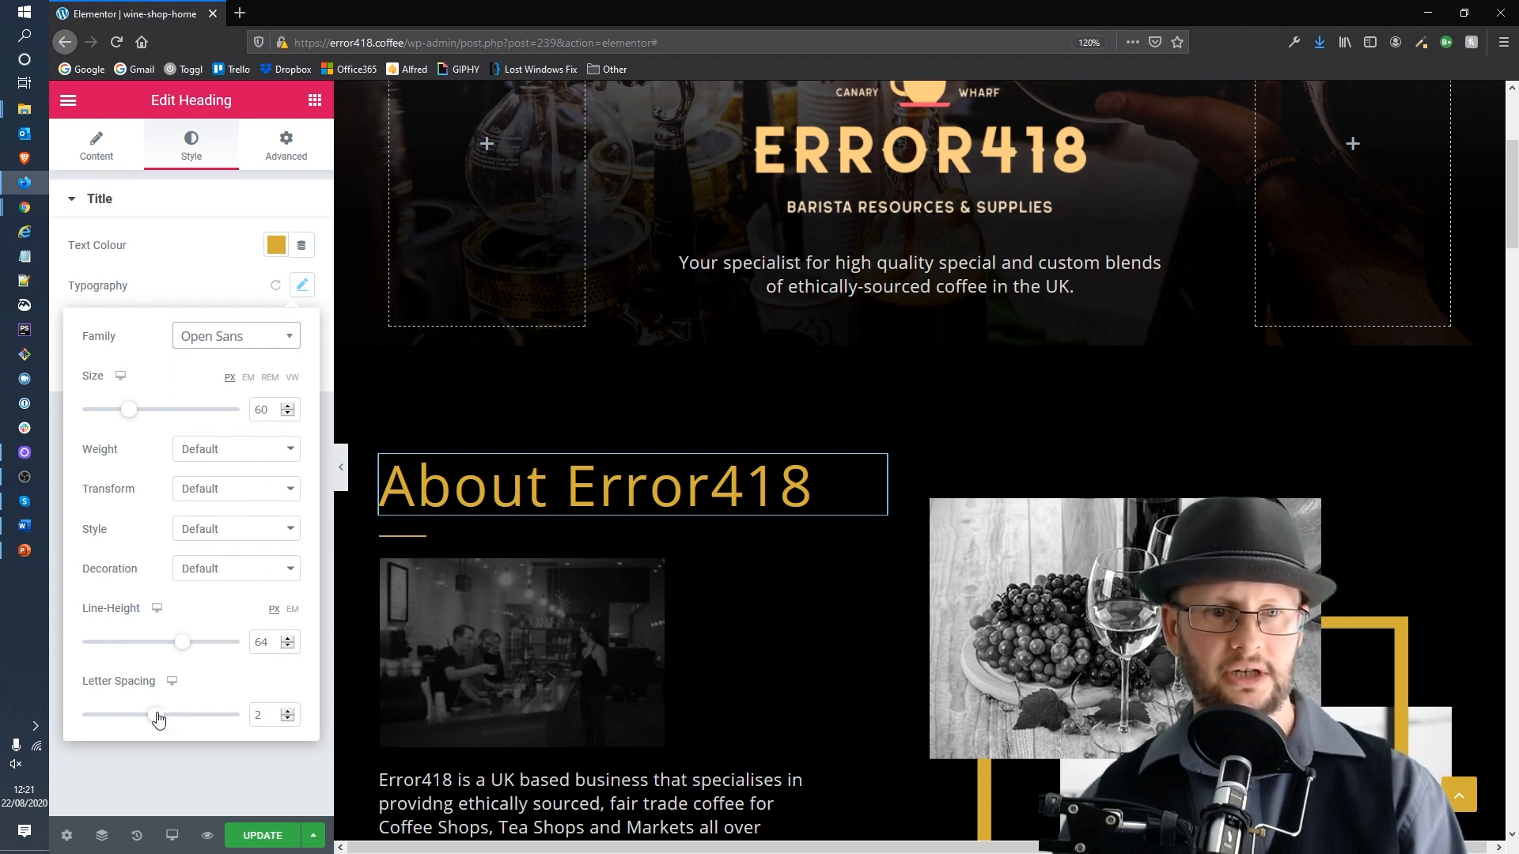
Step: Reduce the About Error418 heading's letter spacing to about -2.3
drag(161, 719, 130, 715)
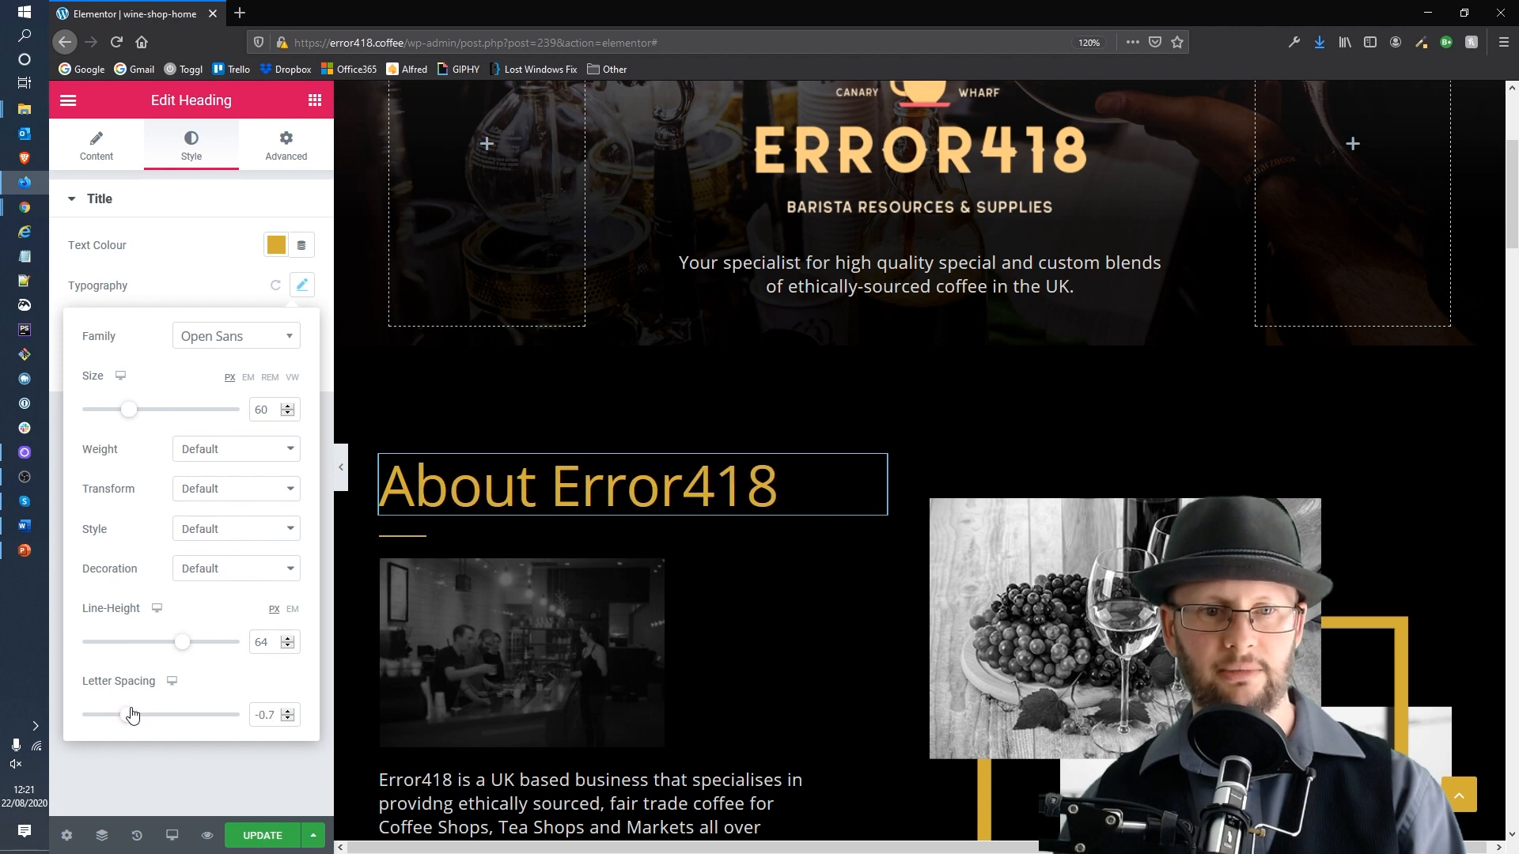
mouse_move(131, 715)
mouse_down()
mouse_move(176, 717)
mouse_move(115, 718)
mouse_up()
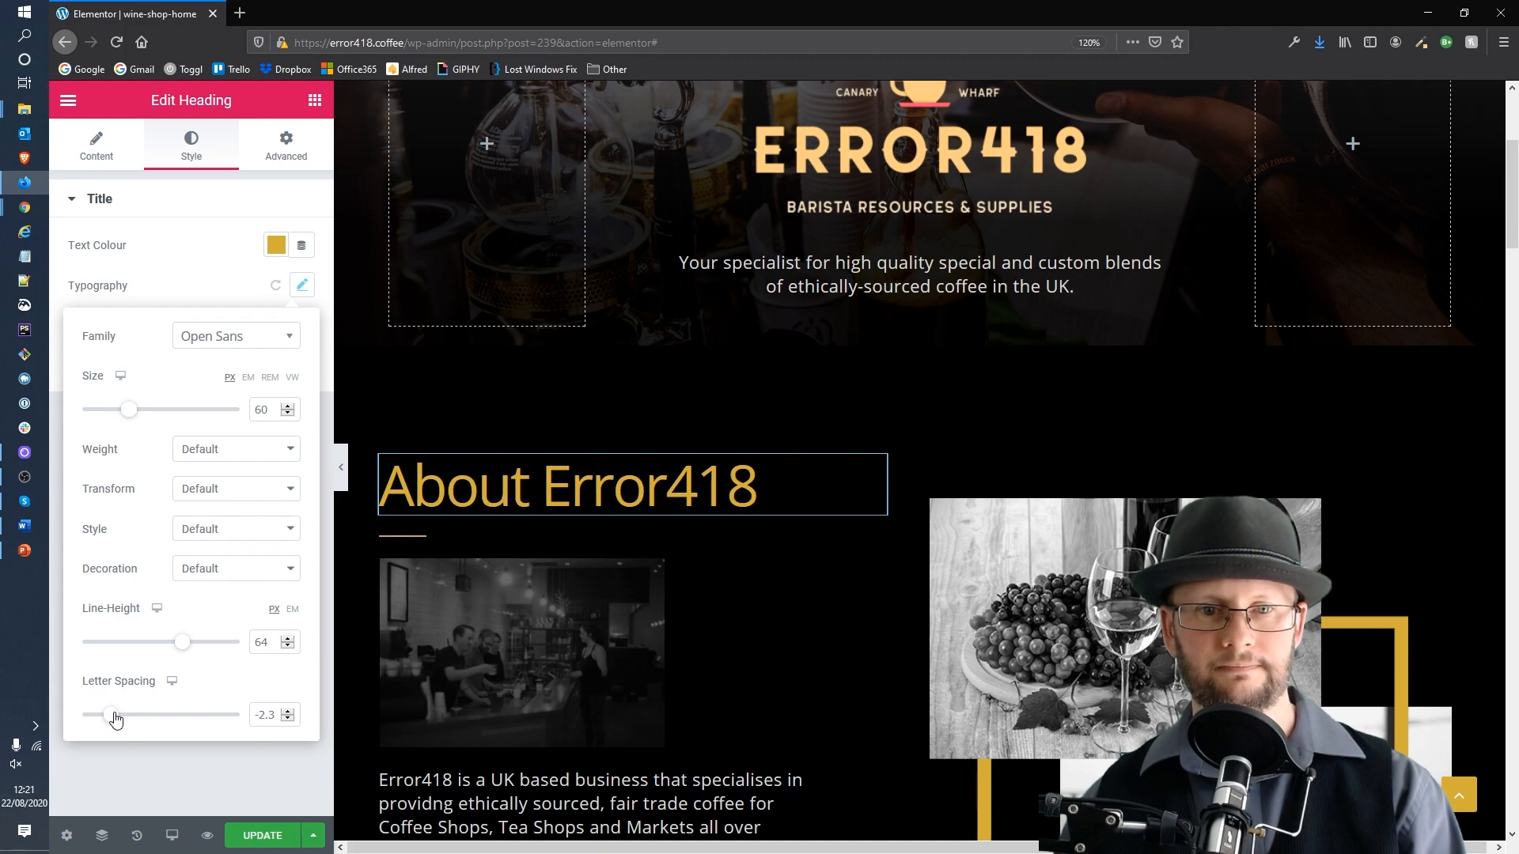
click(160, 769)
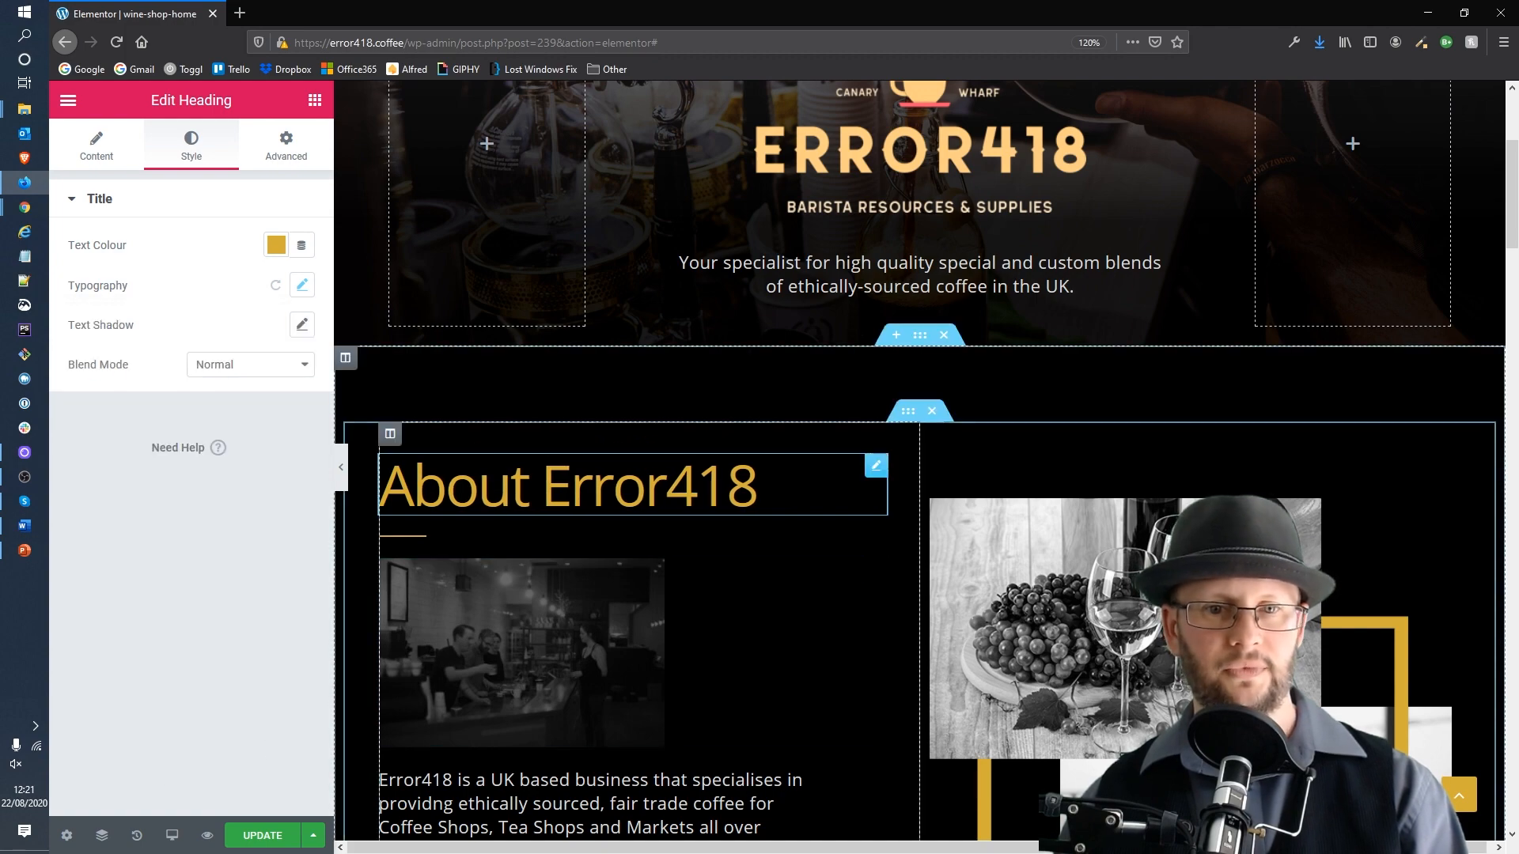
Step: Select the Special Case heading and change its font family to Open Sans
scroll(625, 451, down, 10)
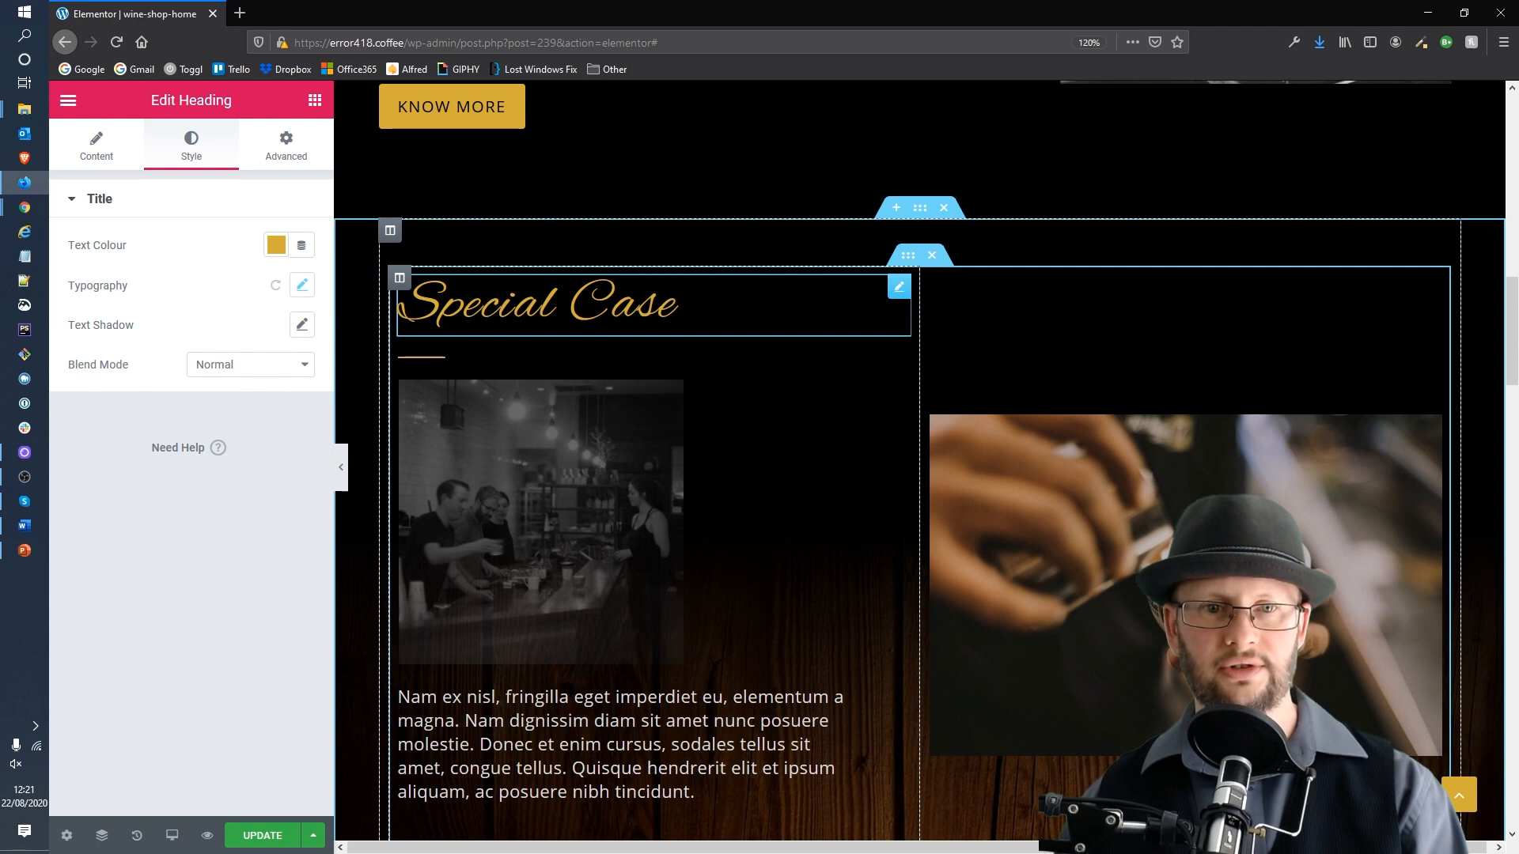
click(538, 305)
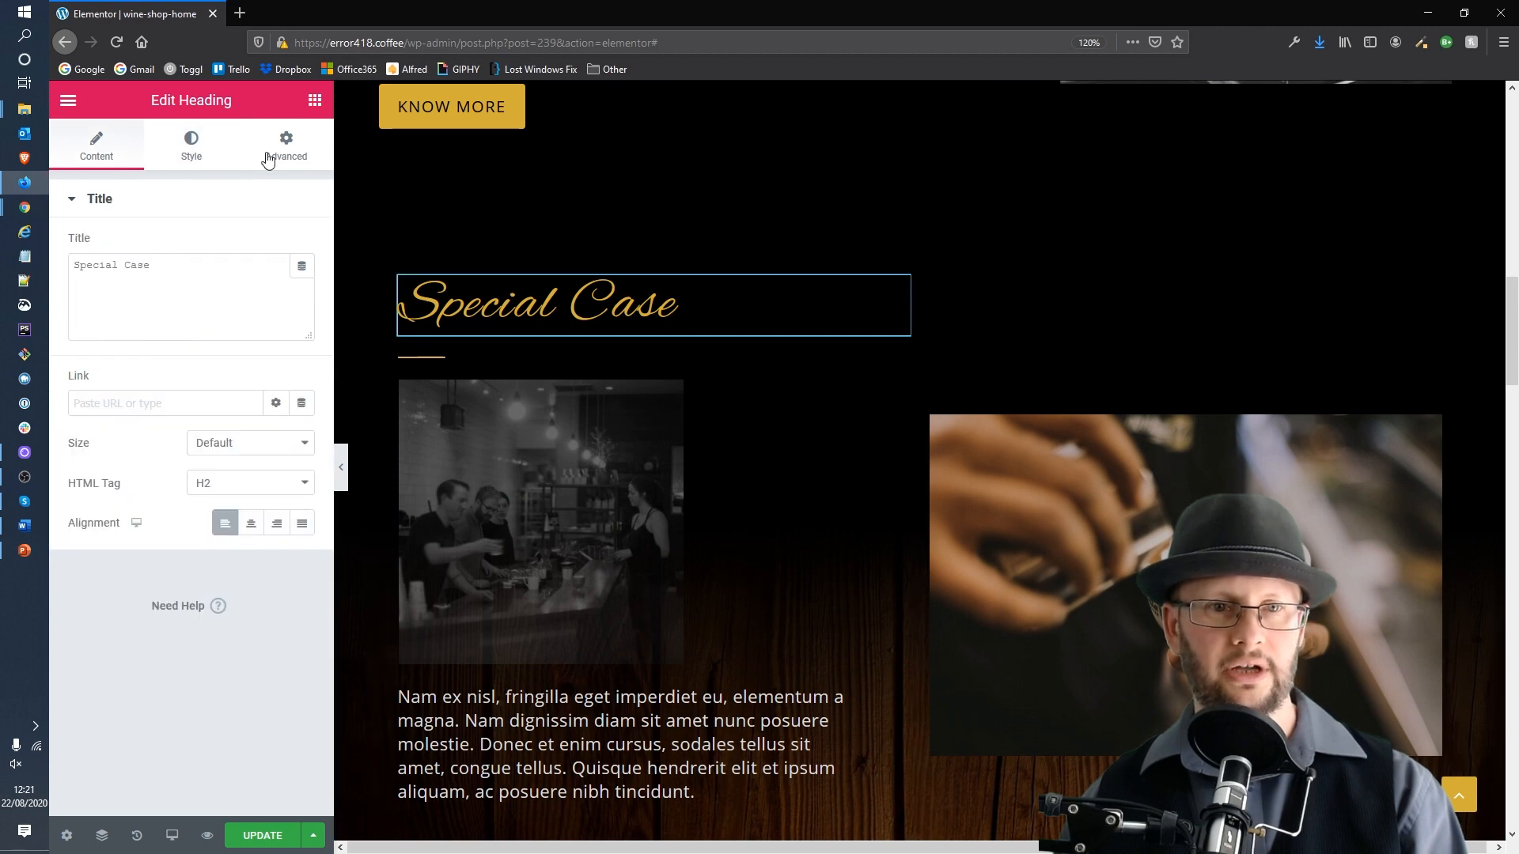
click(191, 144)
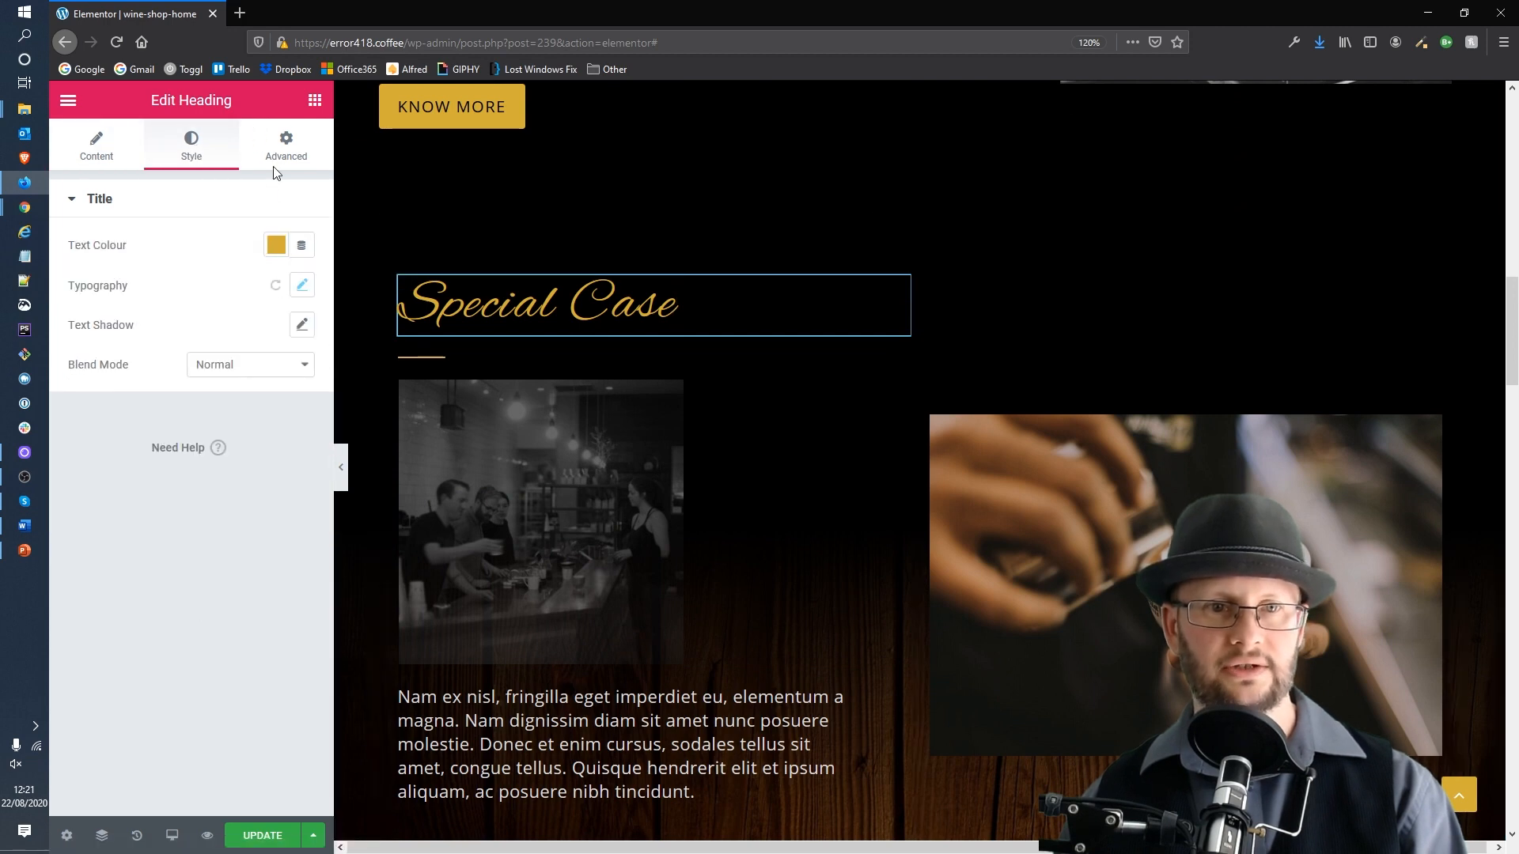
click(302, 286)
click(283, 338)
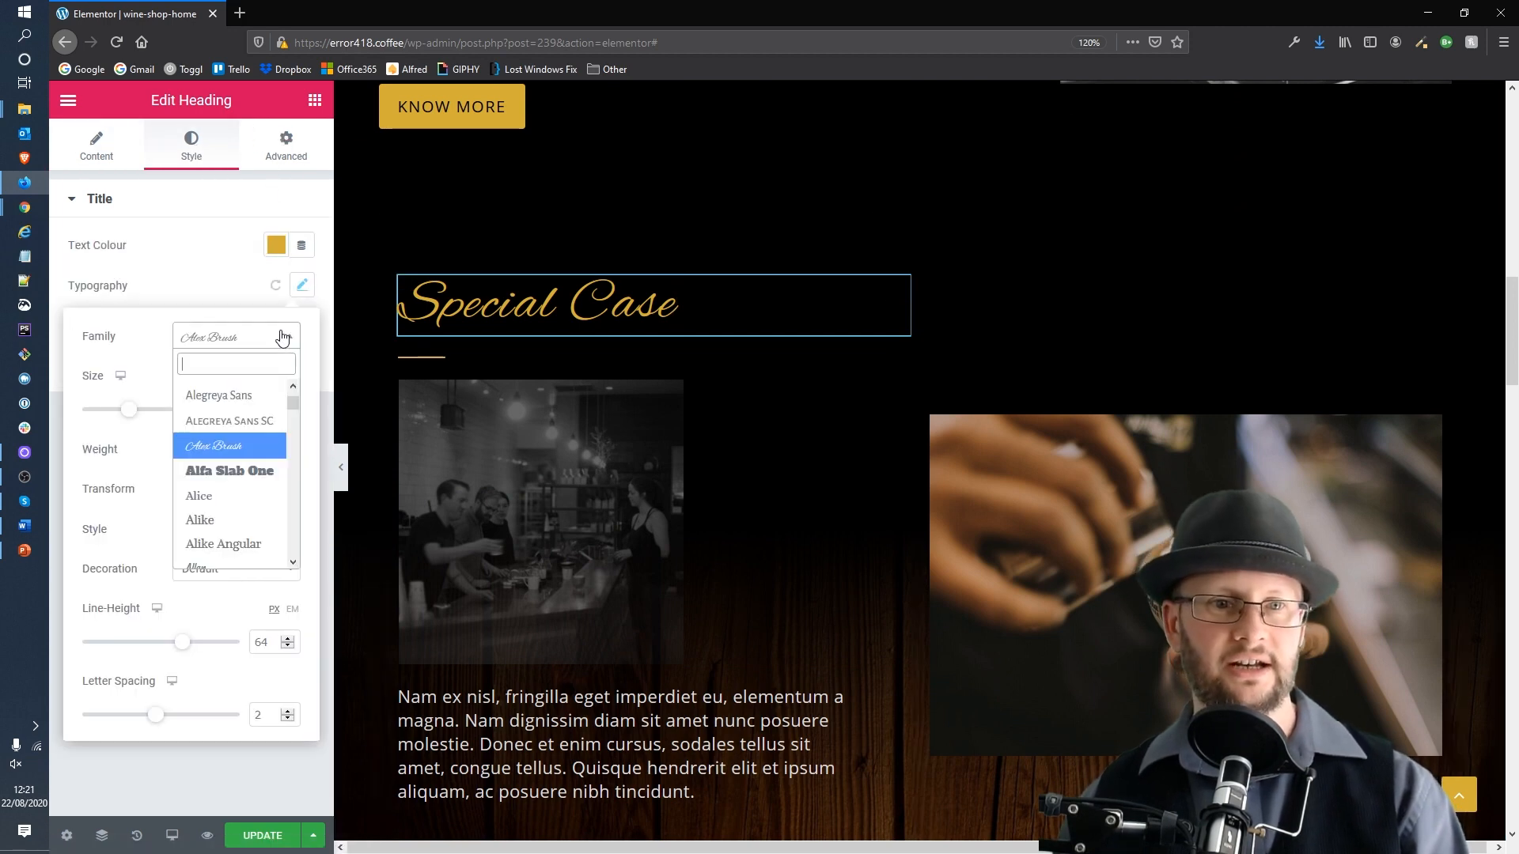
text(ope)
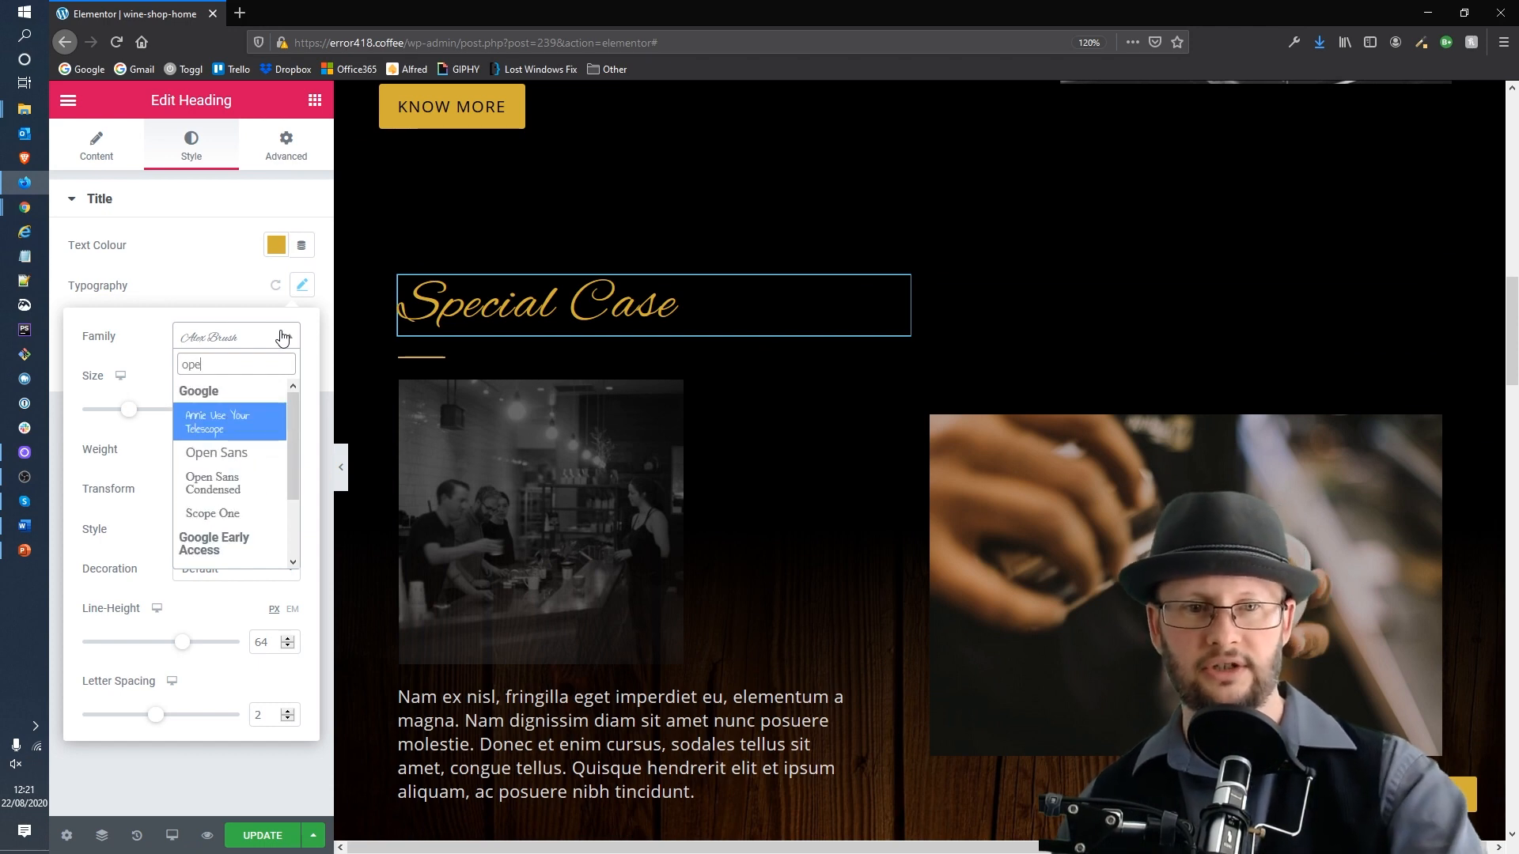
click(234, 456)
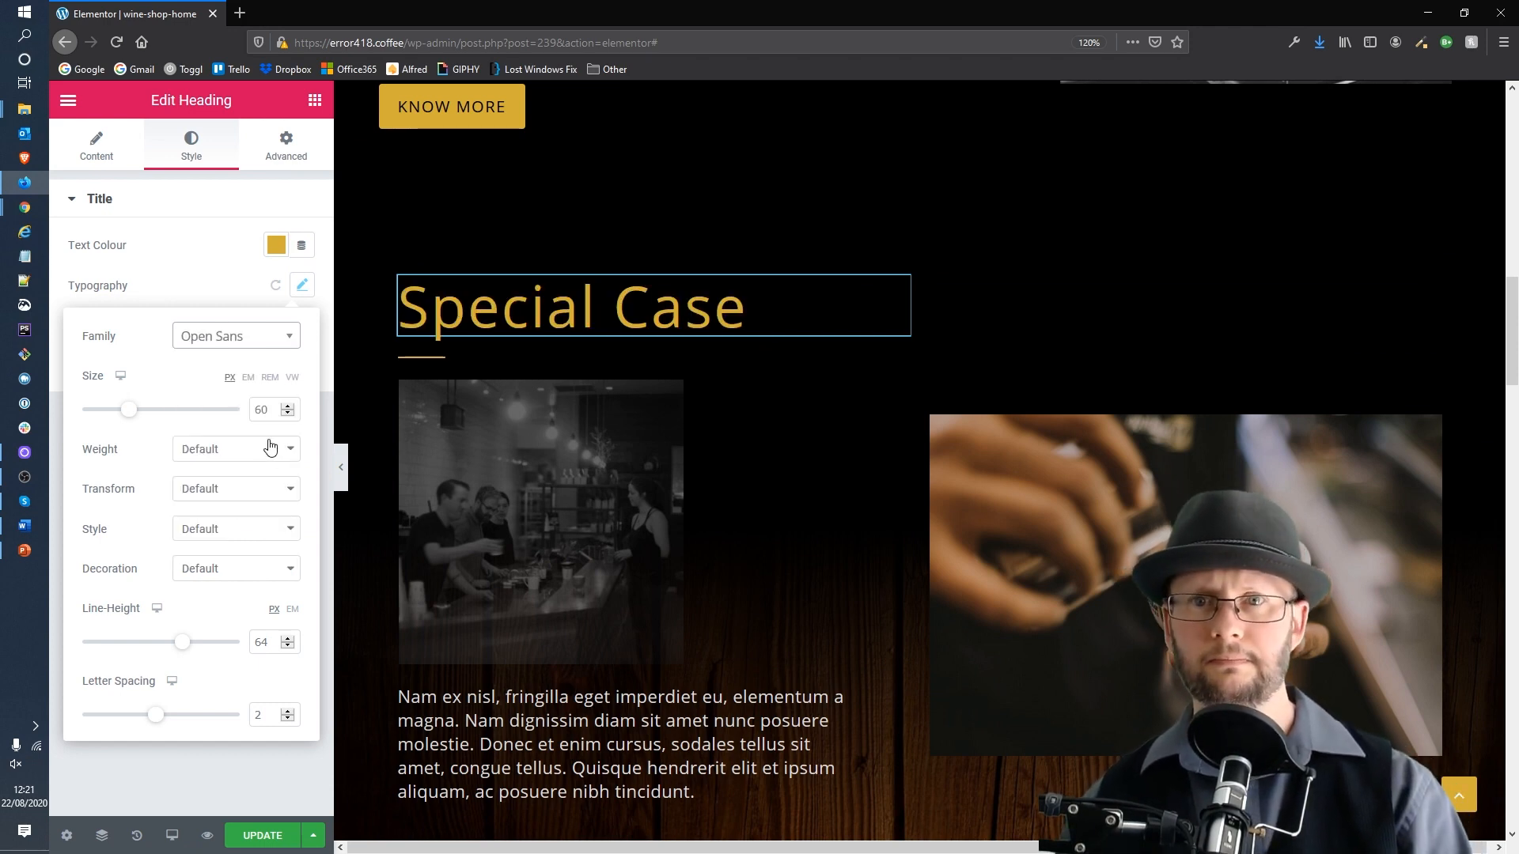
click(219, 285)
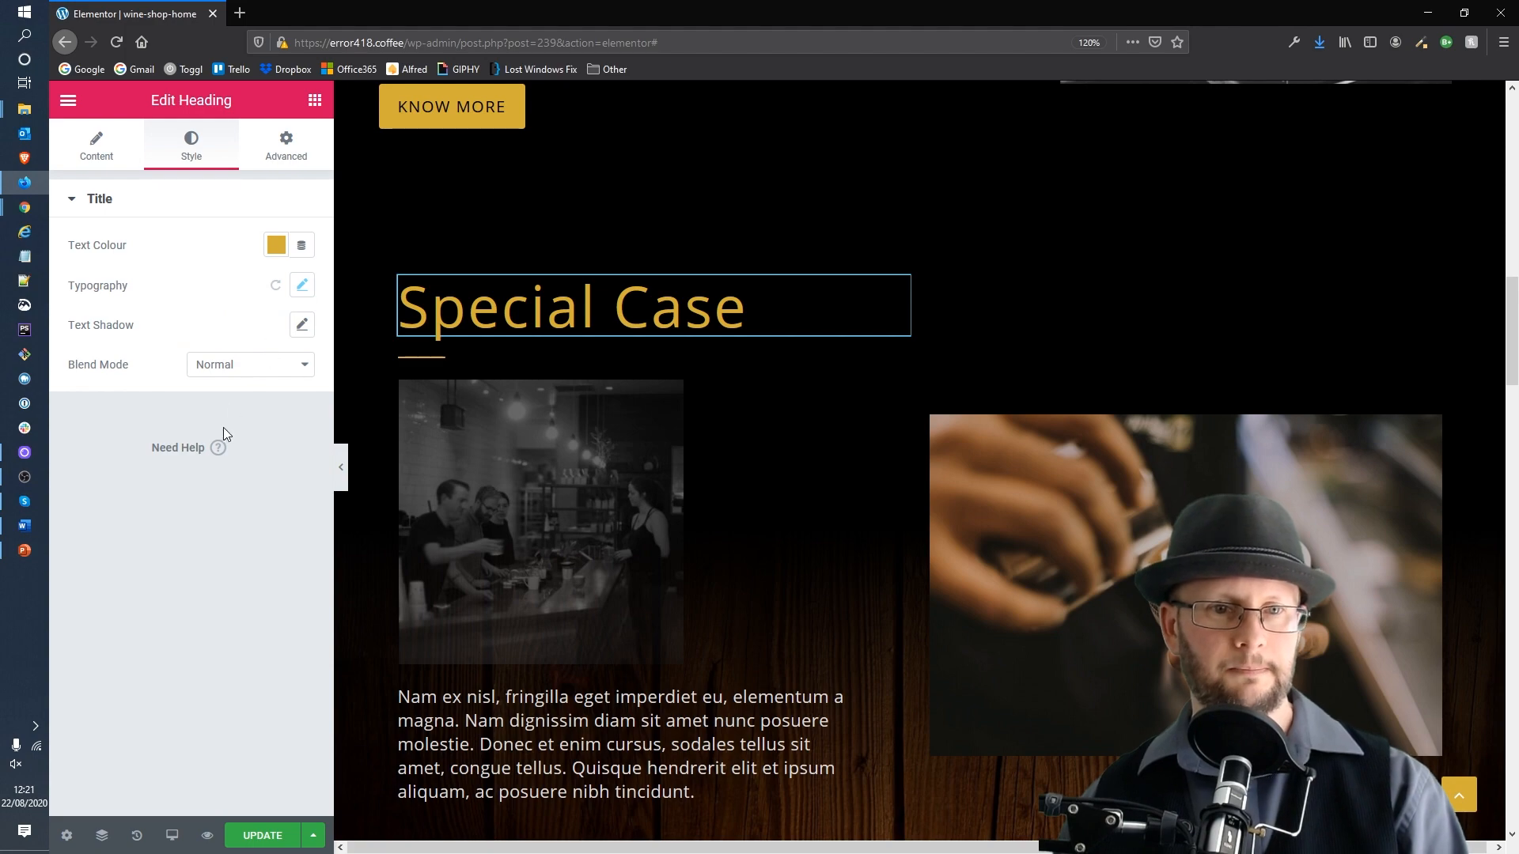
Step: Check the letter spacing value used on the About Error418 heading
click(302, 285)
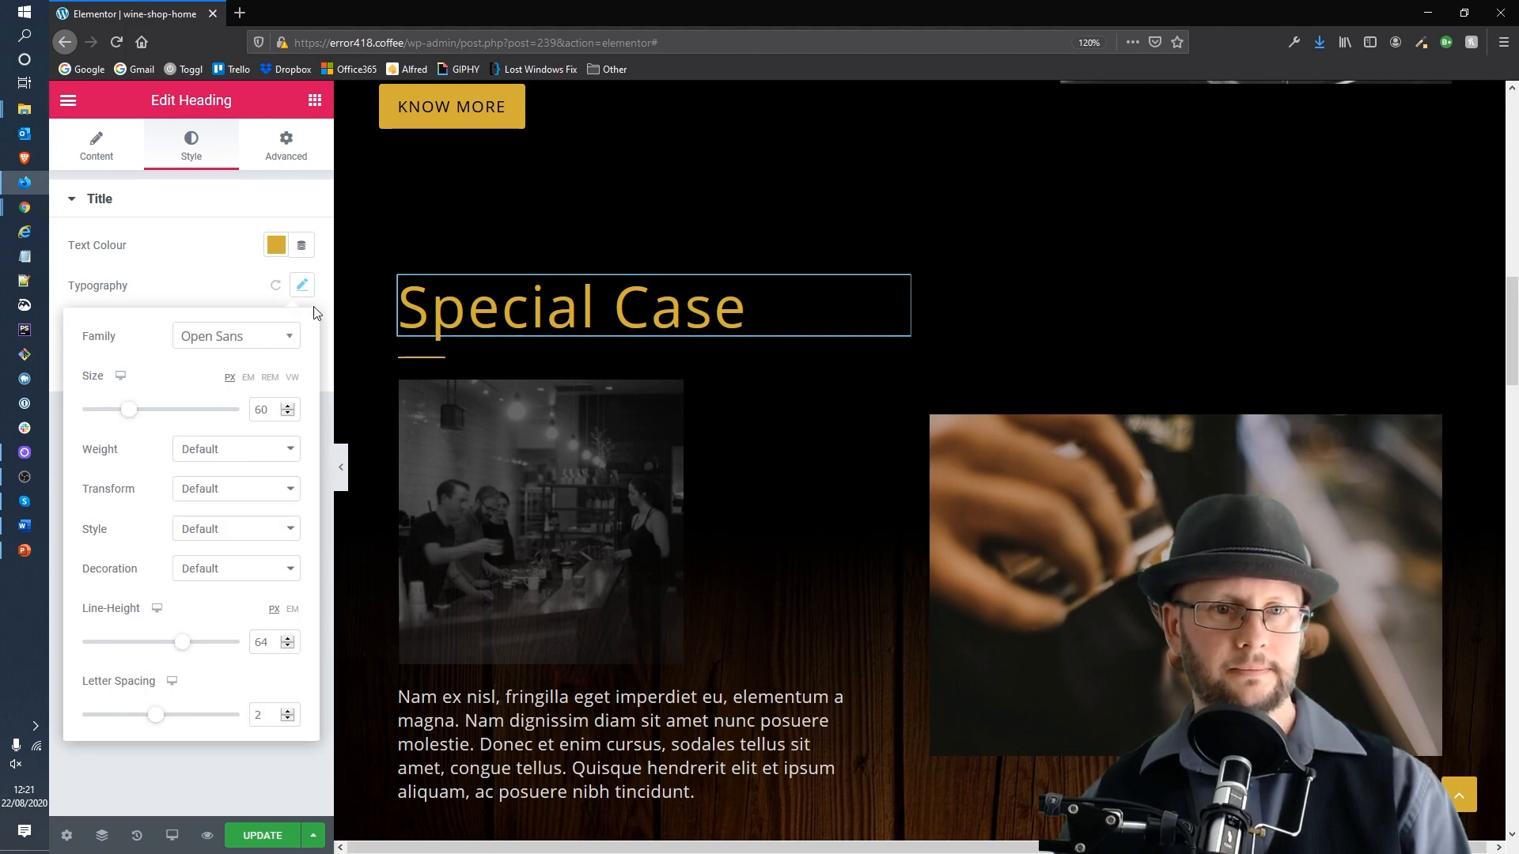
click(481, 237)
scroll(552, 319, up, 8)
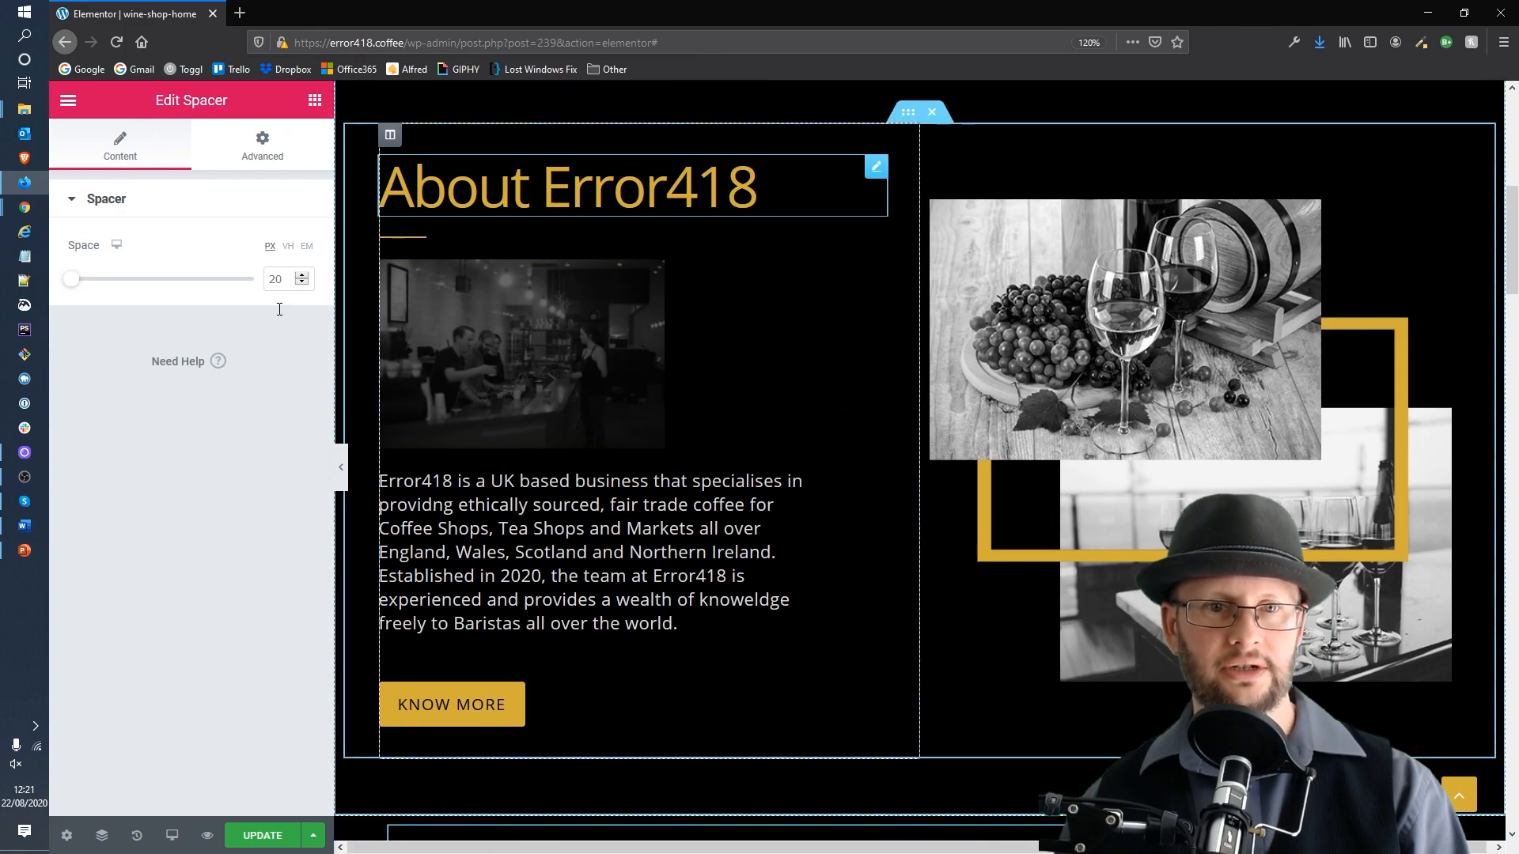
click(752, 188)
click(301, 285)
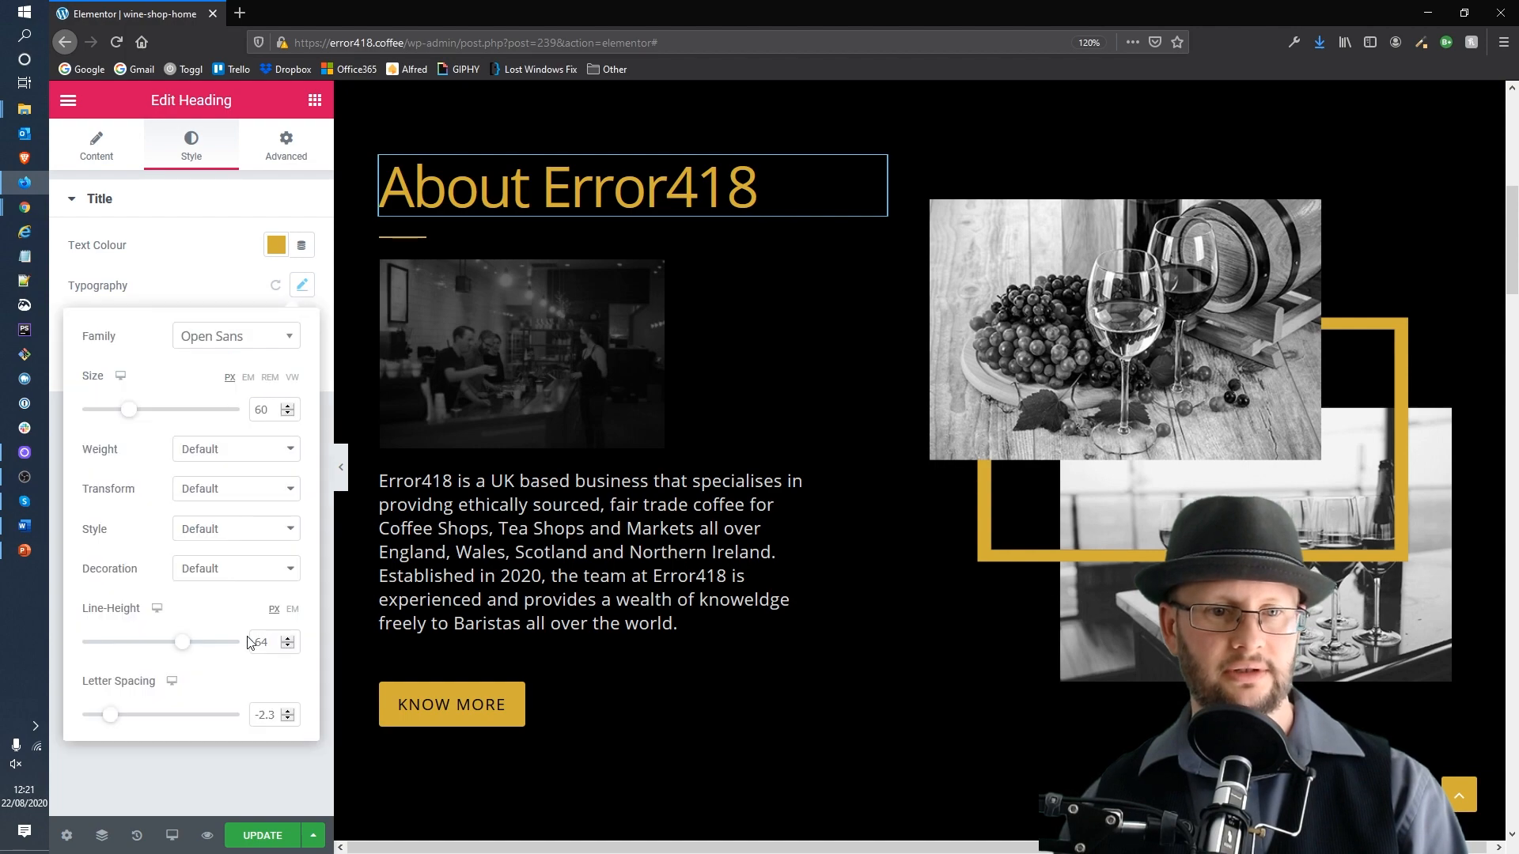
drag(274, 714, 266, 713)
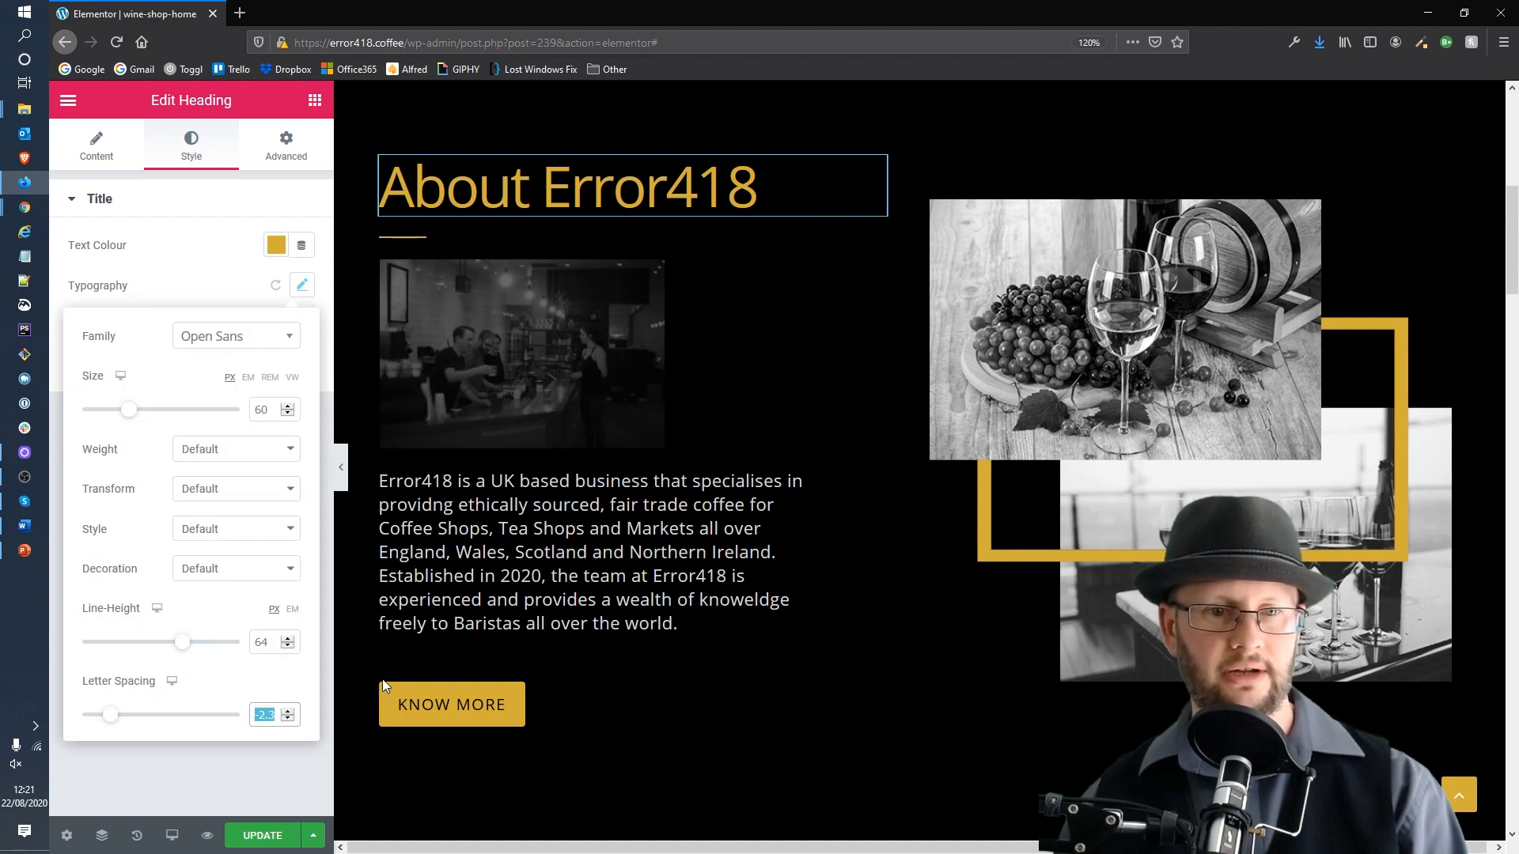
Step: Set the Special Case heading's letter spacing to -2.3
click(528, 554)
scroll(525, 514, down, 8)
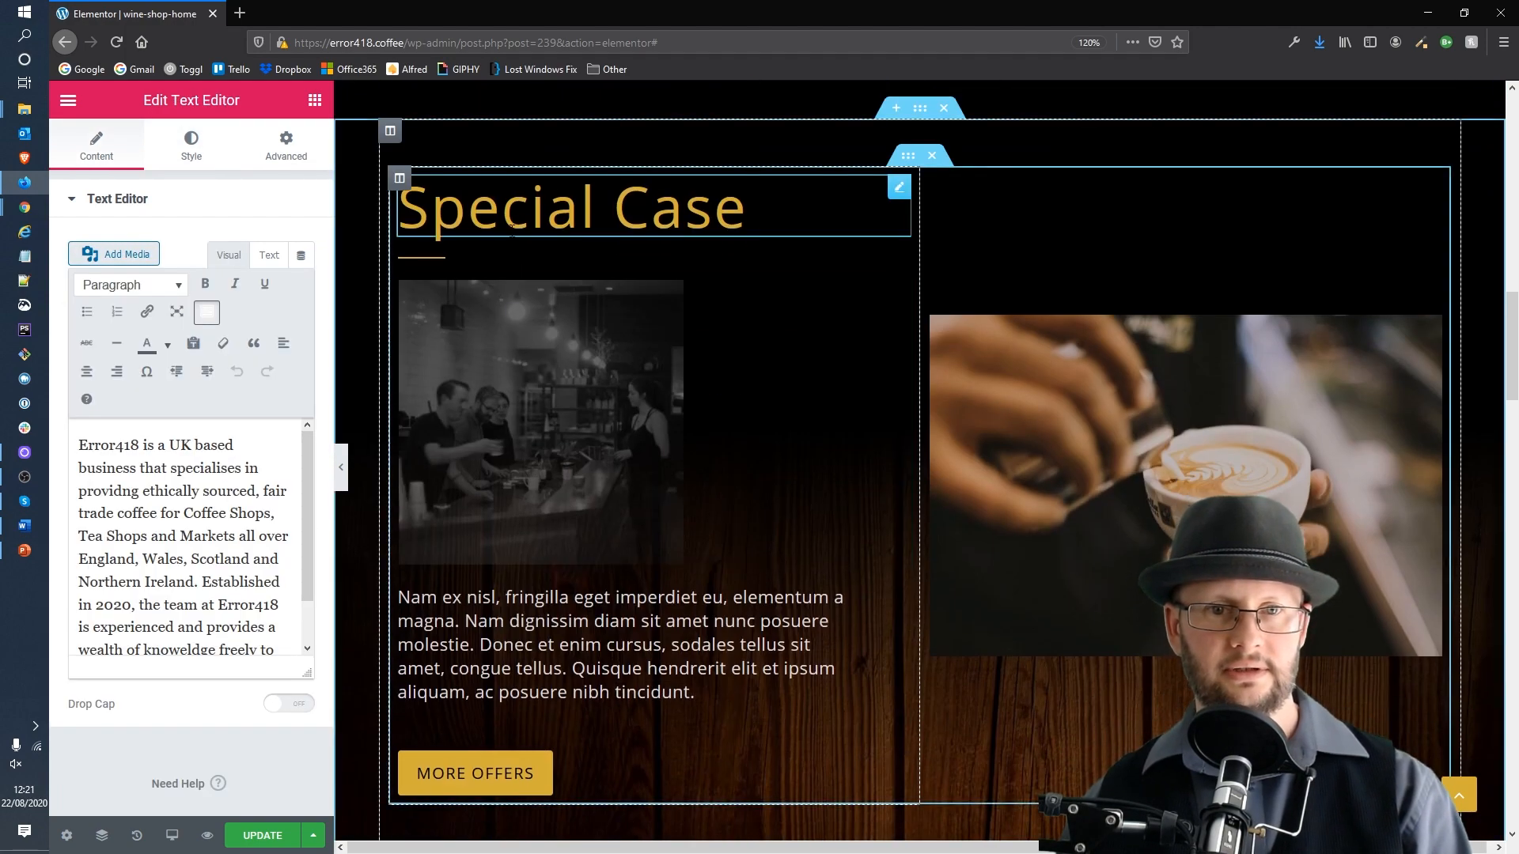
click(511, 227)
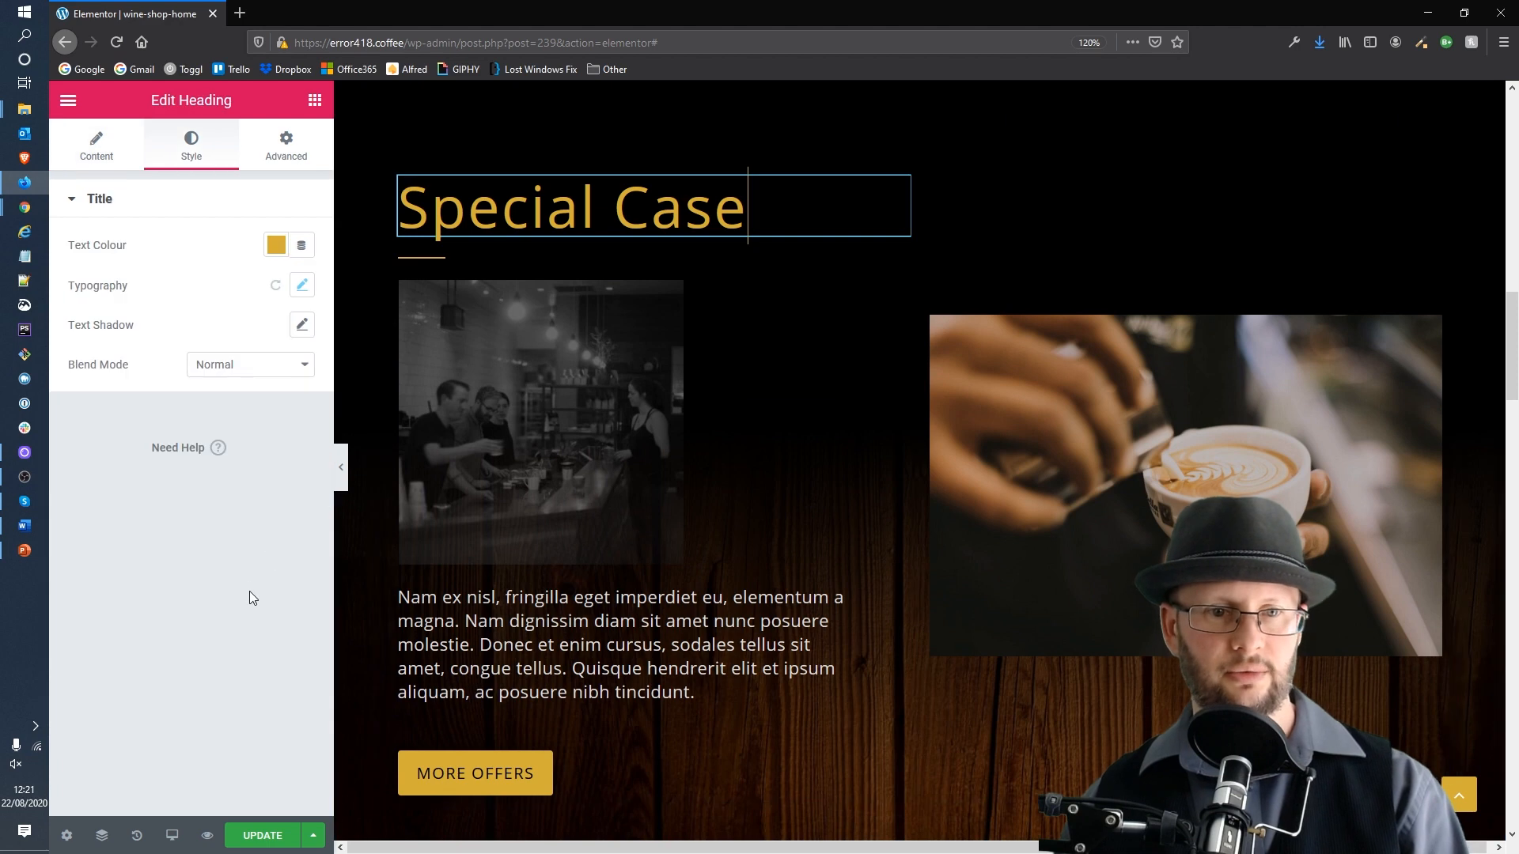
click(300, 285)
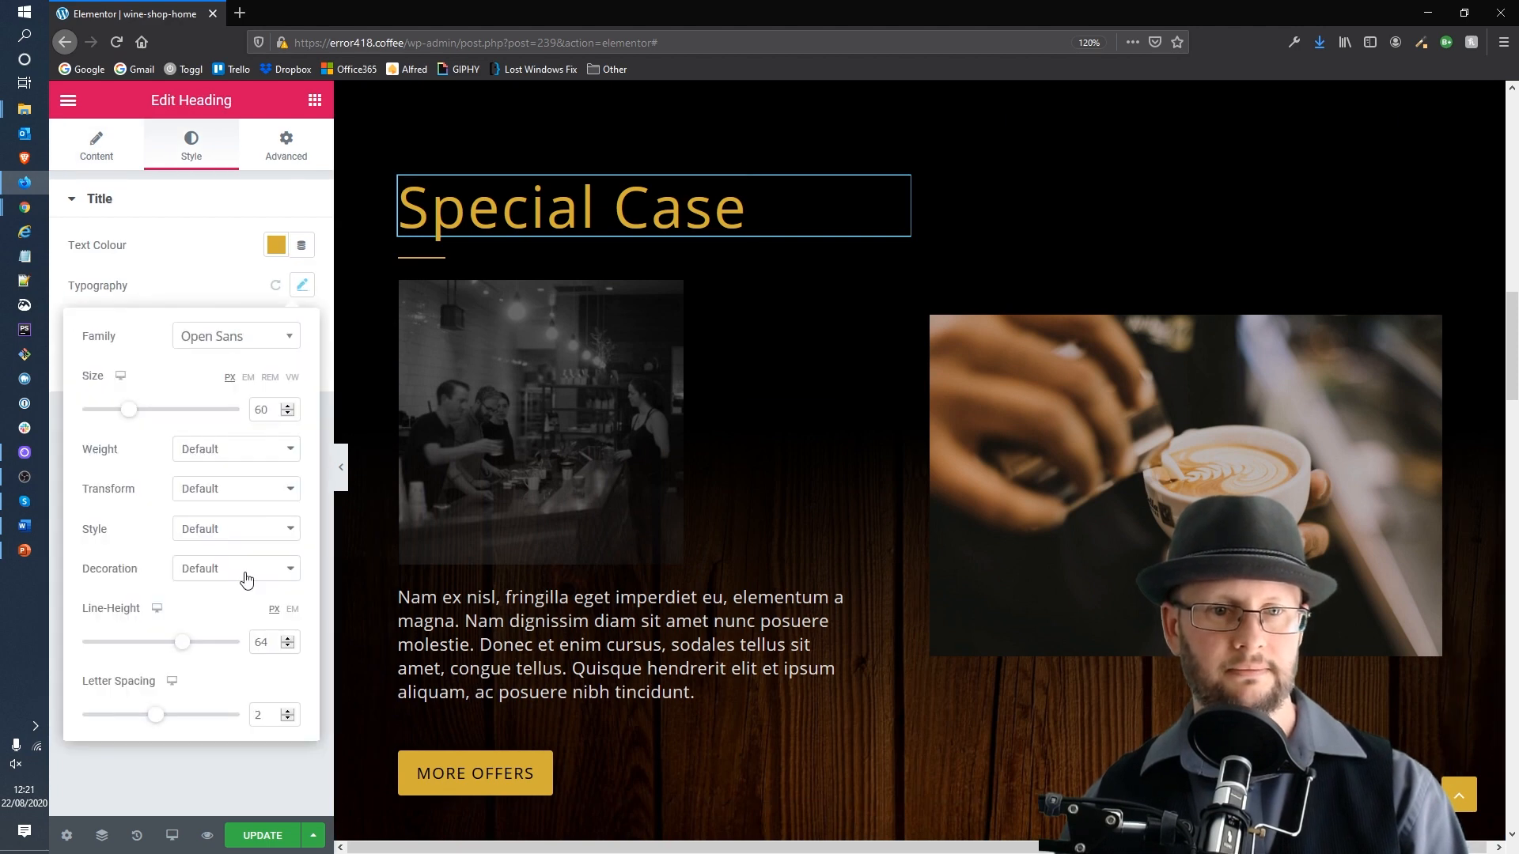
double_click(265, 716)
text(-2.3)
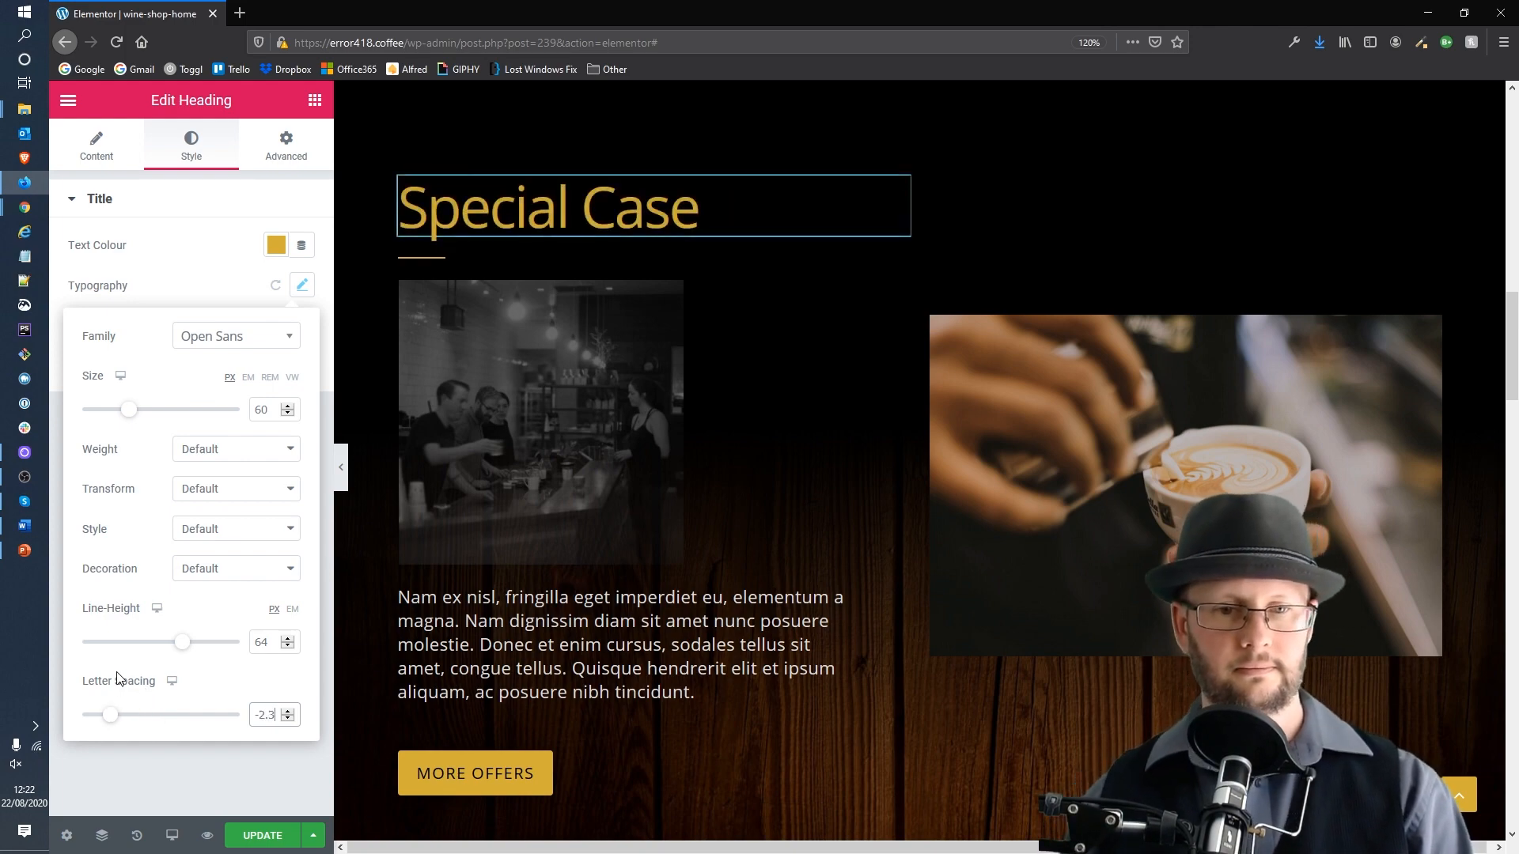
click(190, 776)
Step: Change the About our beans heading's font family to Open Sans
scroll(786, 488, down, 10)
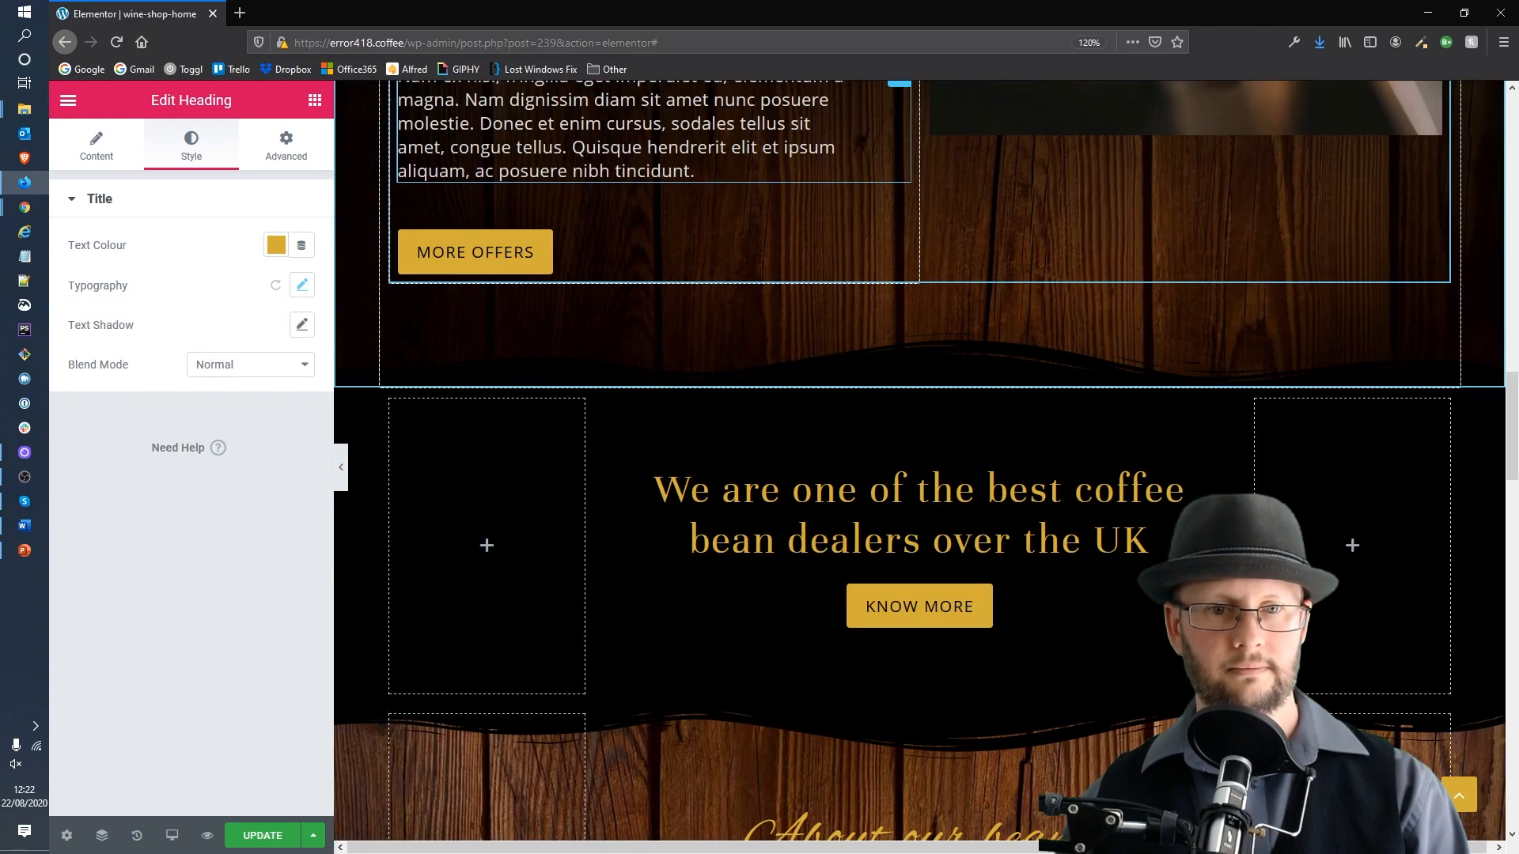
scroll(788, 488, down, 1)
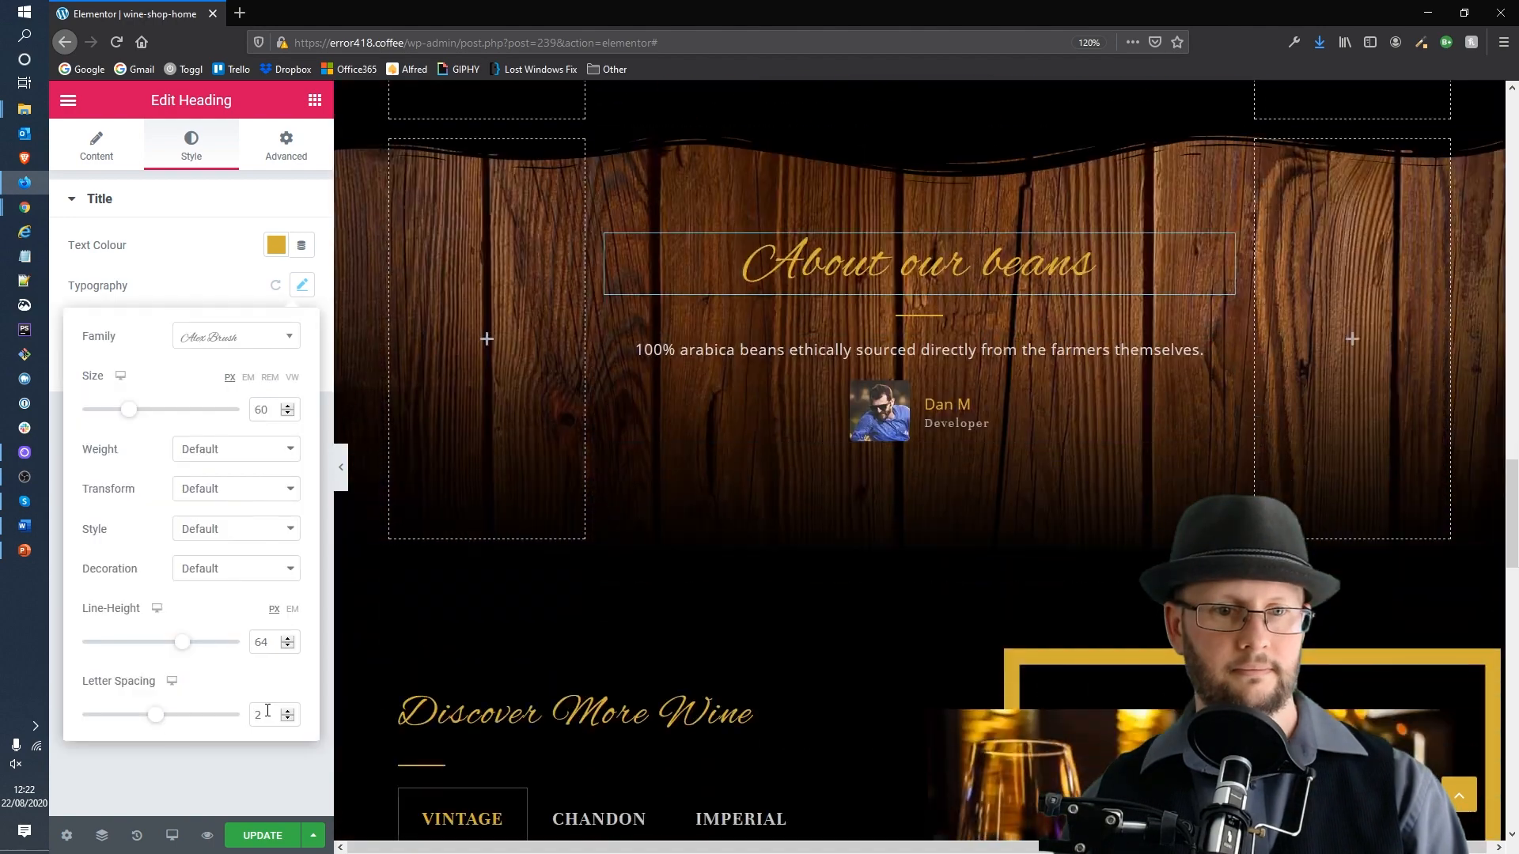
click(258, 338)
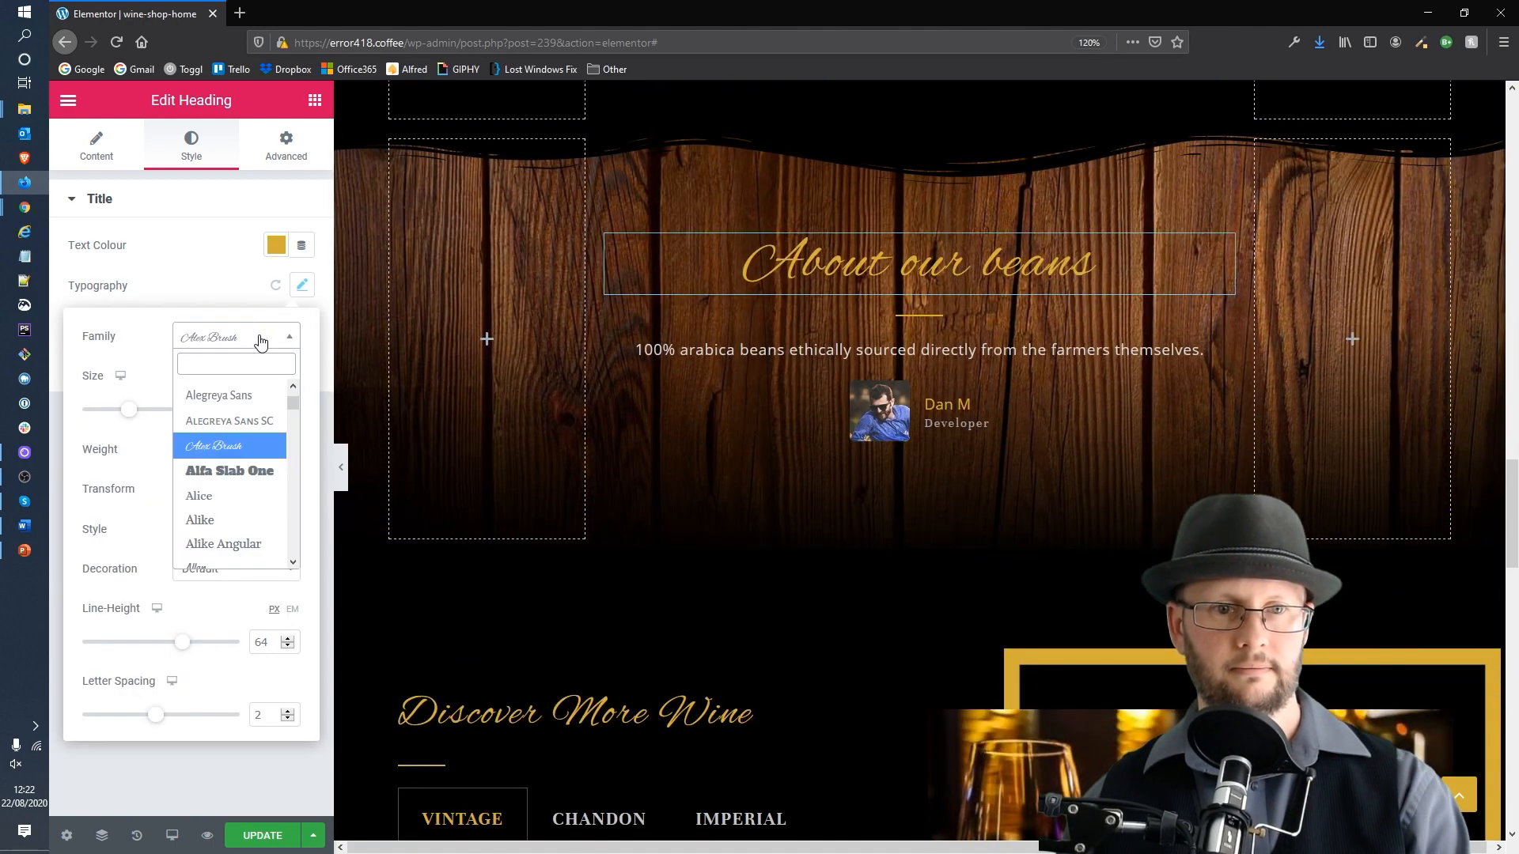
text(ope)
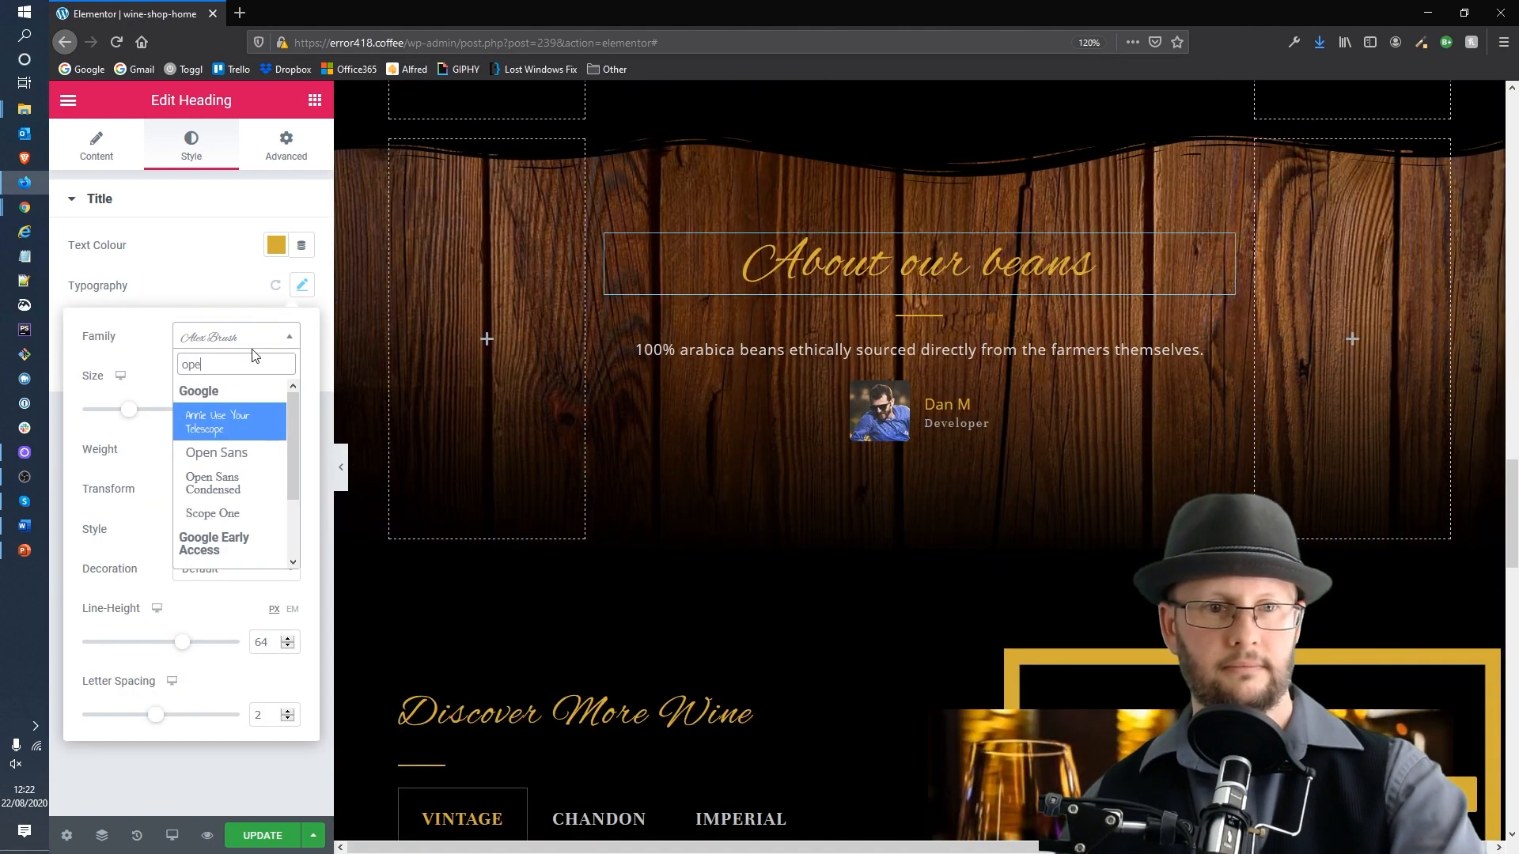
click(226, 447)
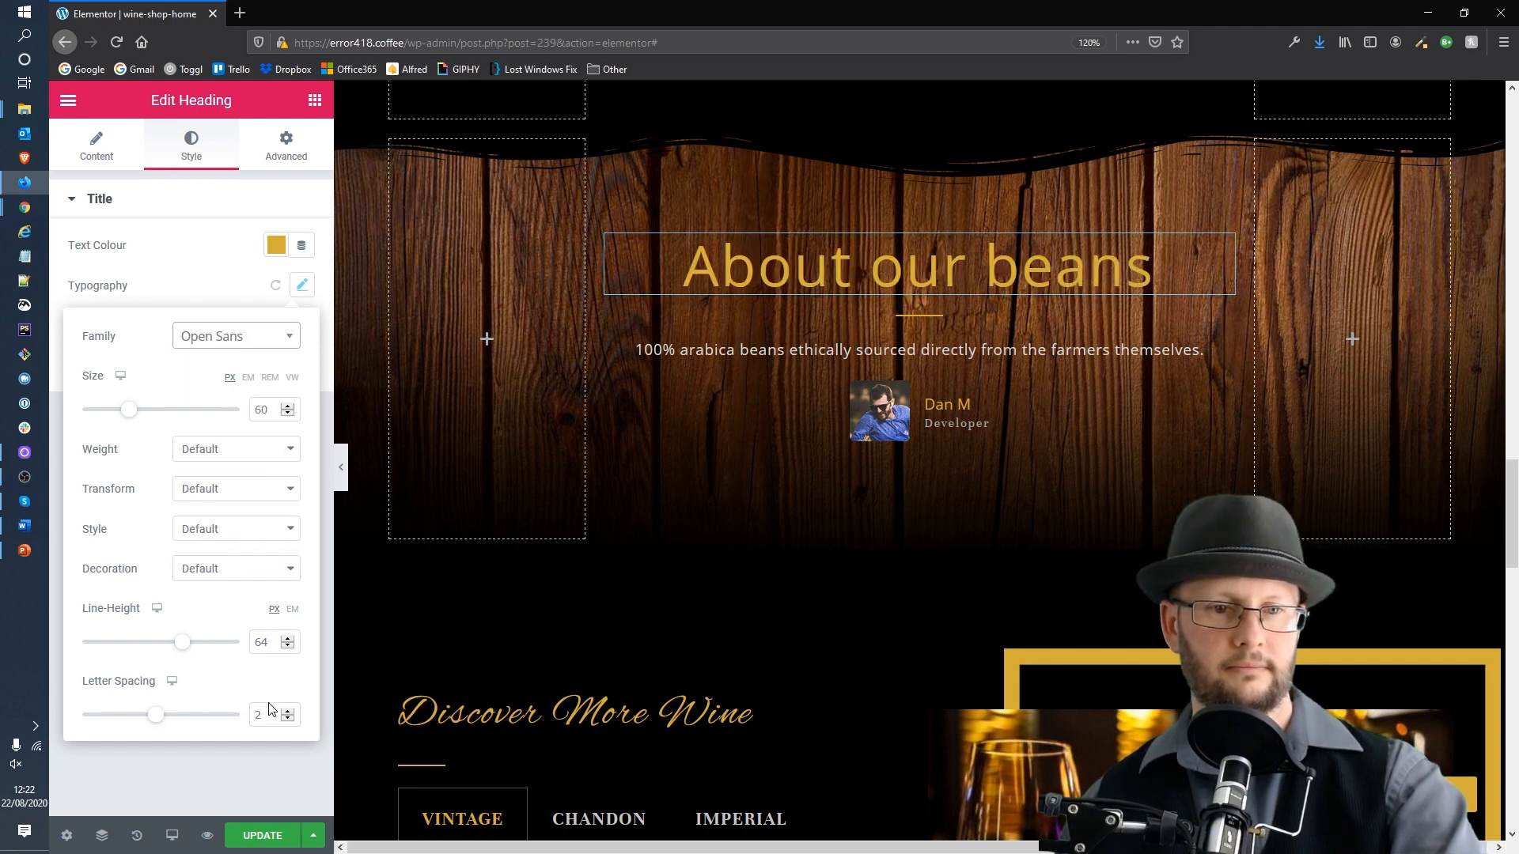
Step: Set the About our beans heading's letter spacing to -2.3
drag(156, 714, 114, 716)
text(3)
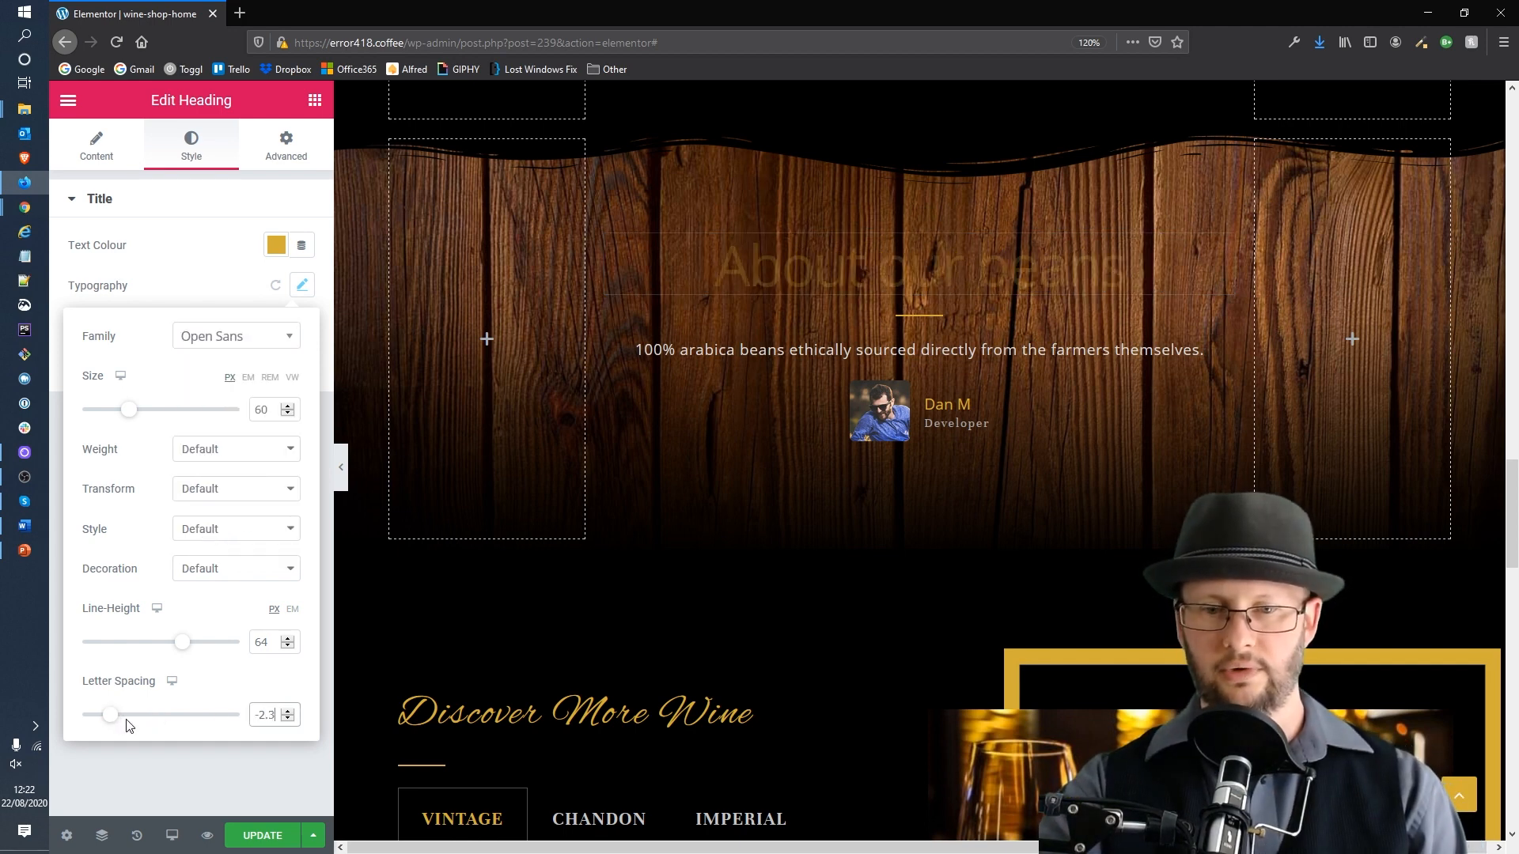
click(114, 778)
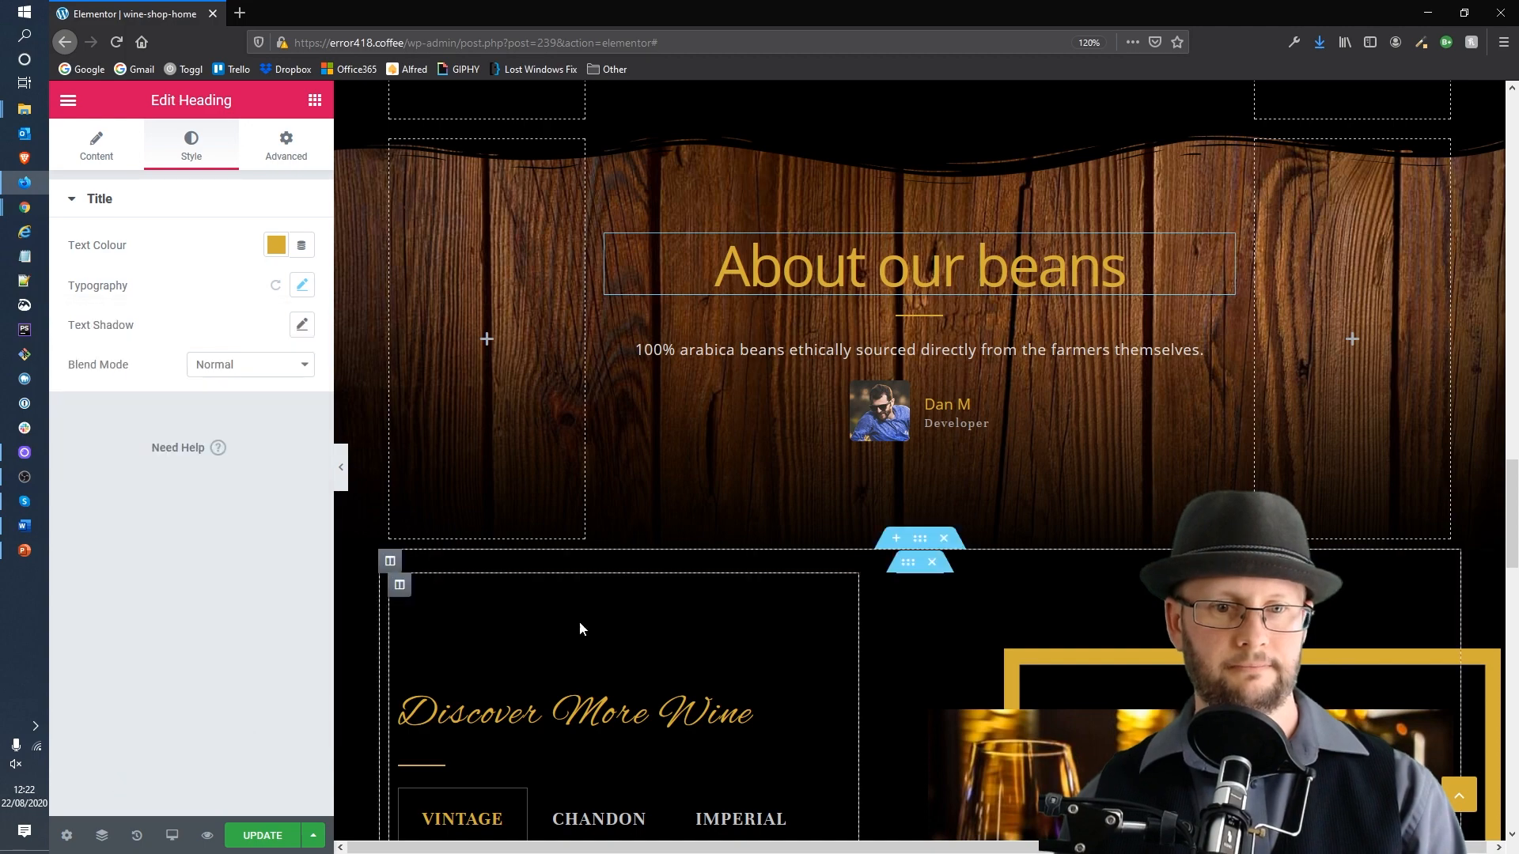
Step: Save the updated home page
scroll(734, 571, down, 10)
scroll(734, 571, up, 4)
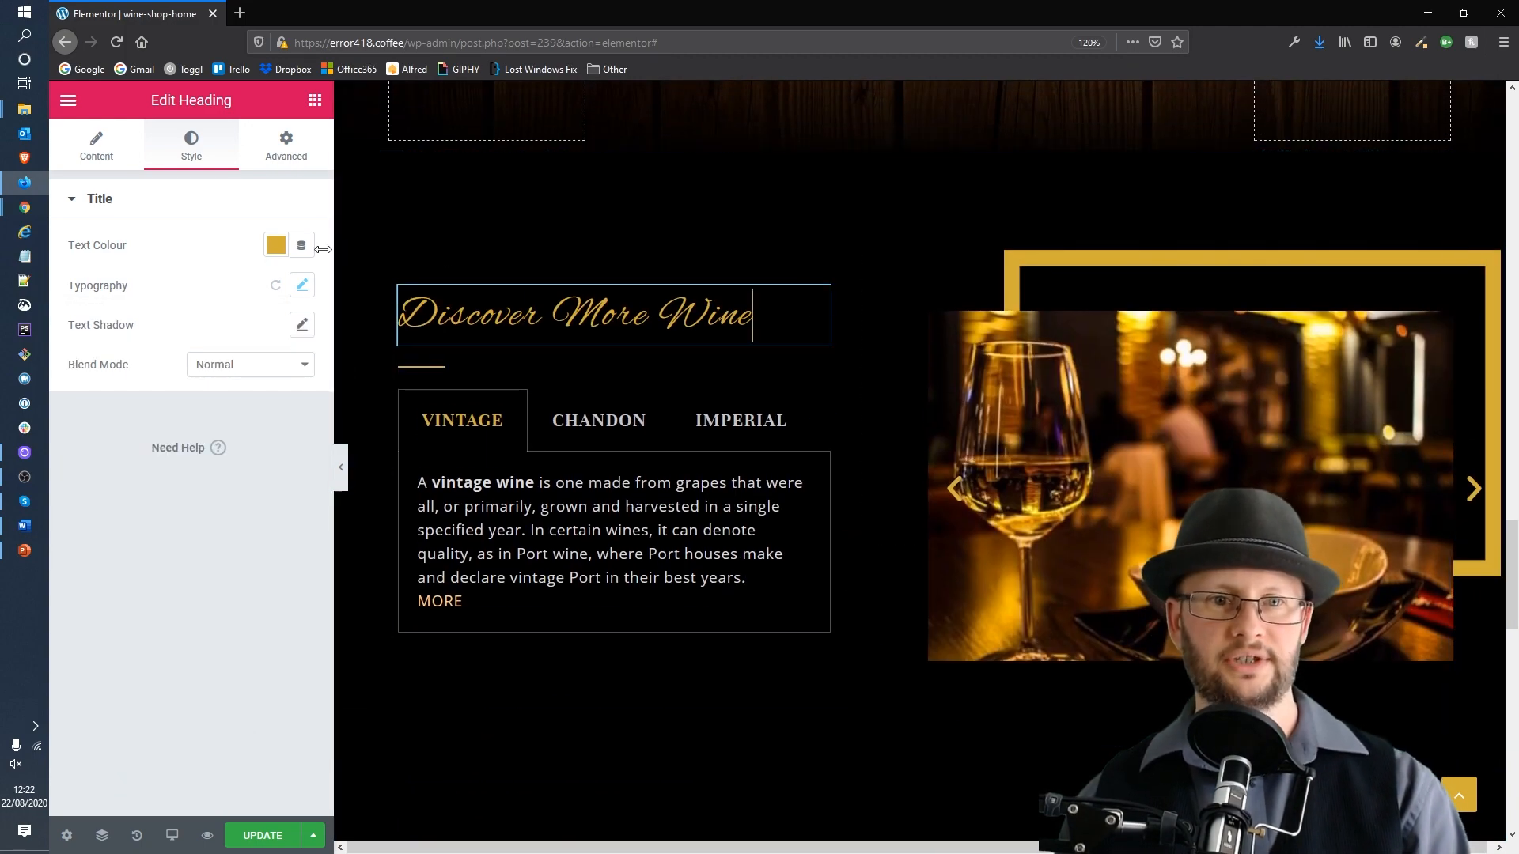
scroll(681, 303, up, 10)
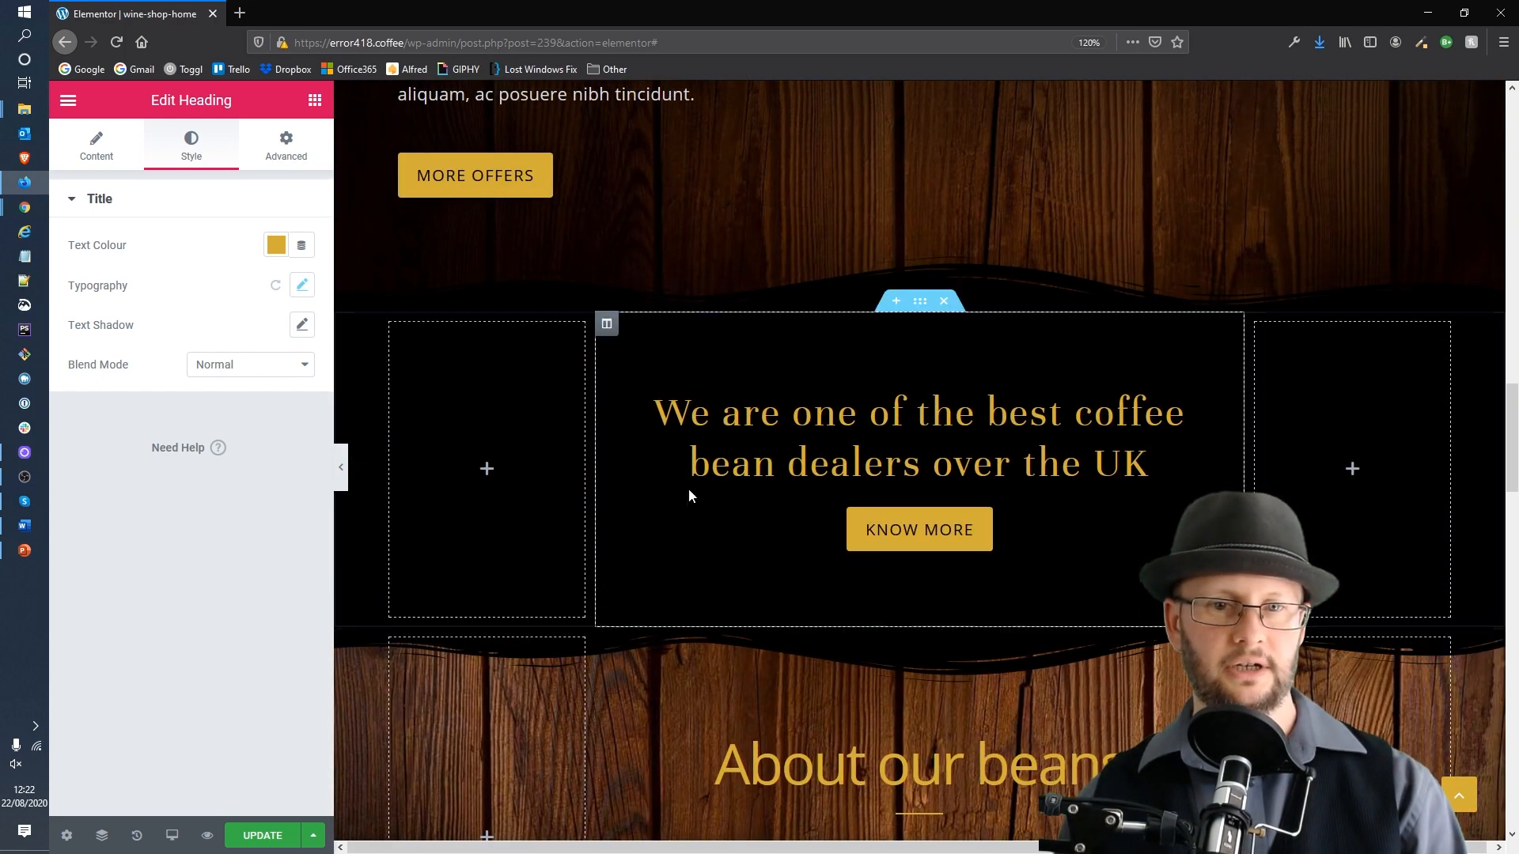
click(261, 837)
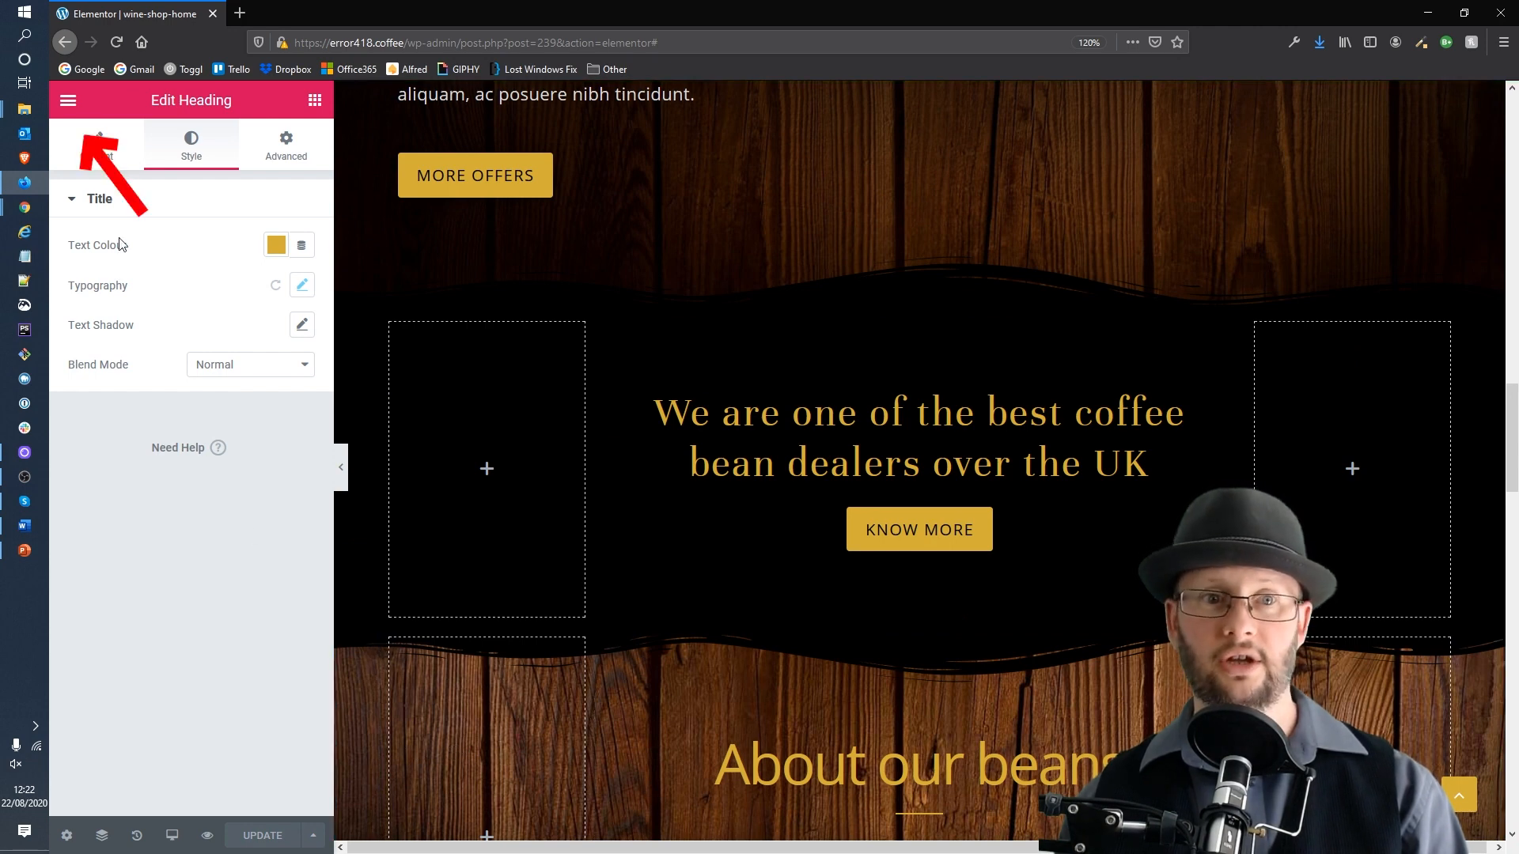
Step: Exit Elementor and return to the WordPress dashboard
click(67, 103)
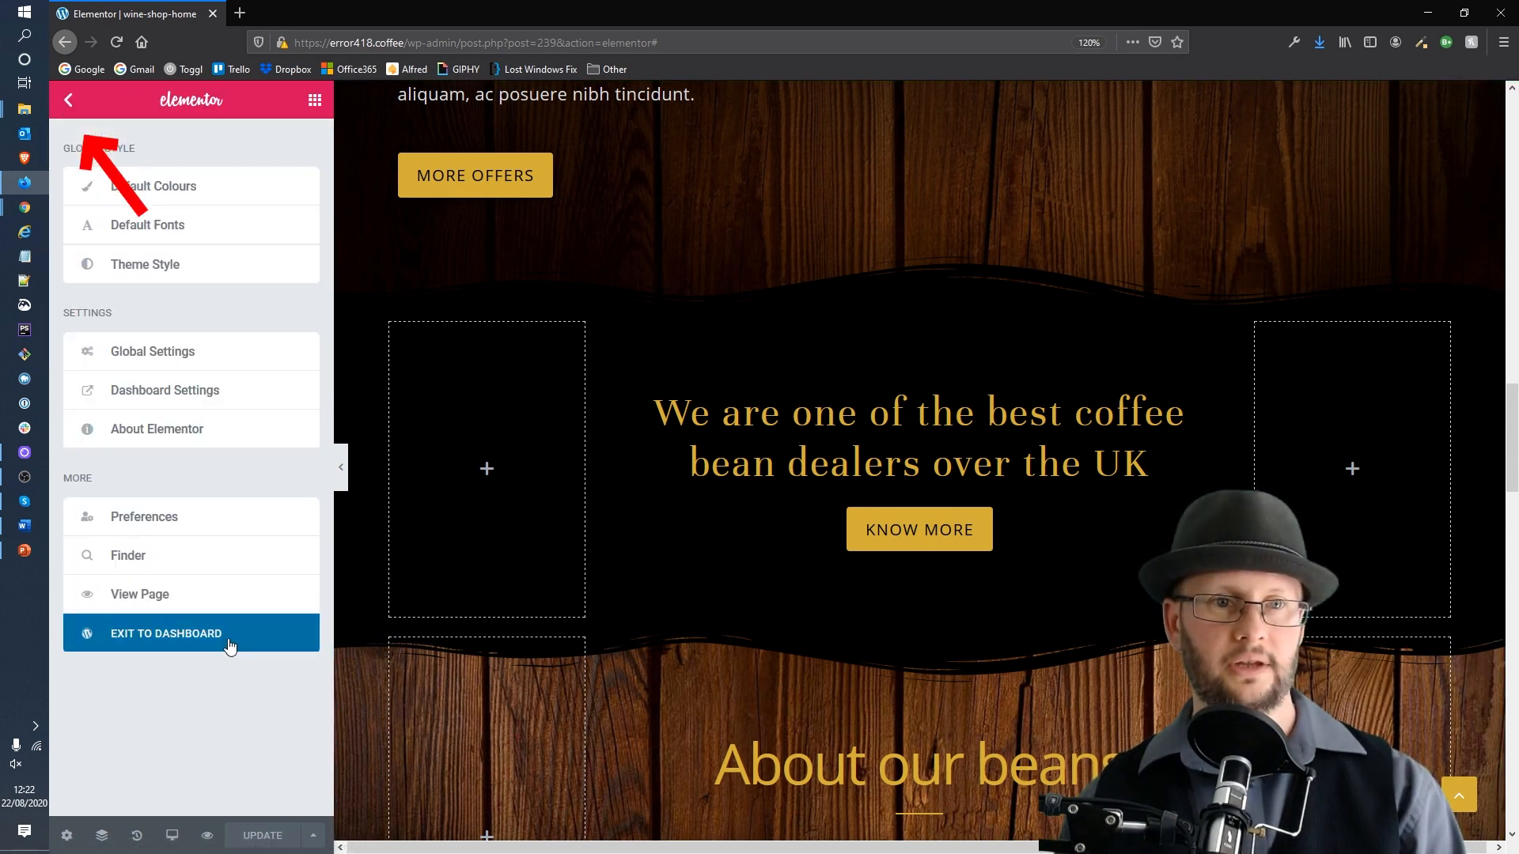
click(156, 643)
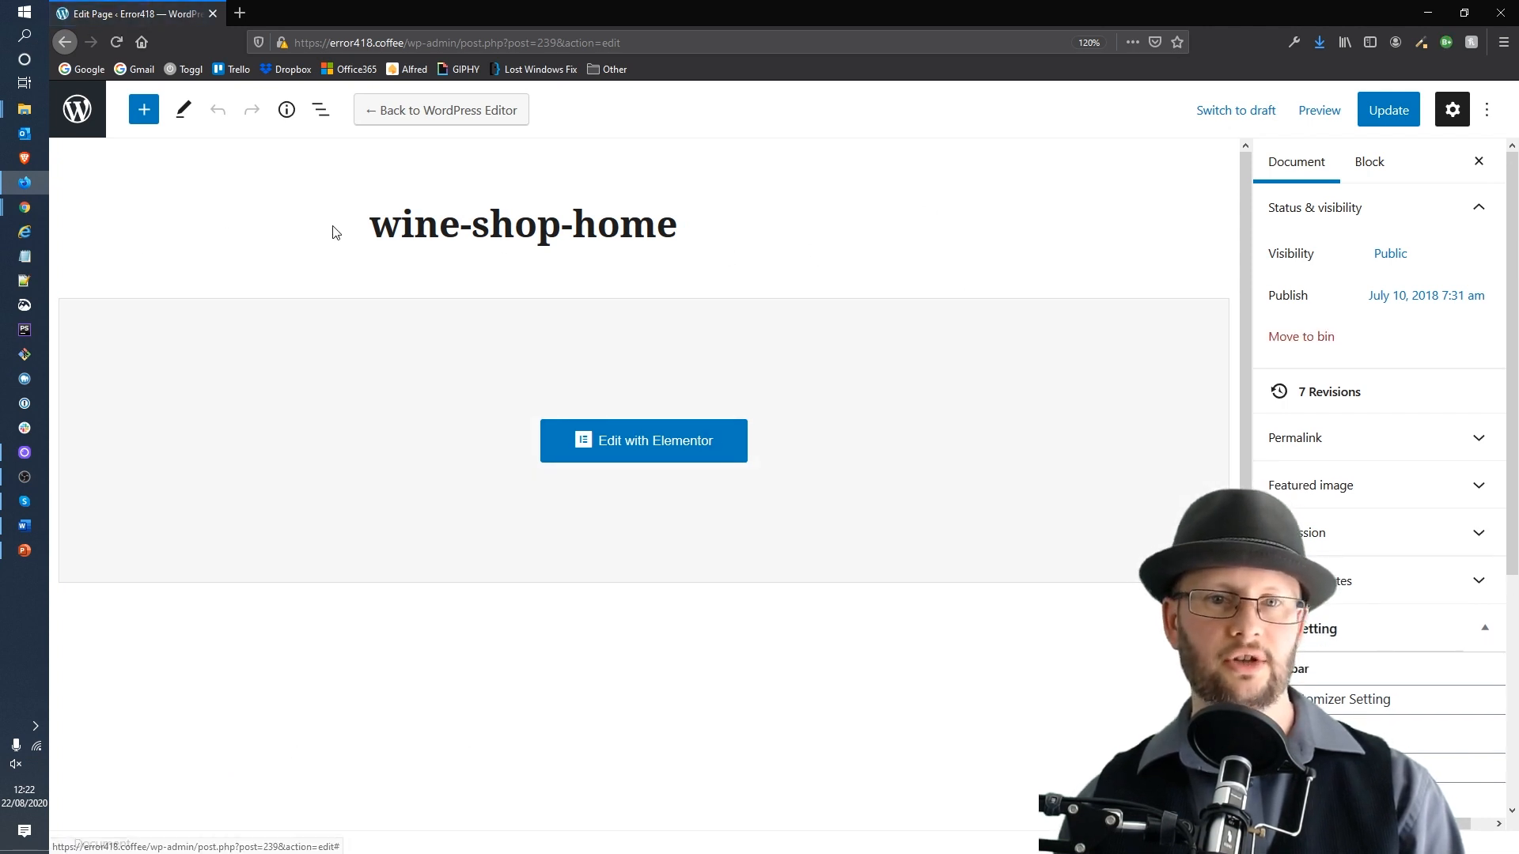
click(82, 125)
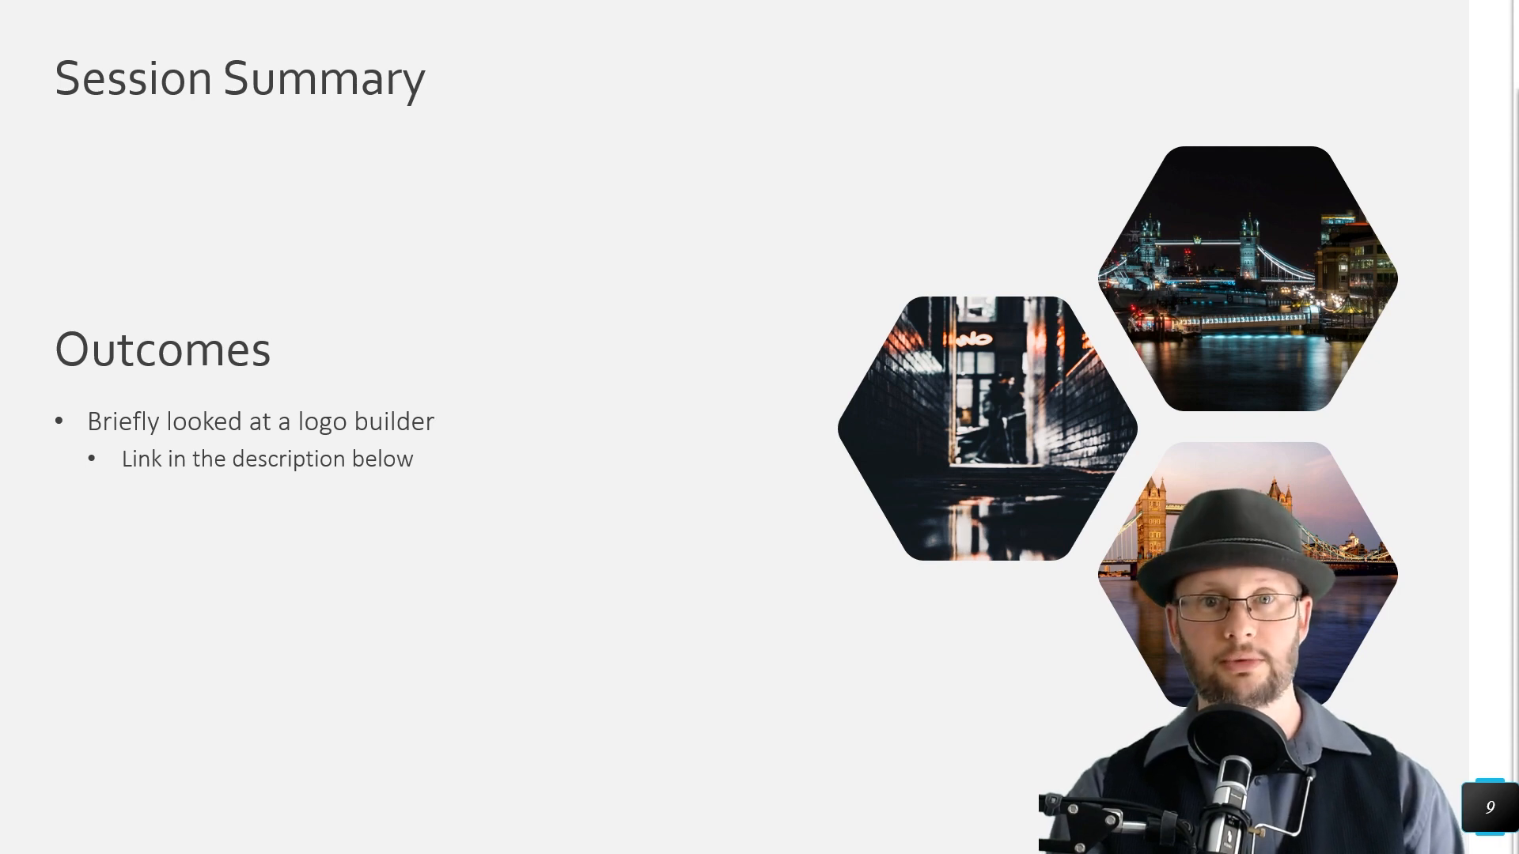
key(Right)
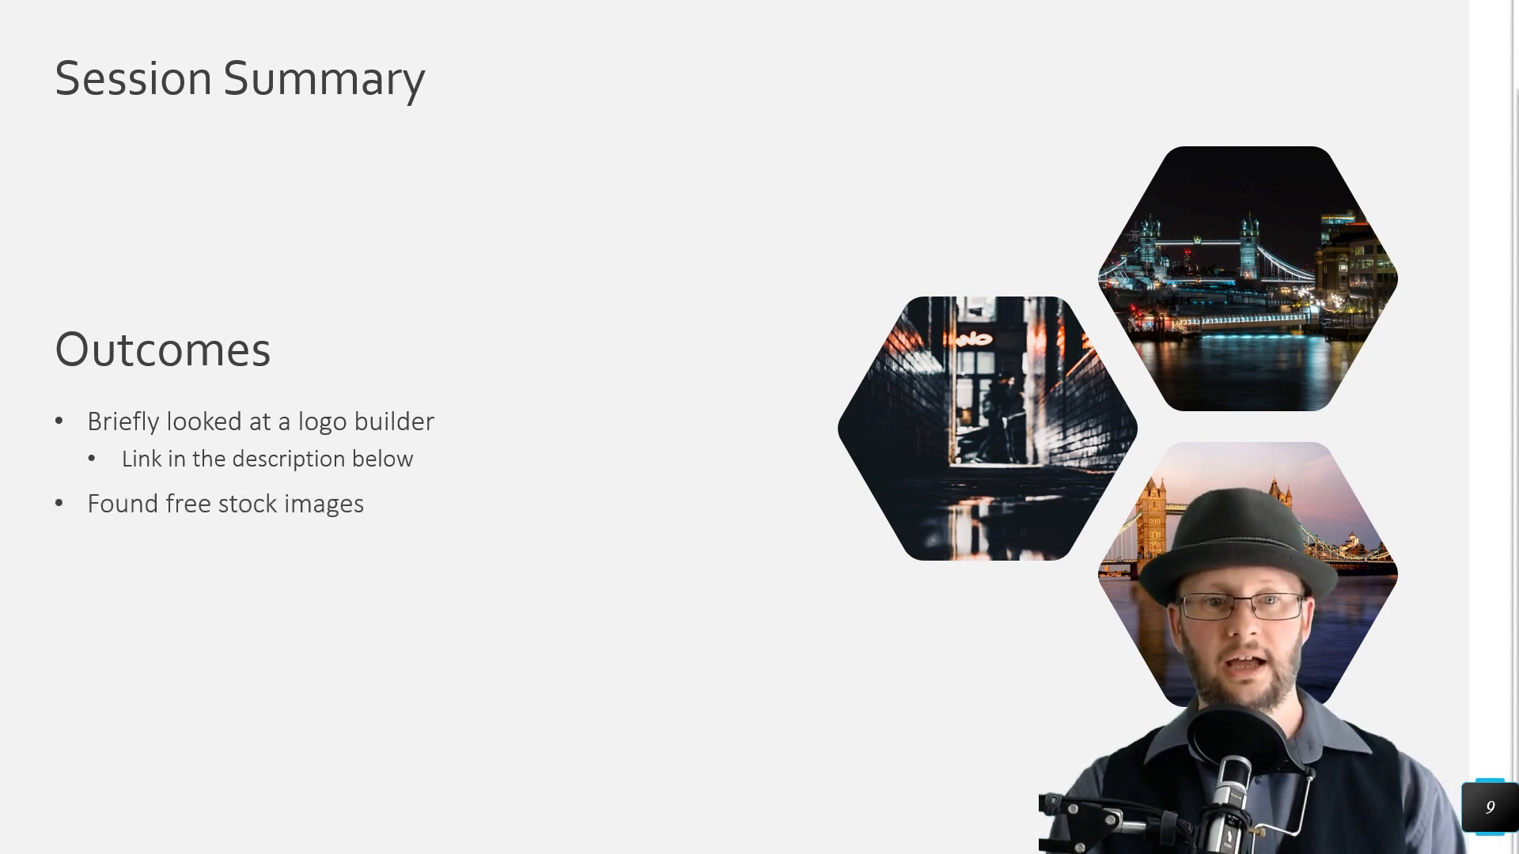